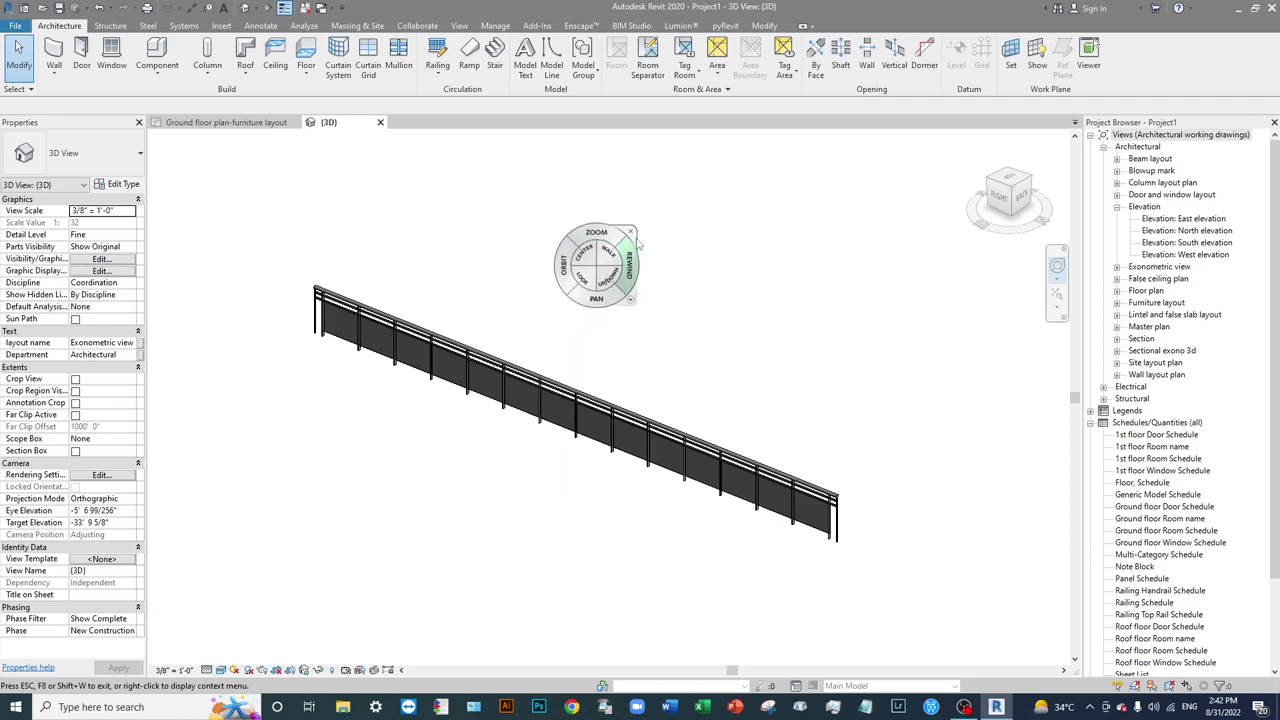
Pan, zoom and orbit the 3D view to look at the existing railing.
left_click(630, 240)
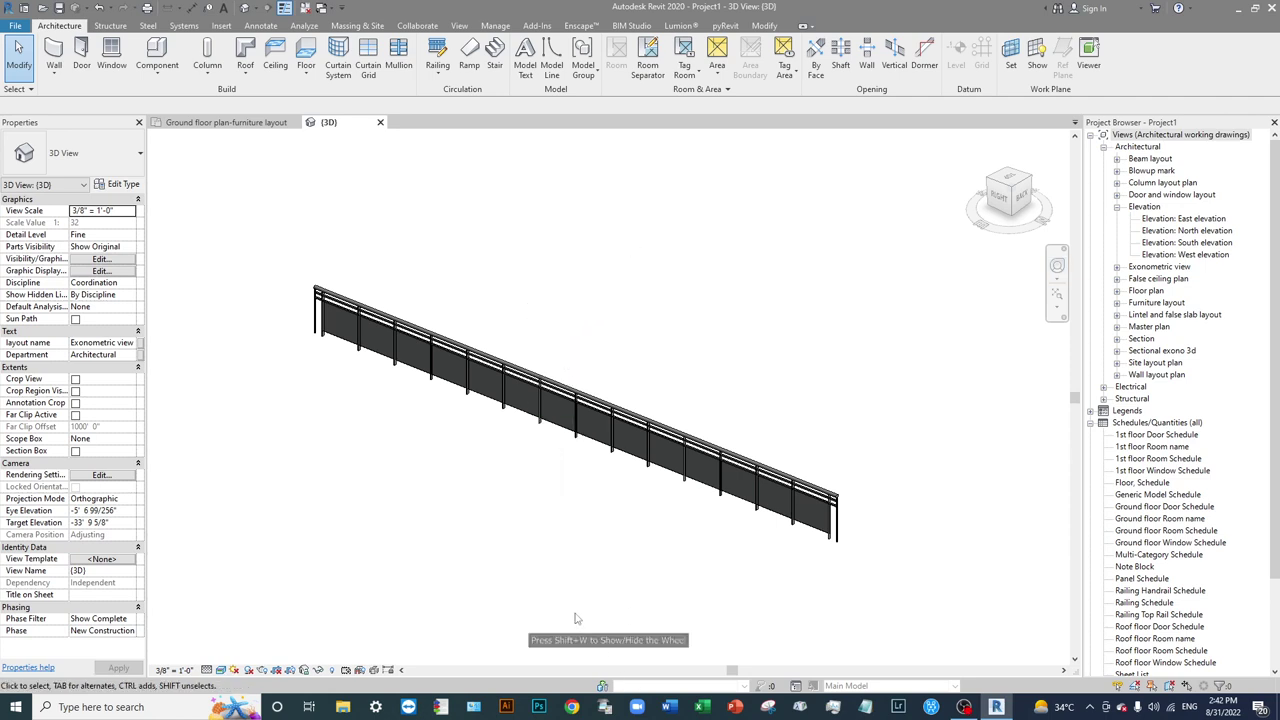
middle_click_drag(620, 508, 632, 454)
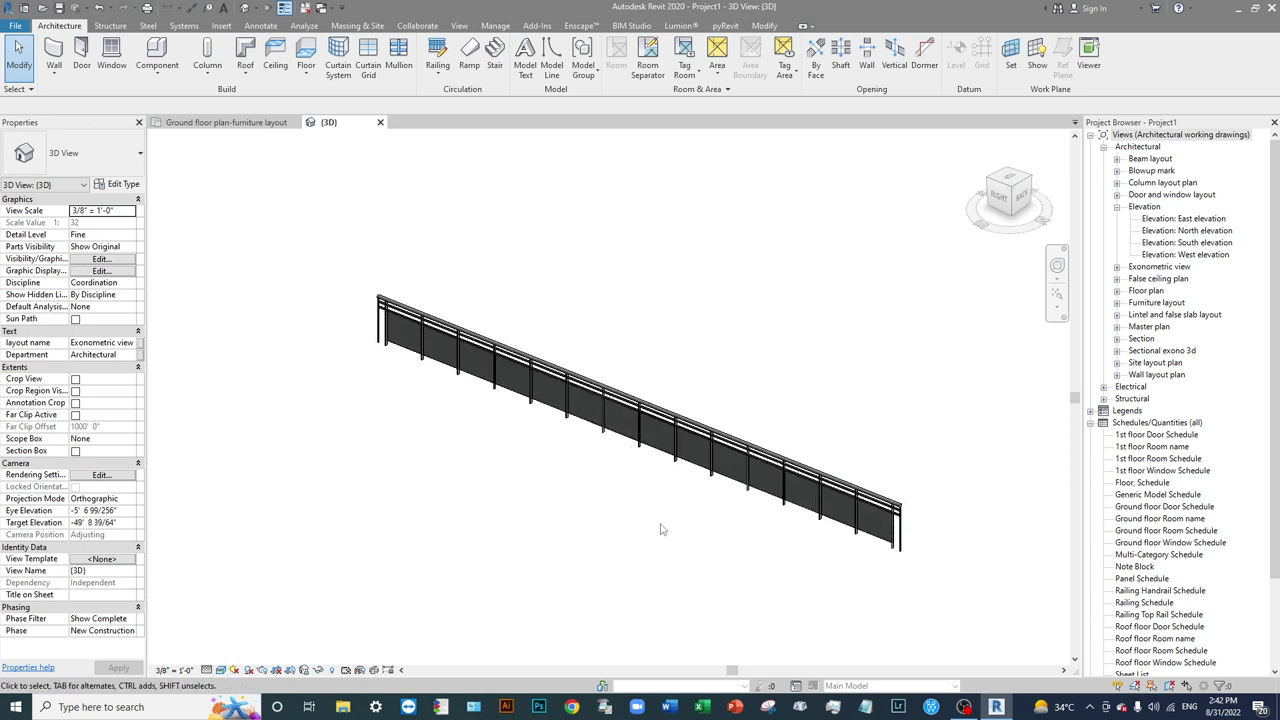
scroll(929, 512, "up", 2)
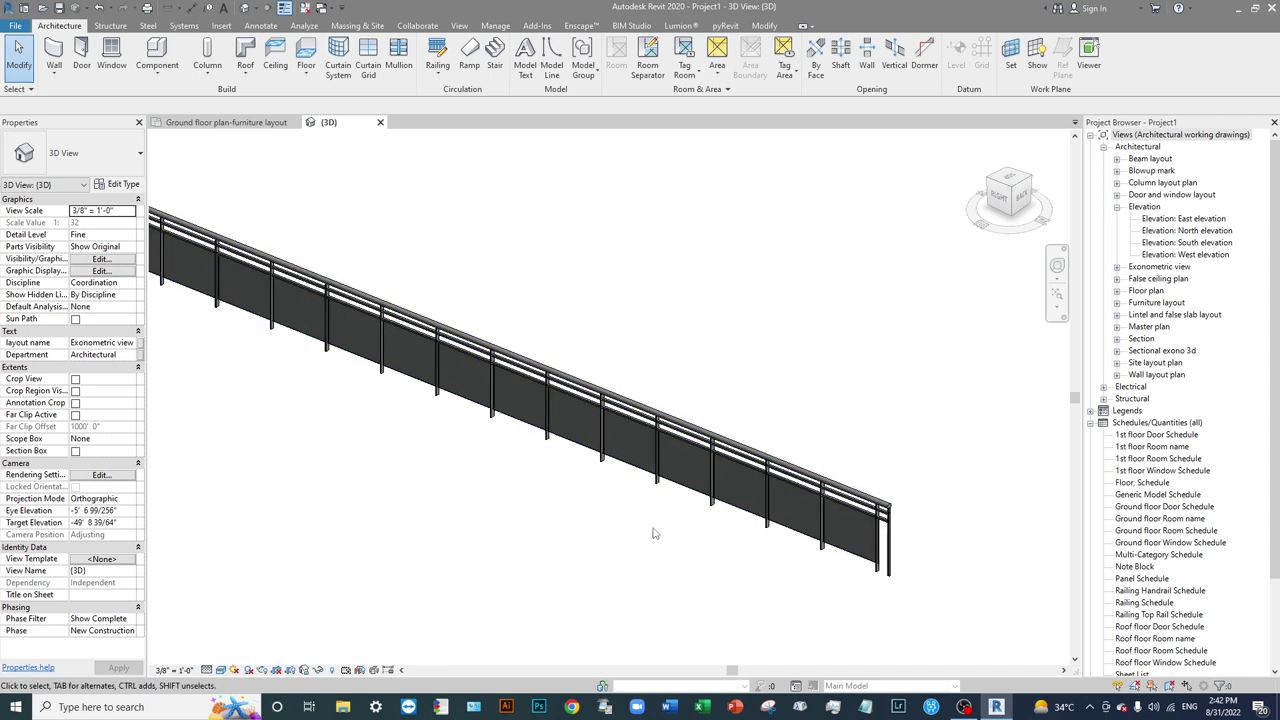
scroll(595, 485, "down", 3)
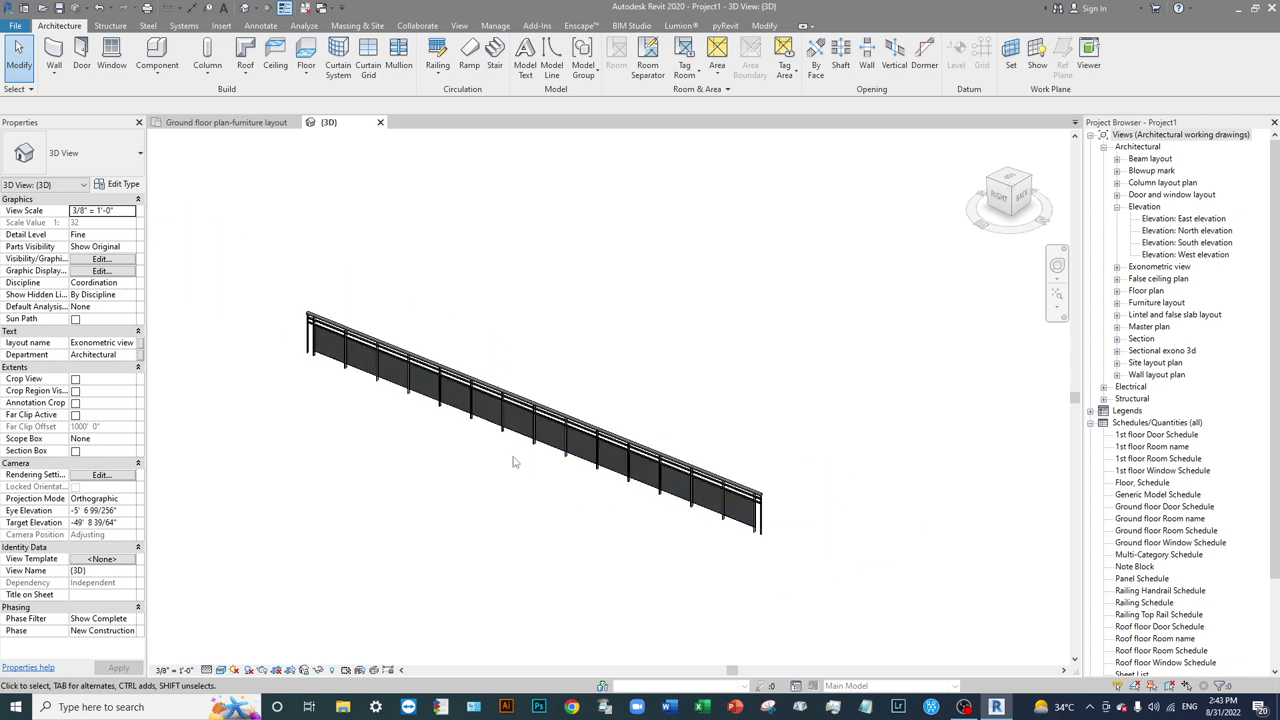
middle_click_drag(554, 480, 604, 531)
scroll(553, 355, "up", 1)
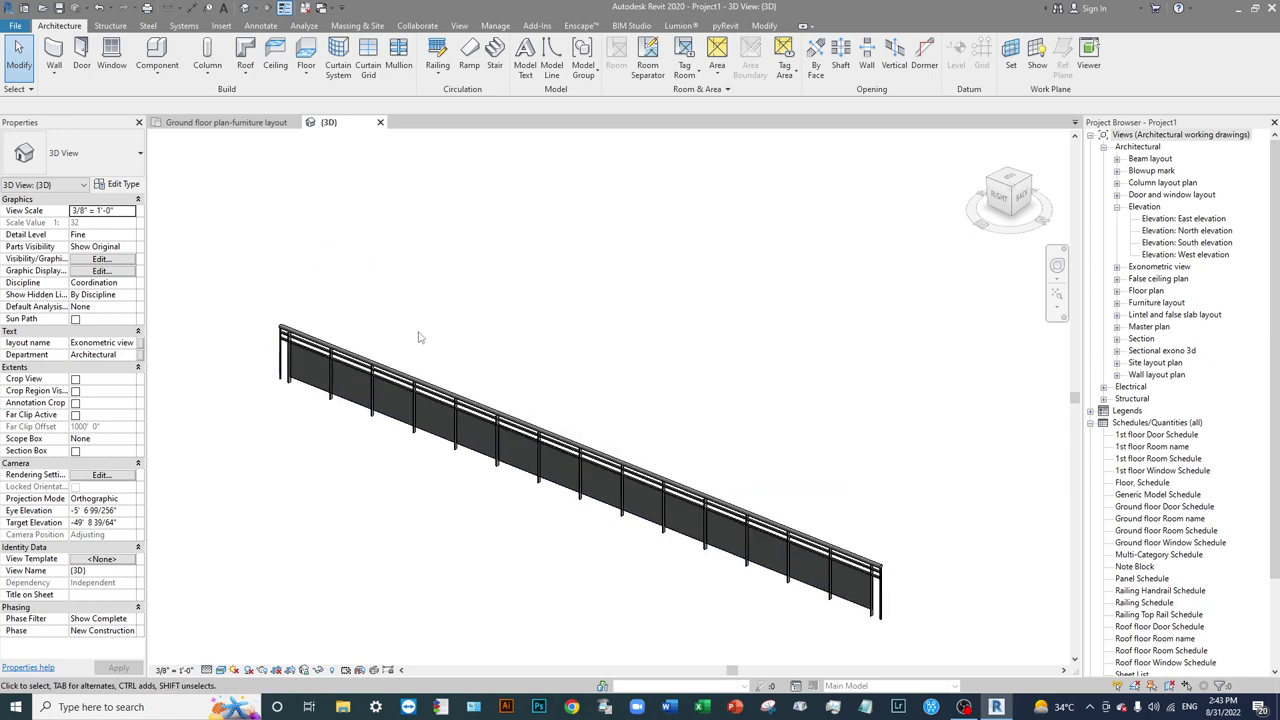
middle_click_drag(548, 403, 540, 314)
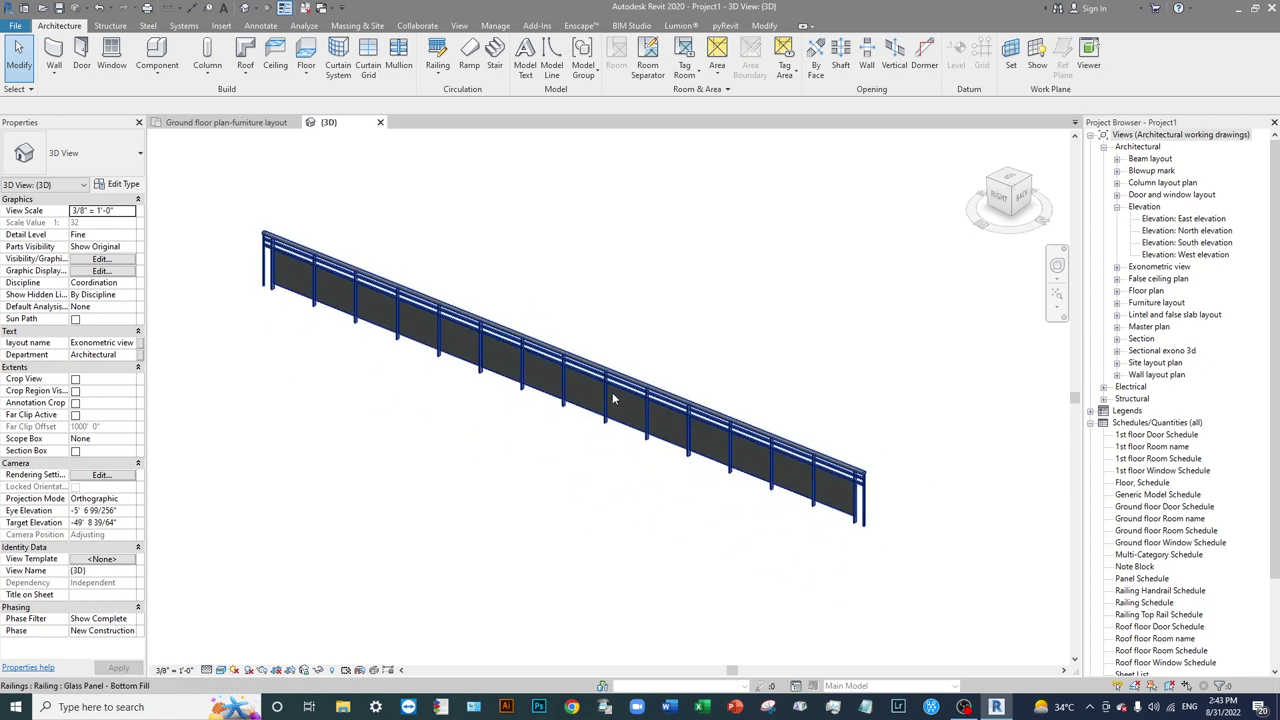
middle_click_drag(604, 400, 363, 135, "shift")
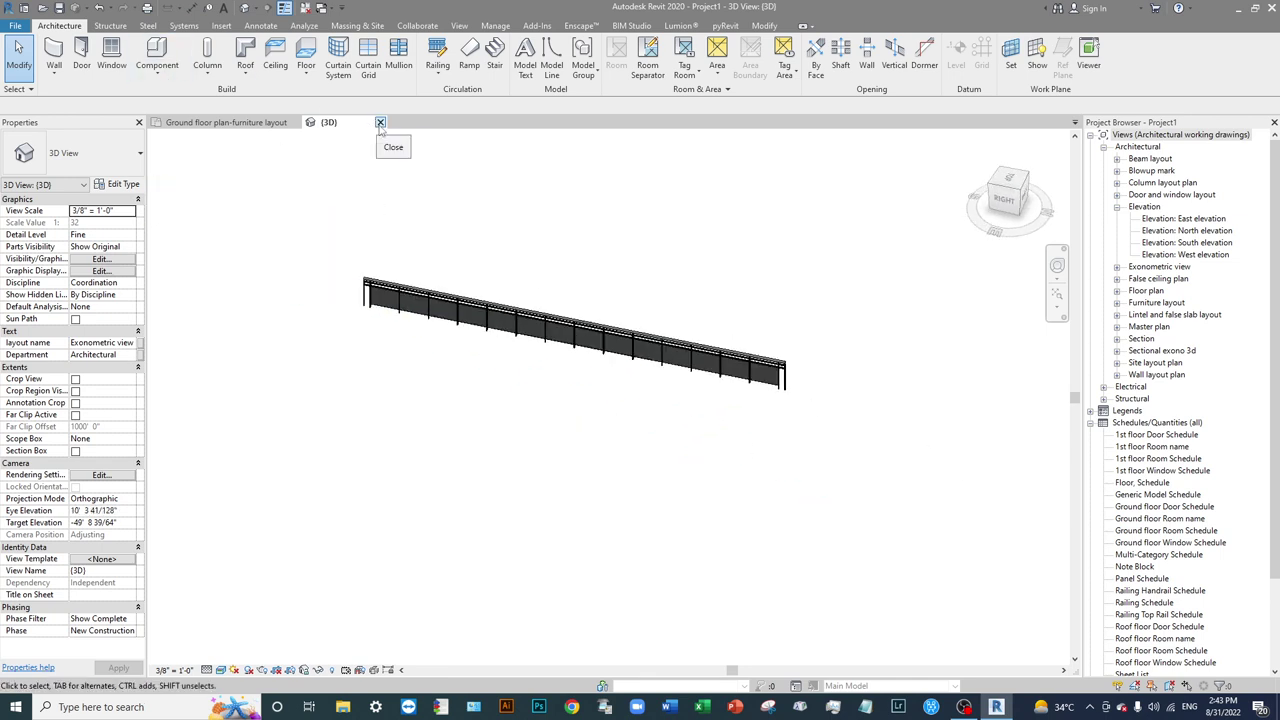
Close Project1 without saving and create a new project from the Architectural Template.
left_click(380, 122)
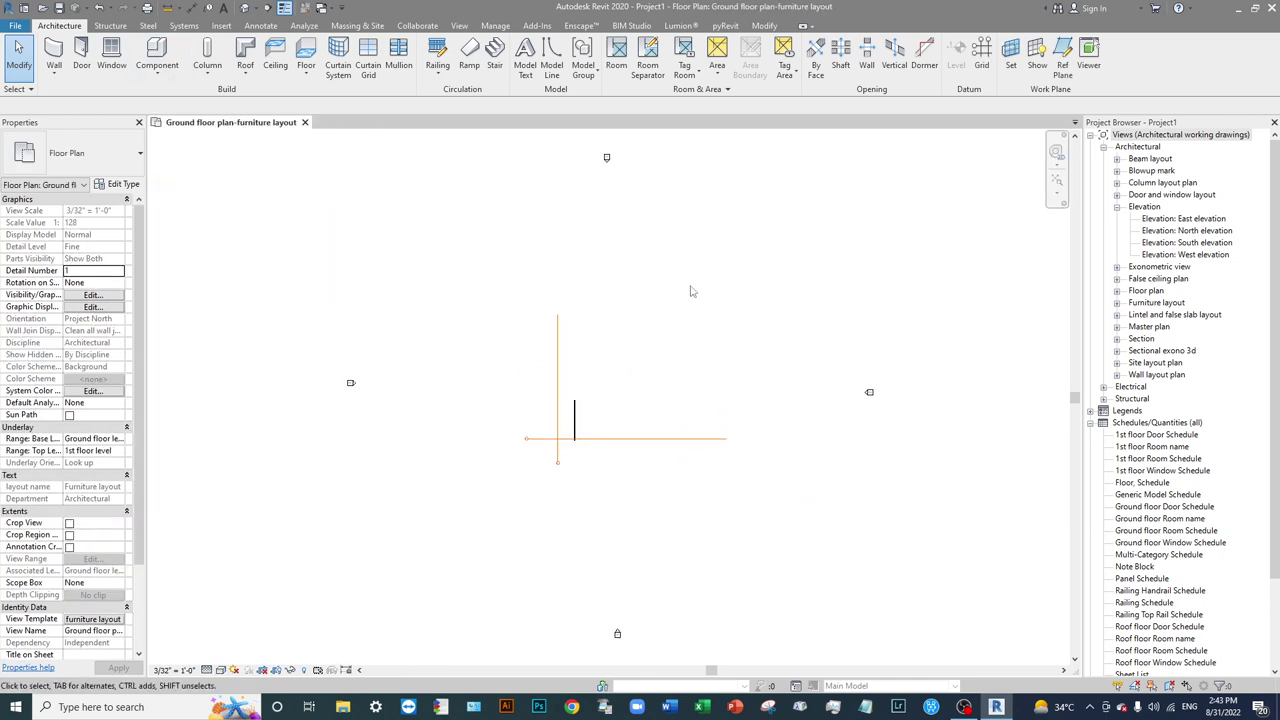
left_click(305, 122)
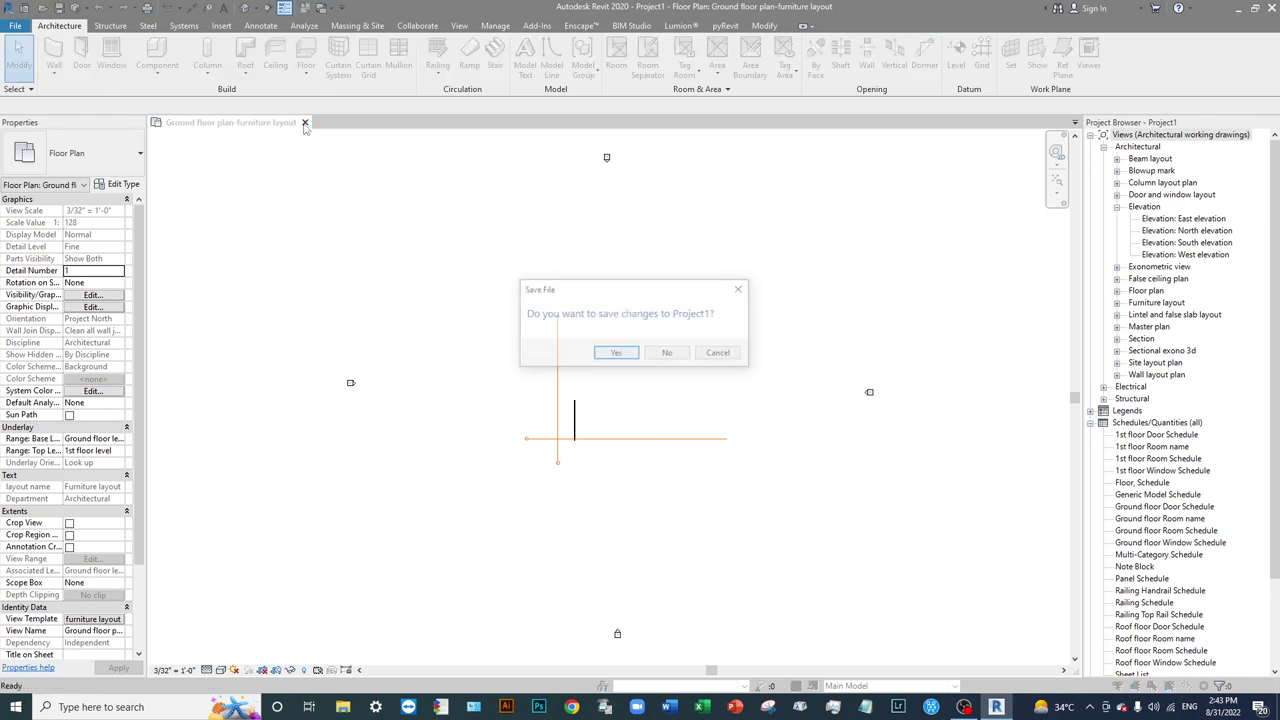
left_click(676, 355)
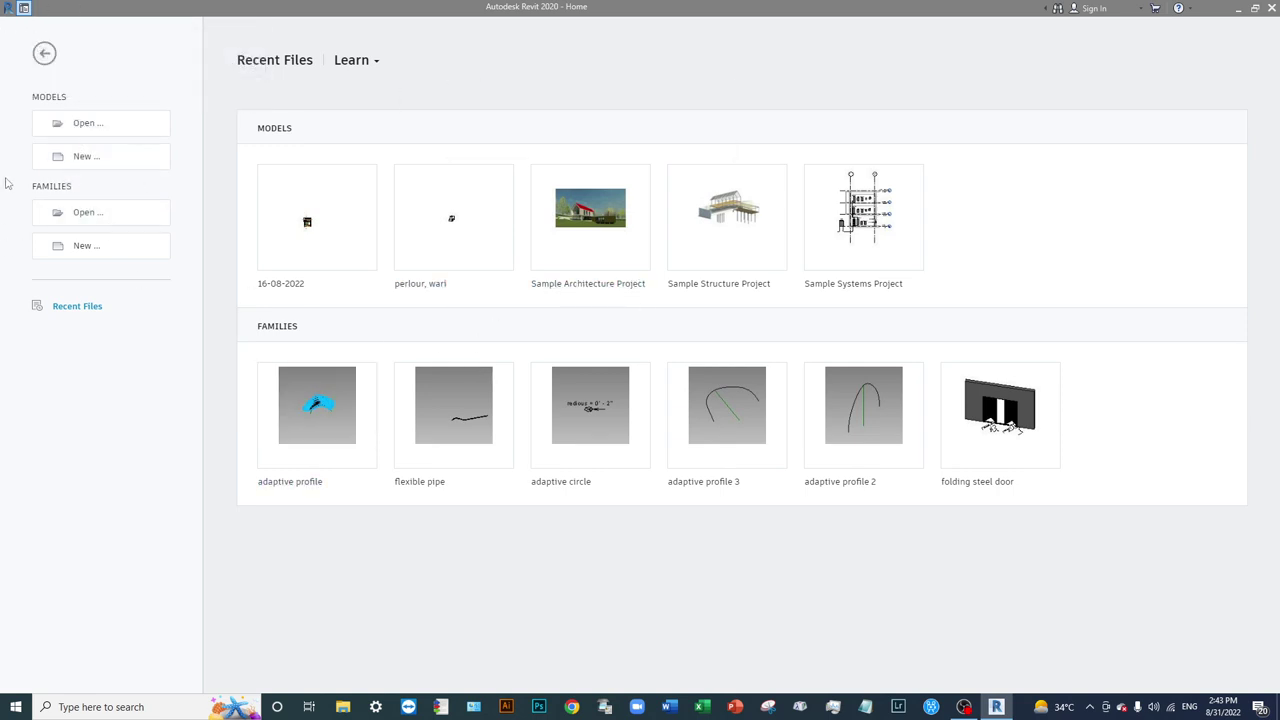
left_click(84, 157)
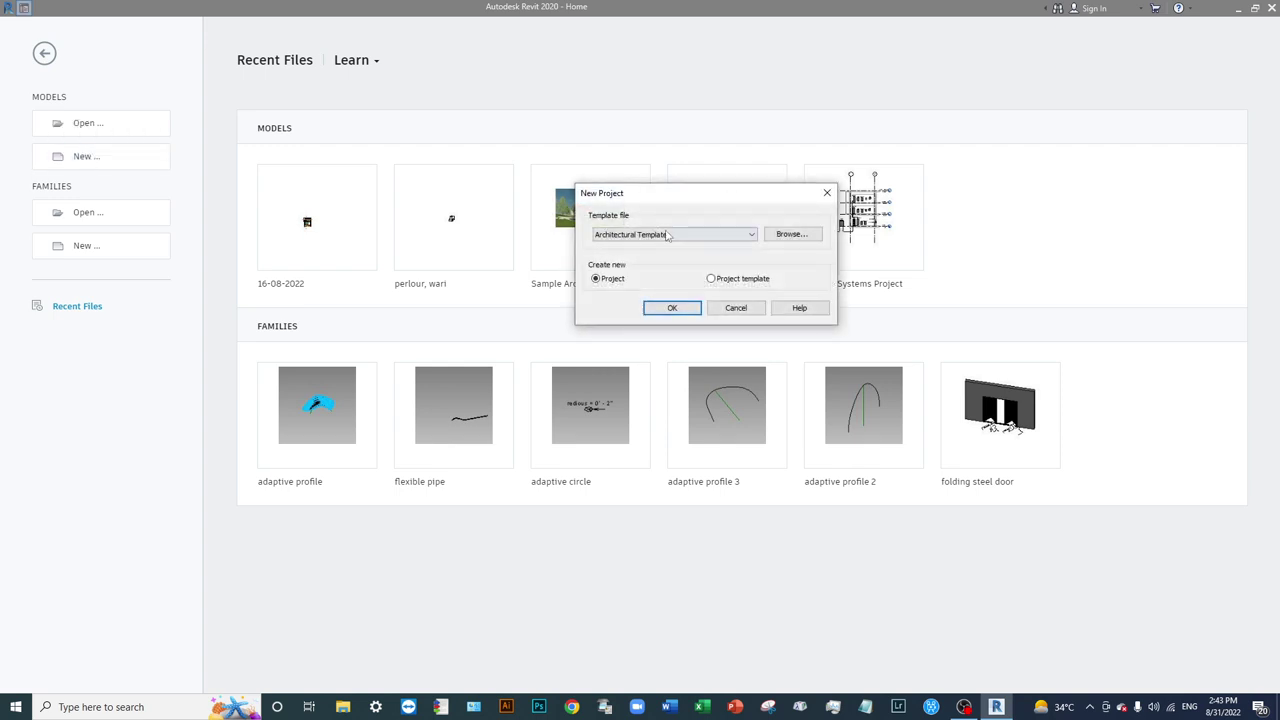
left_click(664, 308)
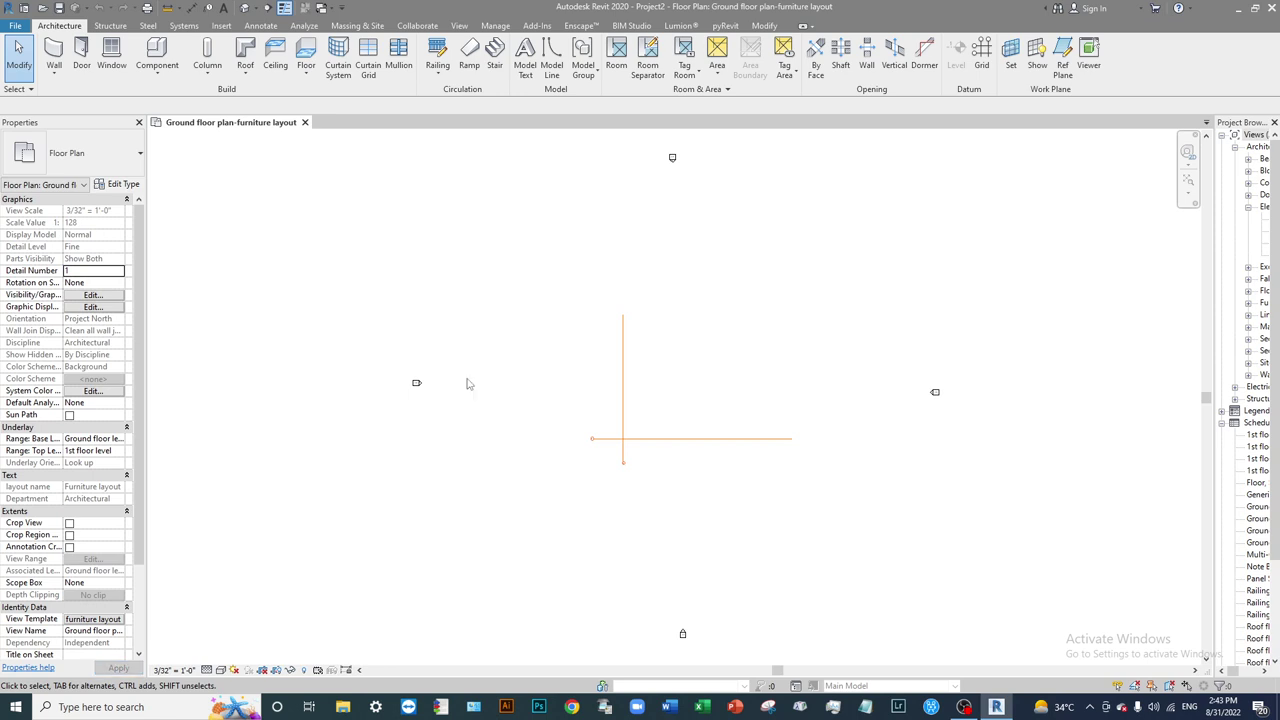
Start a Railing Sketch Path on the ground floor plan and zoom into the drawing area.
middle_click_drag(813, 392, 700, 421)
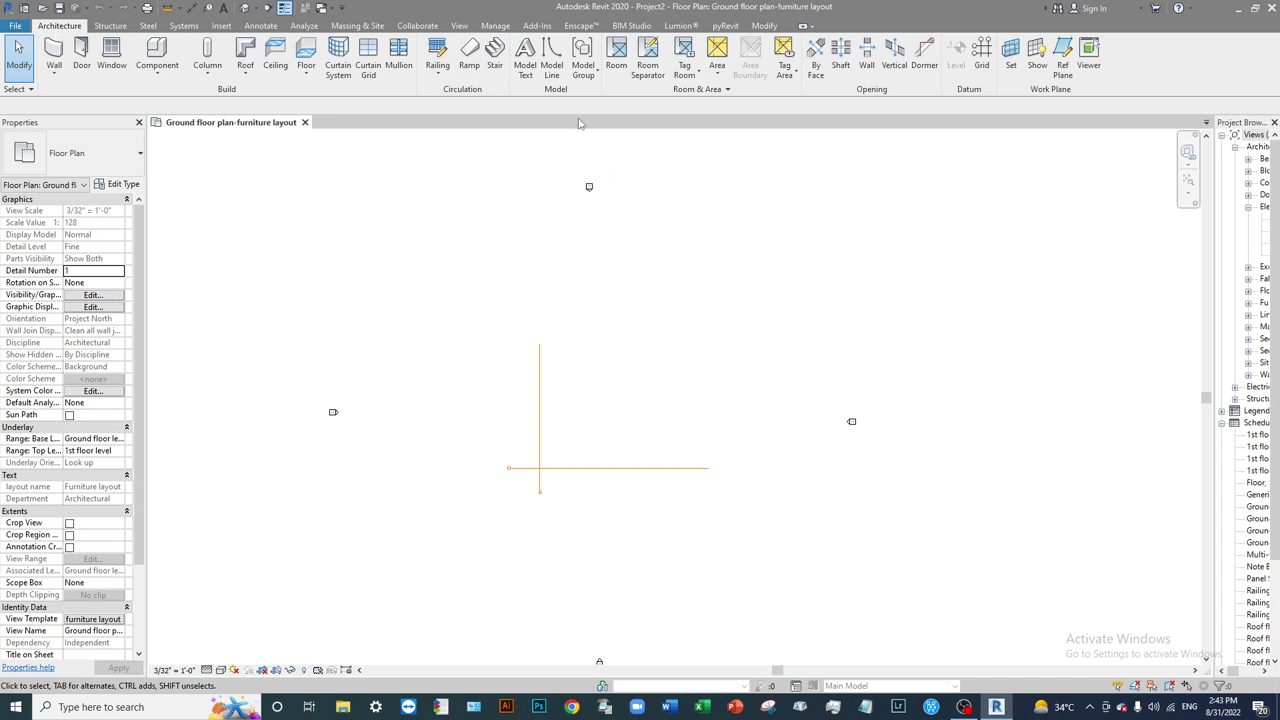
left_click(438, 52)
scroll(708, 407, "up", 2)
scroll(552, 382, "up", 2)
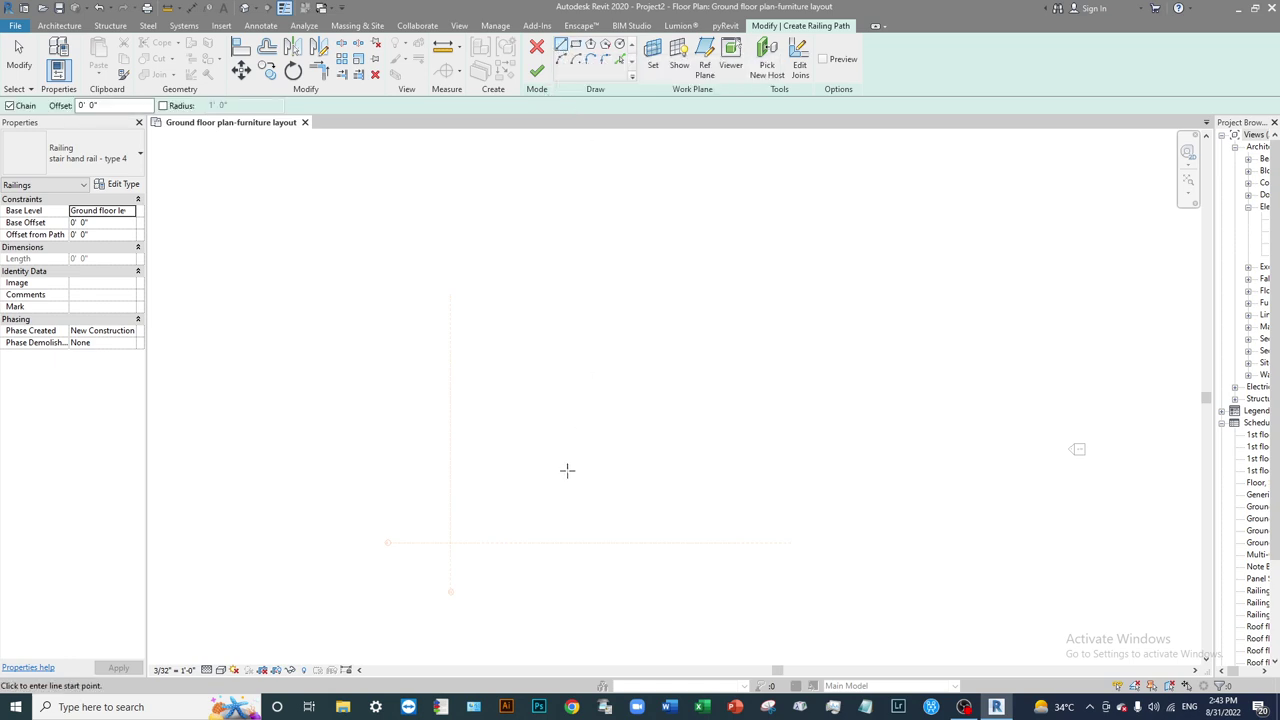
Sketch a straight horizontal 44'-0" railing path line.
left_click(534, 450)
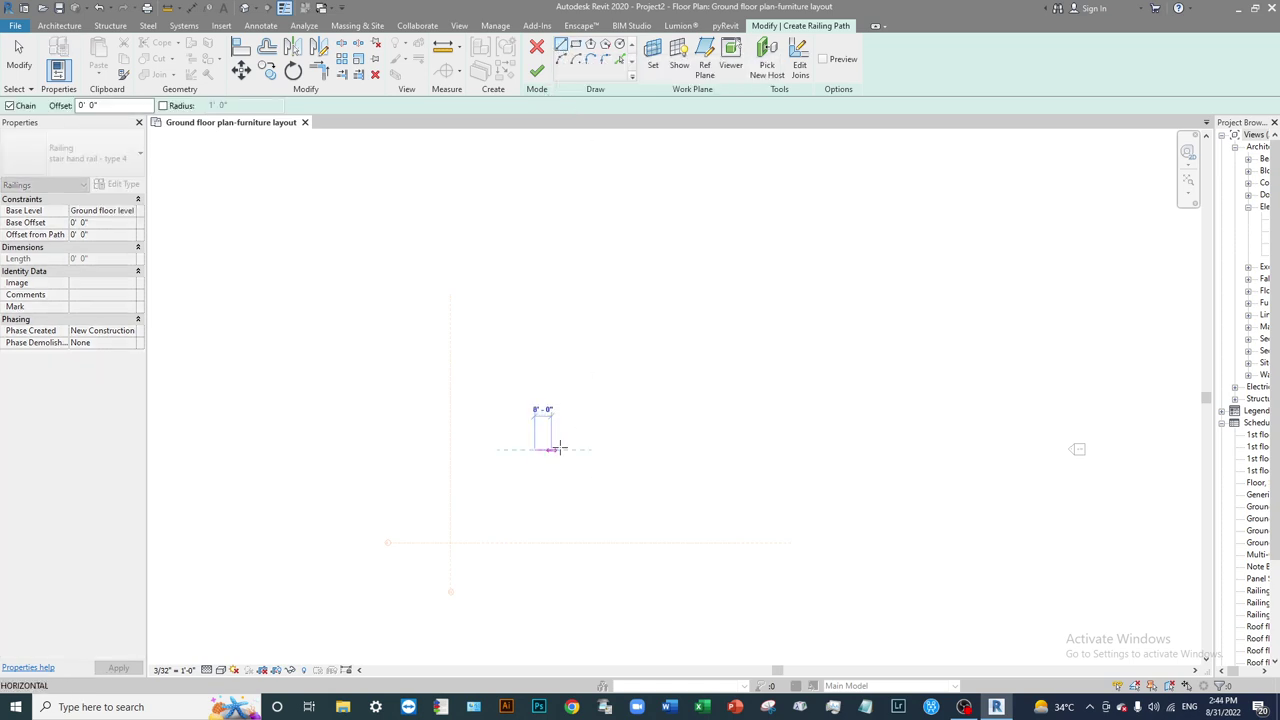
left_click(629, 450)
key("Escape")
key("Escape")
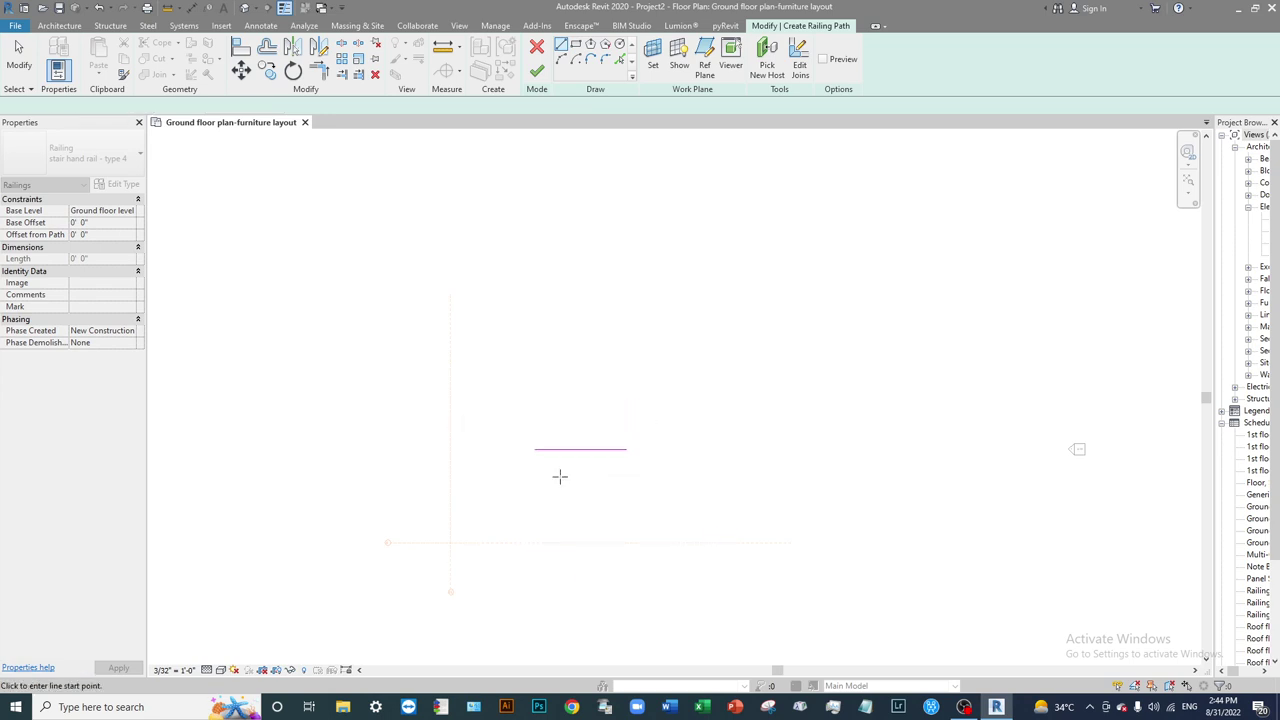
scroll(545, 462, "up", 2)
scroll(550, 437, "up", 1)
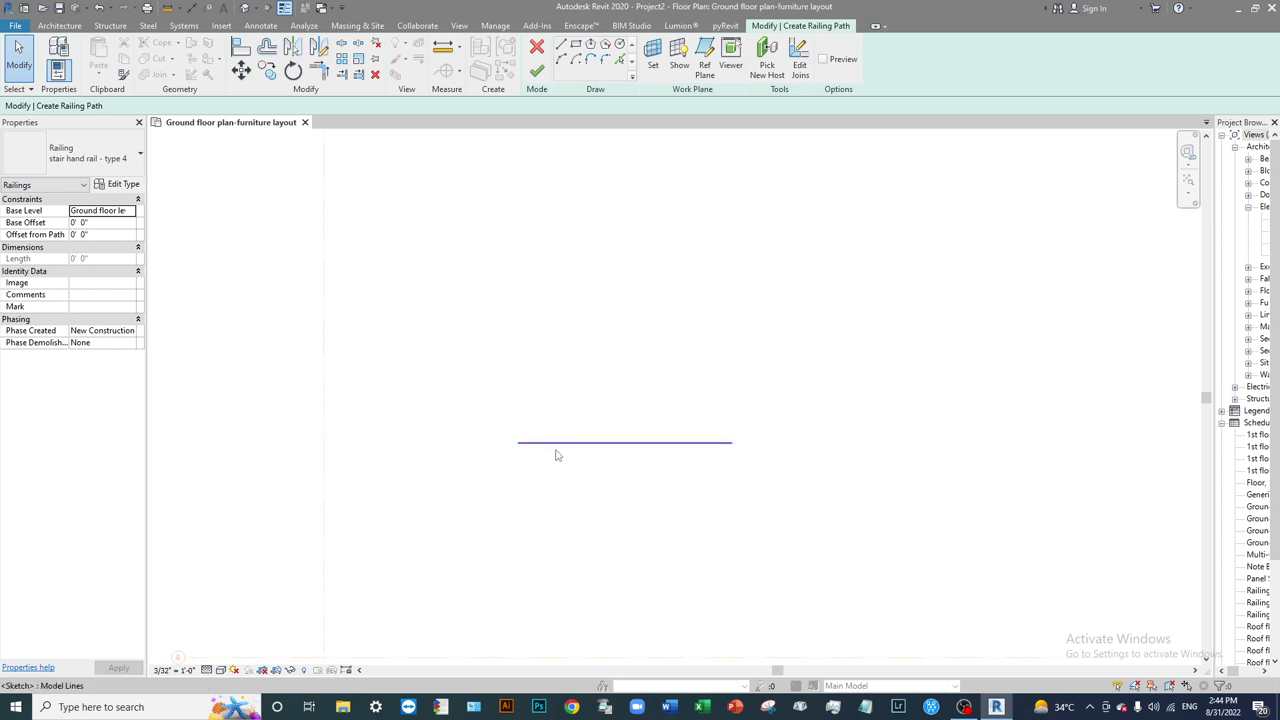
Turn on the railing Preview and view it in the Default 3D View.
left_click(823, 59)
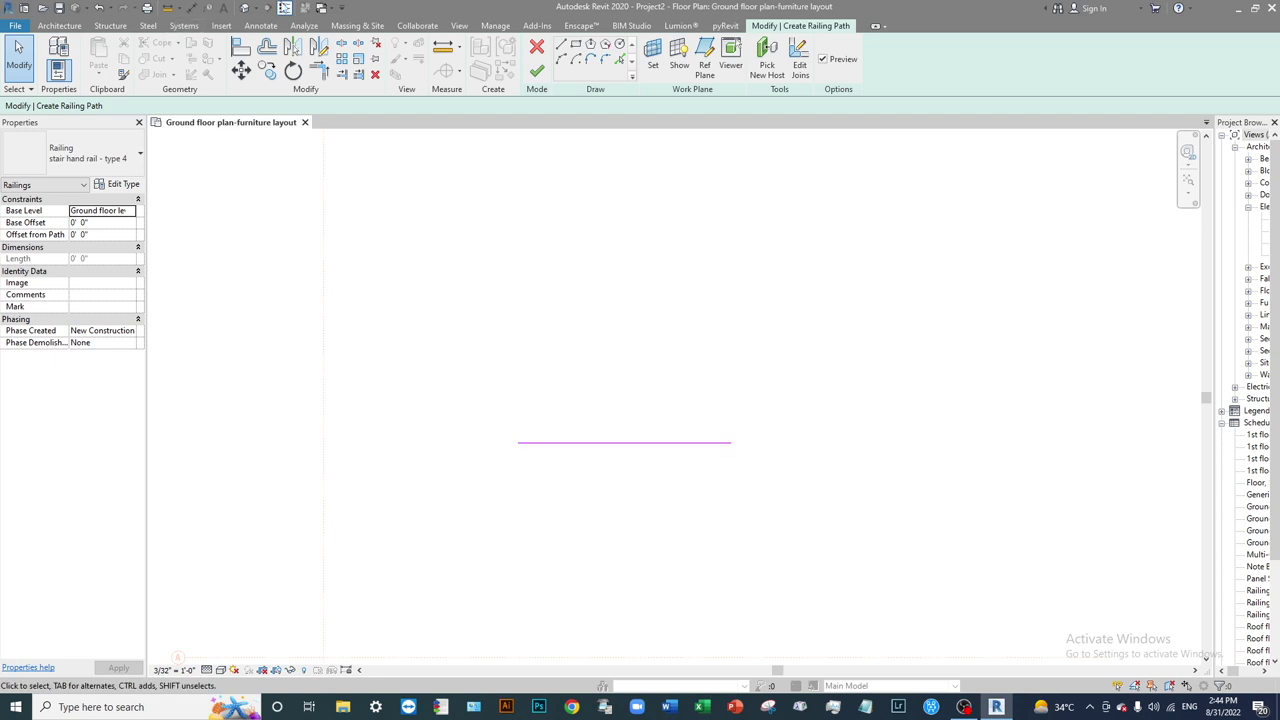
left_click(245, 8)
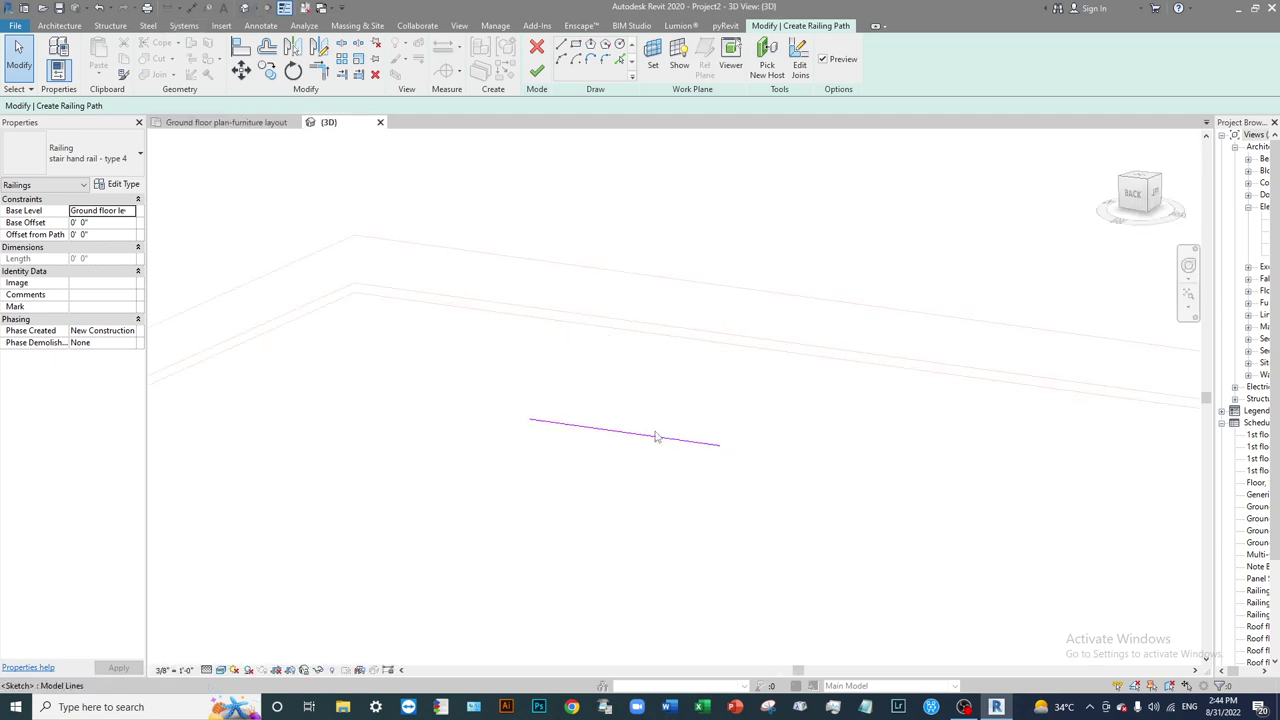
left_click(662, 440)
key("Escape")
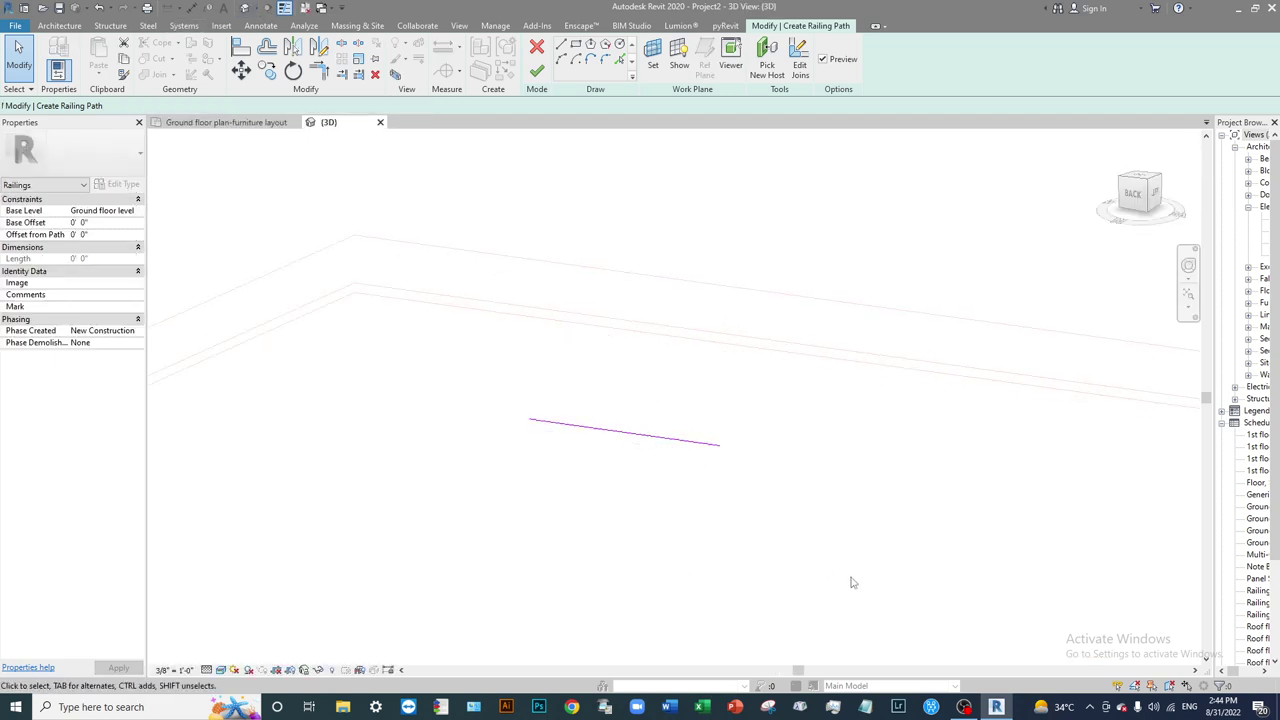
scroll(578, 390, "up", 2)
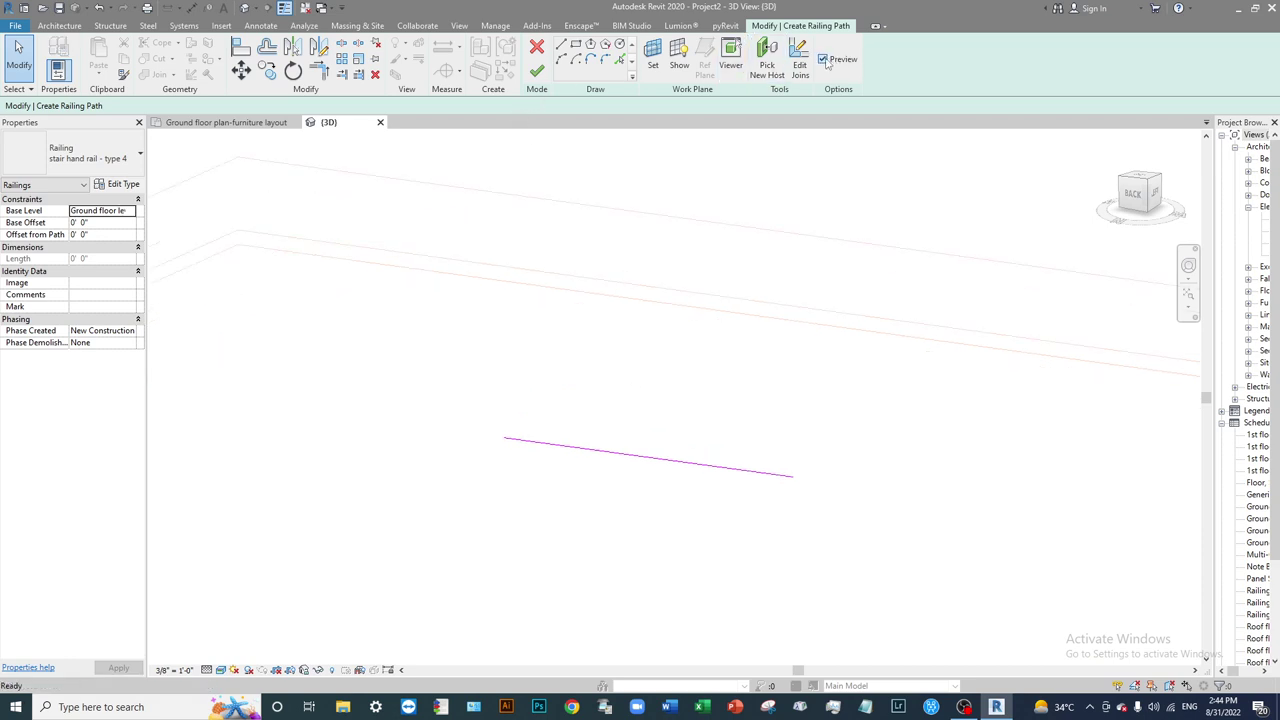
left_click(537, 70)
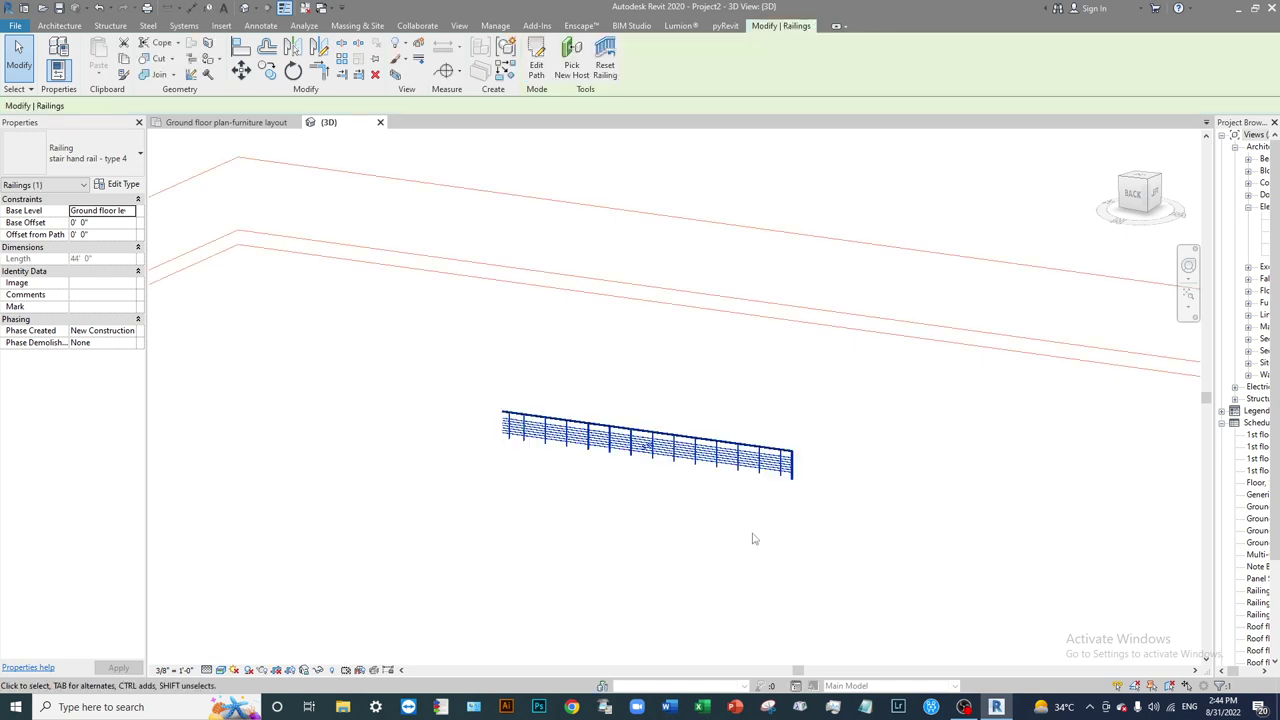
left_click(769, 520)
scroll(530, 450, "up", 3)
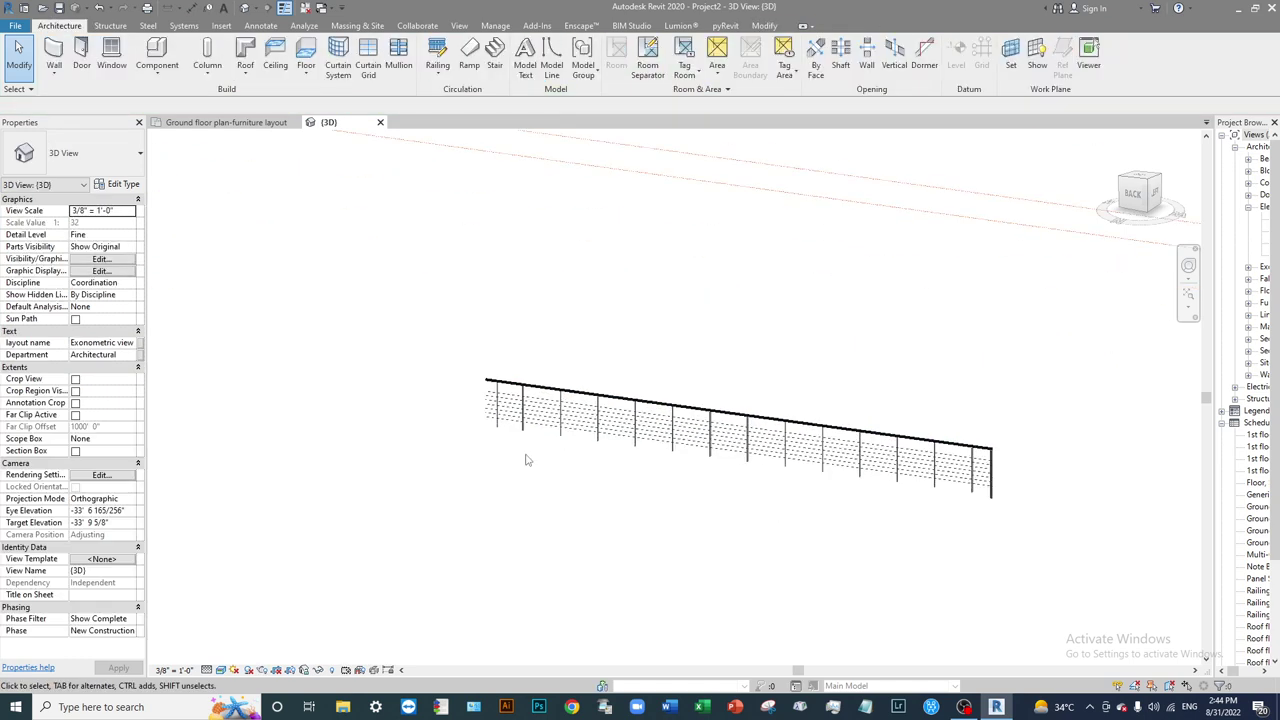
left_click(558, 393)
middle_click_drag(702, 455, 571, 477, "shift")
middle_click_drag(586, 363, 785, 453, "shift")
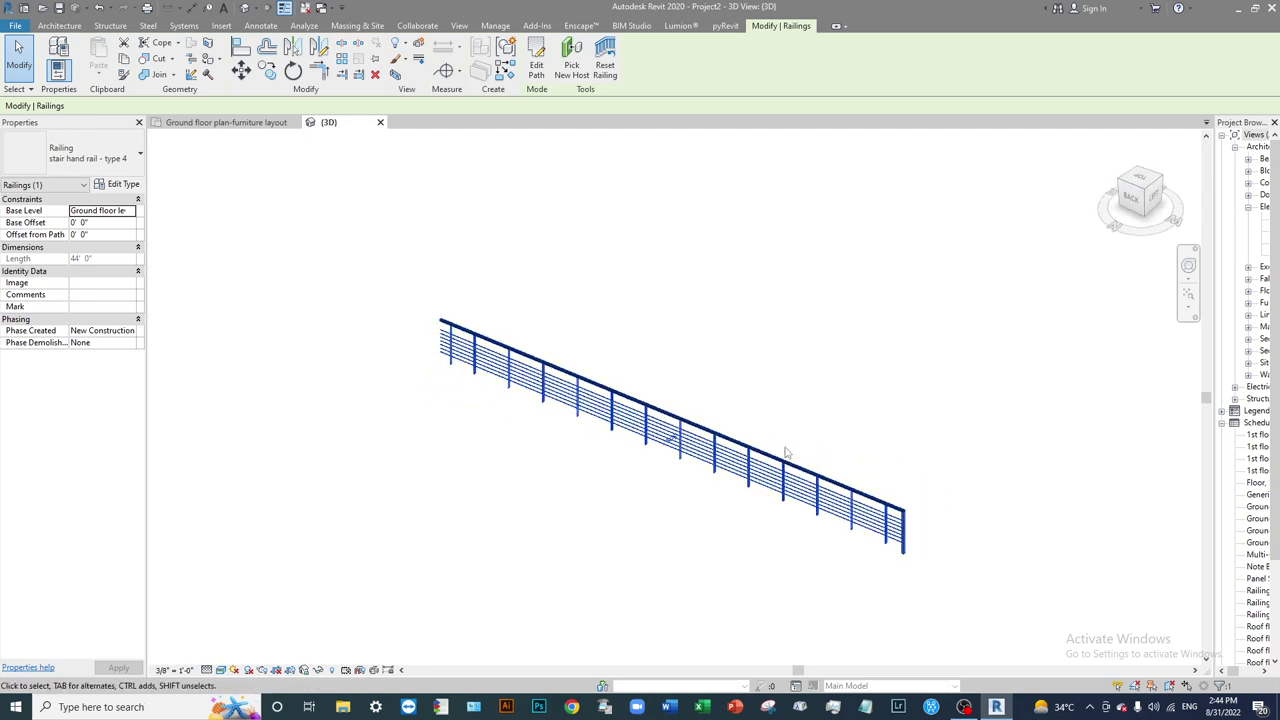
middle_click_drag(580, 430, 577, 373, "shift")
scroll(577, 373, "up", 3)
middle_click_drag(551, 449, 640, 527)
scroll(403, 325, "down", 2)
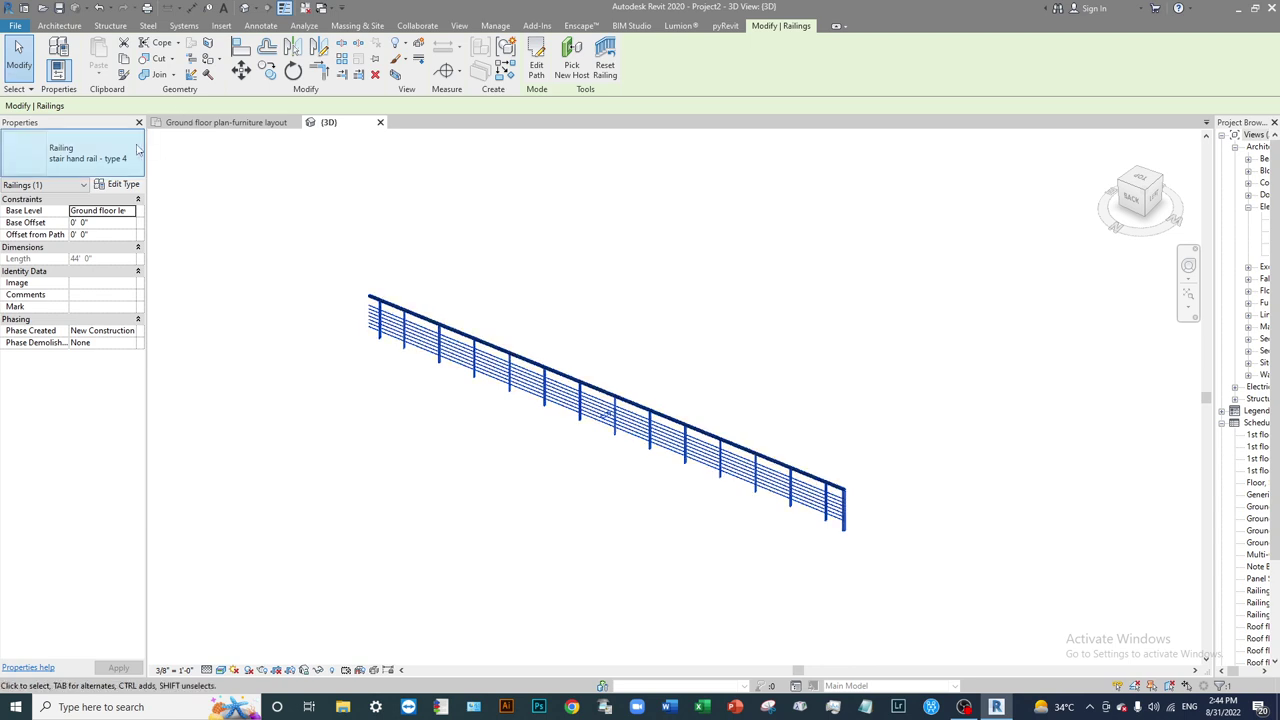
Set the 44' railing's type to Glass Panel - Bottom Fill in the Type Selector.
left_click(90, 152)
scroll(107, 281, "up", 3)
scroll(107, 281, "up", 3)
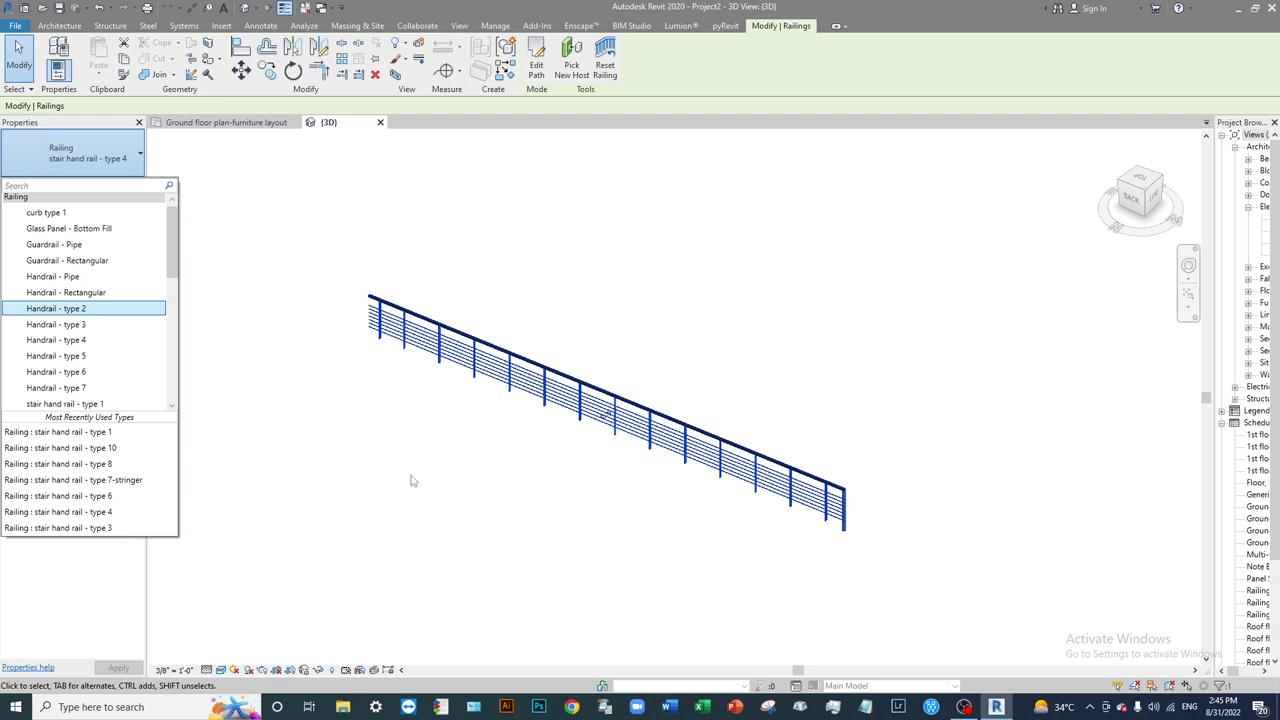
left_click(93, 229)
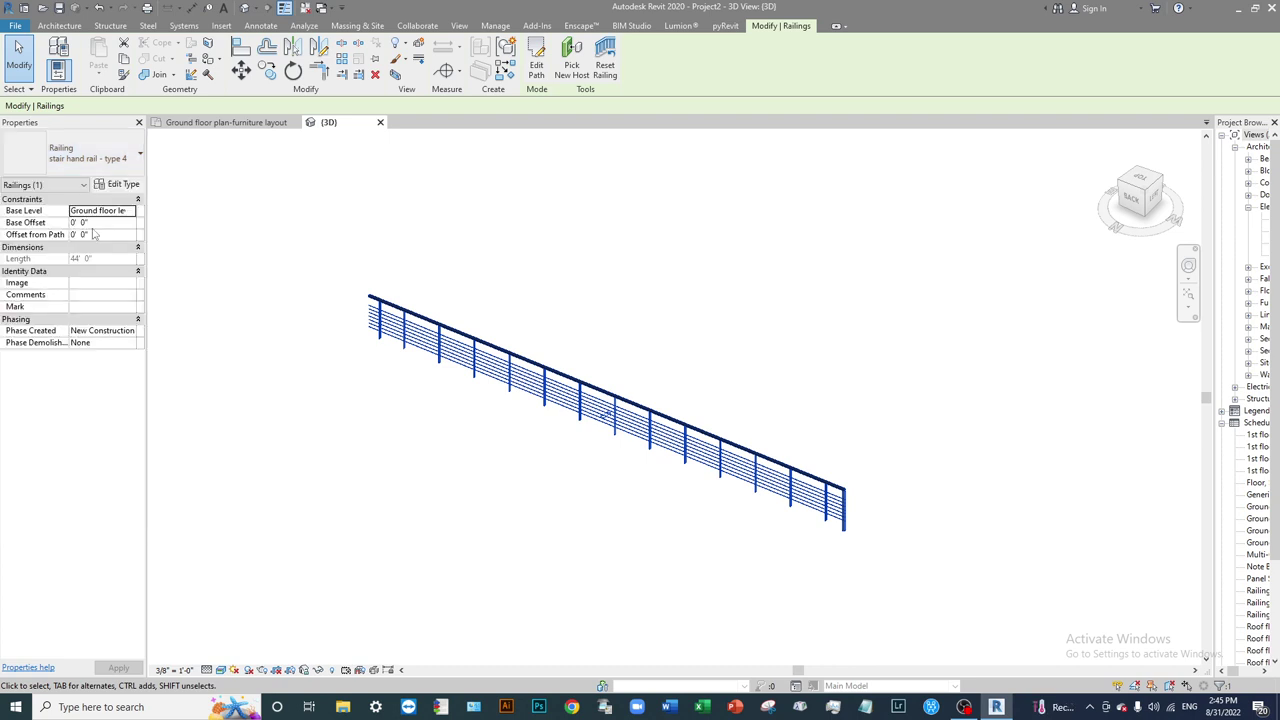
Orbit the 3D view around the glass railing from several angles.
scroll(537, 323, "up", 3)
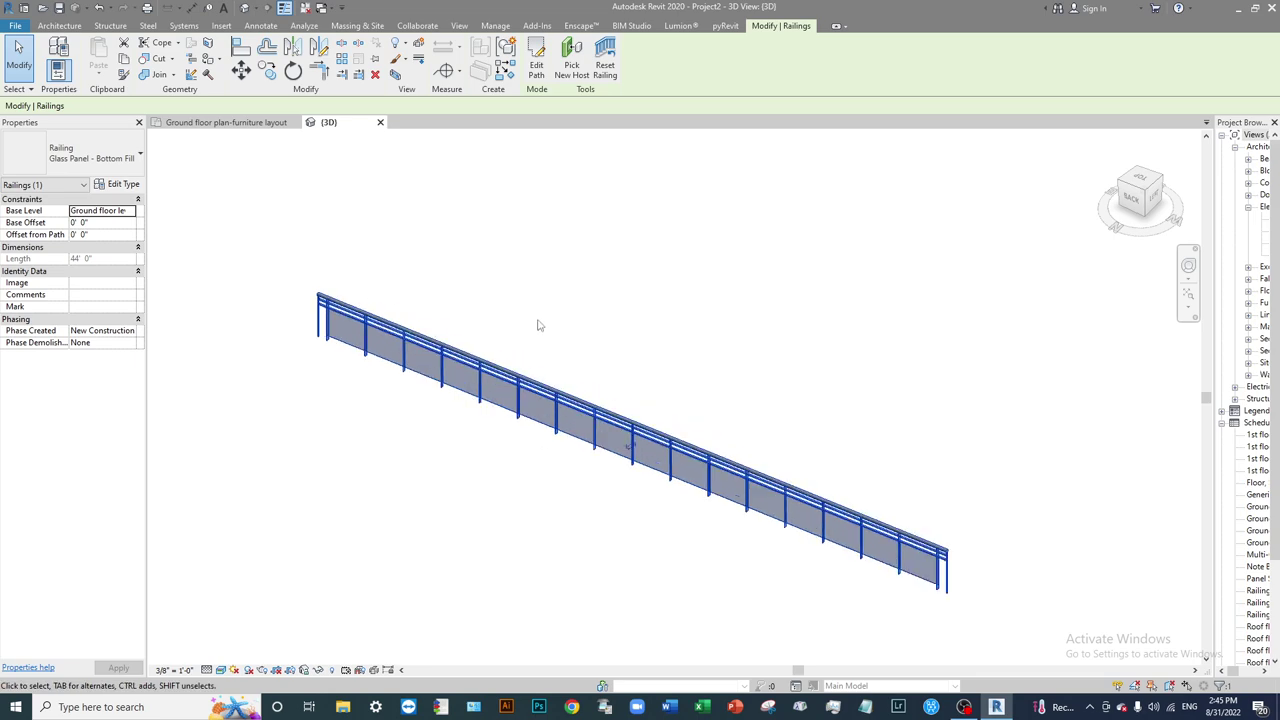
scroll(466, 409, "up", 2)
scroll(682, 452, "down", 4)
middle_click_drag(682, 452, 740, 420, "shift")
scroll(425, 515, "up", 2)
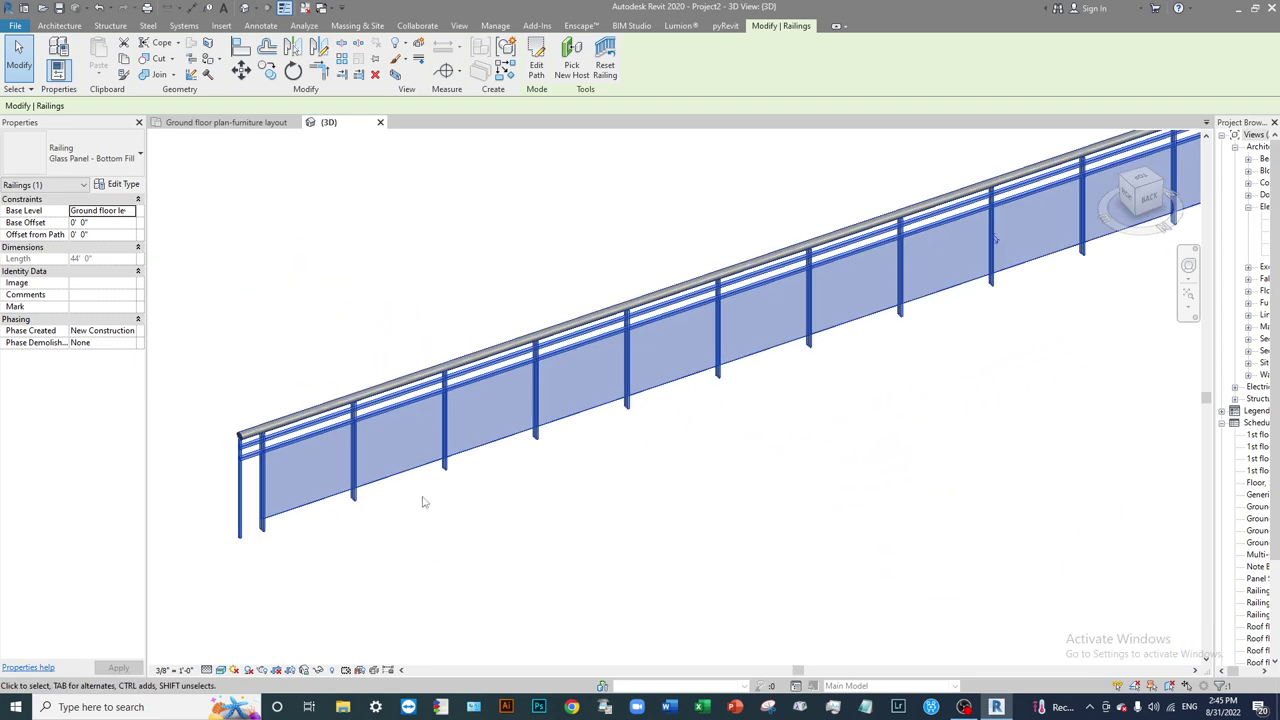
scroll(424, 500, "down", 1)
middle_click_drag(559, 480, 710, 362, "shift")
scroll(738, 402, "down", 4)
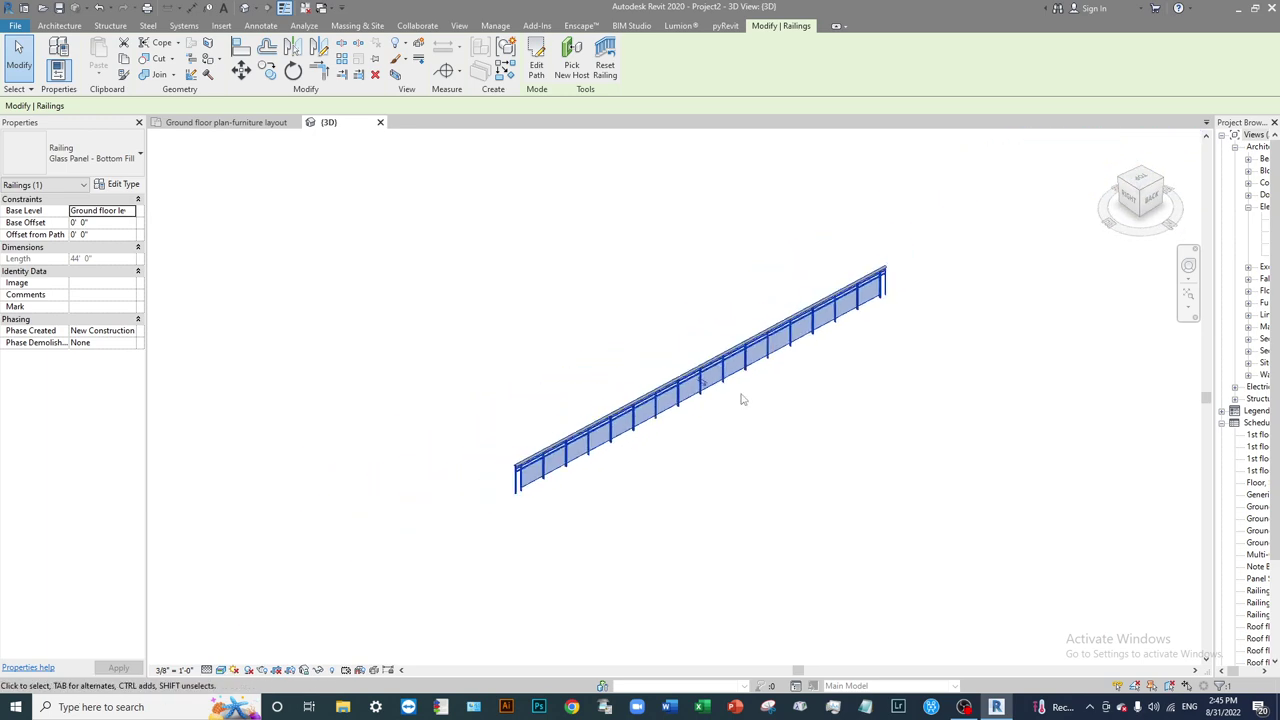
scroll(634, 446, "up", 4)
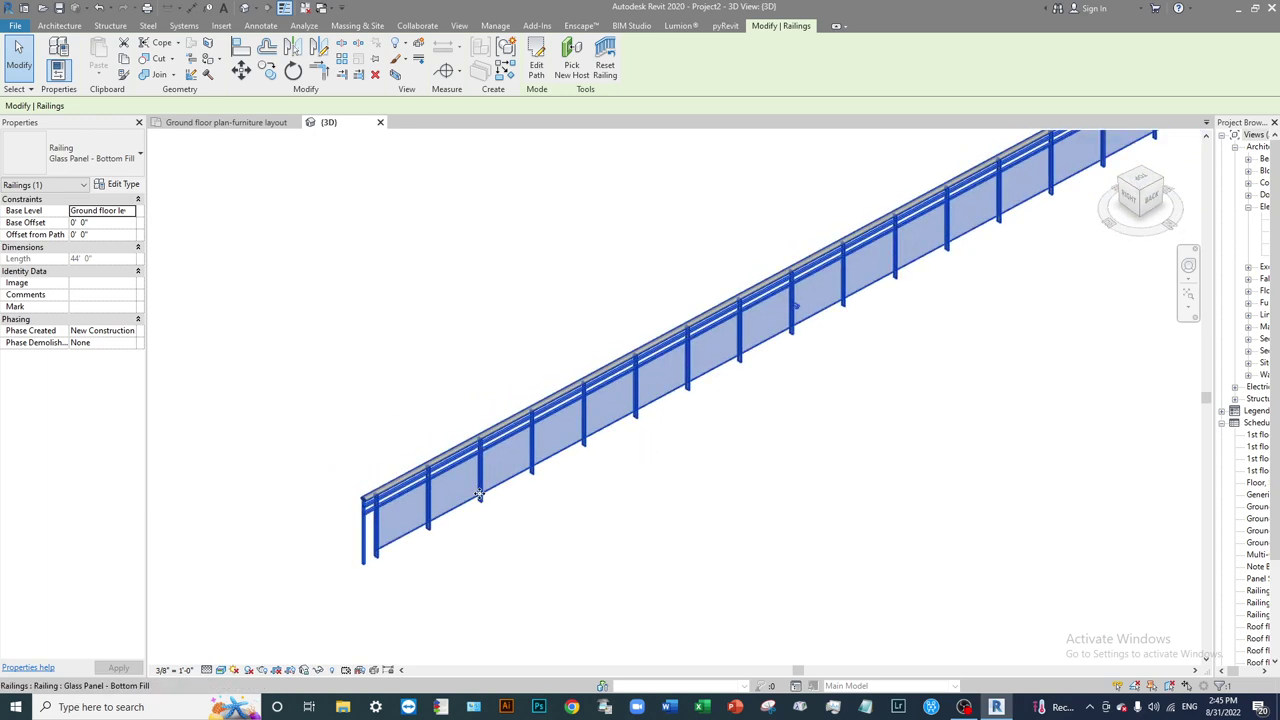
middle_click_drag(634, 446, 803, 338, "shift")
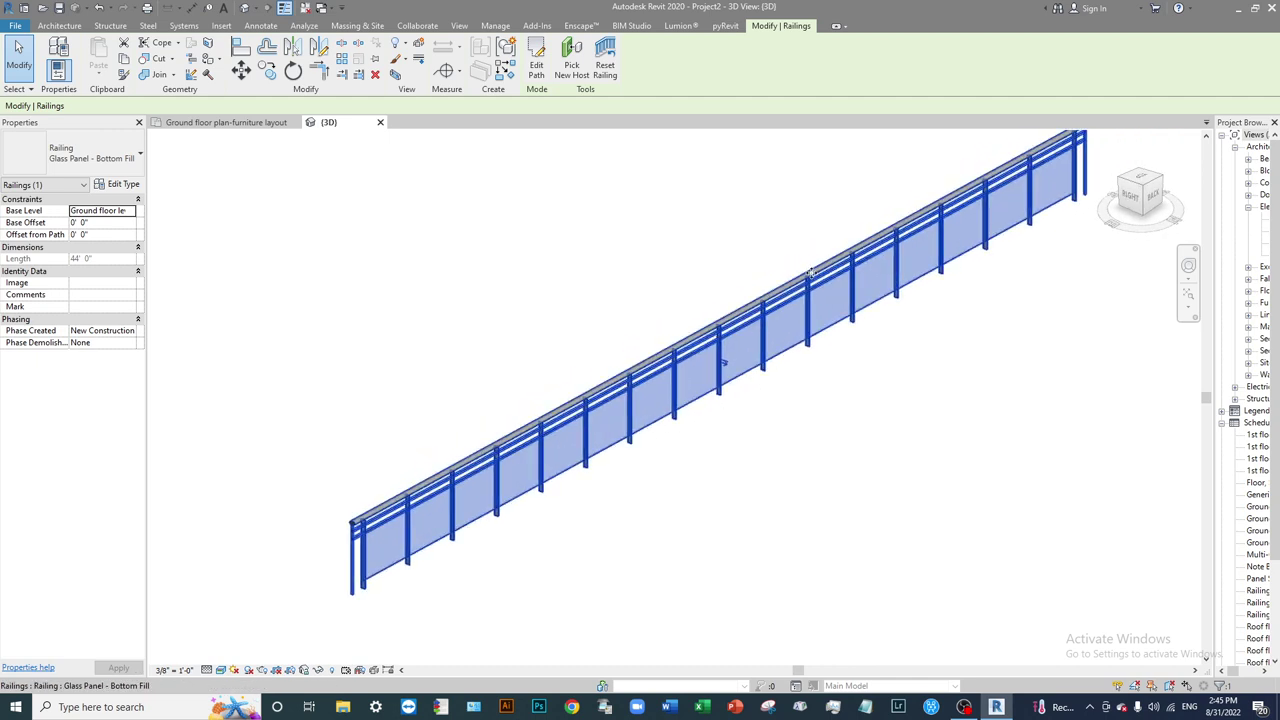
middle_click_drag(435, 477, 631, 463, "shift")
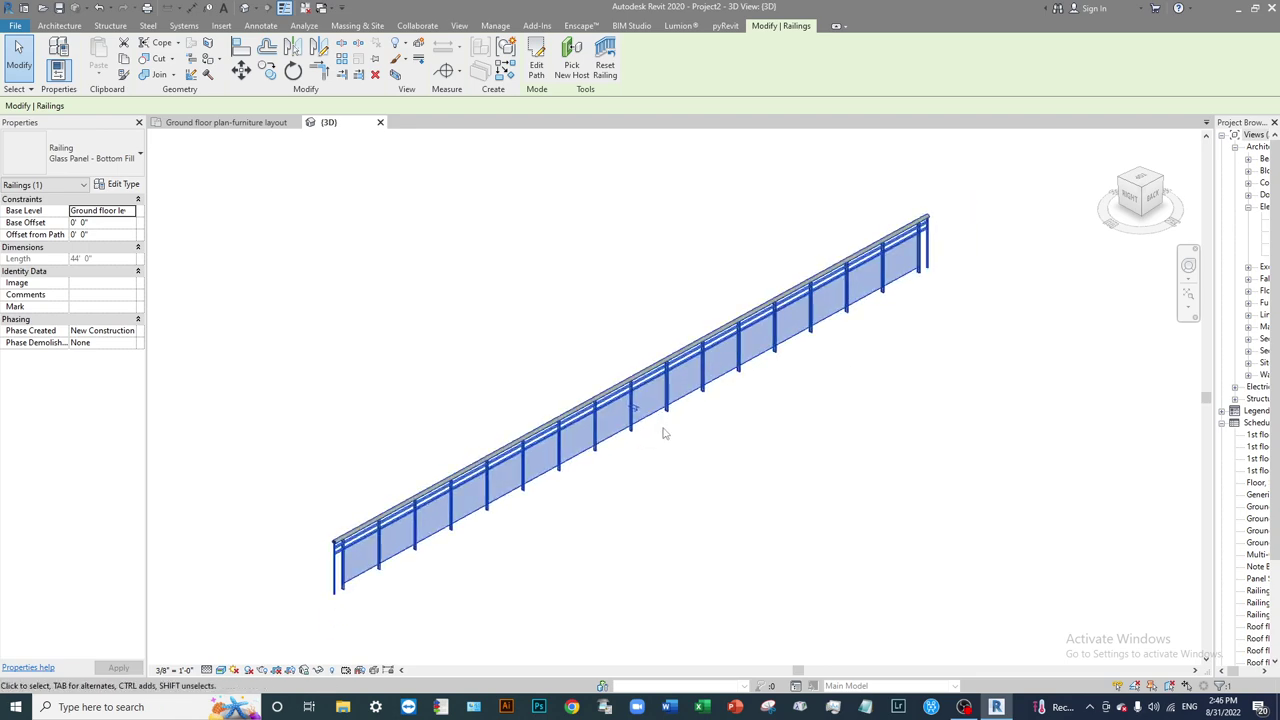
Zoom and pan to frame the whole glass railing, then show the File application menu.
scroll(347, 546, "up", 3)
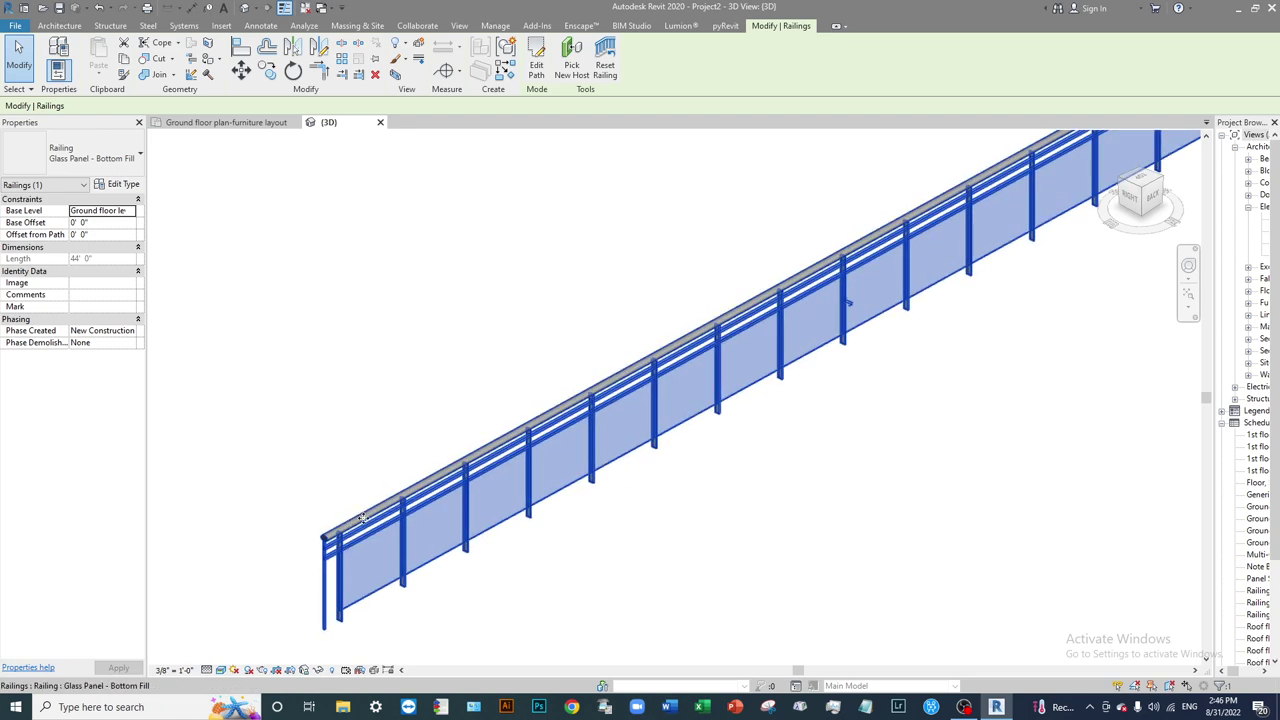
scroll(329, 578, "up", 3)
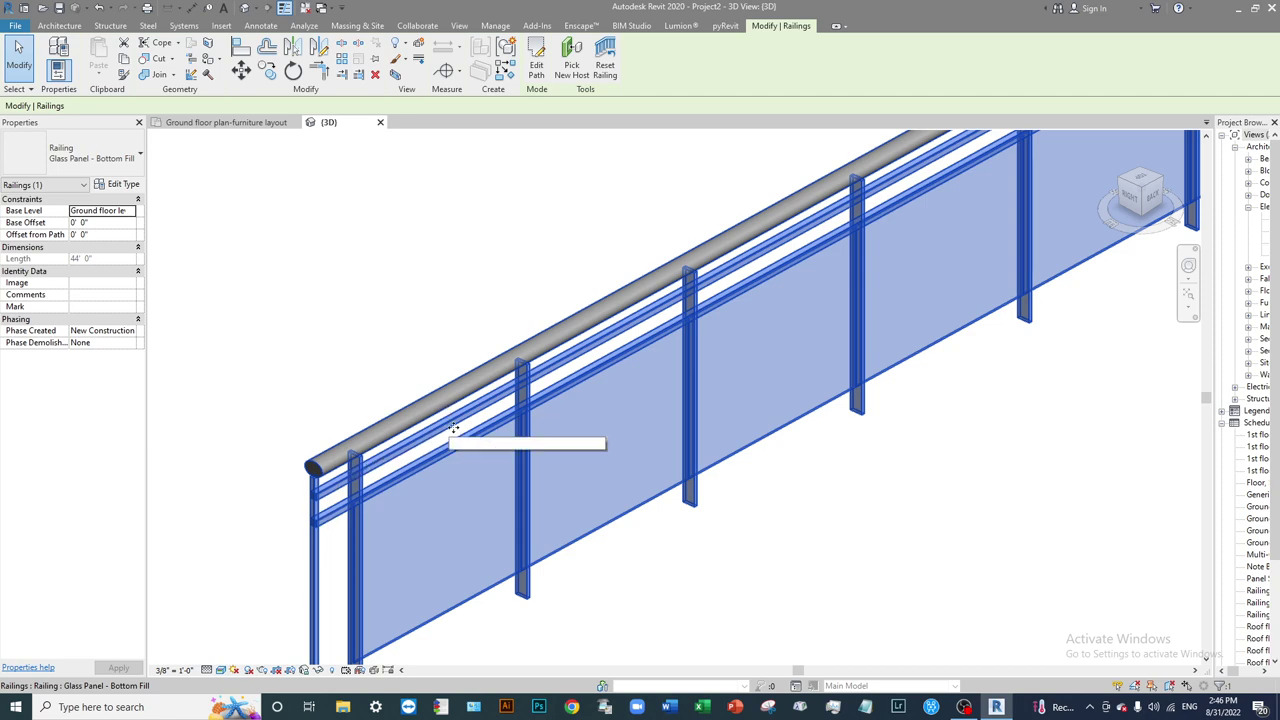
middle_click_drag(649, 320, 409, 535, "shift")
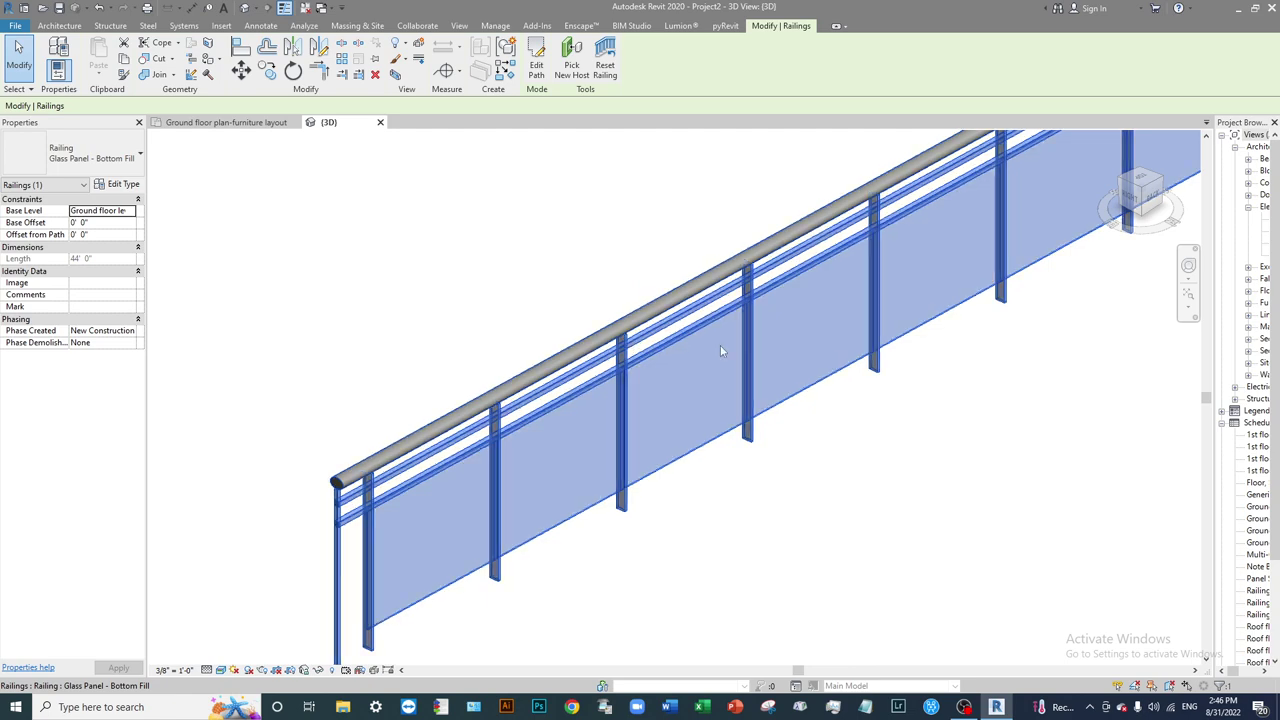
middle_click_drag(720, 350, 595, 485)
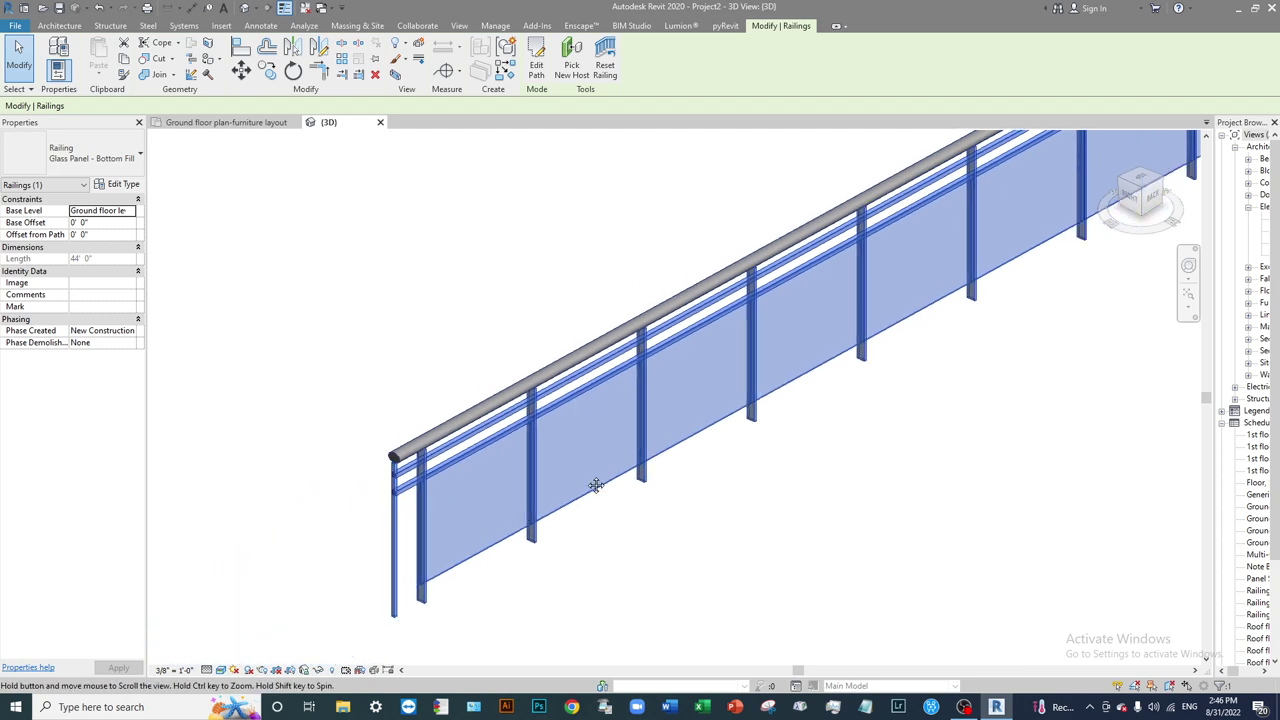
scroll(405, 470, "up", 4)
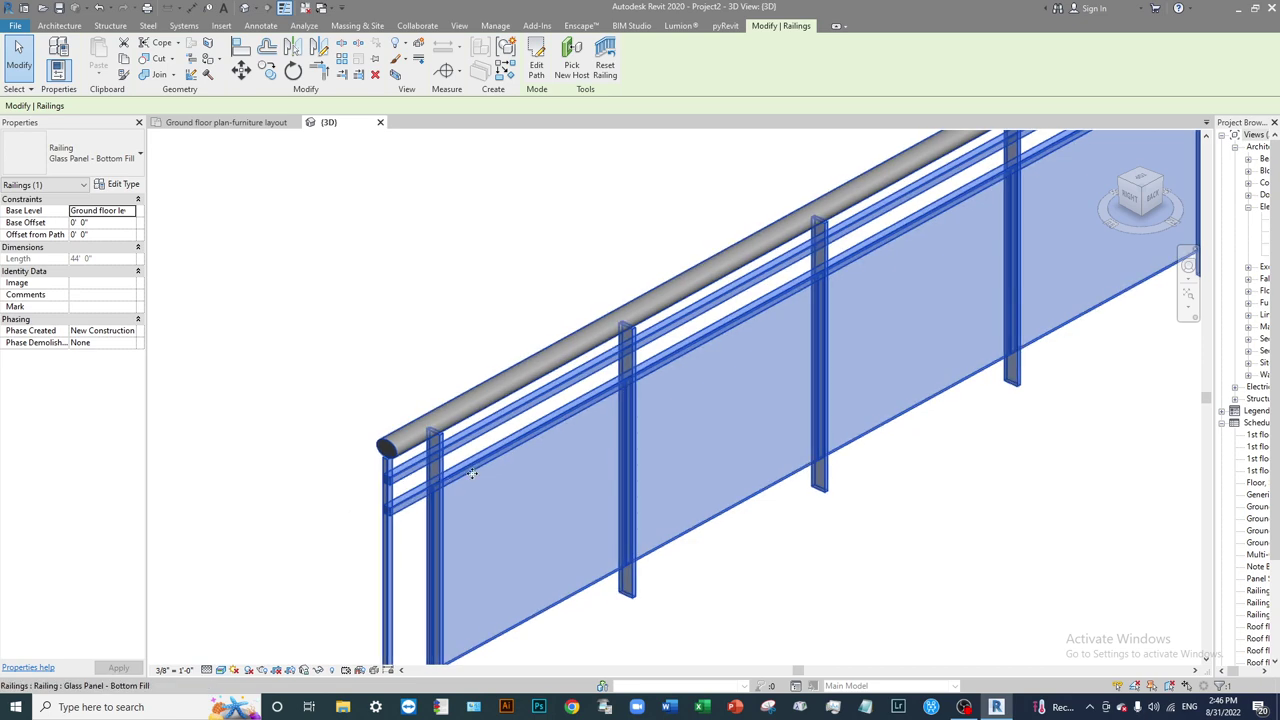
scroll(822, 250, "down", 5)
scroll(842, 332, "up", 3)
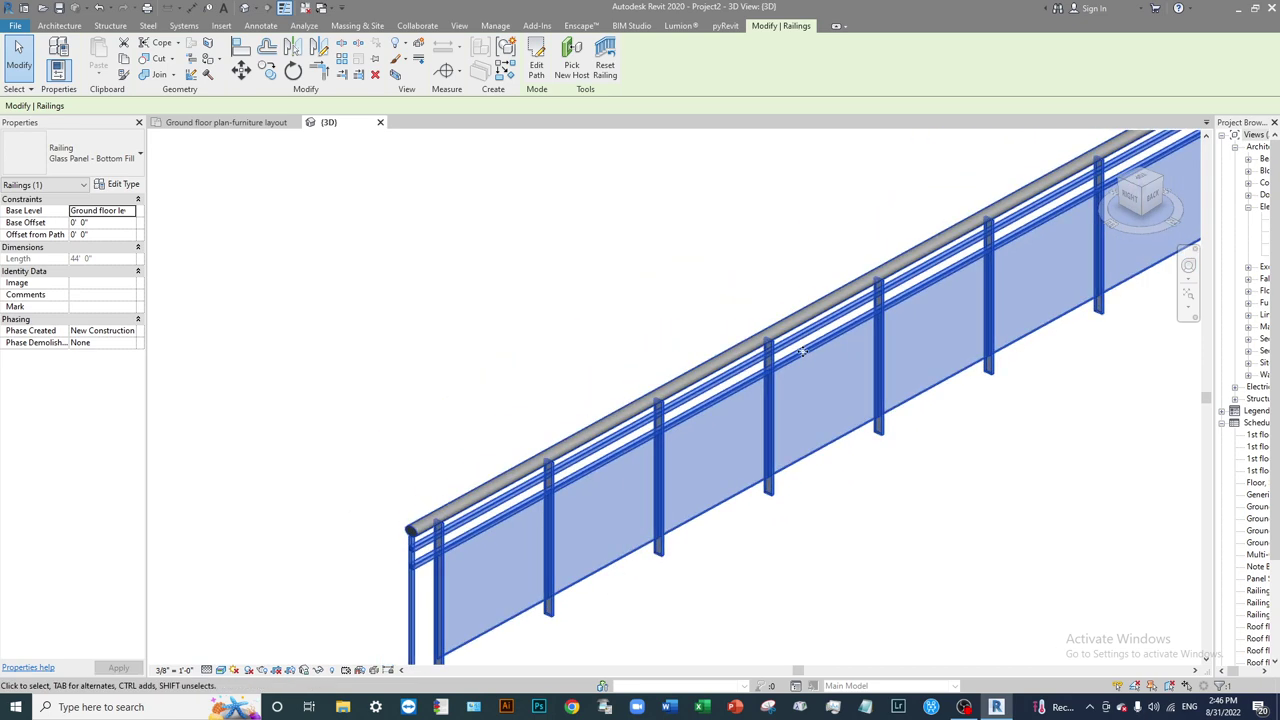
scroll(842, 332, "up", 3)
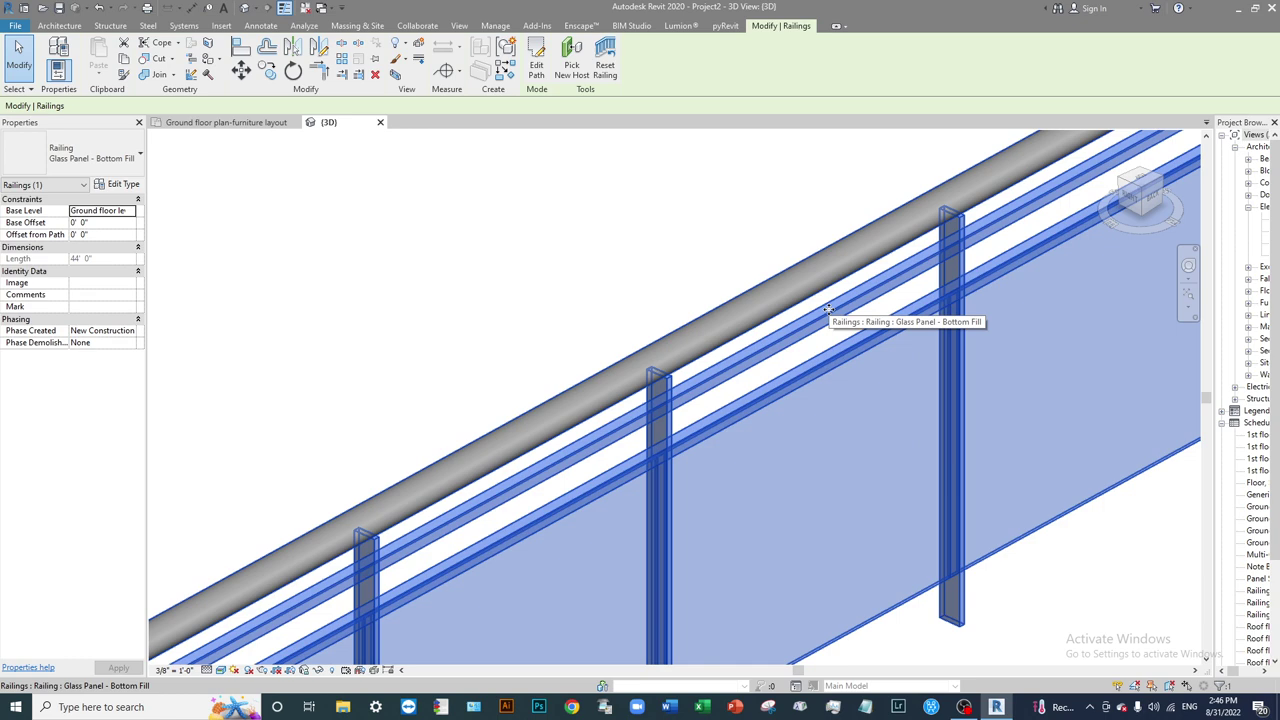
scroll(660, 335, "down", 5)
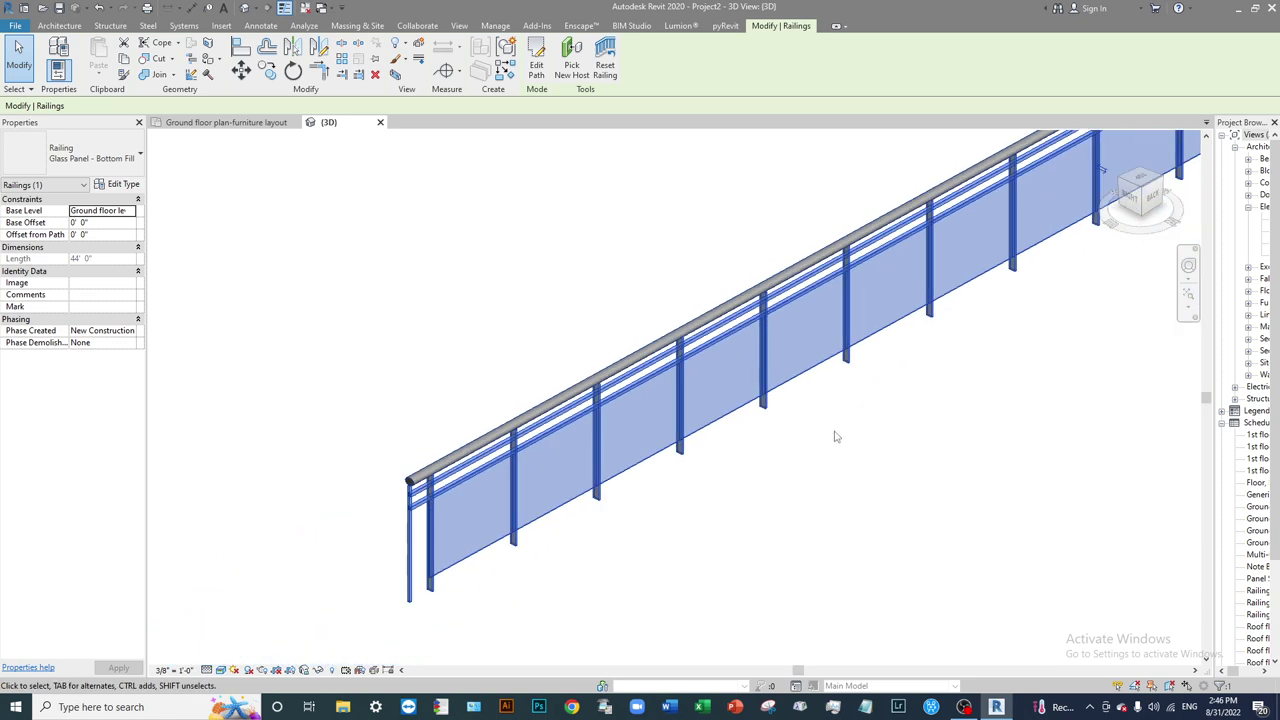
scroll(836, 436, "down", 4)
middle_click_drag(920, 420, 795, 463)
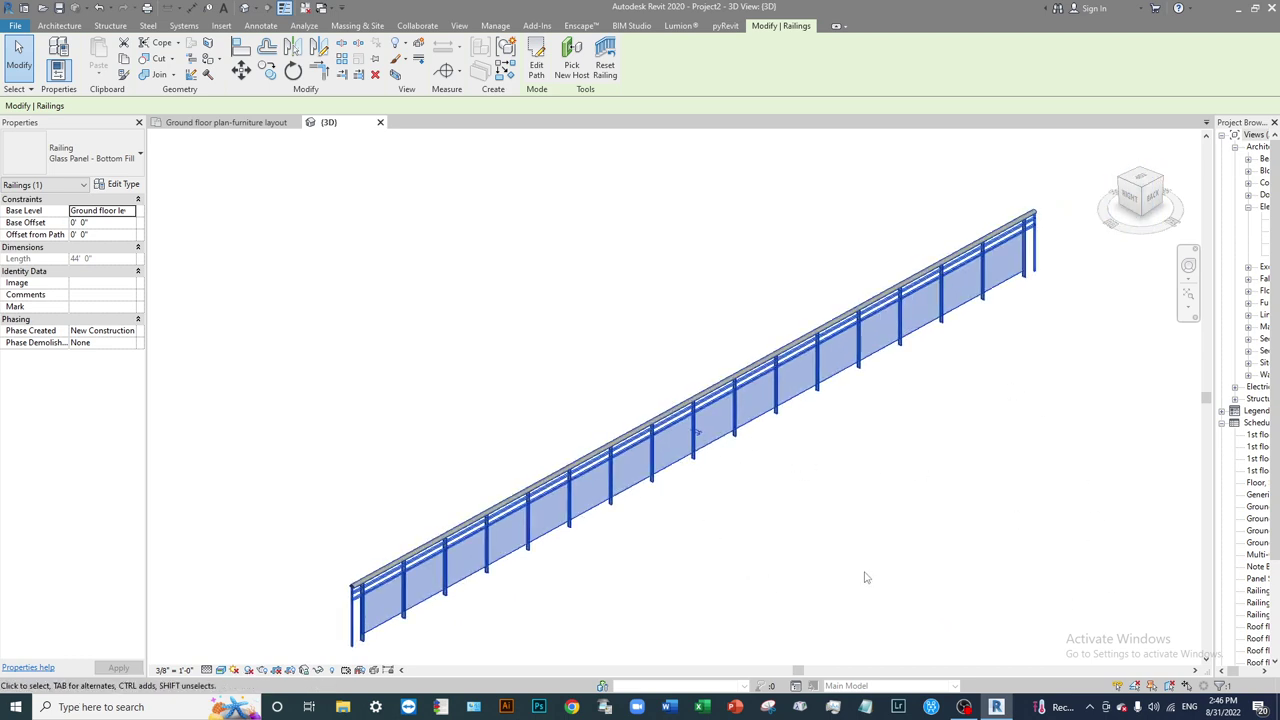
scroll(669, 394, "up", 6)
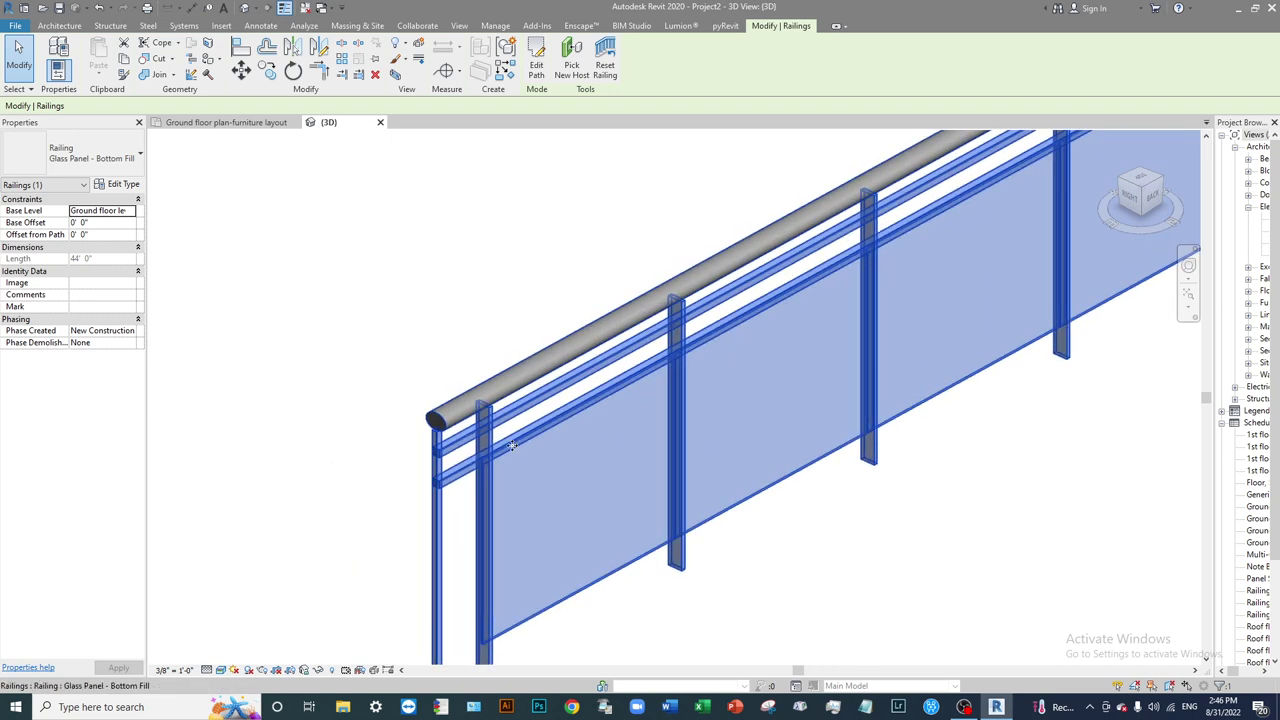
scroll(289, 634, "down", 5)
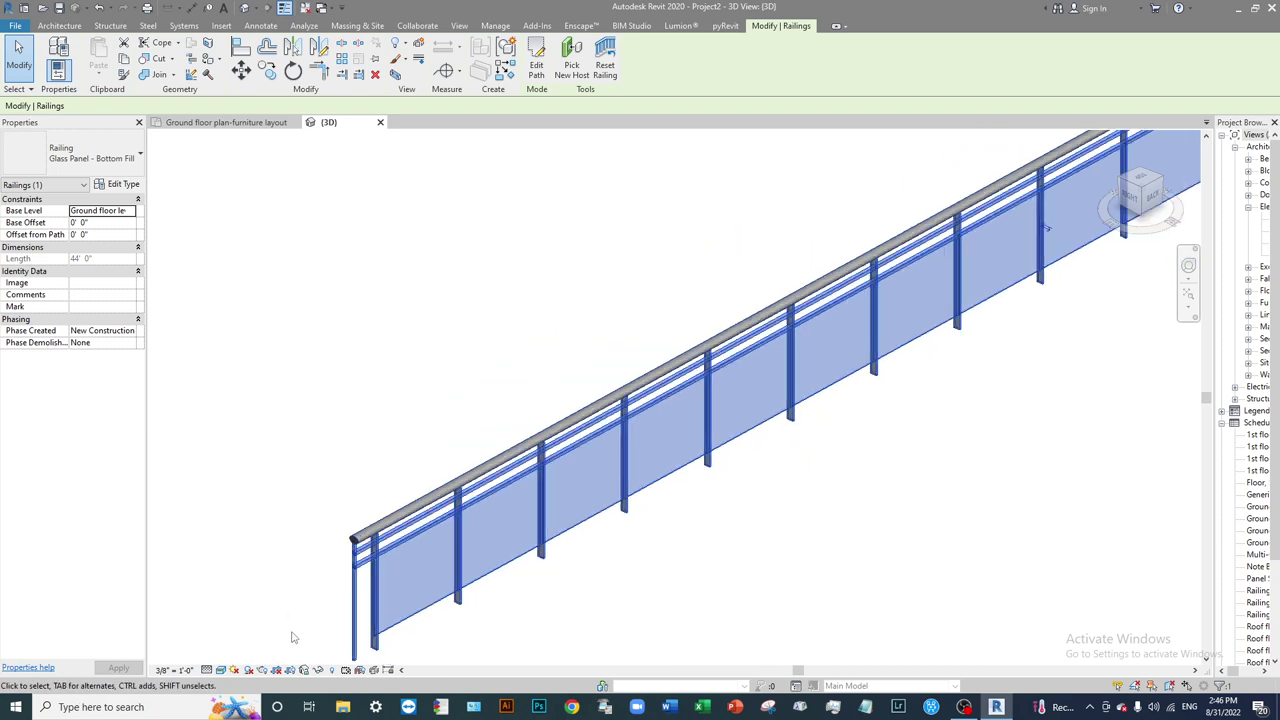
middle_click_drag(755, 491, 654, 506)
scroll(643, 523, "down", 1)
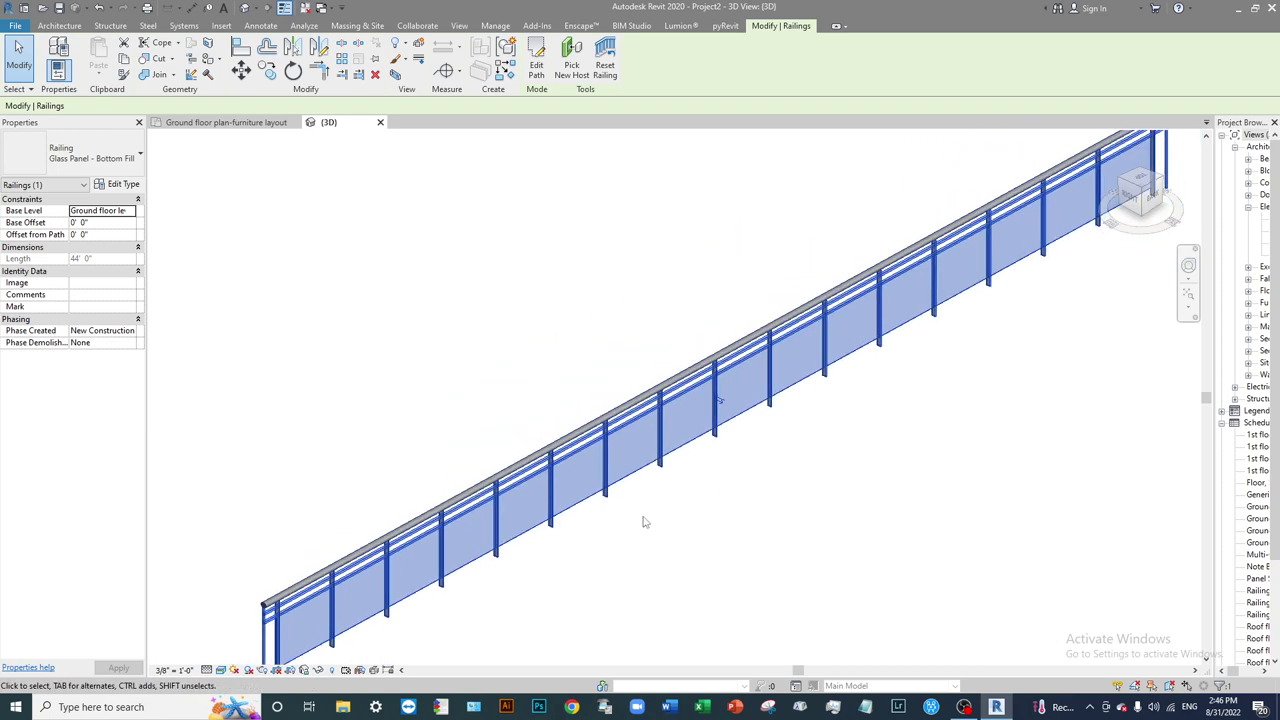
scroll(861, 498, "up", 1)
scroll(800, 432, "down", 2)
scroll(790, 440, "up", 1)
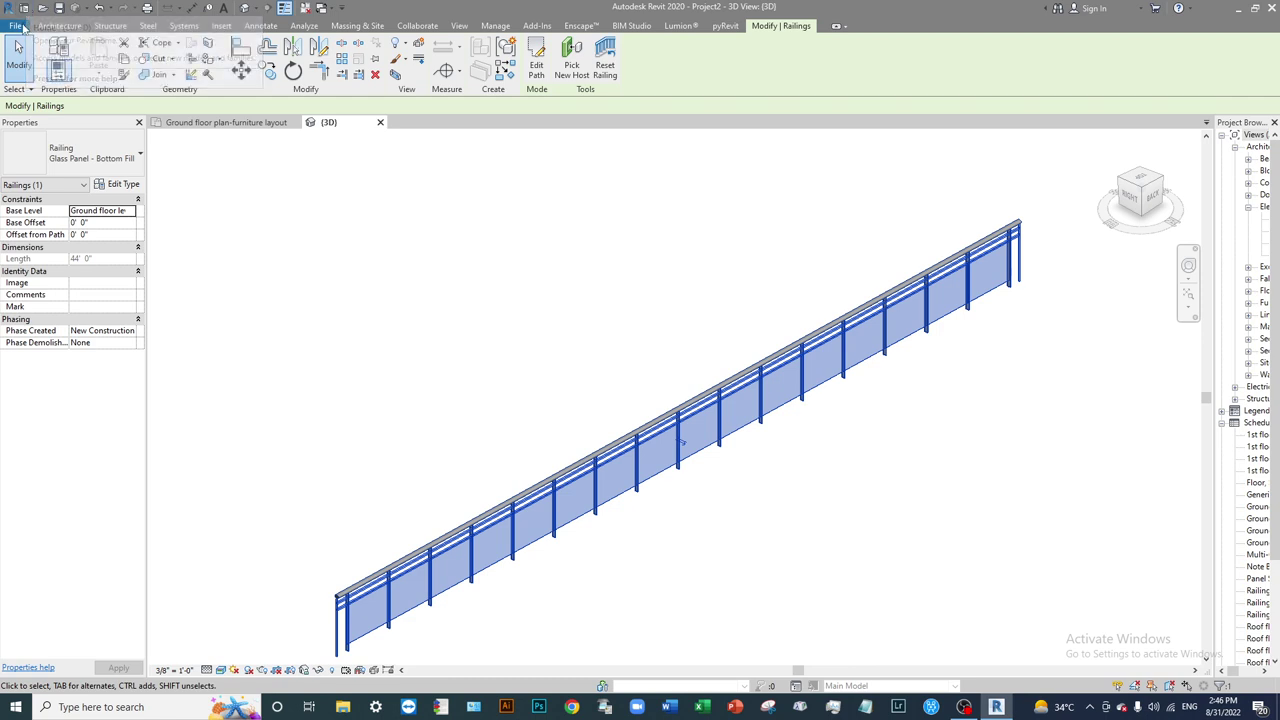
left_click(15, 25)
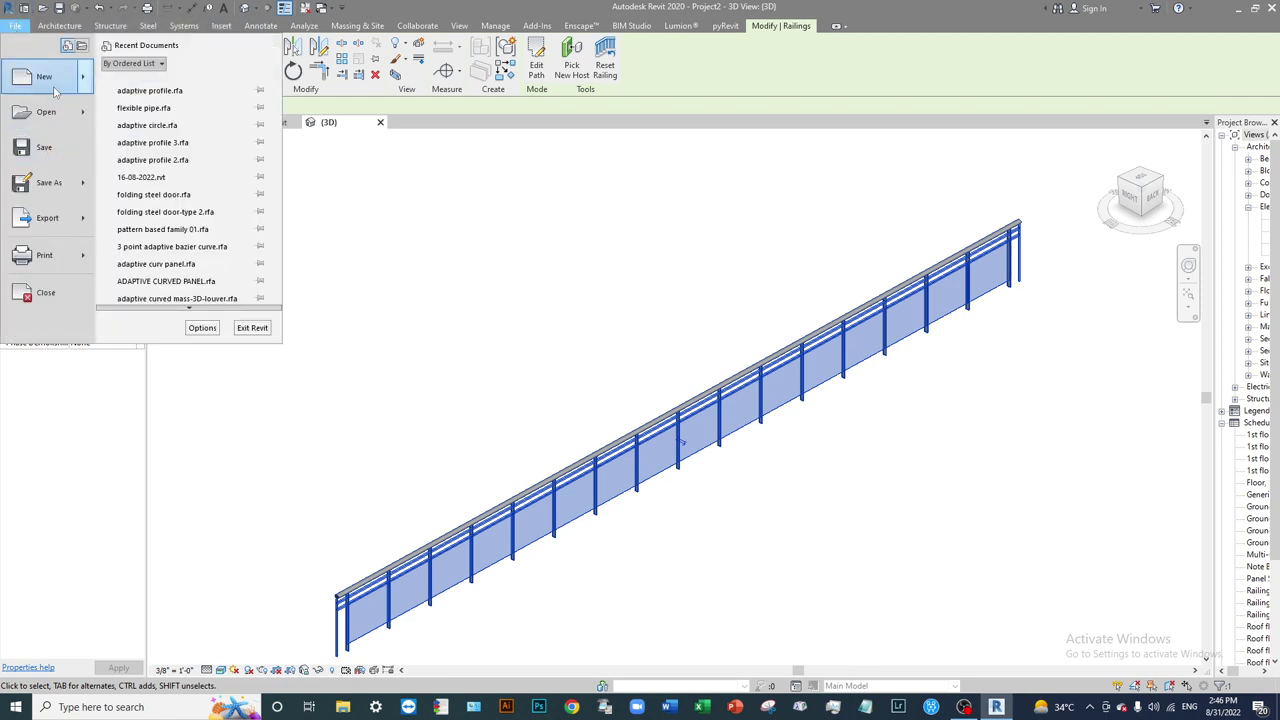
Create a new family from the Profile.rft template.
mouse_move(56, 86)
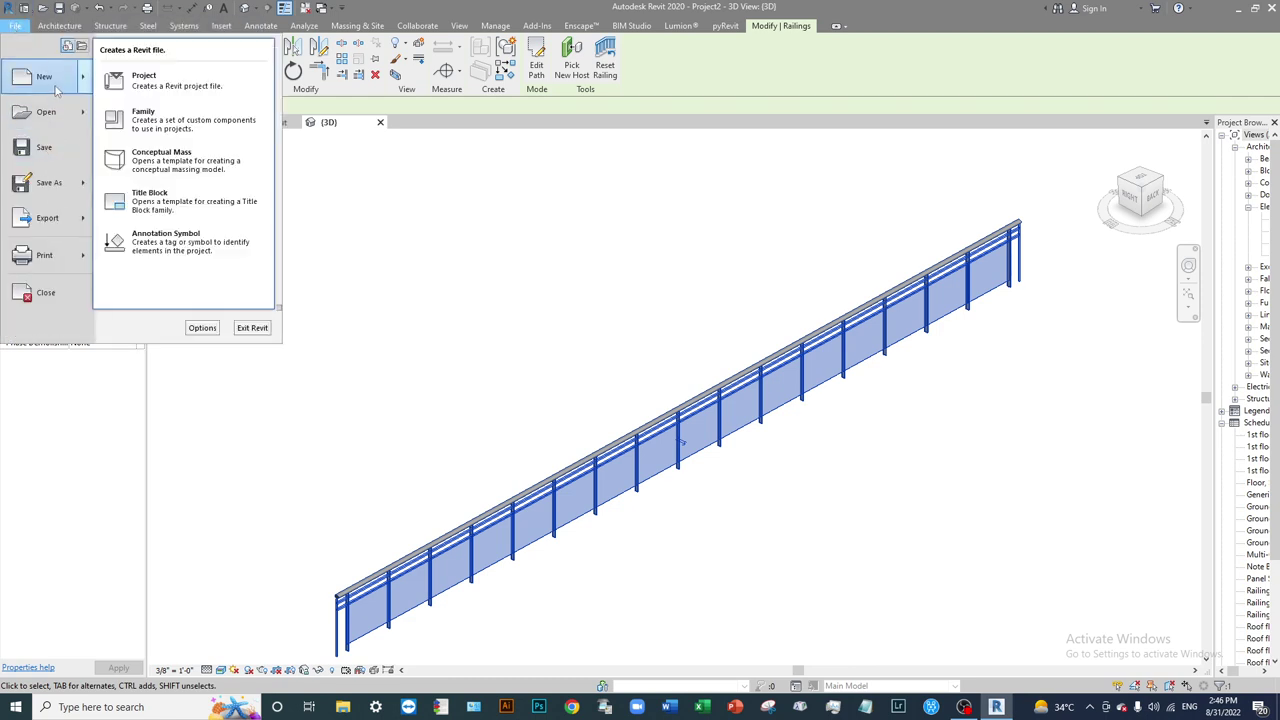
left_click(168, 127)
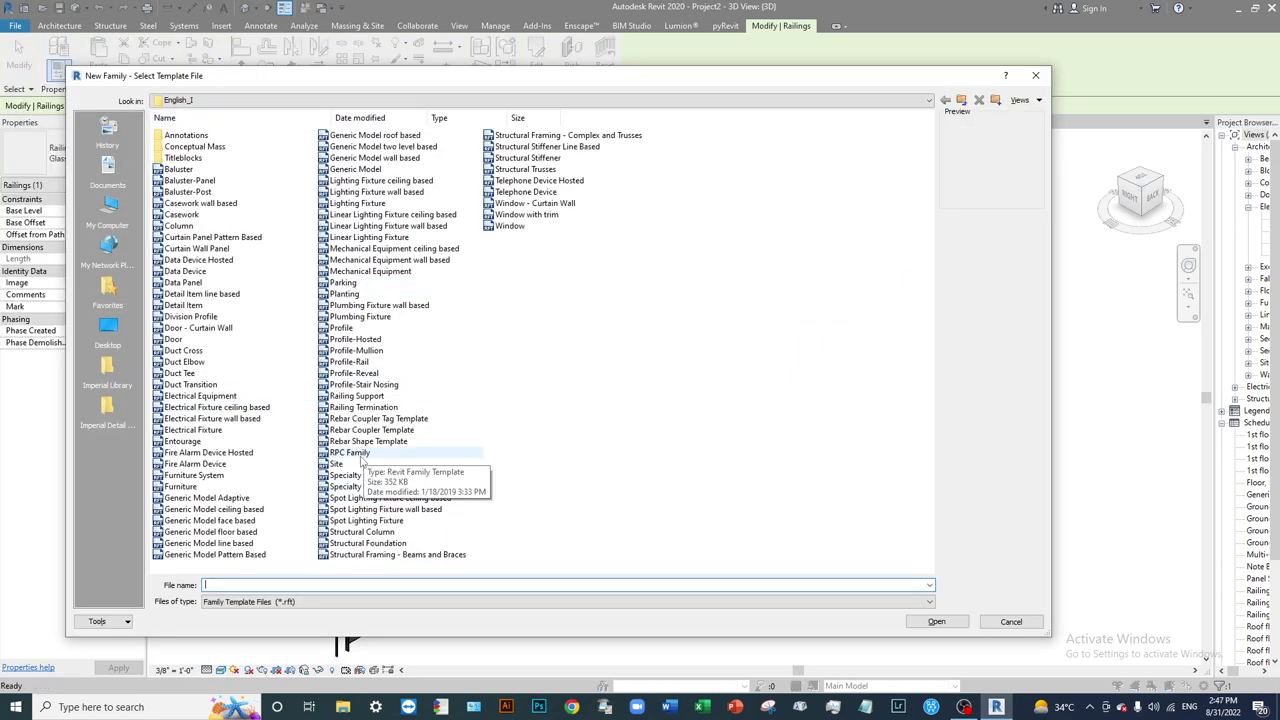
left_click(345, 328)
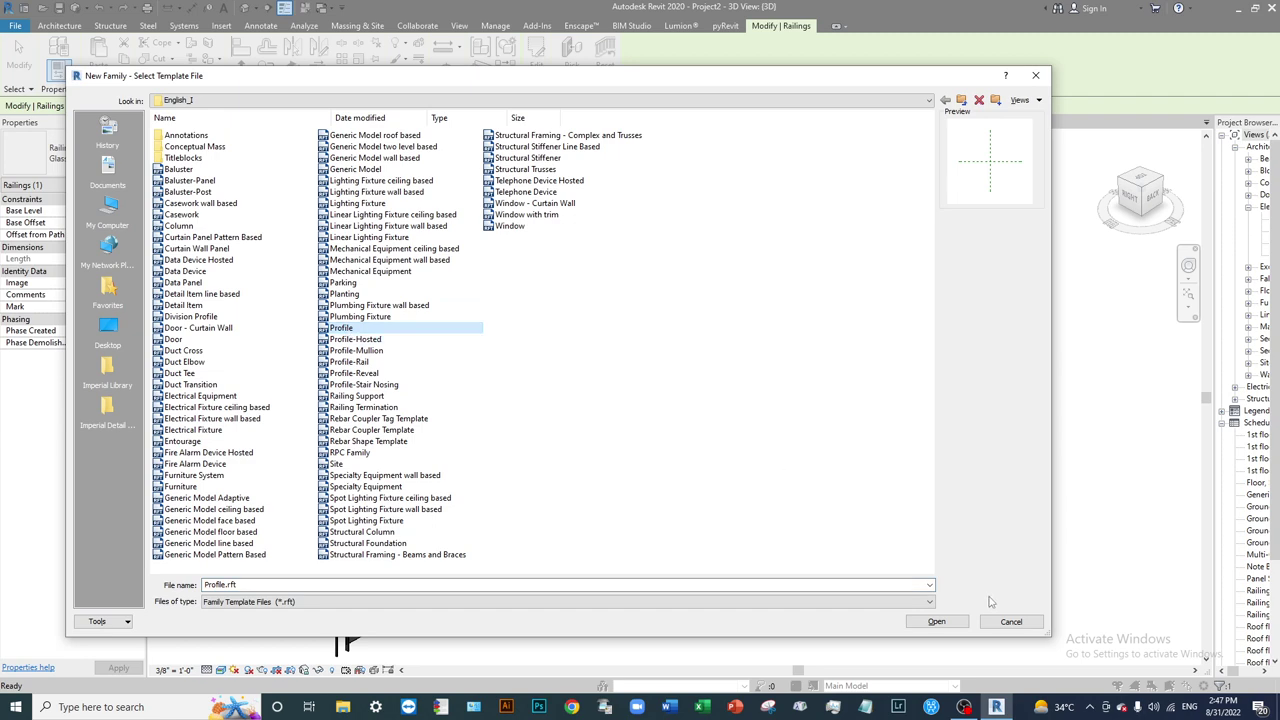
left_click(937, 622)
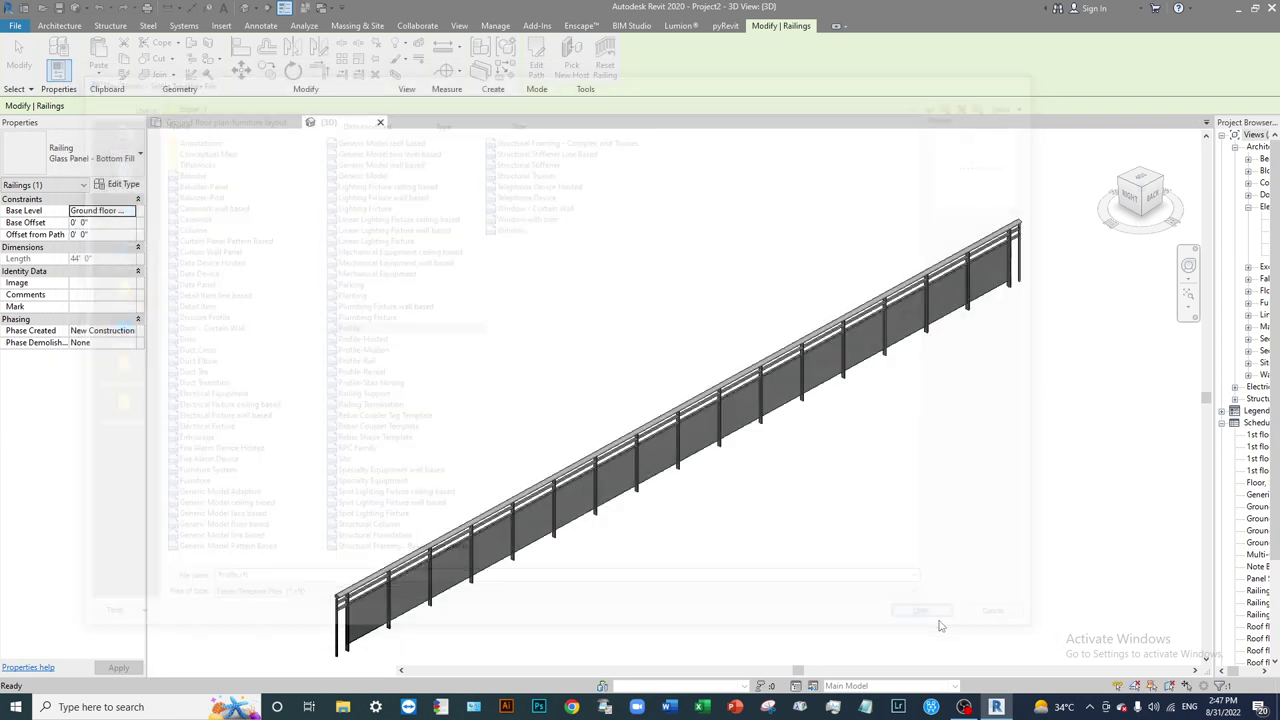
Draw a vertical reference plane to the left of the centre plane.
scroll(697, 393, "up", 3)
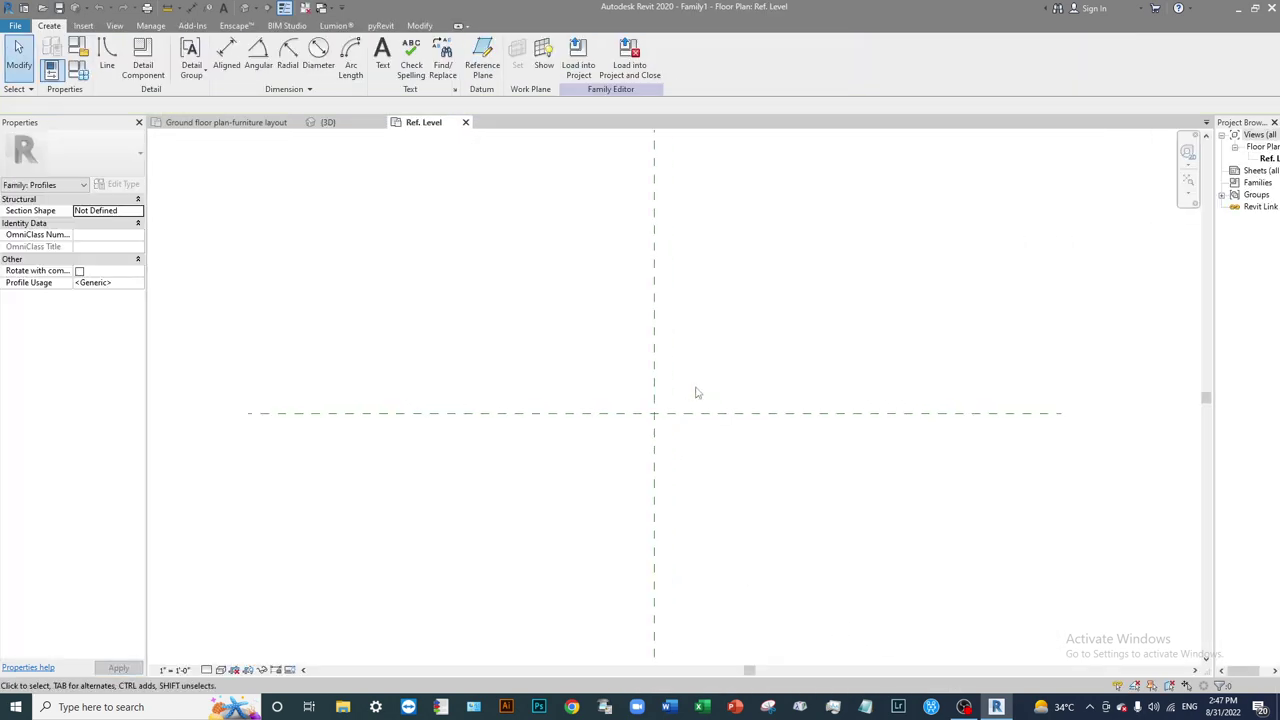
middle_click_drag(749, 483, 826, 403)
key("r")
key("p")
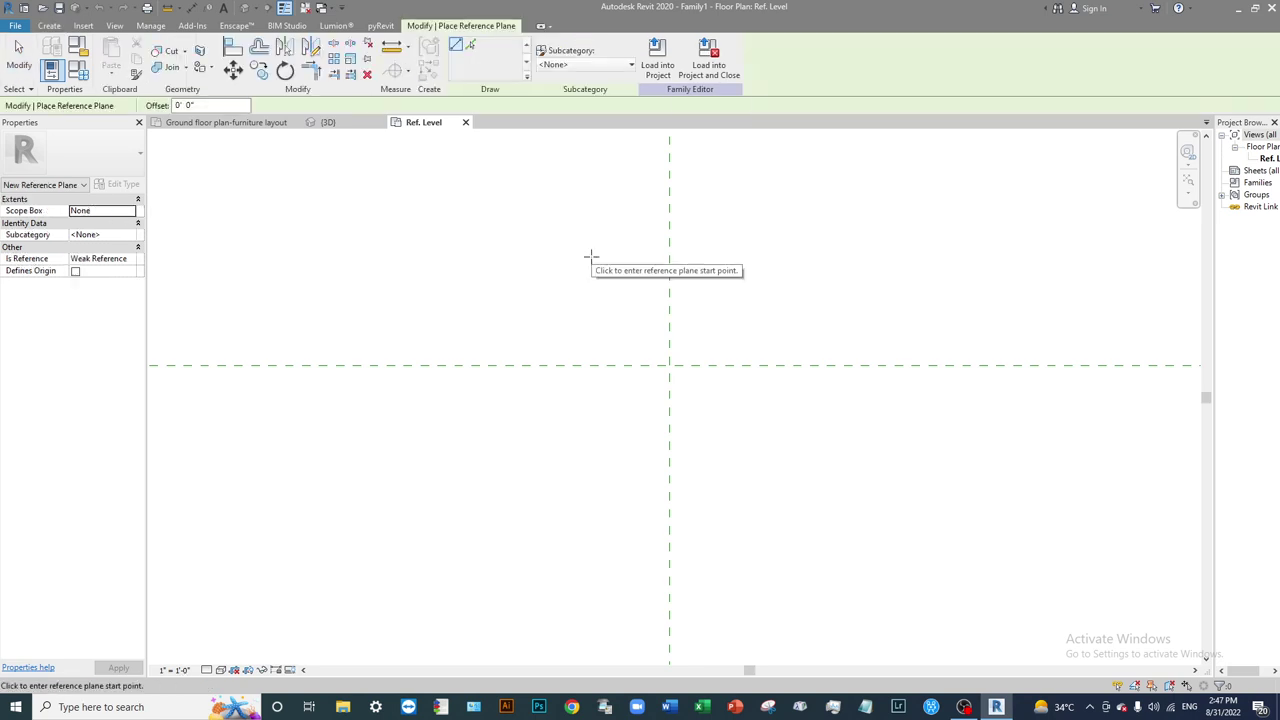
left_click(48, 26)
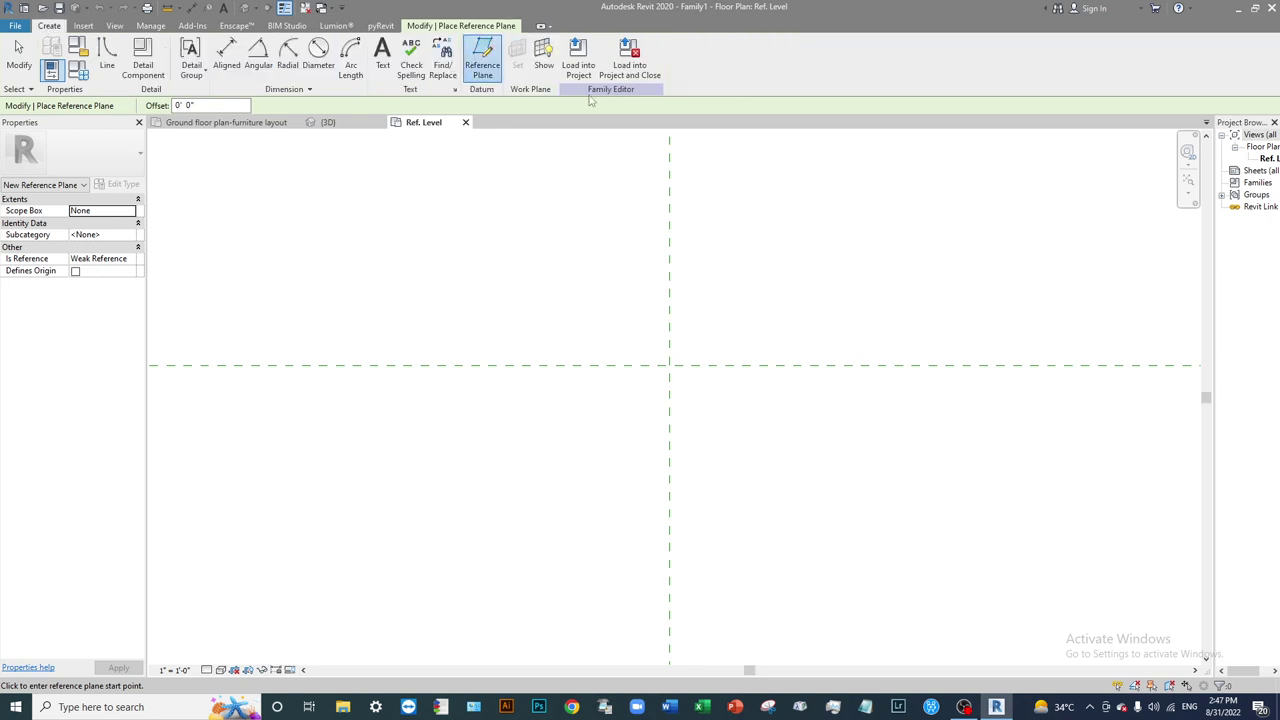
key("Escape")
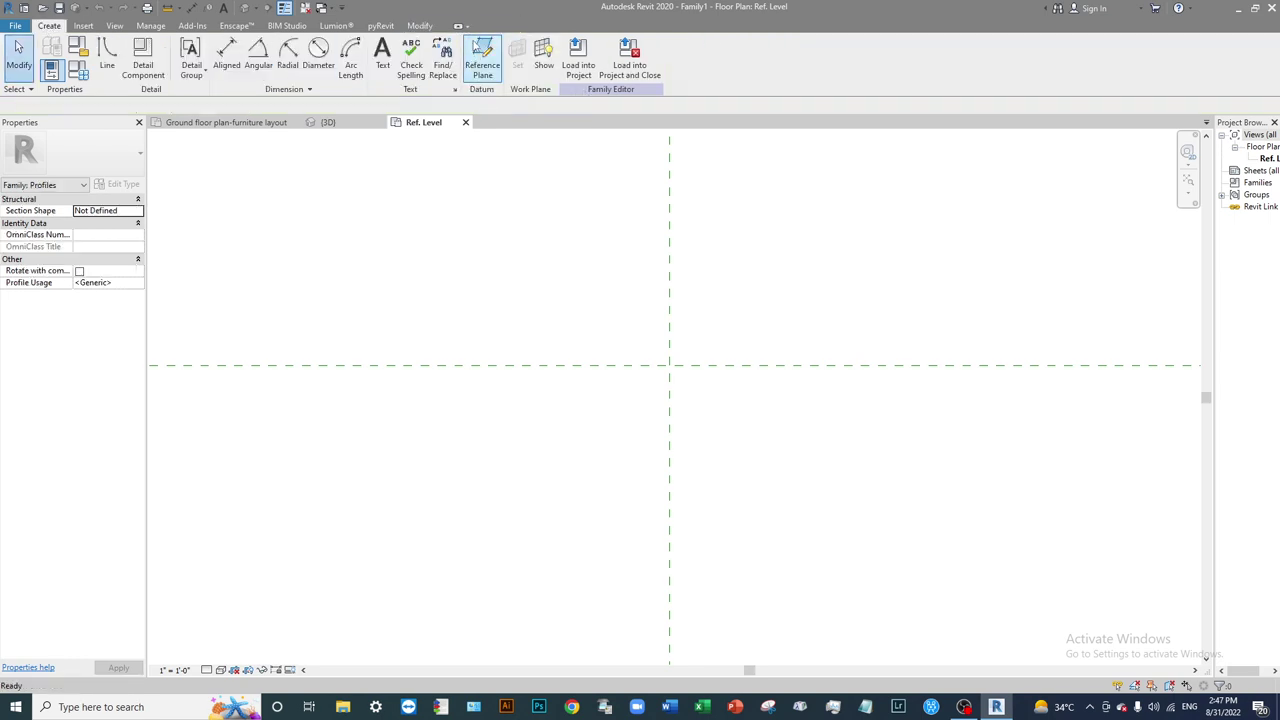
left_click(481, 64)
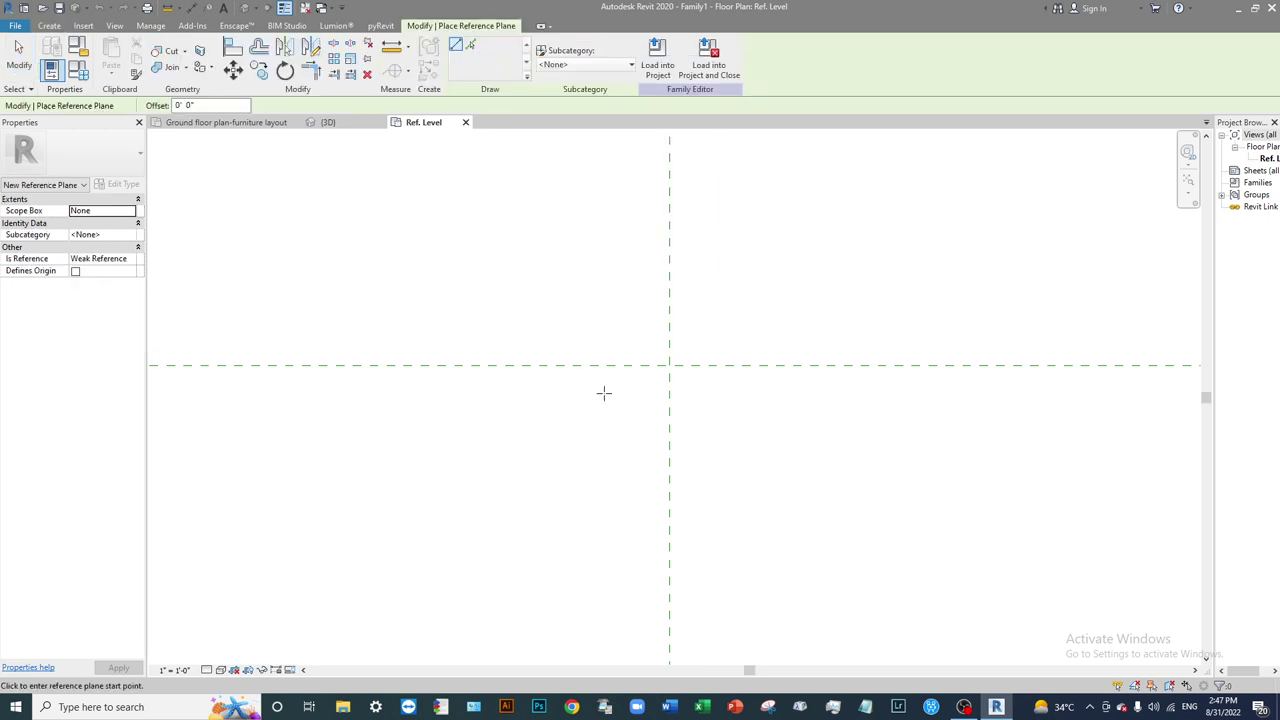
left_click(624, 192)
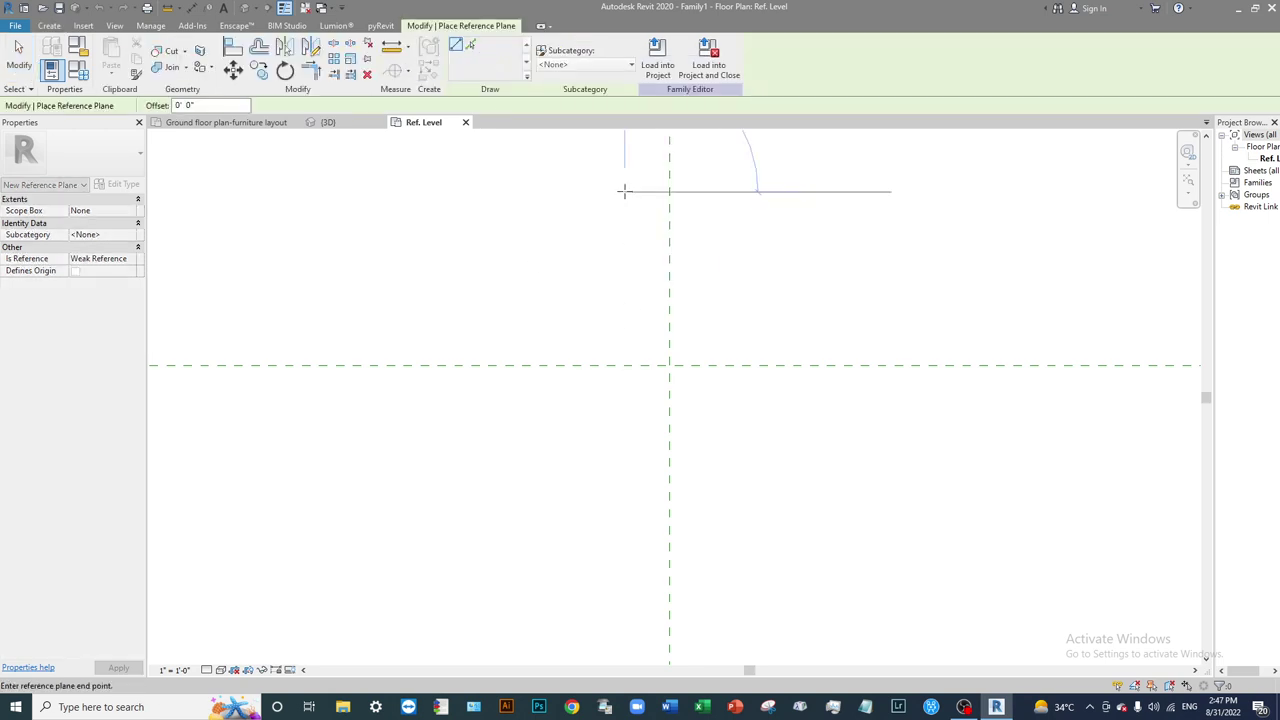
left_click(624, 570)
key("Escape")
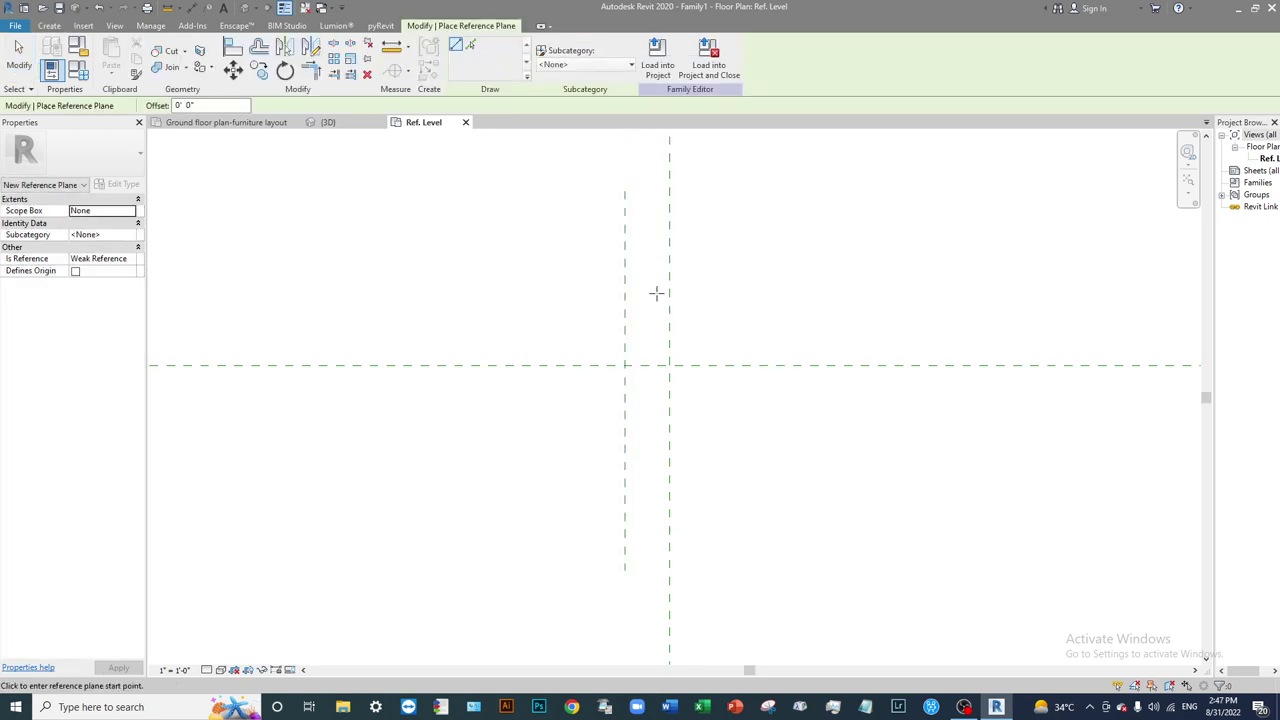
key("Escape")
Mirror the new plane about the centre plane to the right side.
left_click(624, 314)
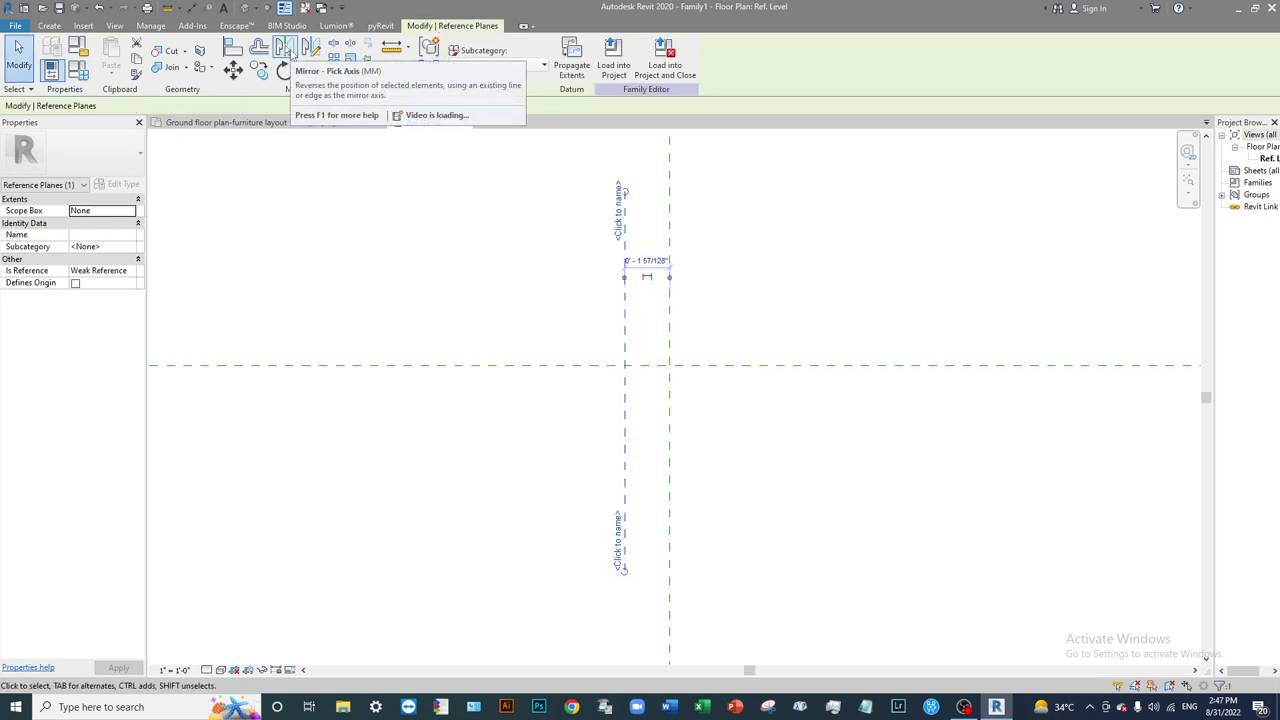
left_click(285, 50)
left_click(670, 314)
left_click(744, 470)
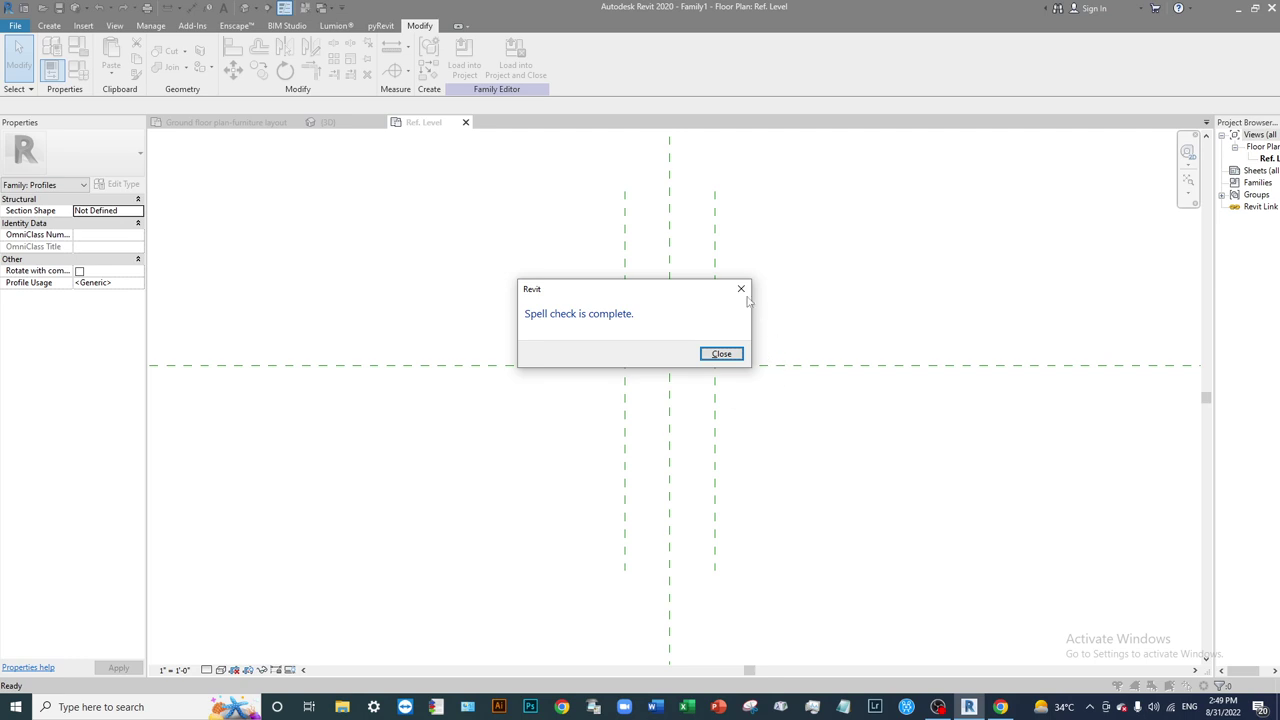
Dismiss the spell check message, select the centre plane, and cancel the Line tool.
left_click(741, 289)
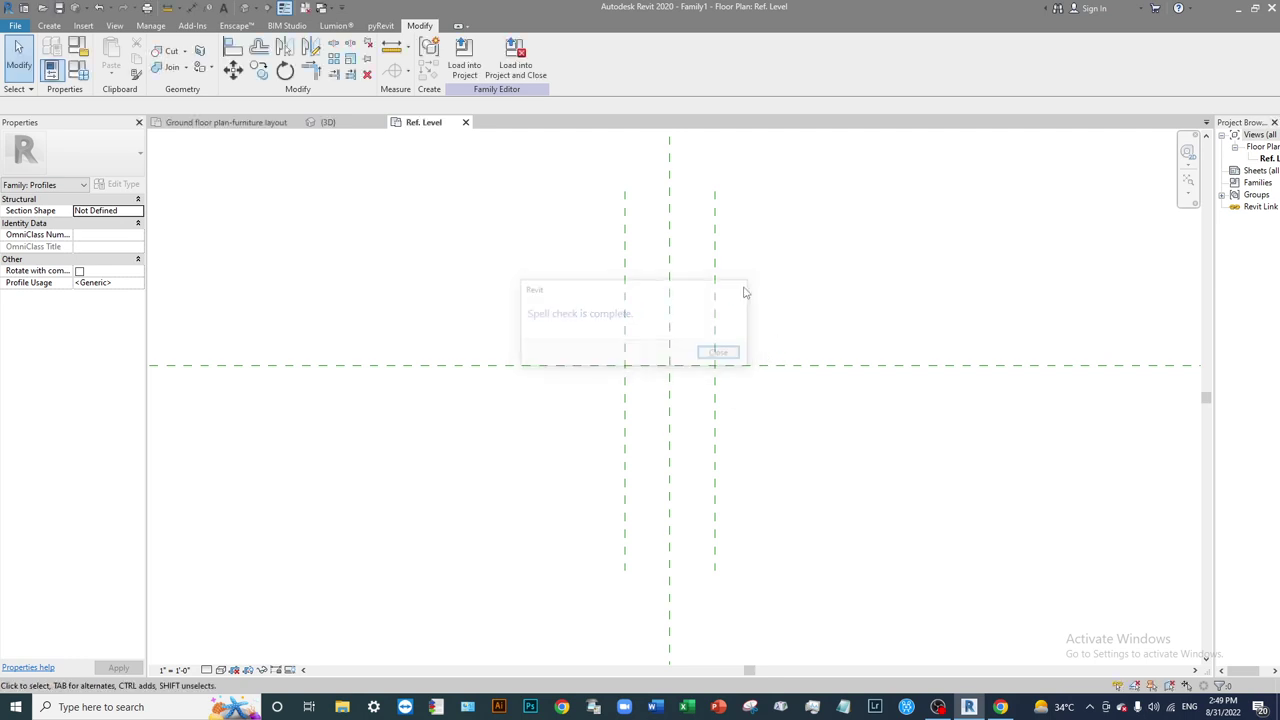
scroll(574, 403, "up", 2)
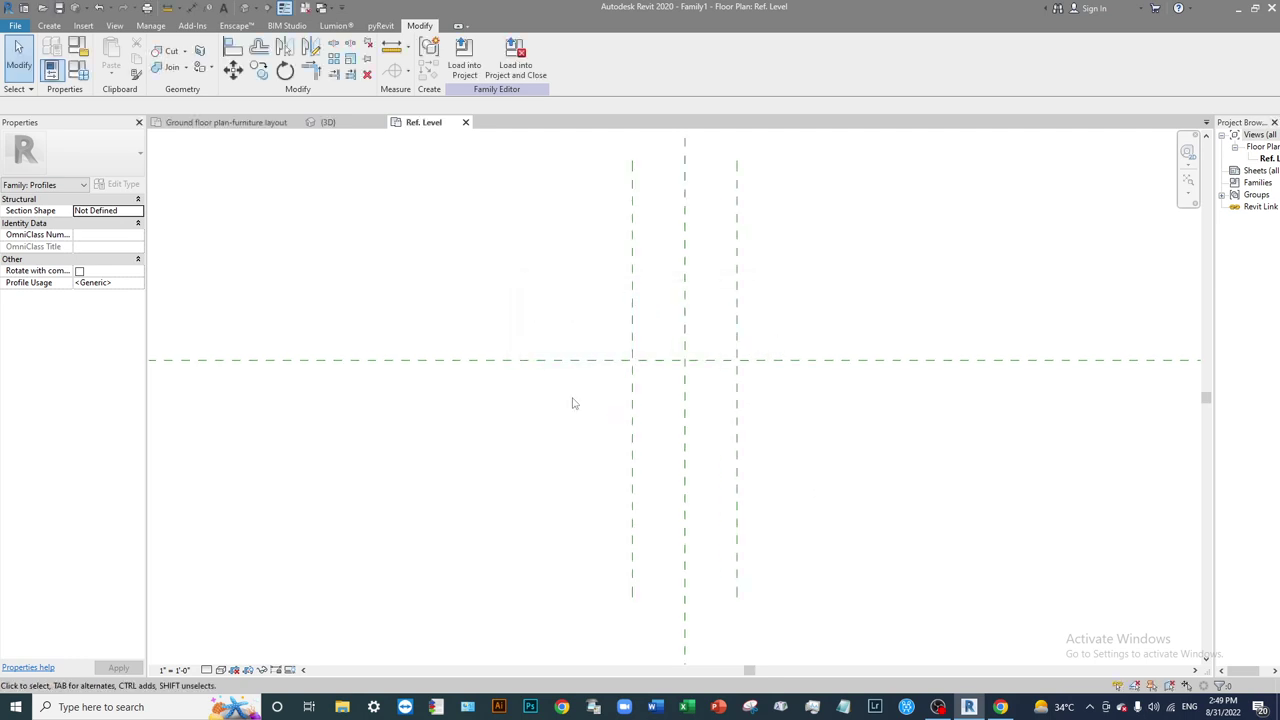
middle_click_drag(509, 431, 435, 387)
middle_click_drag(615, 378, 623, 426)
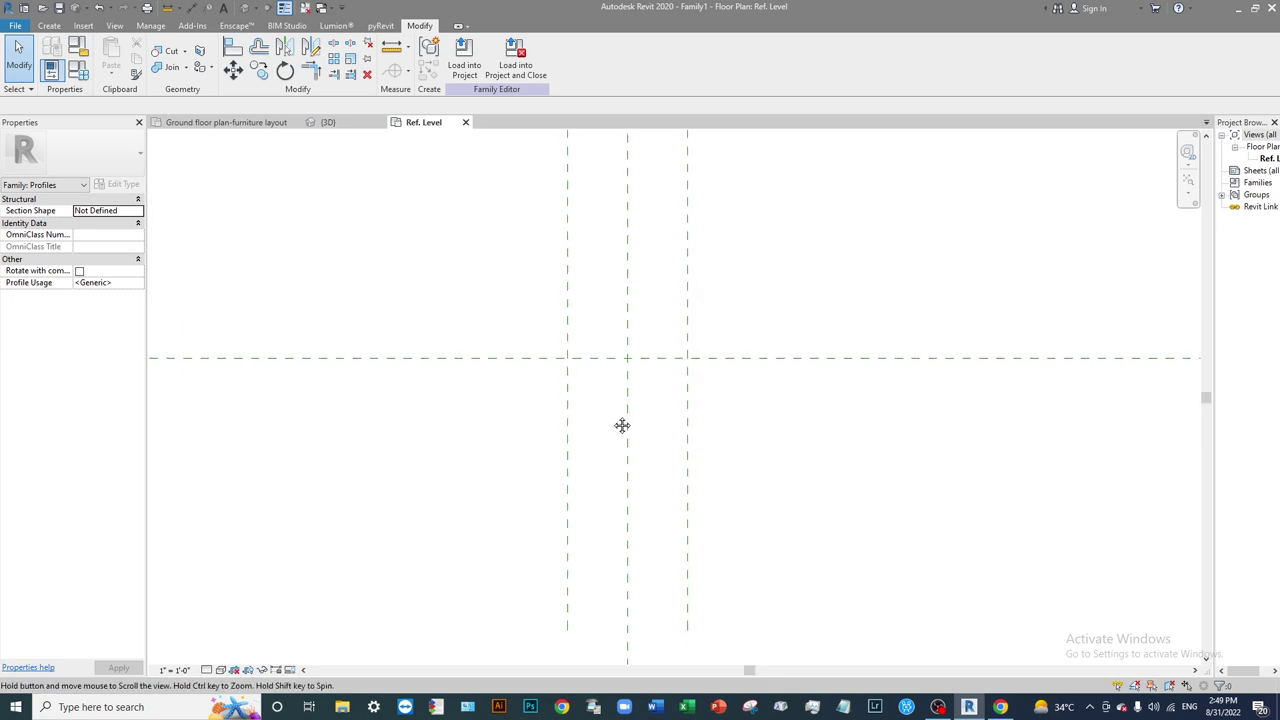
left_click(793, 362)
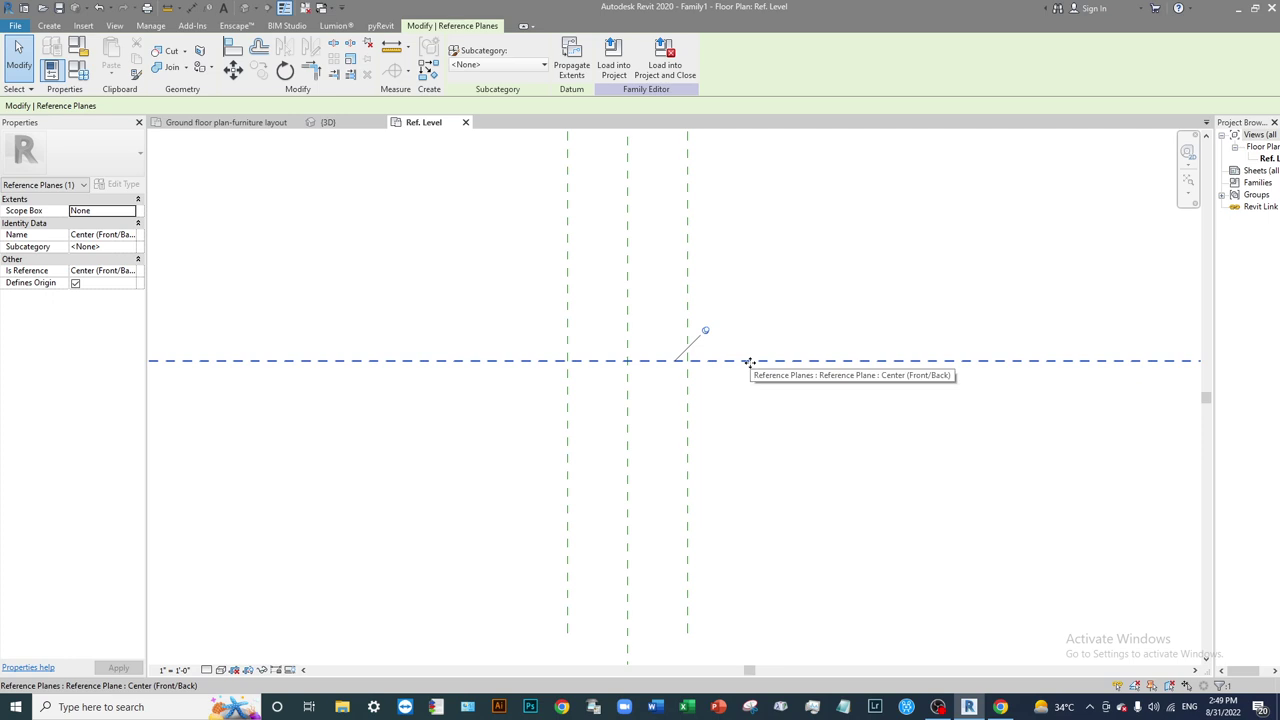
middle_click_drag(546, 409, 566, 409)
middle_click_drag(717, 449, 717, 411)
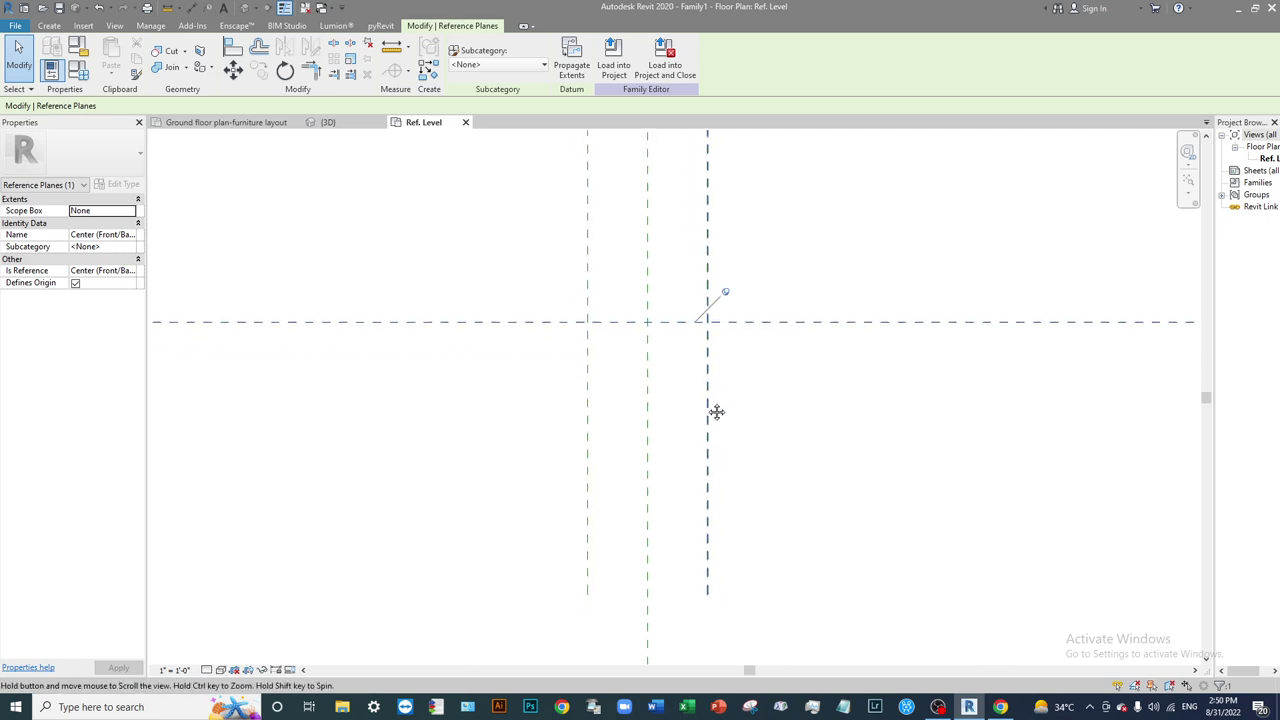
left_click(50, 27)
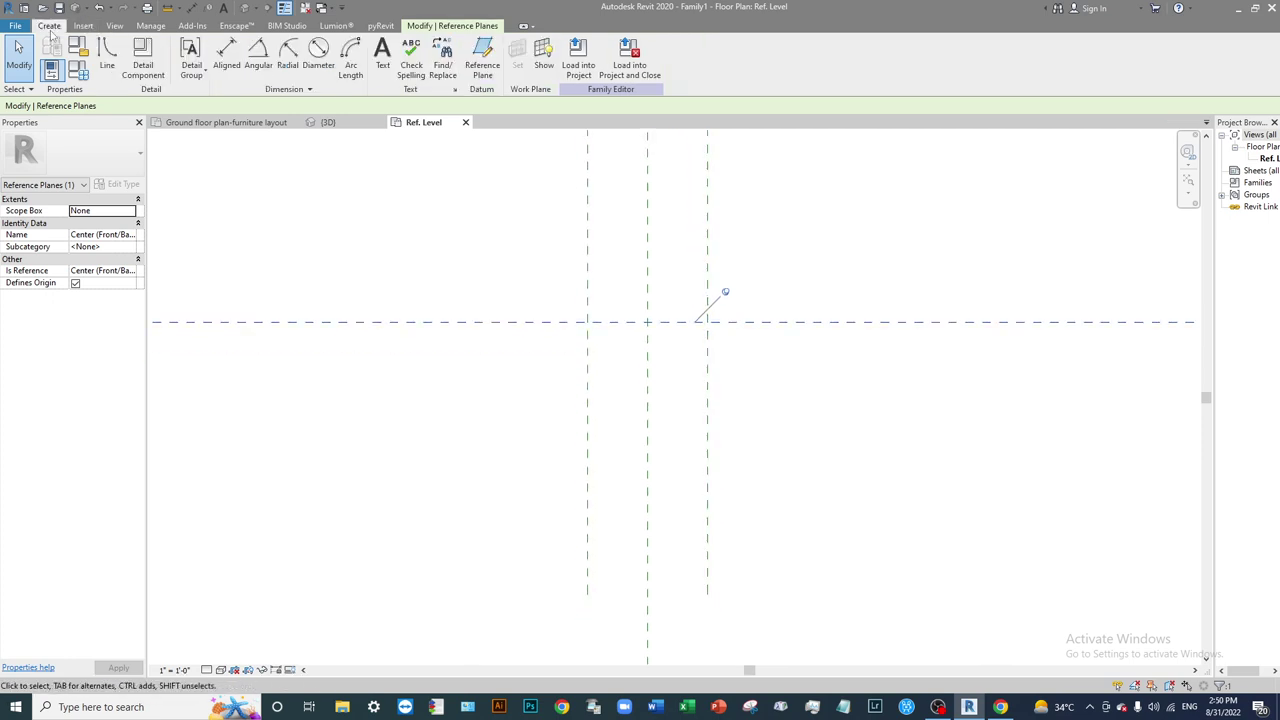
left_click(107, 52)
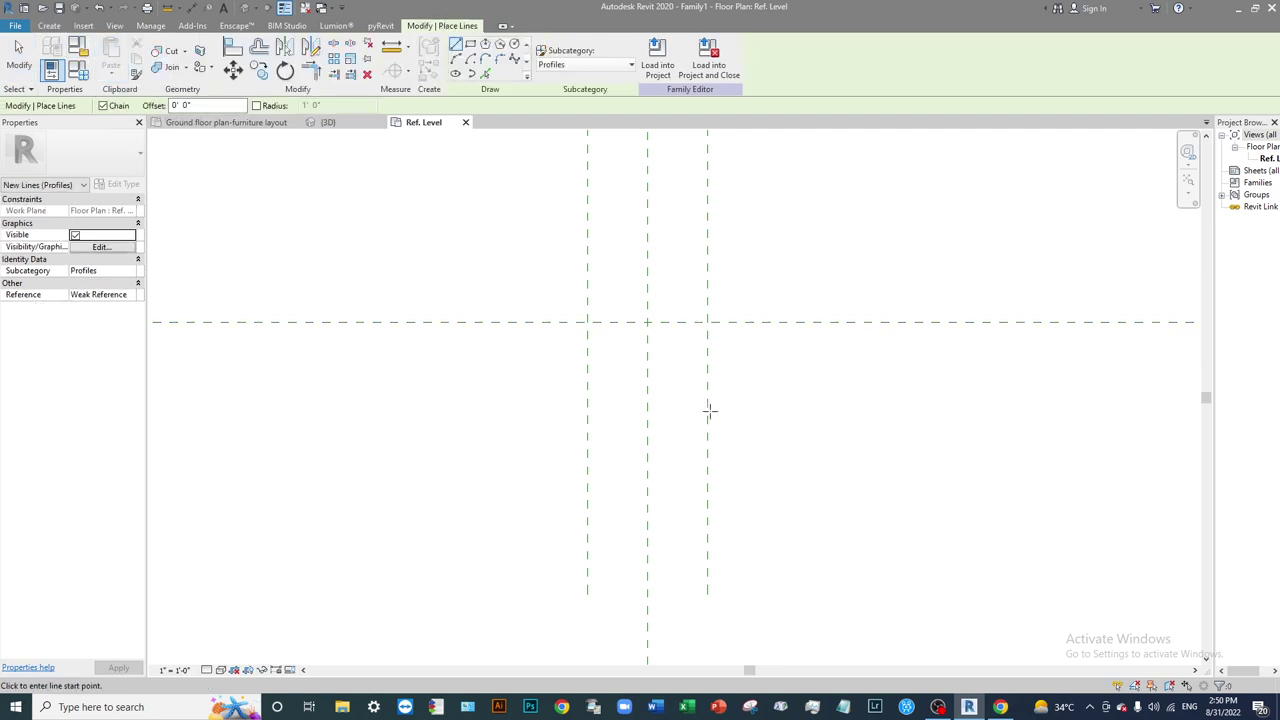
key("Escape")
key("Escape")
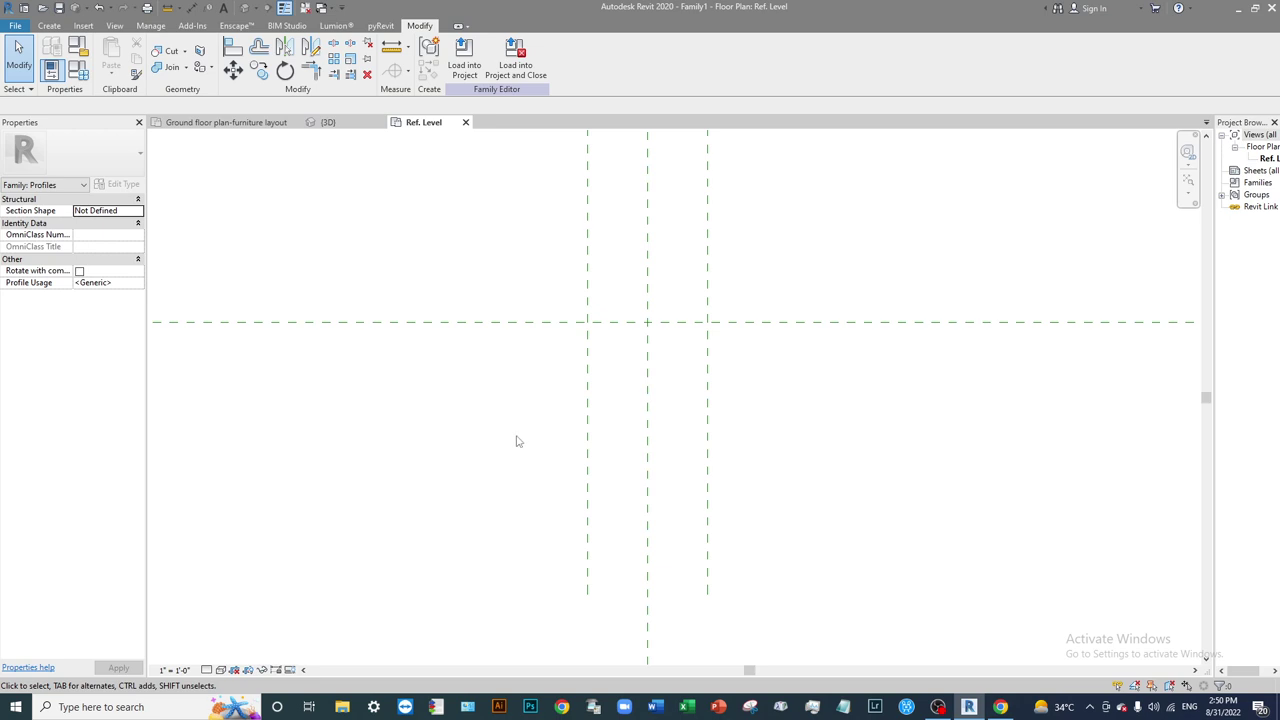
Draw a horizontal reference plane below the centre plane using RP.
key("r")
key("p")
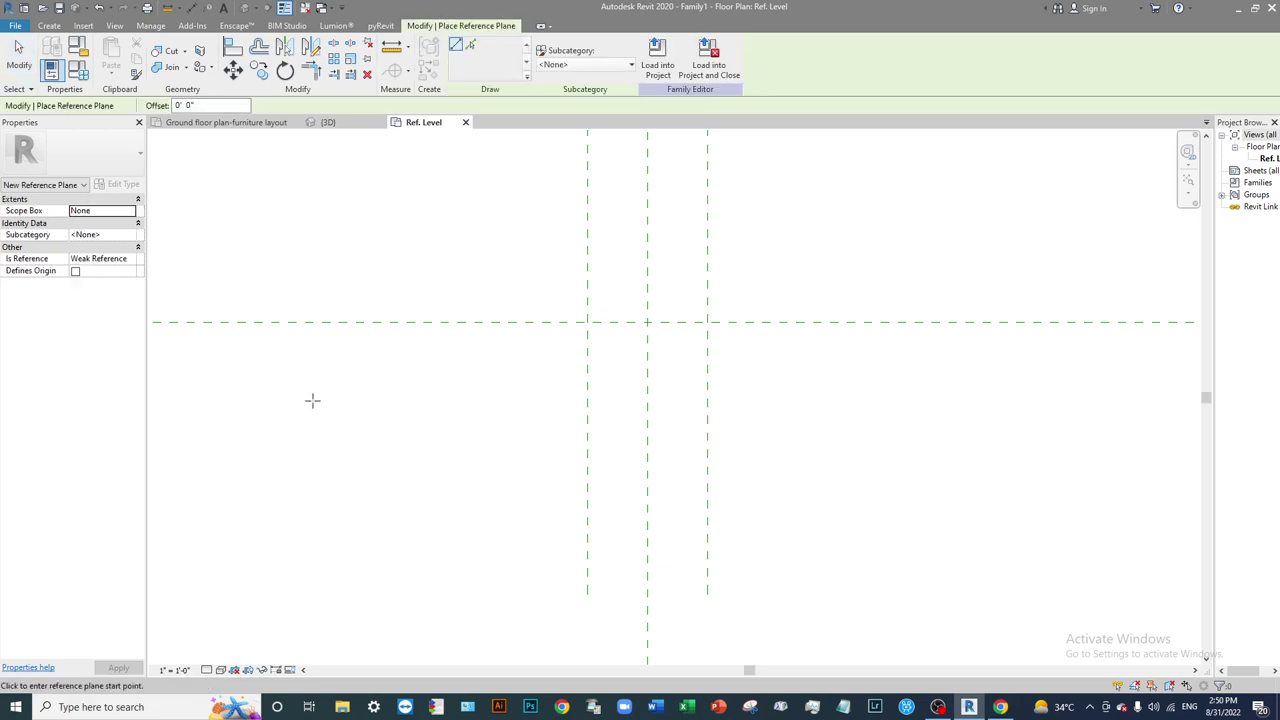
left_click(314, 399)
left_click(1124, 399)
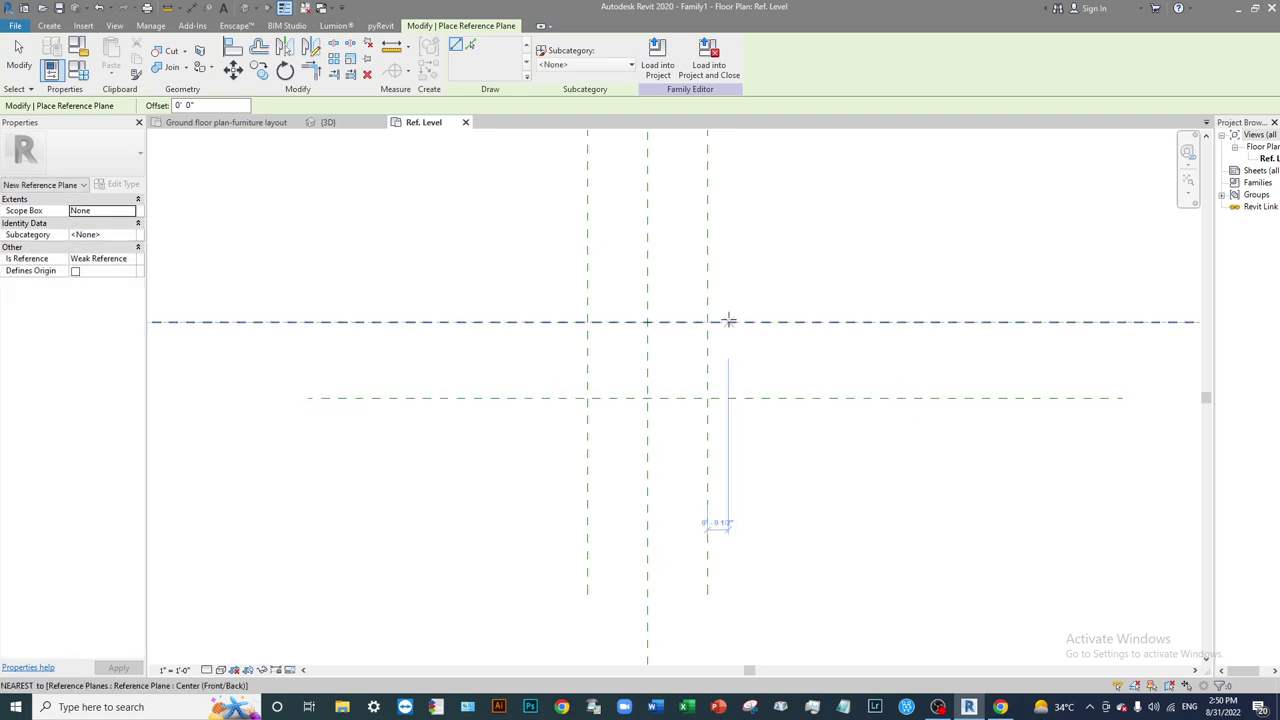
middle_click_drag(727, 325, 734, 450)
key("Escape")
key("Escape")
middle_click_drag(659, 440, 600, 340)
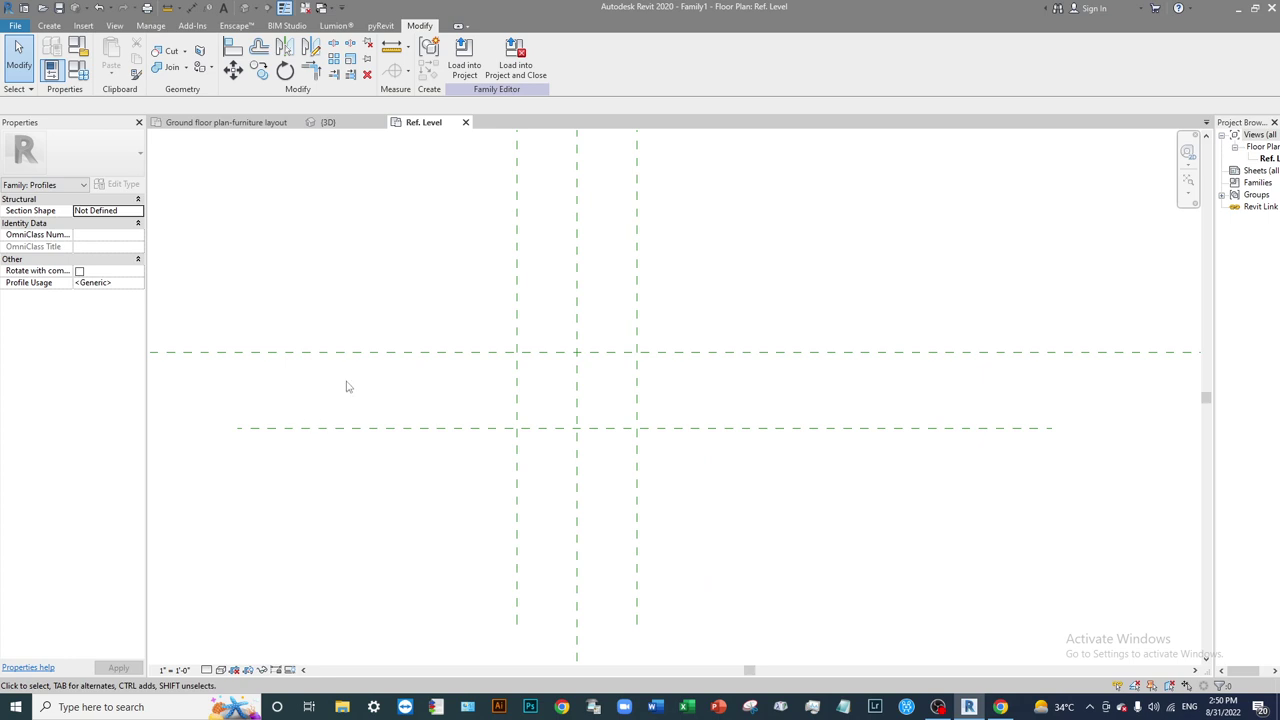
key("d")
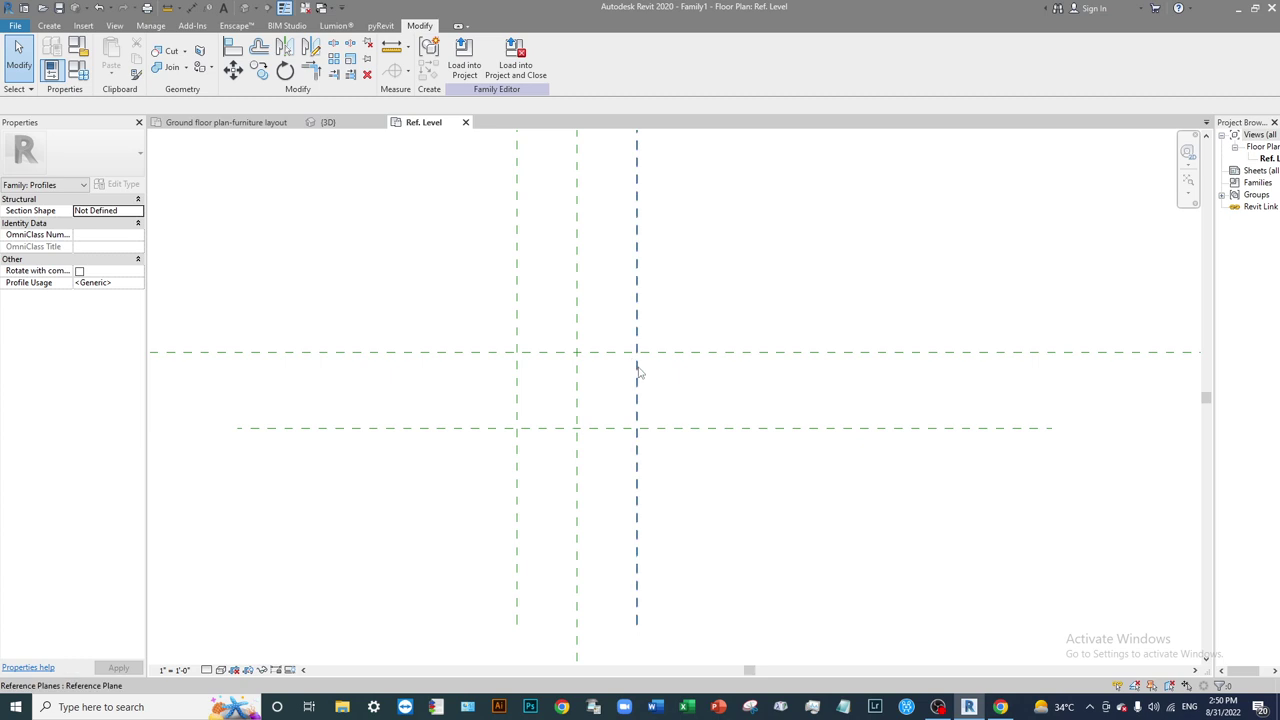
Dimension the left, middle and right vertical planes and set the spacing to EQ.
key("i")
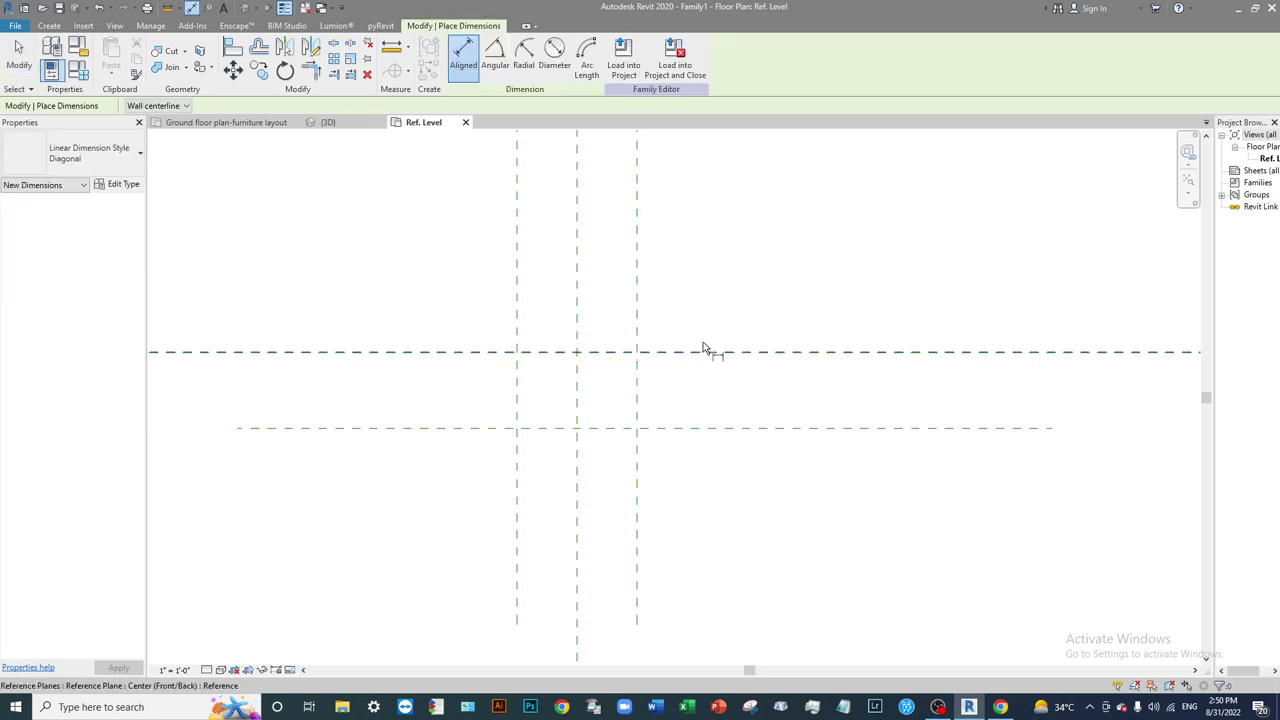
left_click(518, 310)
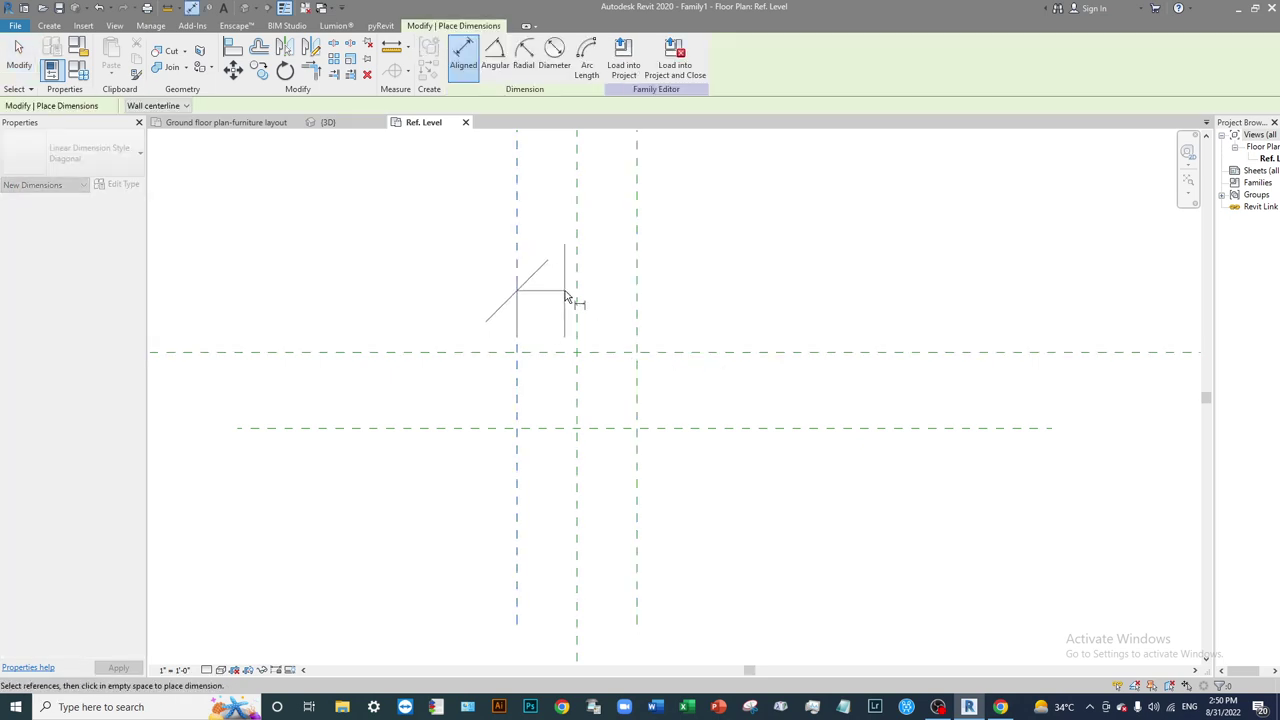
left_click(578, 296)
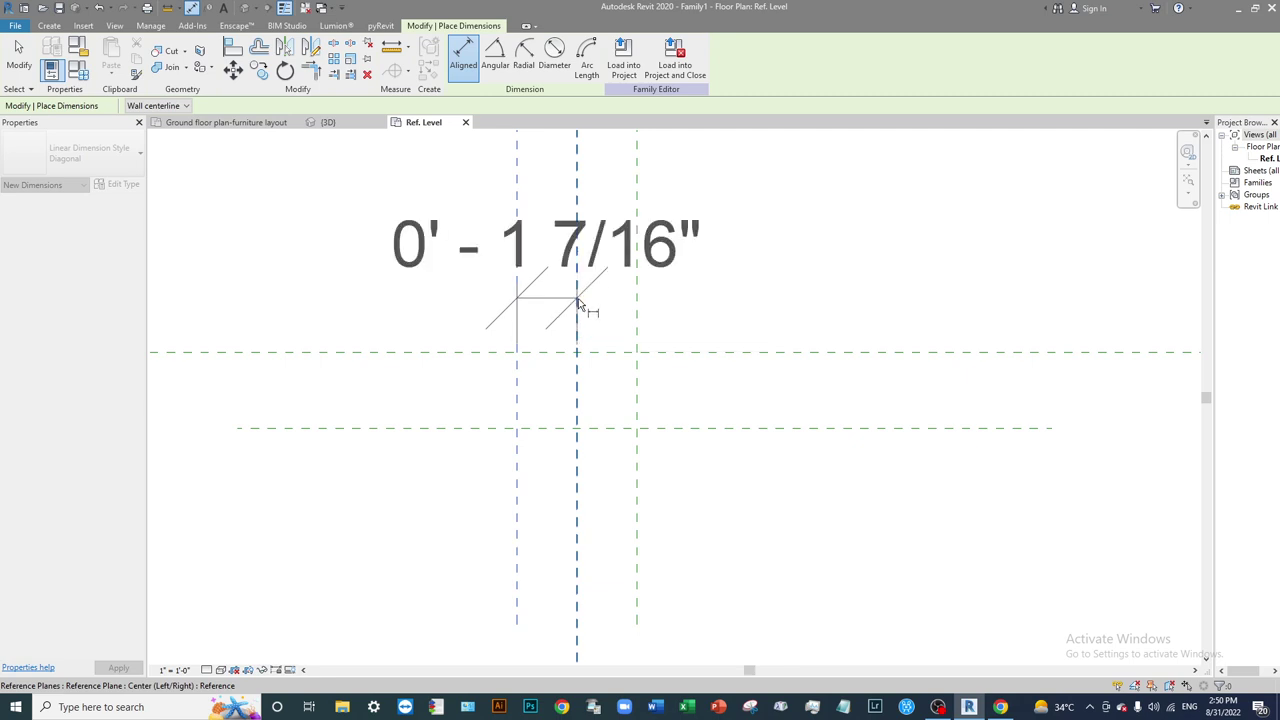
left_click(638, 318)
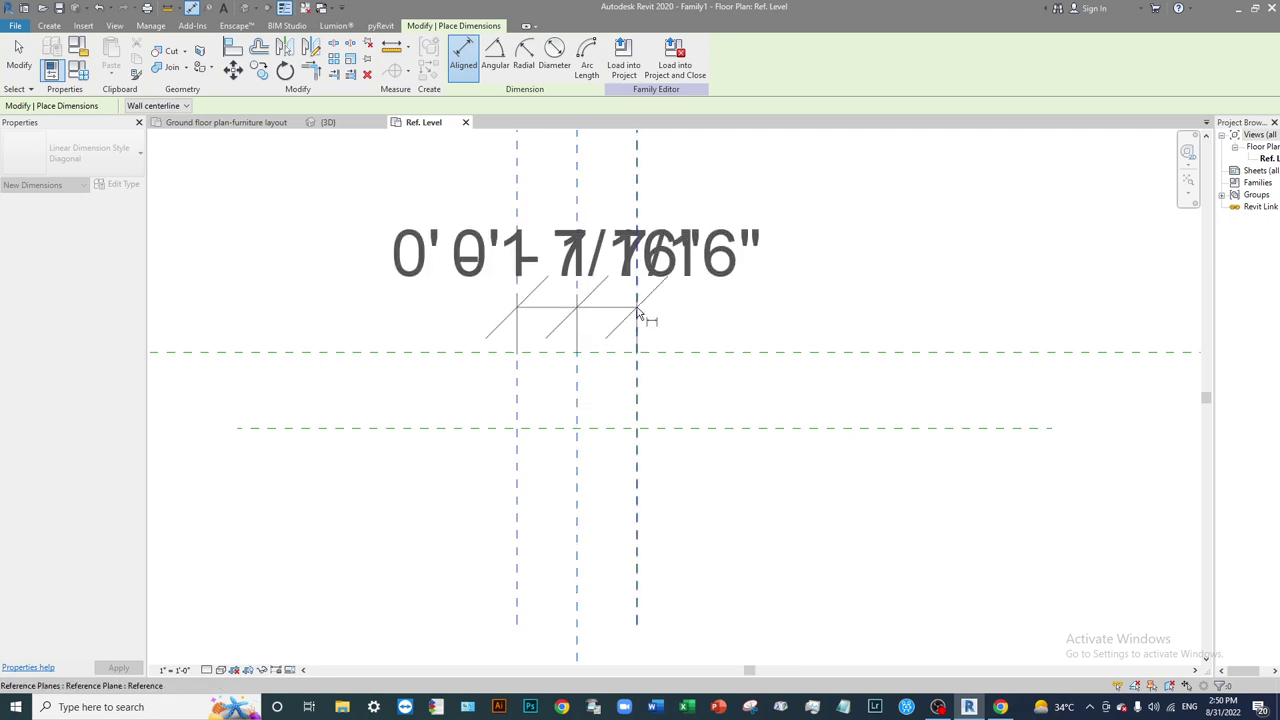
scroll(684, 420, "down", 2)
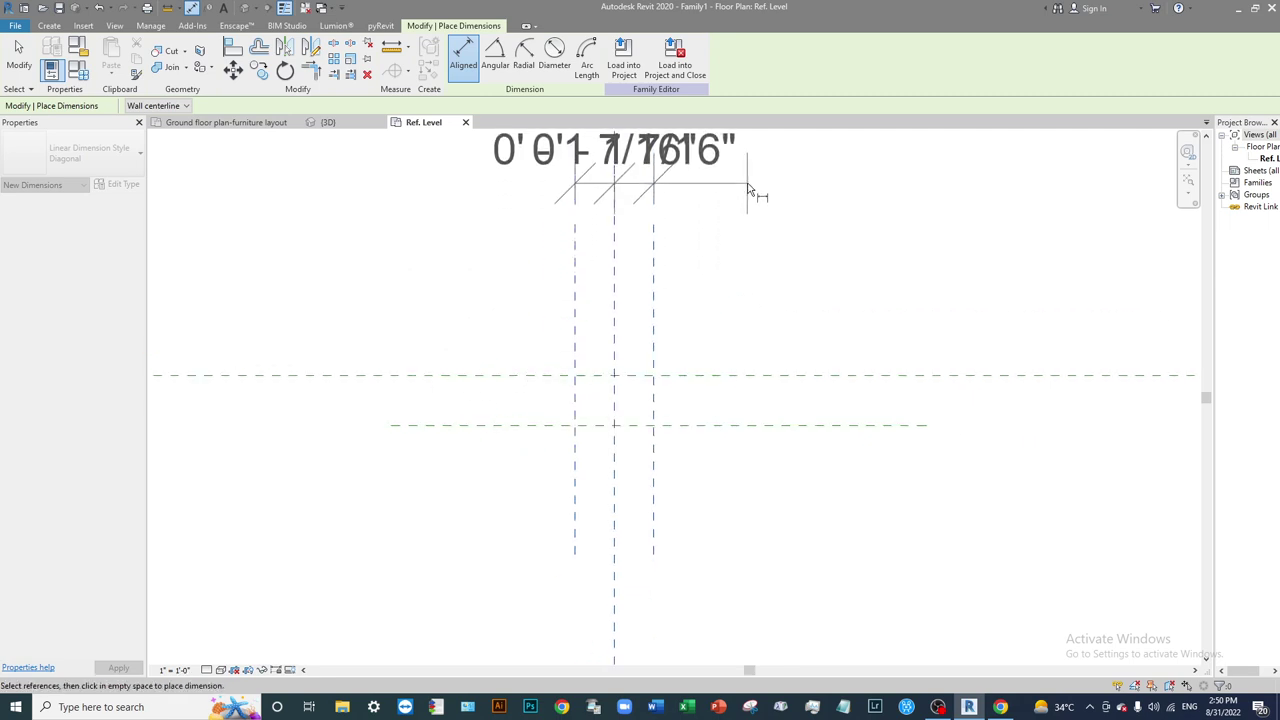
middle_click_drag(733, 175, 737, 343)
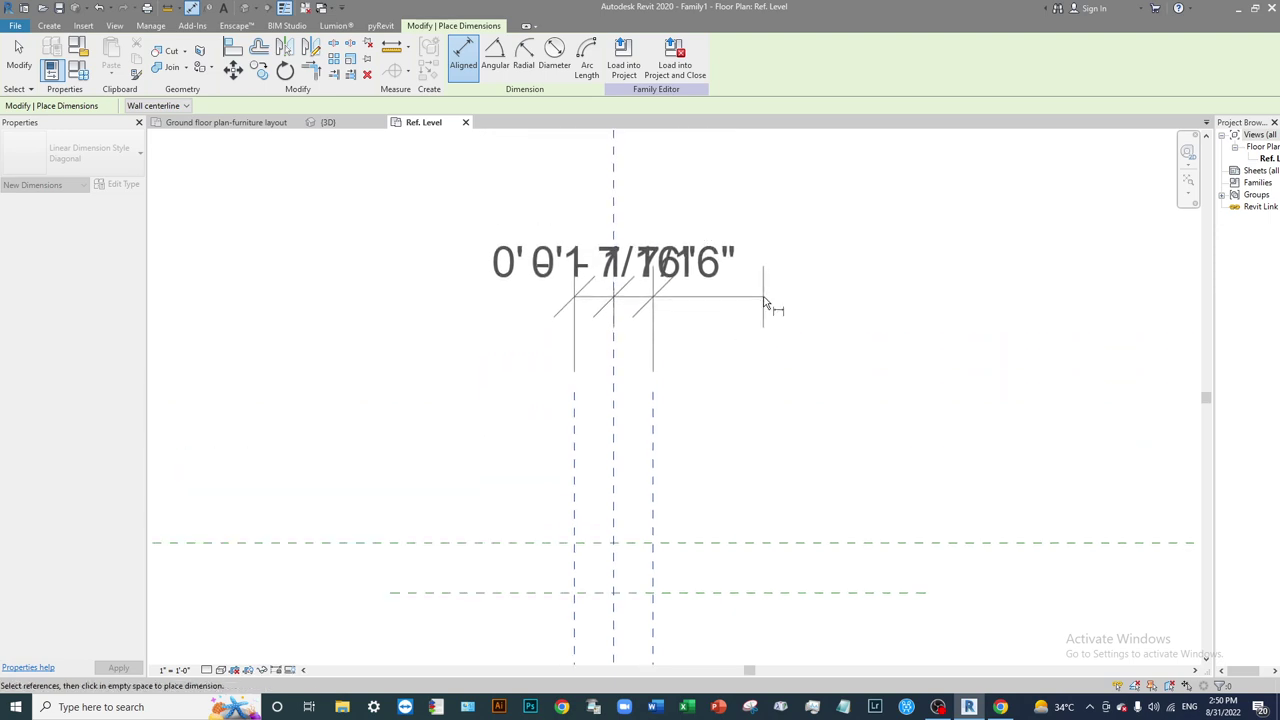
left_click(765, 303)
middle_click_drag(697, 434, 737, 509)
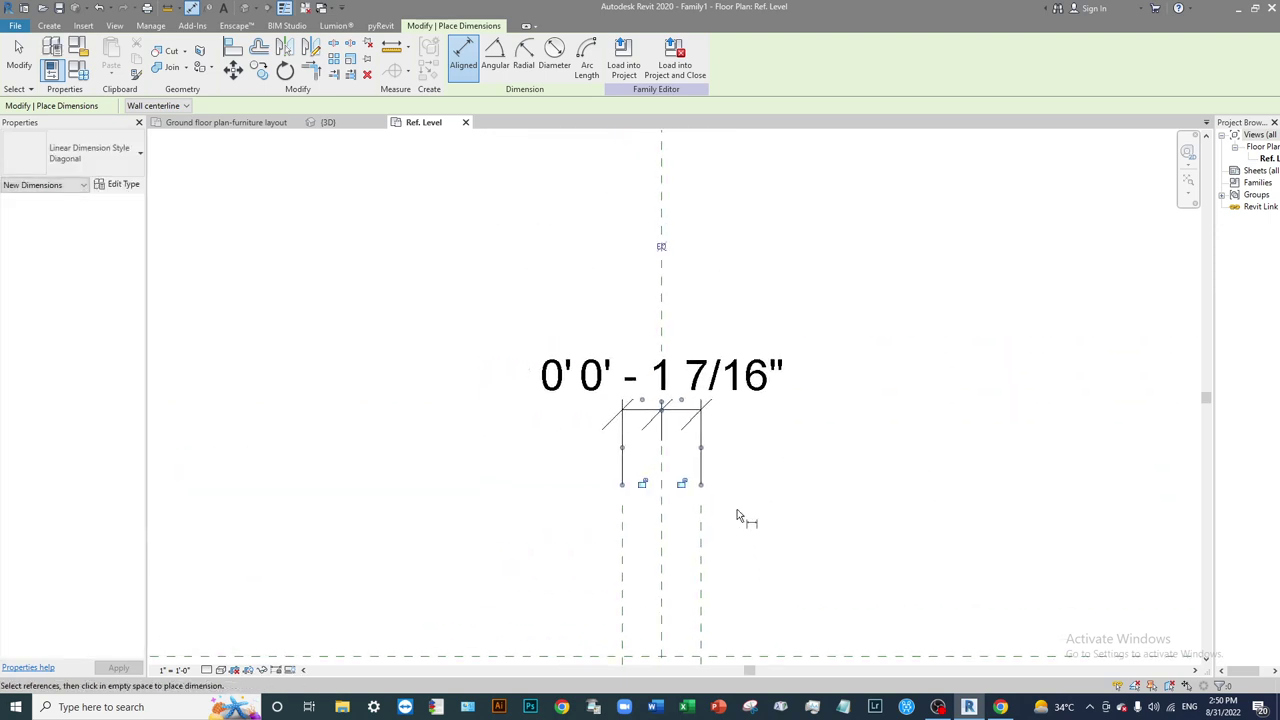
left_click(661, 246)
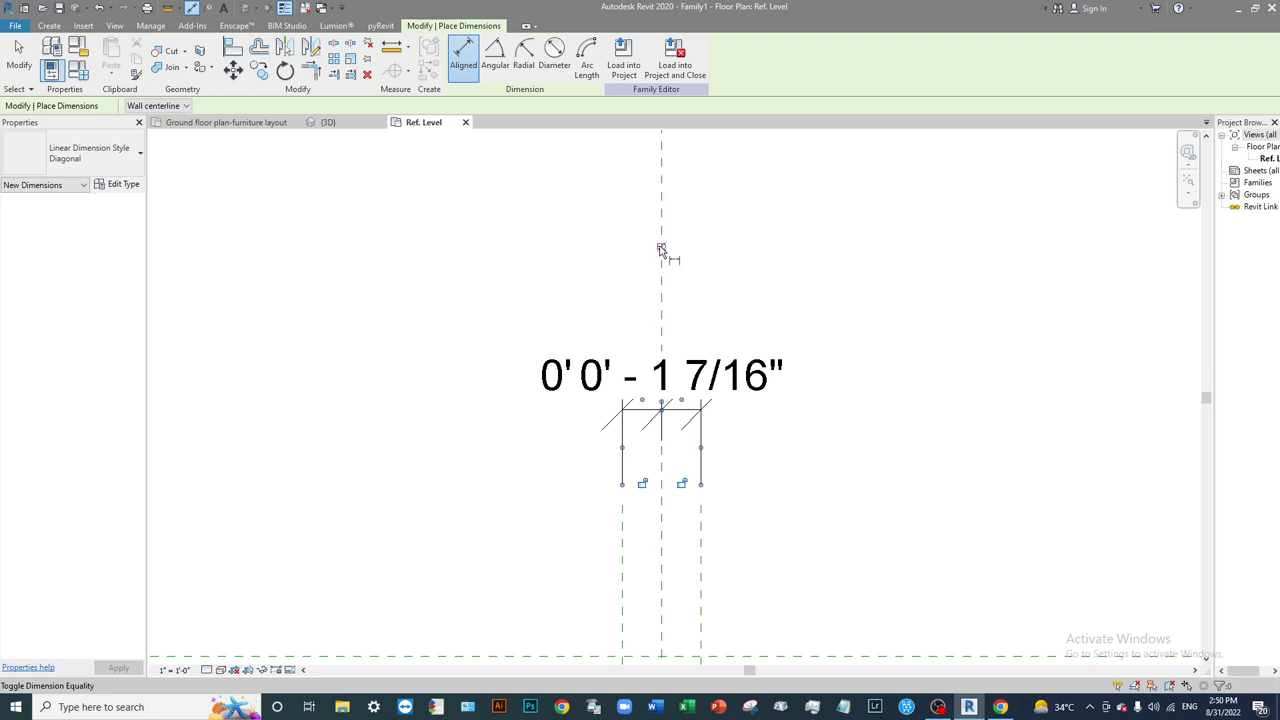
Add an overall 0' - 2 29/32" dimension across the outer planes and select it.
middle_click_drag(693, 335, 690, 195)
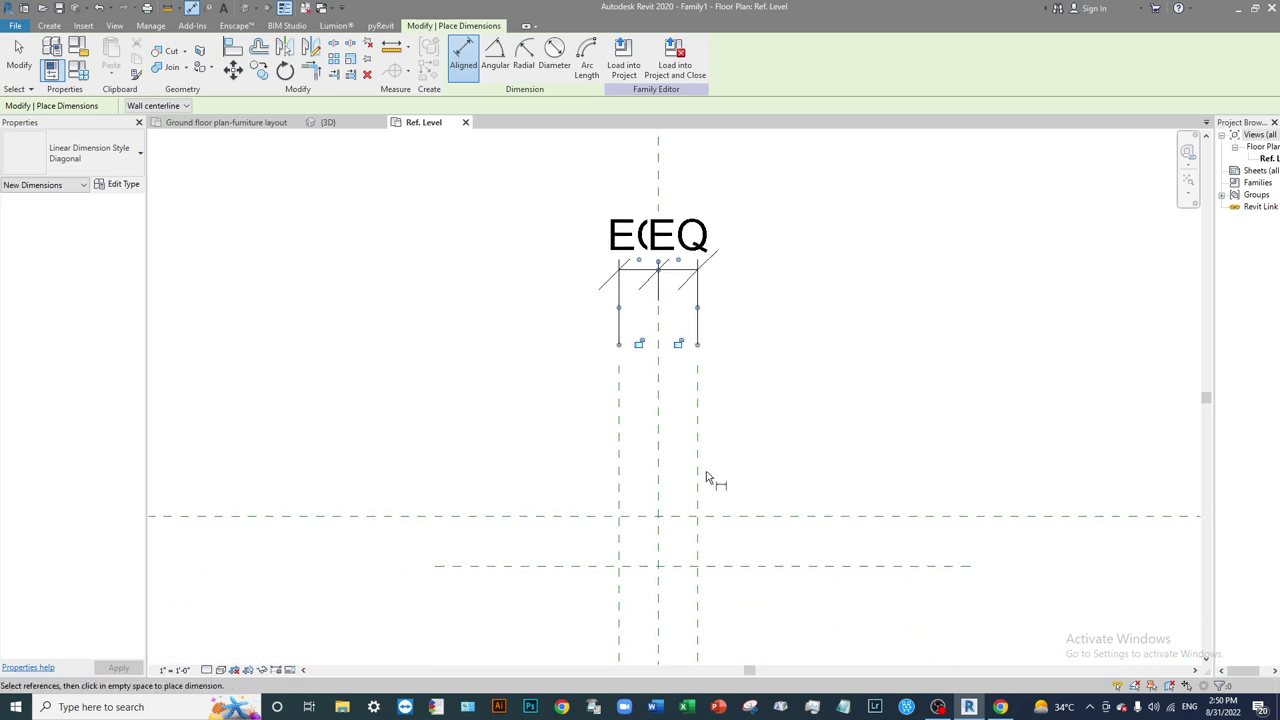
middle_click_drag(602, 451, 543, 300)
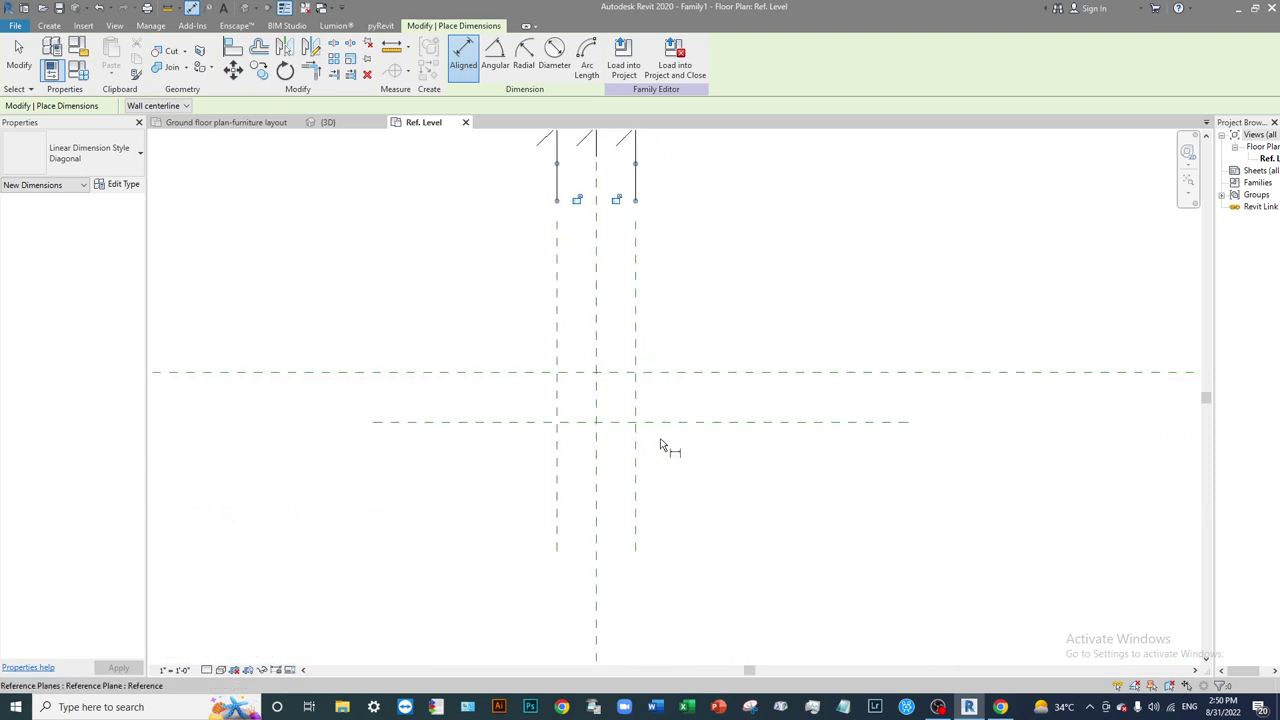
scroll(686, 364, "up", 1)
left_click(620, 290)
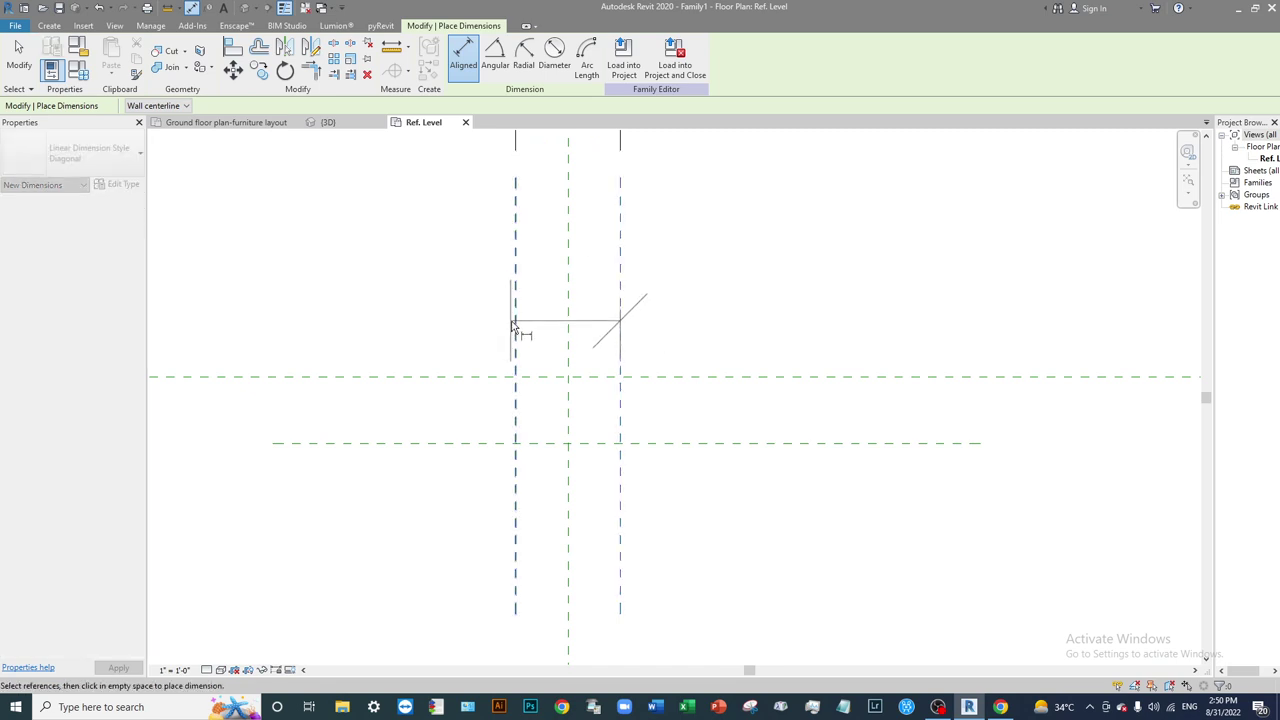
middle_click_drag(480, 290, 611, 374)
left_click(580, 395)
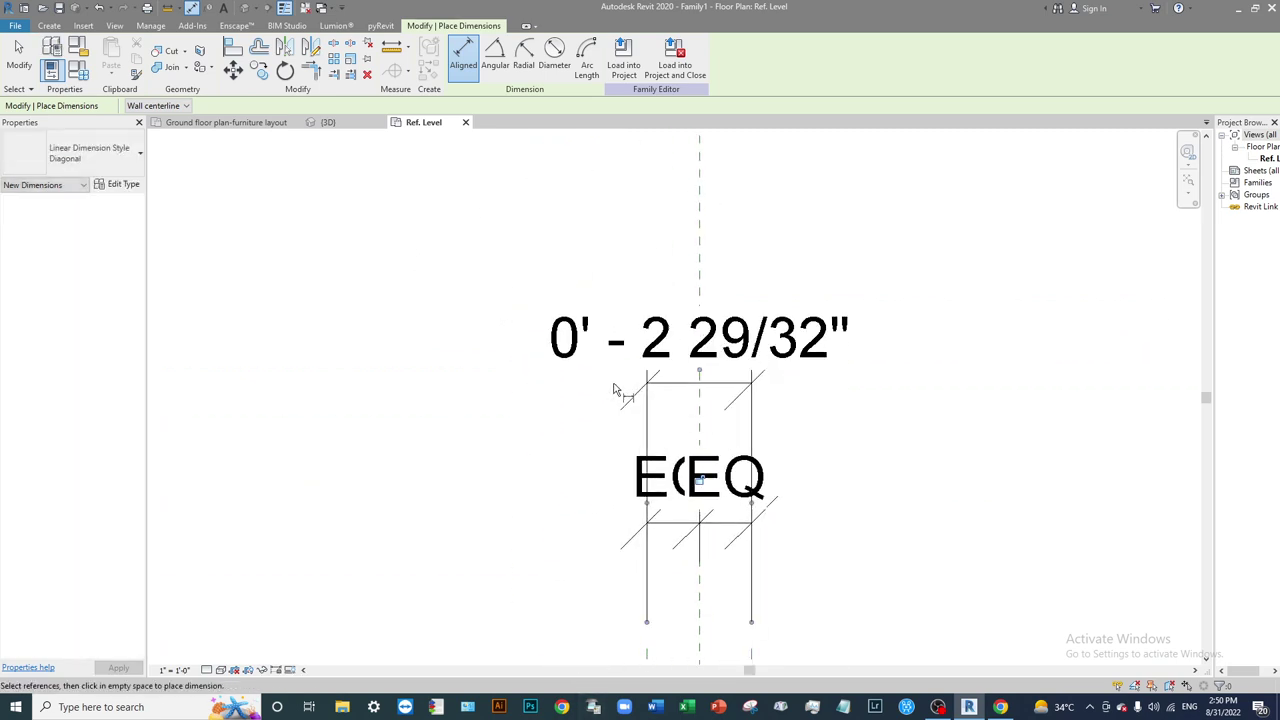
key("Escape")
key("Escape")
left_click(770, 404)
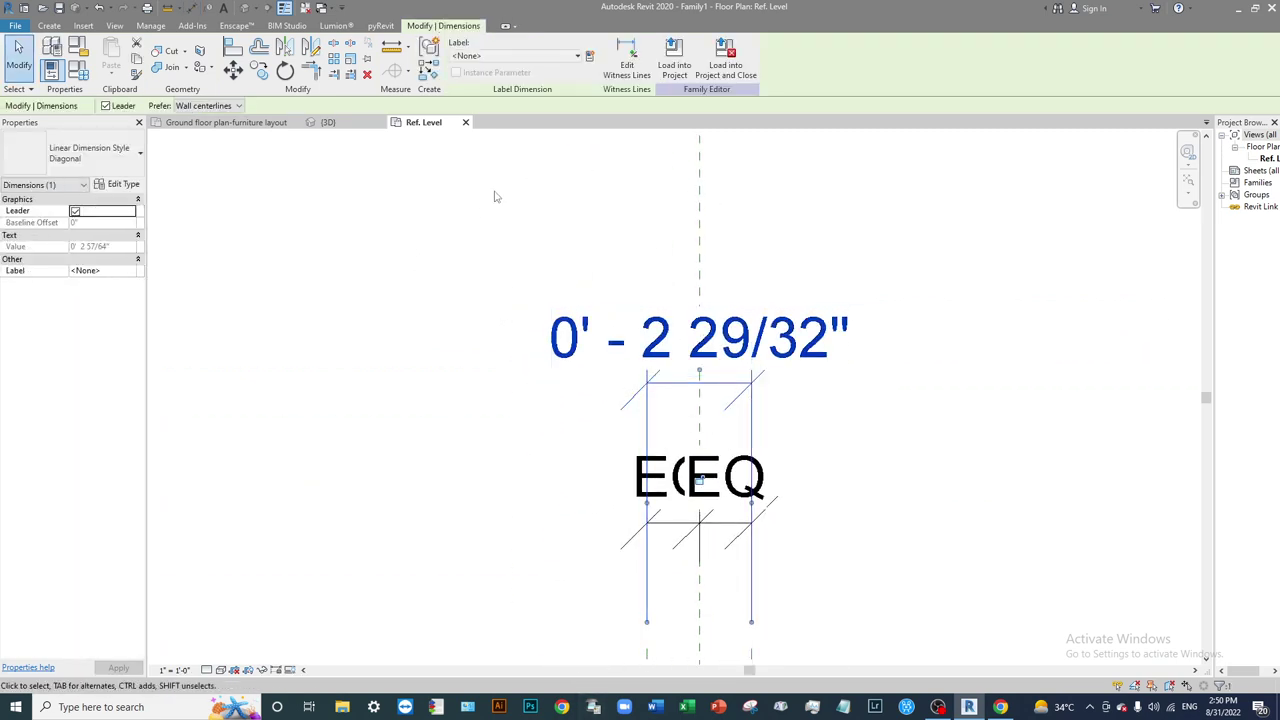
Label the overall width dimension with a new type parameter named 'length'.
left_click(590, 56)
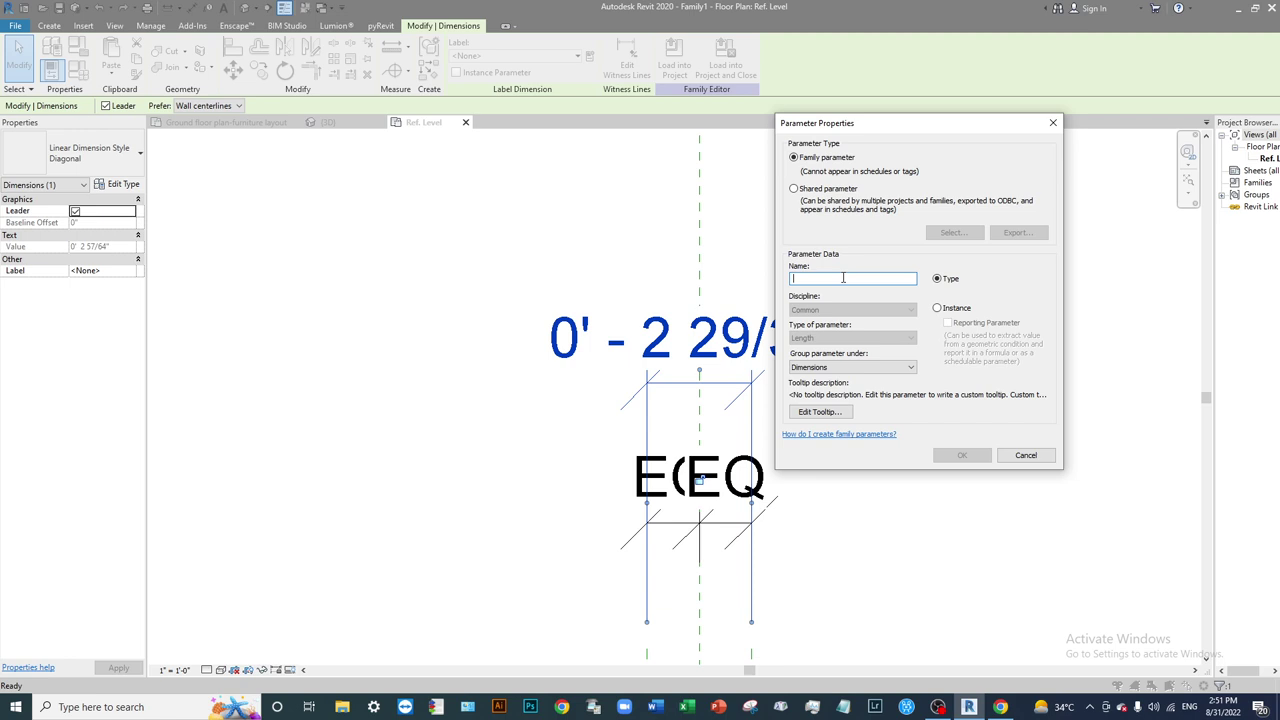
type("length")
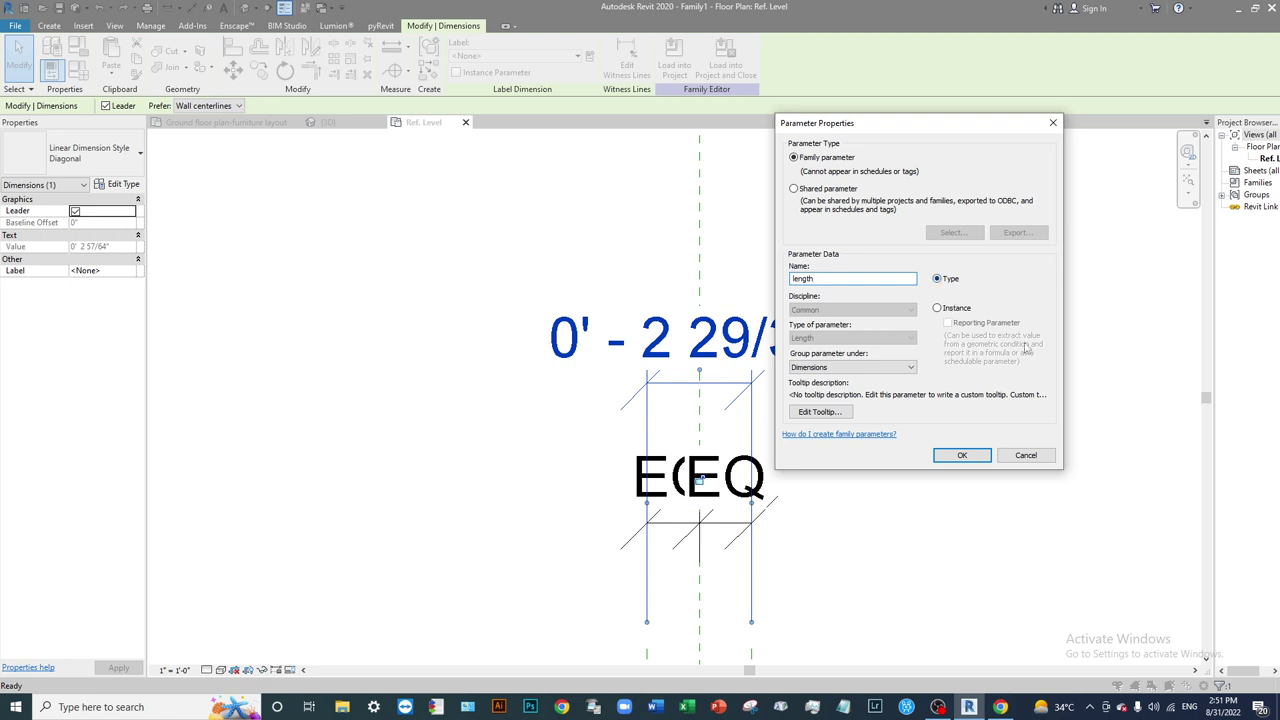
left_click(960, 457)
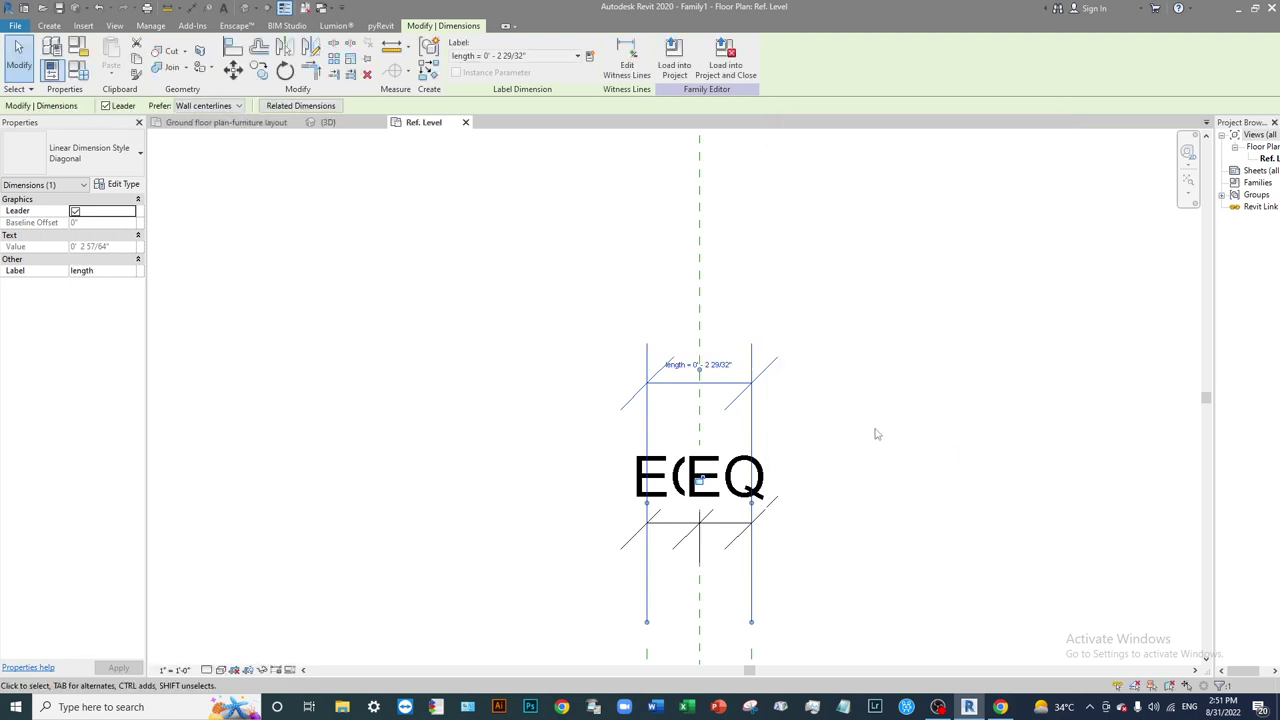
left_click(875, 434)
middle_click_drag(684, 690, 678, 380)
scroll(677, 407, "up", 2)
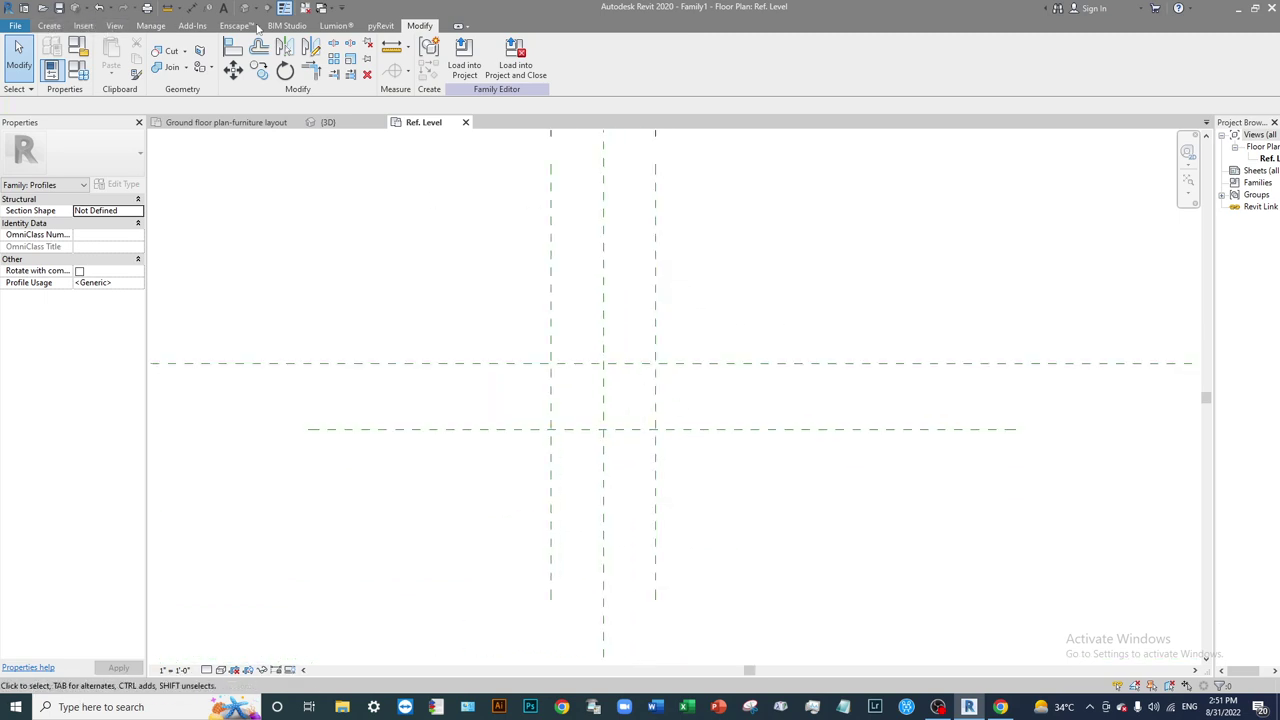
Add an aligned dimension between the upper and lower horizontal reference planes and begin a label parameter.
key("d")
key("i")
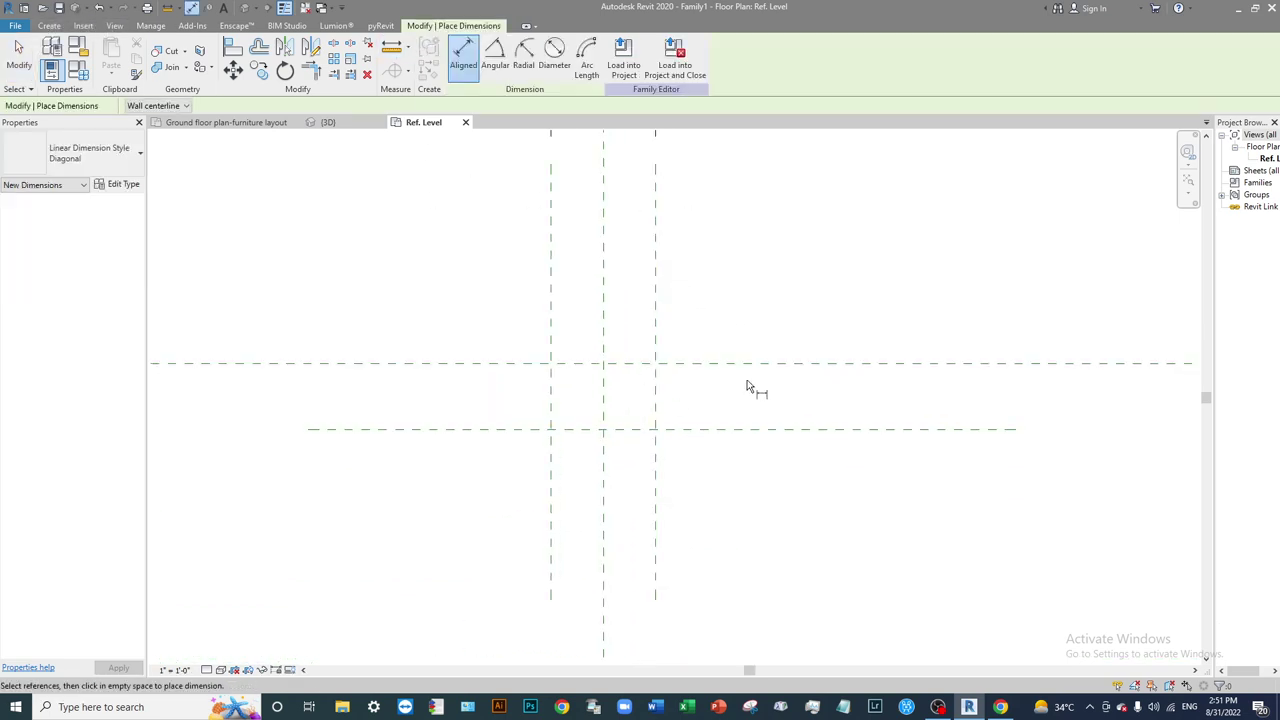
left_click(711, 365)
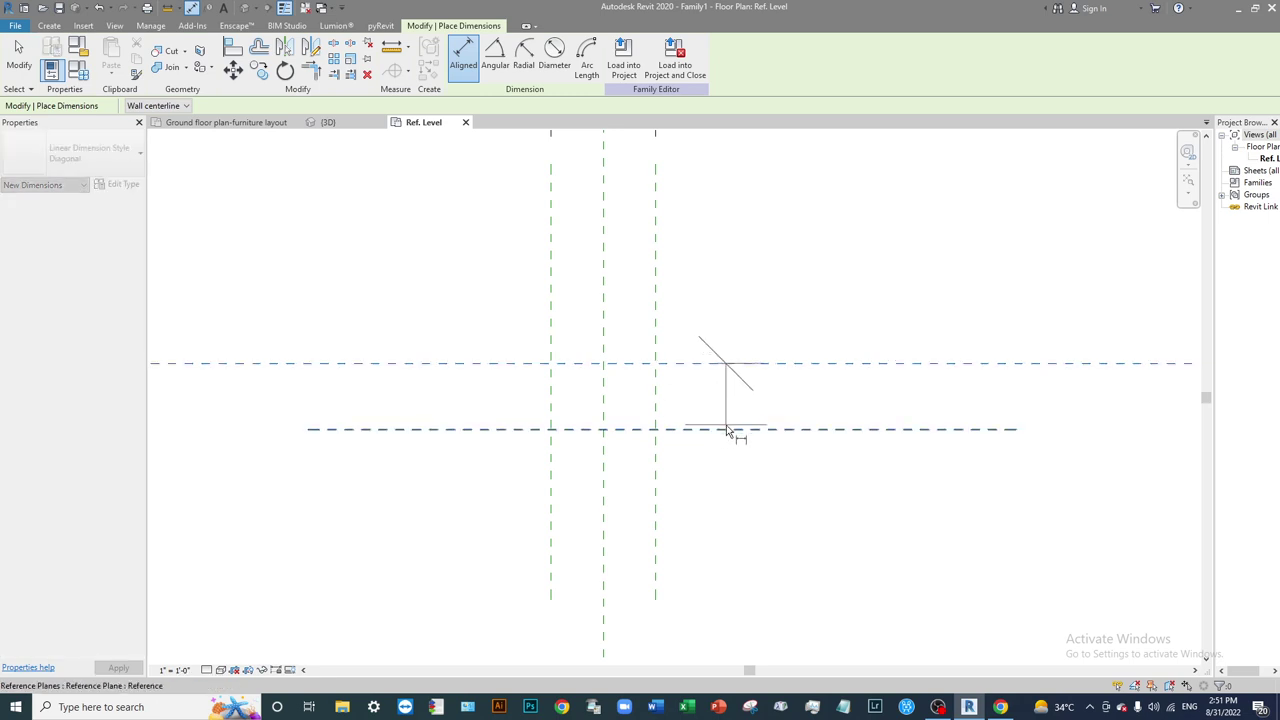
key("Escape")
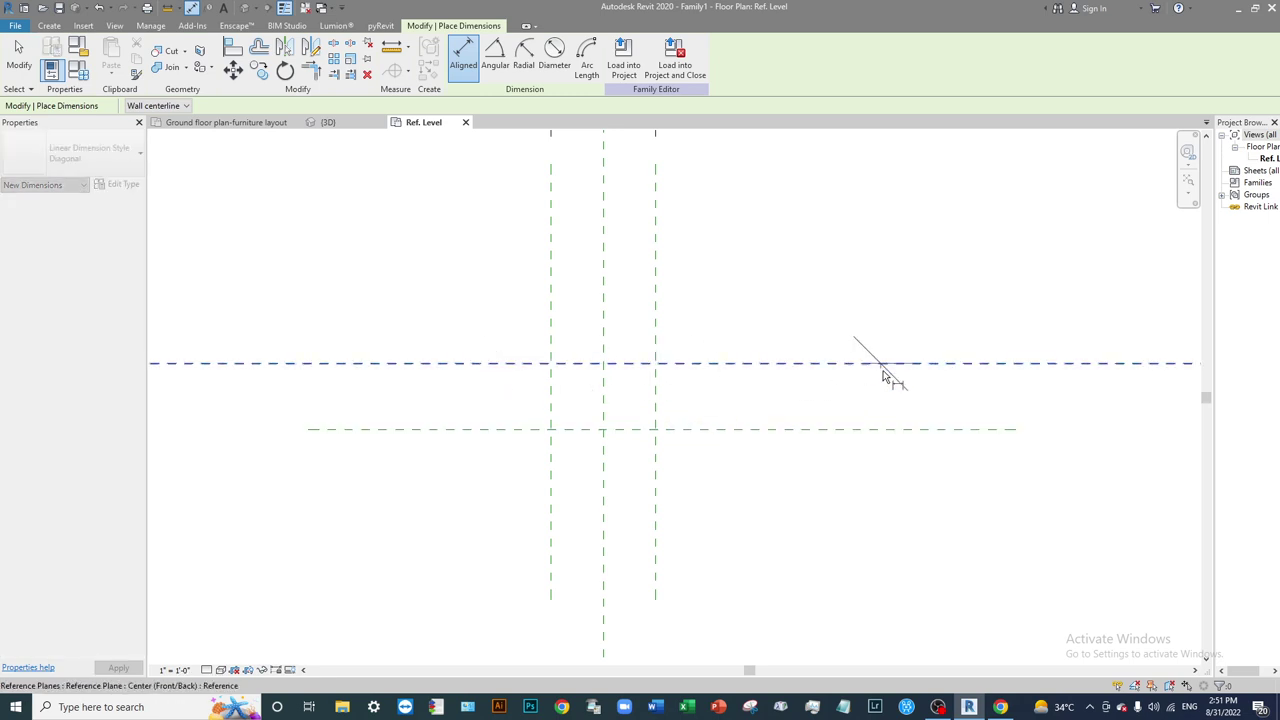
left_click(883, 370)
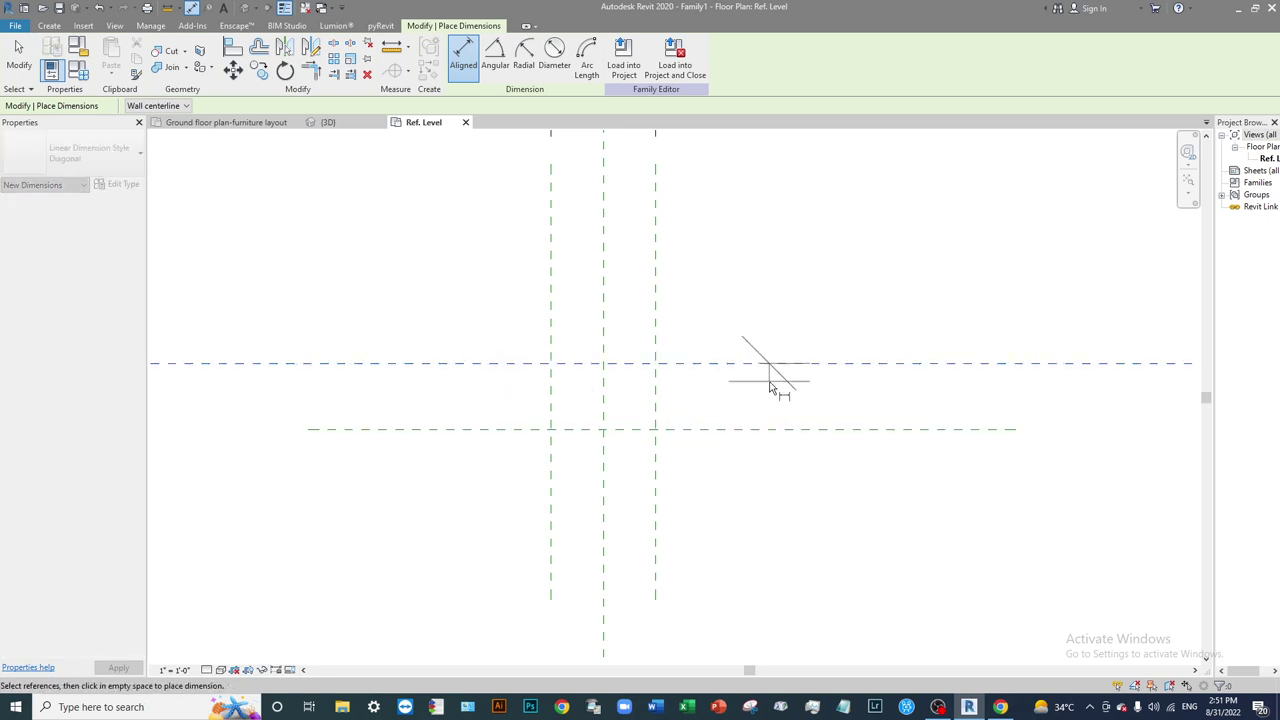
left_click(729, 431)
scroll(770, 520, "down", 2)
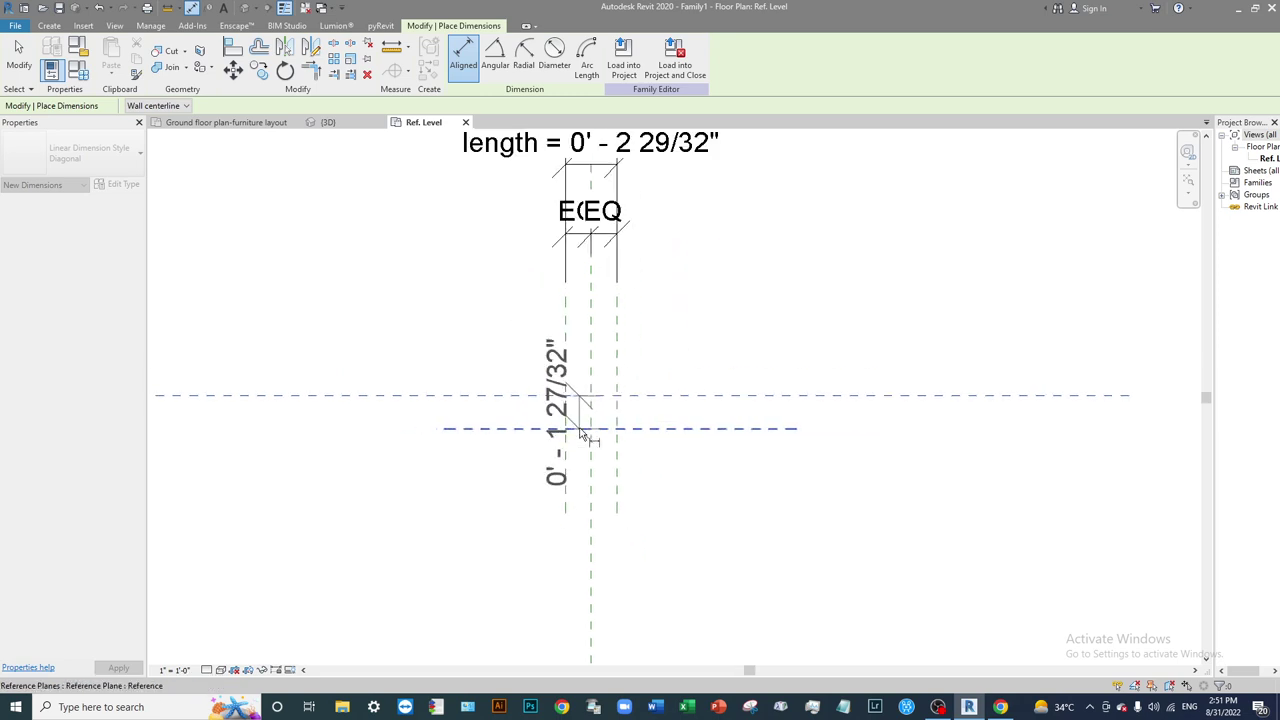
left_click(762, 508)
key("Escape")
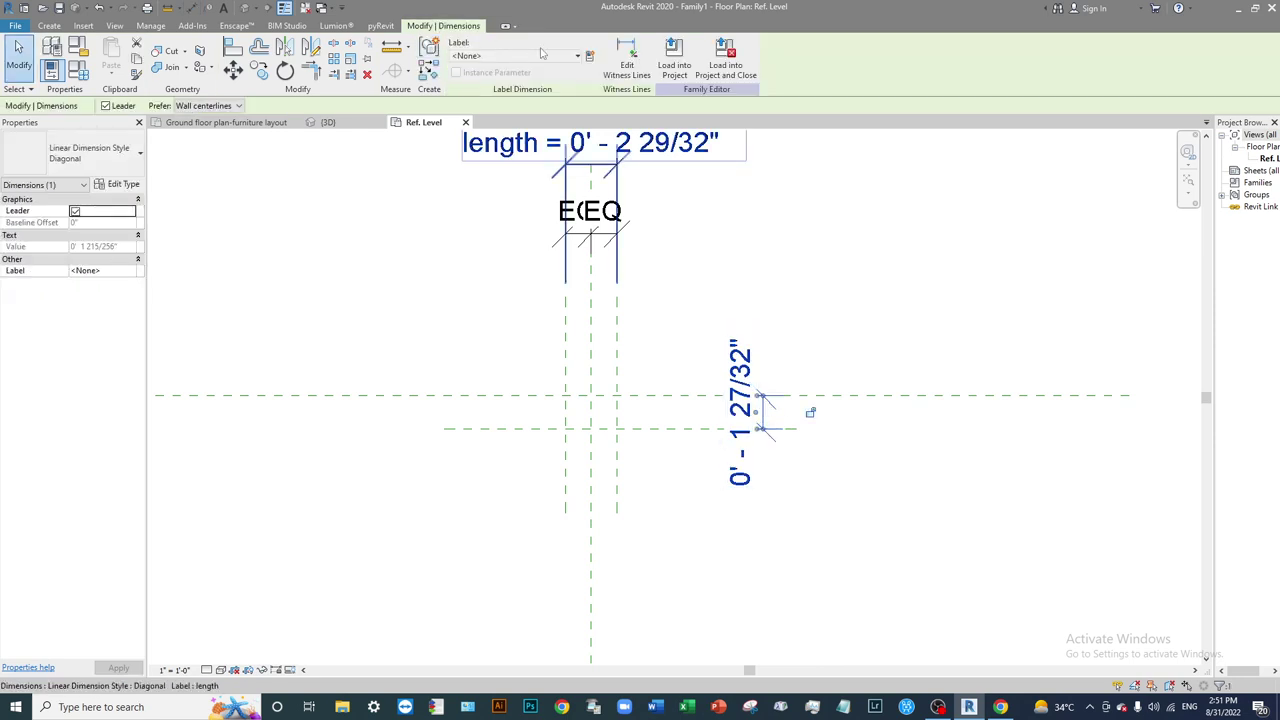
left_click(589, 55)
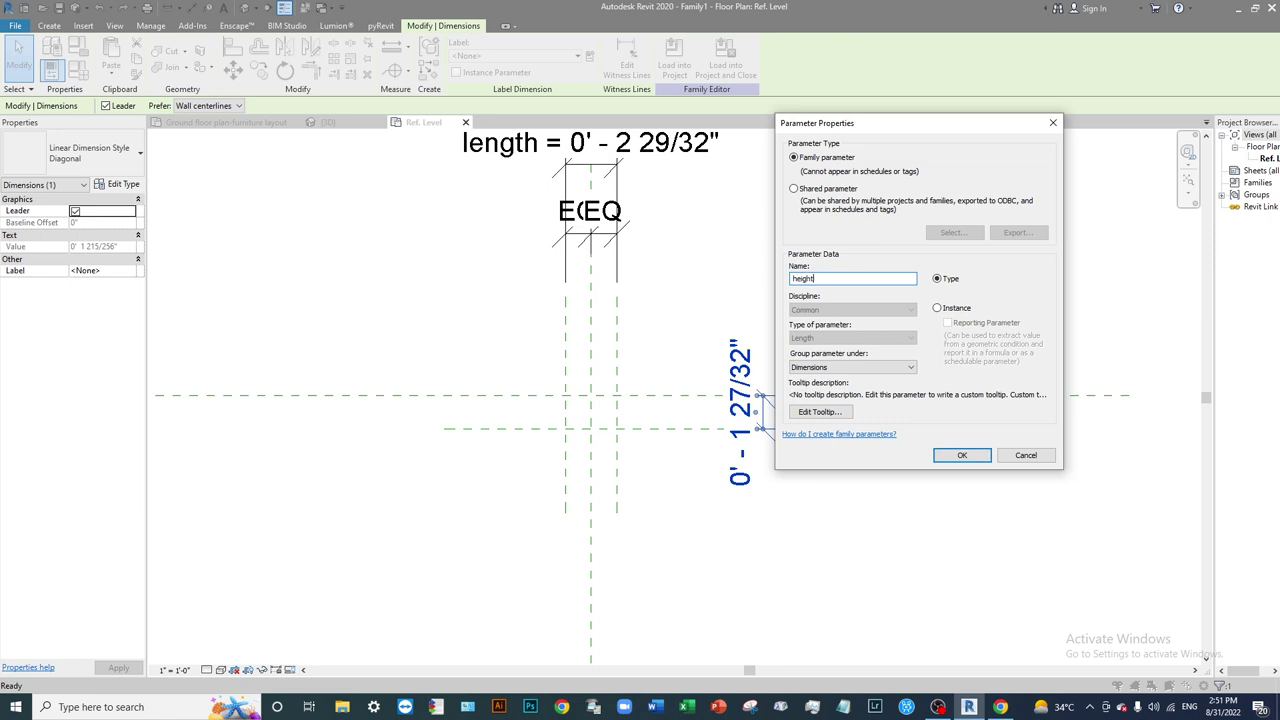
Confirm the height parameter and flex the height dimension to 2".
left_click(962, 455)
left_click(955, 462)
scroll(600, 457, "up", 5)
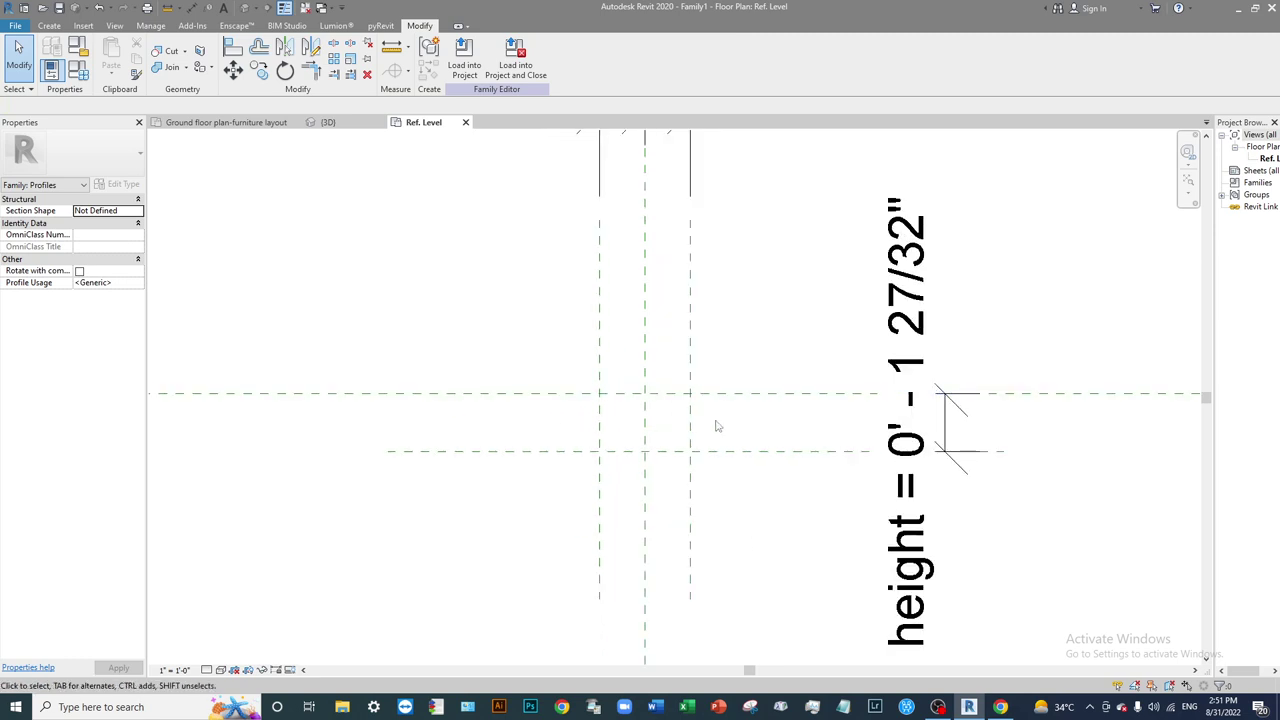
left_click(908, 368)
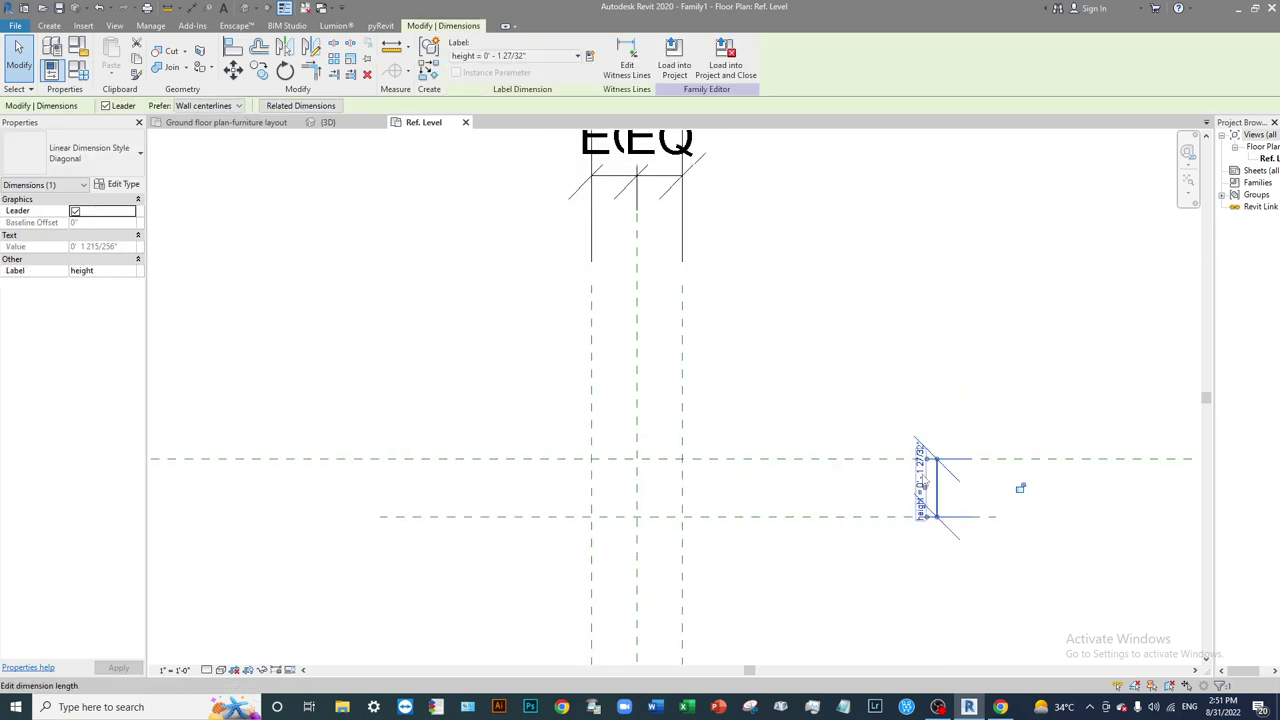
left_click(924, 470)
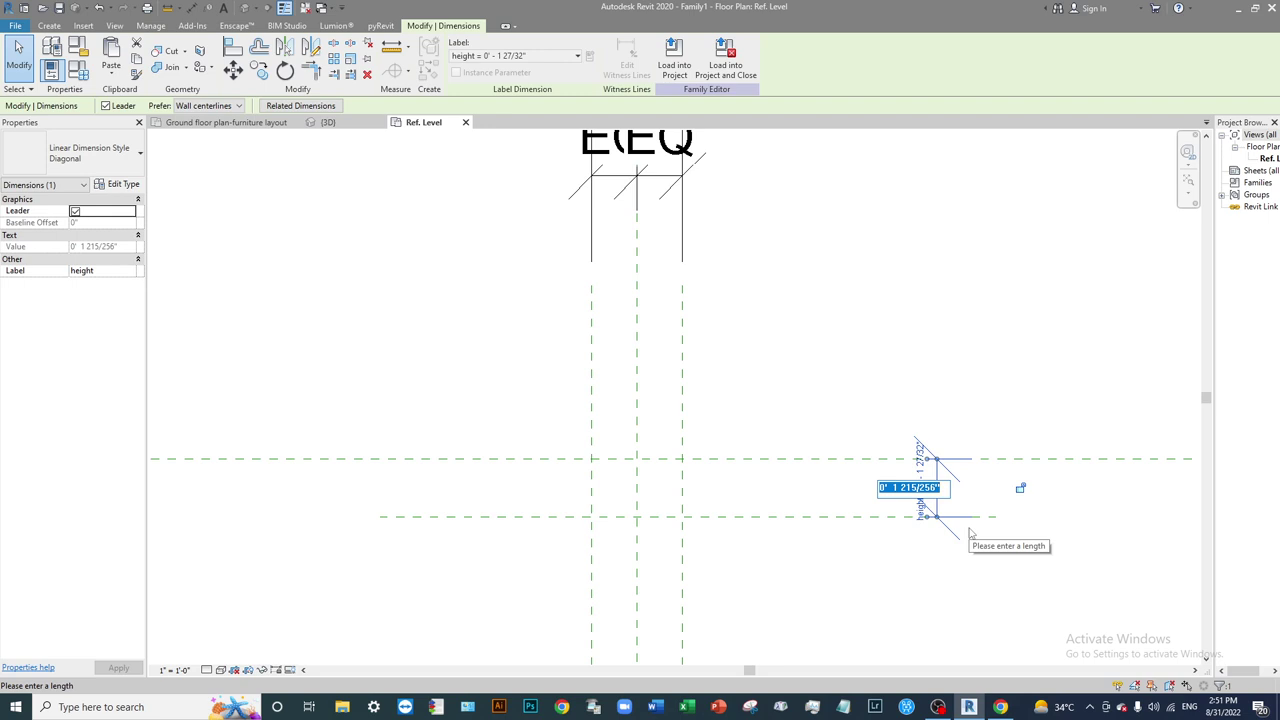
type("2")
key("Return")
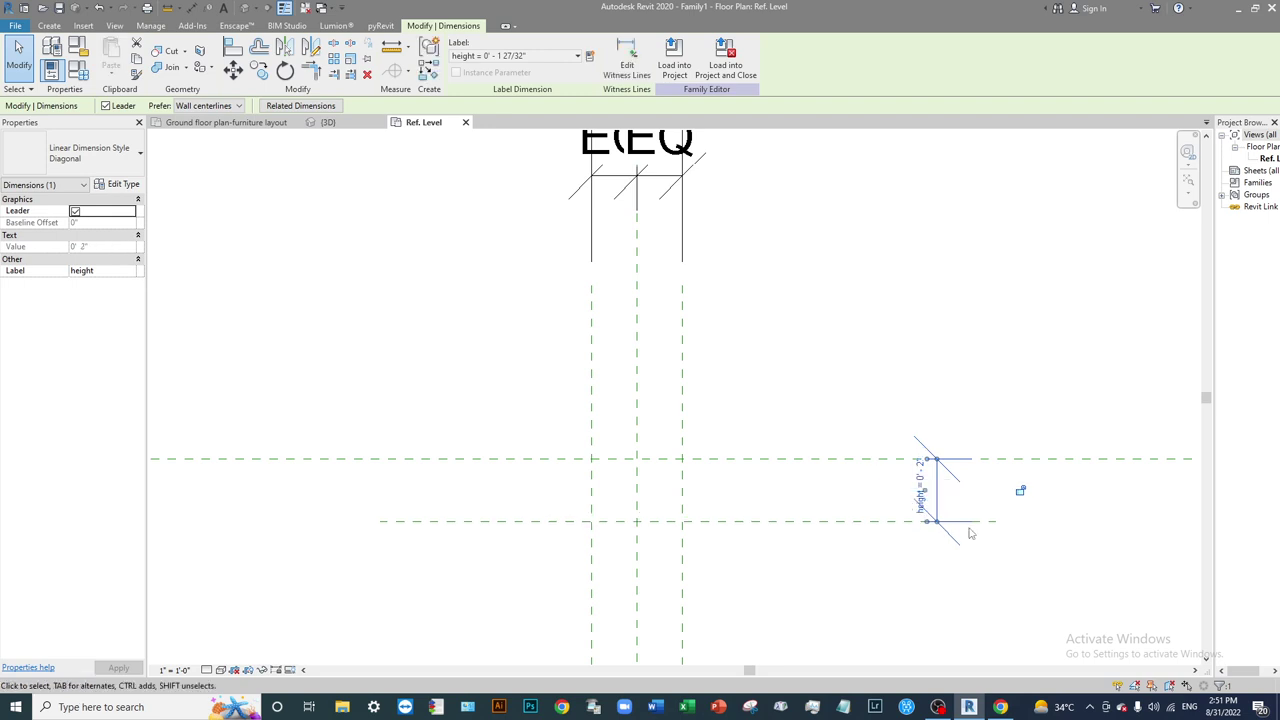
Flex the length dimension to 3", then set it back to 2".
scroll(969, 533, "down", 2)
middle_click_drag(805, 140, 823, 390)
left_click(735, 388)
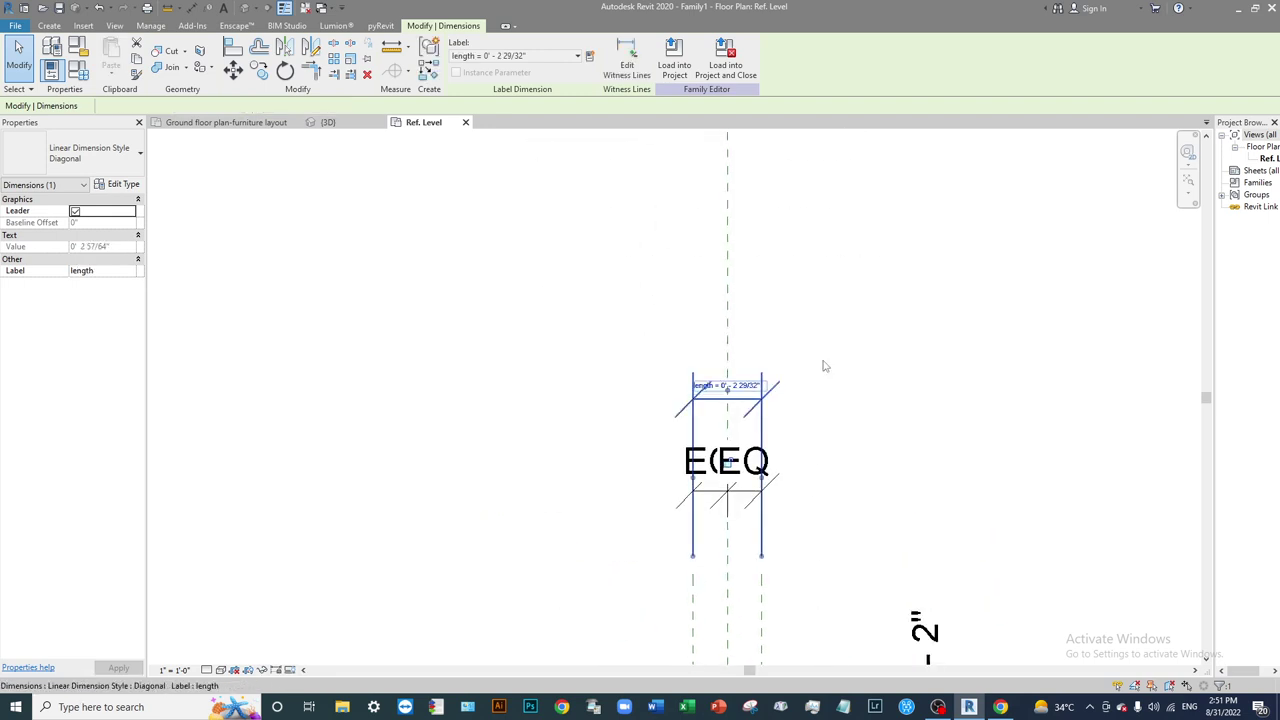
left_click(739, 390)
type("3")
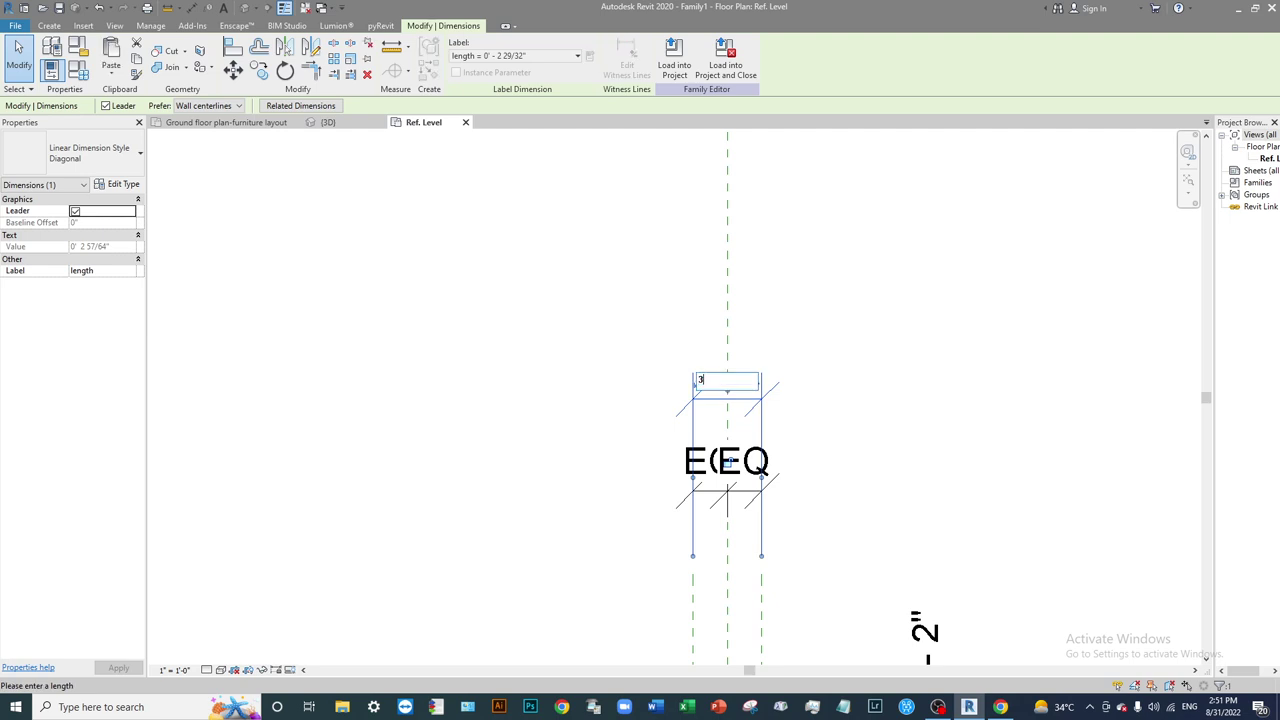
key("Return")
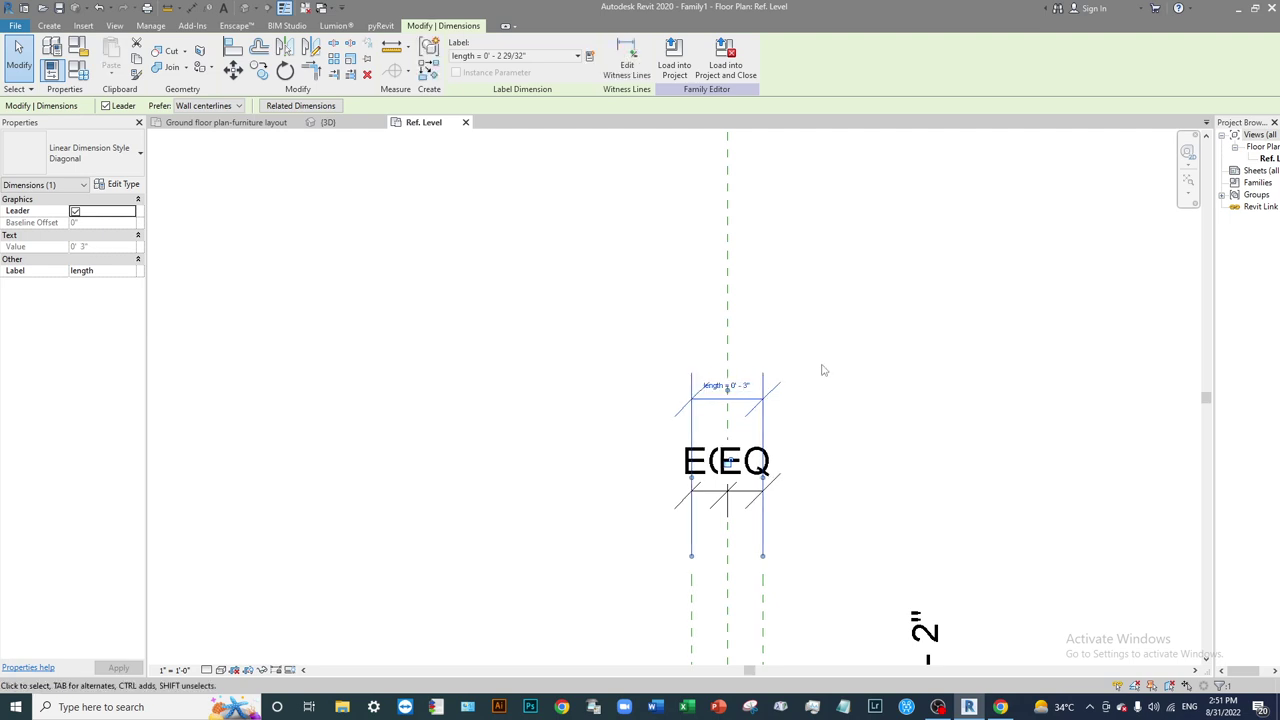
left_click(745, 384)
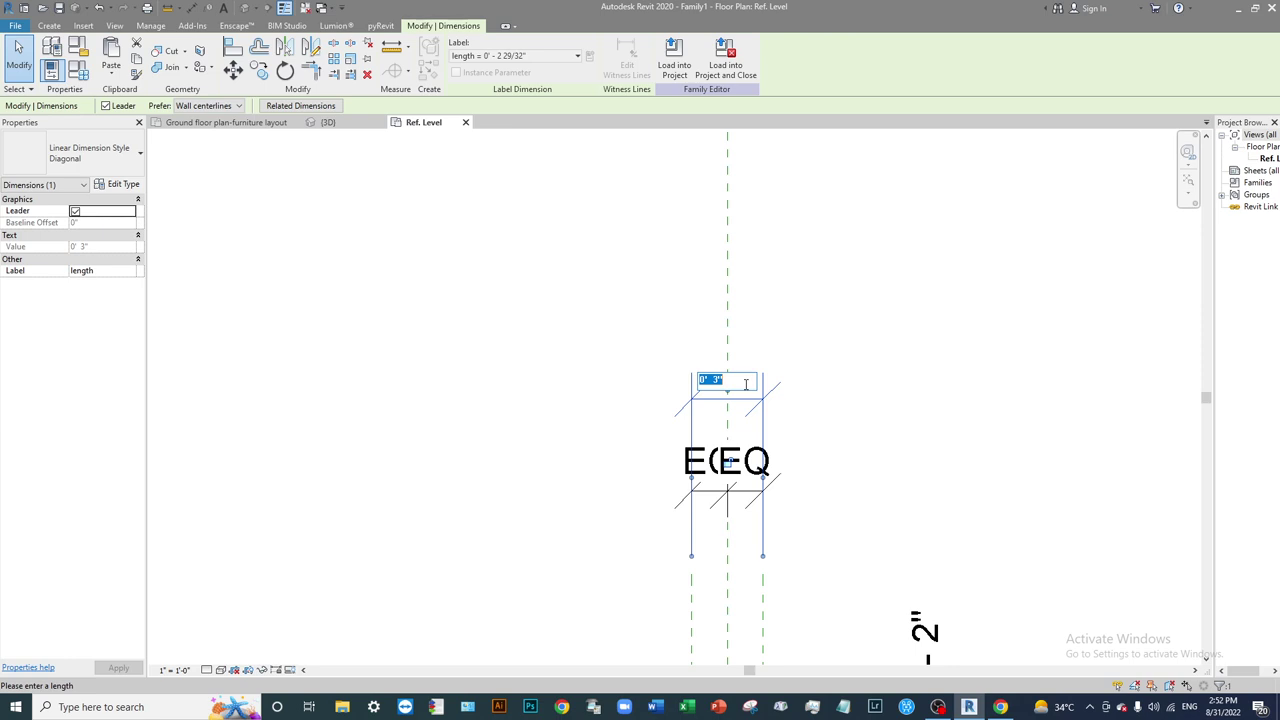
type("2")
key("Return")
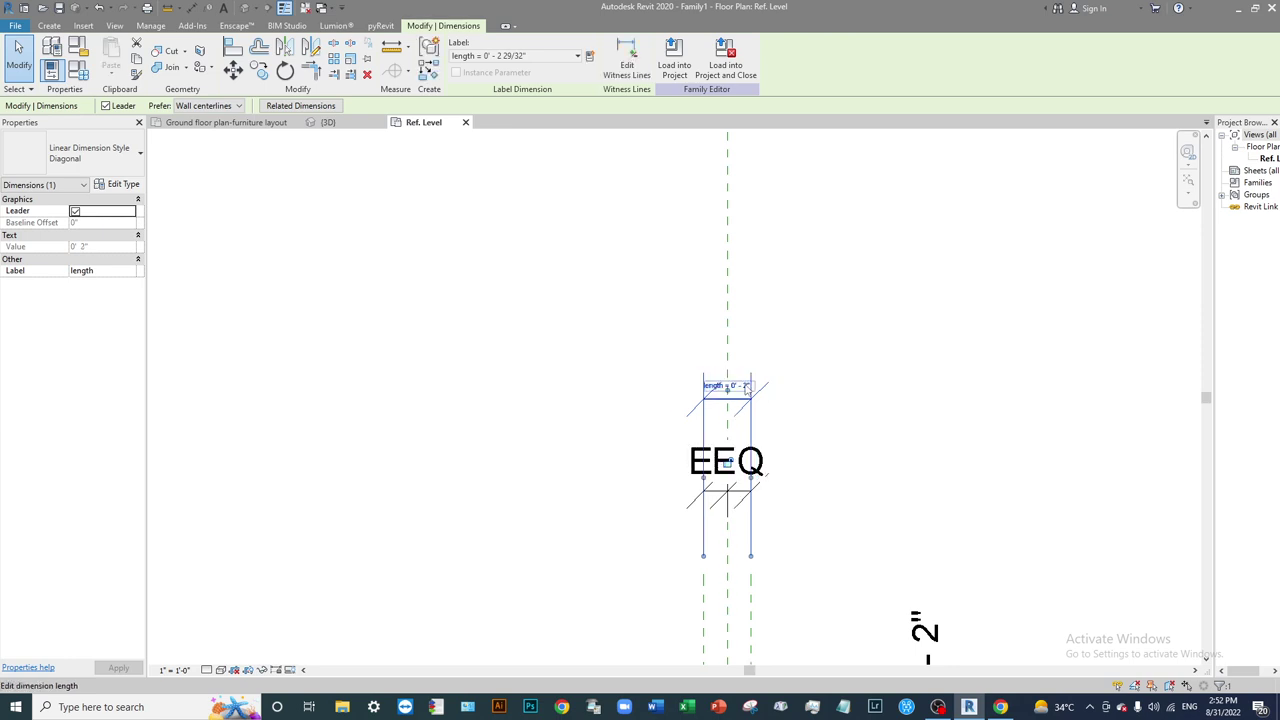
middle_click_drag(864, 404, 840, 150)
key("Escape")
scroll(704, 497, "up", 2)
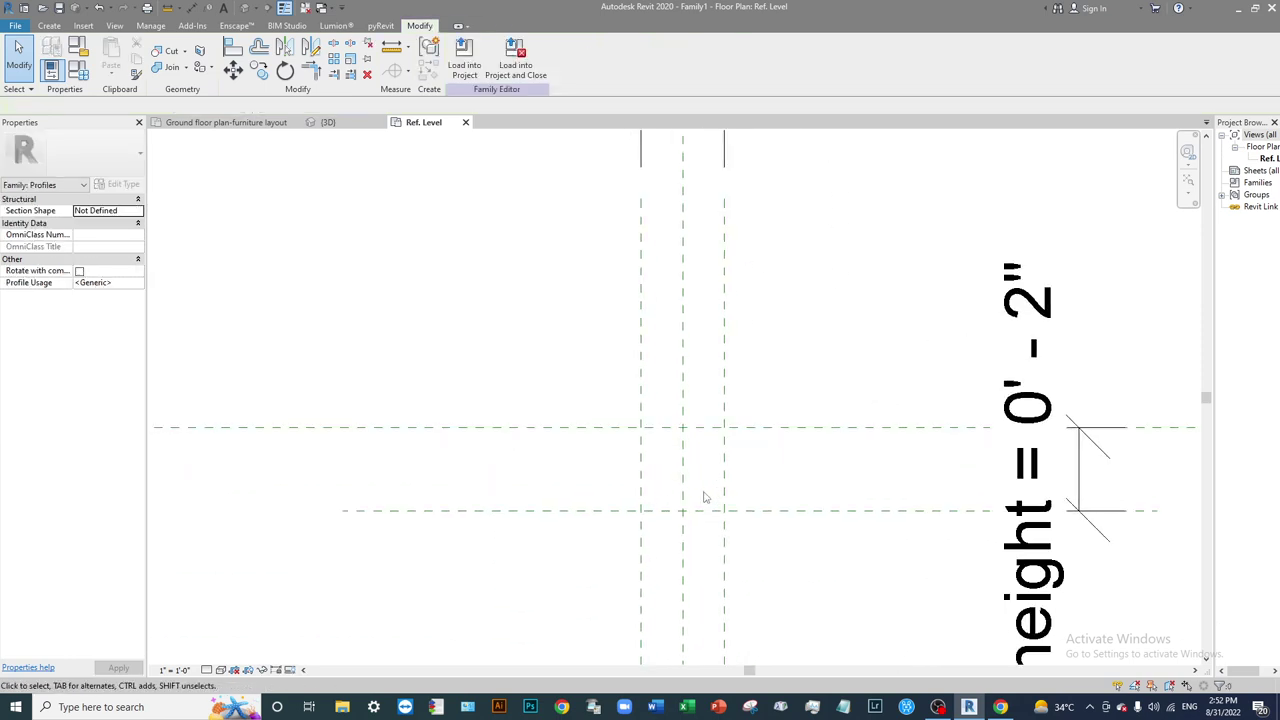
Draw a rectangular profile line between opposite reference-plane intersections, forming the 2" square outline.
left_click(49, 25)
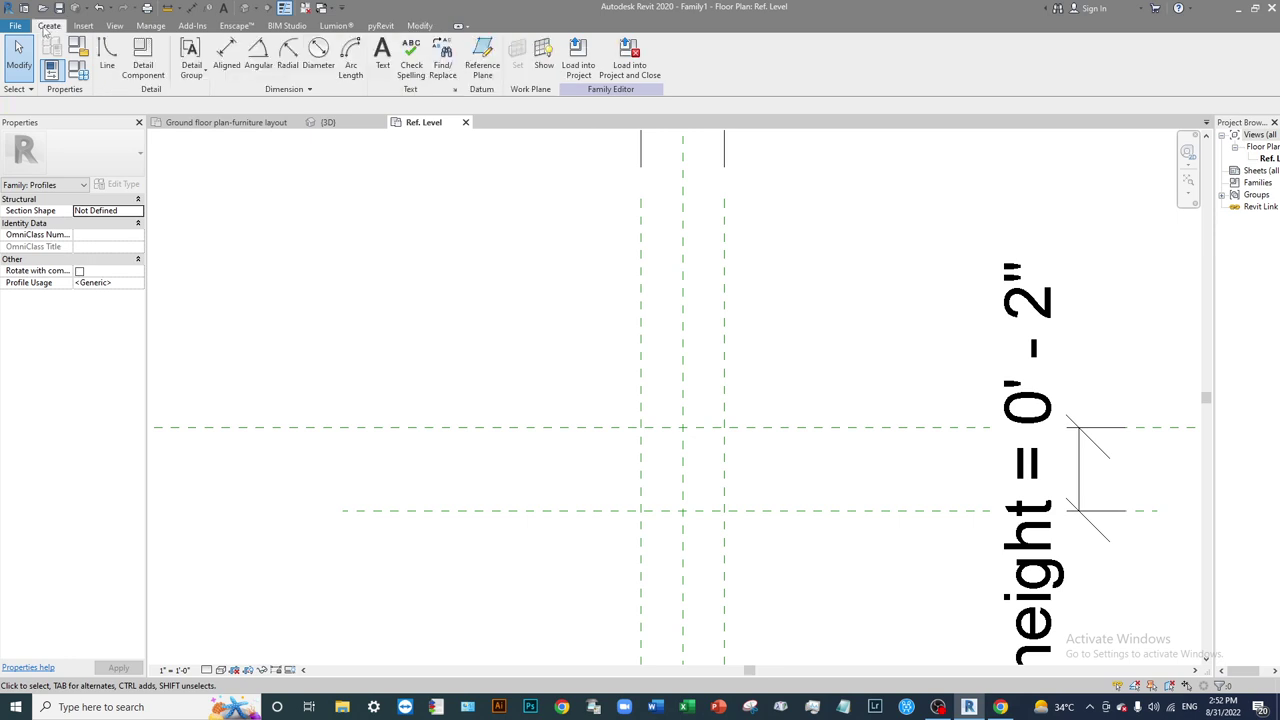
left_click(112, 58)
left_click(470, 44)
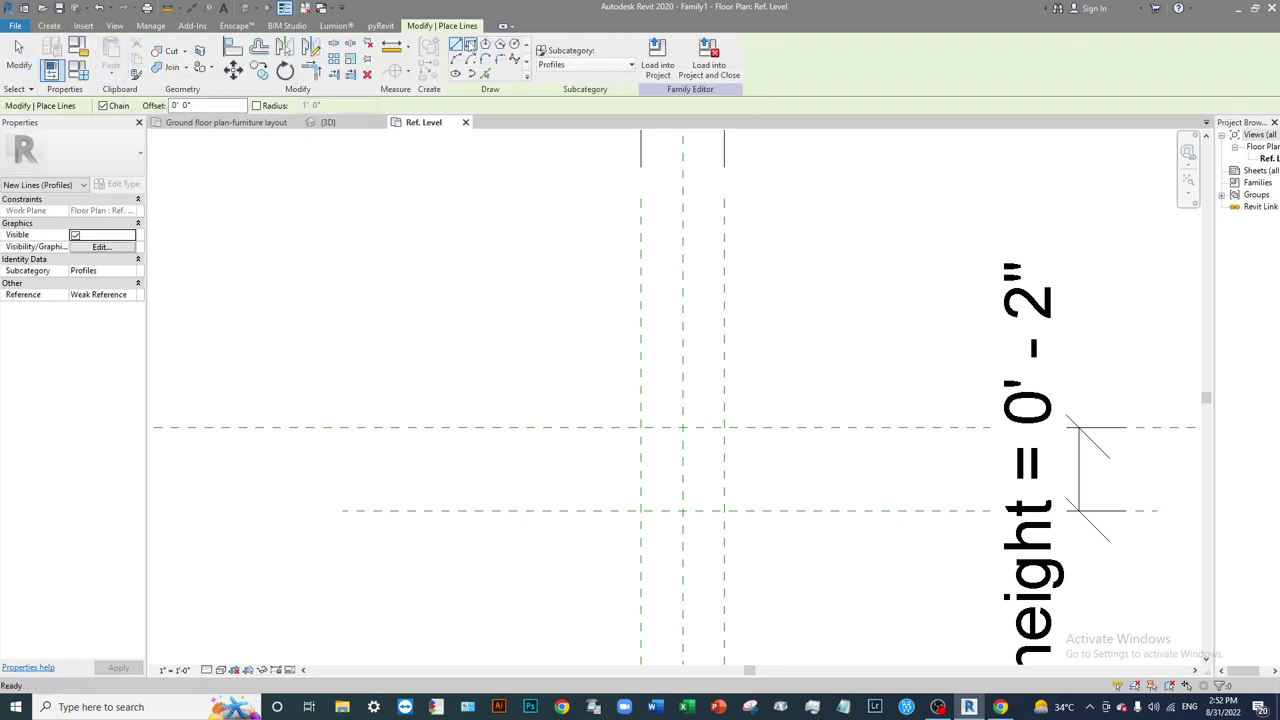
left_click(641, 428)
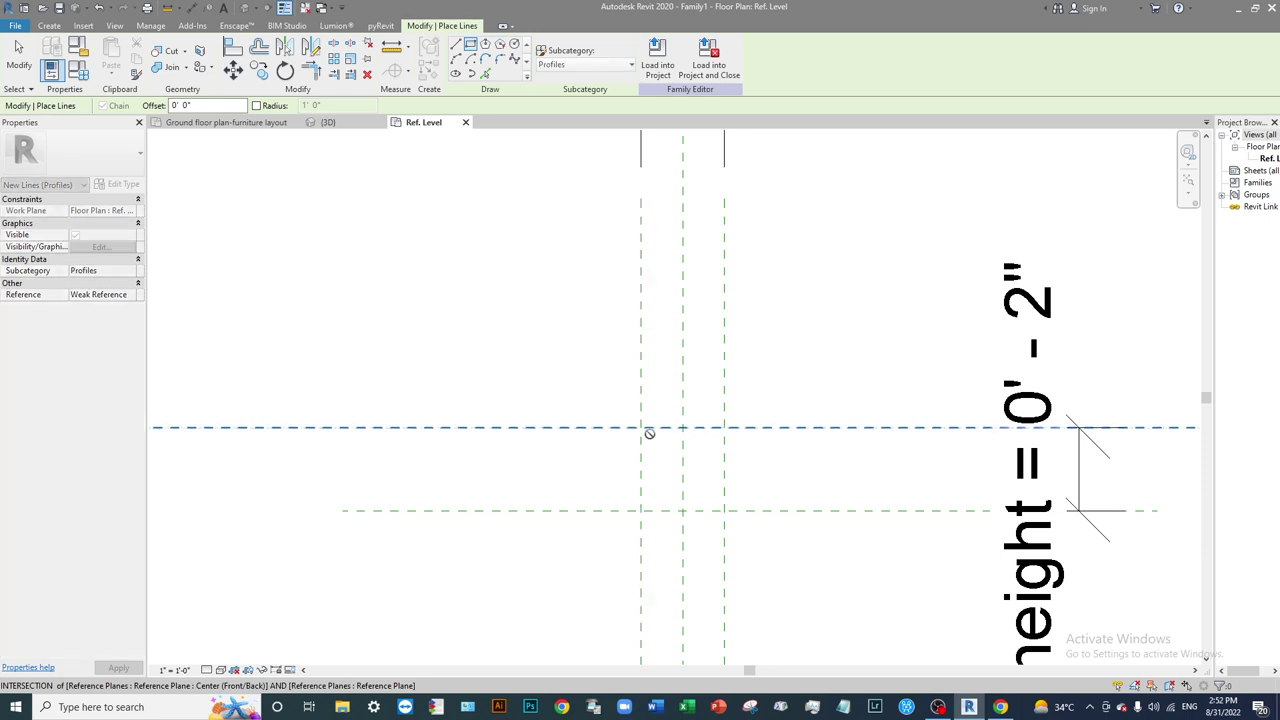
left_click(724, 510)
scroll(670, 451, "up", 2)
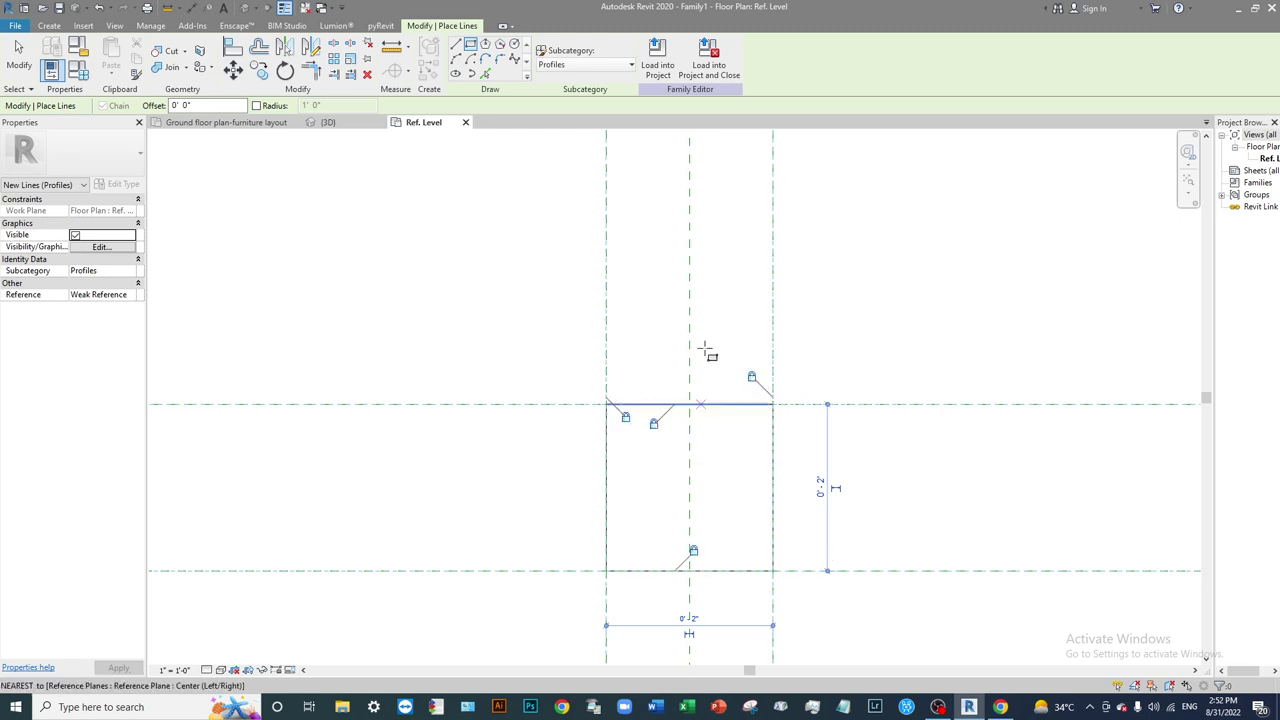
scroll(703, 323, "down", 1)
scroll(543, 353, "down", 2)
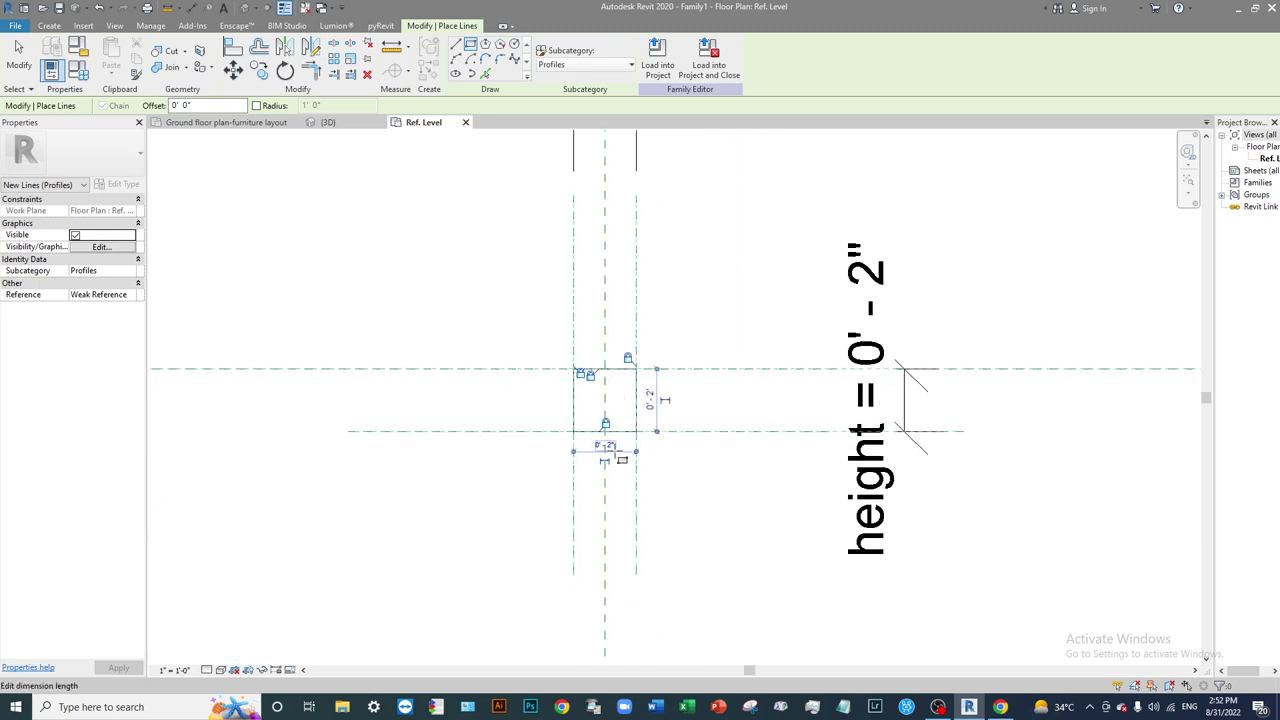
middle_click_drag(592, 421, 633, 490)
scroll(670, 503, "up", 2)
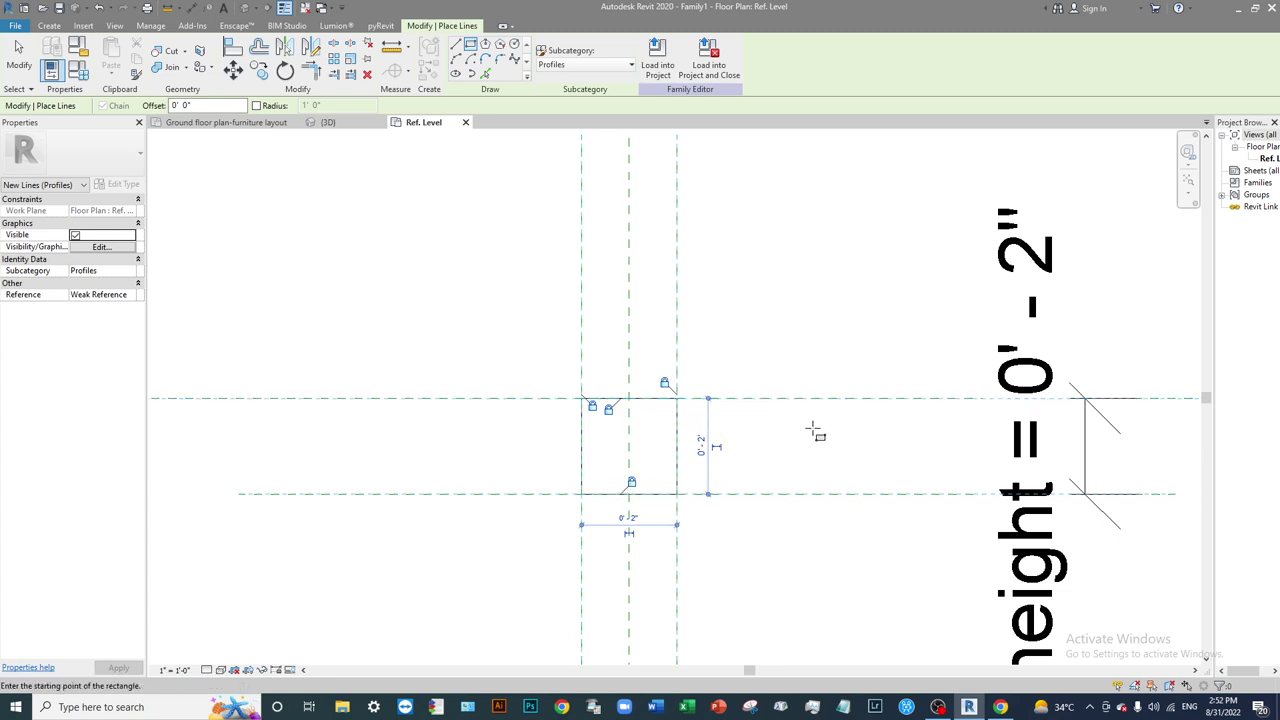
scroll(814, 432, "down", 2)
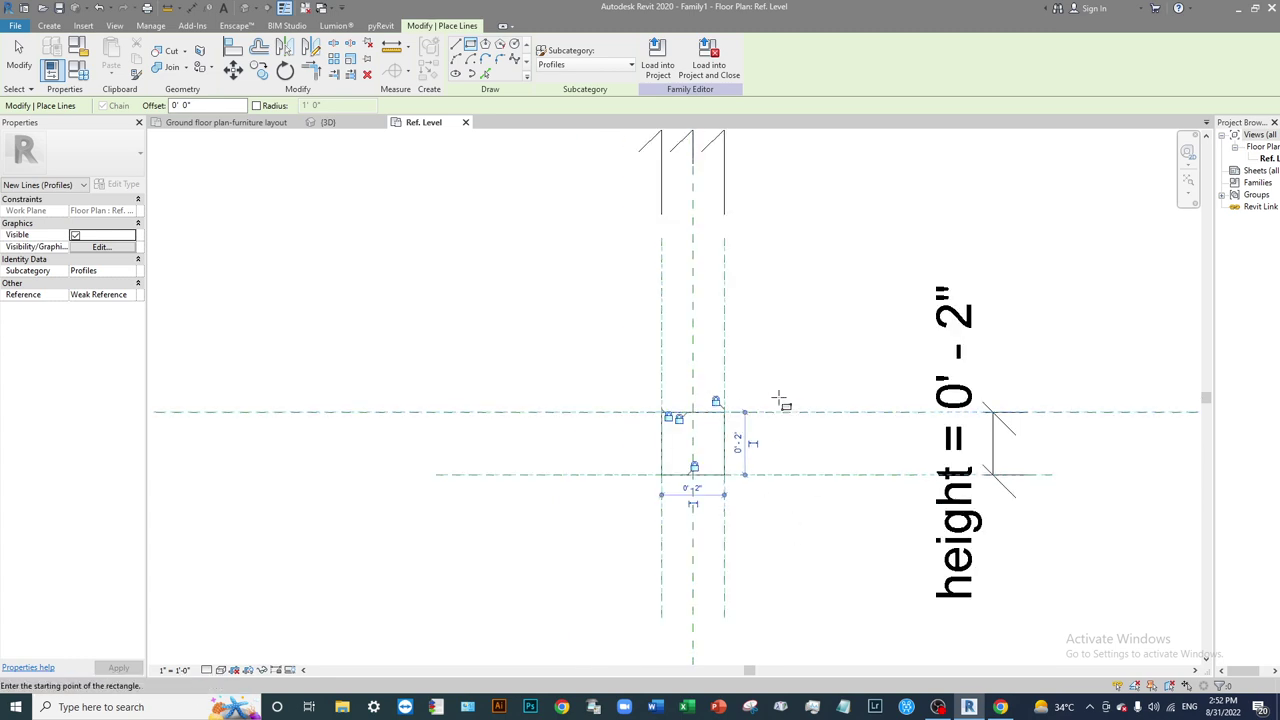
middle_click_drag(782, 410, 804, 508)
scroll(694, 537, "up", 2)
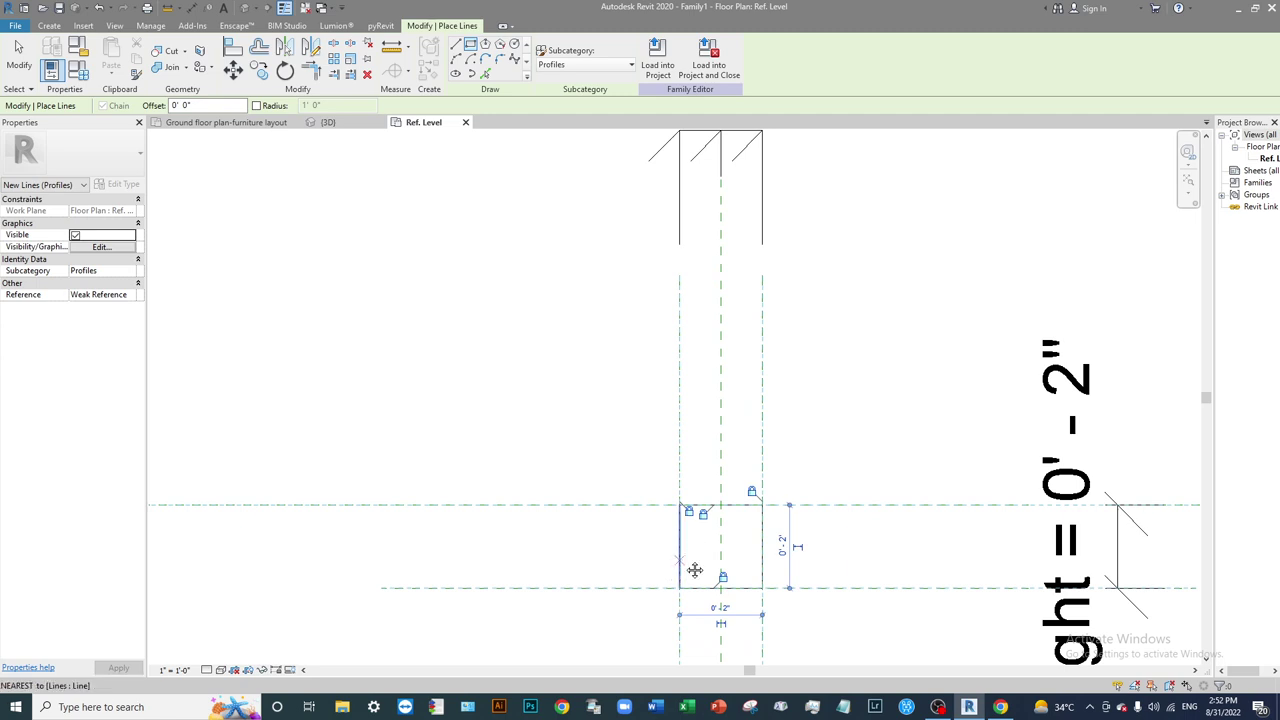
scroll(713, 378, "down", 1)
scroll(713, 378, "down", 2)
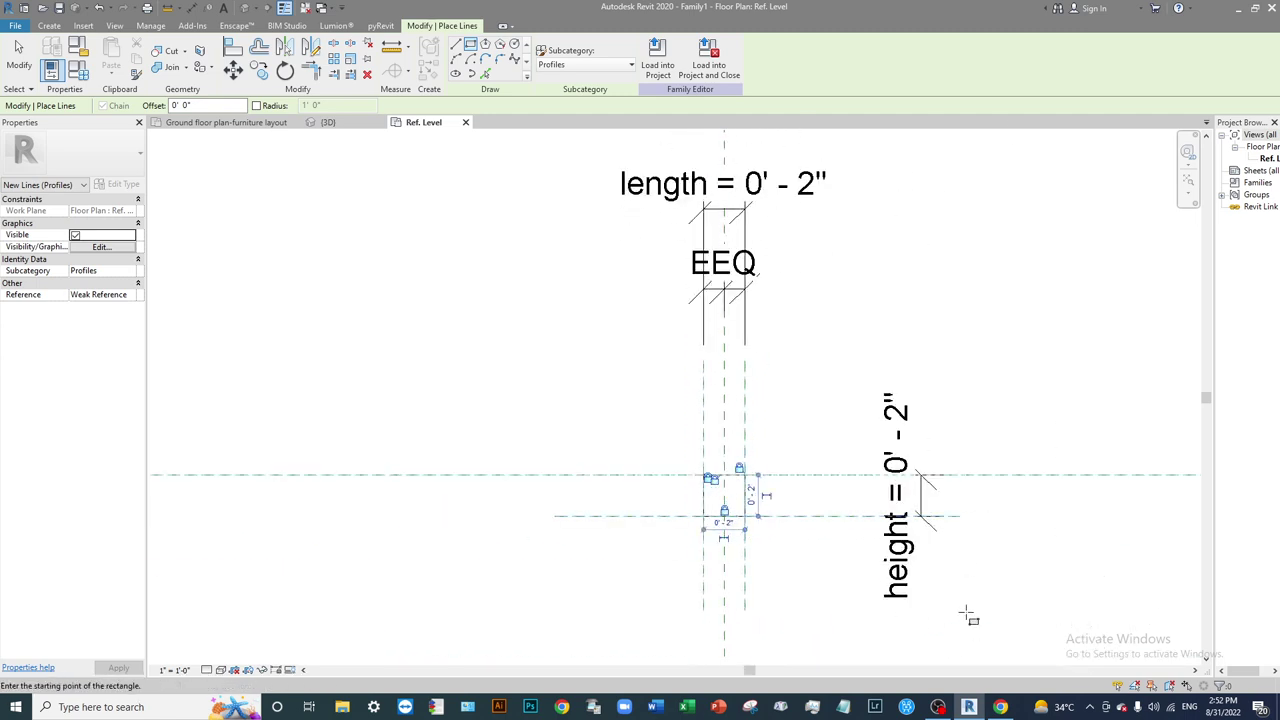
mouse_move(797, 625)
middle_mouse_down()
mouse_move(808, 526)
mouse_move(812, 618)
middle_mouse_up()
key("Escape")
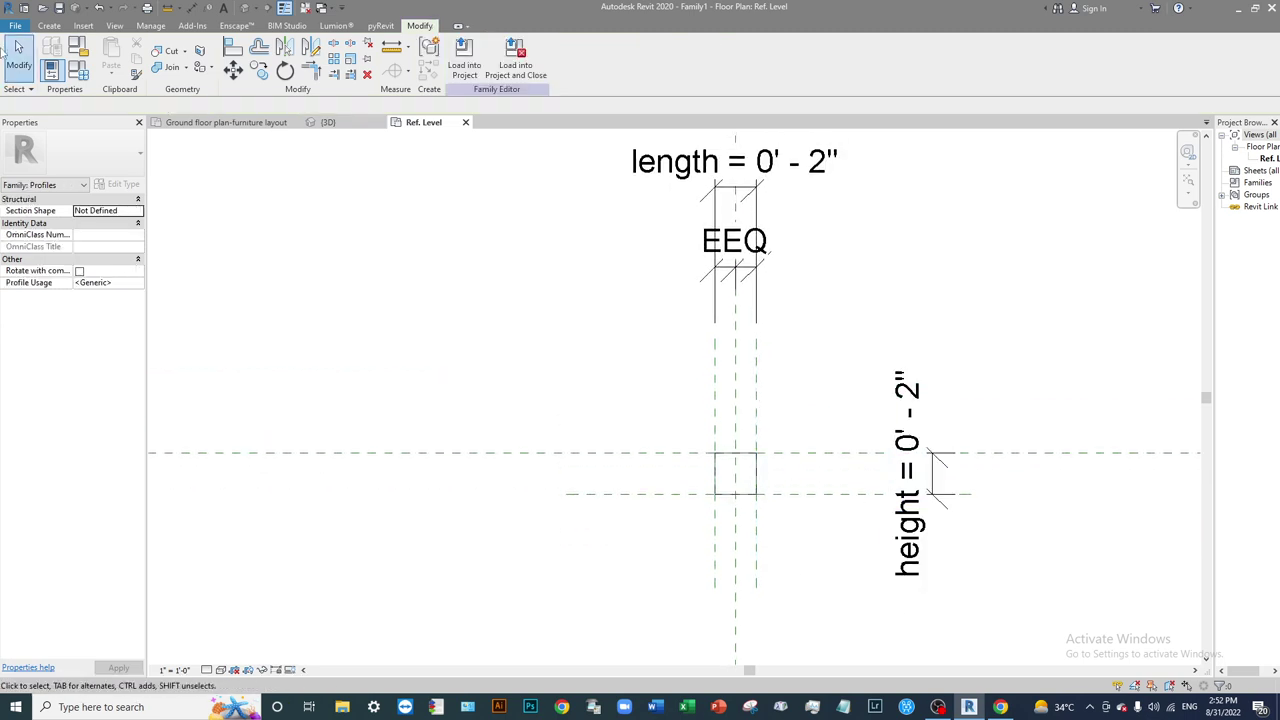
In Family Types, set height to 1" and length to 3" and apply.
left_click(78, 69)
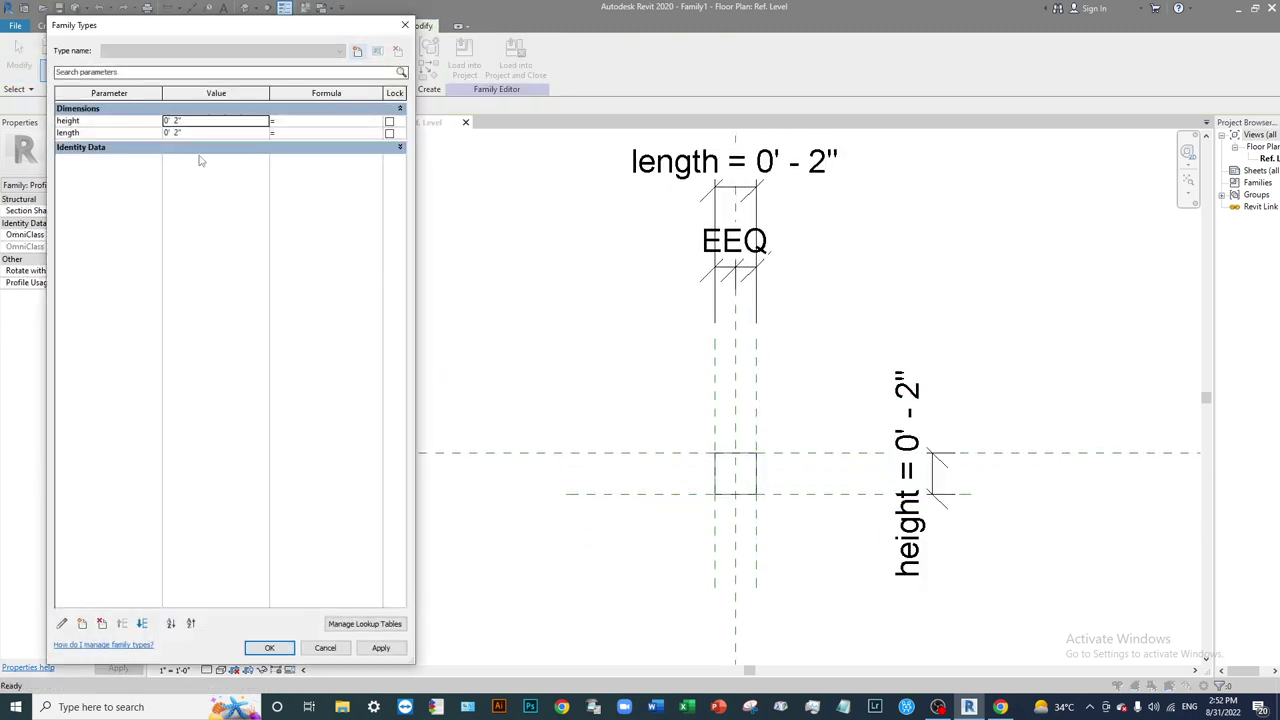
left_click(211, 121)
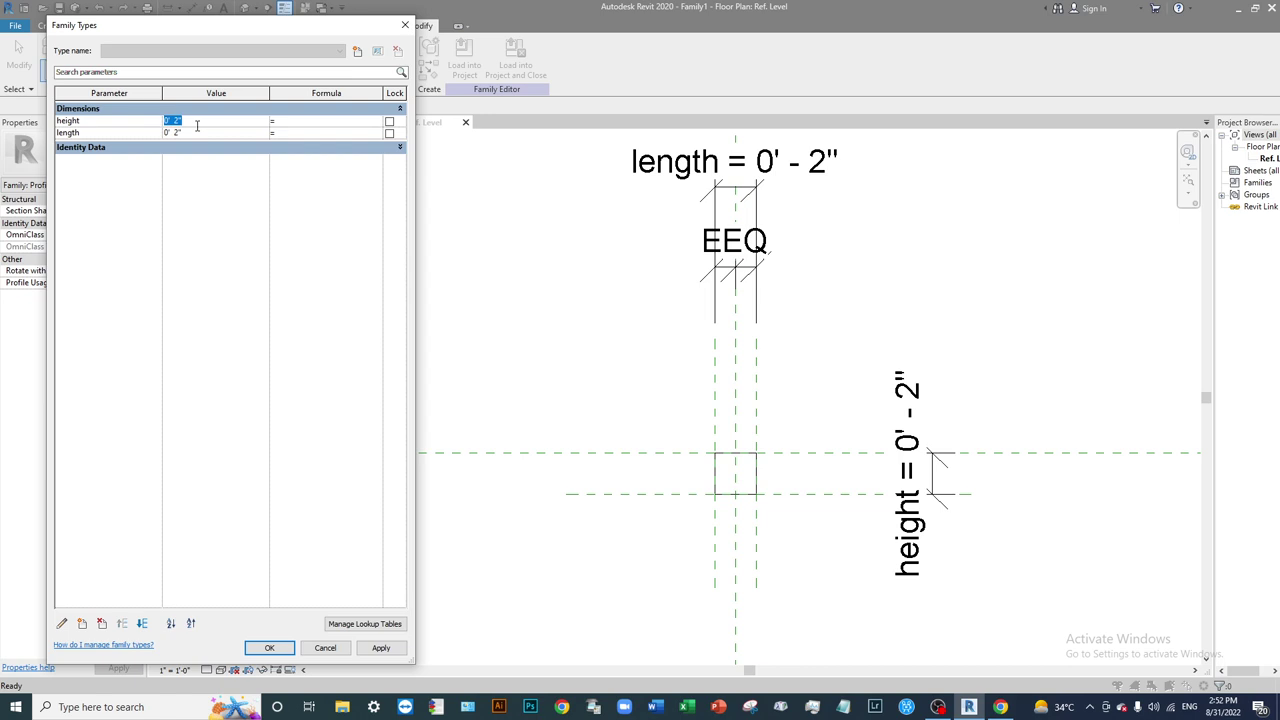
type("1")
key("Tab")
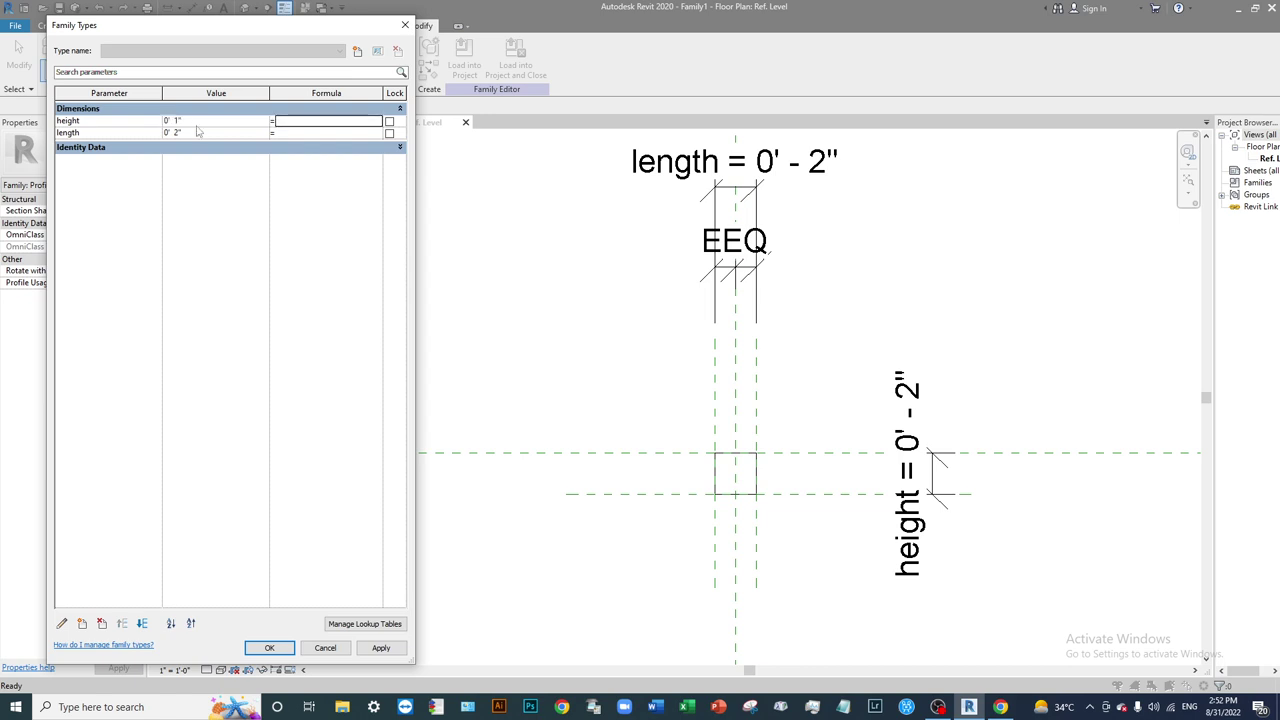
left_click(203, 131)
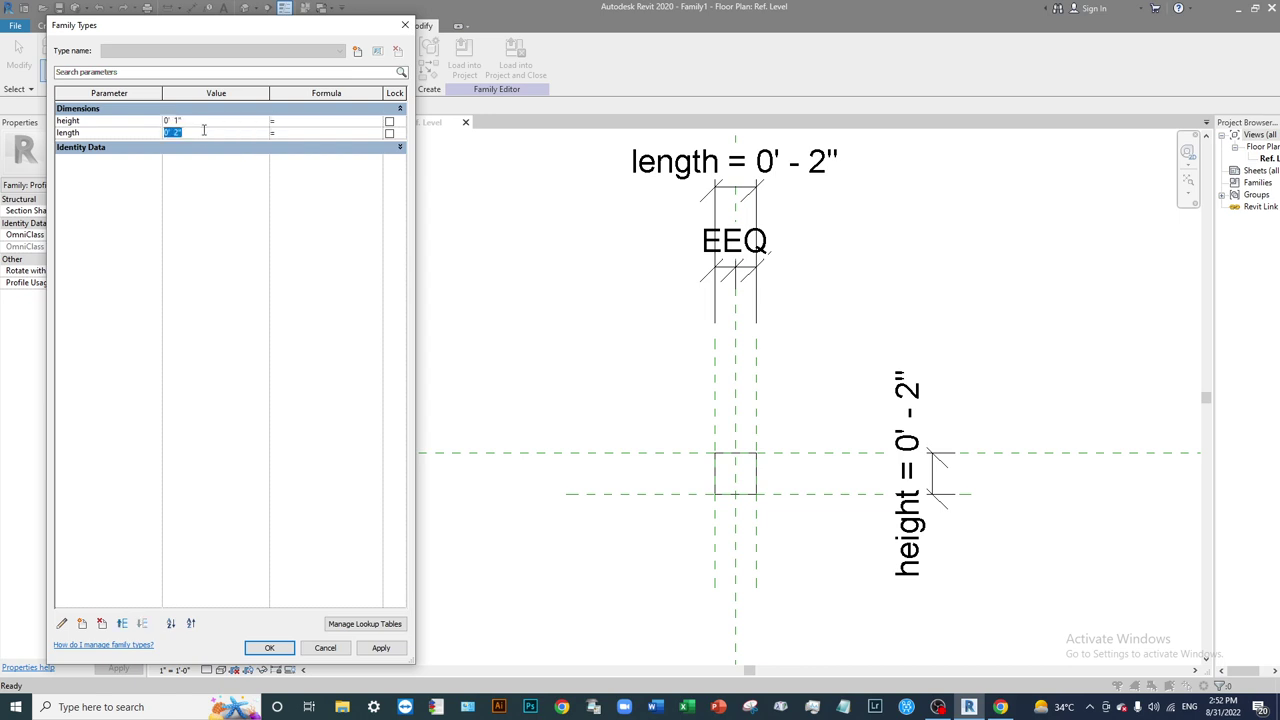
type("3")
key("Tab")
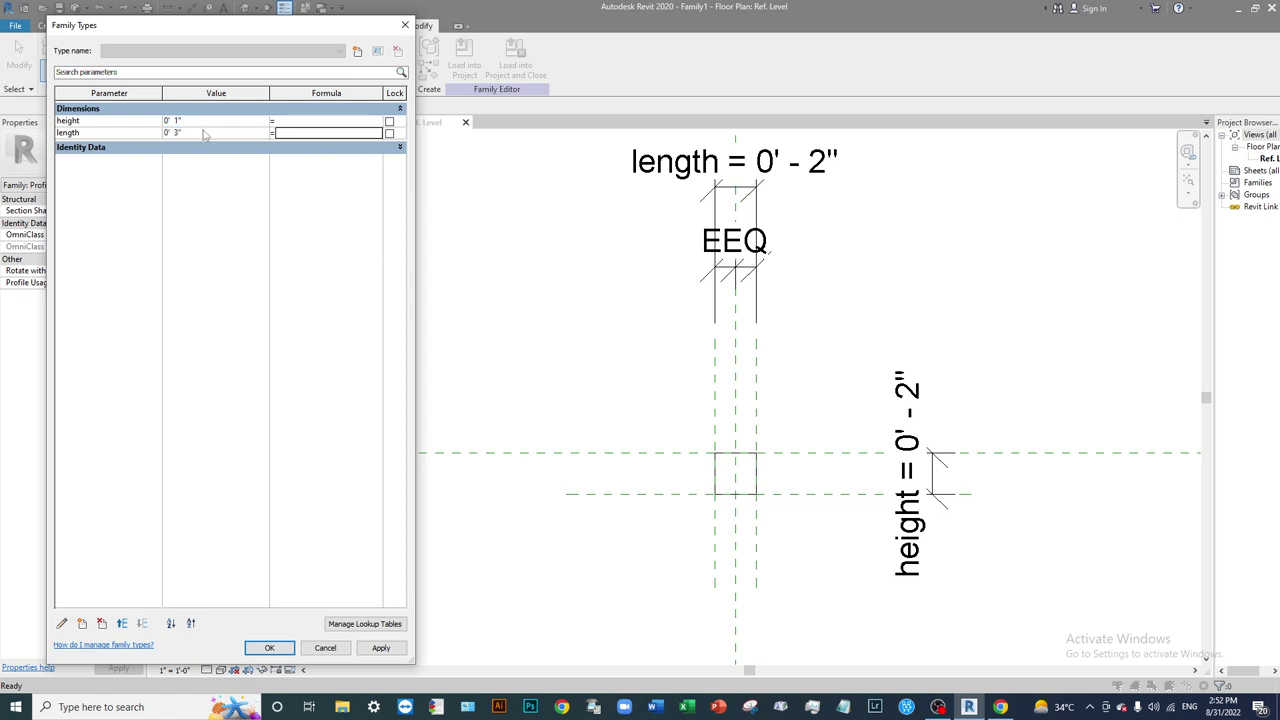
left_click(381, 649)
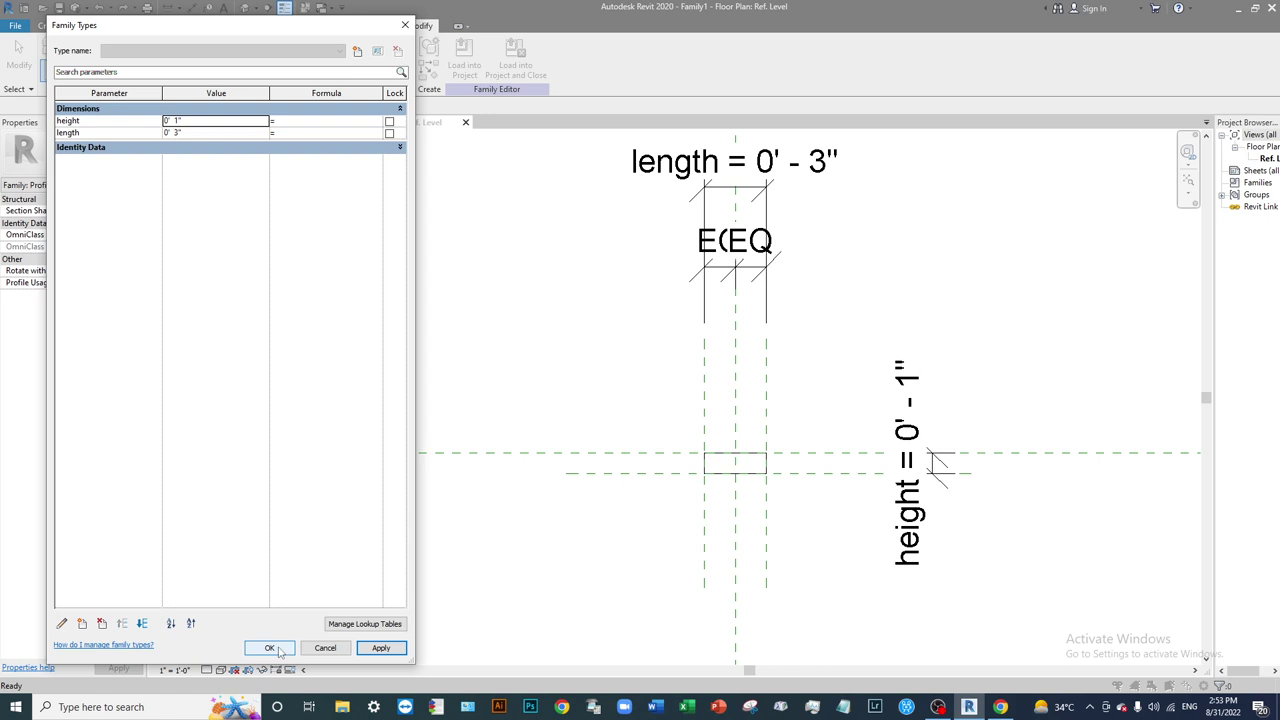
Change both height and length to 2", confirm, and save the family.
left_click(223, 120)
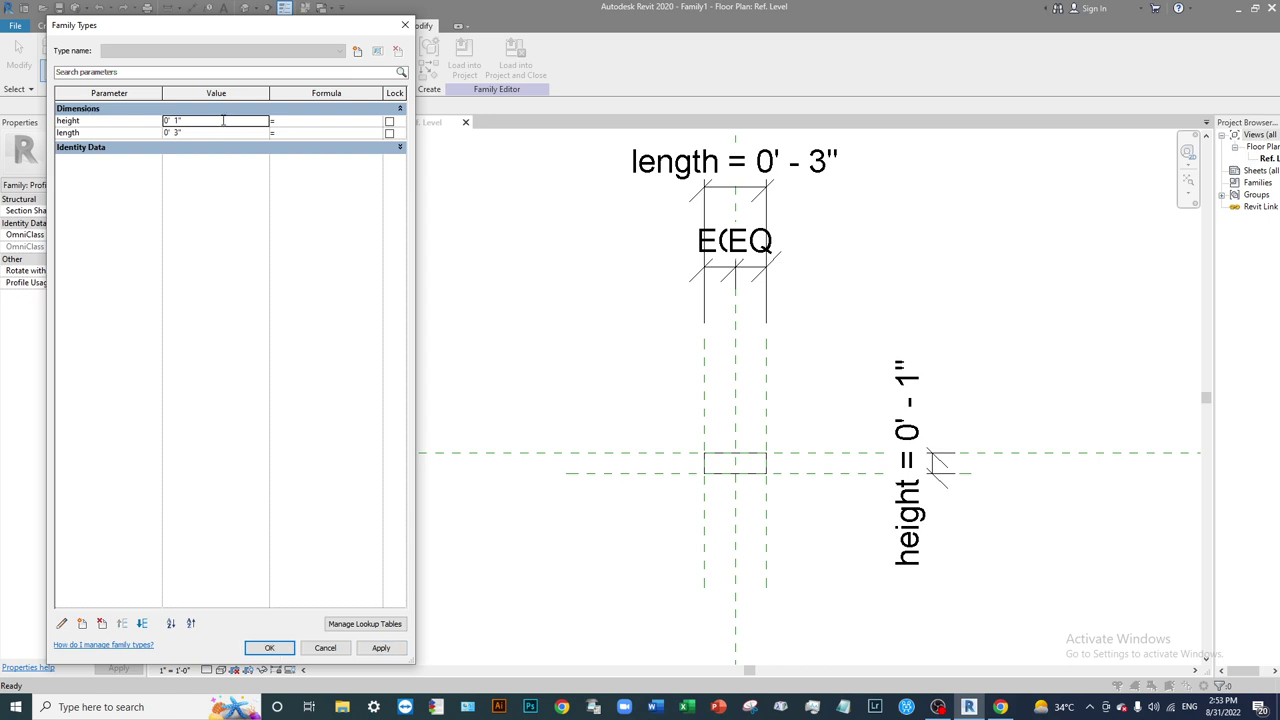
left_click(303, 277)
left_click(191, 121)
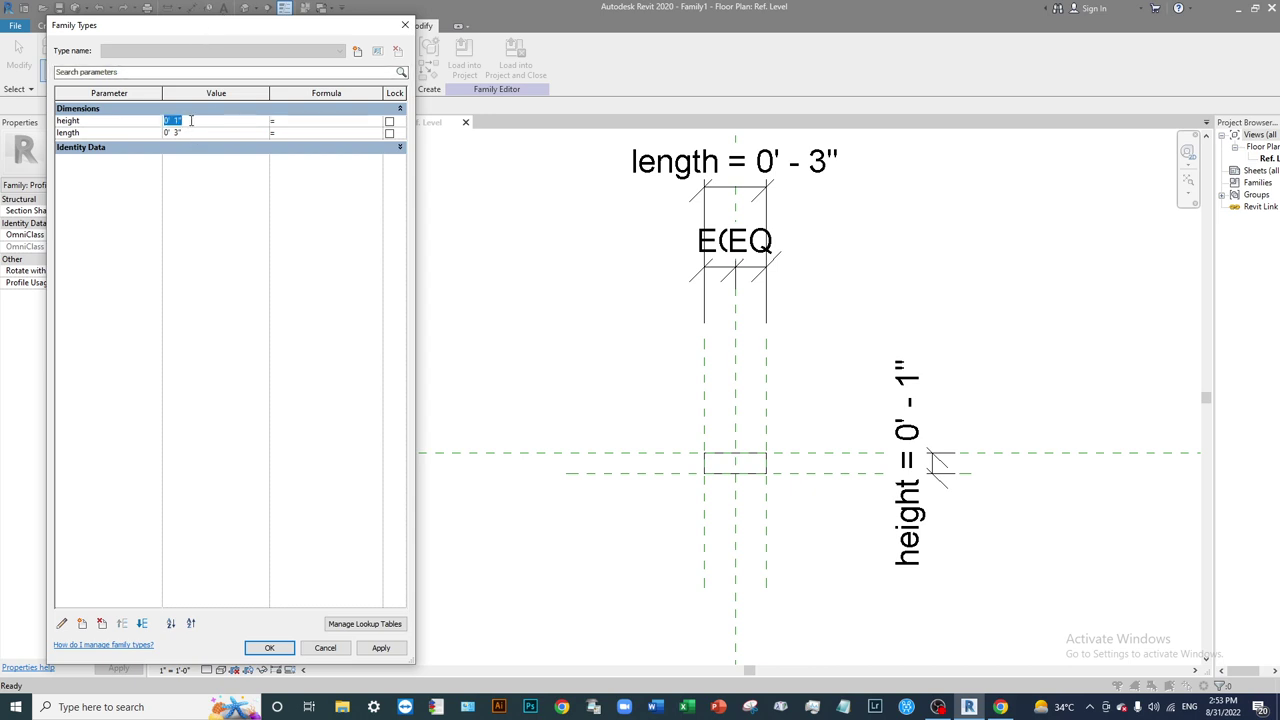
type("2")
left_click(201, 138)
type("2")
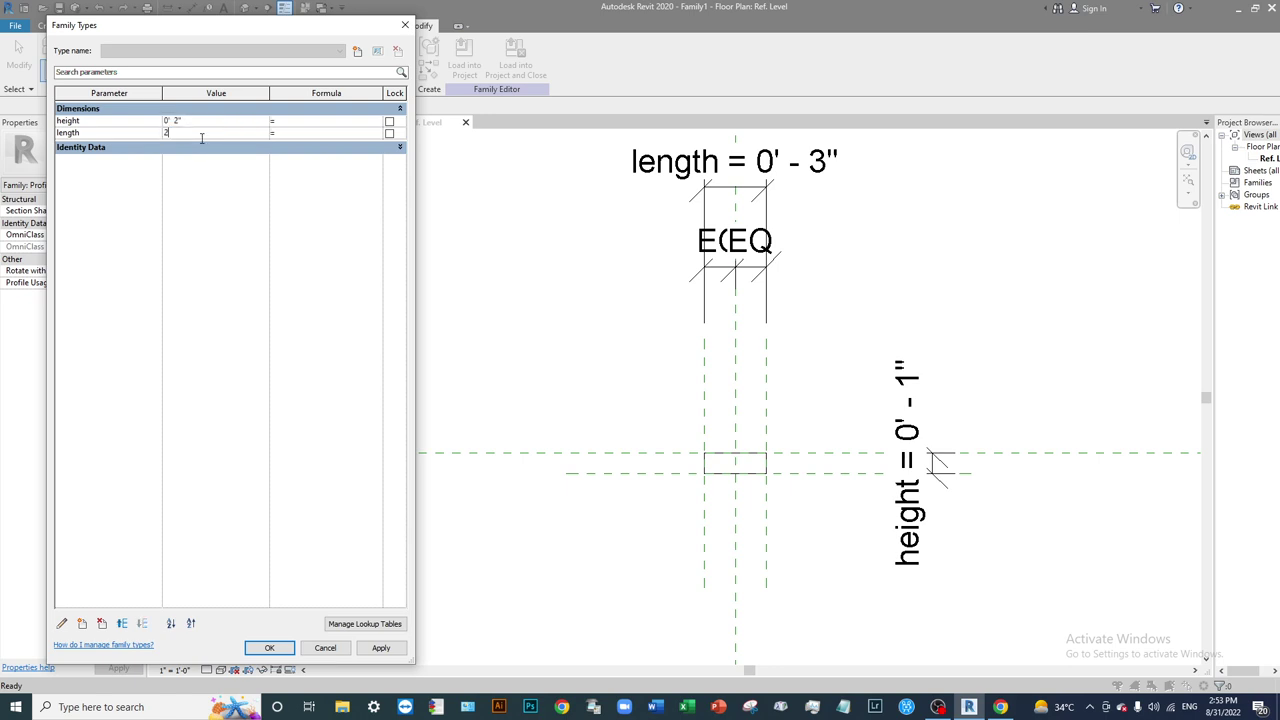
left_click(269, 648)
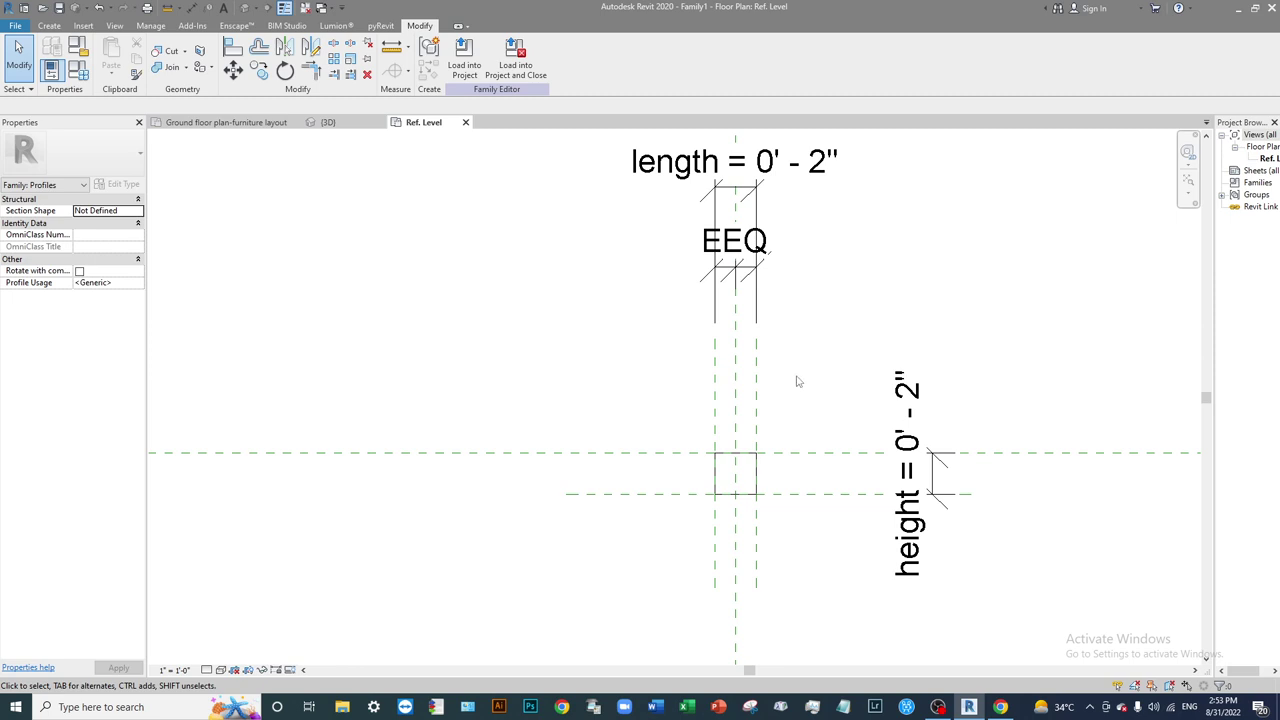
key("ctrl+s")
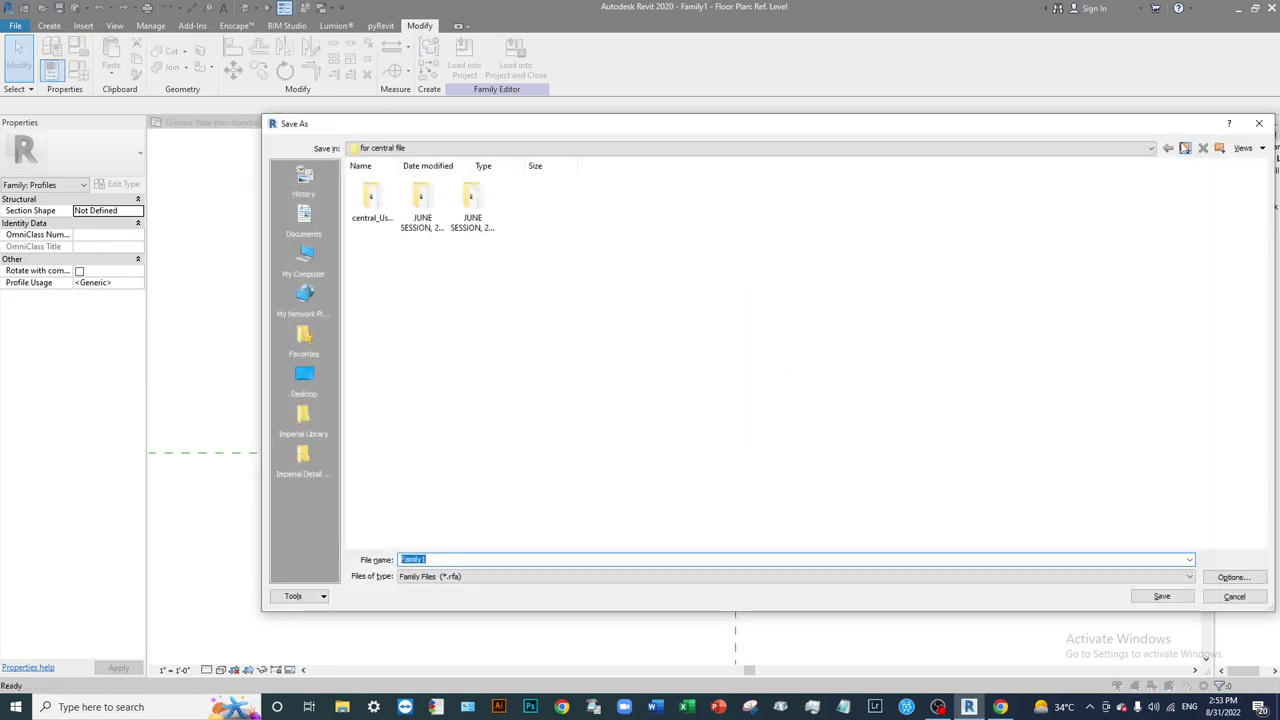
Save the profile family as 'railing profile' in the revit family > practice folder.
left_click(1185, 148)
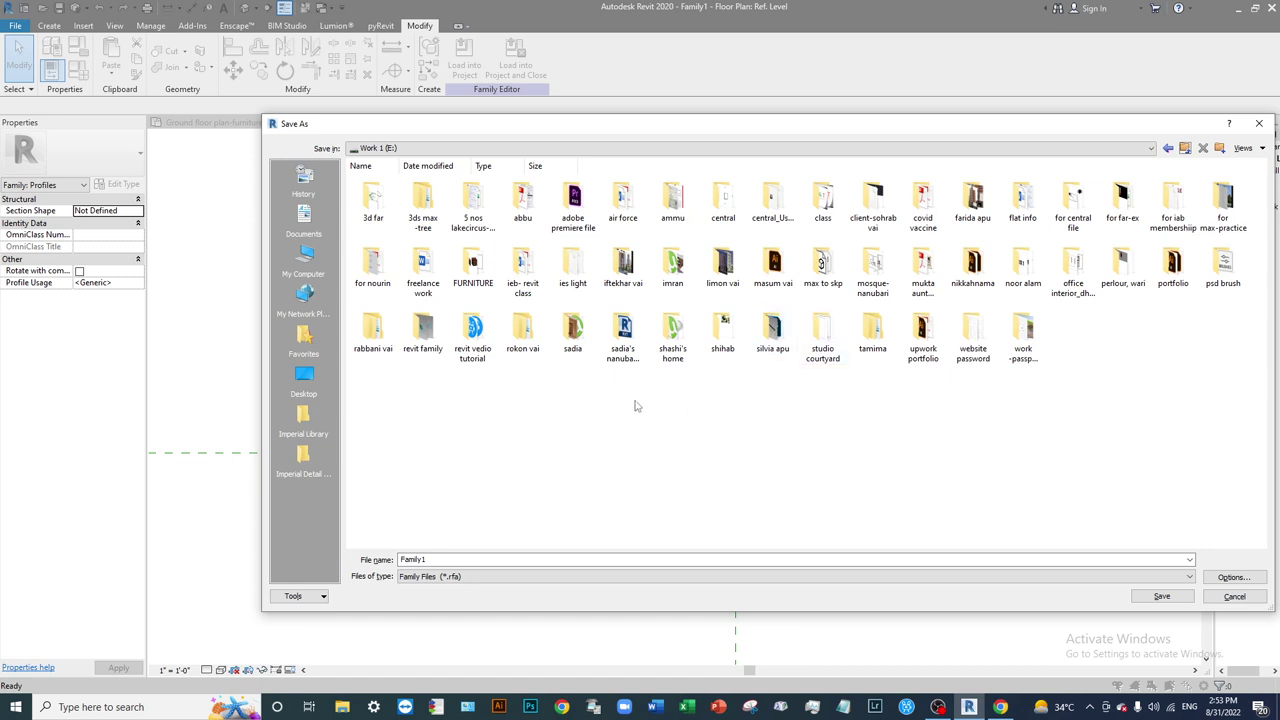
double_click(425, 330)
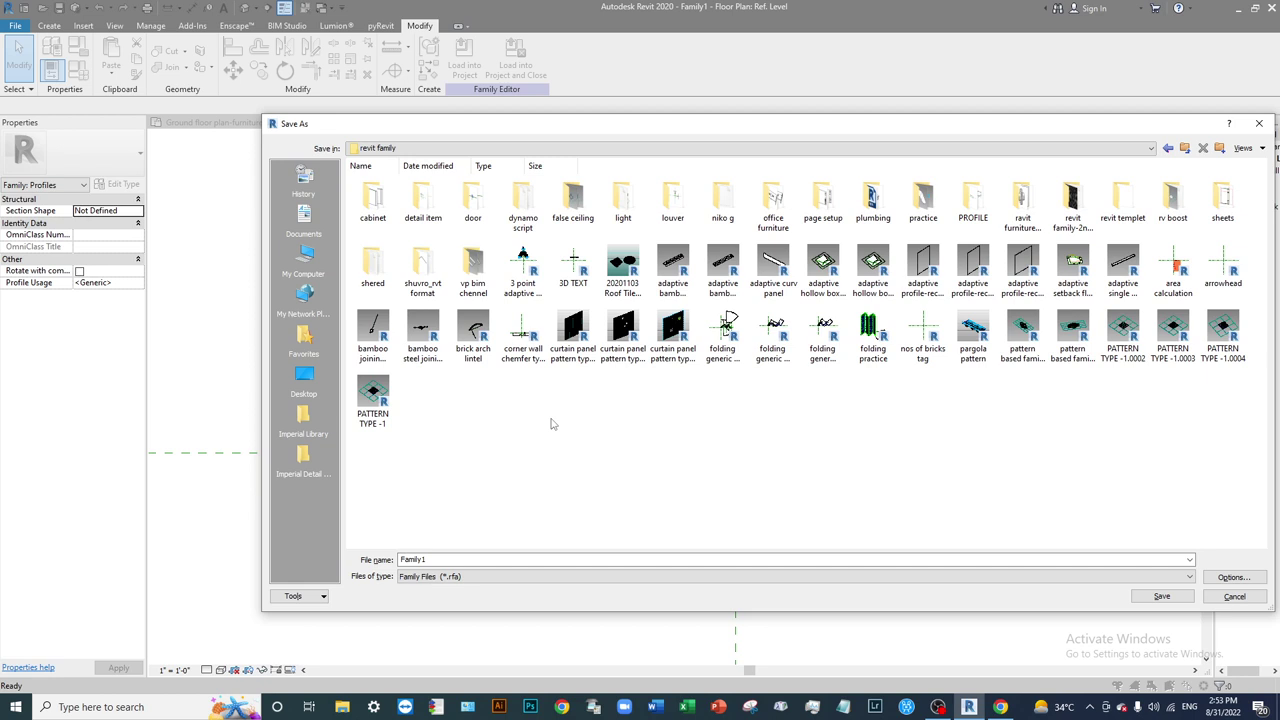
double_click(922, 200)
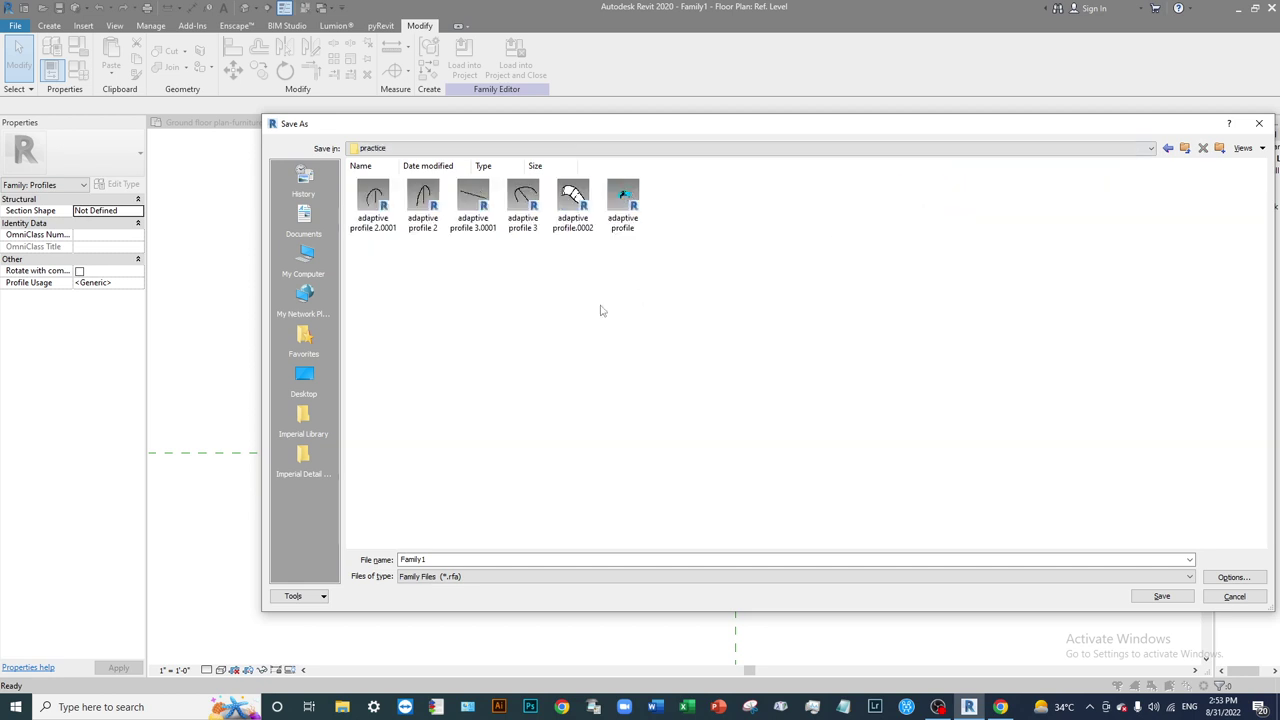
double_click(446, 559)
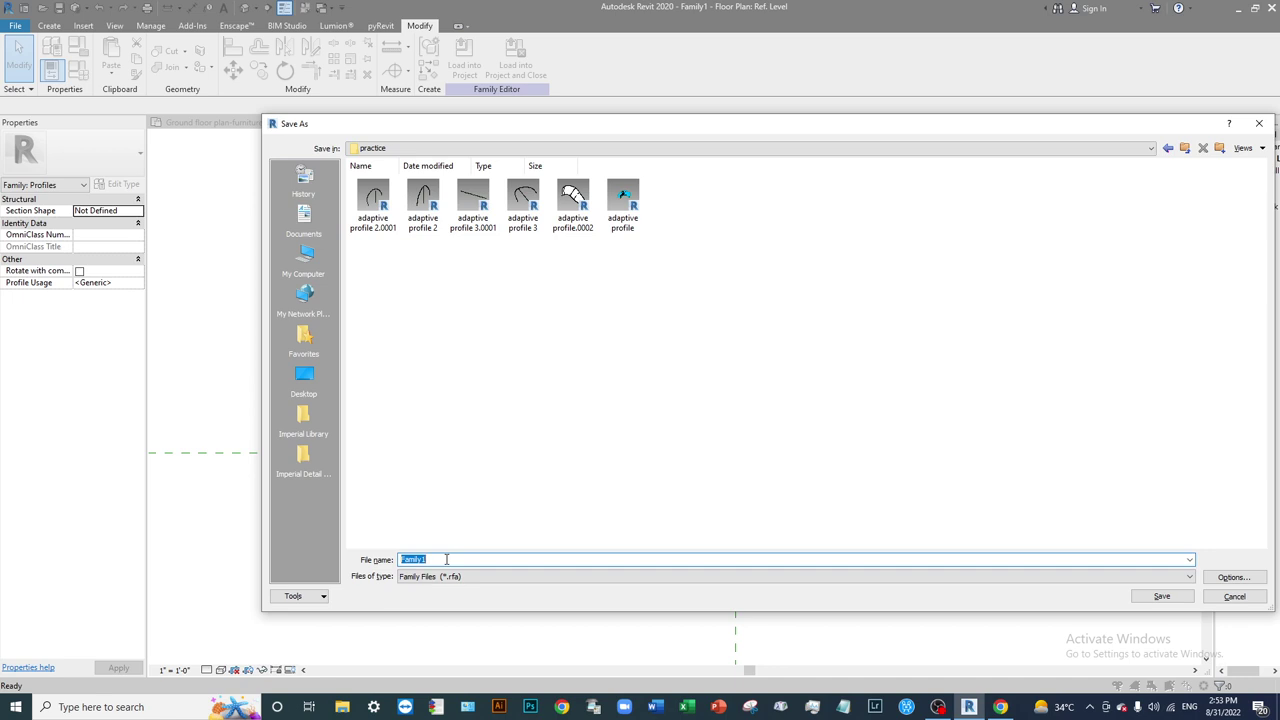
type("railing profile")
left_click(1224, 577)
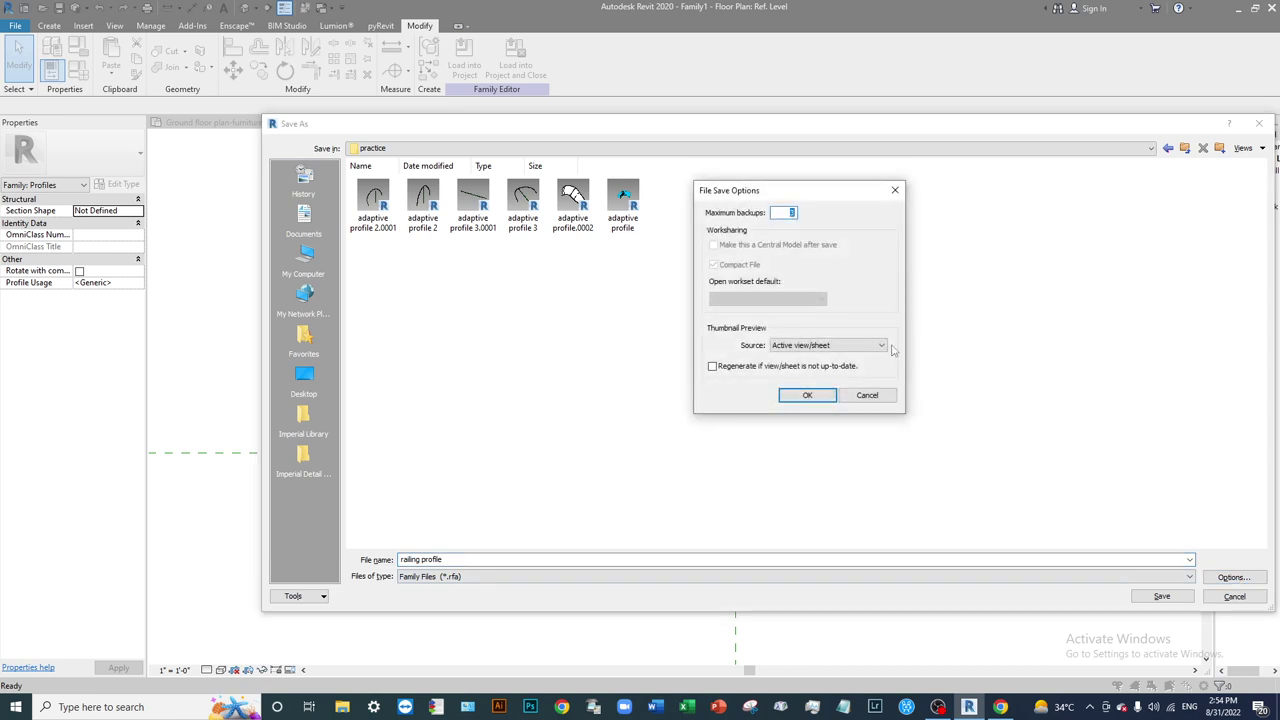
left_click(807, 395)
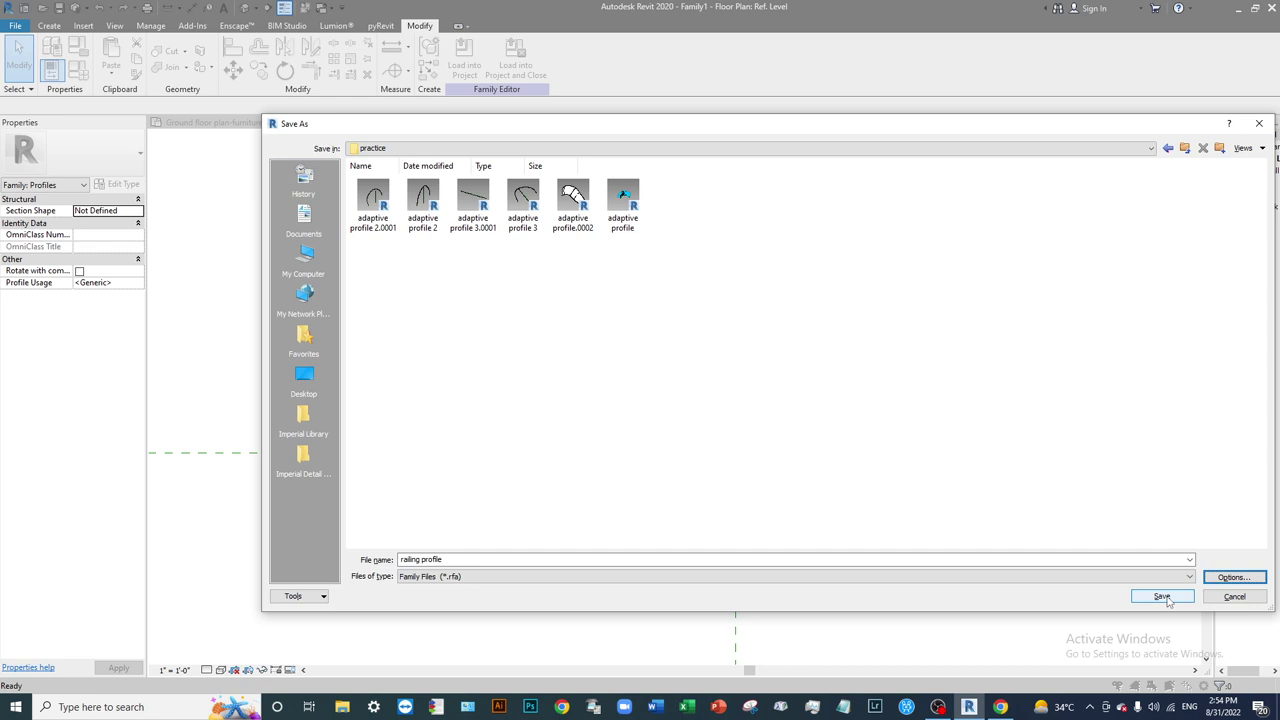
left_click(1164, 597)
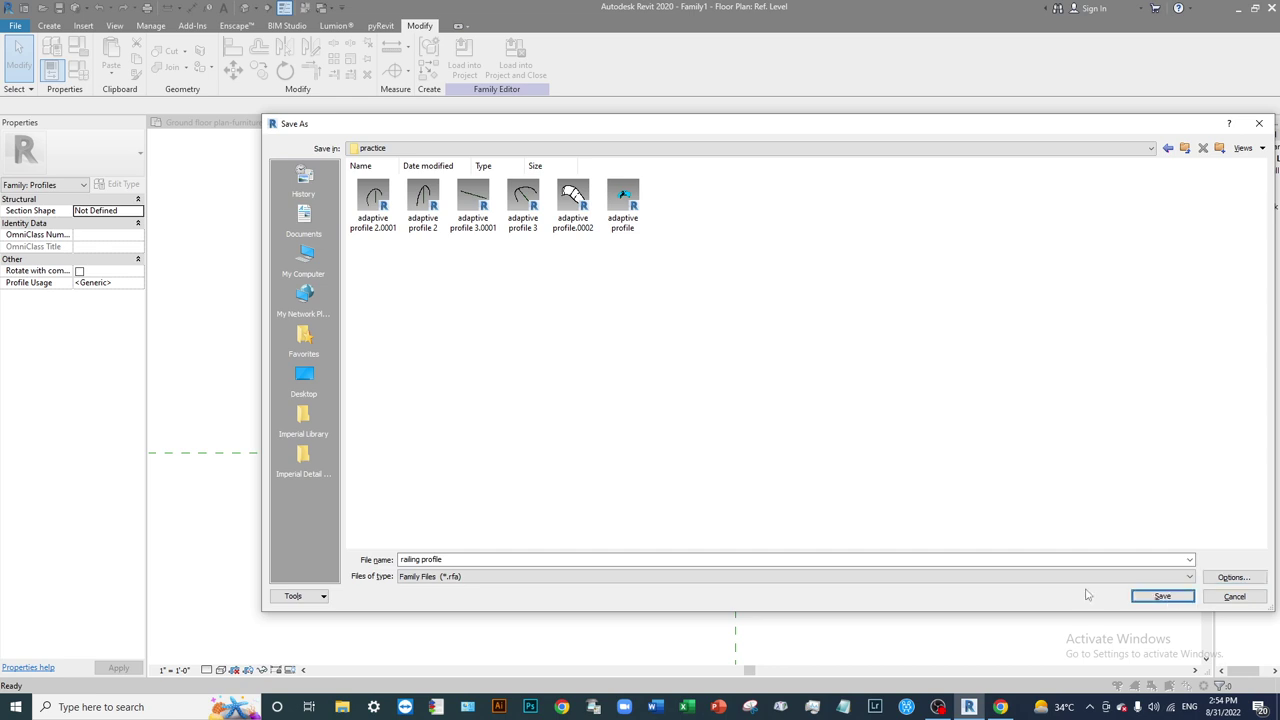
left_click(1161, 597)
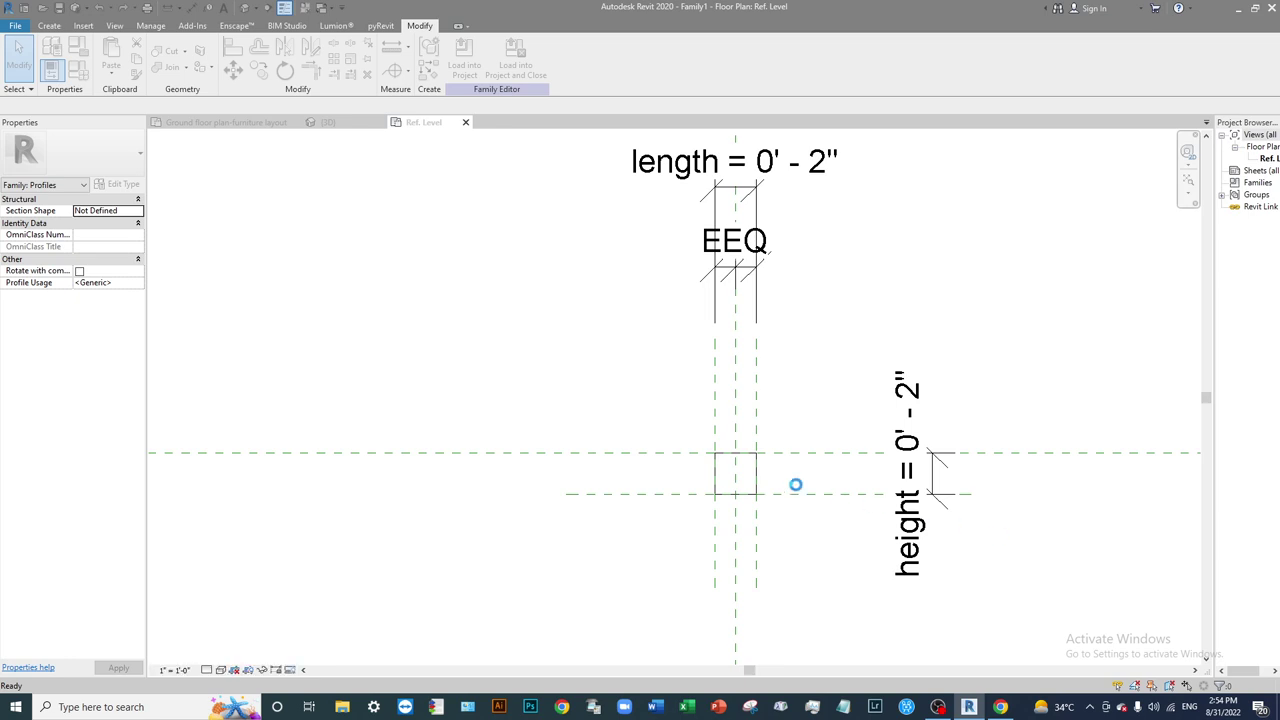
Recentre the profile drawing and switch to the project's {3D} railing view.
scroll(629, 420, "up", 4)
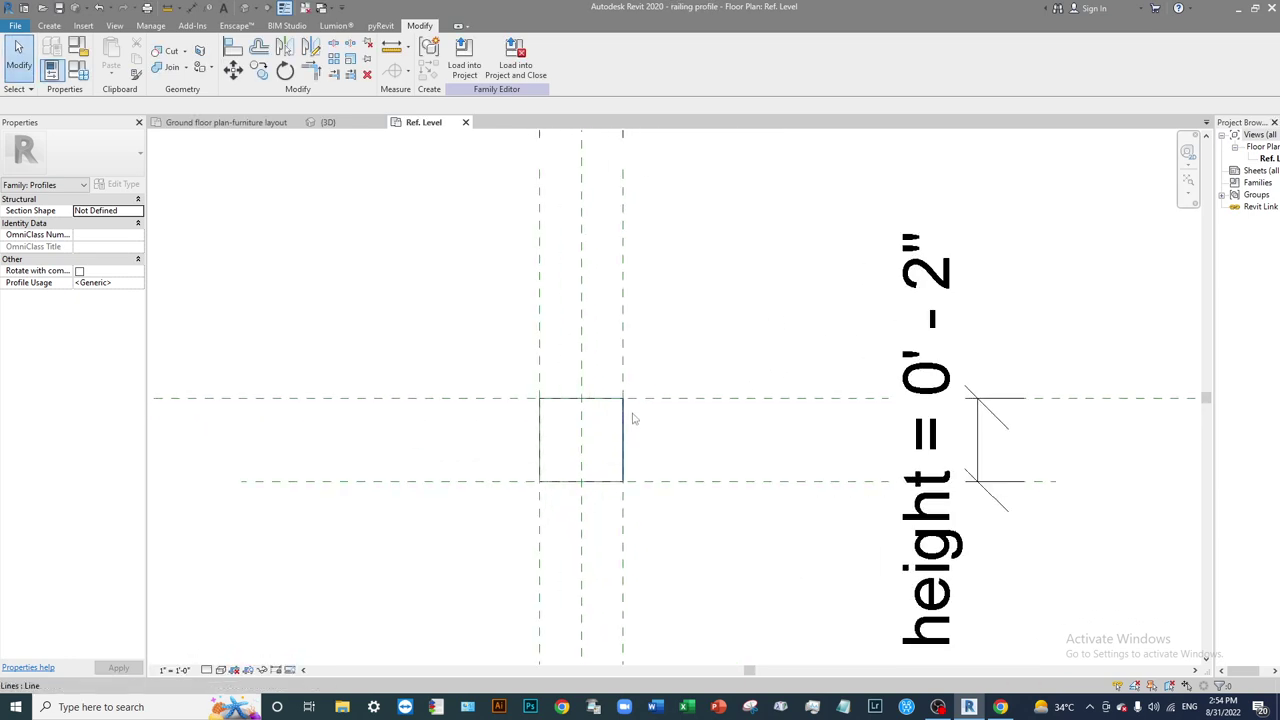
scroll(710, 423, "down", 3)
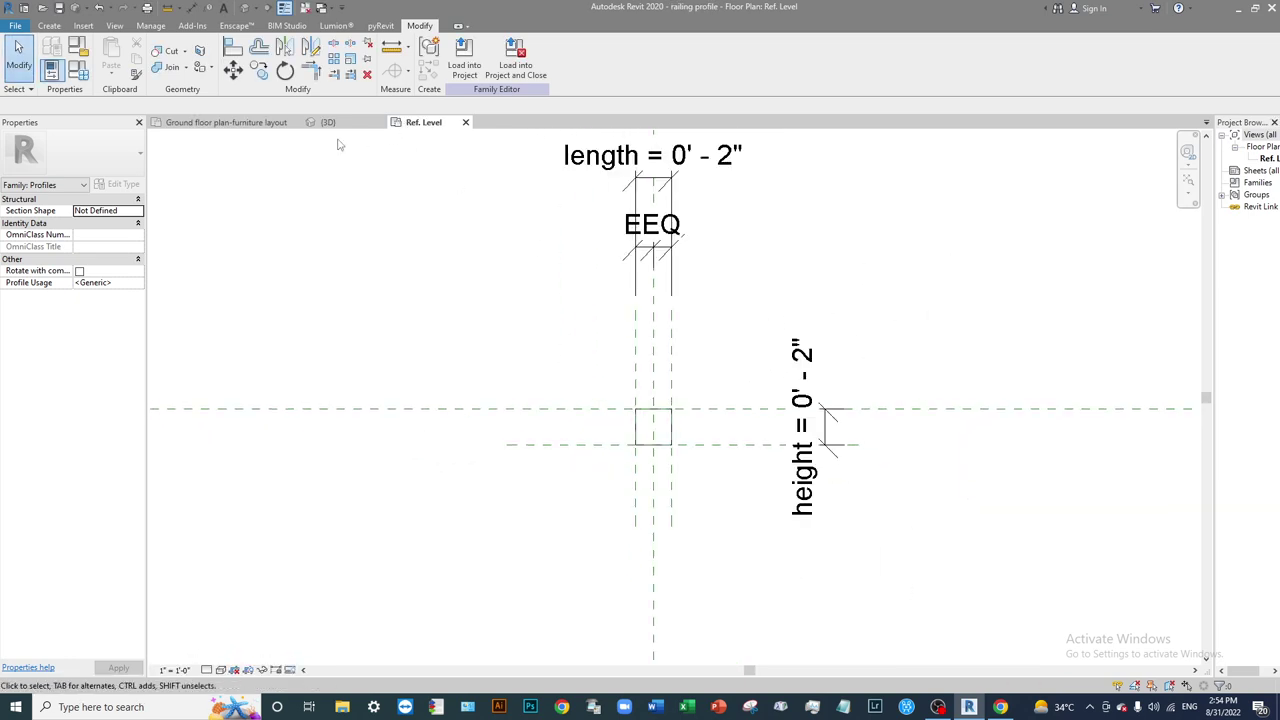
middle_click_drag(560, 384, 514, 447)
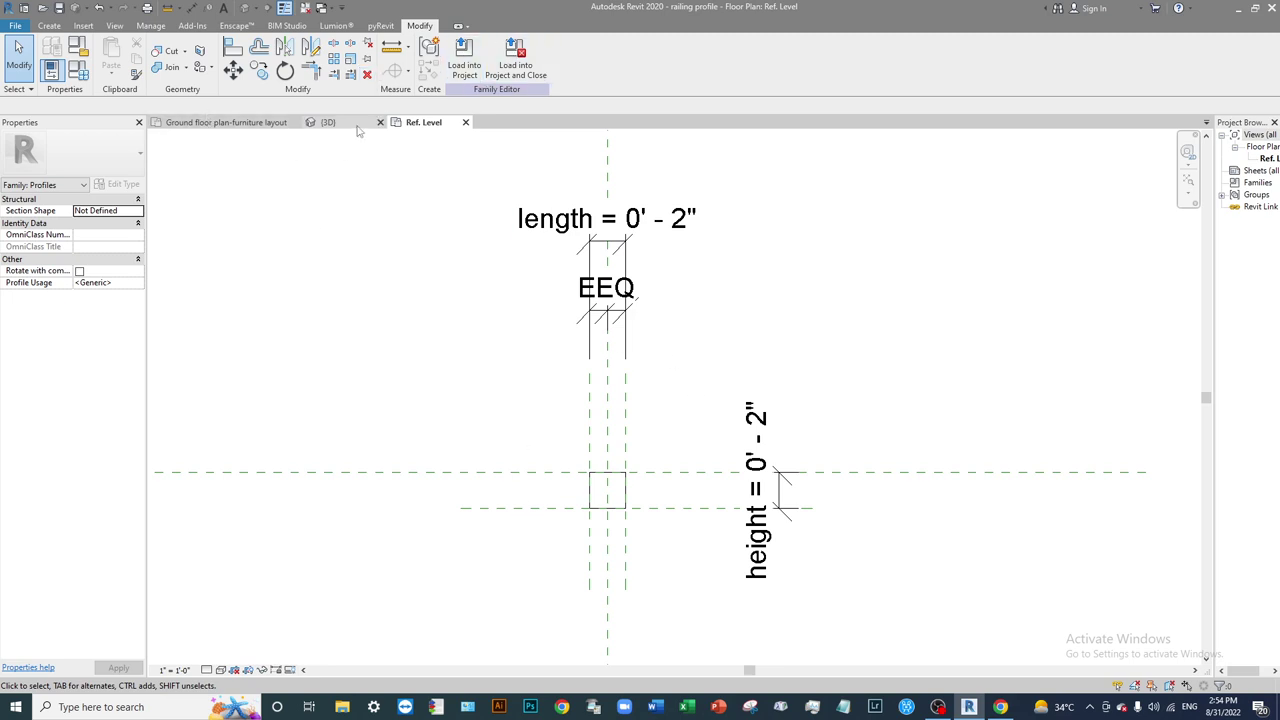
left_click(326, 122)
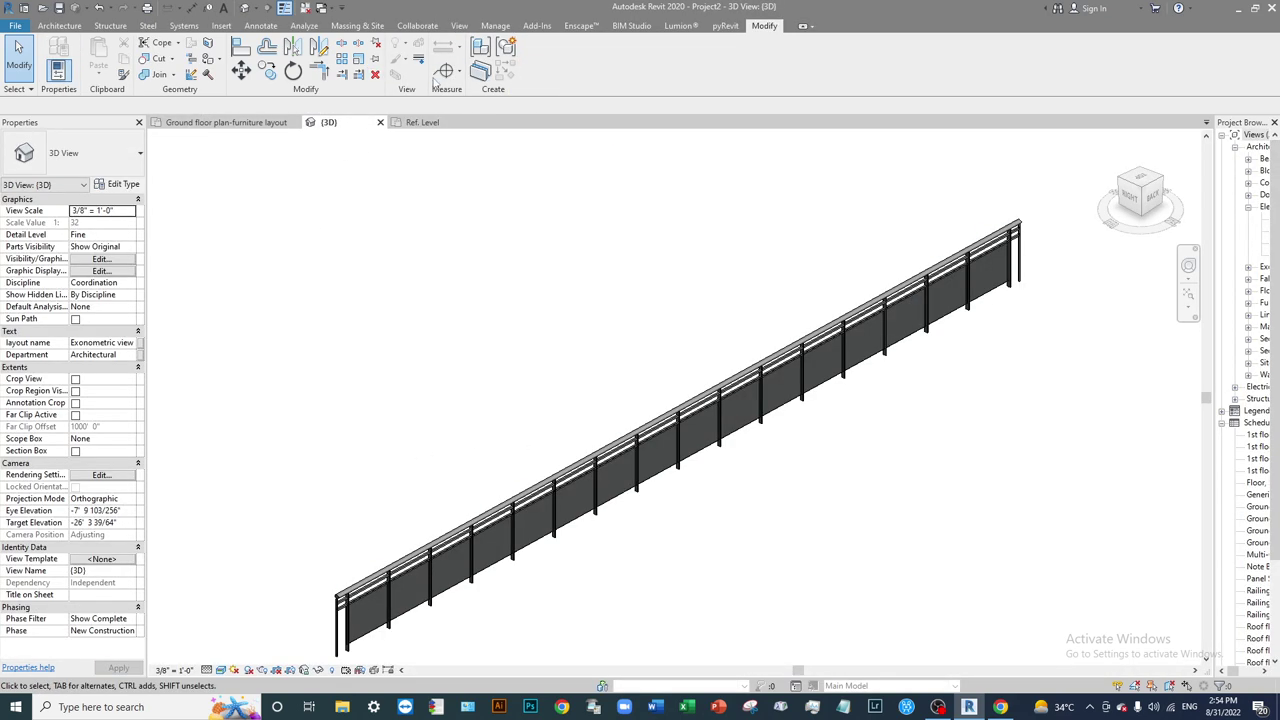
Load the railing profile family into the project and close the family.
left_click(406, 124)
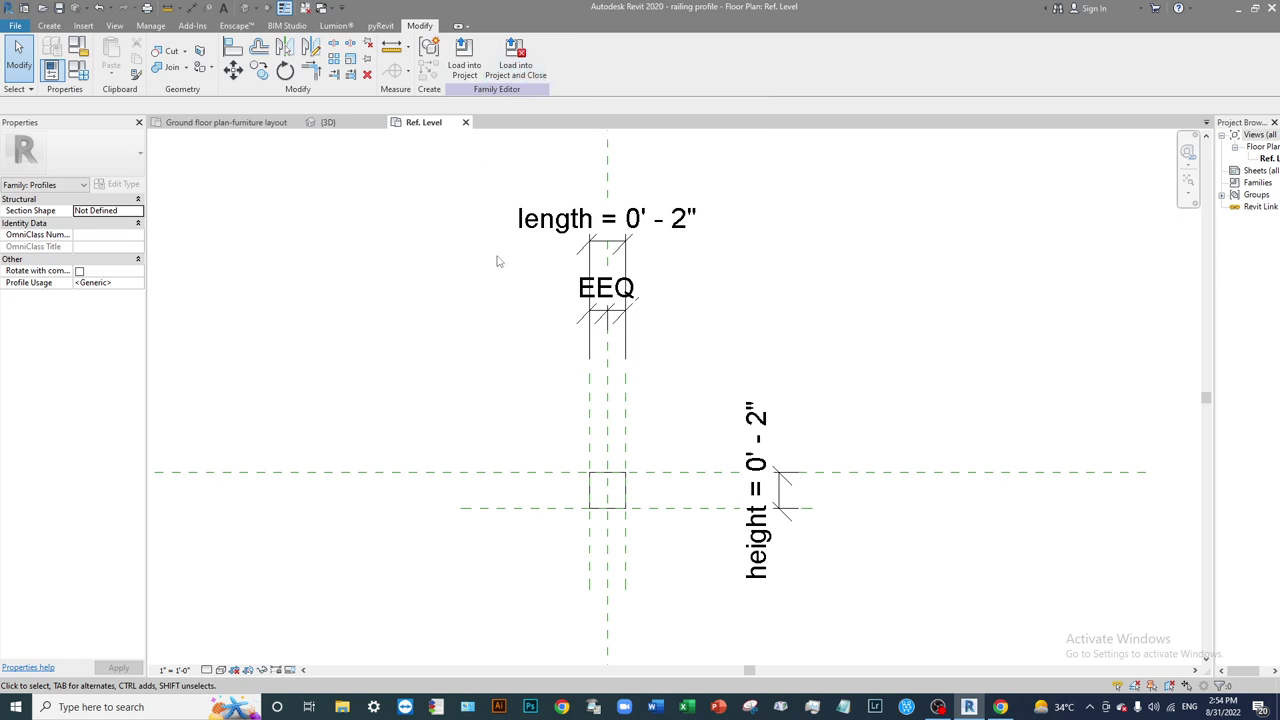
left_click(515, 60)
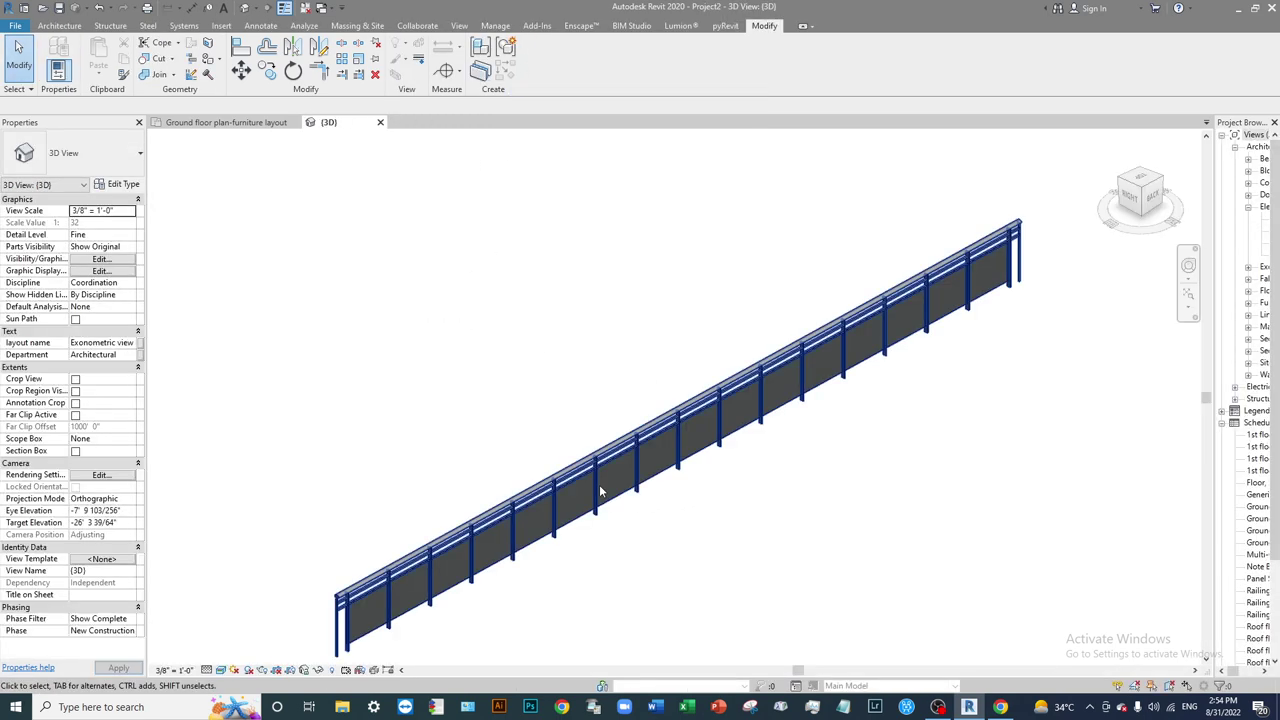
scroll(600, 490, "down", 4)
middle_click_drag(700, 433, 594, 621)
scroll(570, 505, "up", 2)
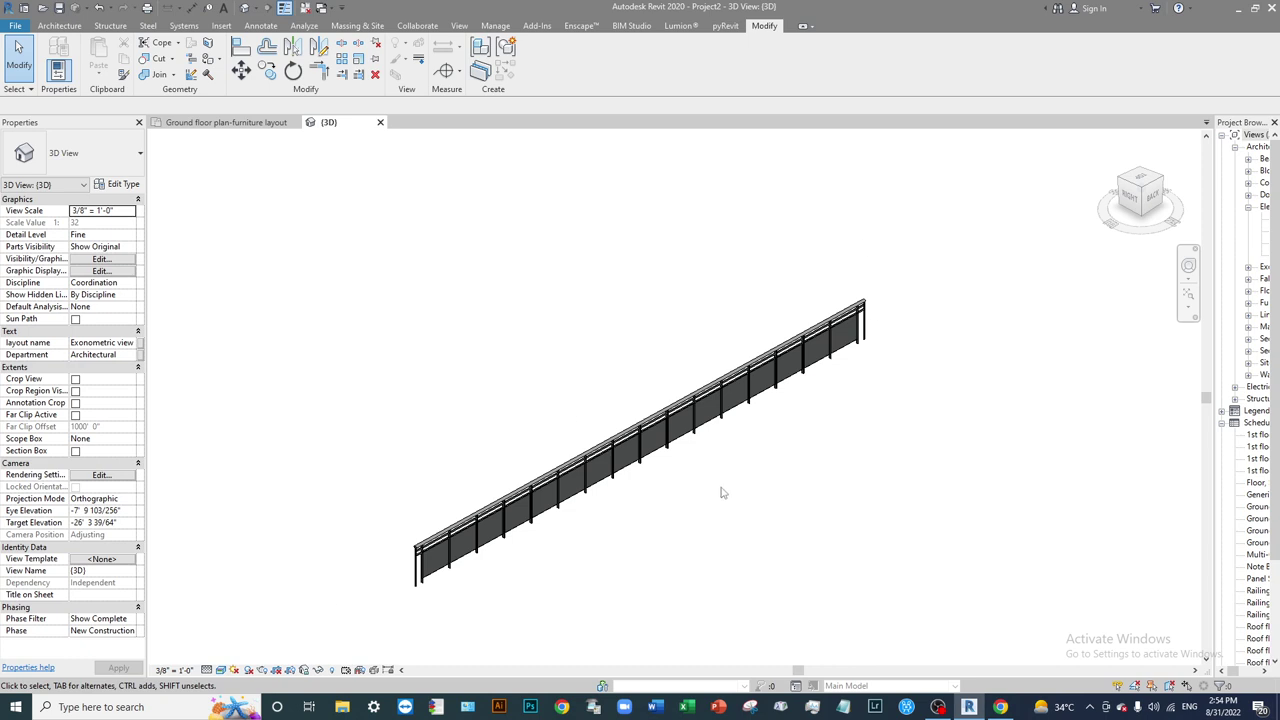
Pan and zoom around the Glass Panel - Bottom Fill railing in the 3D view.
mouse_move(781, 385)
middle_mouse_down()
mouse_move(707, 493)
mouse_move(794, 392)
middle_mouse_up()
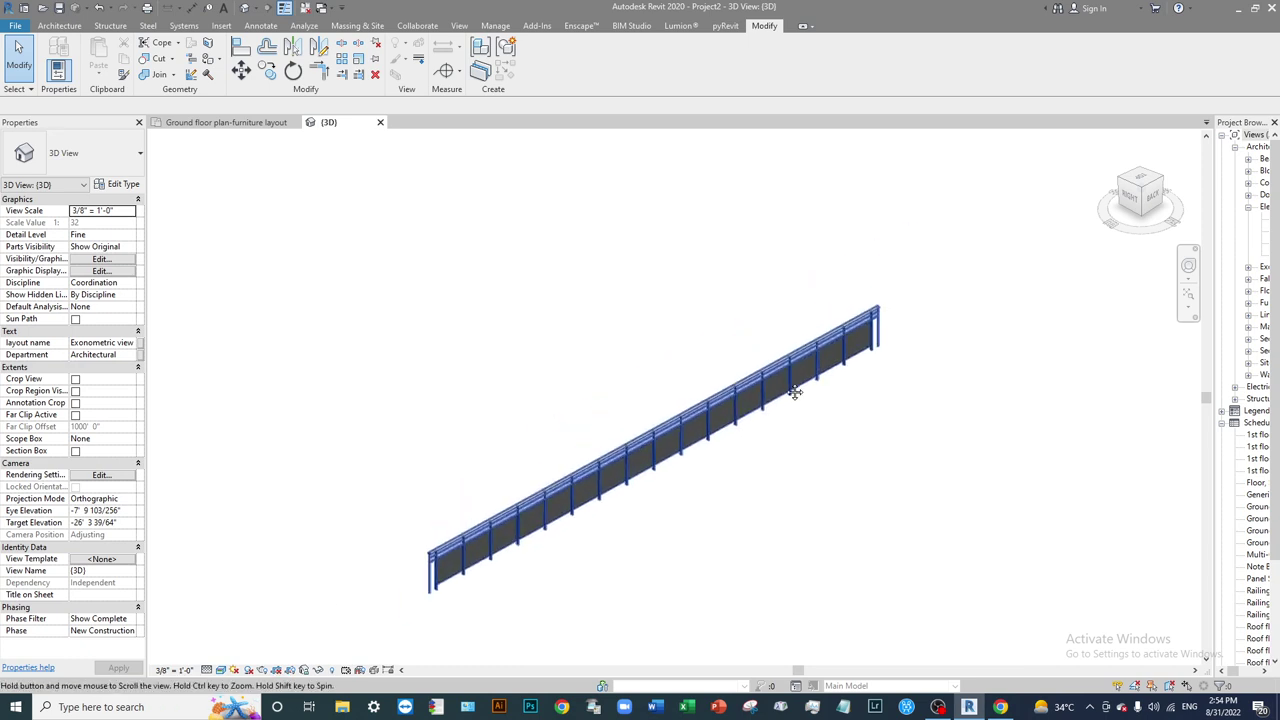
scroll(600, 513, "up", 4)
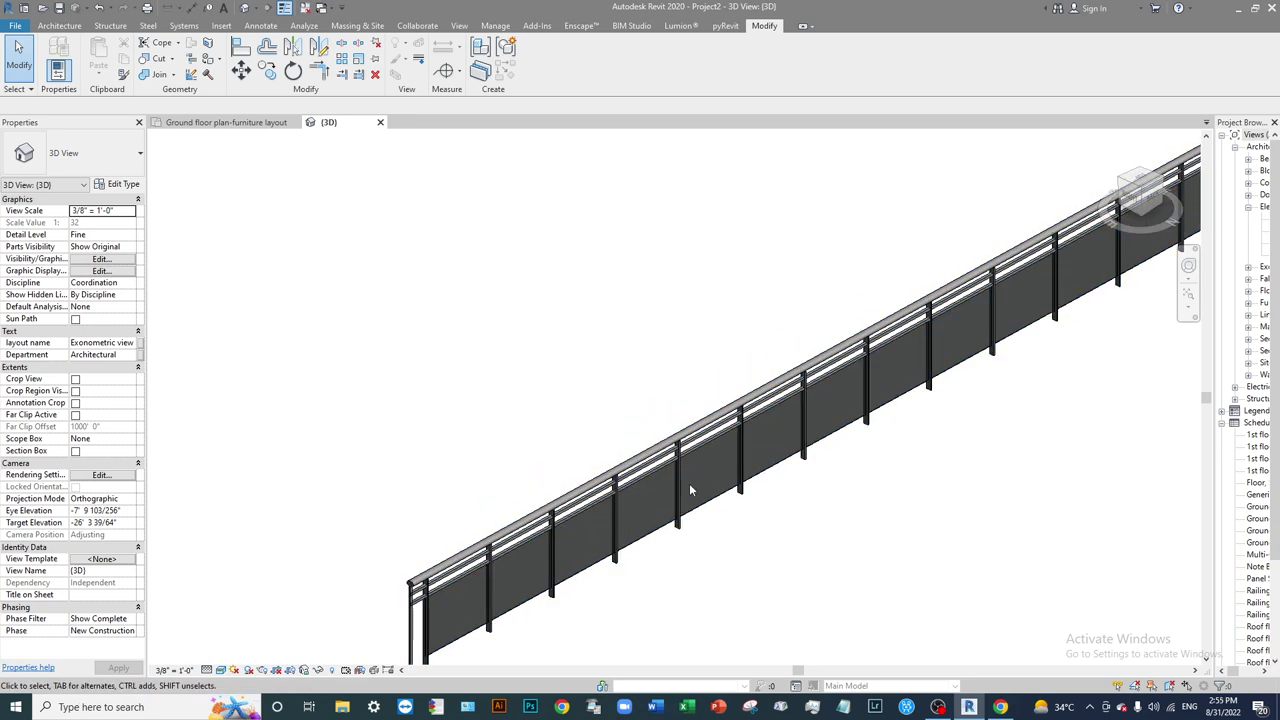
scroll(689, 490, "down", 3)
middle_click_drag(804, 386, 614, 491)
scroll(797, 363, "down", 2)
middle_click_drag(797, 363, 824, 383)
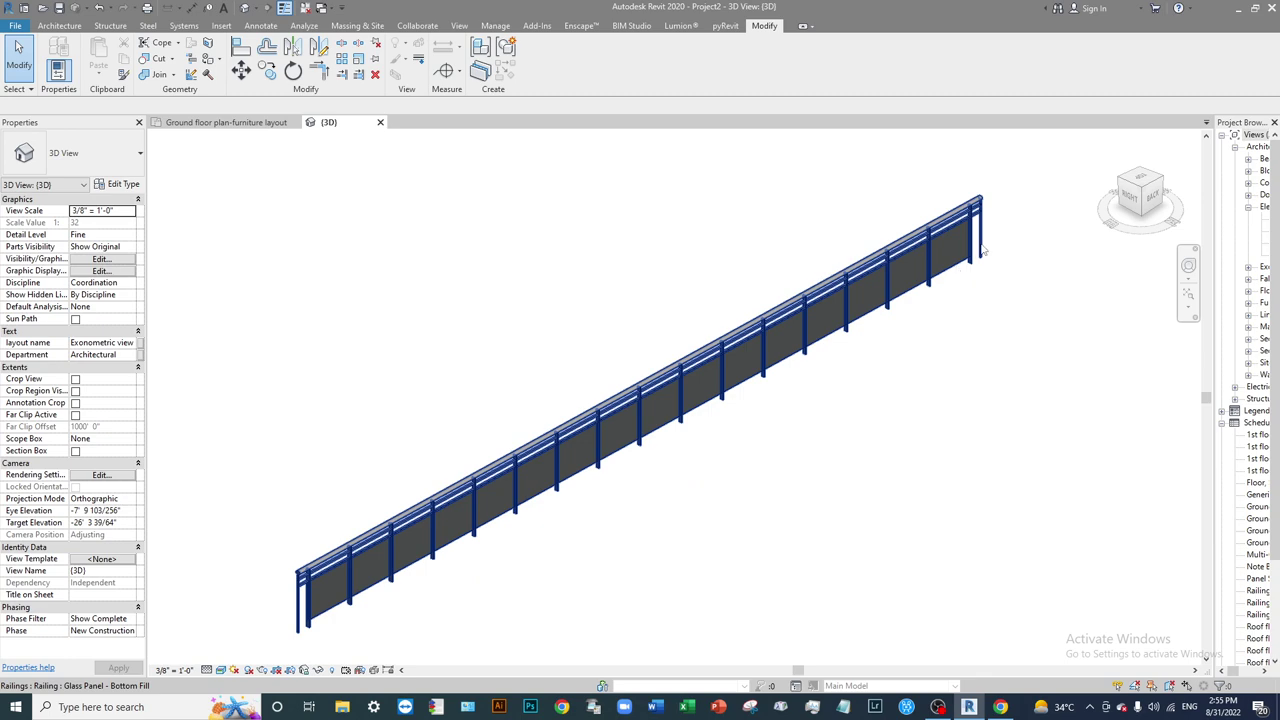
middle_click_drag(646, 491, 708, 466)
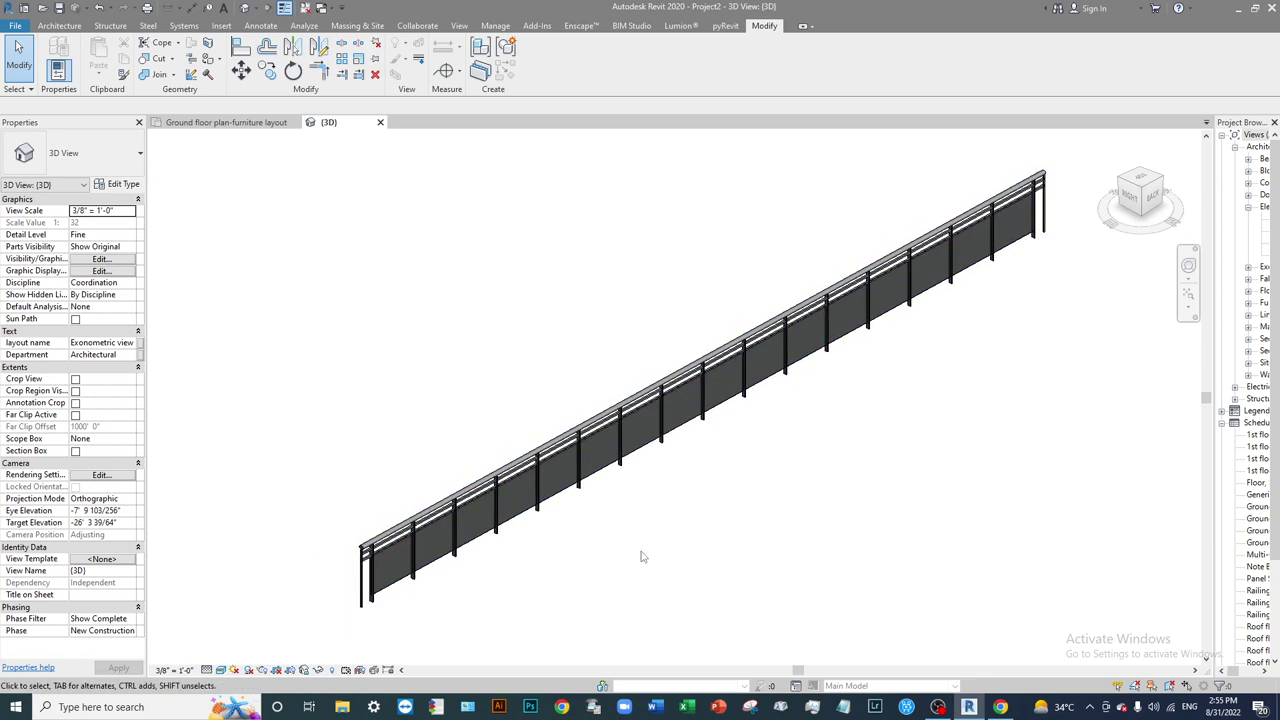
scroll(676, 449, "down", 3)
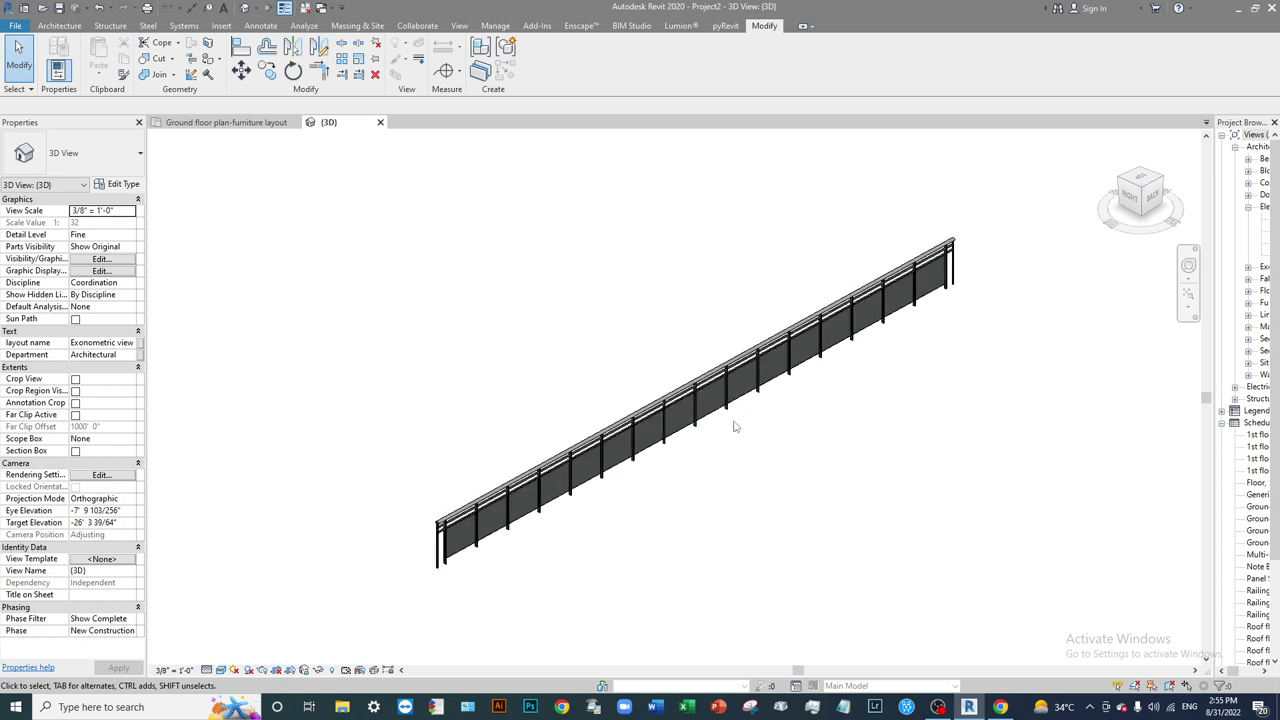
scroll(478, 545, "up", 3)
Duplicate the selected railing's Glass Panel - Bottom Fill type as 'glass rail'.
left_click(440, 479)
scroll(440, 479, "down", 2)
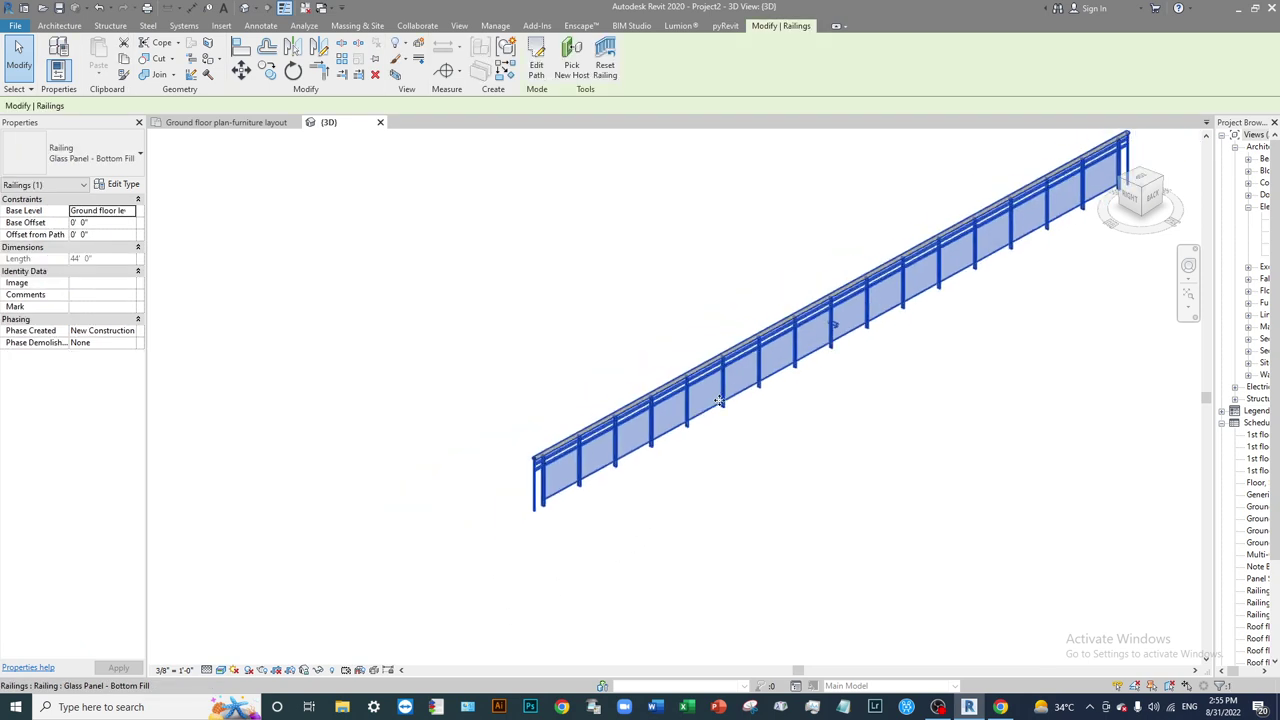
middle_click_drag(756, 305, 706, 417)
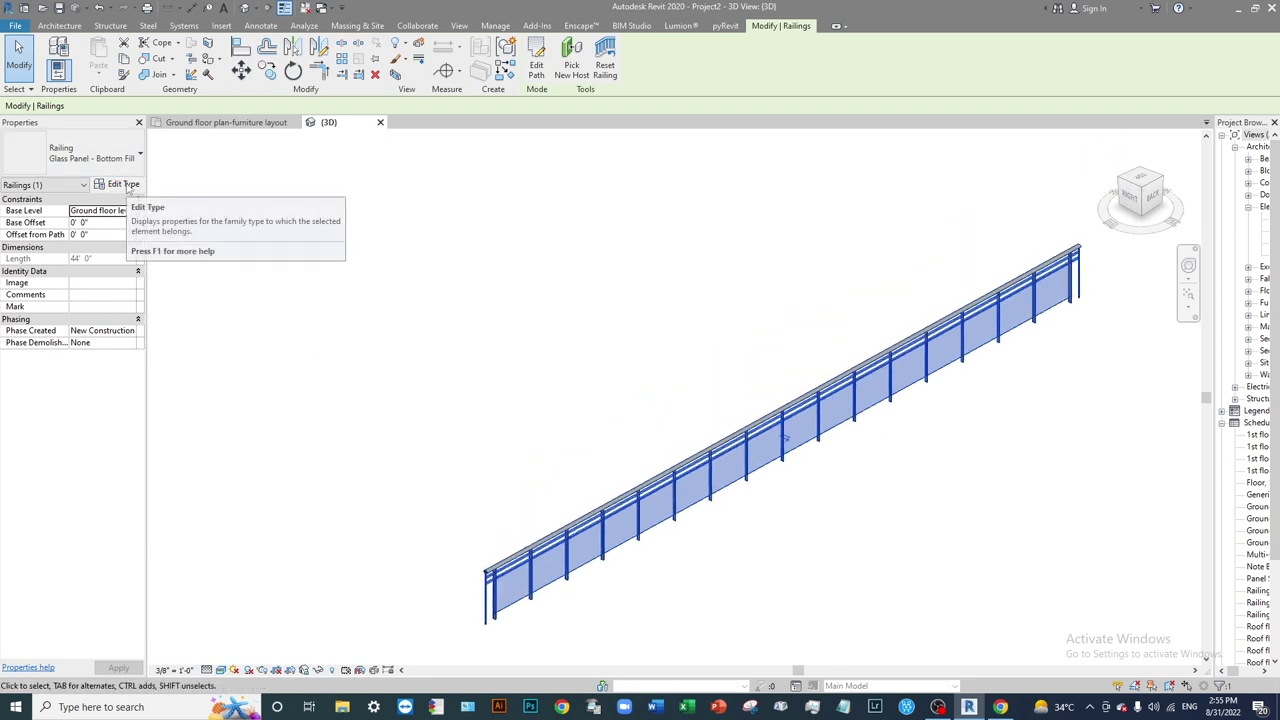
left_click(127, 187)
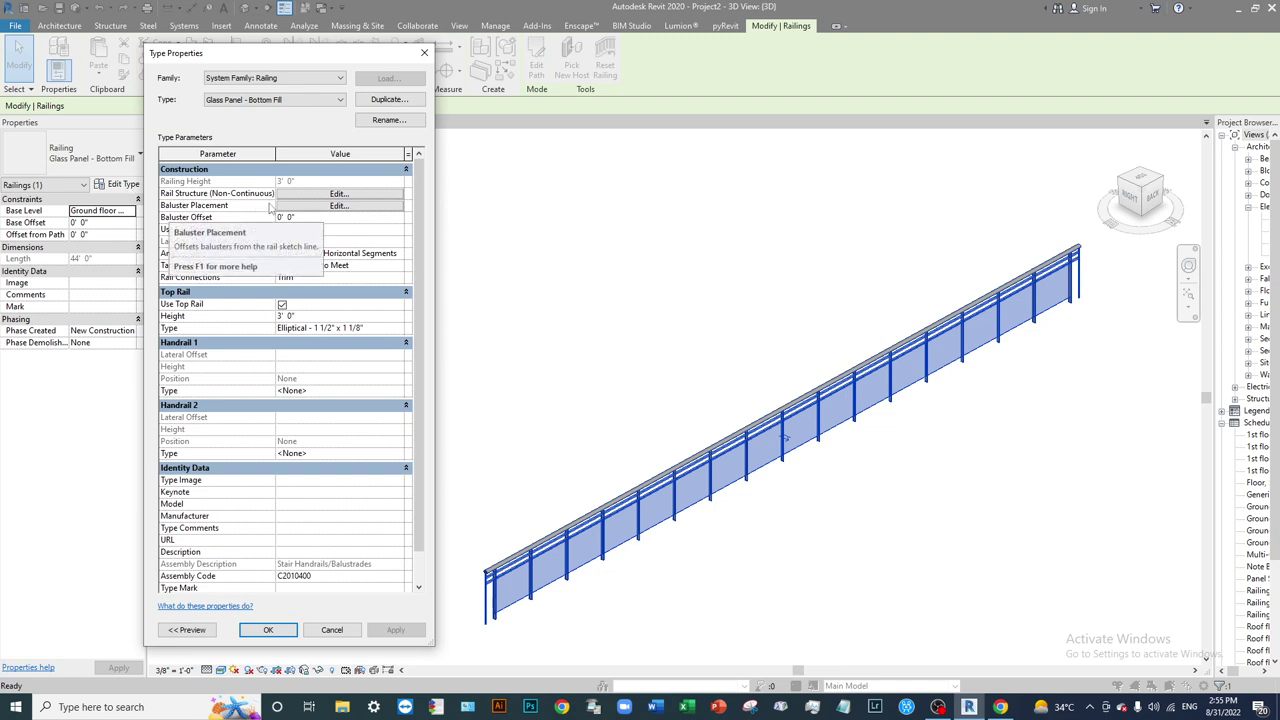
left_click(384, 102)
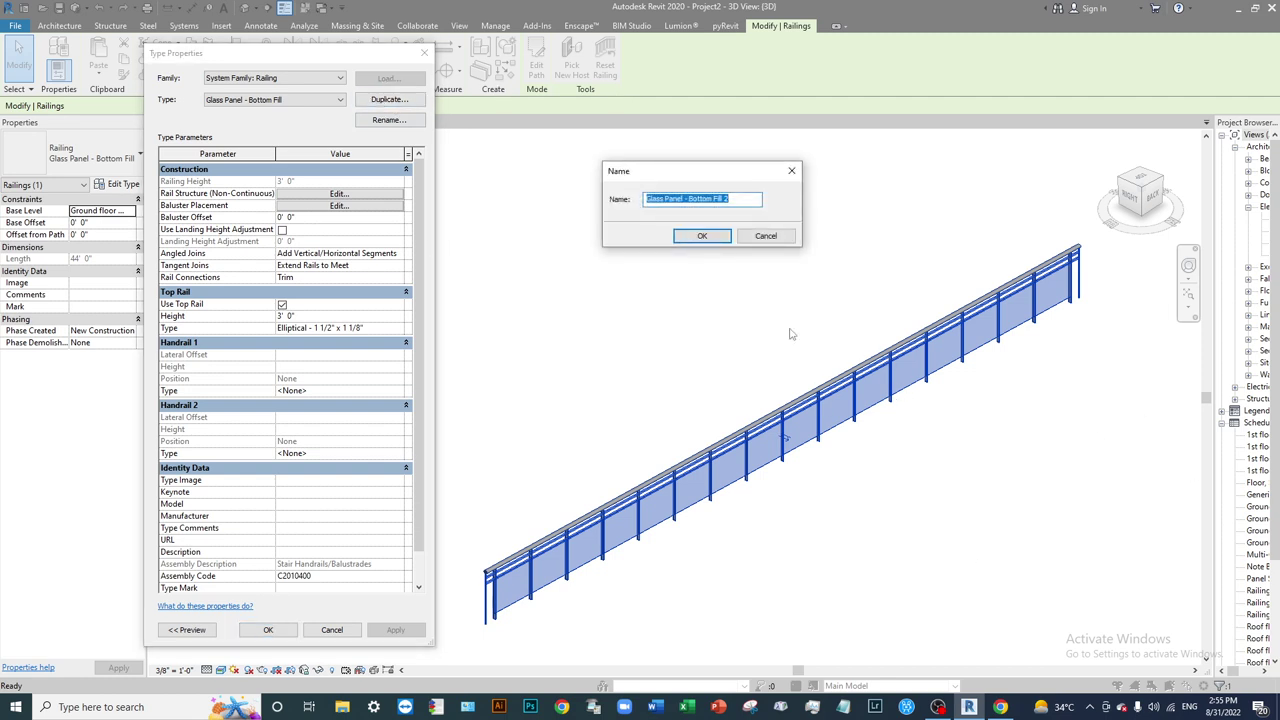
type("glass rail")
left_click(701, 236)
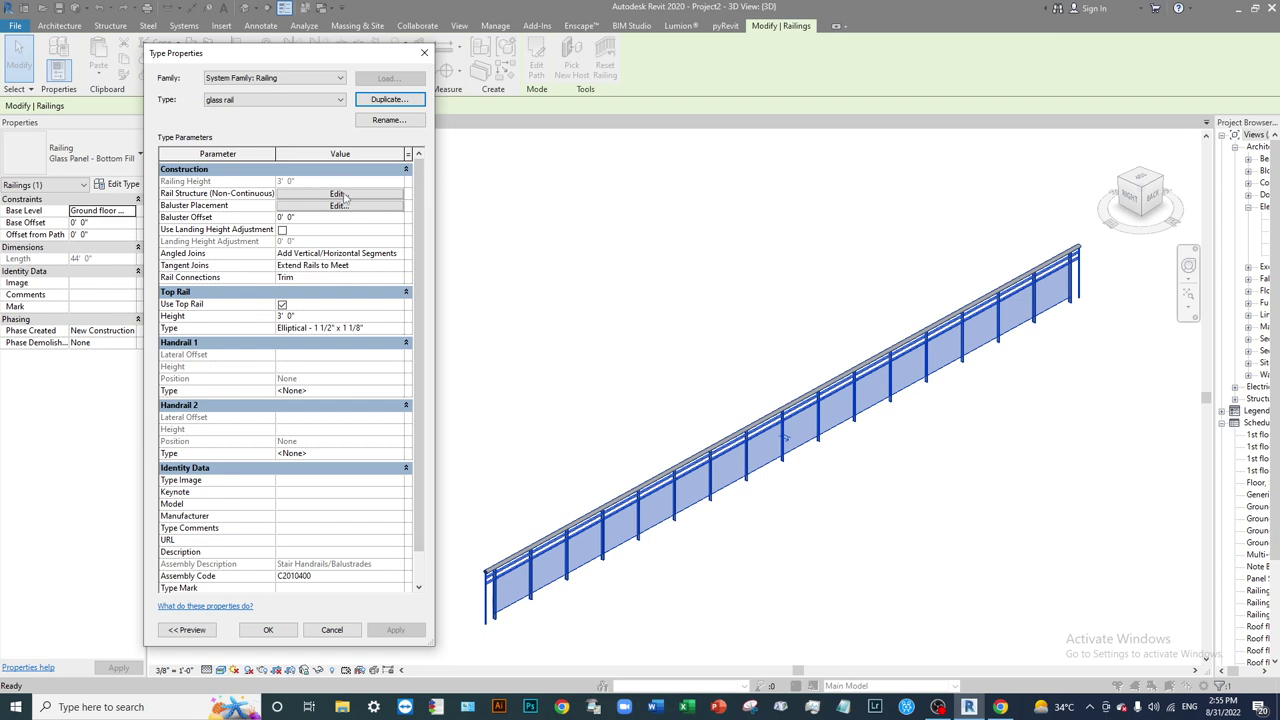
Delete Rail 2 from the glass rail type's non-continuous rails, leaving only Rail 1.
left_click(340, 194)
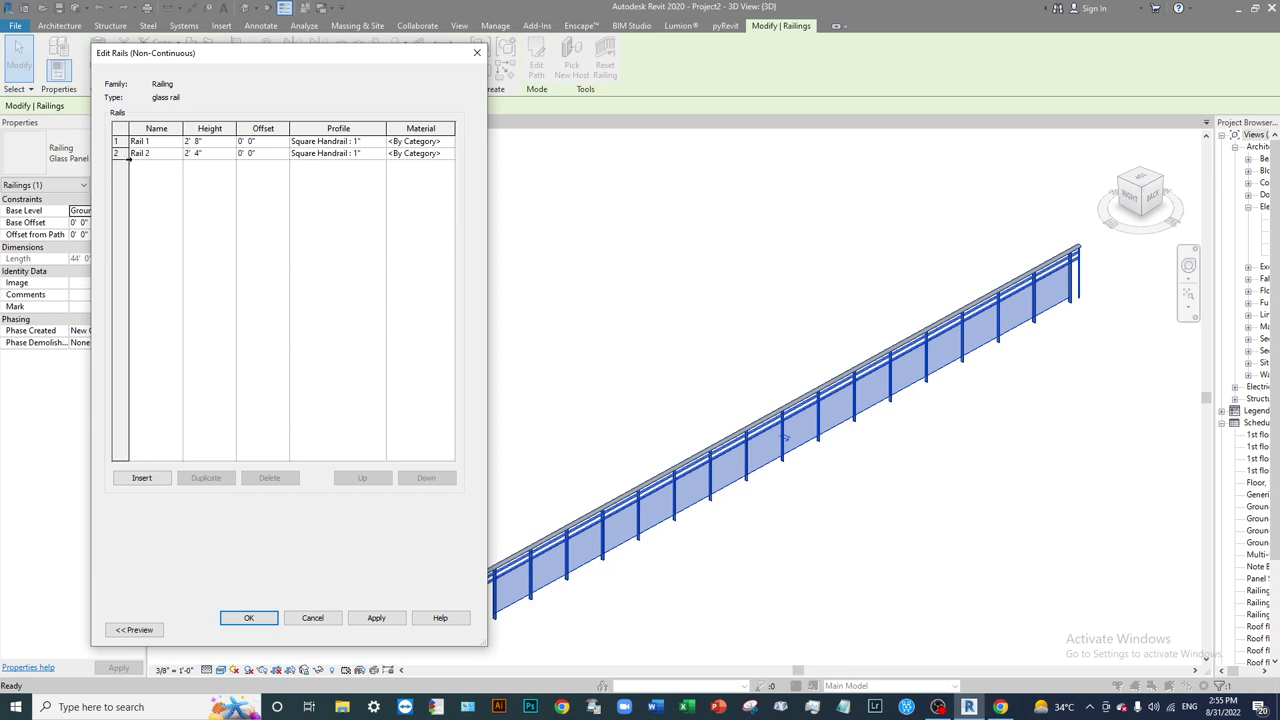
left_click(118, 154)
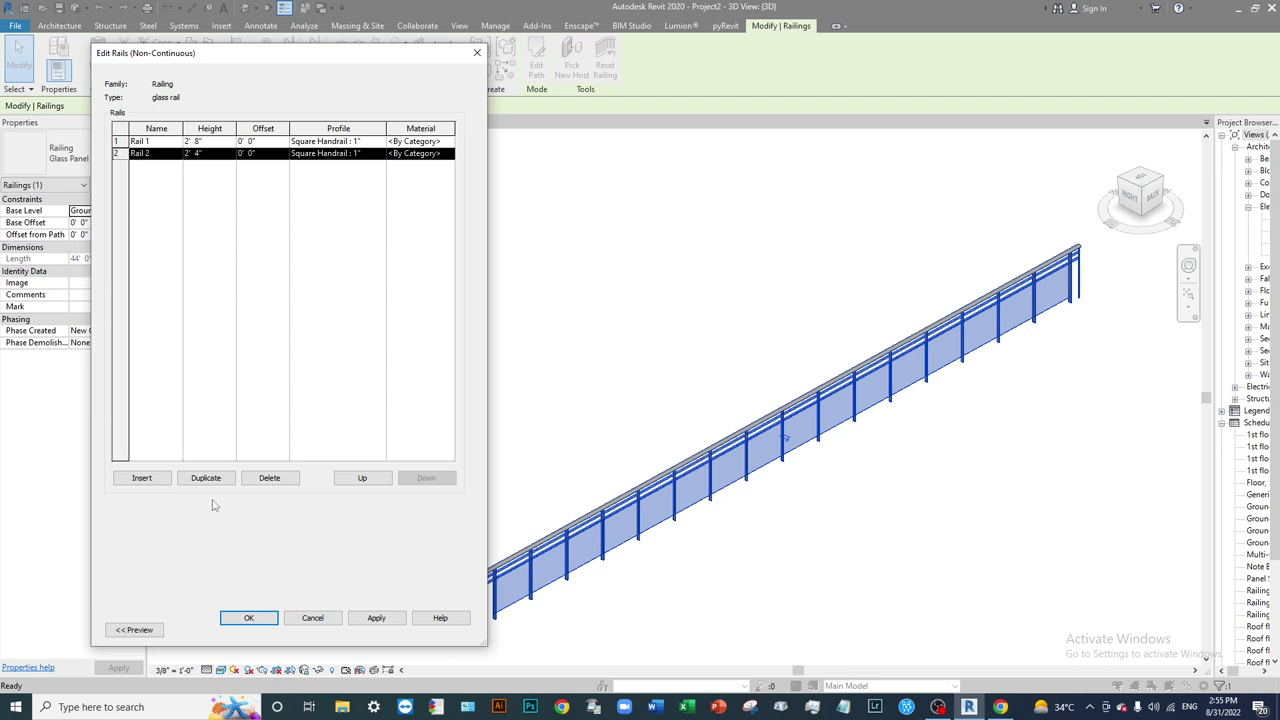
left_click(266, 478)
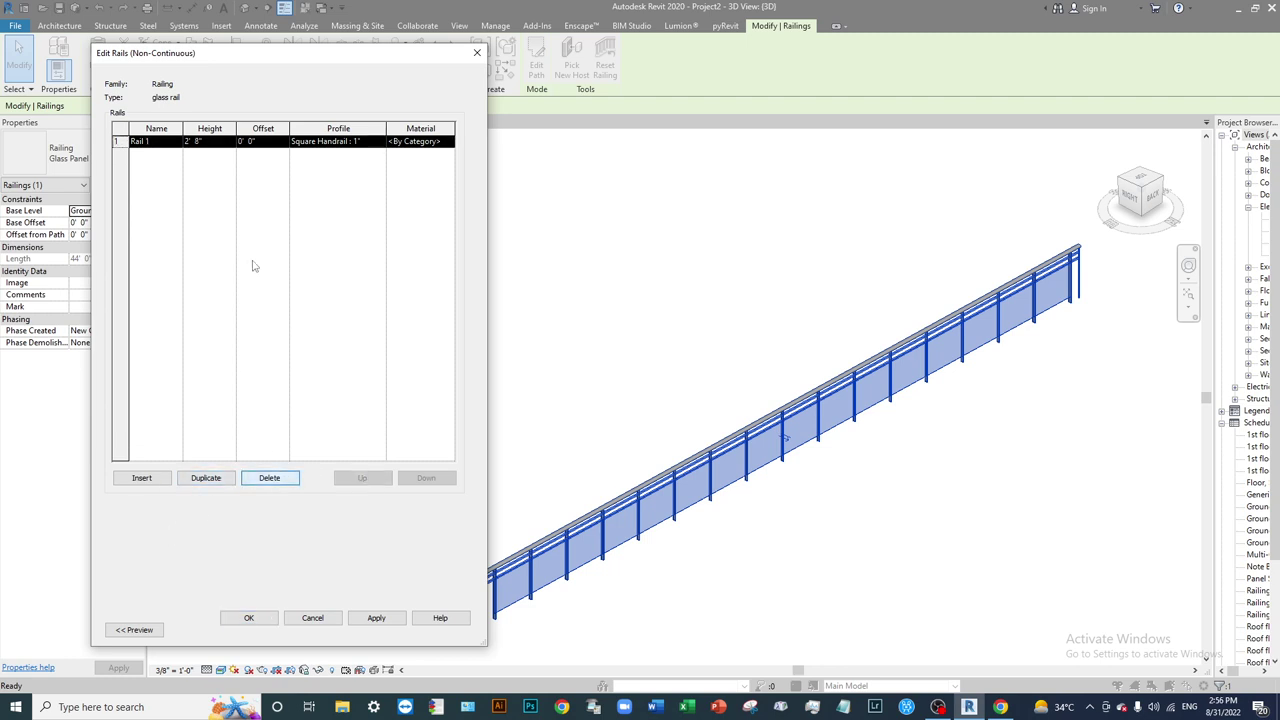
left_click(377, 620)
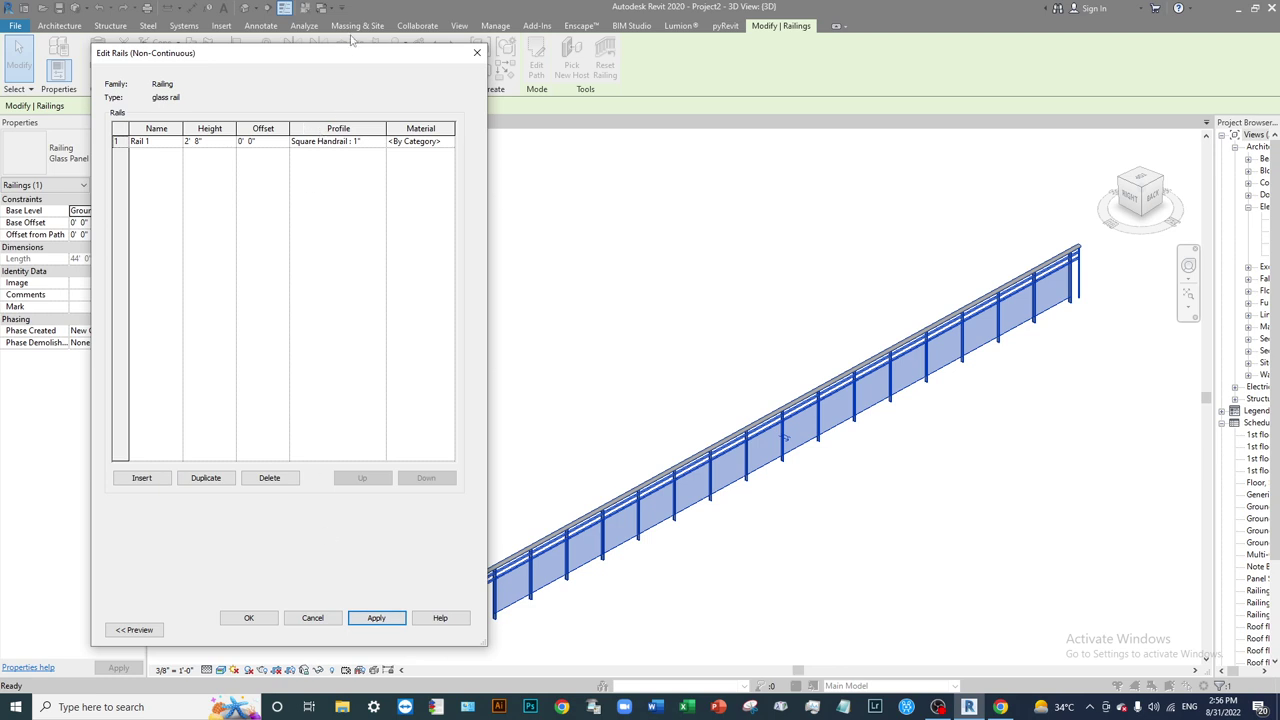
left_click_drag(364, 48, 645, 89)
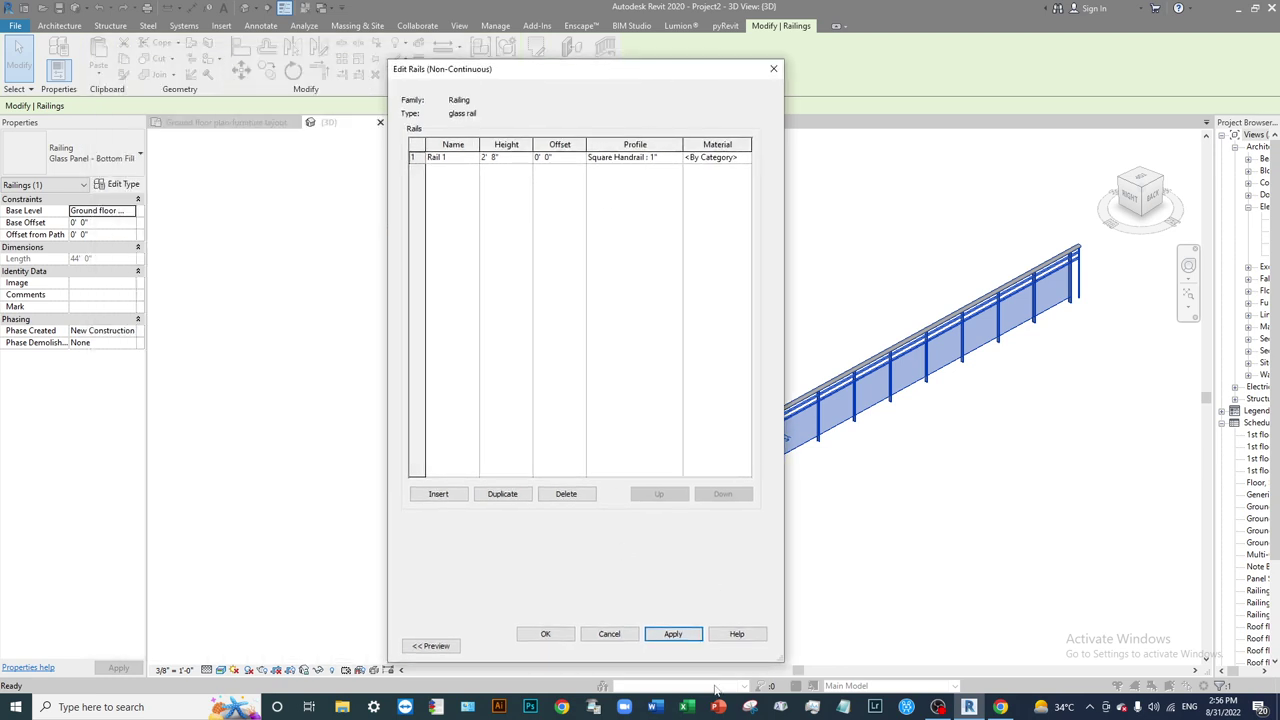
left_click(541, 634)
Show the railing type's 3D preview, orbit it, and widen the dialog.
left_click(484, 646)
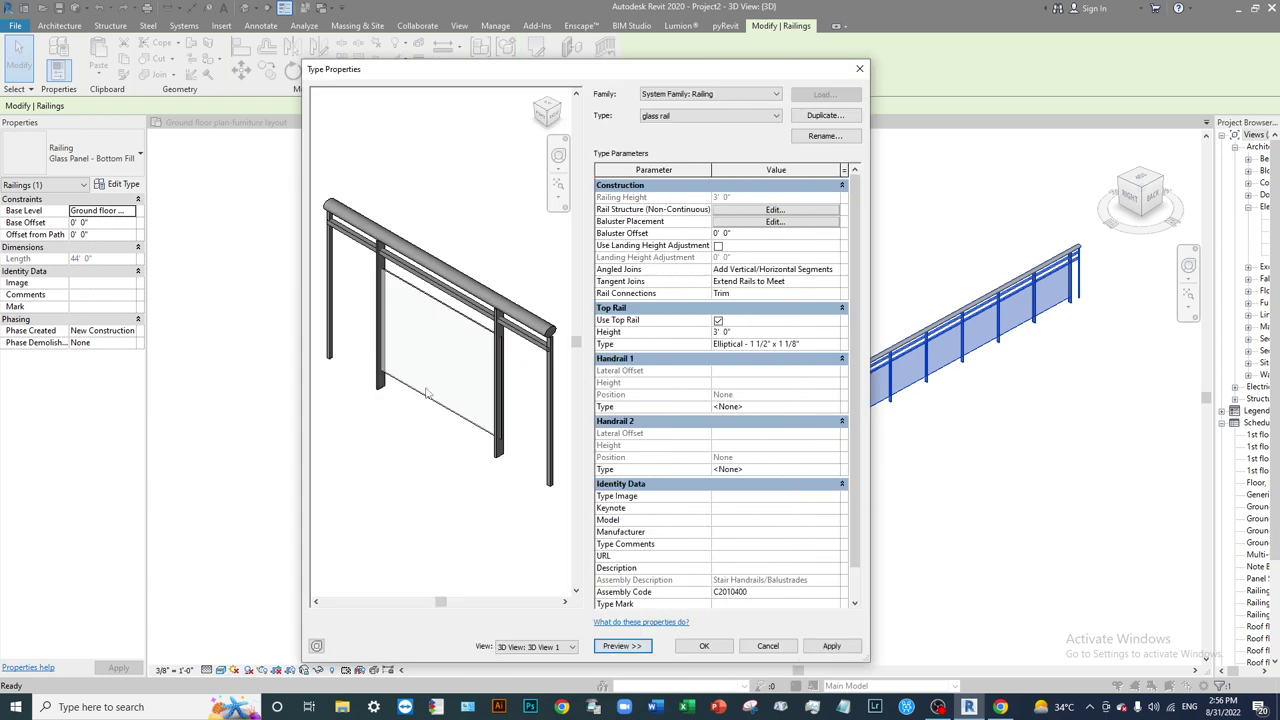
middle_click_drag(438, 396, 450, 404, "shift")
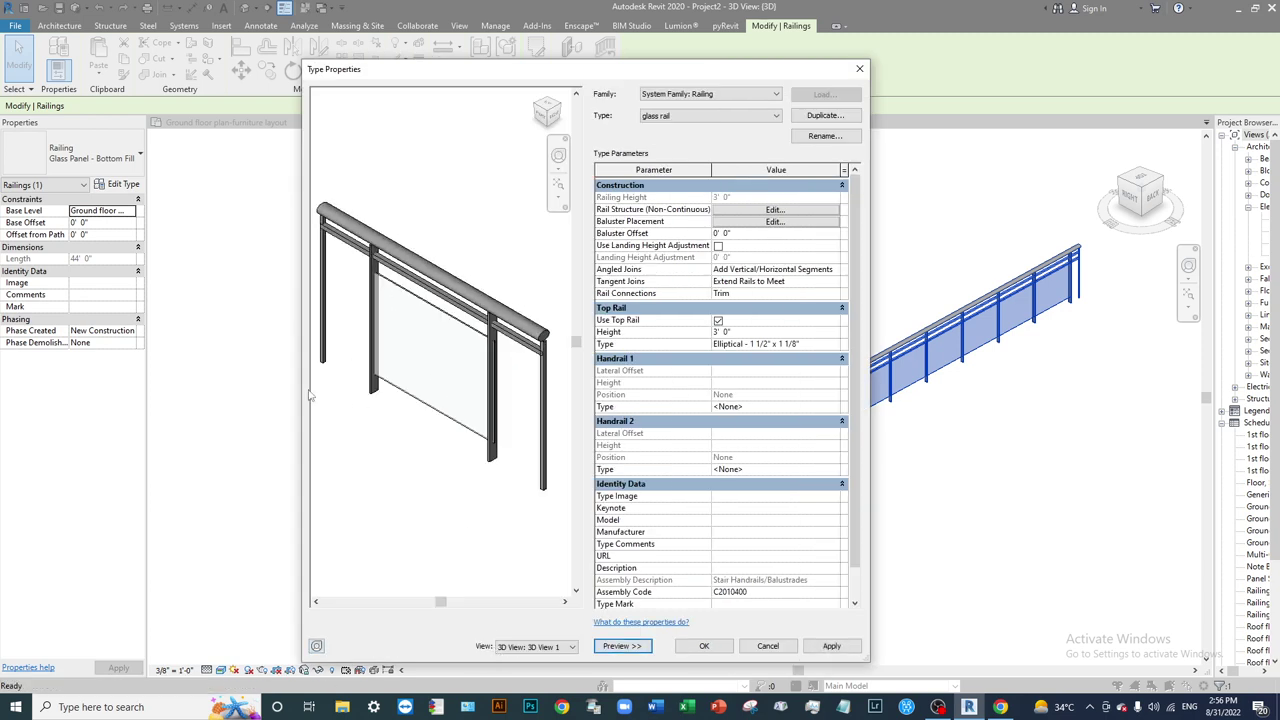
left_click_drag(298, 383, 209, 384)
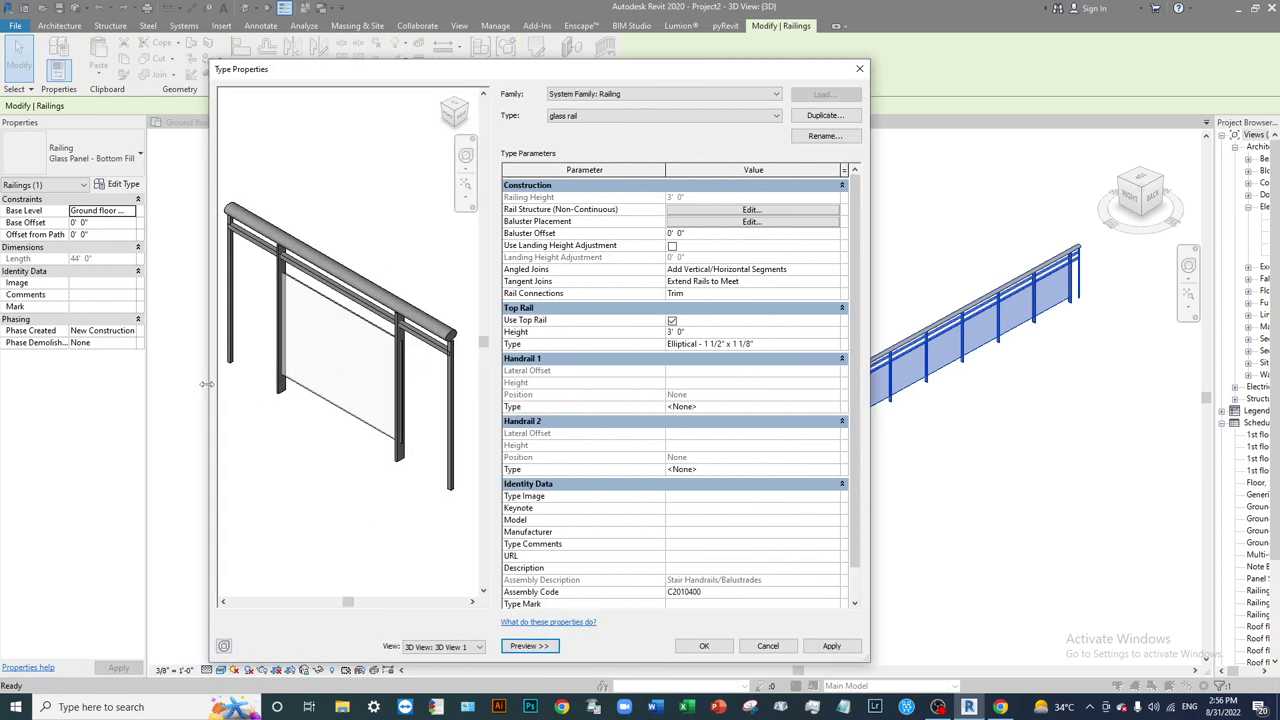
Delete the Steel Flat baluster row from the glass rail's Main pattern, keeping the glass panel.
left_click(750, 222)
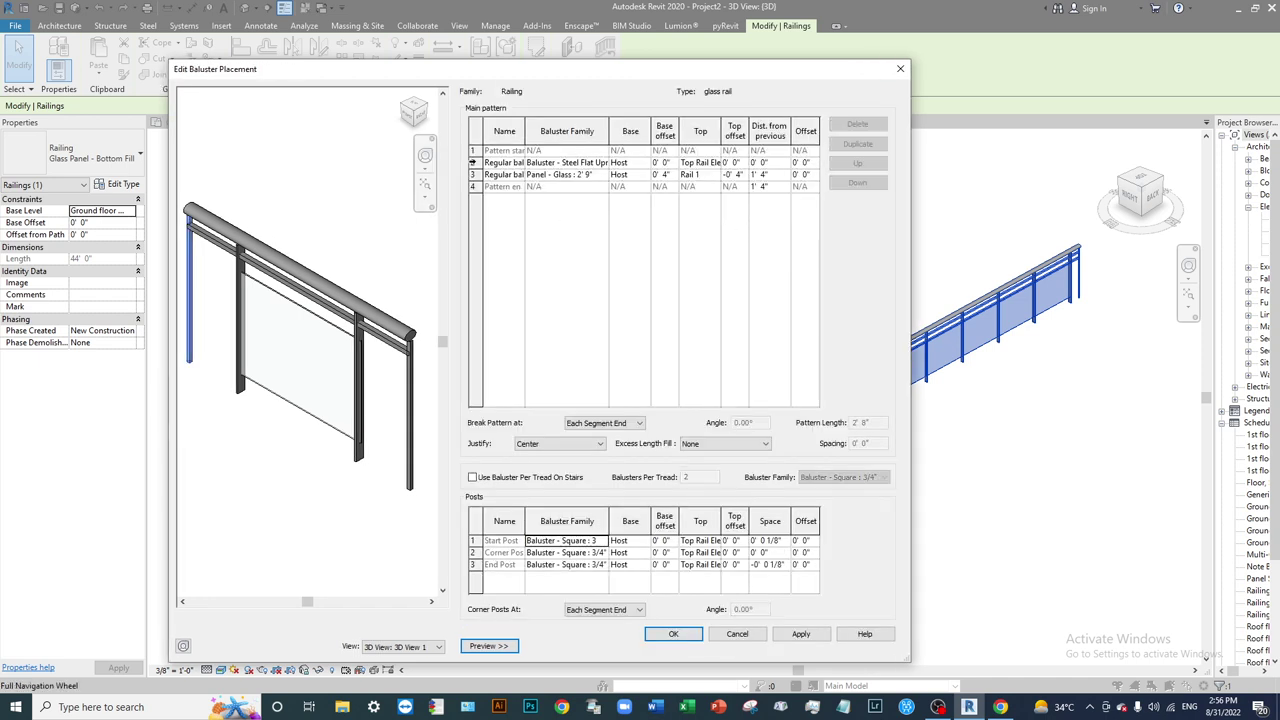
left_click(473, 162)
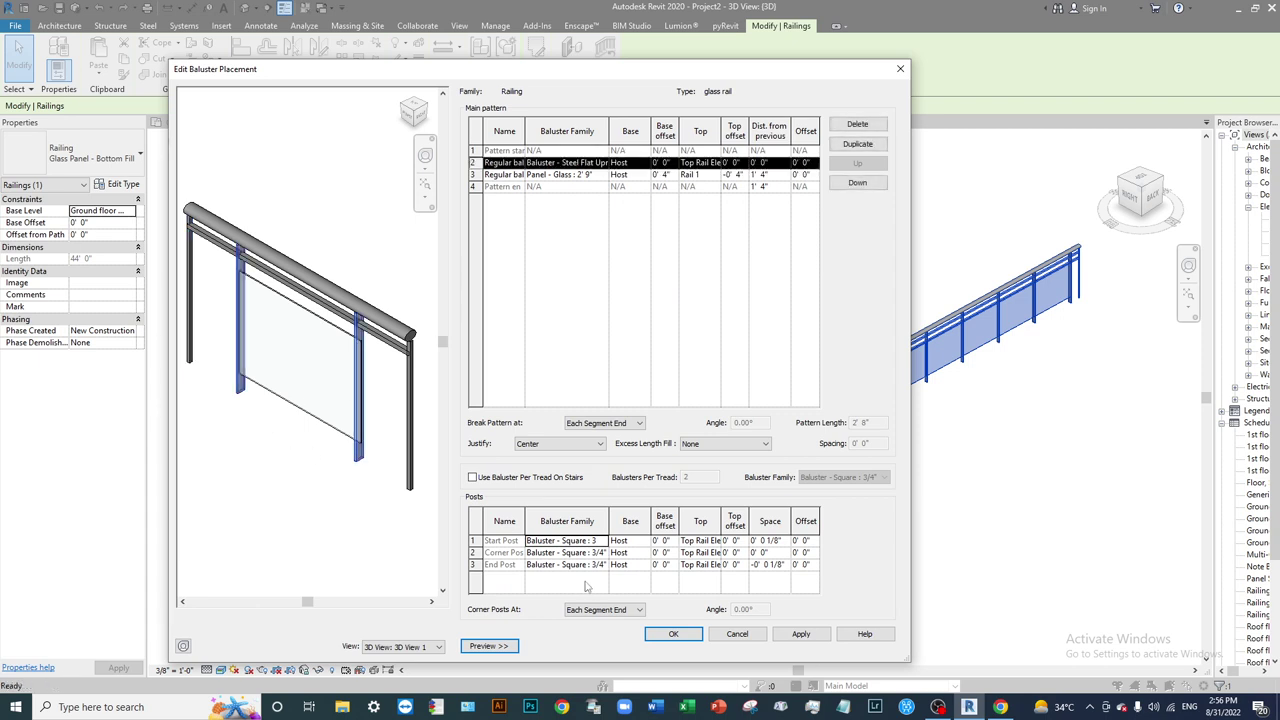
left_click(874, 126)
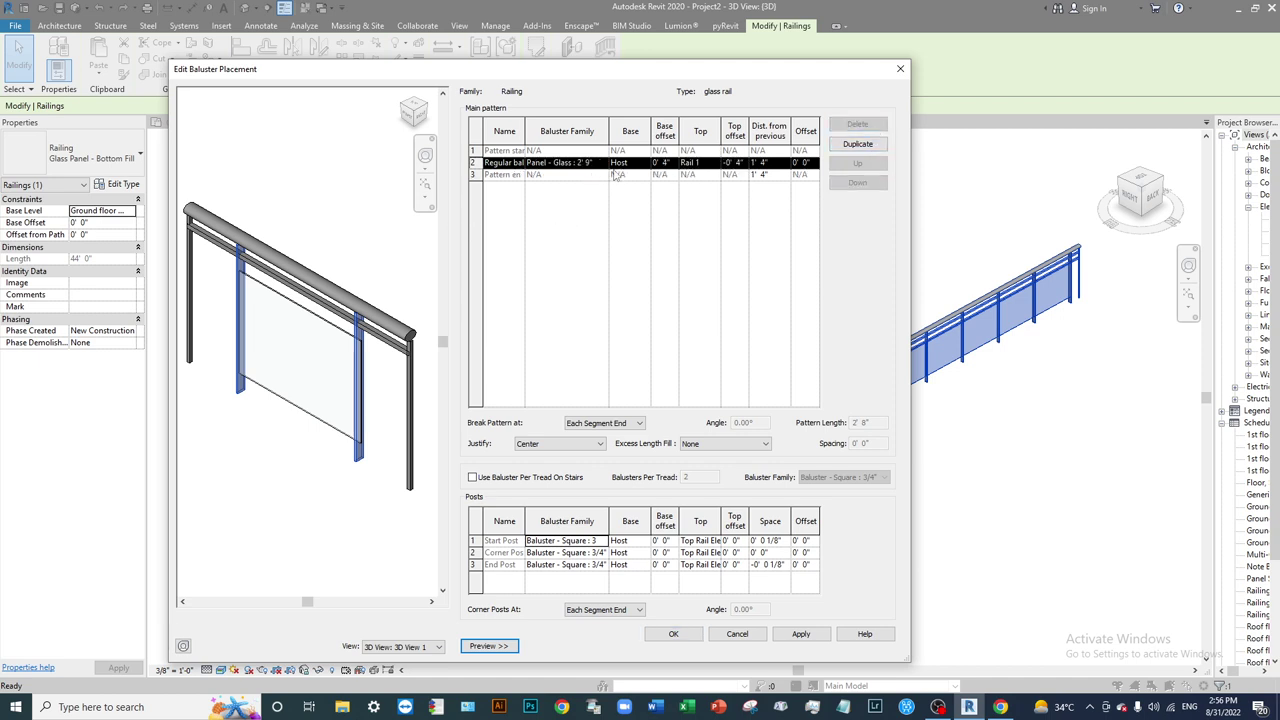
left_click(563, 162)
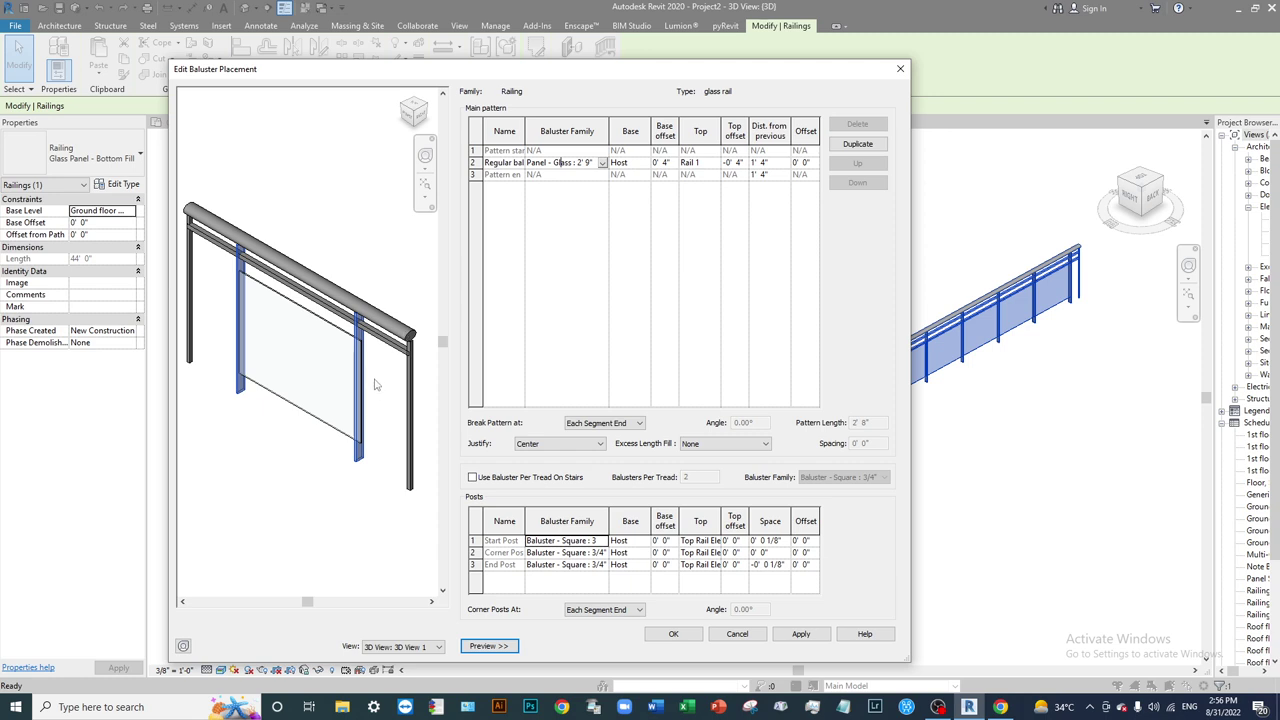
scroll(274, 406, "down", 1)
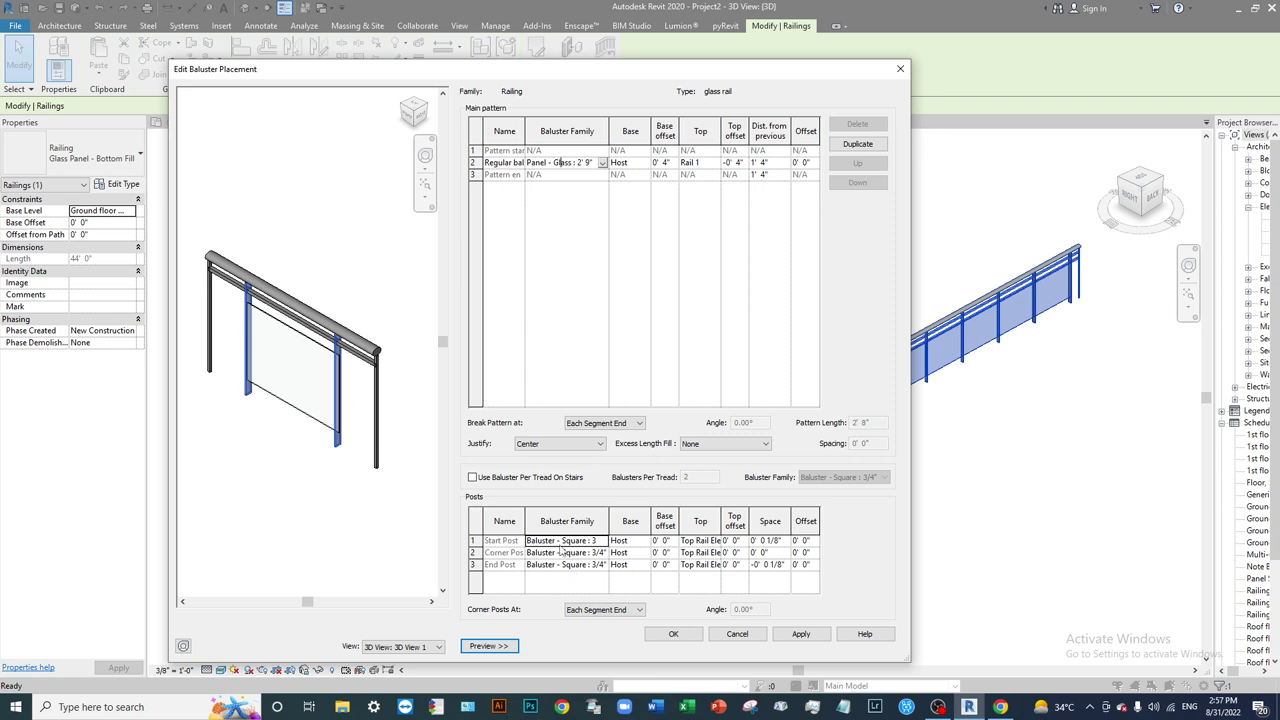
Set the Start, Corner and End posts to None, apply, and confirm.
left_click(491, 555)
left_click(474, 541)
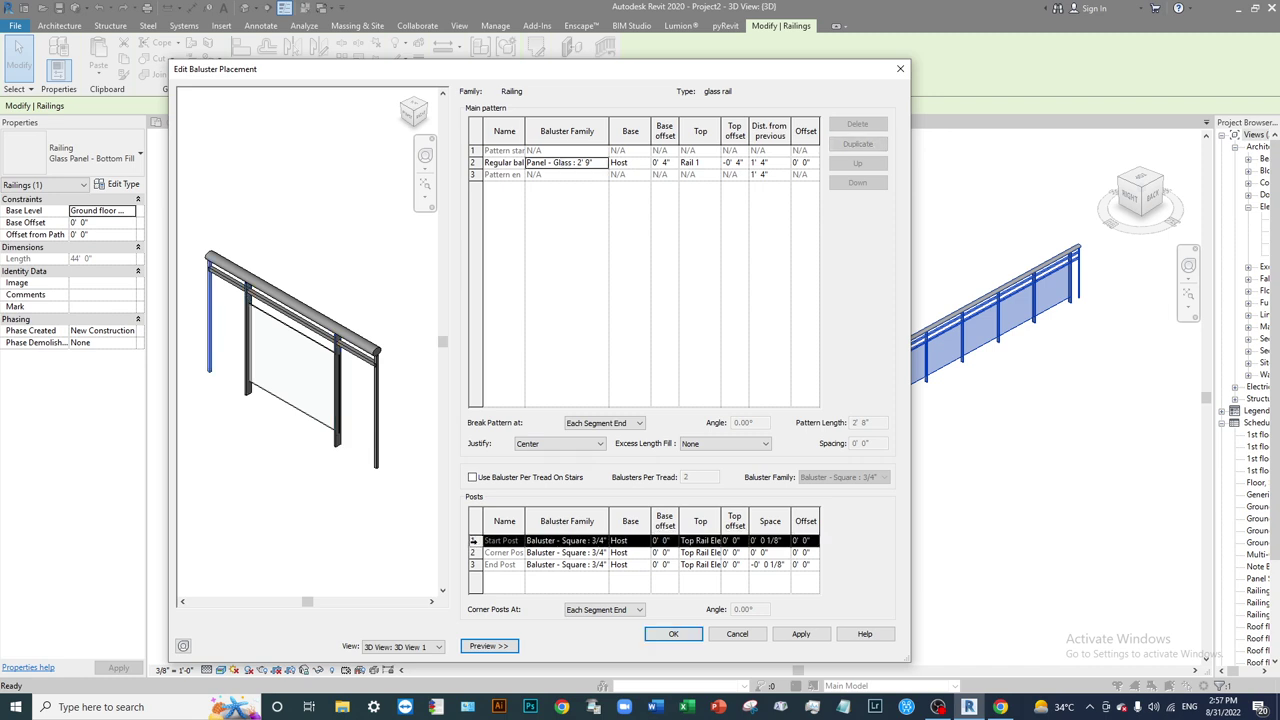
left_click(603, 541)
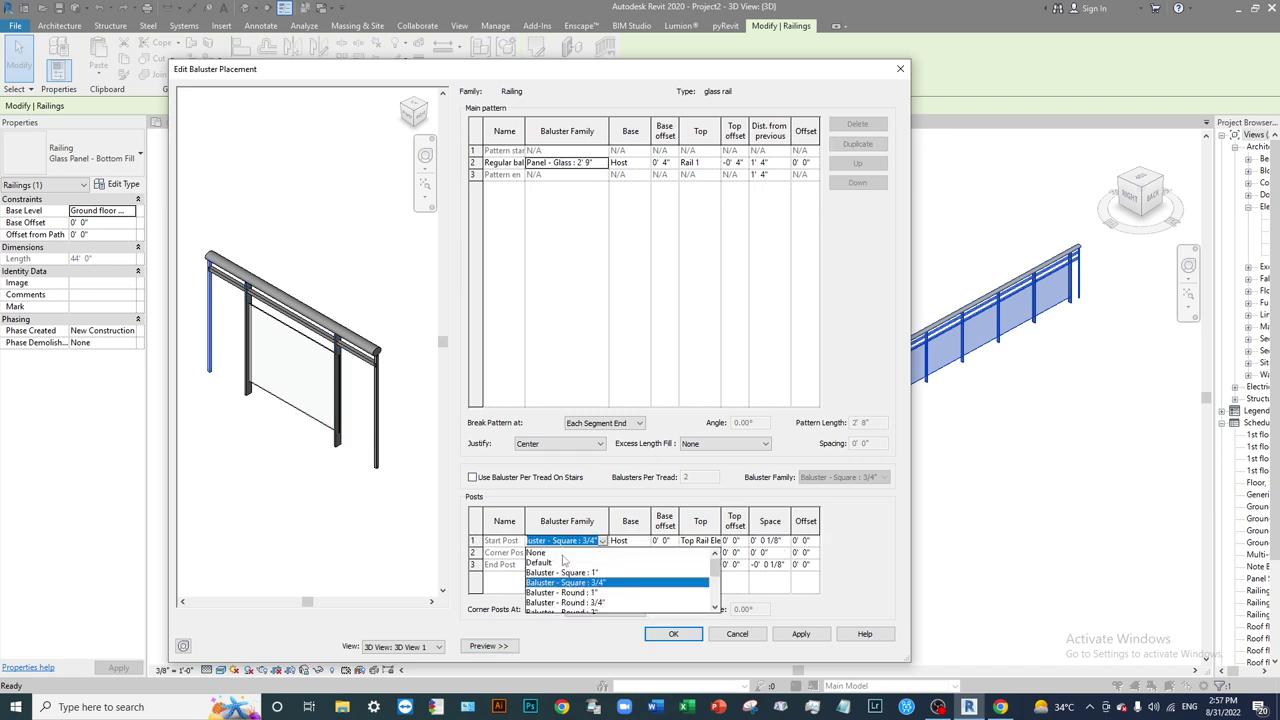
left_click(561, 553)
left_click(603, 553)
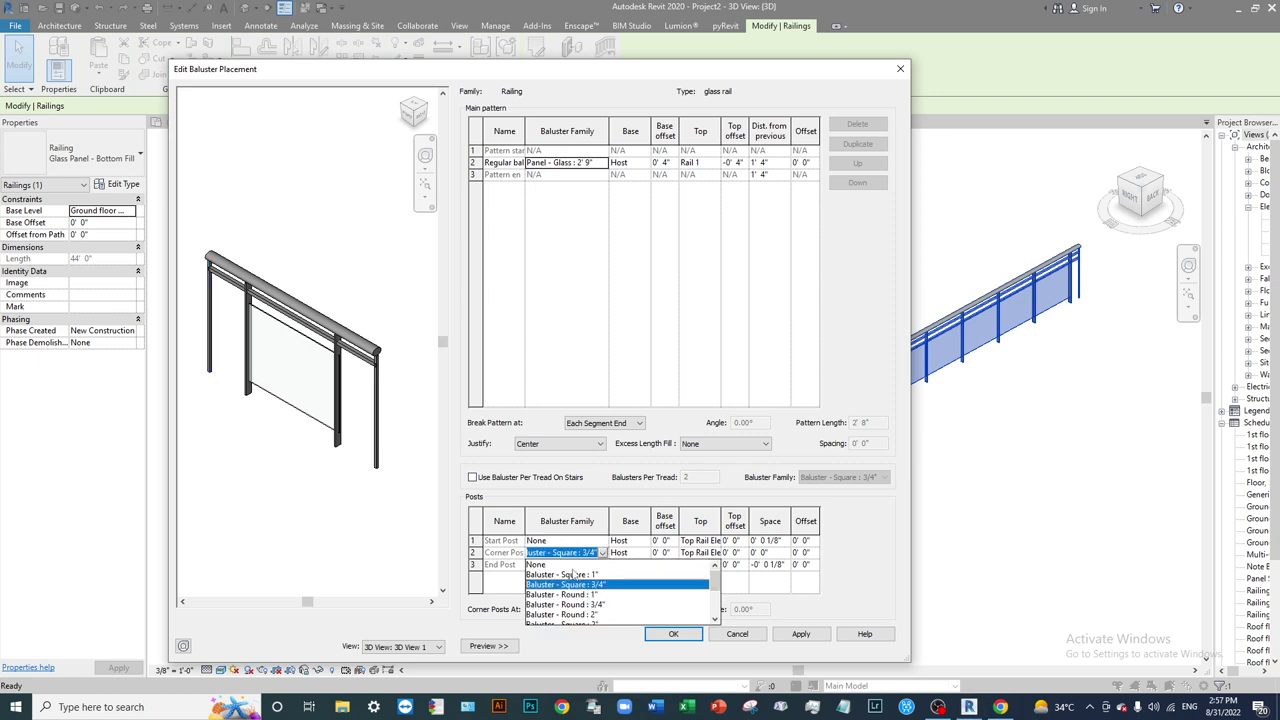
left_click(561, 566)
left_click(603, 565)
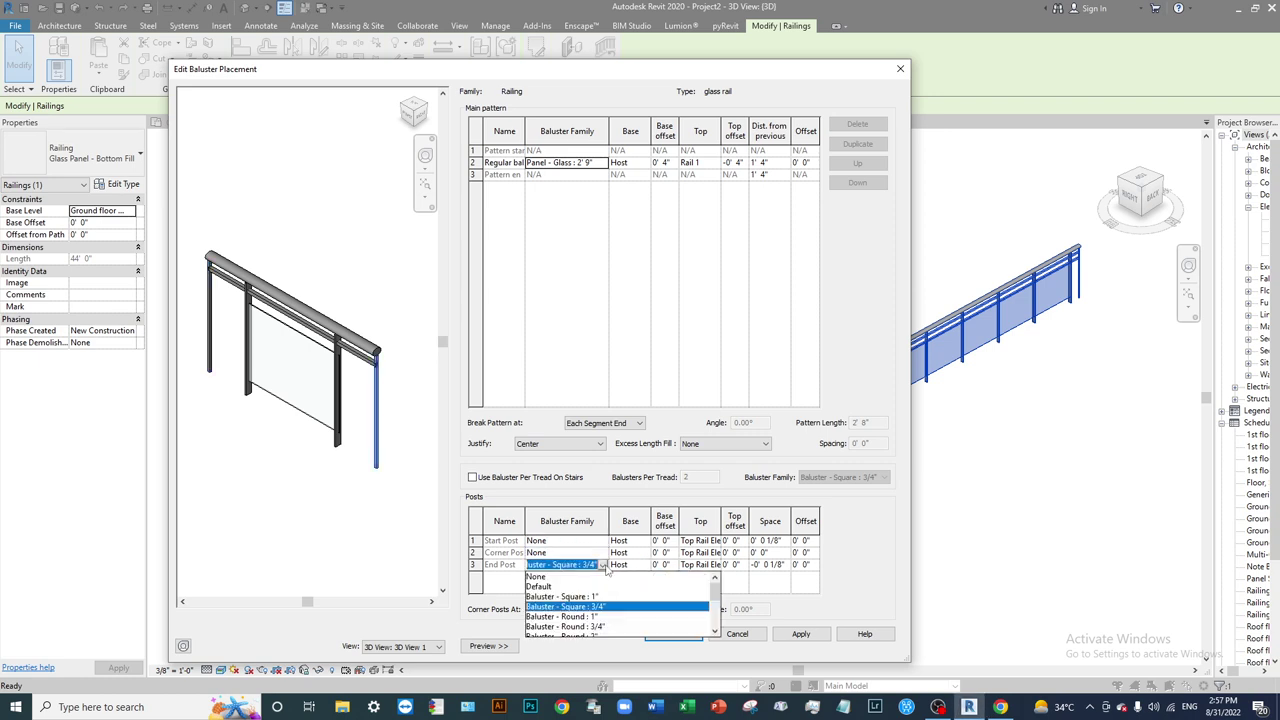
left_click(559, 578)
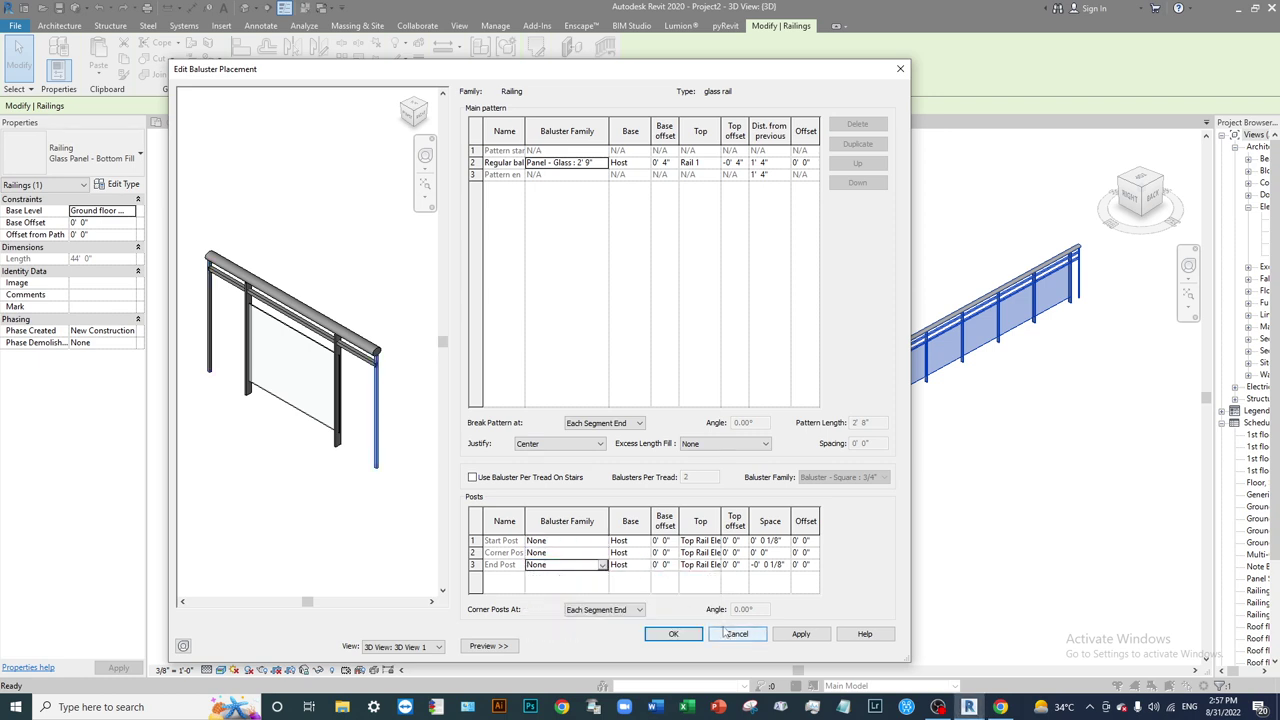
left_click(801, 634)
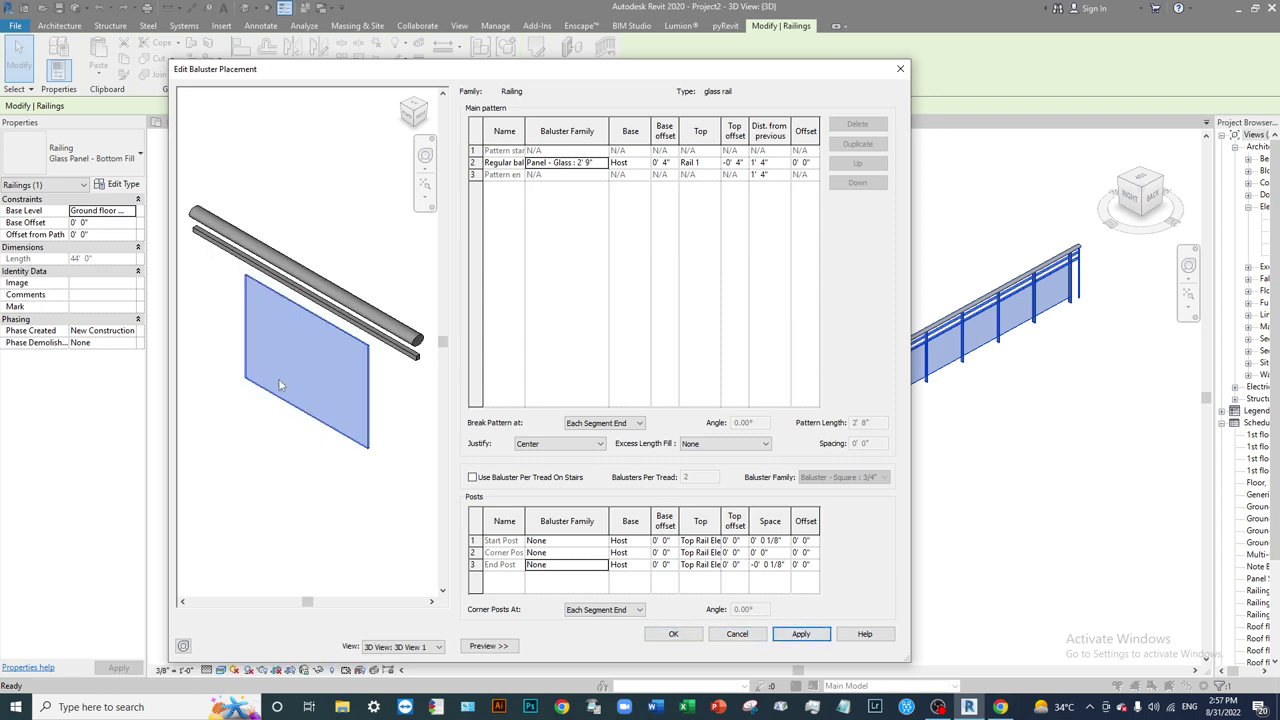
left_click(674, 635)
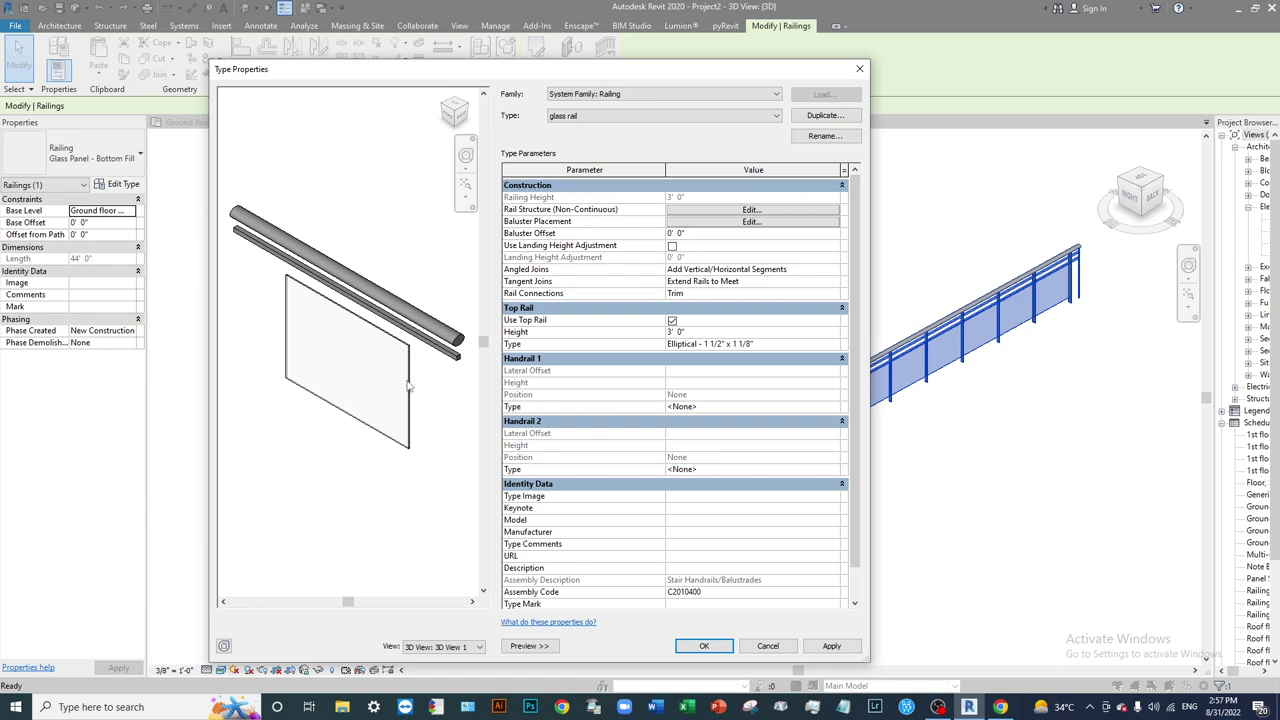
Pan the preview and accept the glass rail type so the railing shows glass panels without posts.
middle_click_drag(410, 387, 434, 420)
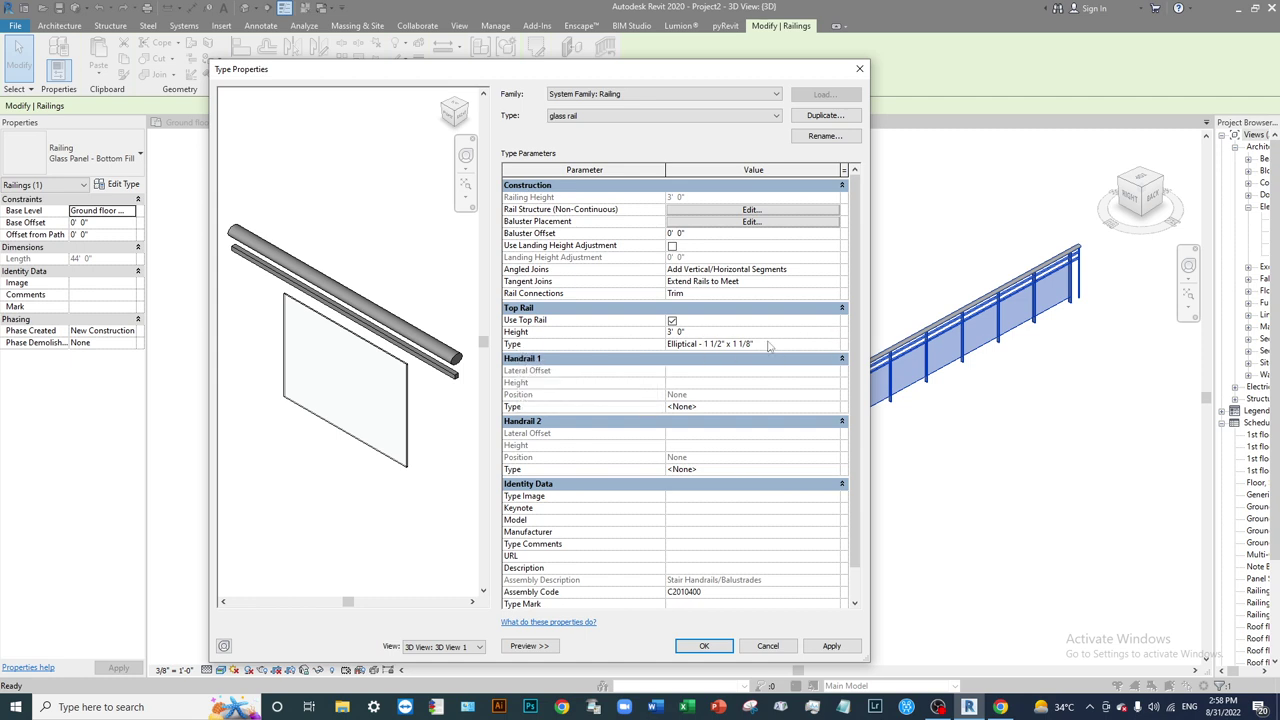
left_click(706, 646)
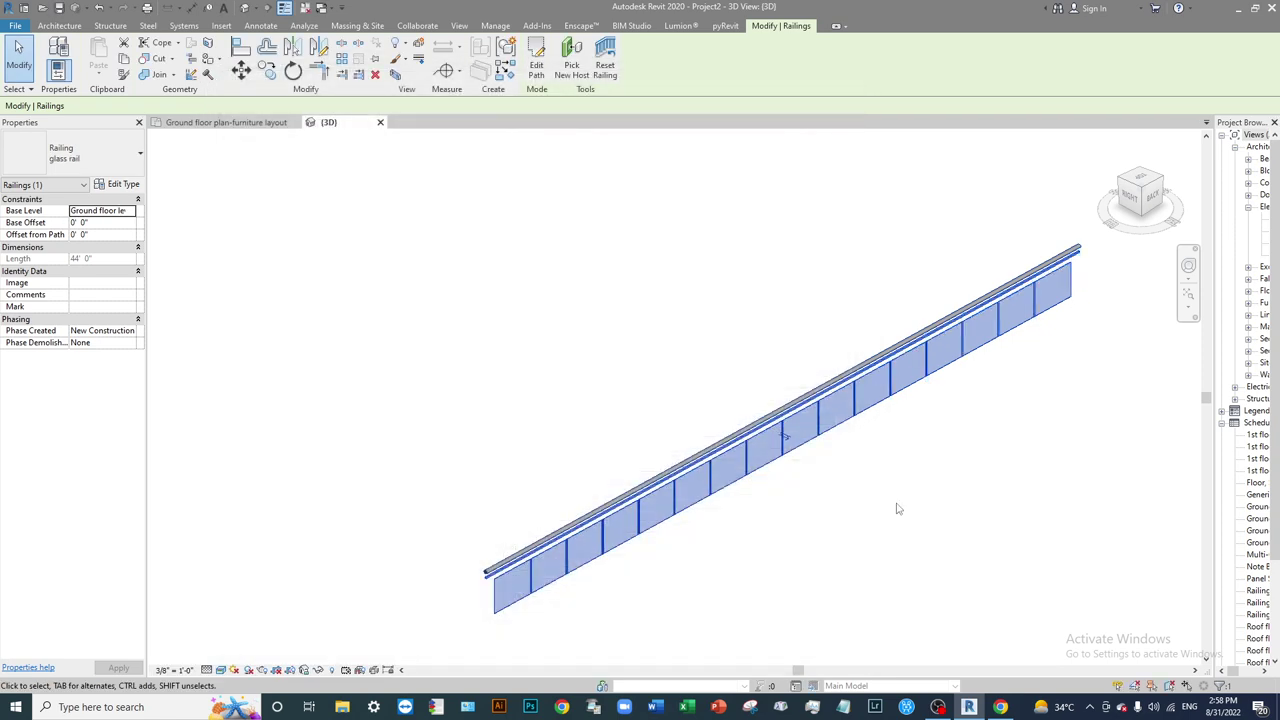
Deselect the railing, pan the 3D view and widen the Project Browser.
left_click(900, 508)
middle_click_drag(953, 397, 823, 337)
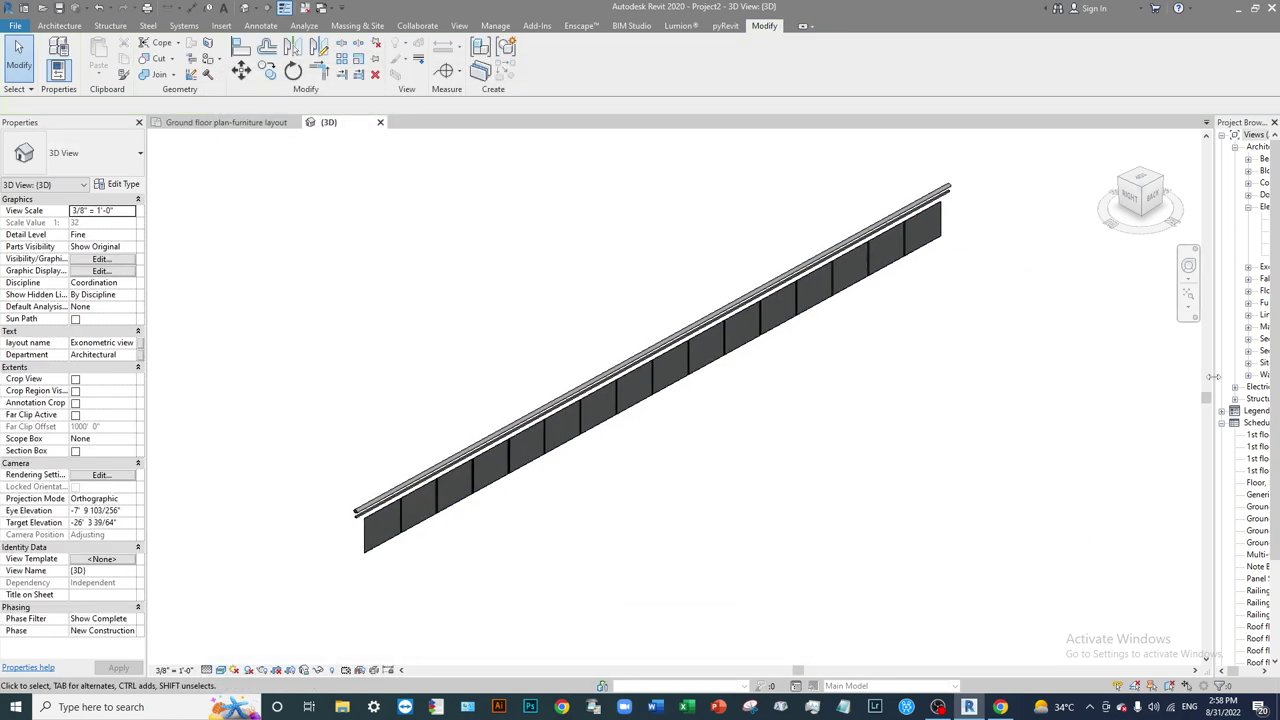
left_click_drag(1207, 376, 1086, 376)
scroll(1143, 418, "down", 4)
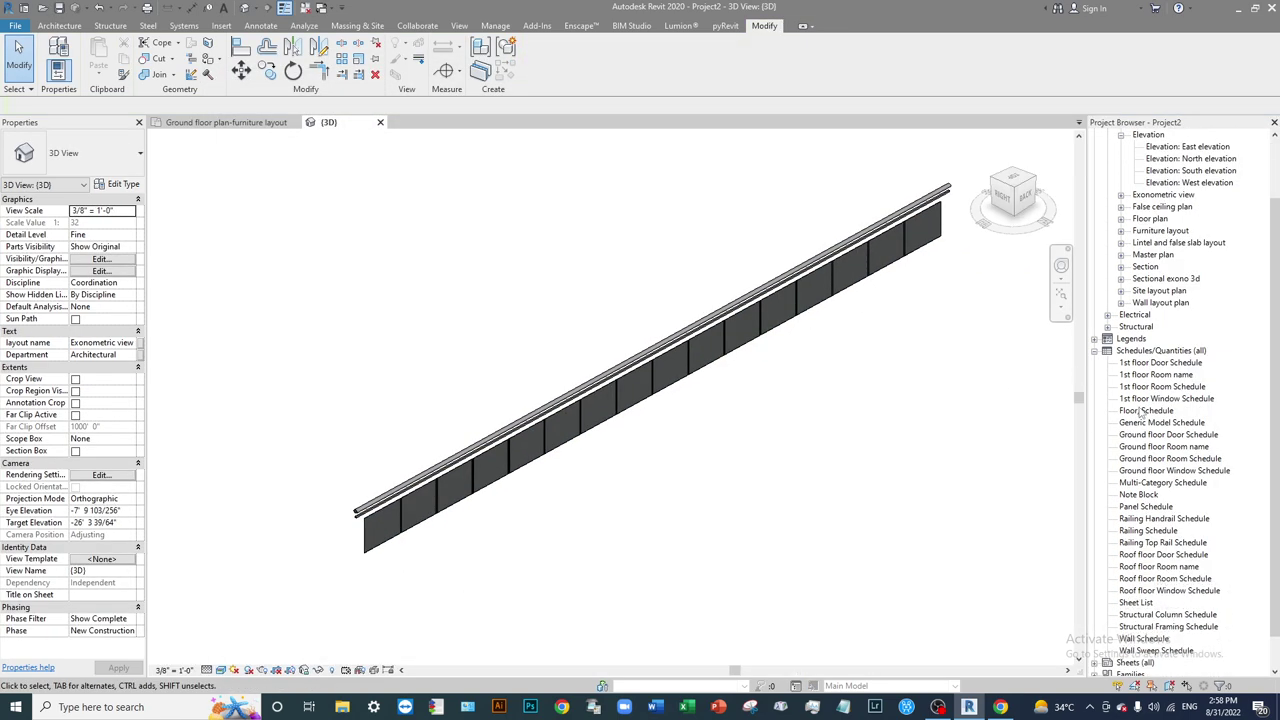
Collapse Schedules/Quantities, expand Families and select the Room Tag 20201009 family.
left_click(1094, 315)
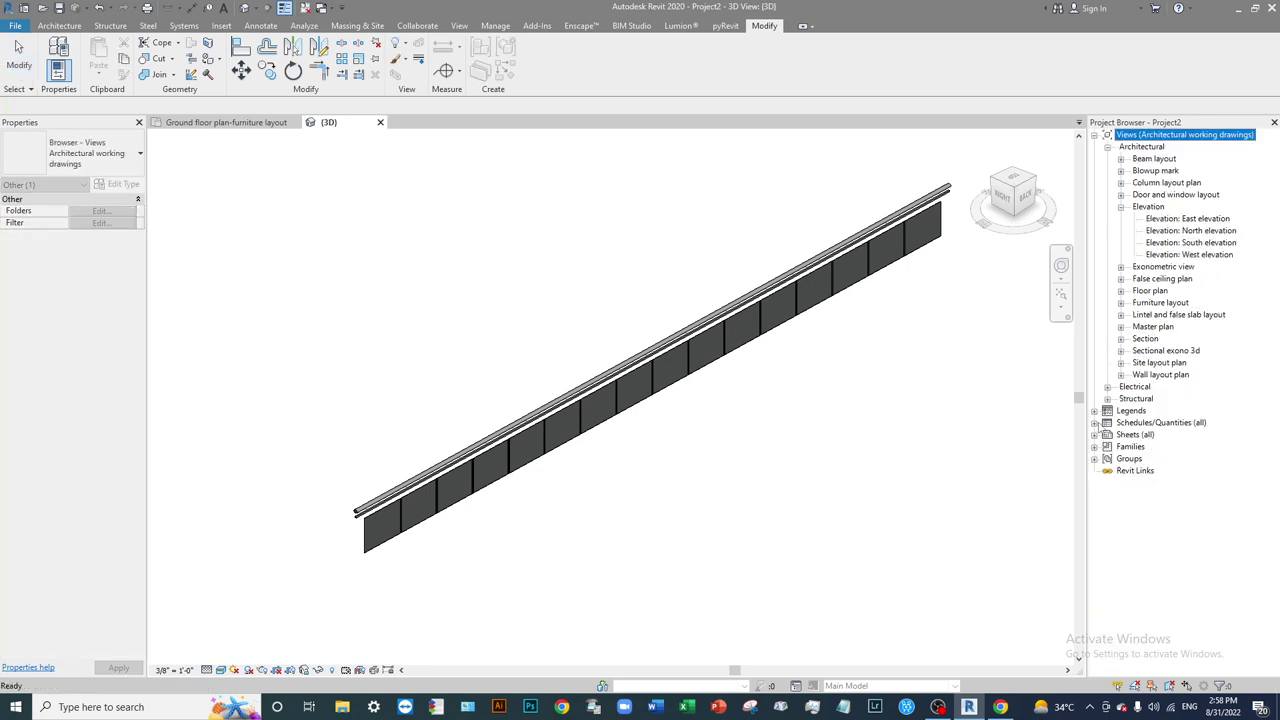
left_click(1095, 446)
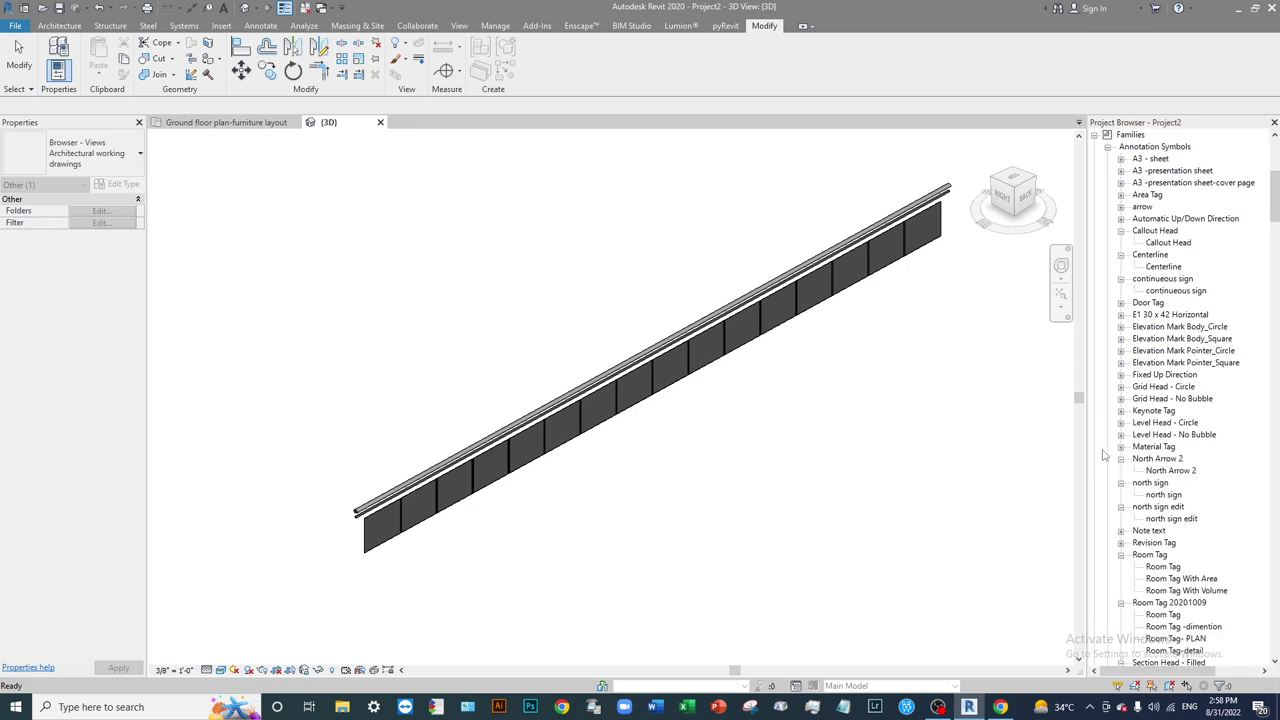
scroll(1164, 418, "down", 5)
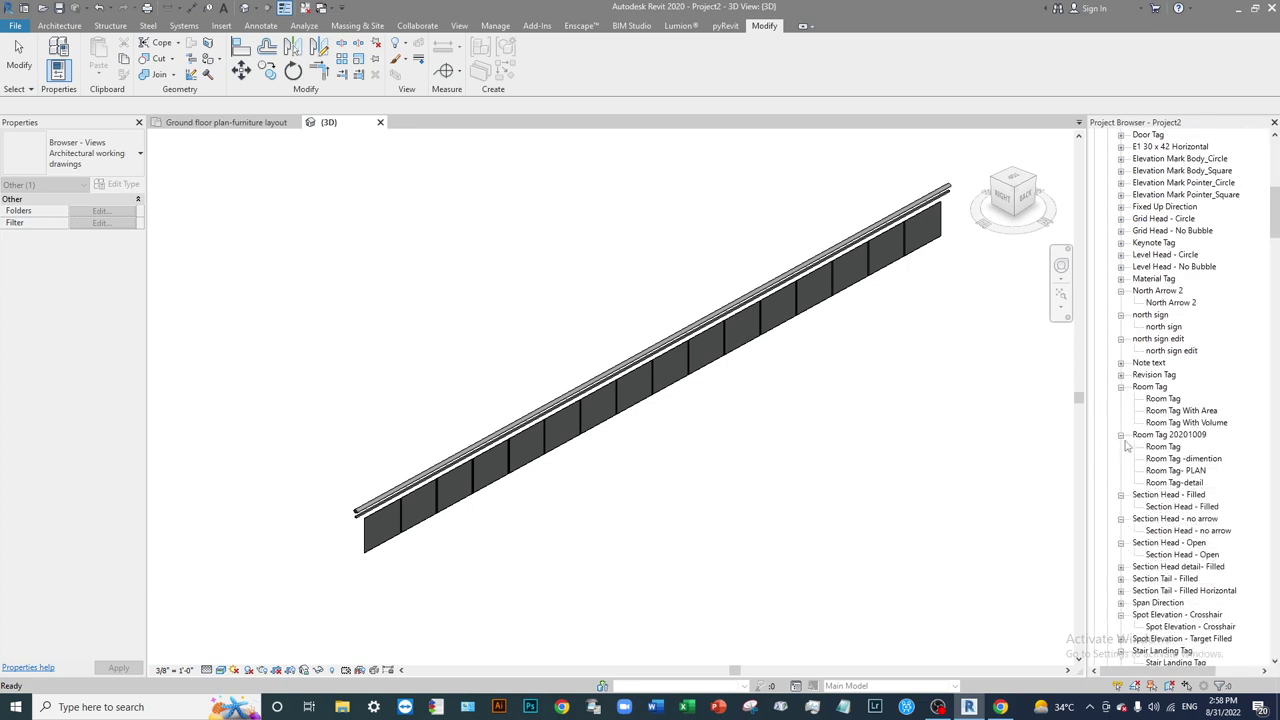
left_click(1160, 436)
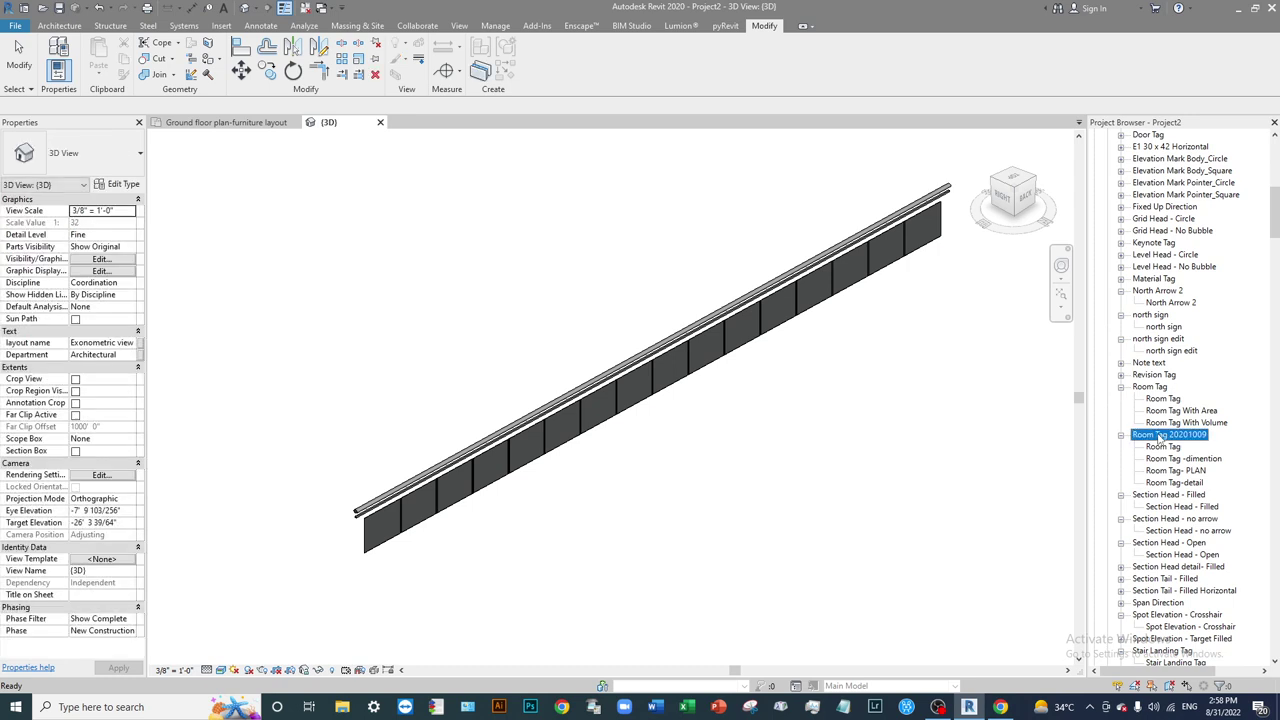
Search the Project Browser for 'rail' and jump to its first match among the Furniture families.
right_click(1160, 437)
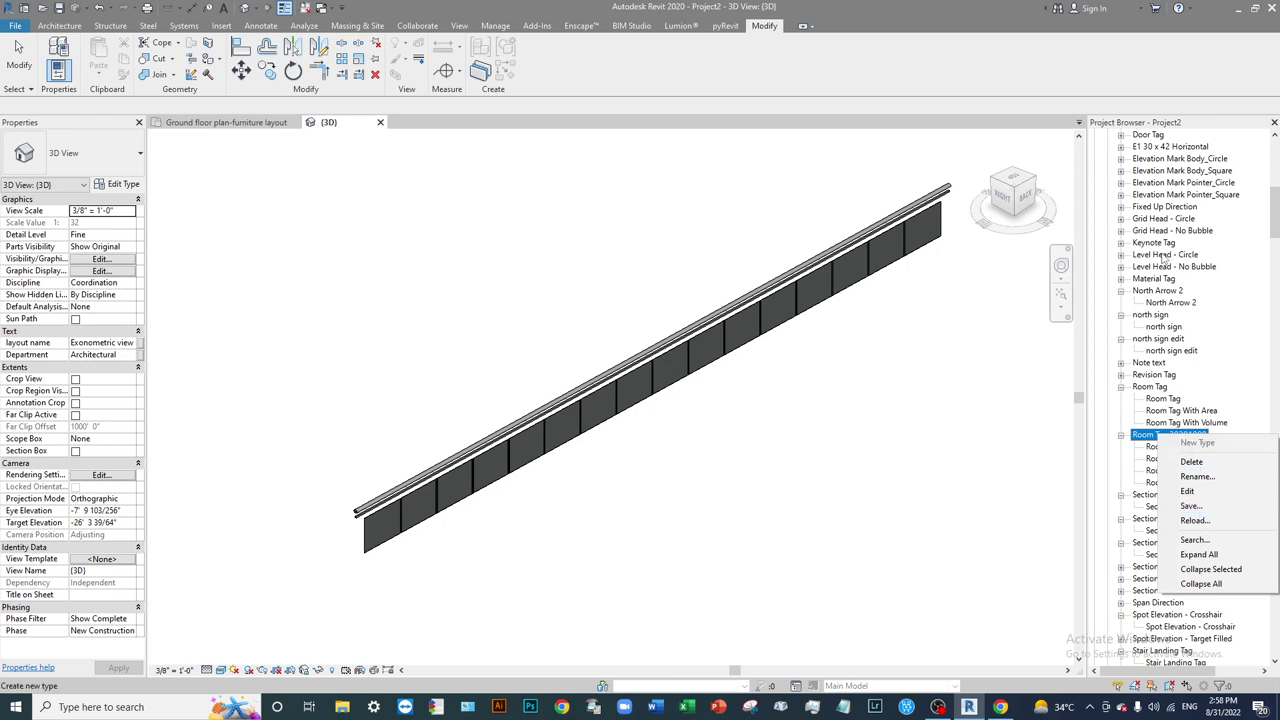
right_click(1163, 257)
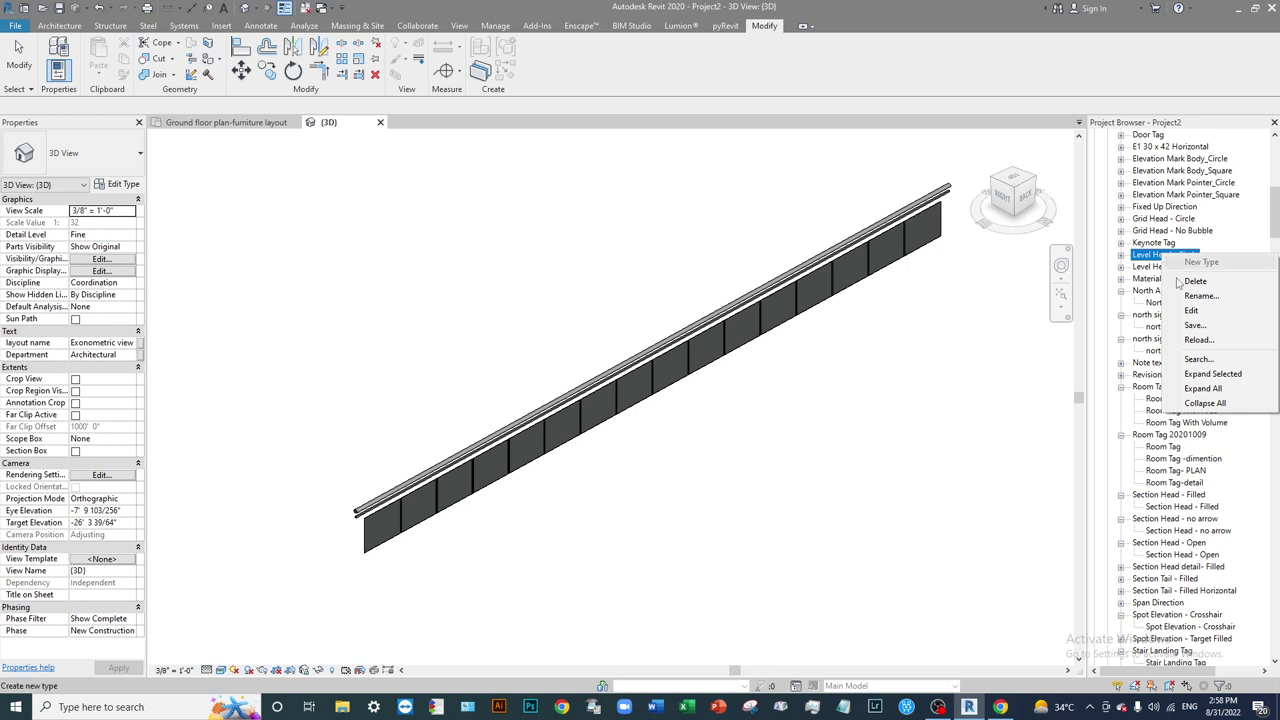
left_click(1205, 360)
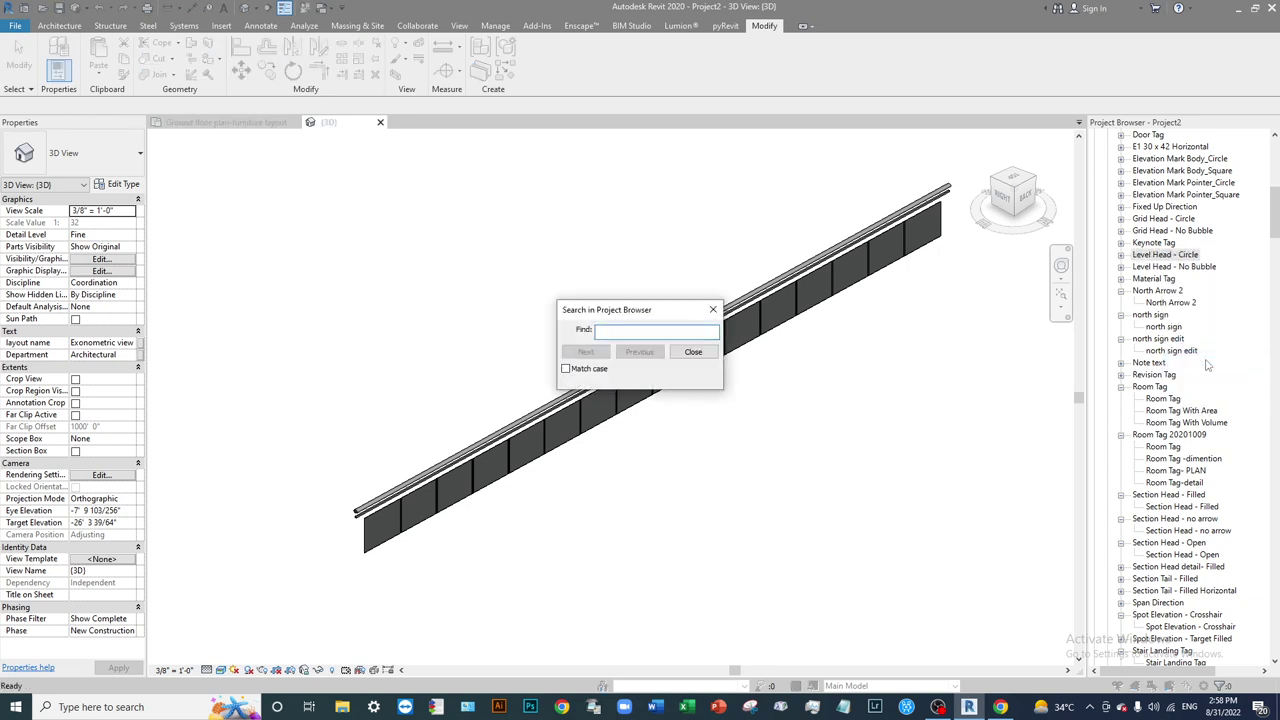
type("ra")
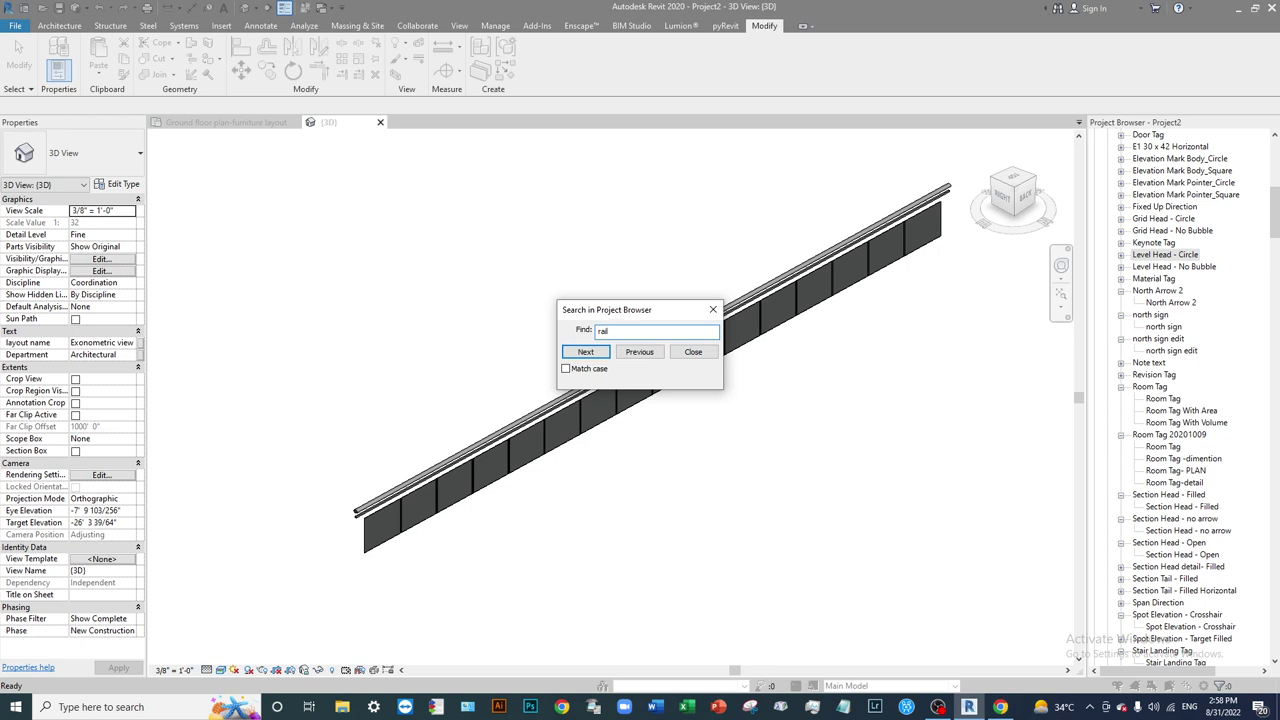
type("il")
left_click(589, 353)
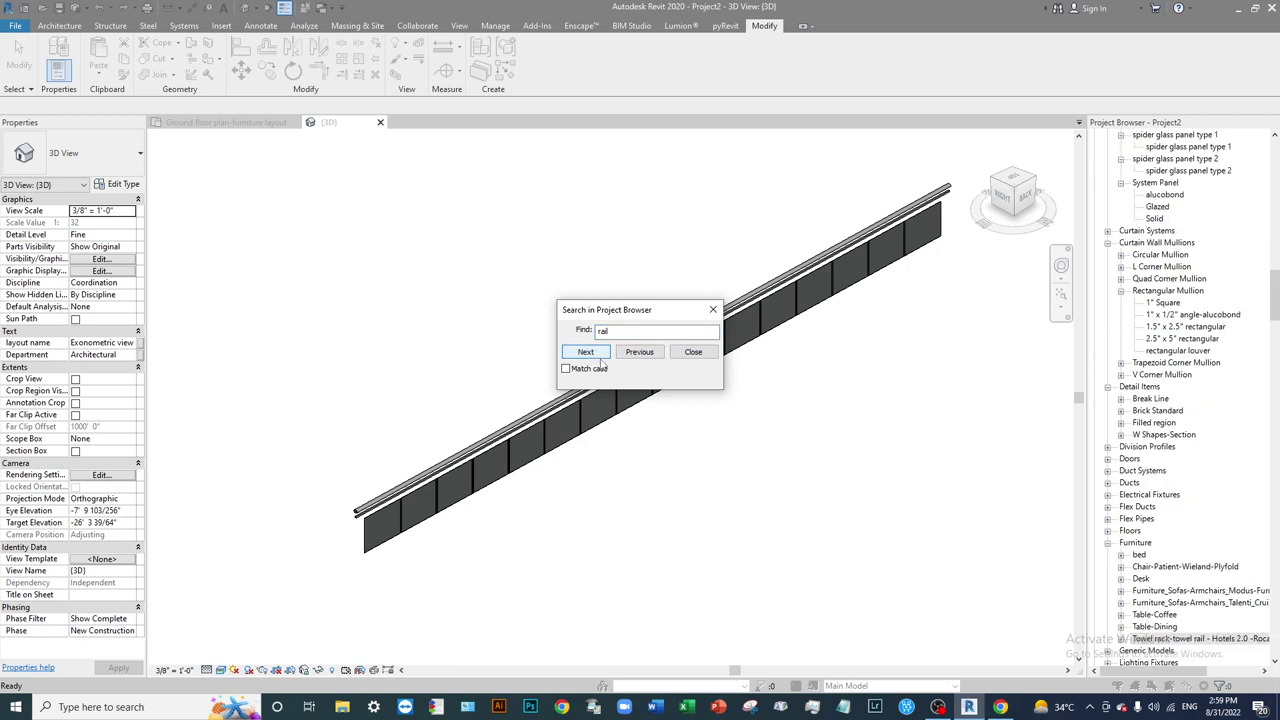
Close the project search and scroll through the Project Browser.
left_click(693, 352)
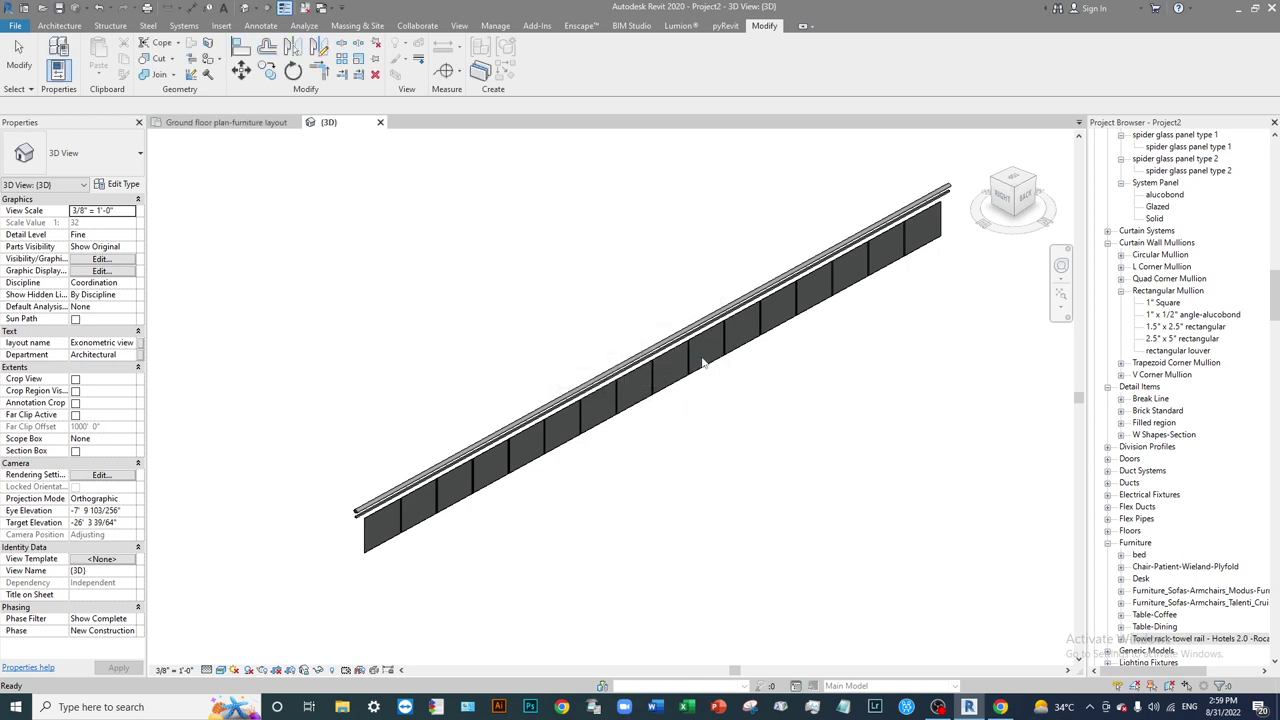
scroll(1170, 480, "down", 1)
scroll(1176, 487, "down", 1)
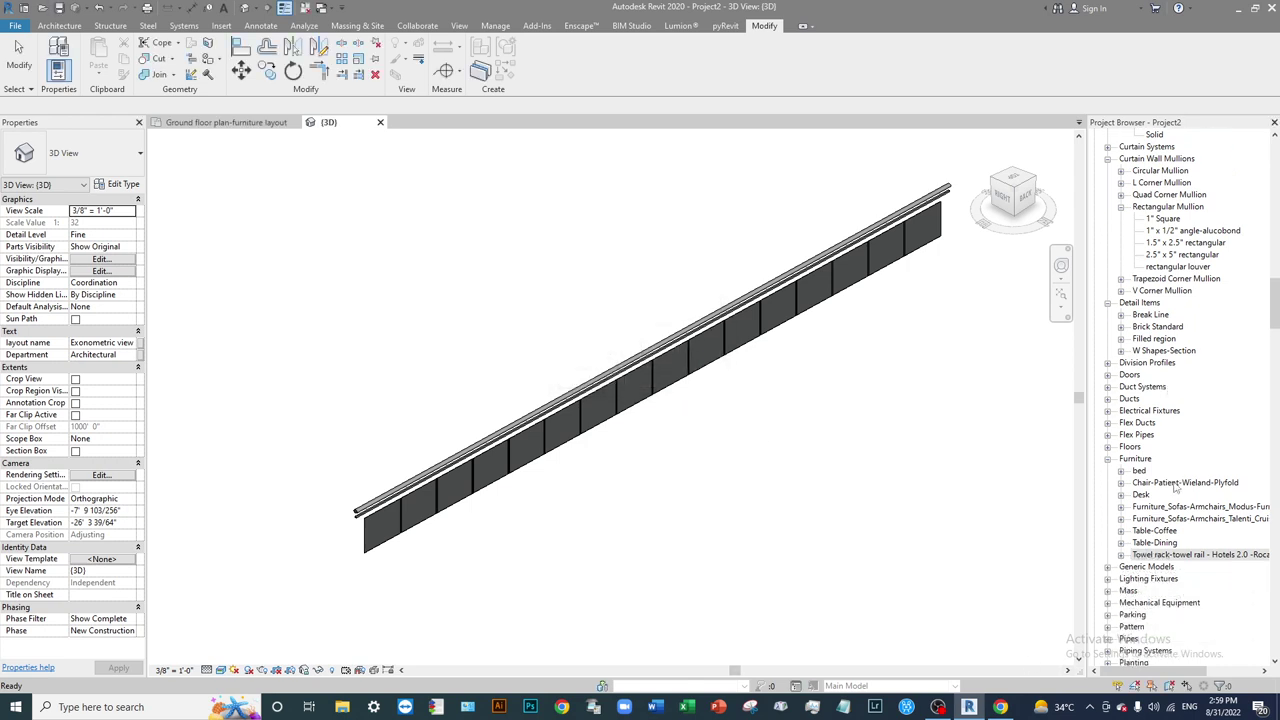
scroll(1175, 488, "up", 2)
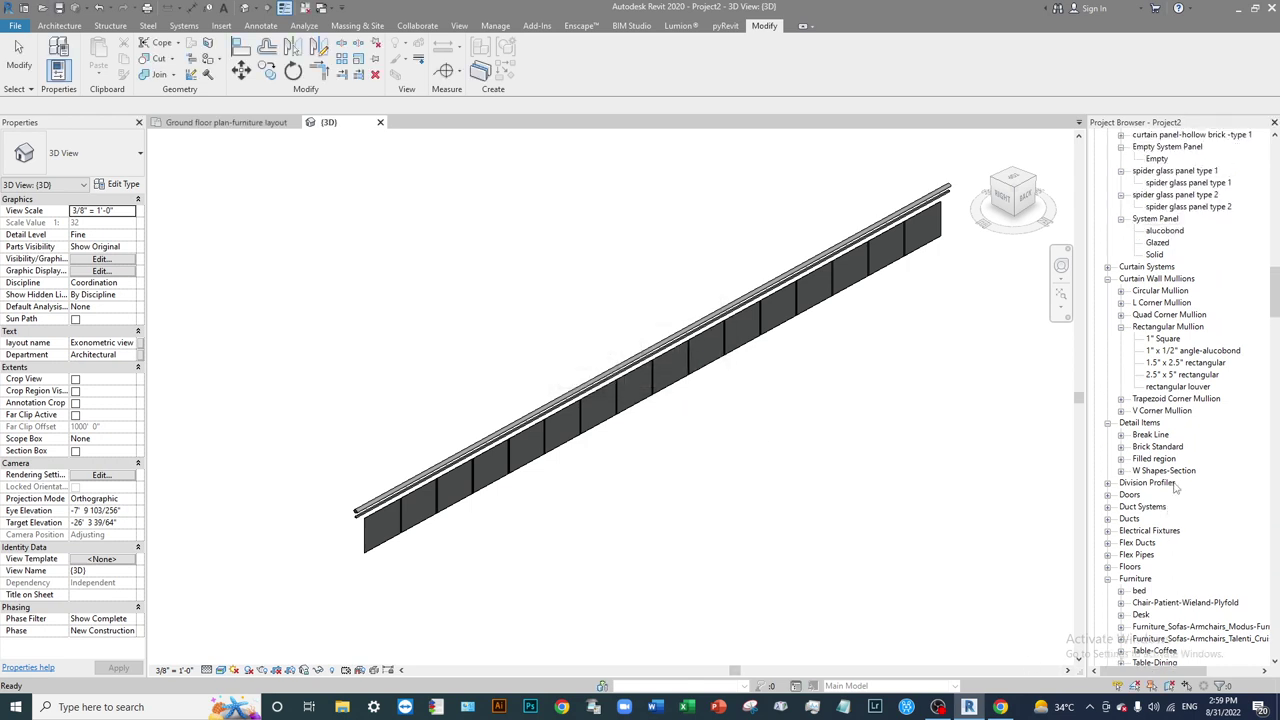
scroll(1168, 555, "down", 1)
left_click(1178, 627)
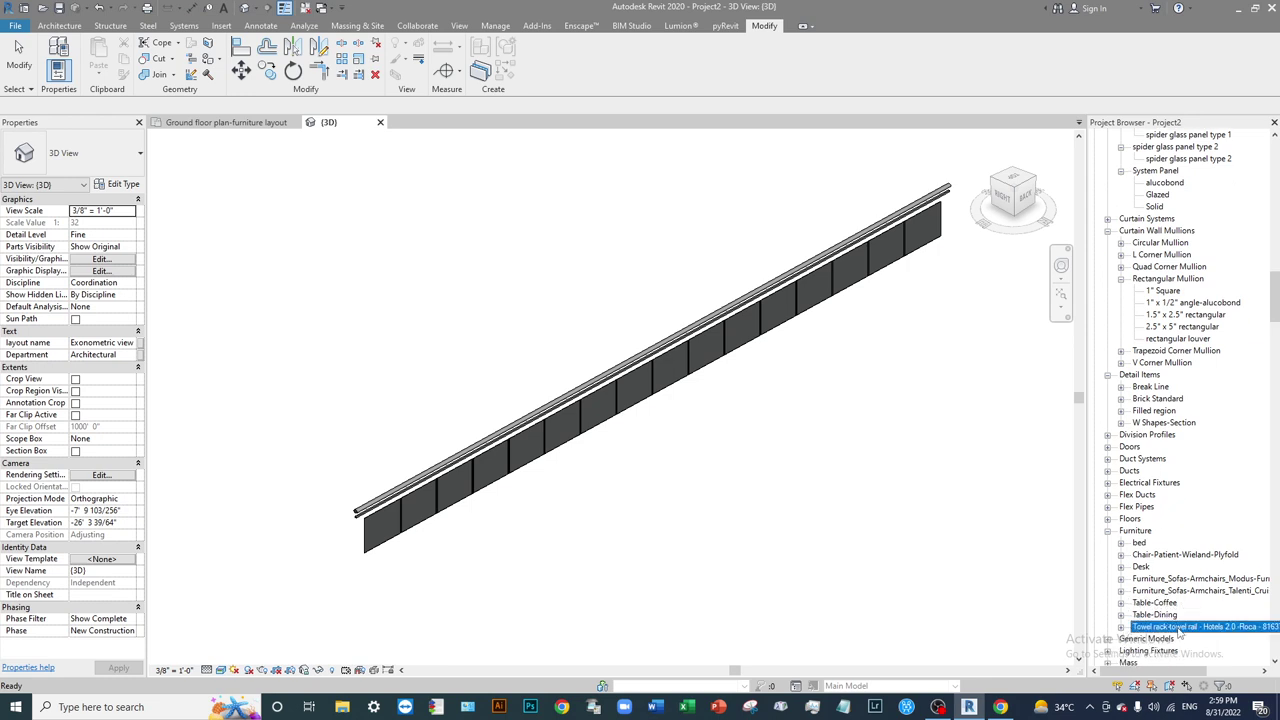
left_click(1180, 627)
Scroll to Railings > Railing, select the glass rail type to check its properties, and scroll toward Profiles.
scroll(1152, 318, "up", 5)
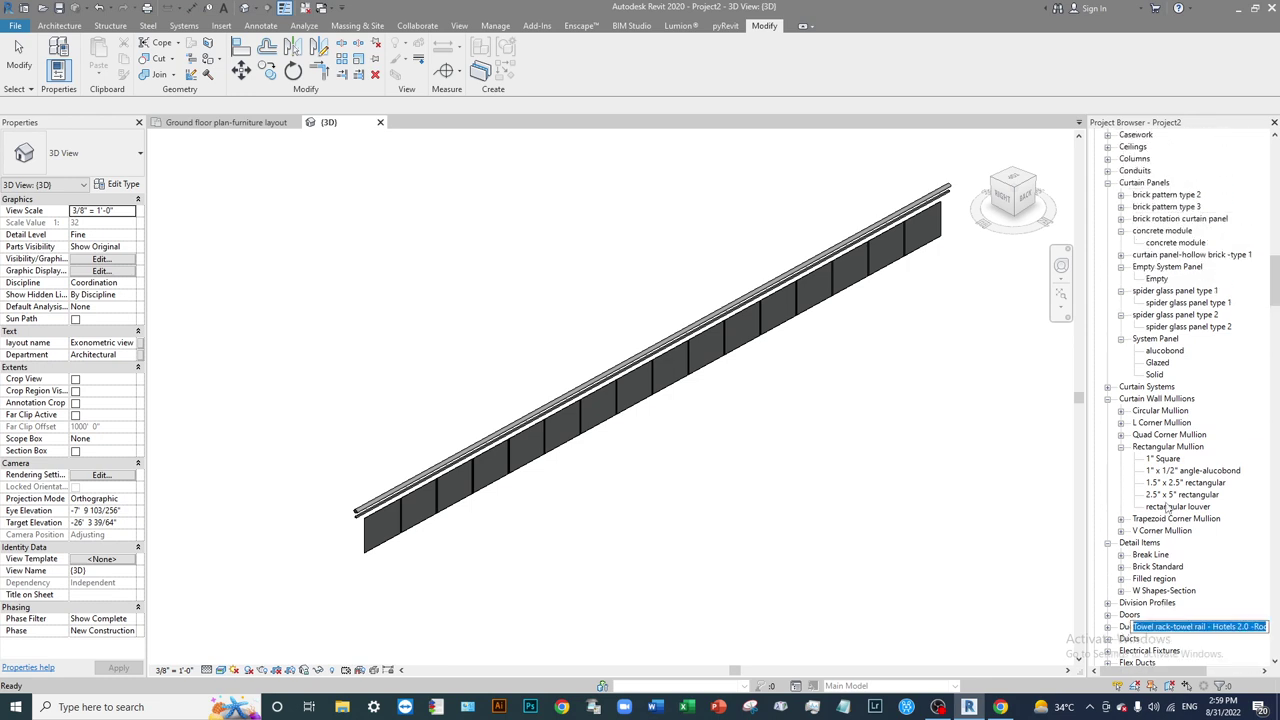
scroll(1152, 318, "down", 4)
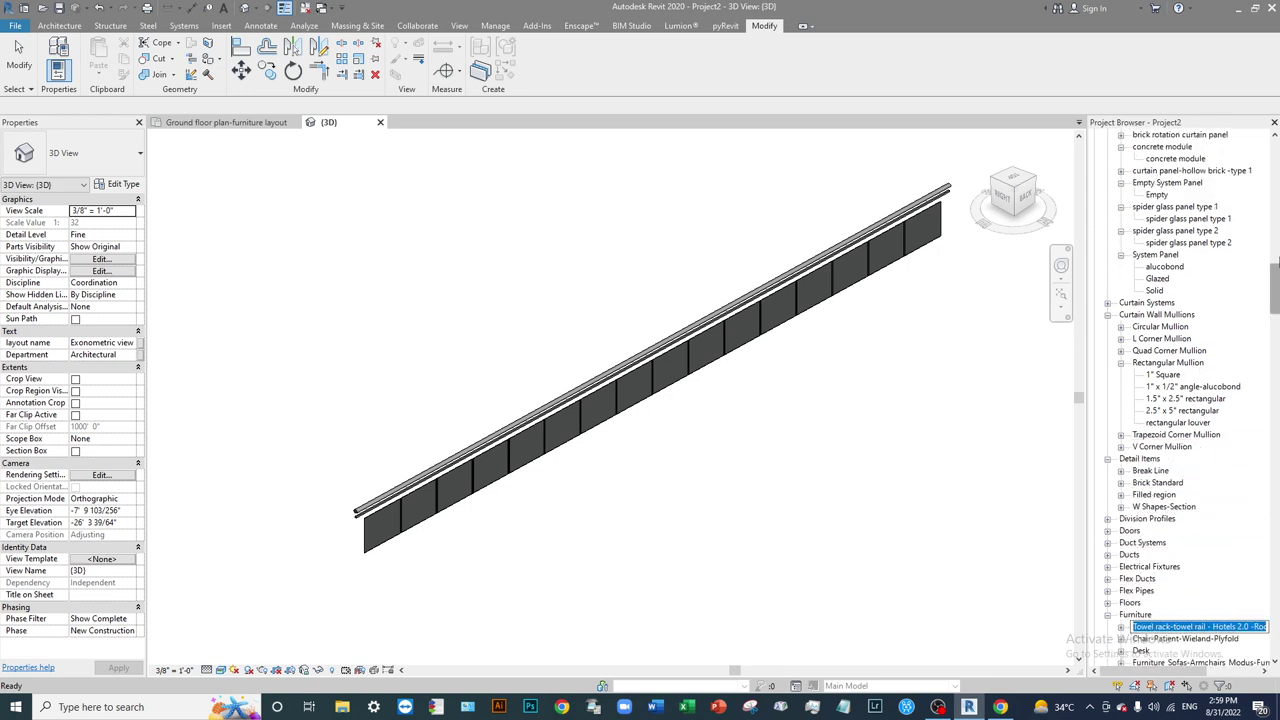
scroll(1276, 285, "down", 12)
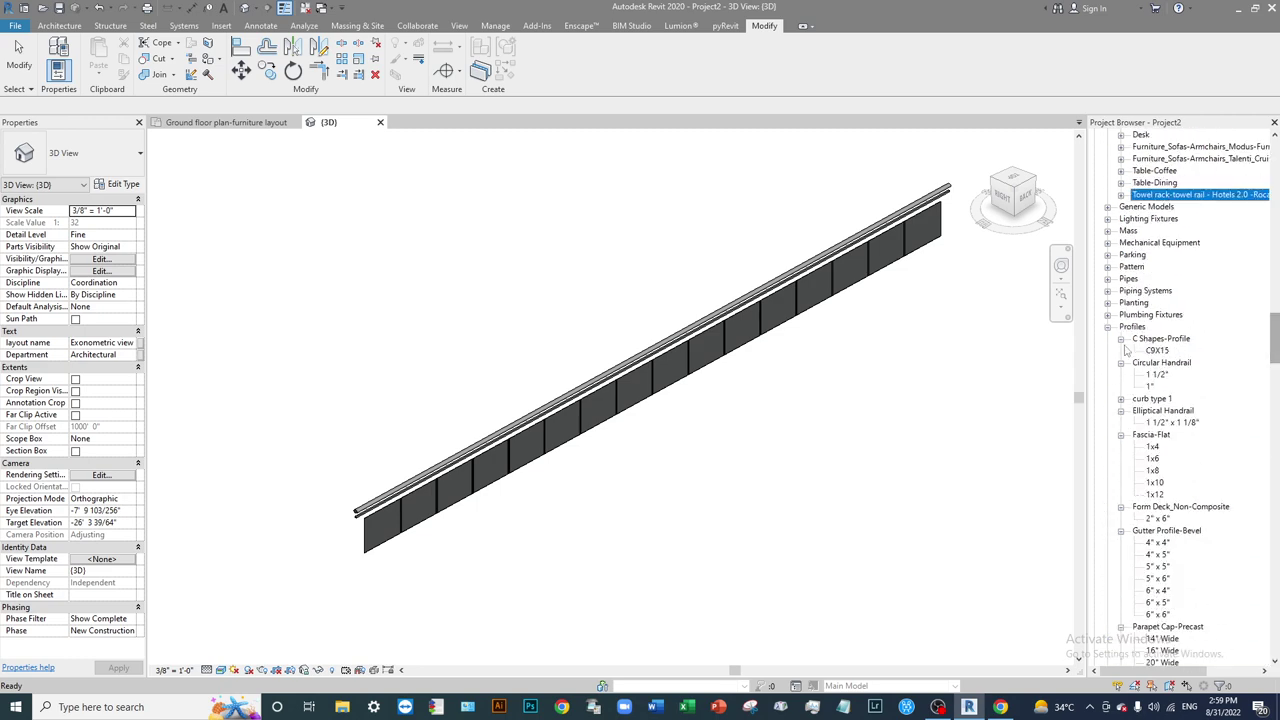
scroll(1113, 328, "down", 2)
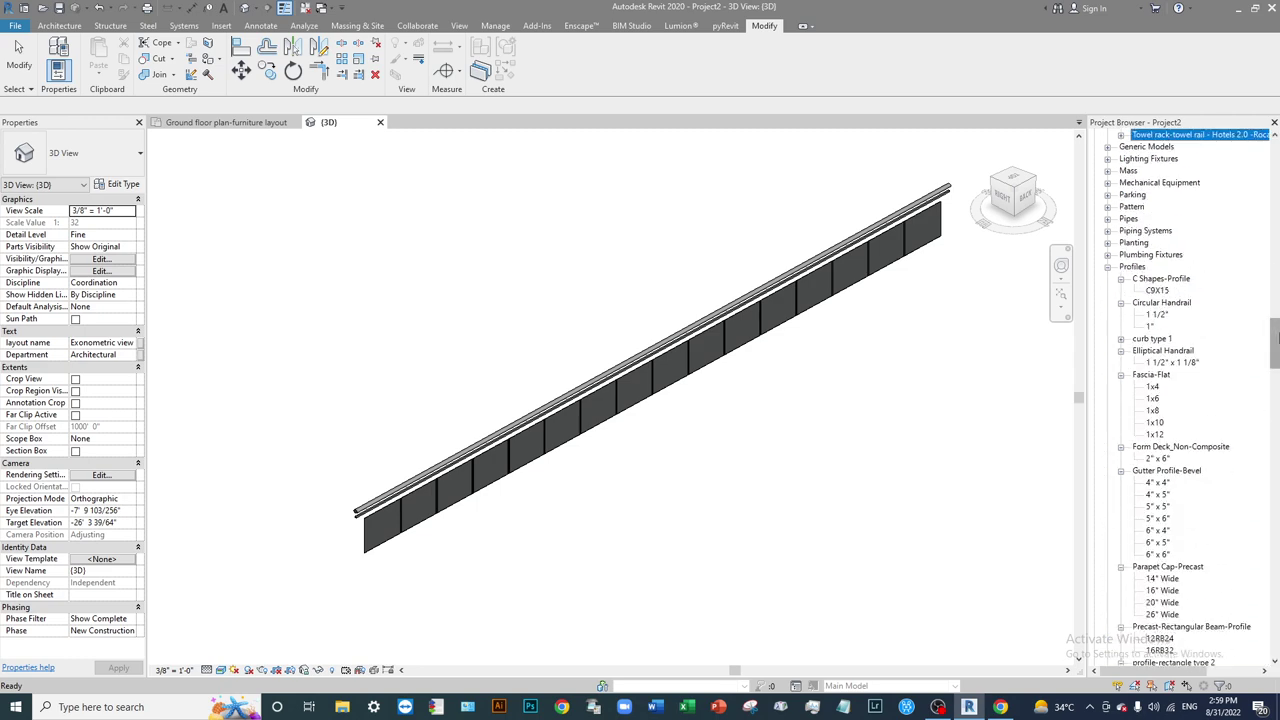
left_click_drag(1275, 344, 1275, 440)
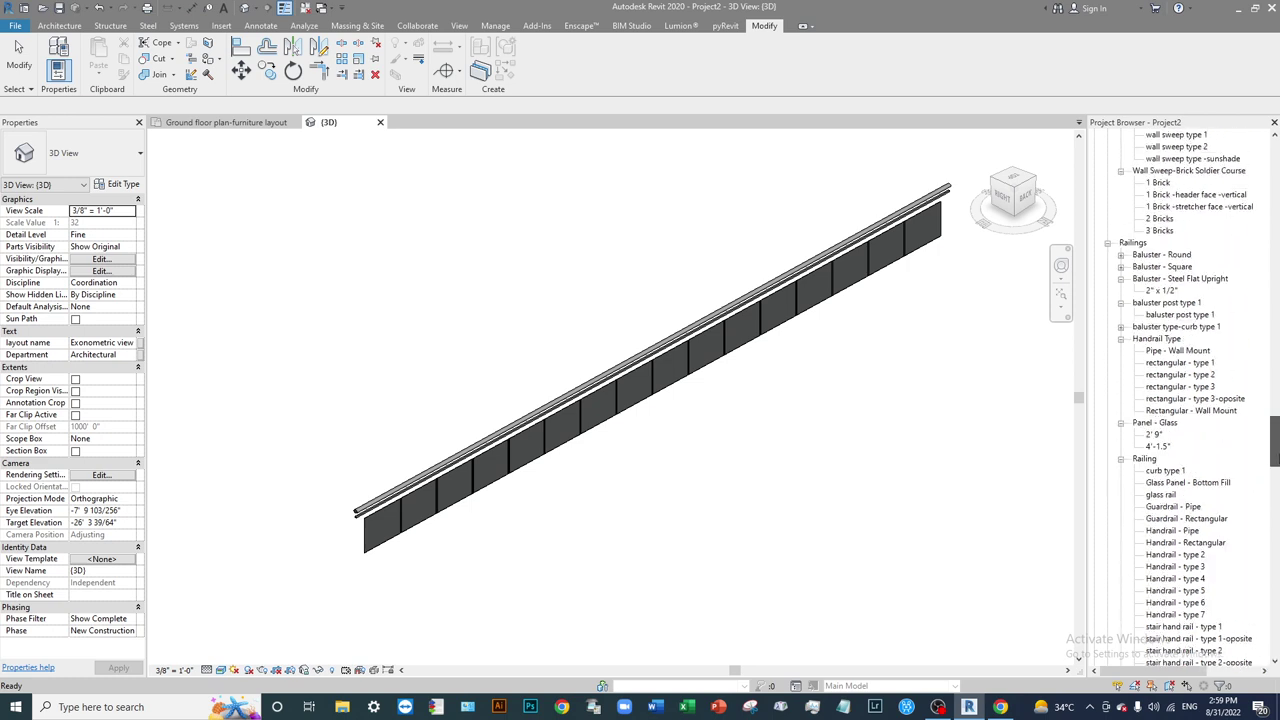
left_click(1142, 459)
left_click_drag(1275, 432, 1275, 458)
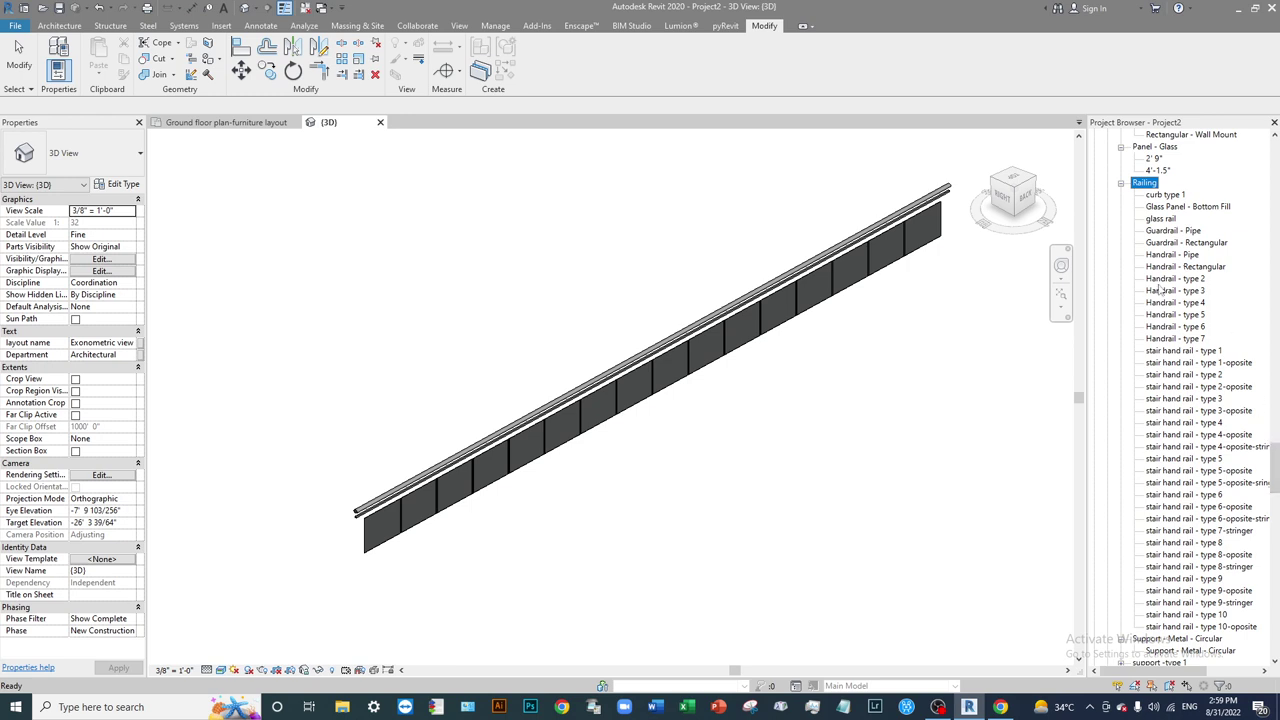
left_click(1162, 221)
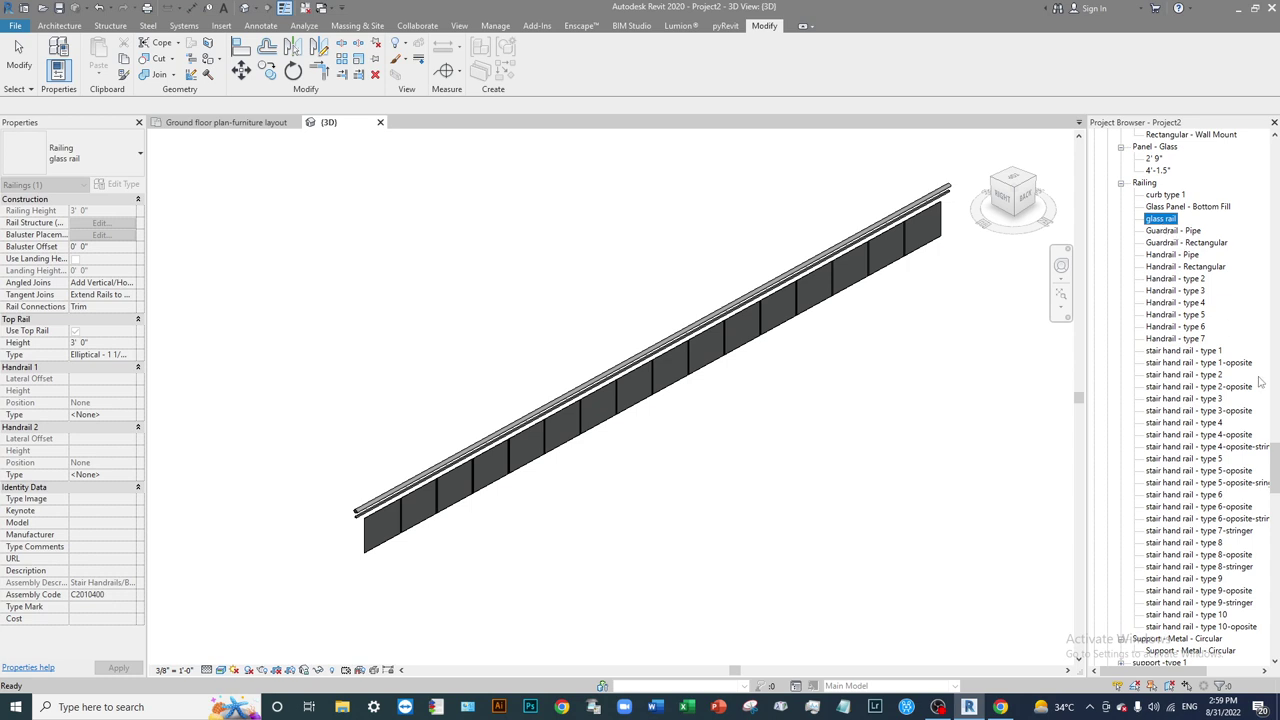
left_click_drag(1275, 462, 1275, 338)
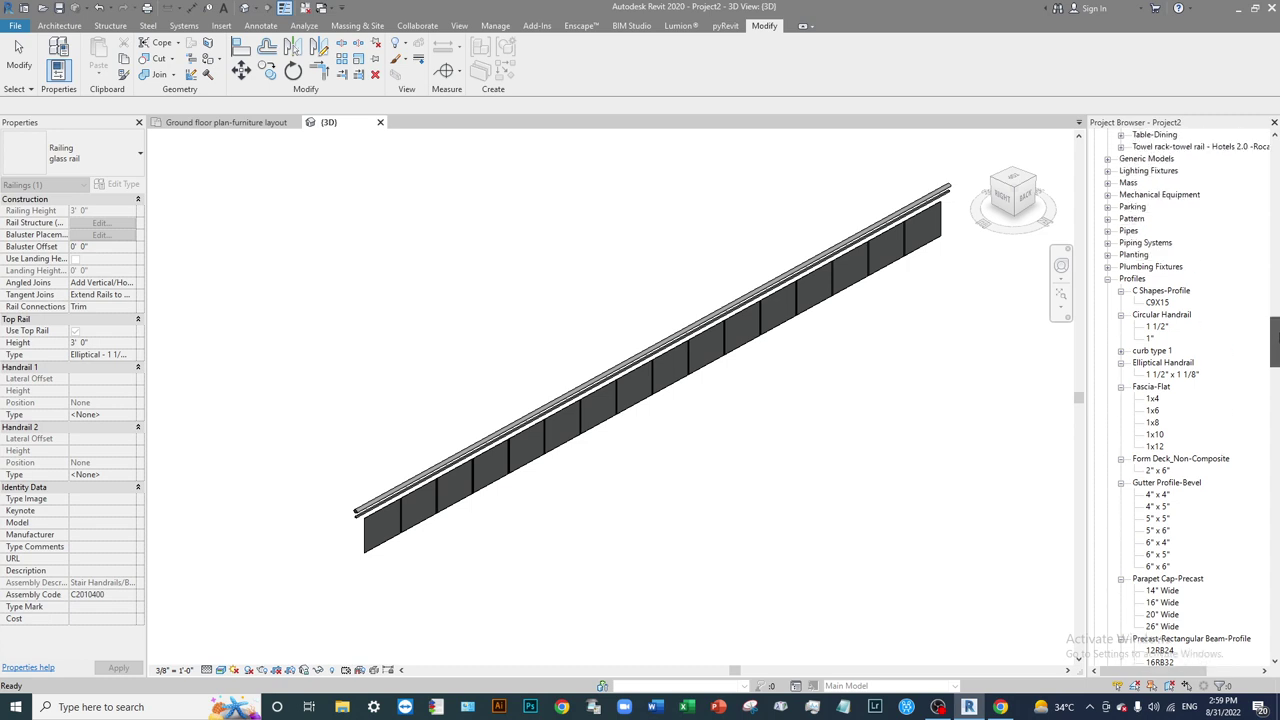
Expand the railing profile family under Profiles and show its type's 0' 2" height and length.
left_click(1136, 281)
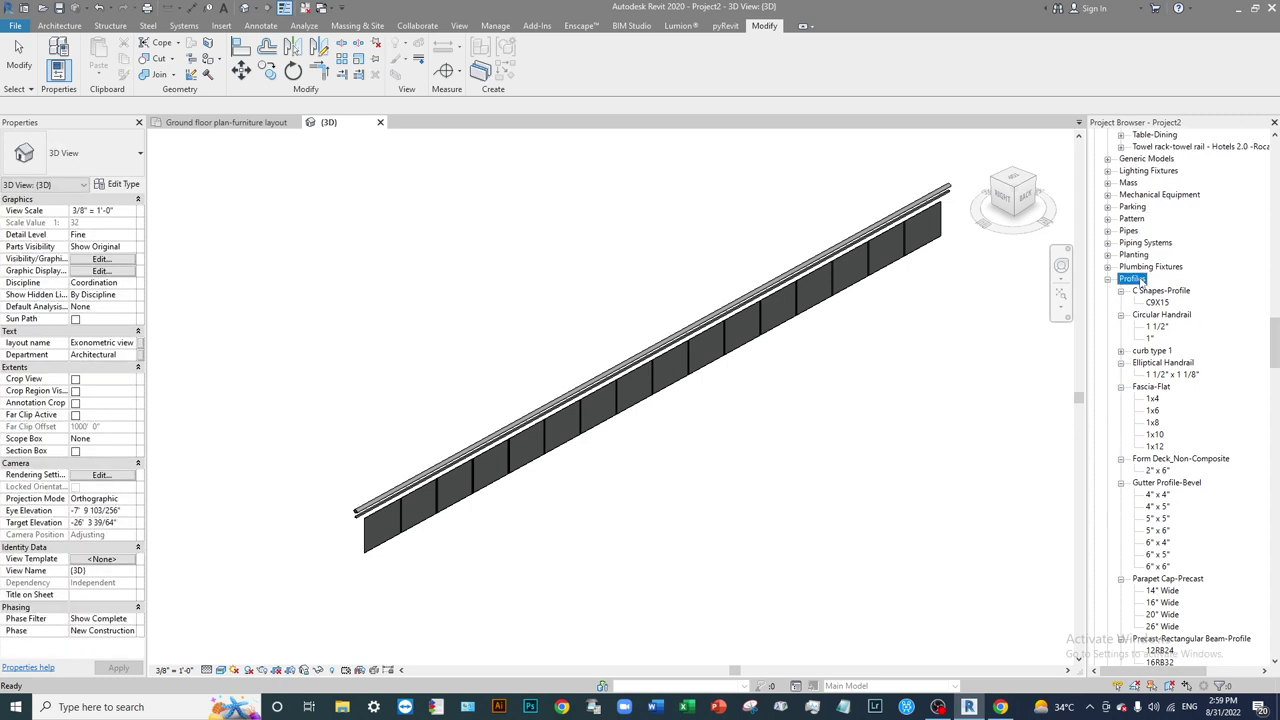
scroll(1177, 377, "down", 3)
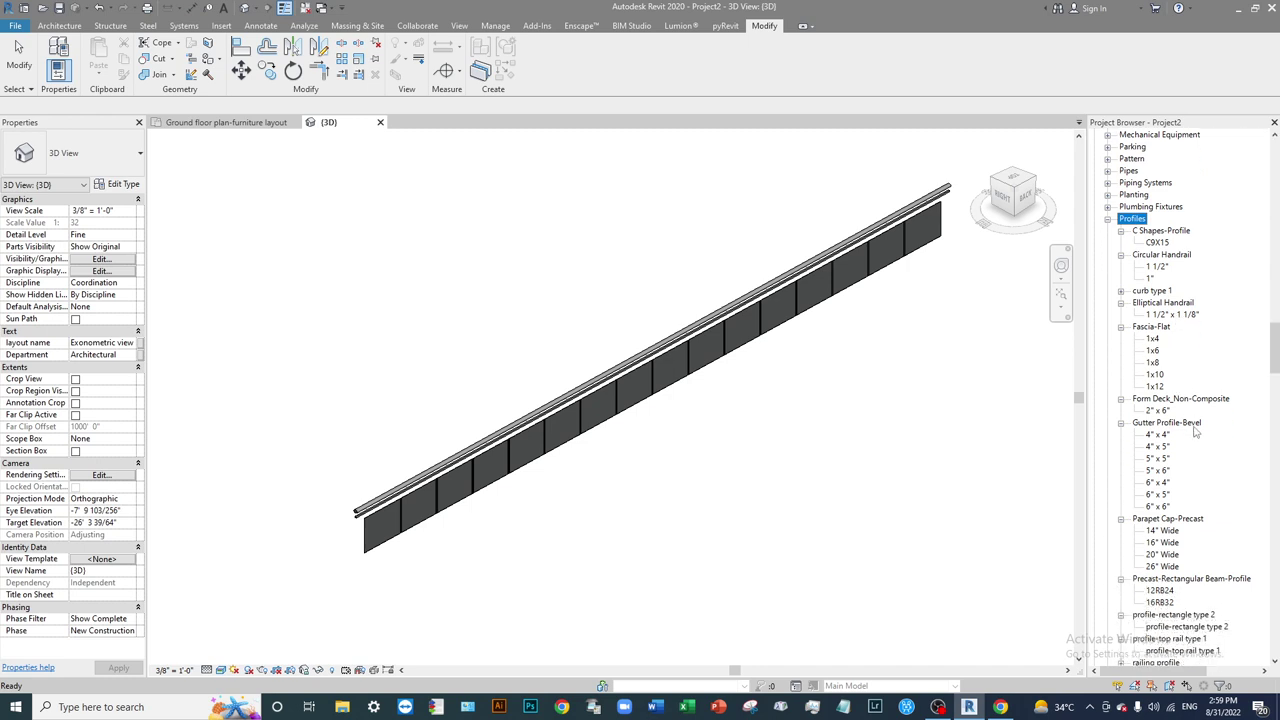
scroll(1198, 434, "down", 3)
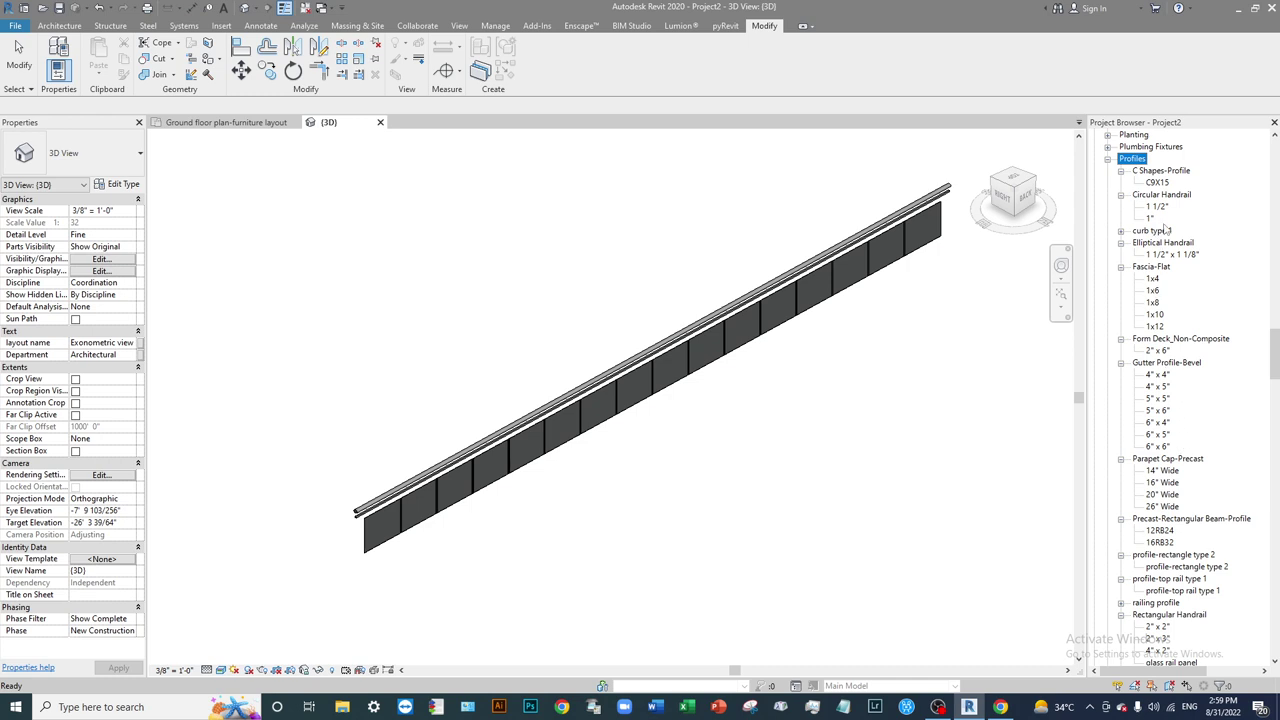
scroll(1240, 345, "down", 3)
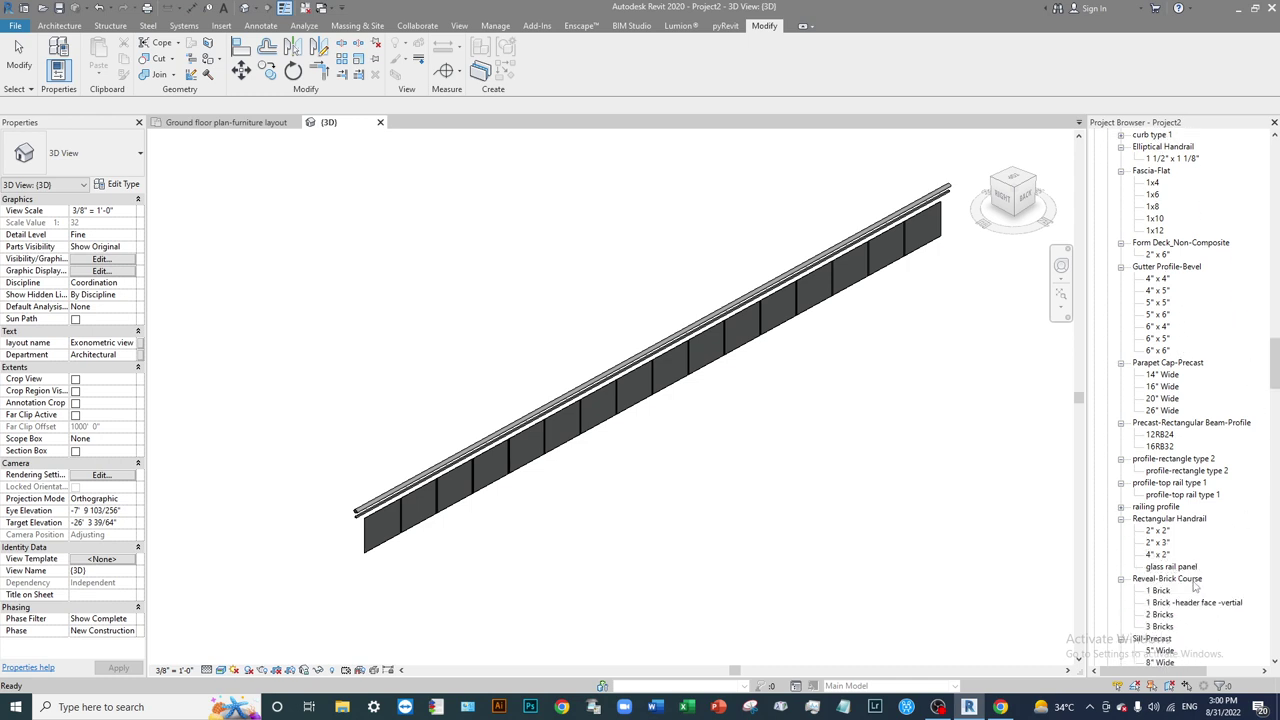
left_click(1122, 508)
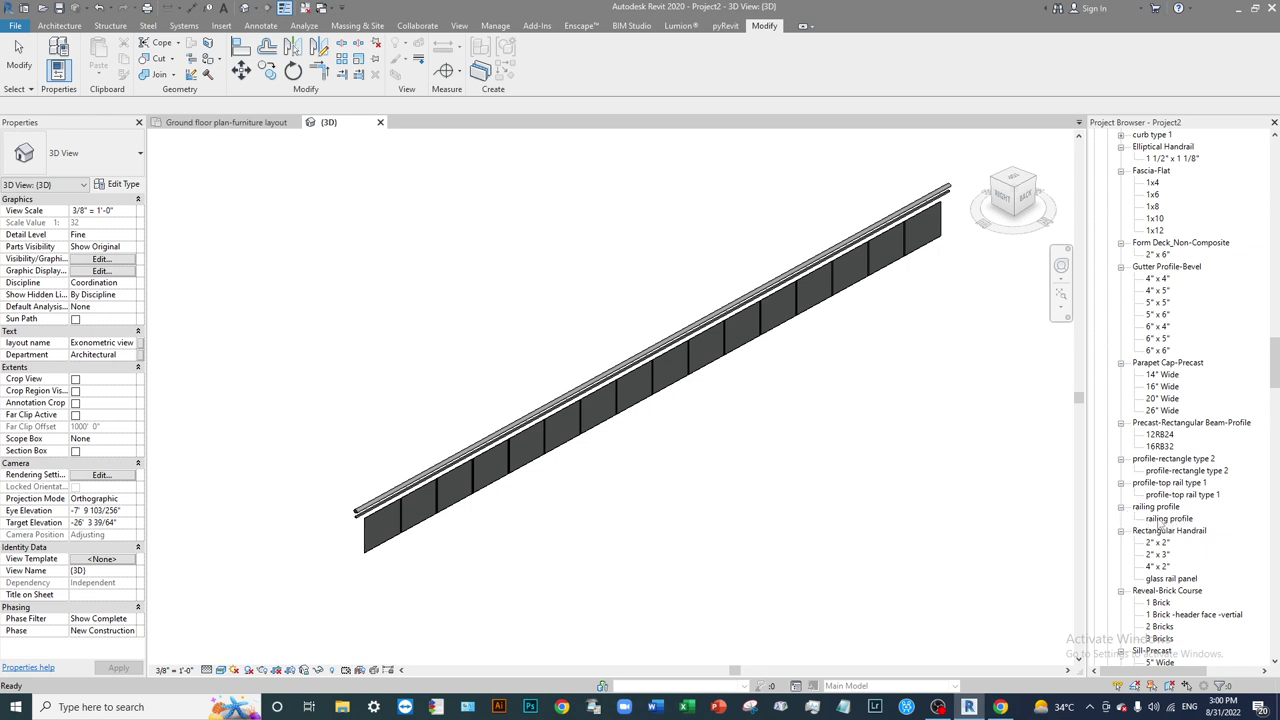
left_click(1170, 519)
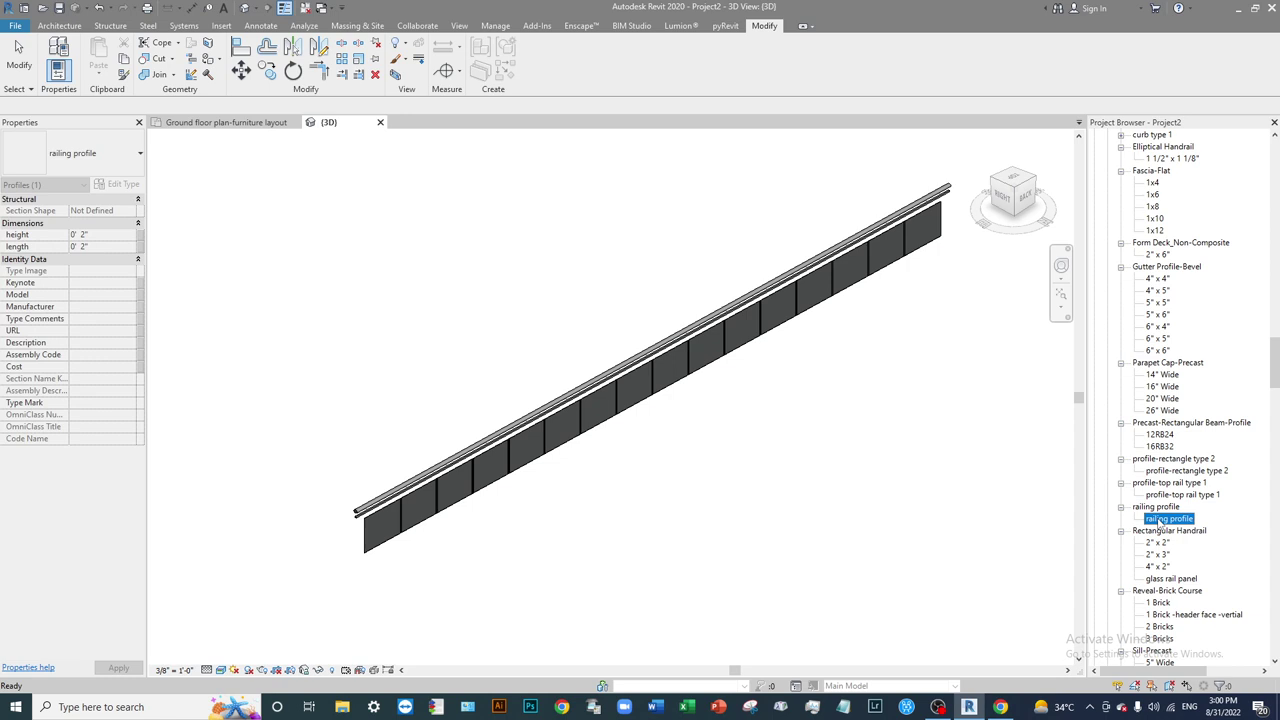
Review the railing profile type's properties, then rename it to 'top rail'.
double_click(1187, 520)
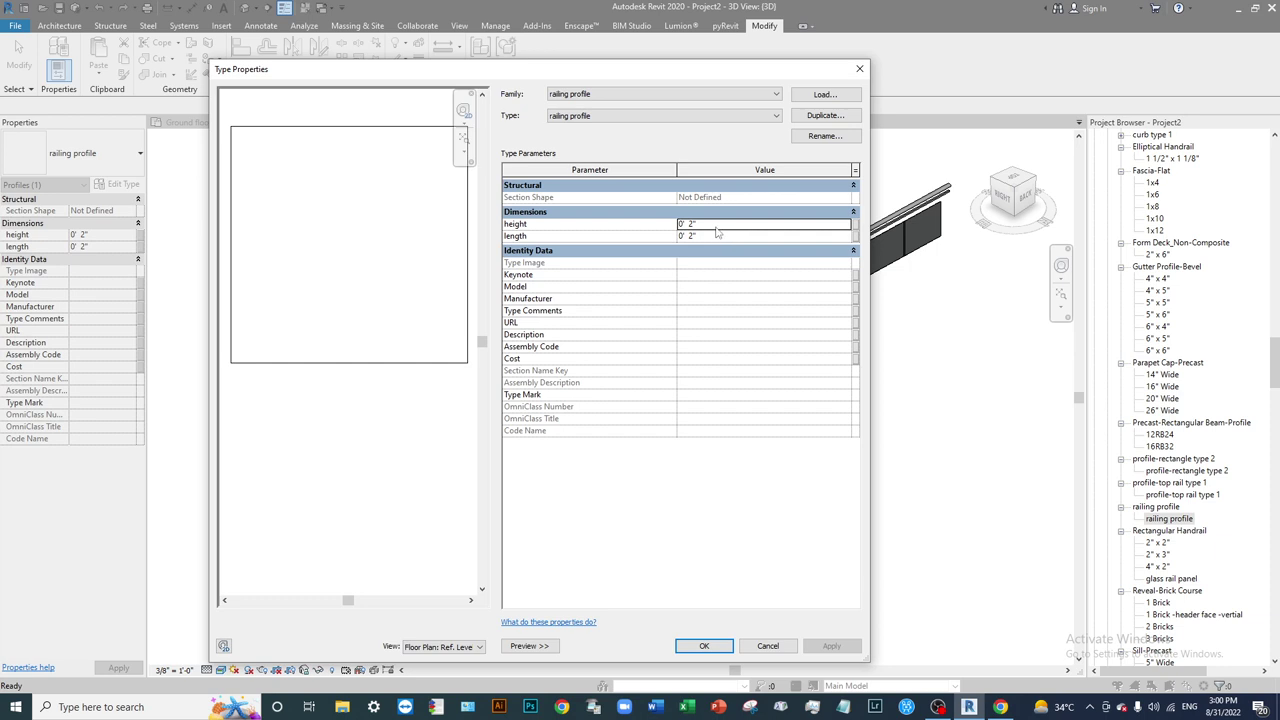
left_click(704, 646)
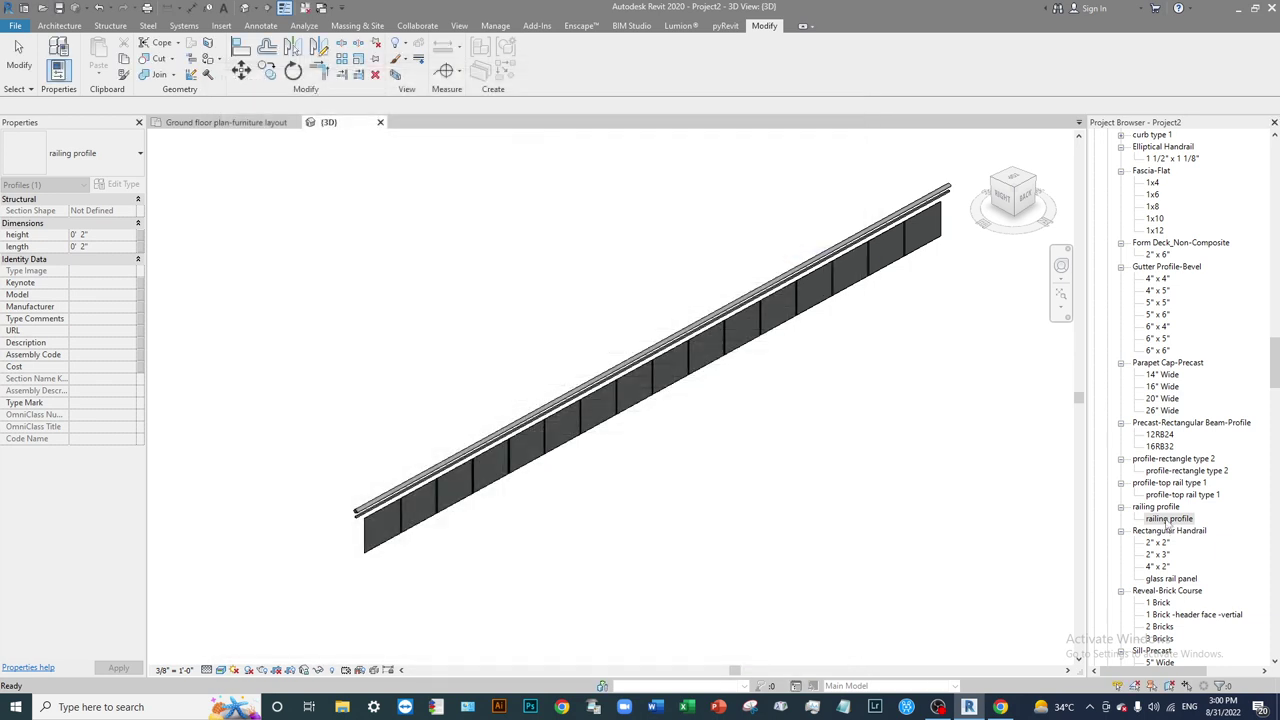
left_click(1176, 522)
right_click(1168, 521)
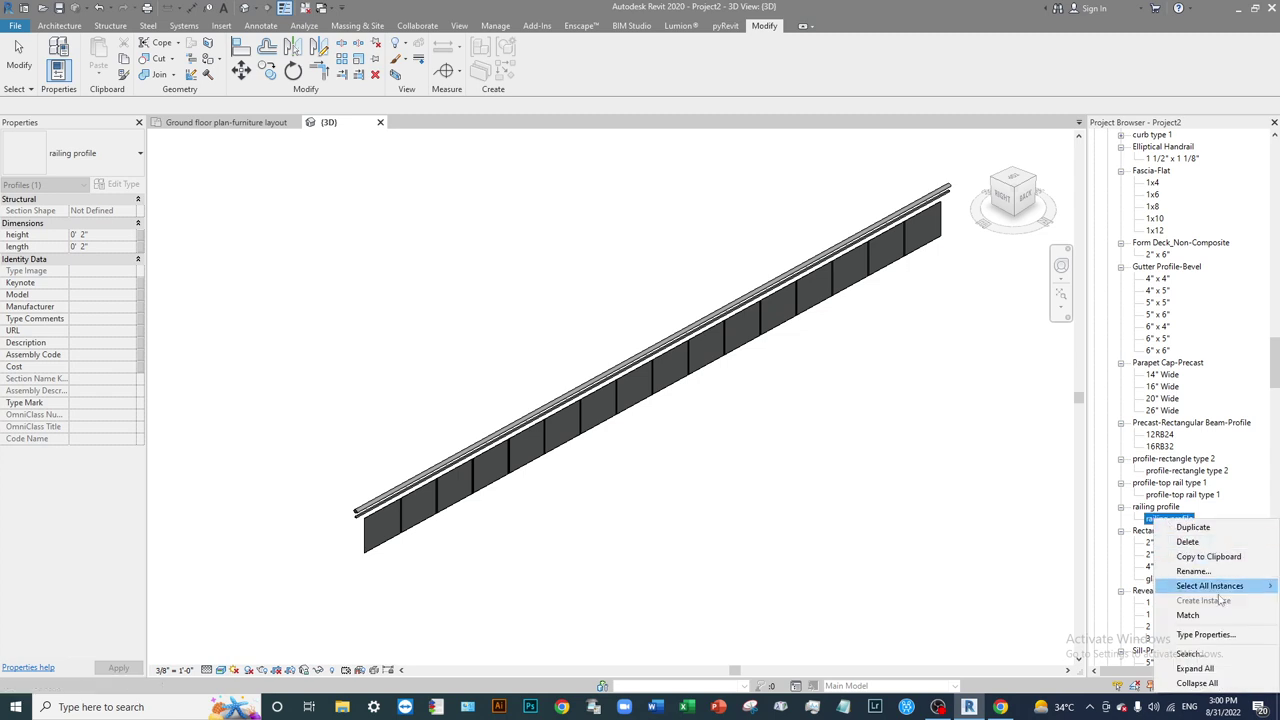
left_click(1198, 571)
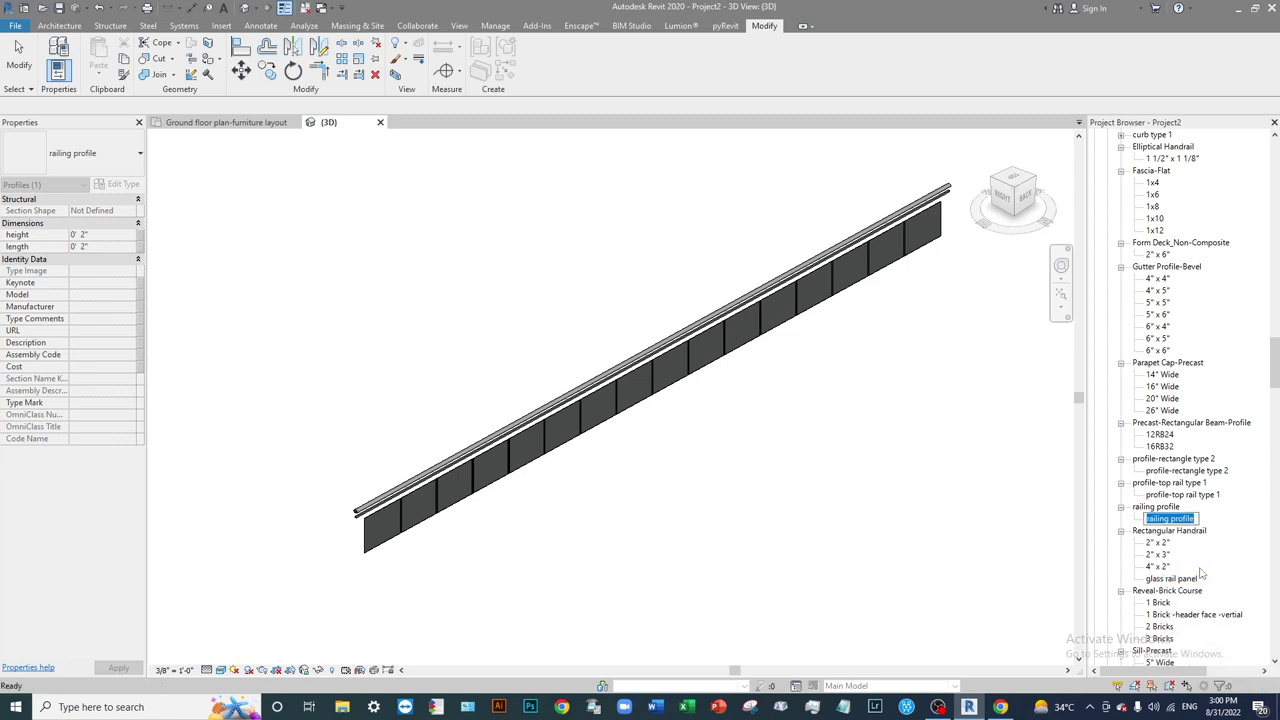
type("top rail")
key("Return")
Duplicate the top rail profile type and name the copy 'bottom rail'.
right_click(1160, 520)
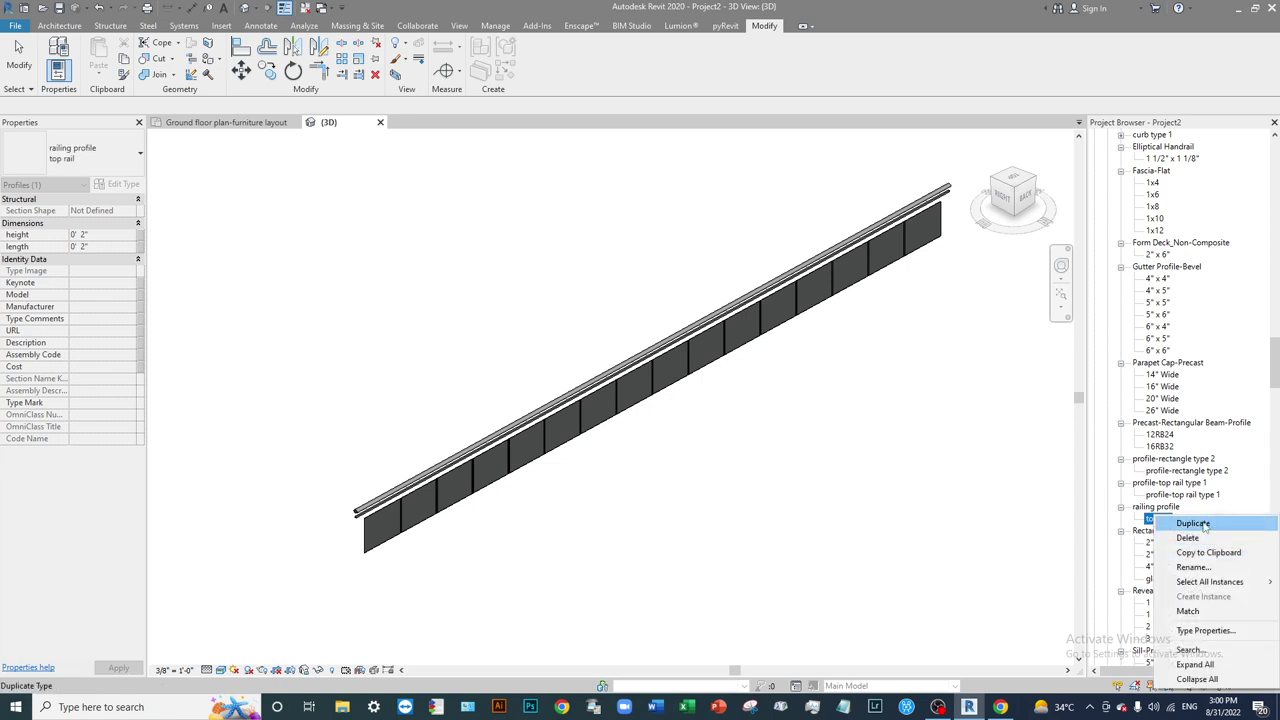
left_click(1161, 521)
right_click(1157, 520)
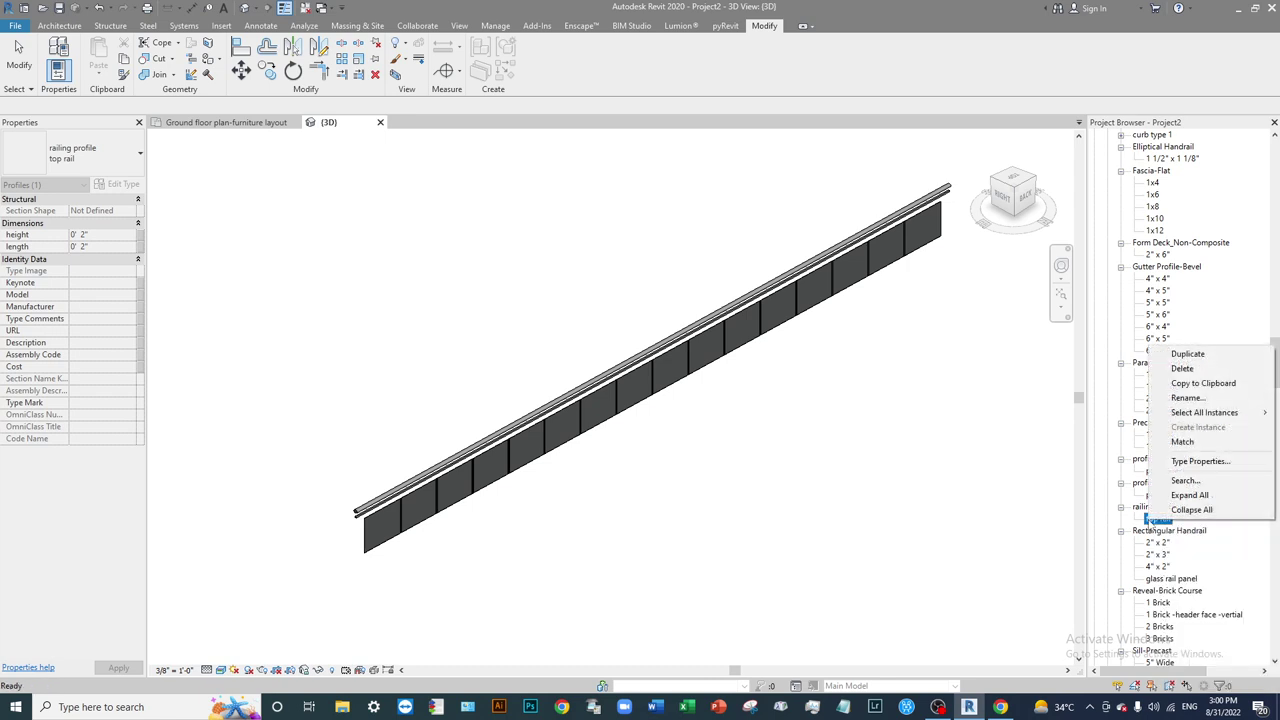
left_click(1188, 355)
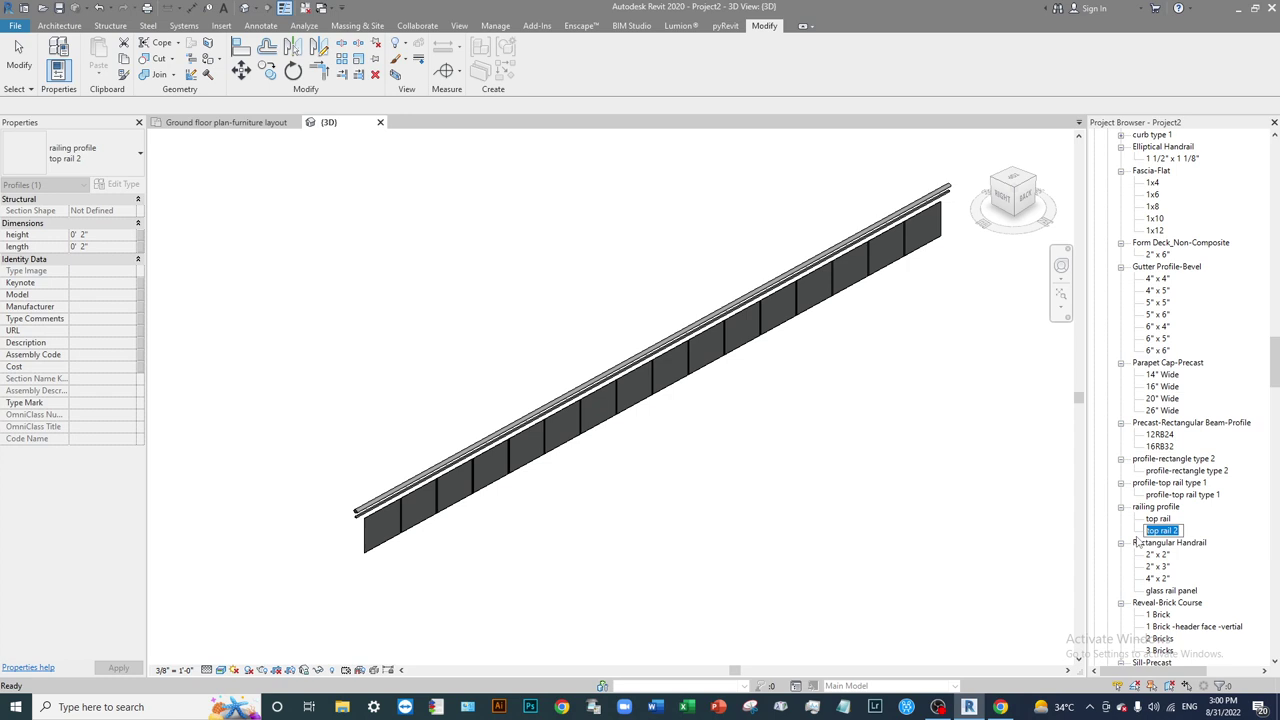
type("bottom rail")
left_click(1160, 519)
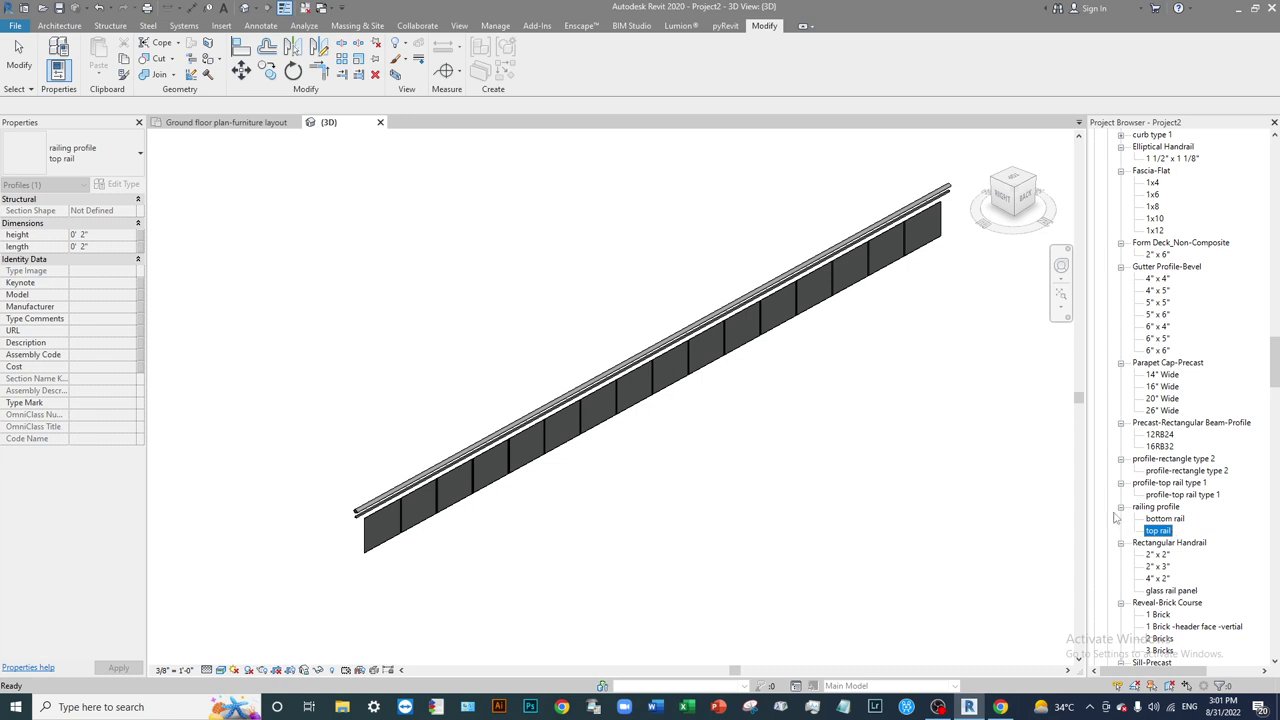
Open the glass rail railing's Type Properties and orbit its preview in 3D View: 3D View 1.
left_click(372, 502)
scroll(500, 500, "down", 2)
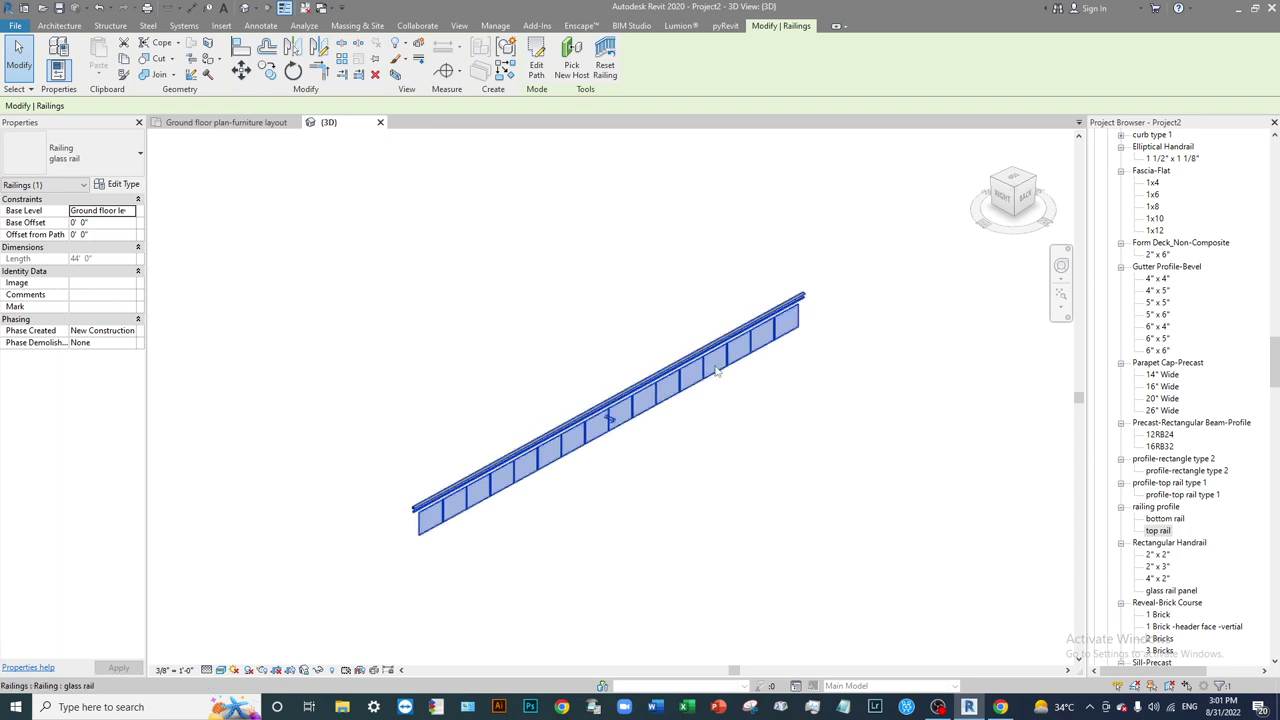
left_click(100, 155)
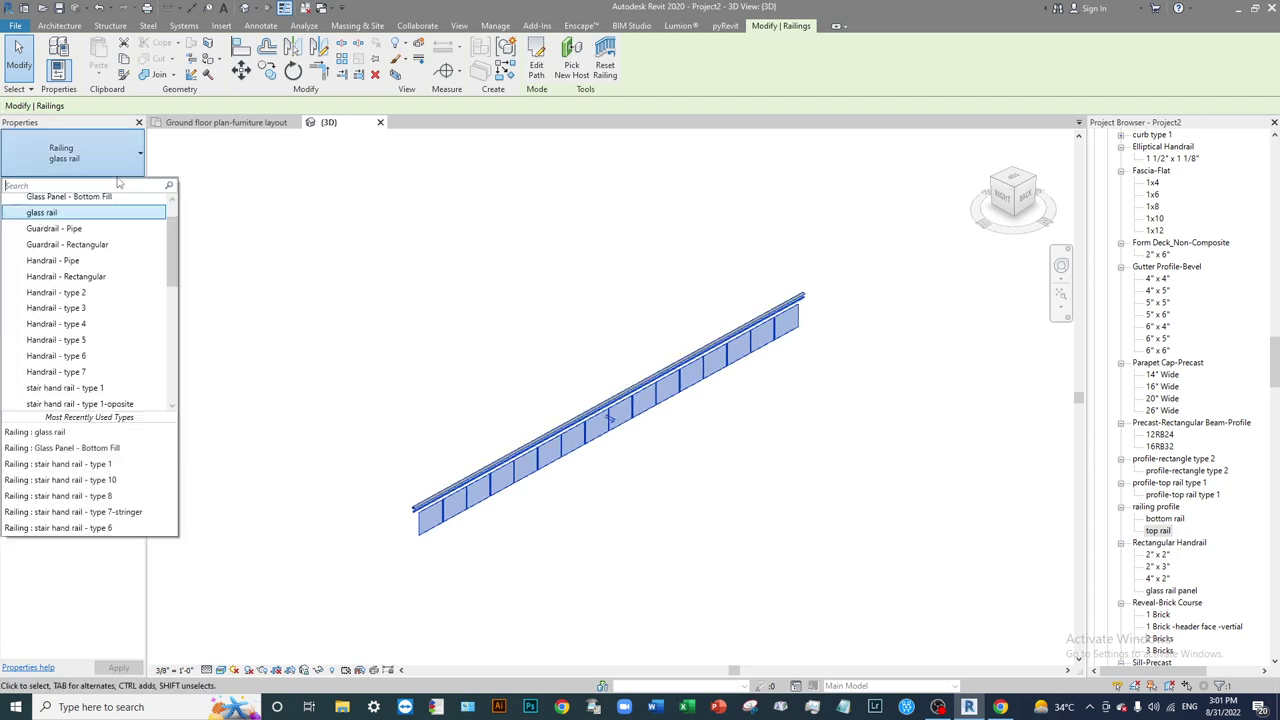
key("Escape")
left_click(123, 184)
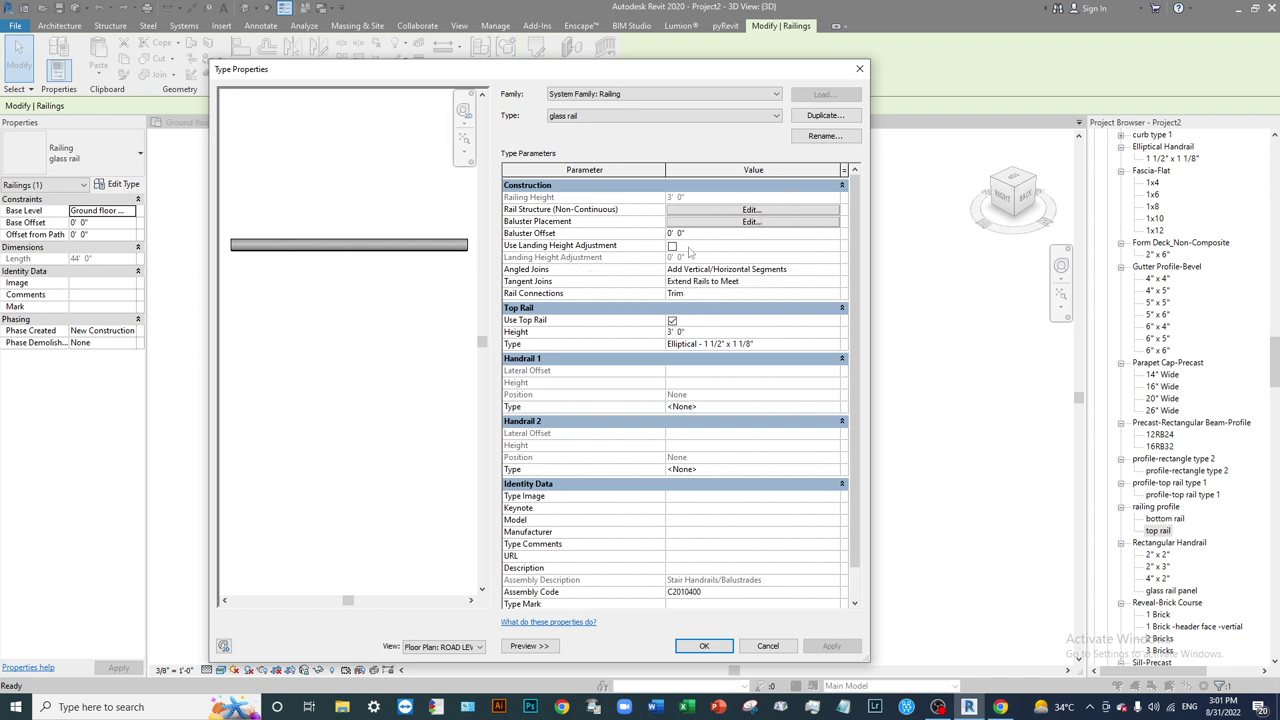
left_click(460, 647)
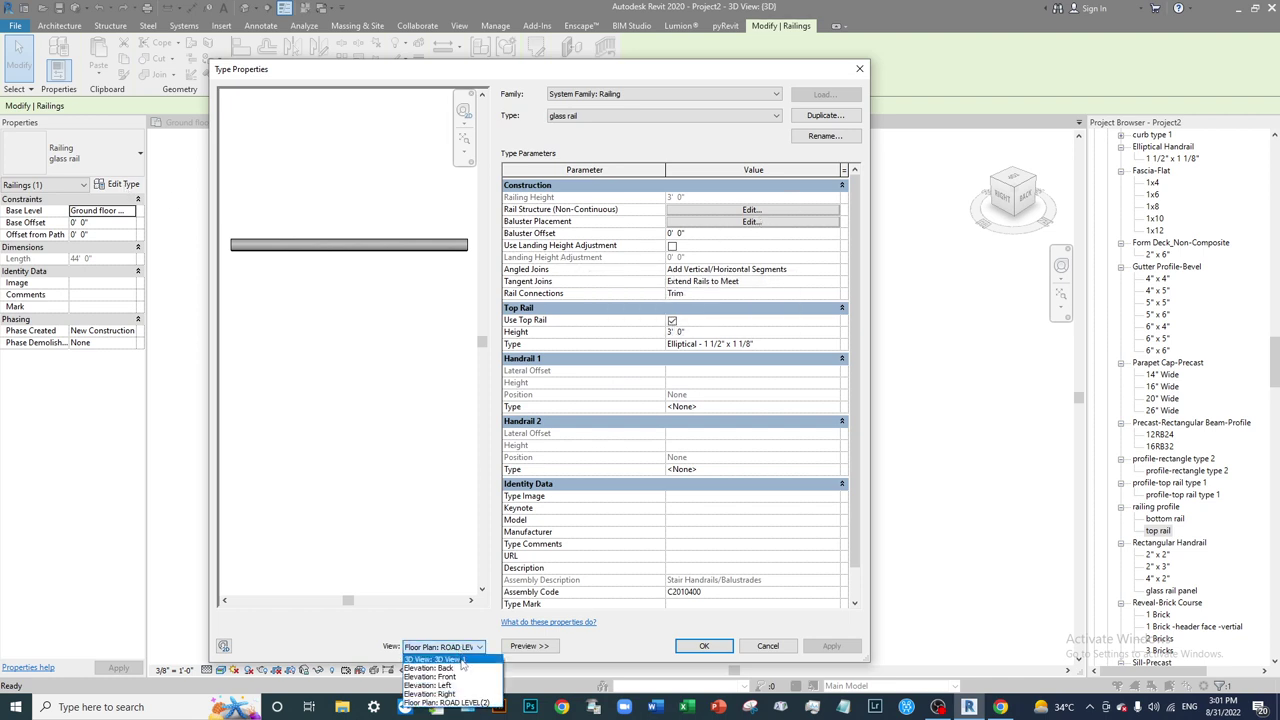
left_click(462, 662)
middle_click_drag(377, 394, 405, 443)
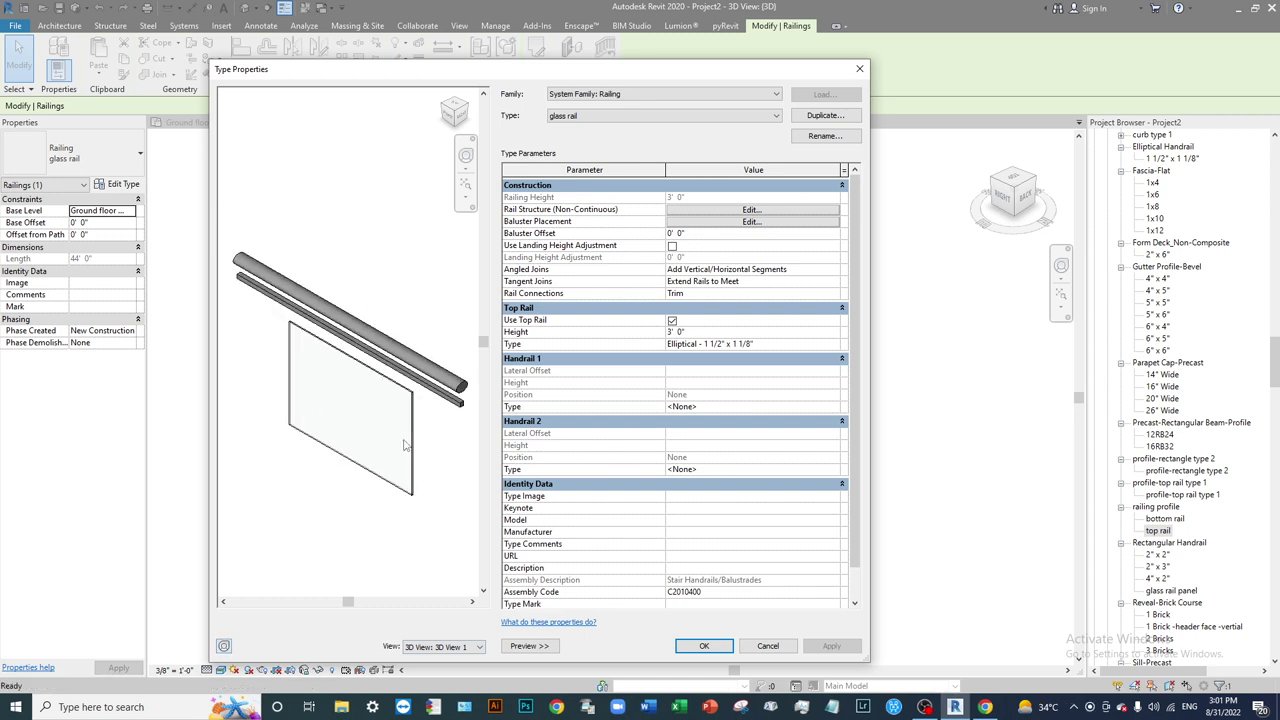
In Edit Rails, change Rail 1's profile to 'railing profile : bottom rail'.
left_click(750, 210)
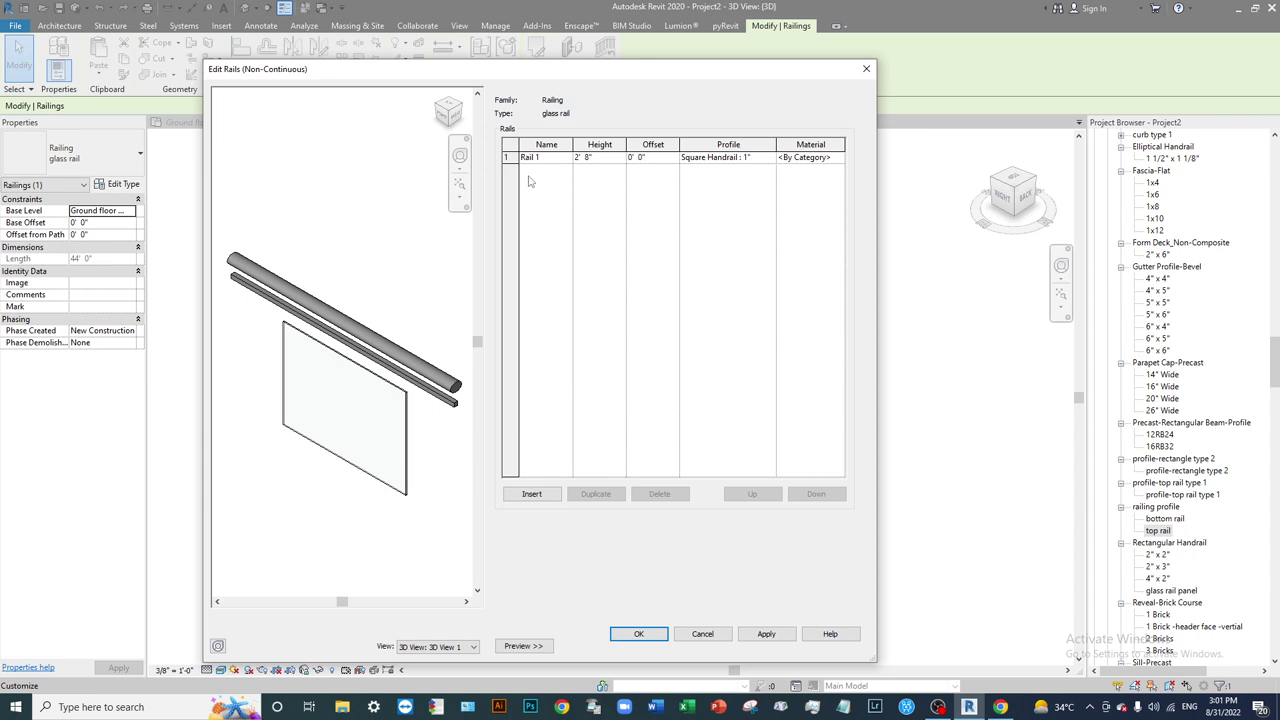
left_click(755, 163)
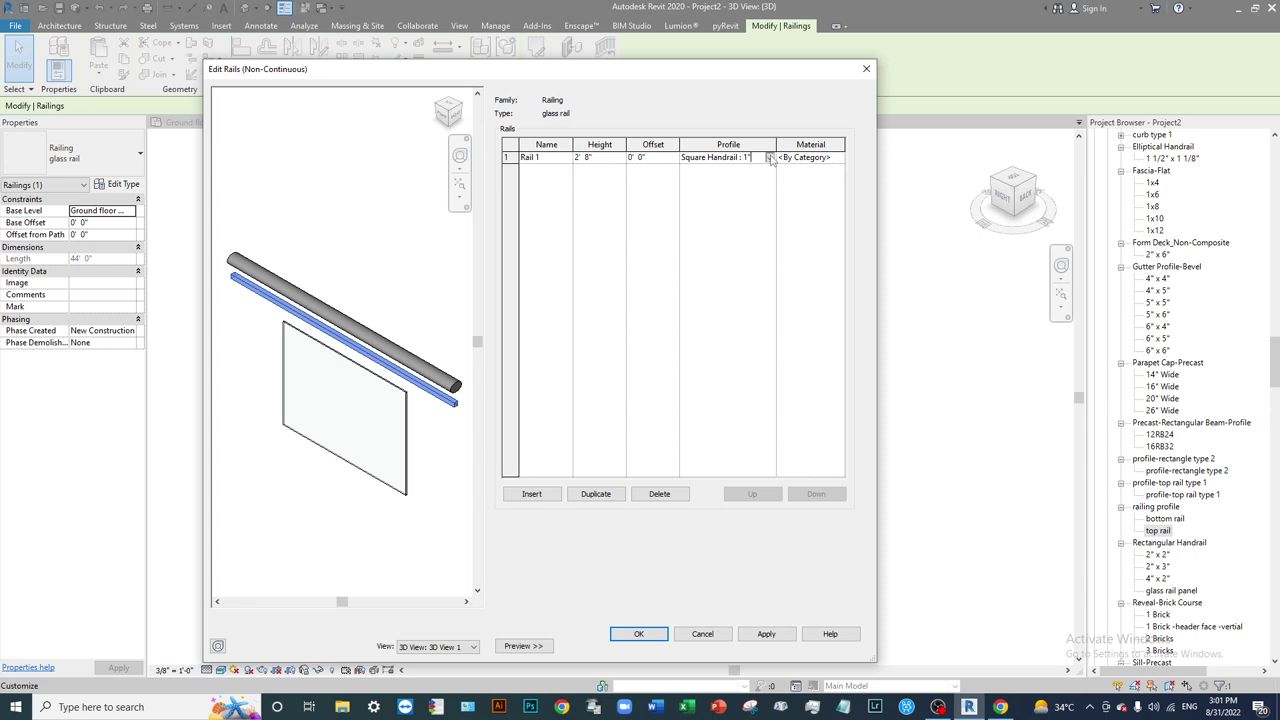
left_click(769, 158)
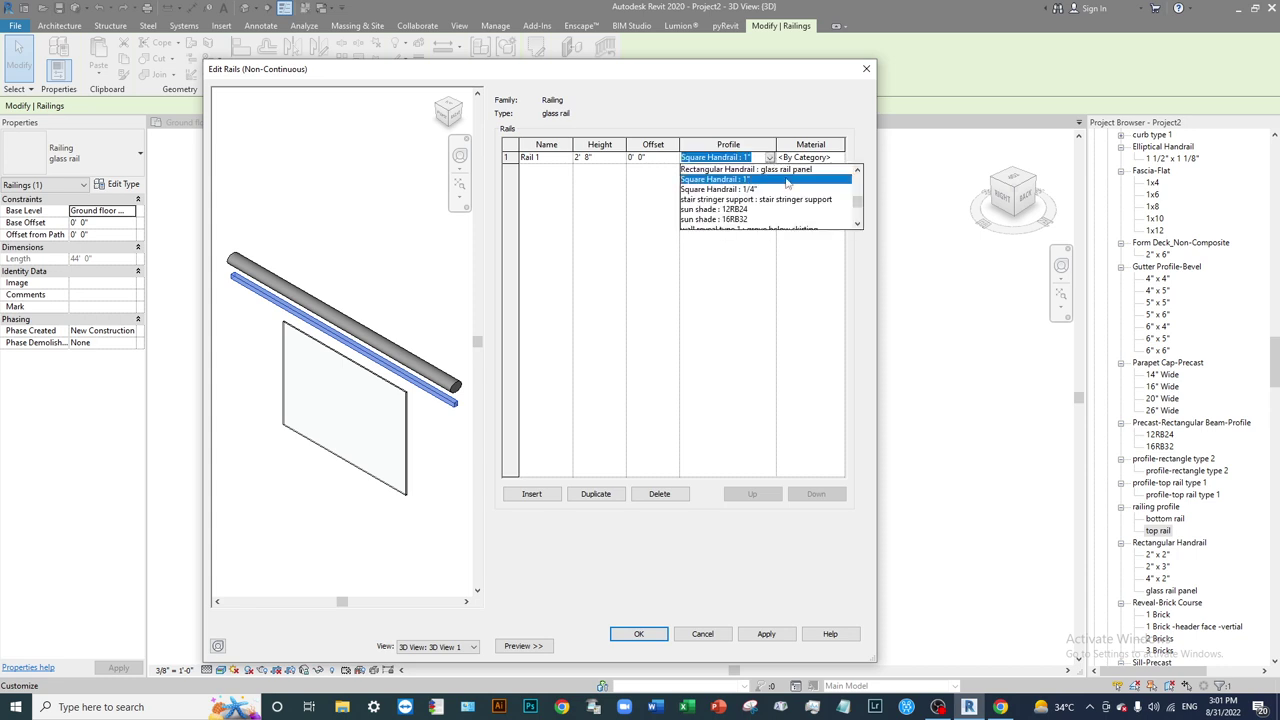
scroll(789, 183, "down", 3)
scroll(789, 182, "down", 1)
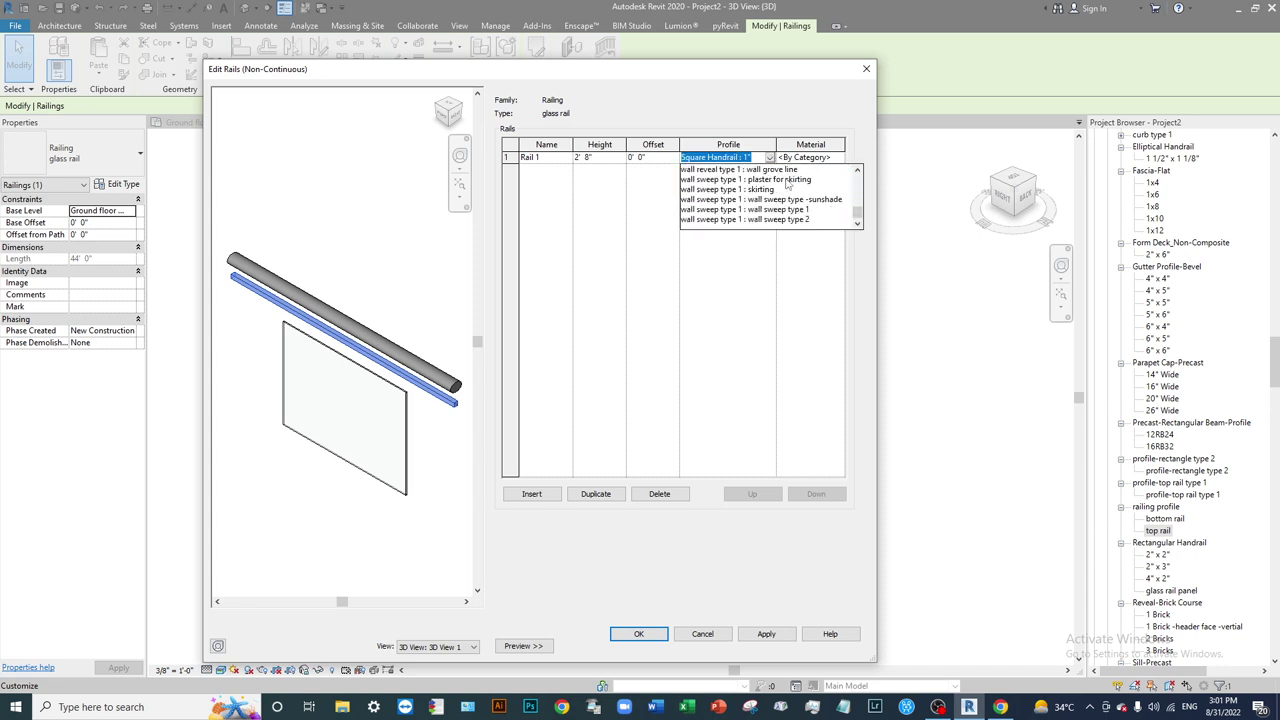
scroll(789, 190, "up", 4)
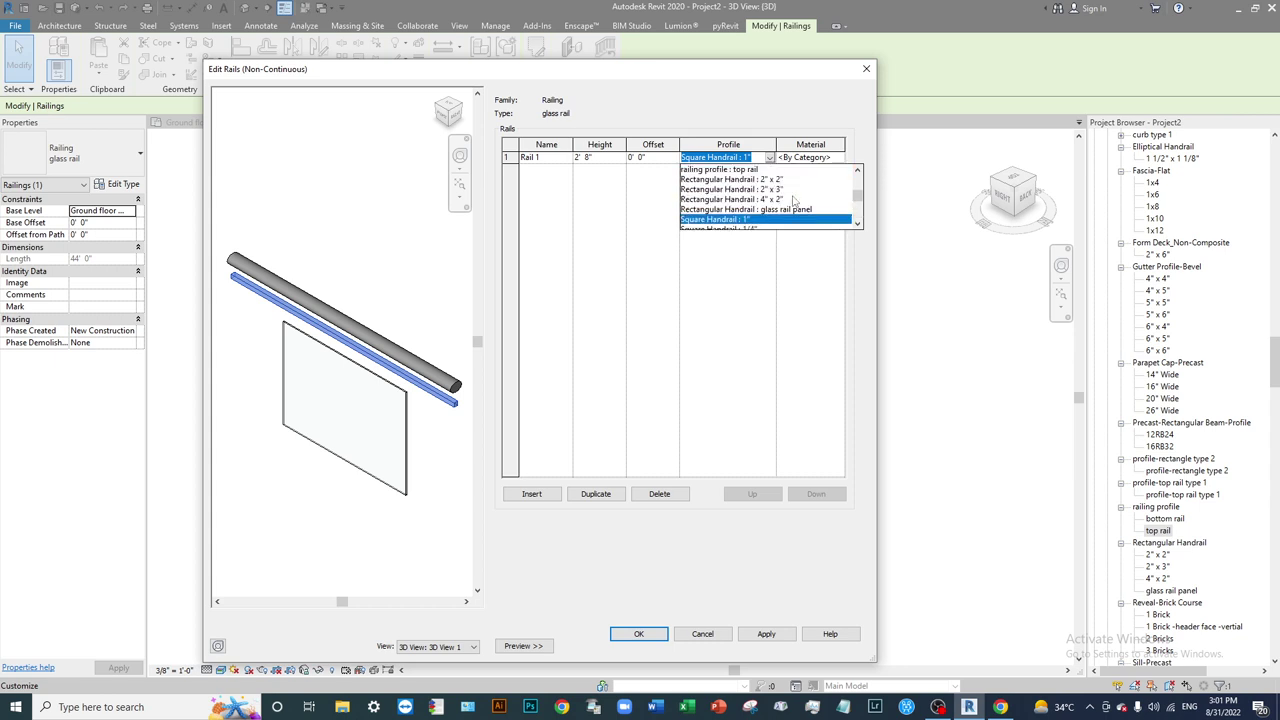
scroll(790, 203, "up", 1)
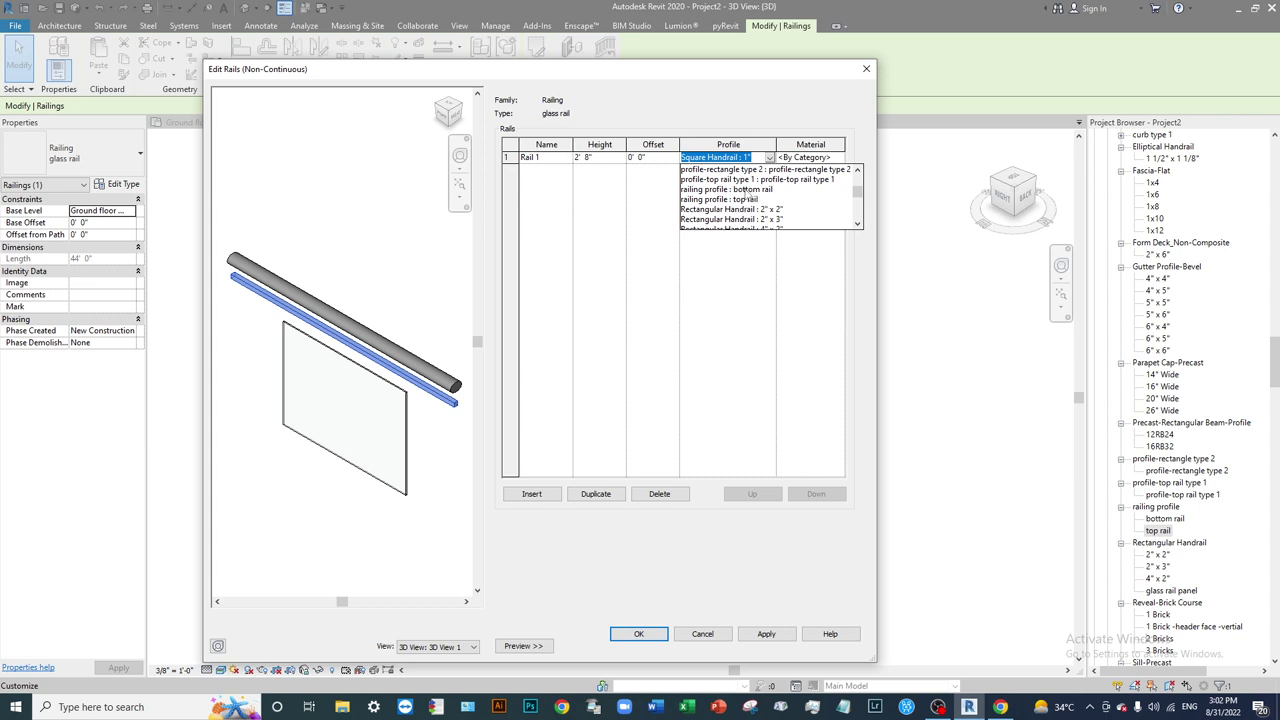
left_click(748, 189)
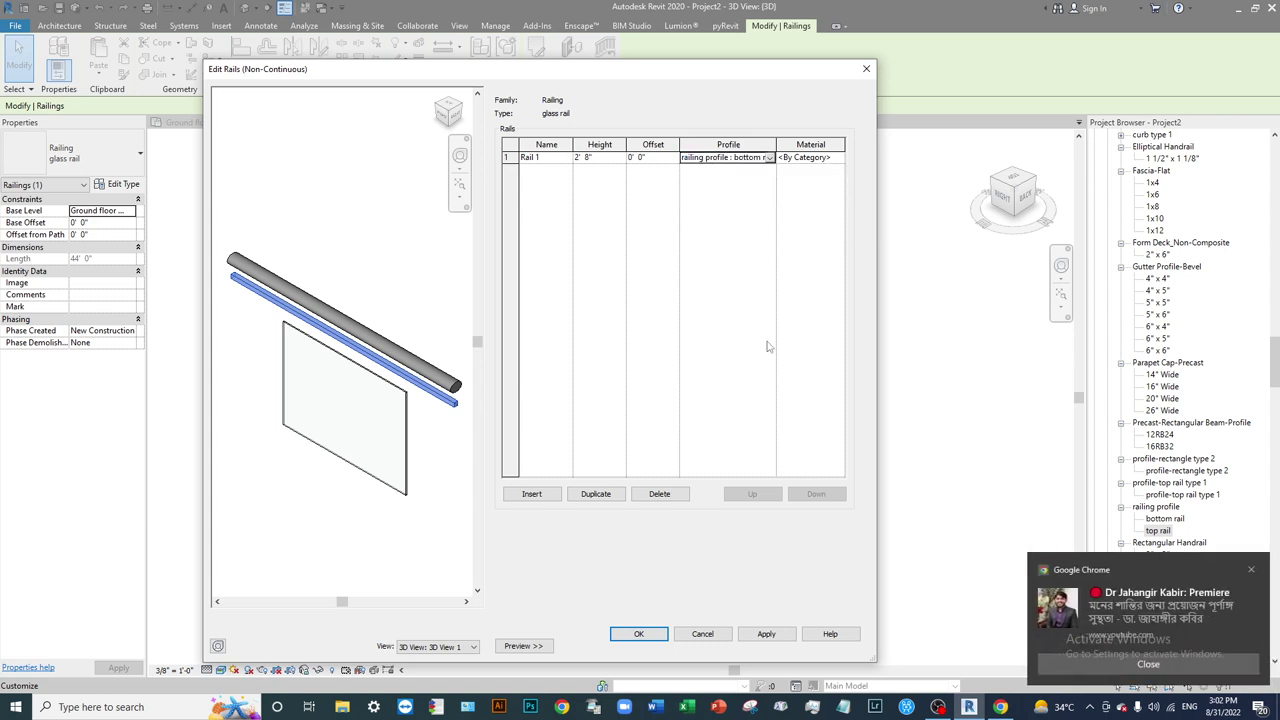
left_click(810, 158)
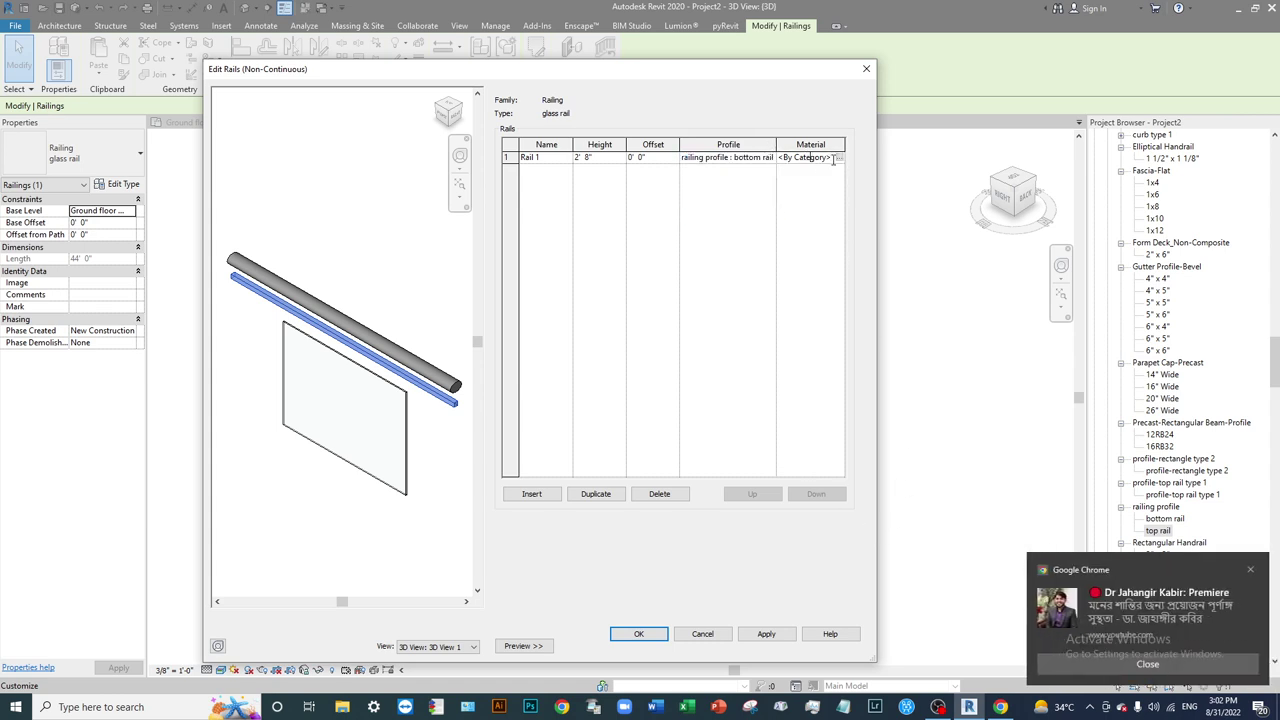
Assign Metal - Stainless Steel to Rail 1 after searching the Material Browser for 'steel'.
left_click(839, 158)
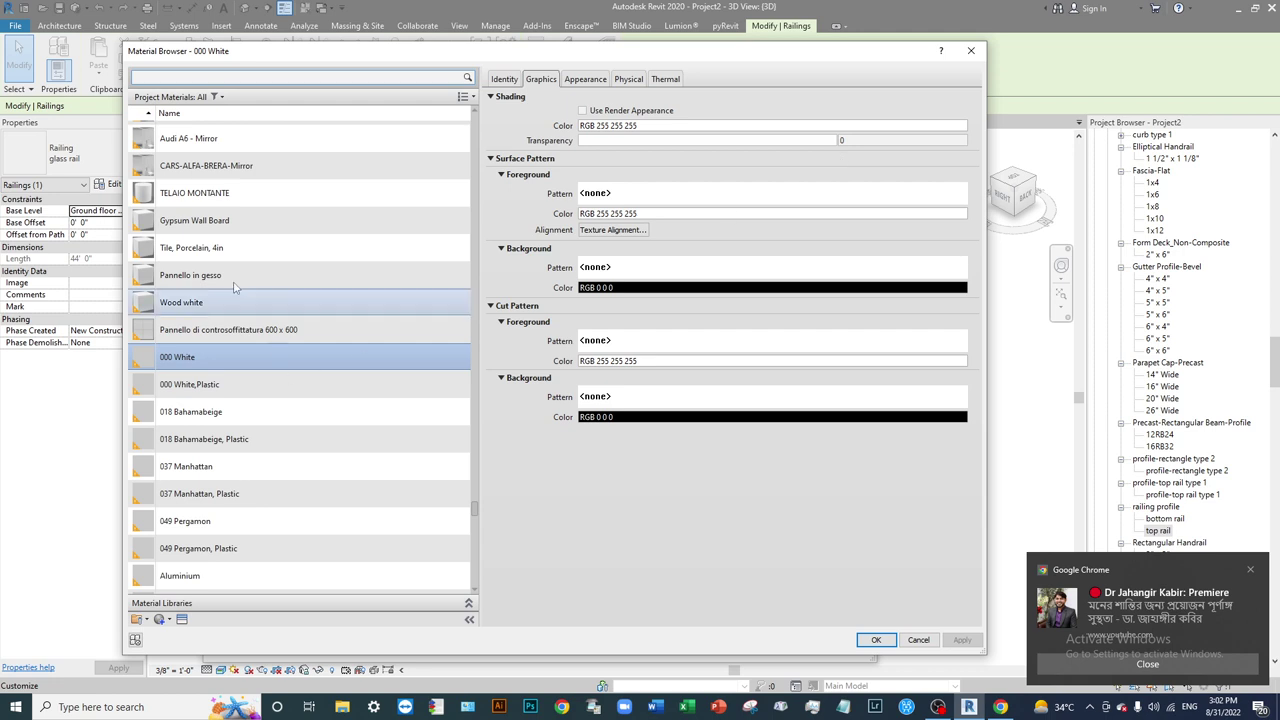
left_click(205, 76)
type("stee")
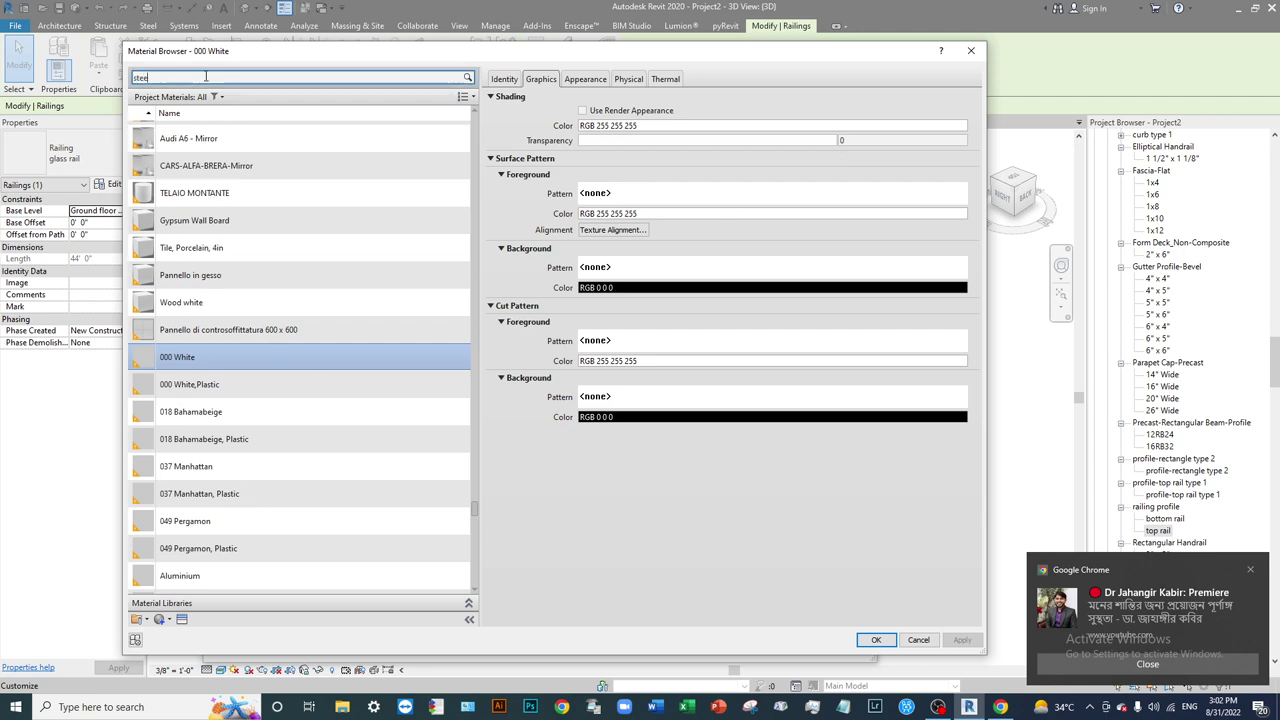
type("l")
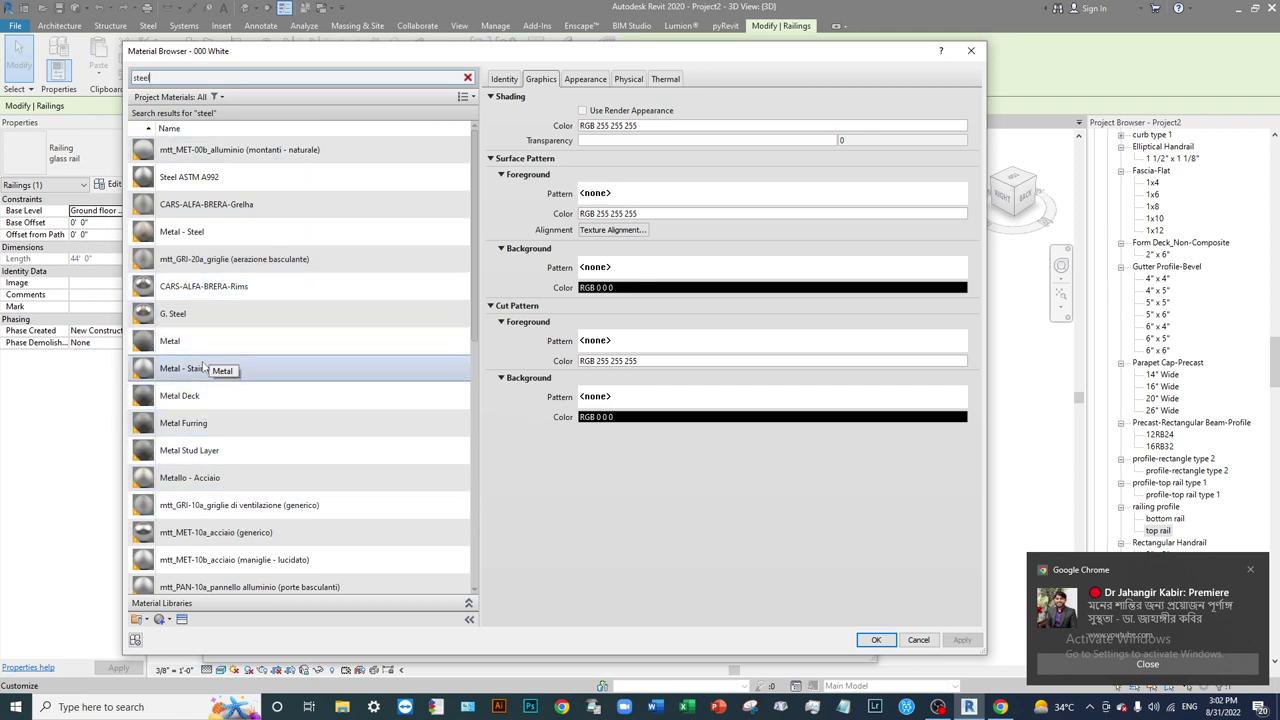
double_click(178, 370)
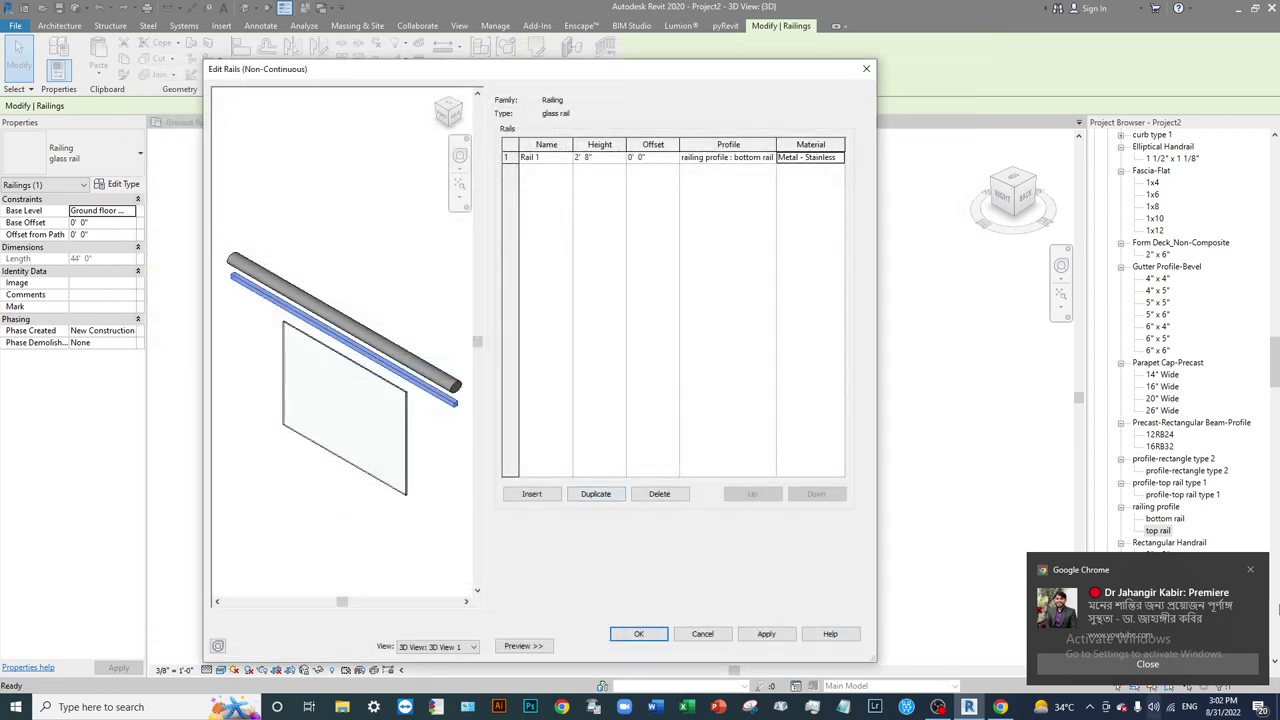
Set Rail 1's height to 0' 0" and apply the rail edits, accepting the baluster warnings.
left_click(1250, 570)
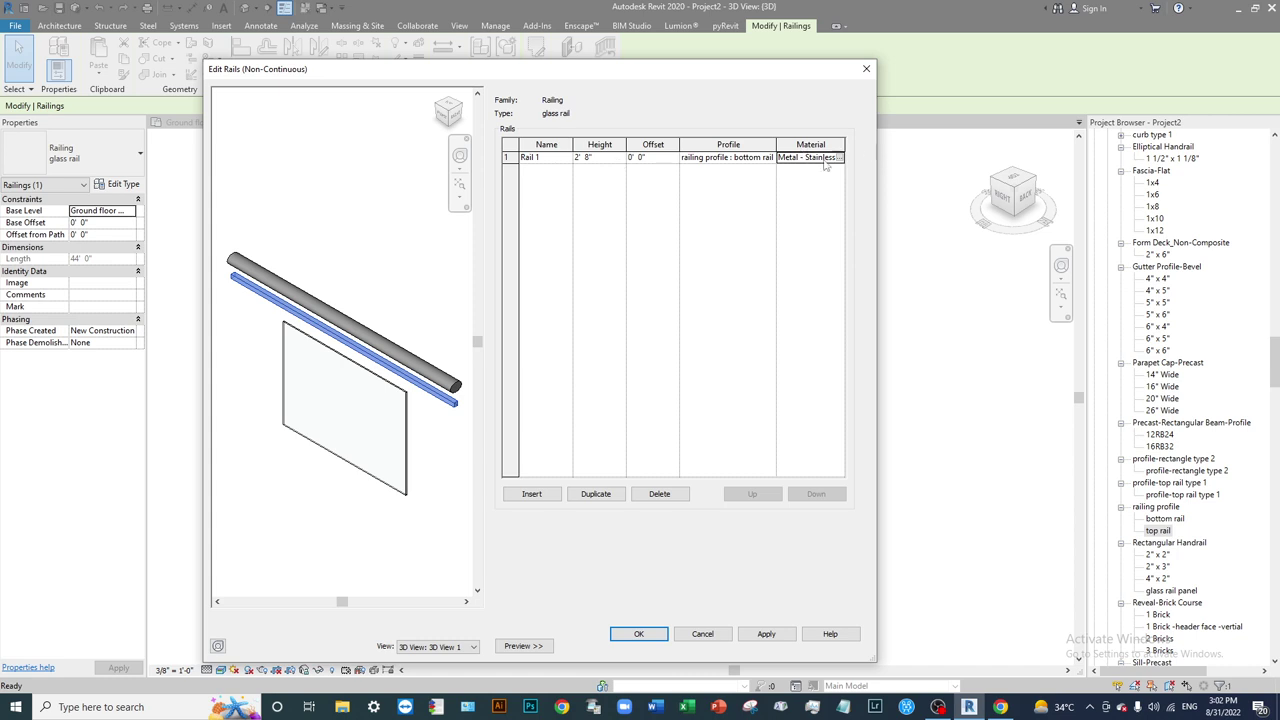
left_click(604, 158)
type("0")
key("Tab")
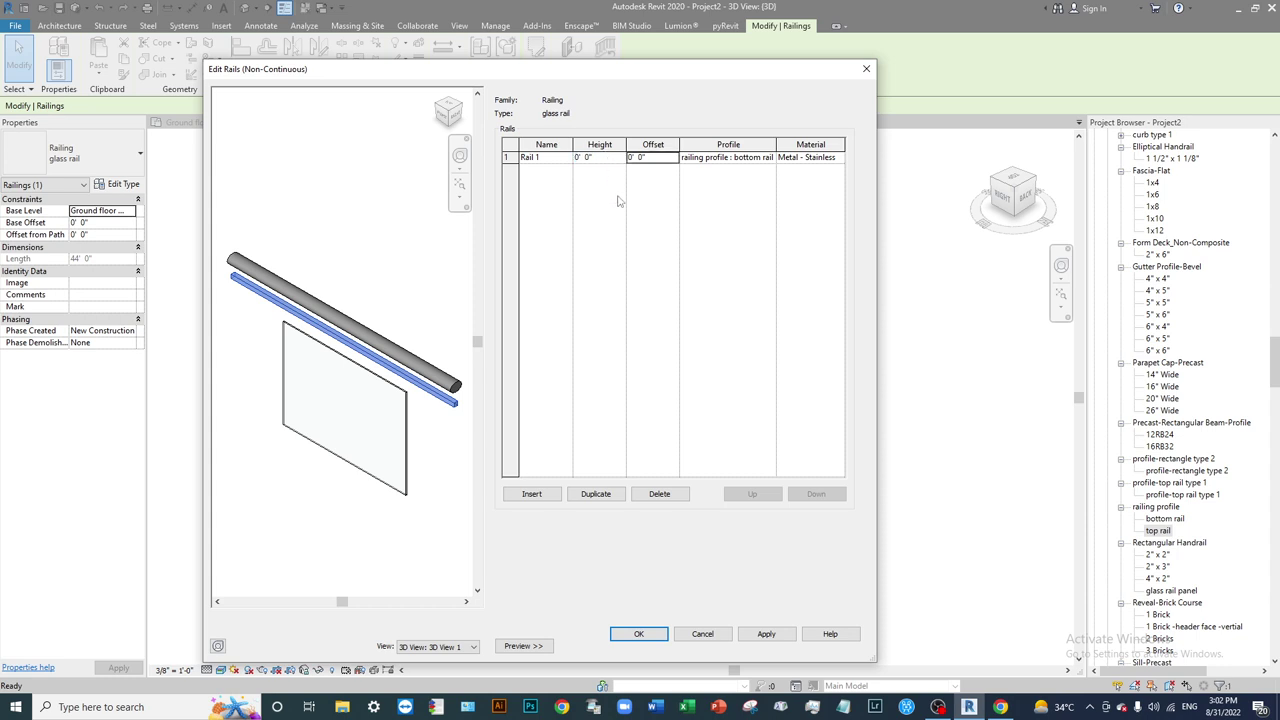
left_click(768, 634)
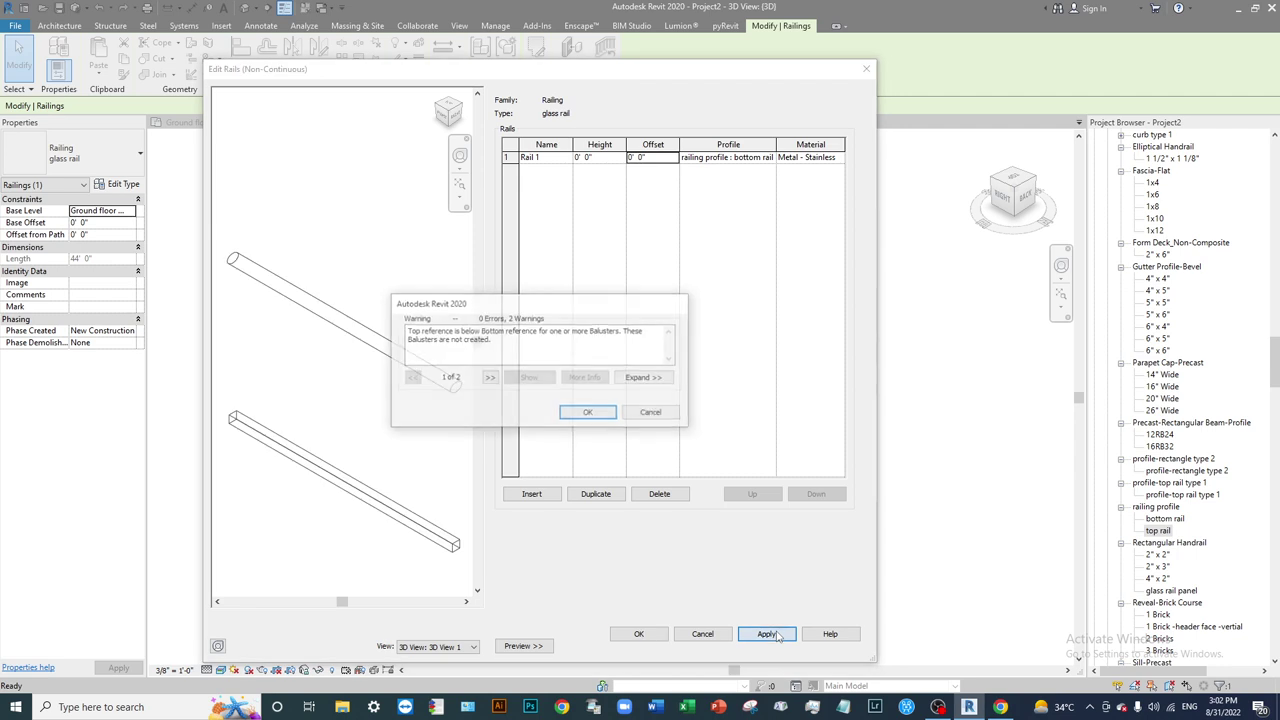
left_click(589, 413)
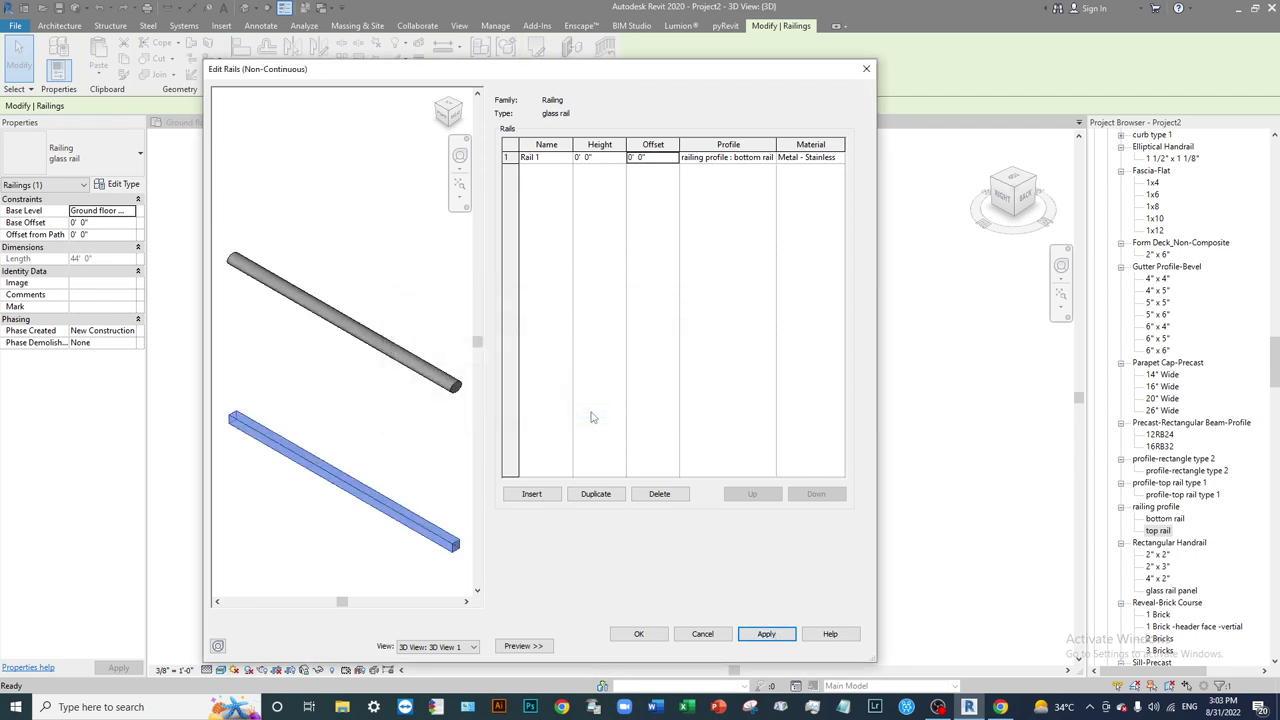
left_click(640, 634)
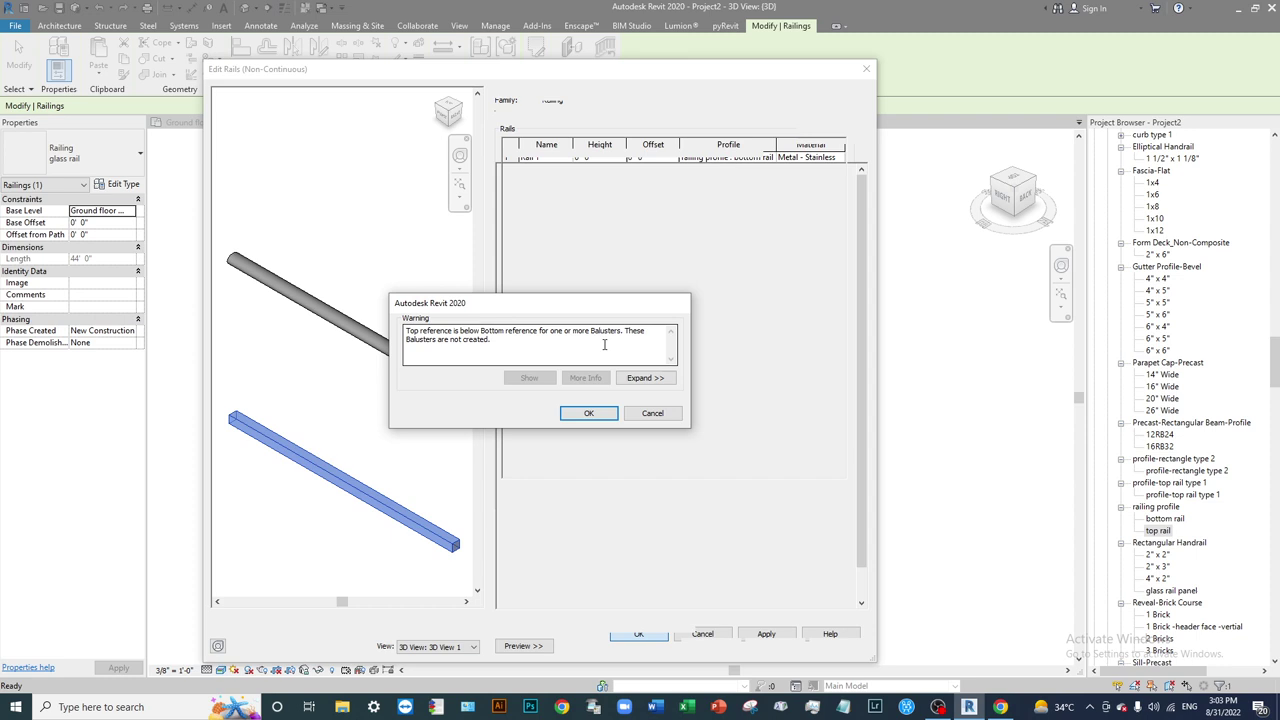
left_click(613, 410)
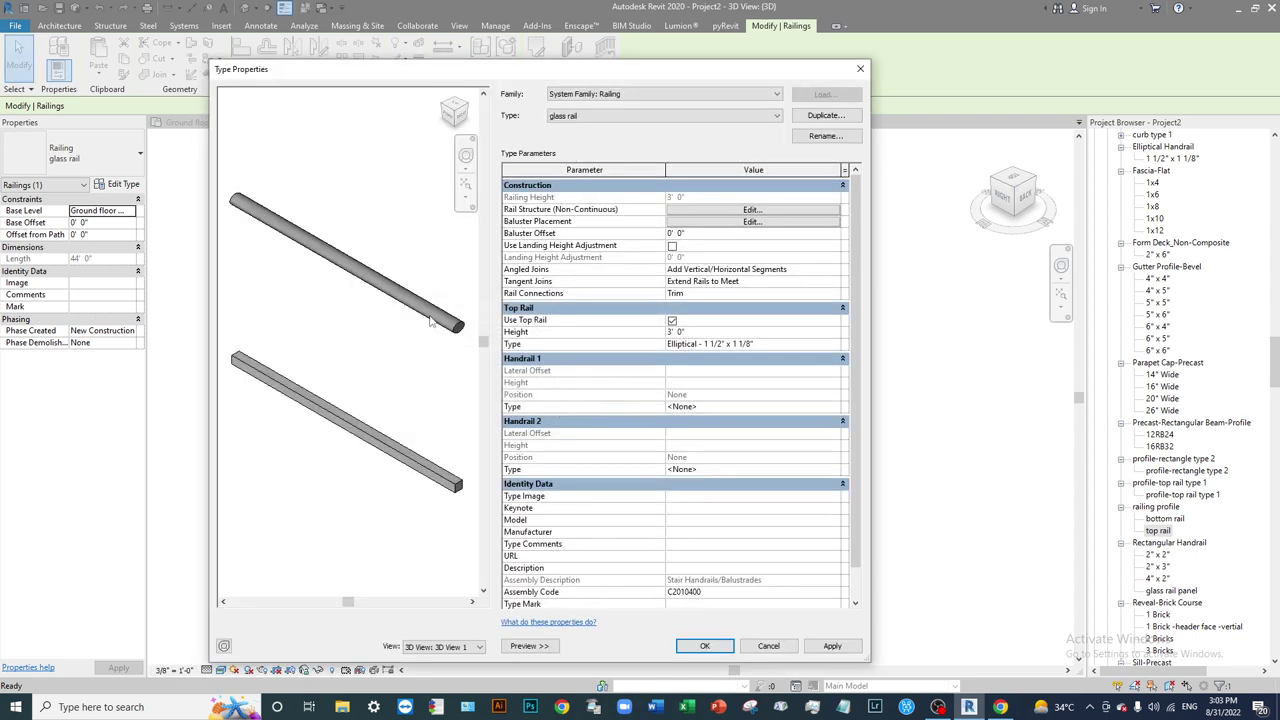
left_click(742, 222)
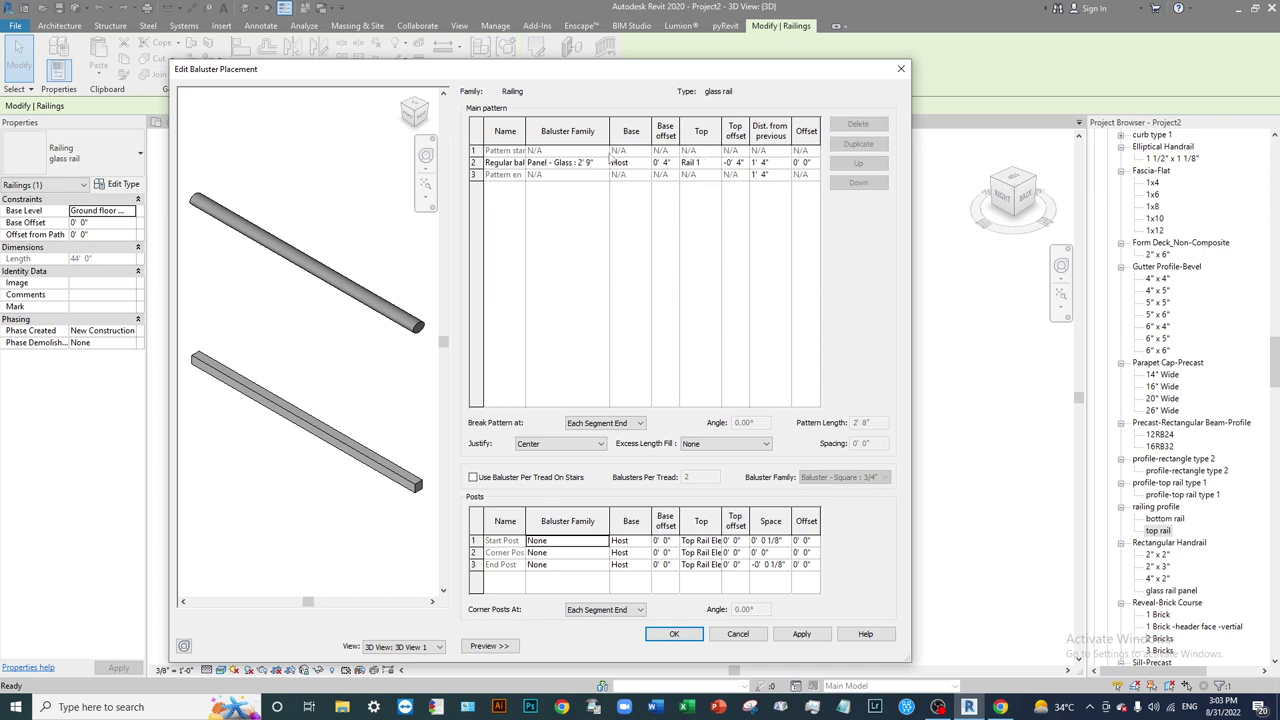
In Edit Baluster Placement, run the glass panels from Base Host to Top Rail 1.
left_click(578, 162)
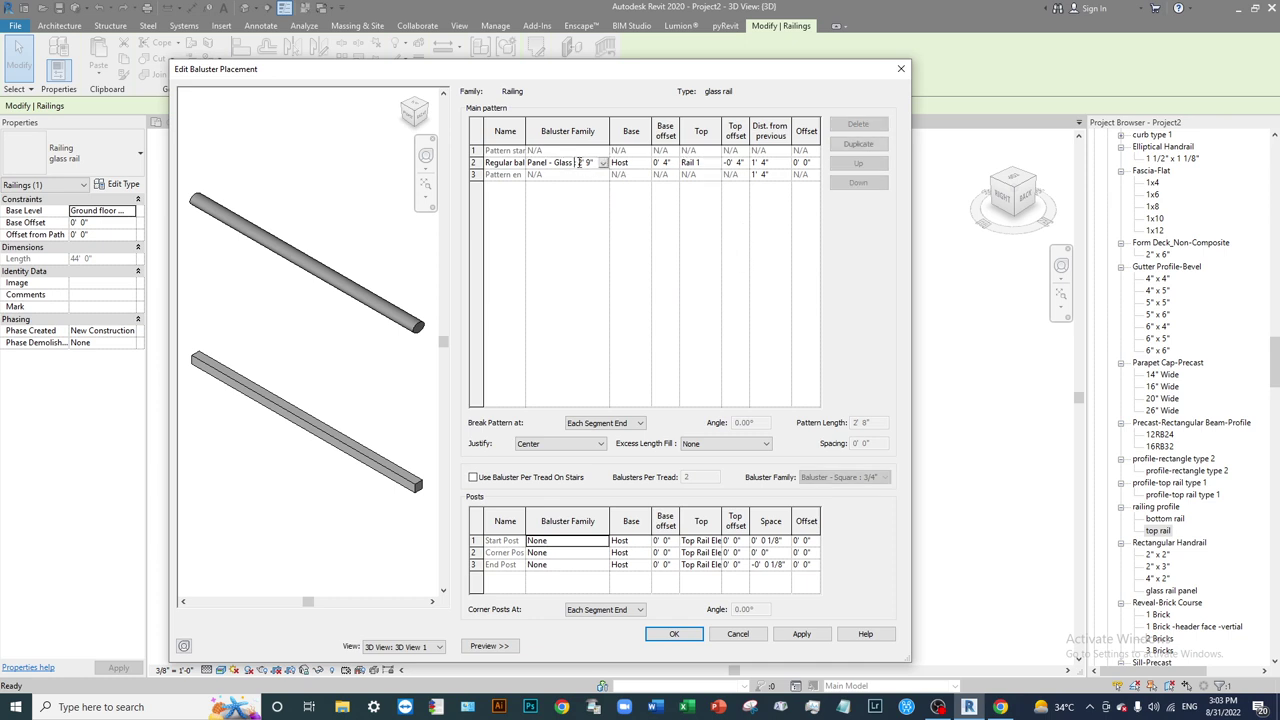
left_click(716, 163)
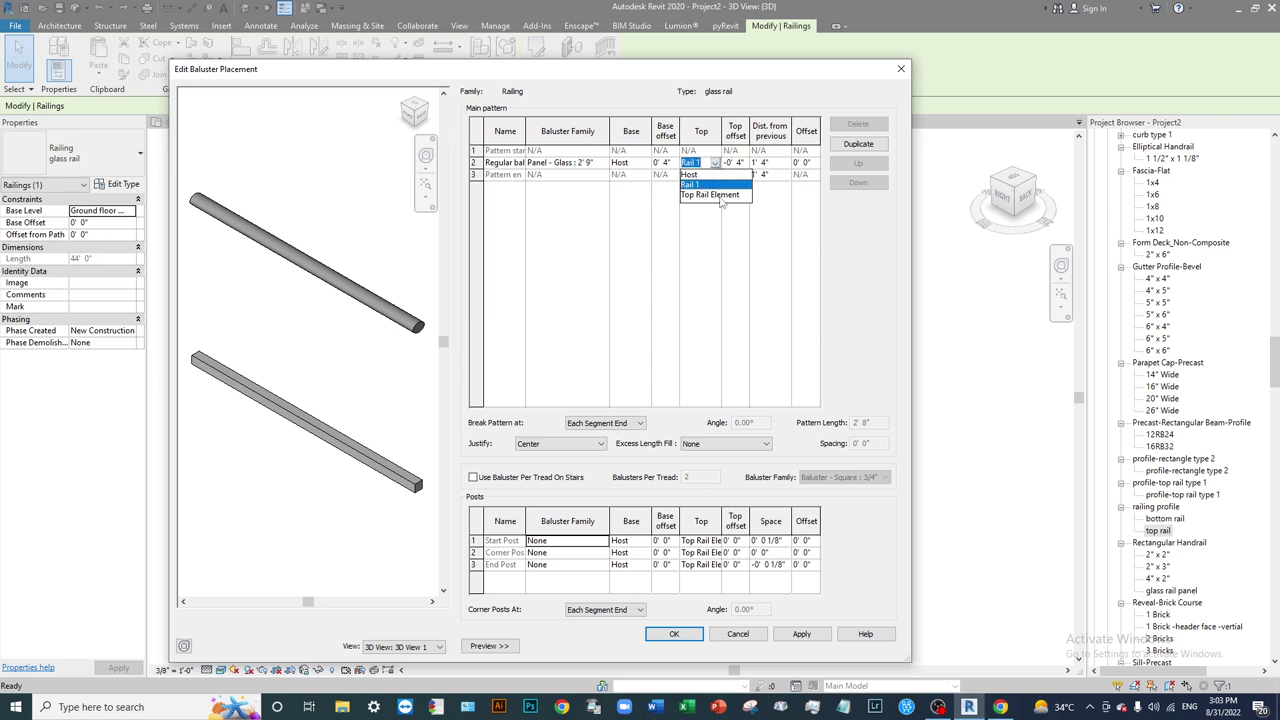
left_click(647, 165)
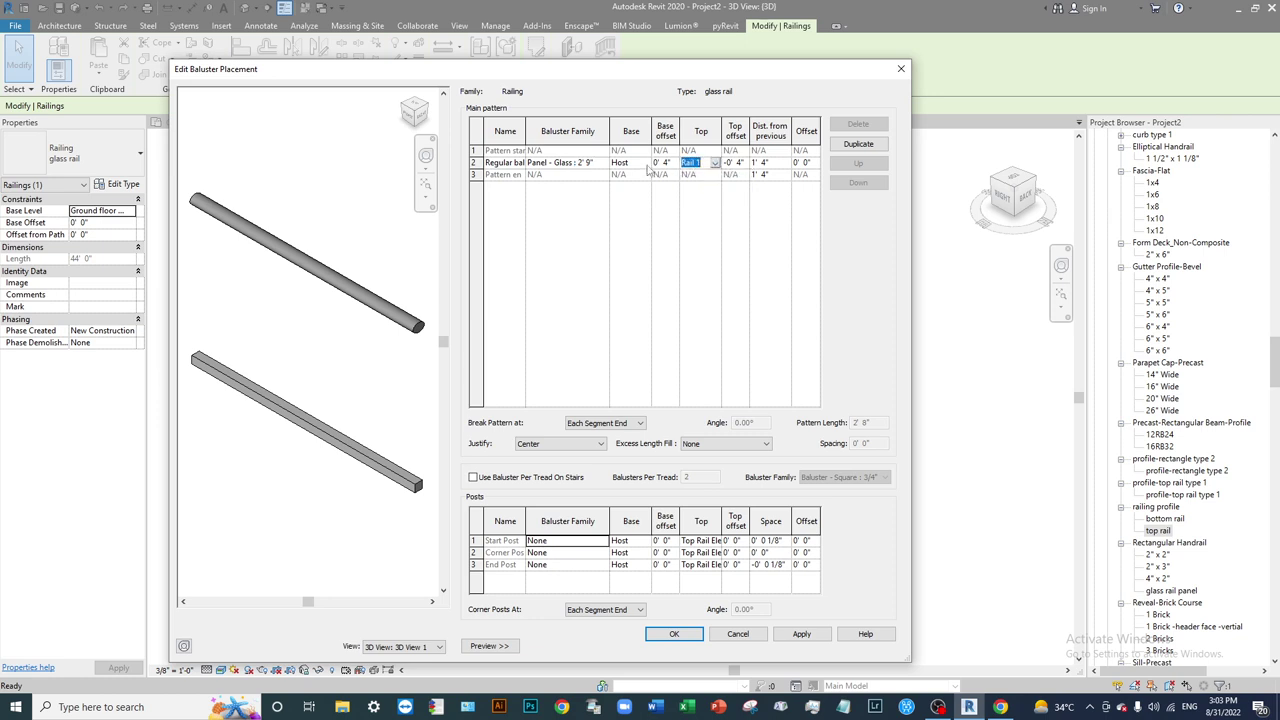
left_click(647, 165)
left_click(646, 164)
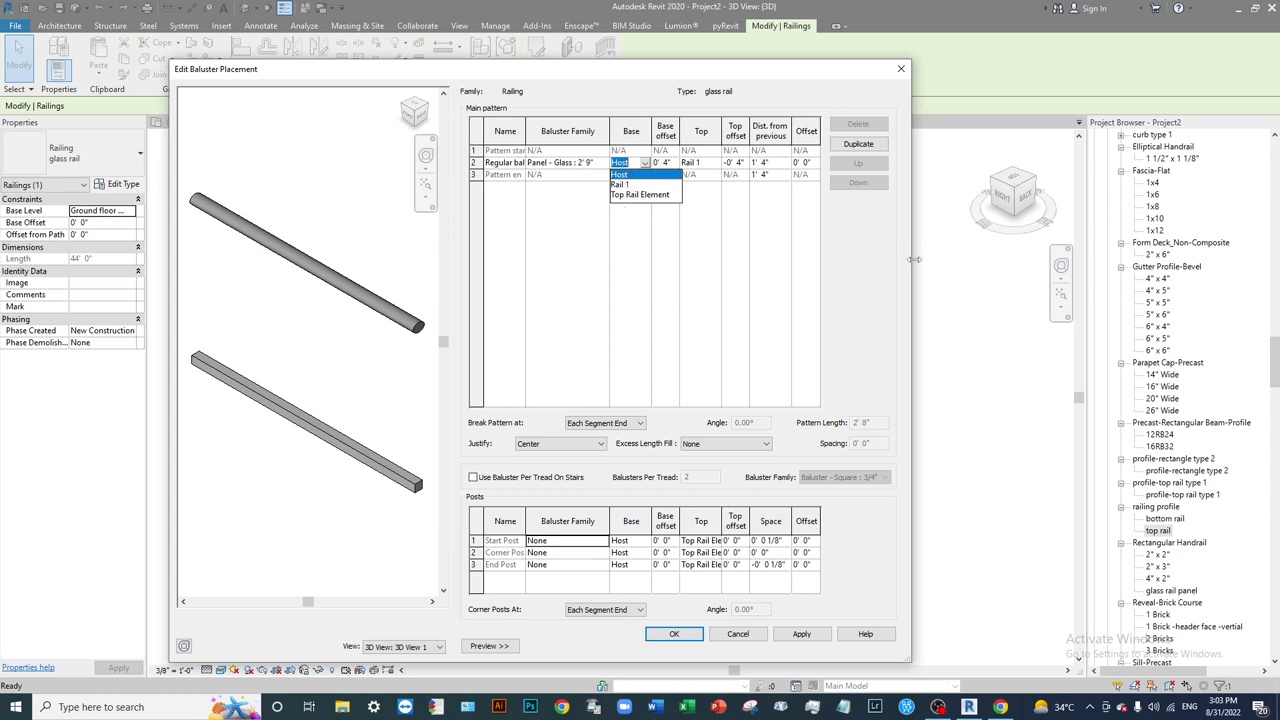
left_click_drag(913, 259, 1178, 259)
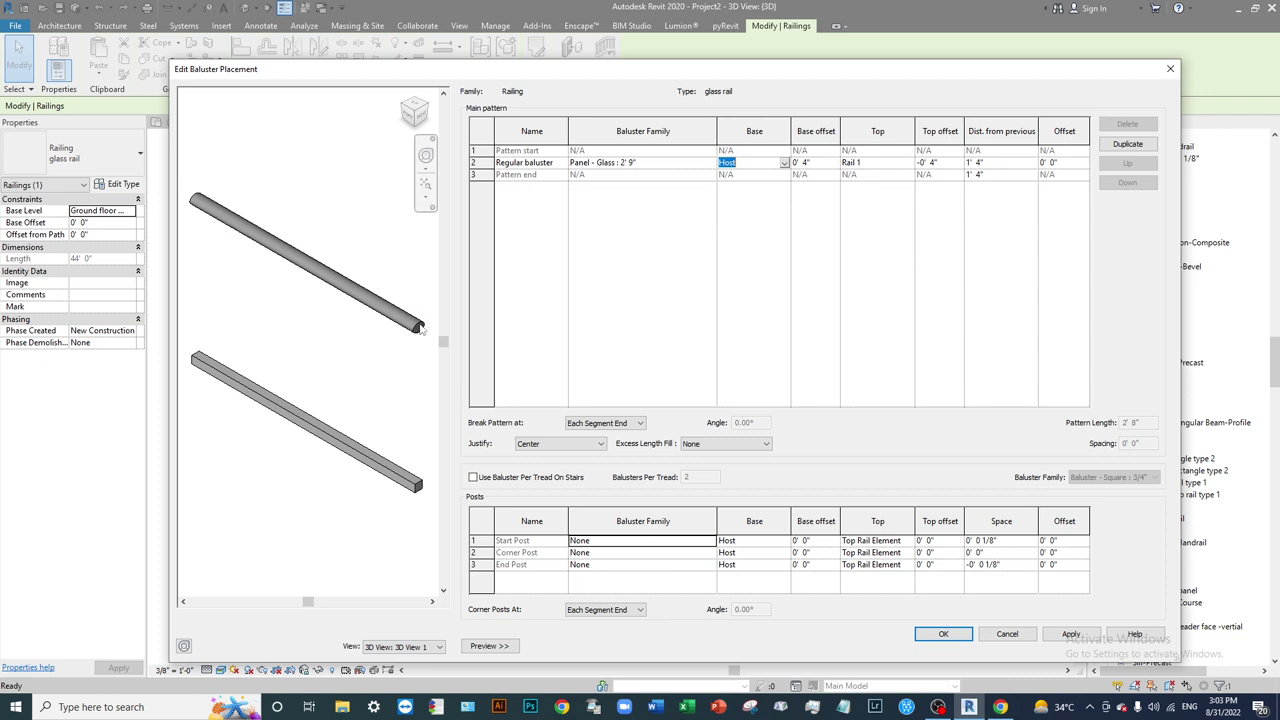
Accept the baluster placement, dismiss the balusters warning, and close Type Properties.
left_click(944, 636)
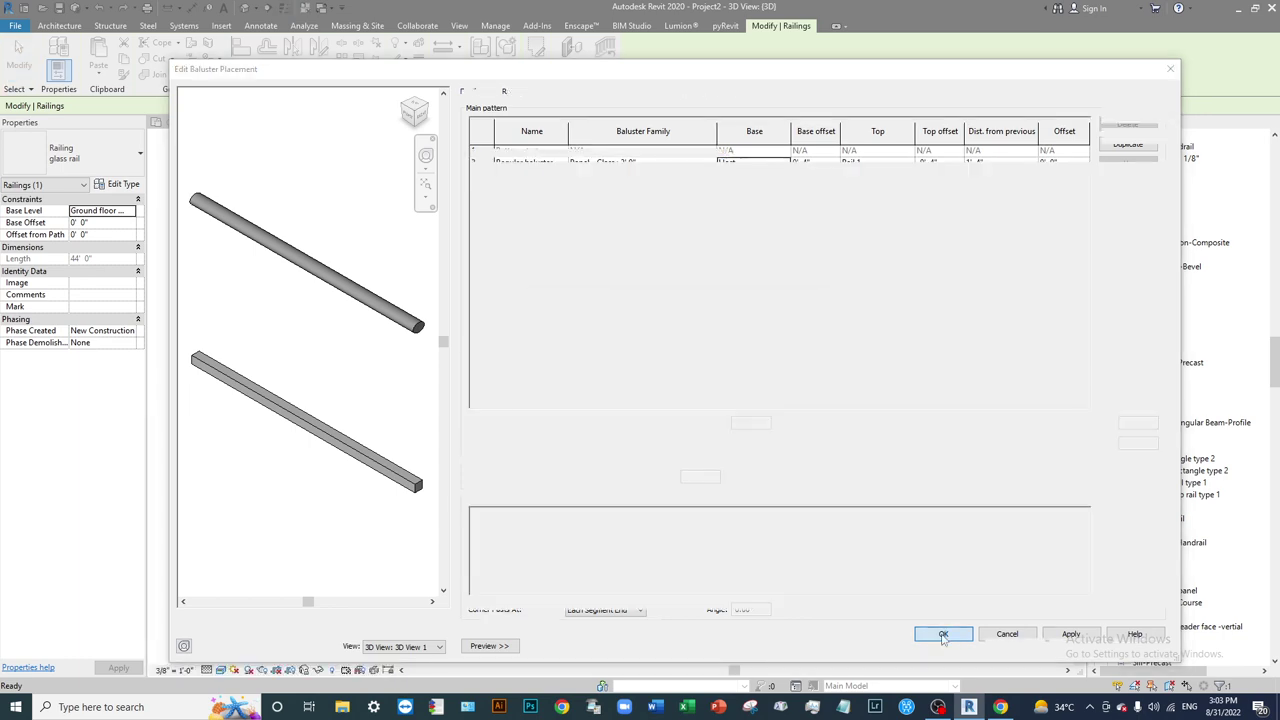
left_click(720, 414)
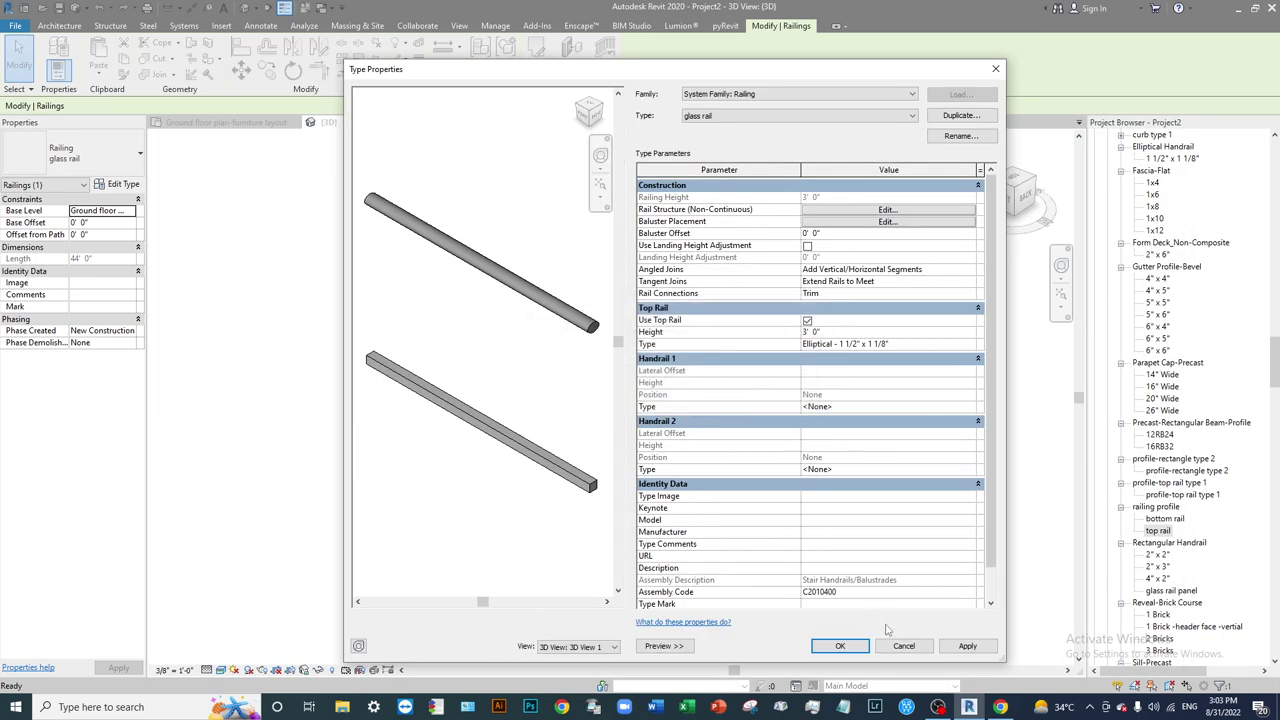
left_click(840, 646)
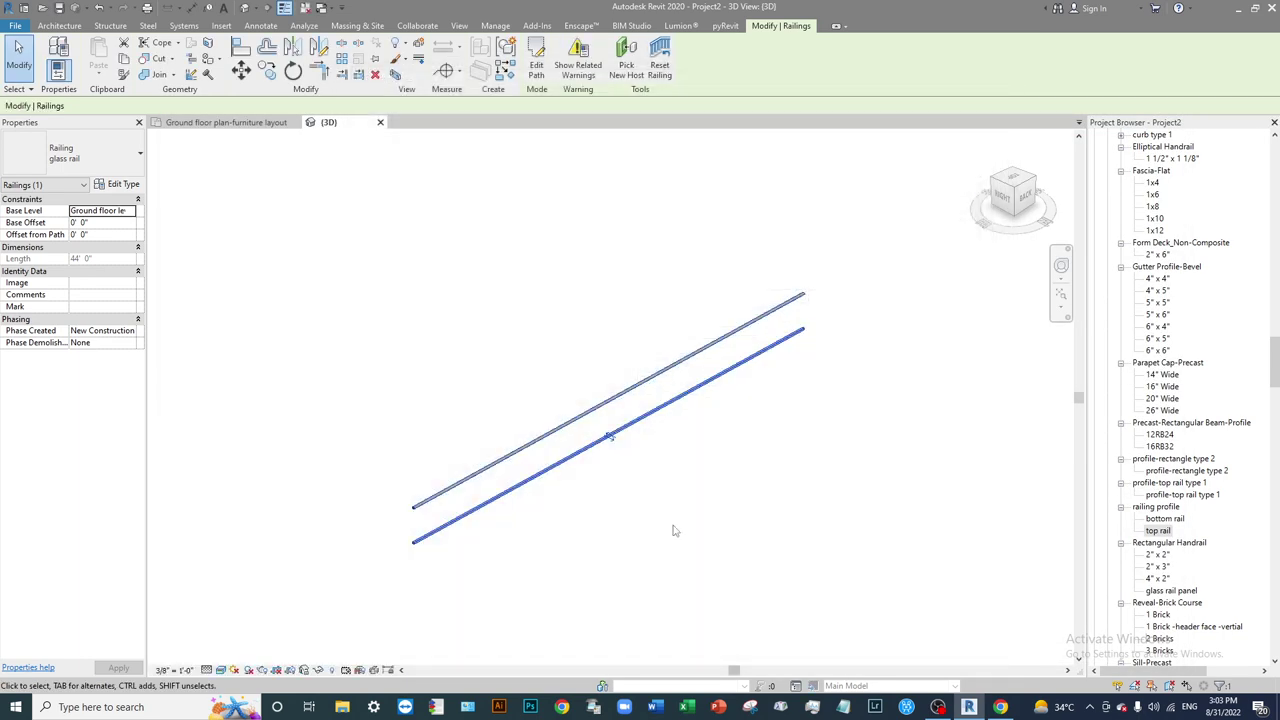
Reopen the glass rail type settings and open the Elliptical top rail type's properties.
left_click(637, 503)
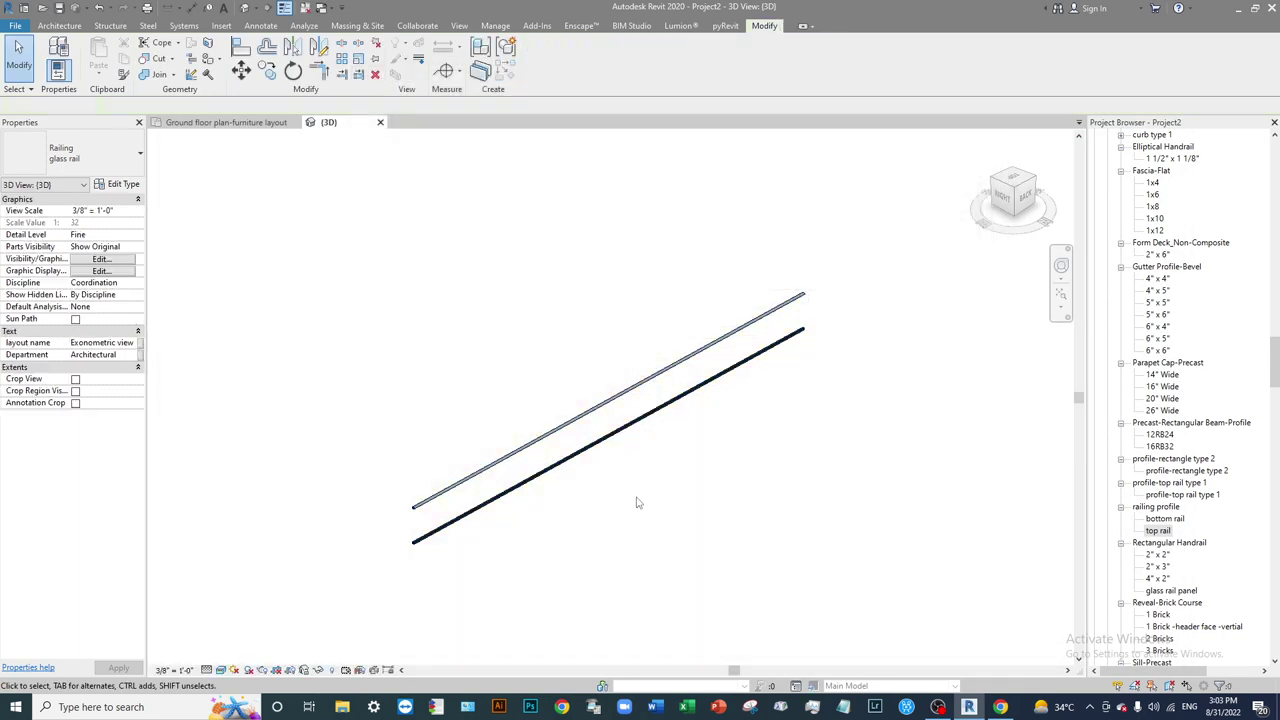
left_click(613, 411)
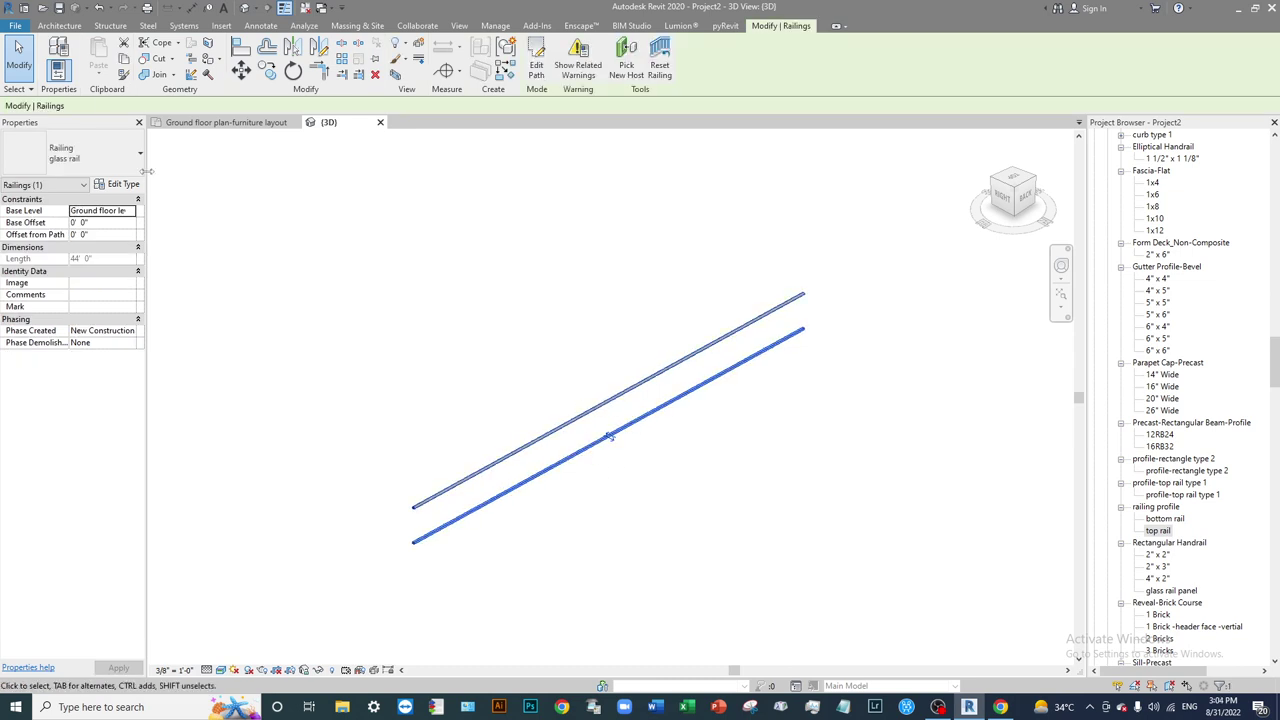
left_click(115, 186)
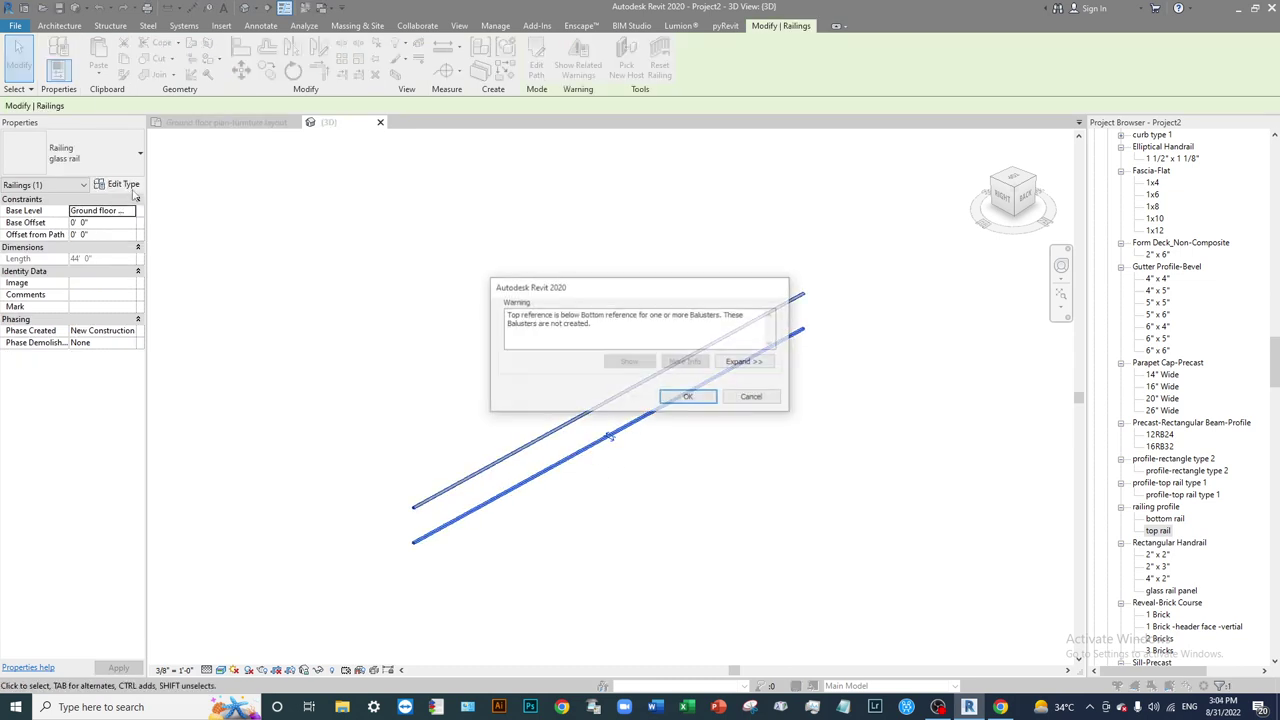
left_click(689, 397)
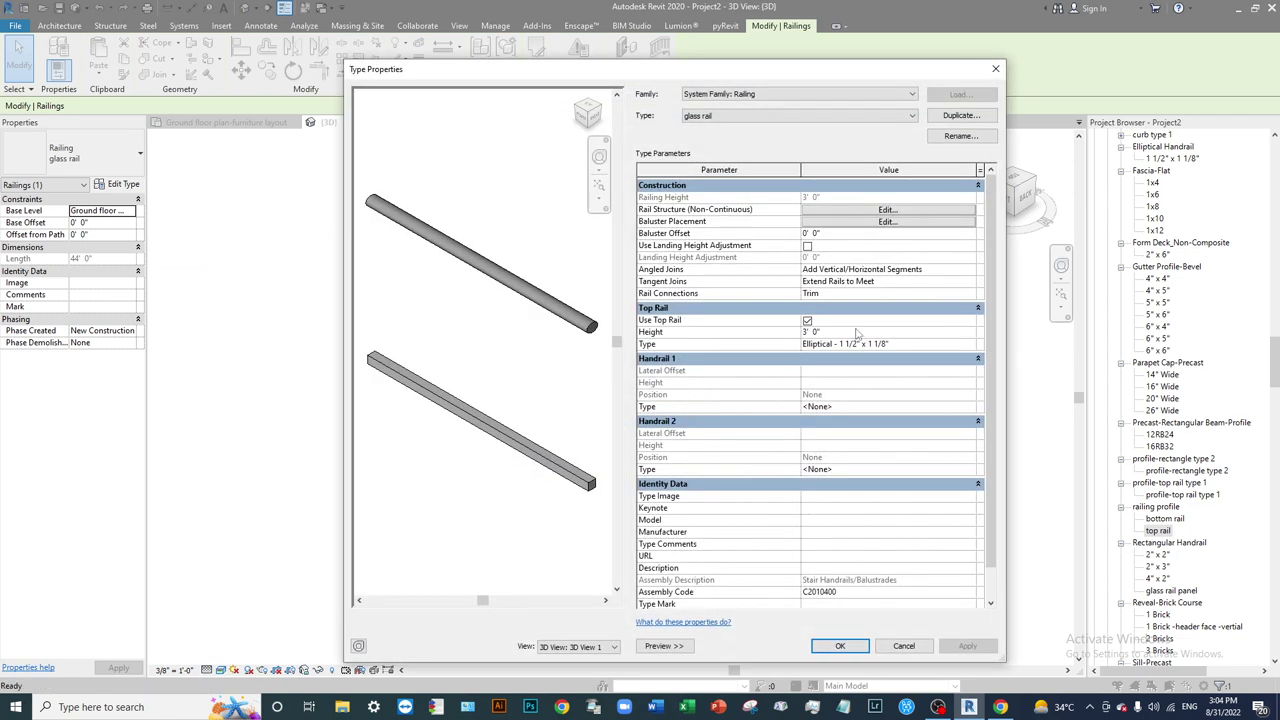
left_click(915, 345)
left_click(970, 345)
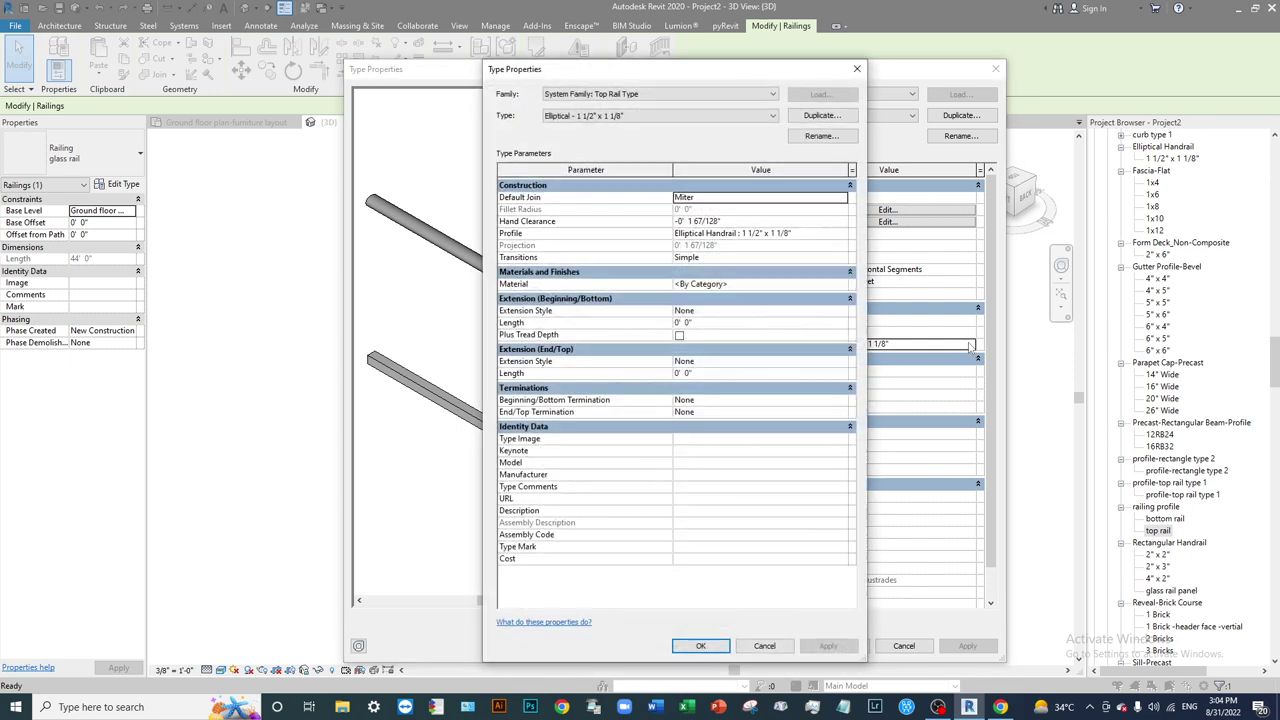
Duplicate the top rail type as 'top rail -square-glass'.
left_click(822, 116)
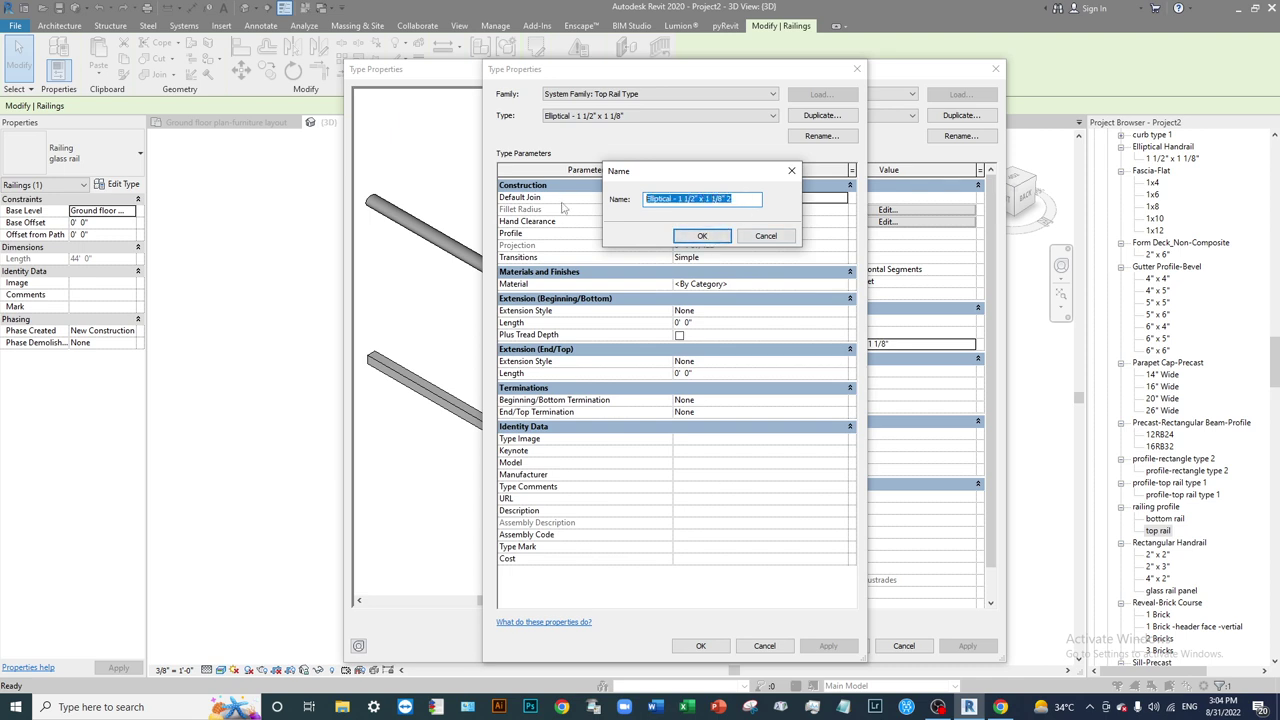
type("top rail -sq")
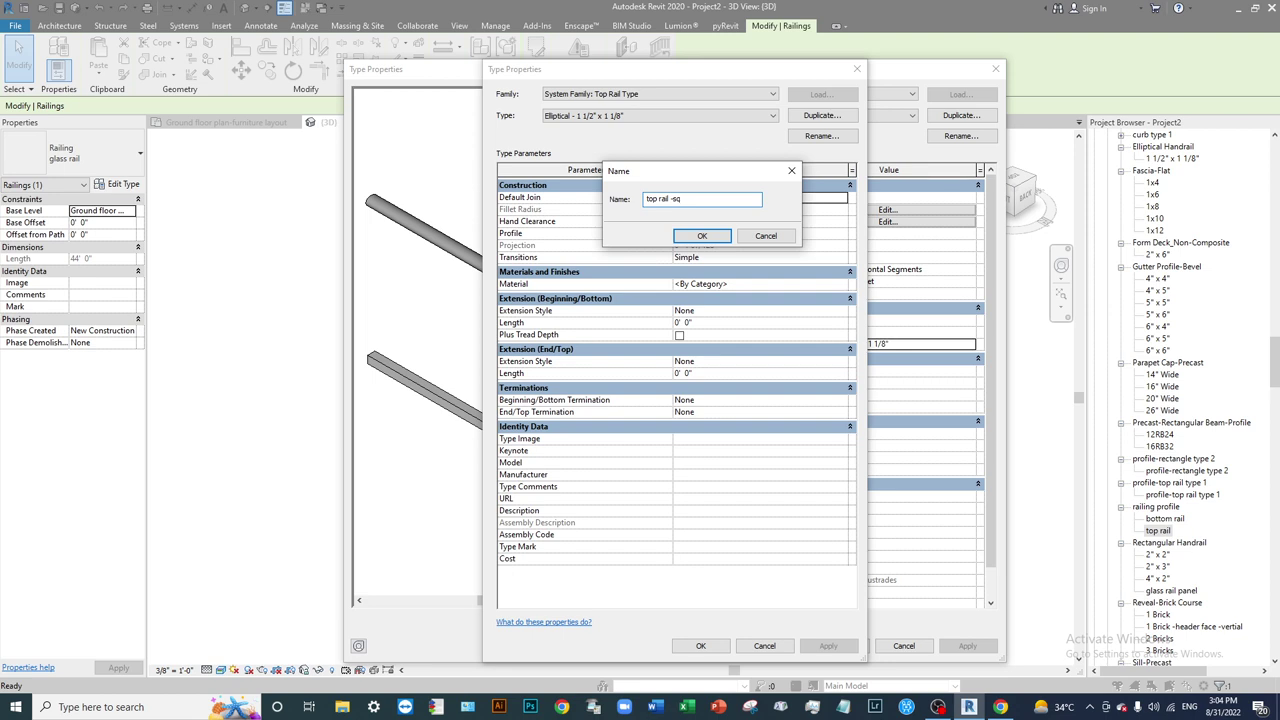
type("are-glass")
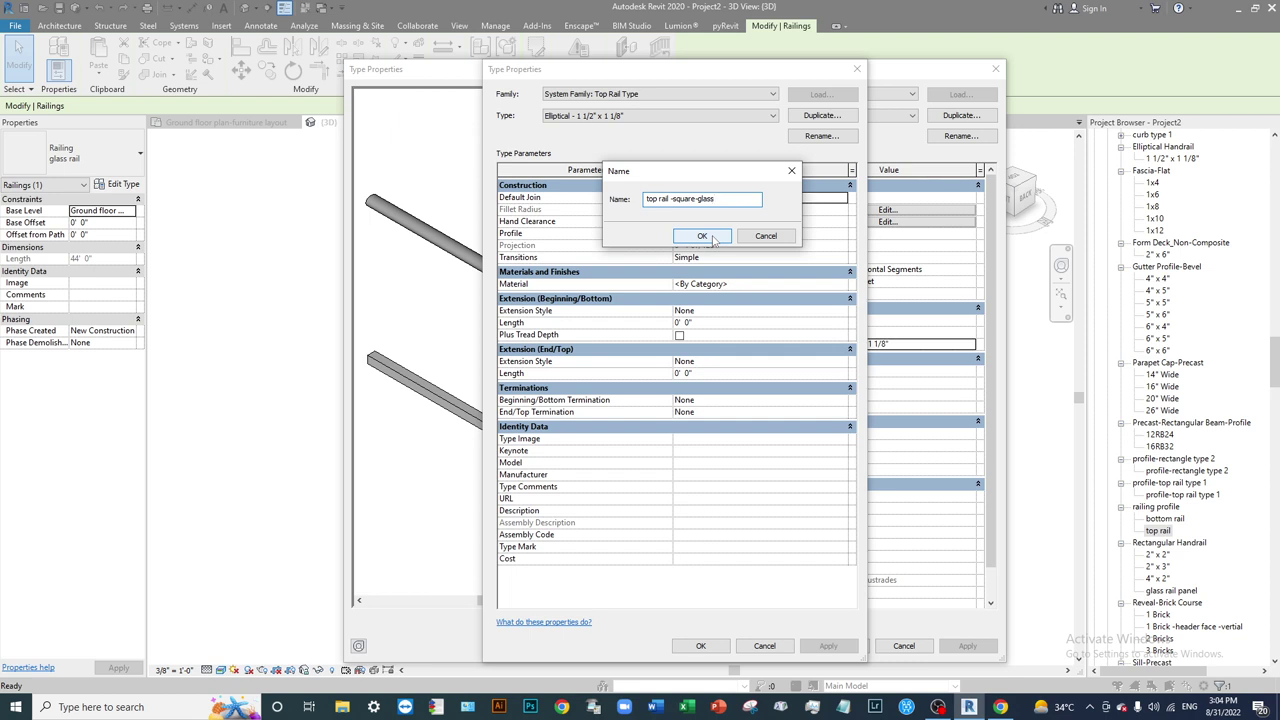
left_click(713, 238)
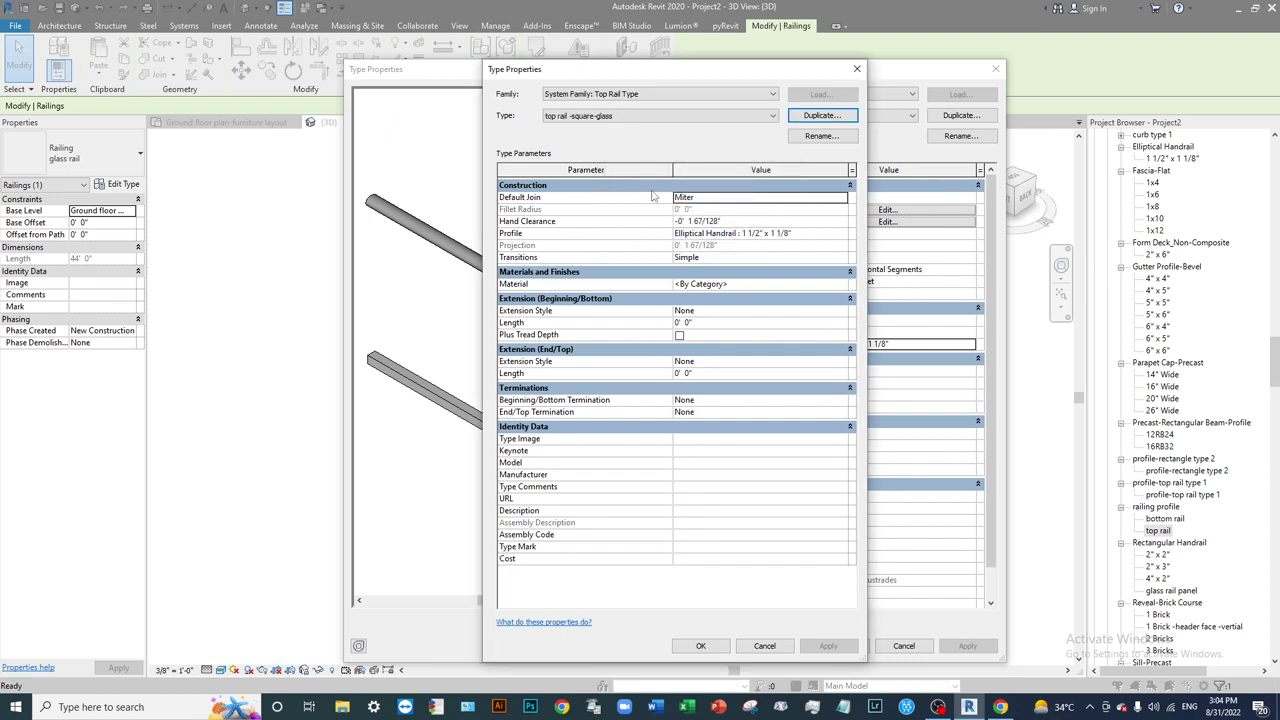
Give the top rail the 'railing profile : top rail' profile, 0 hand clearance, then browse materials.
left_click(808, 238)
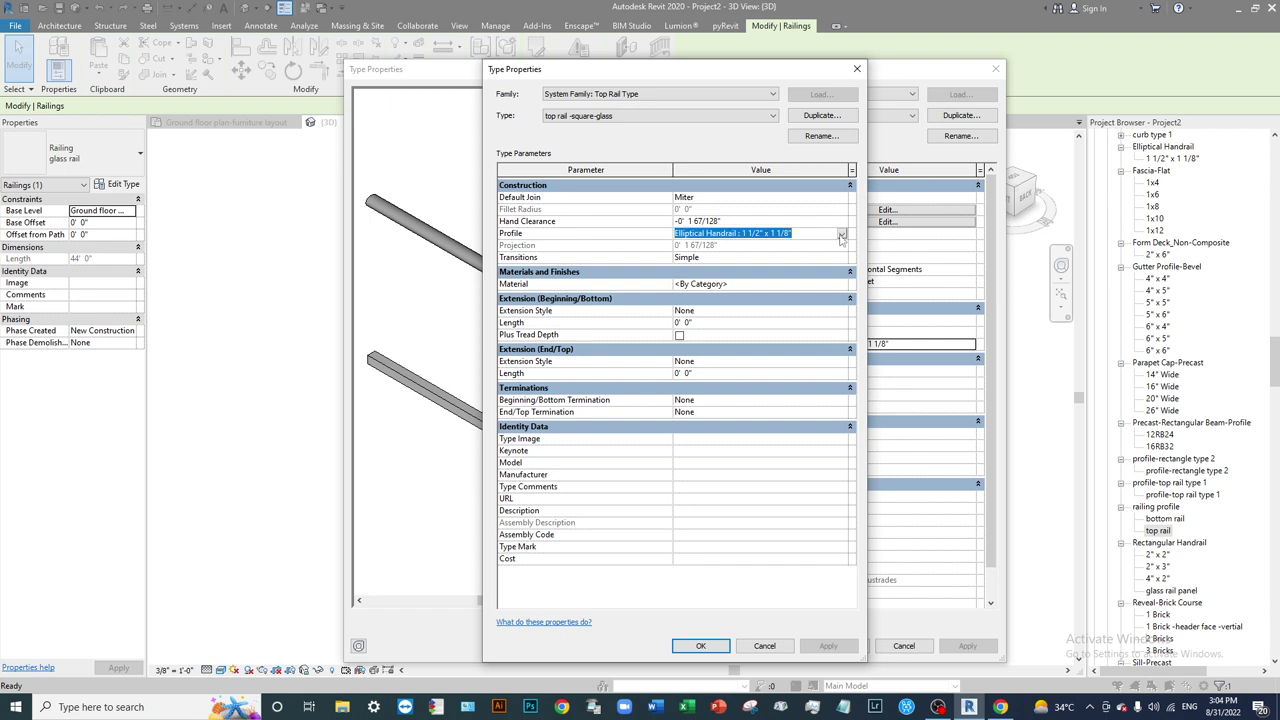
left_click(842, 234)
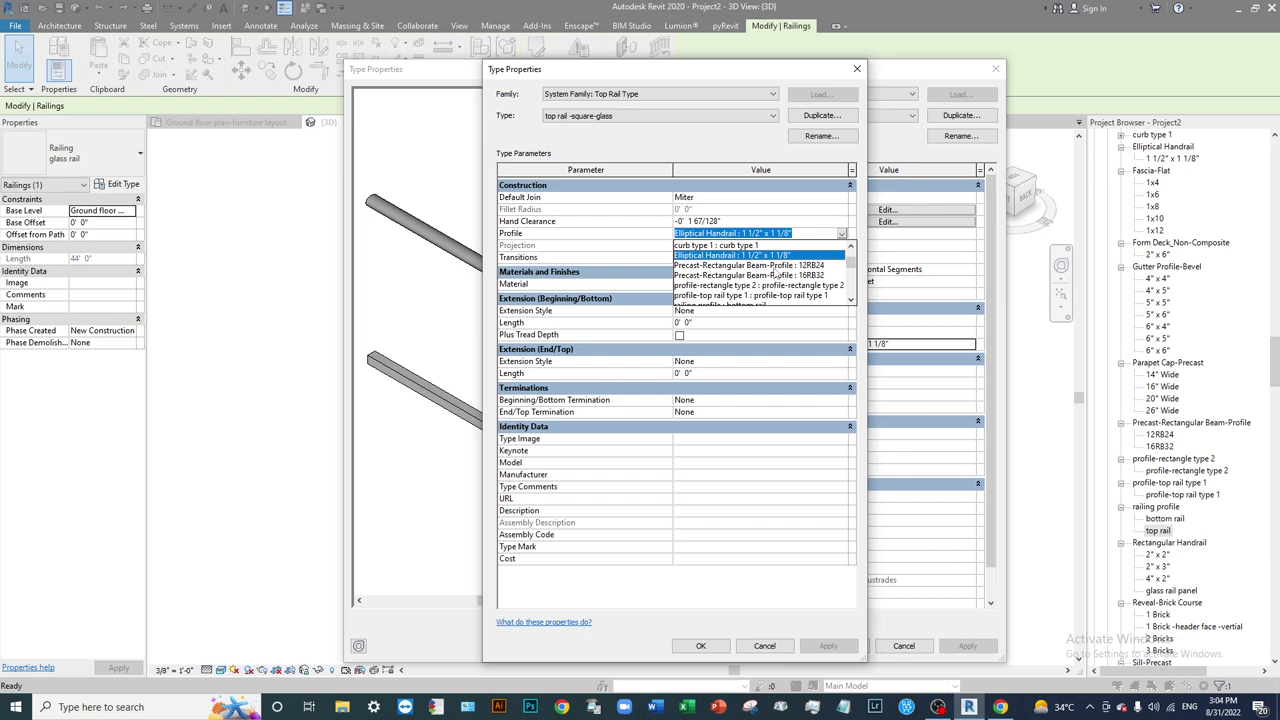
scroll(766, 287, "down", 2)
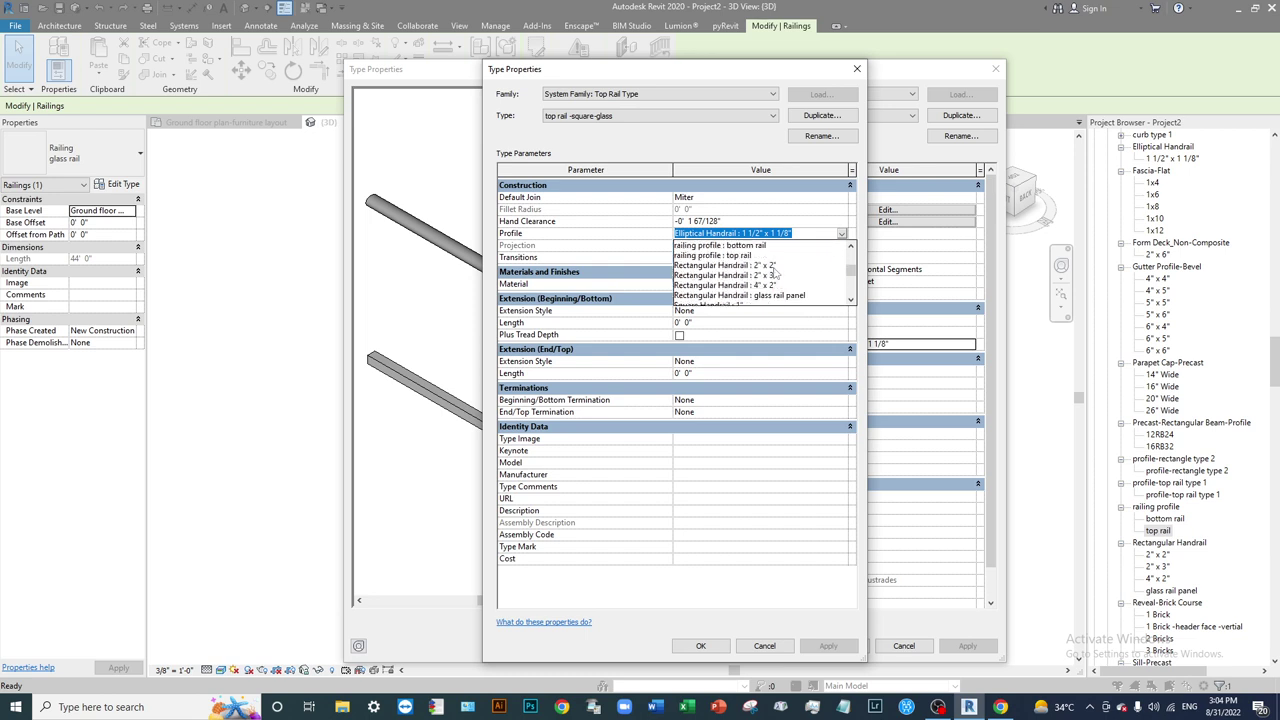
left_click(735, 256)
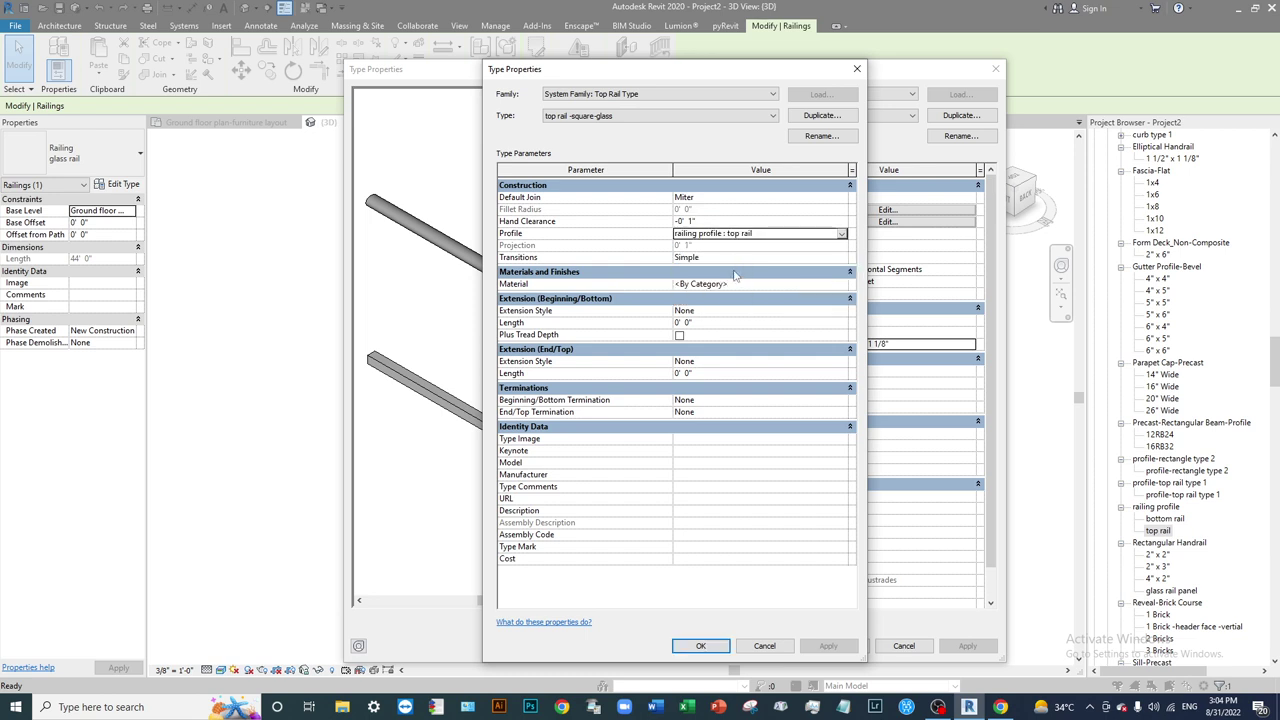
left_click(717, 221)
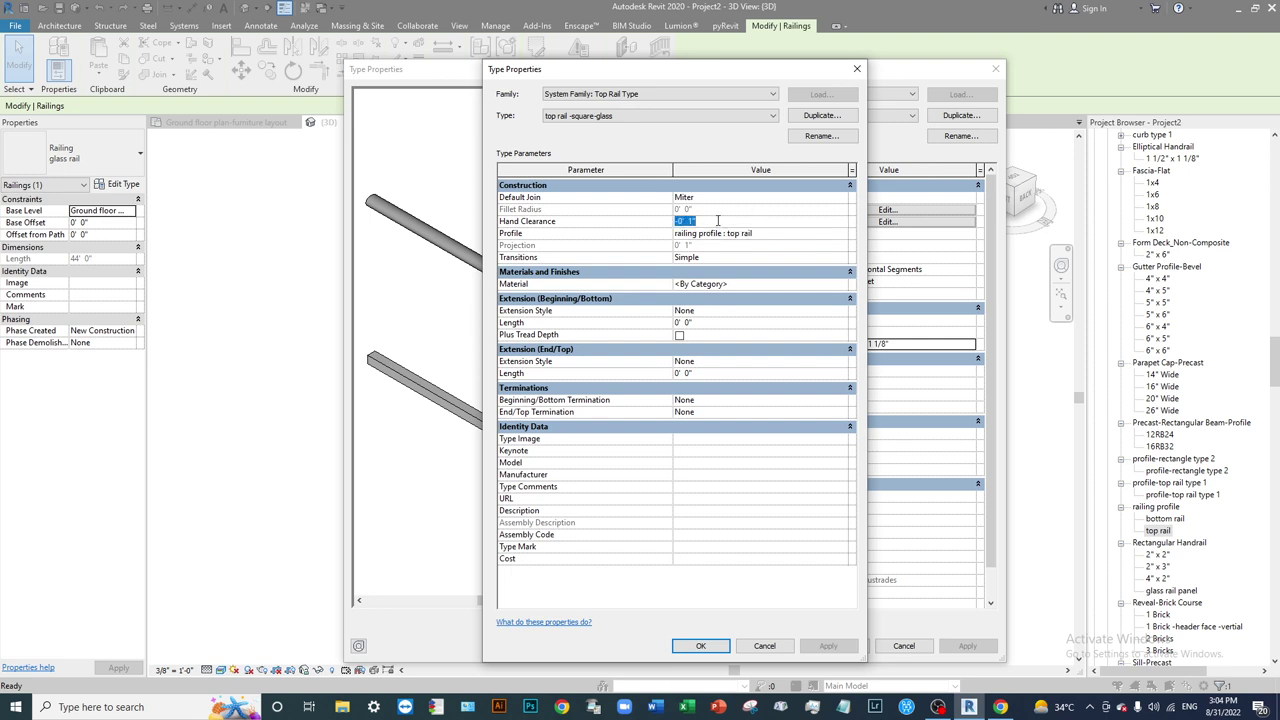
type("0")
key("Return")
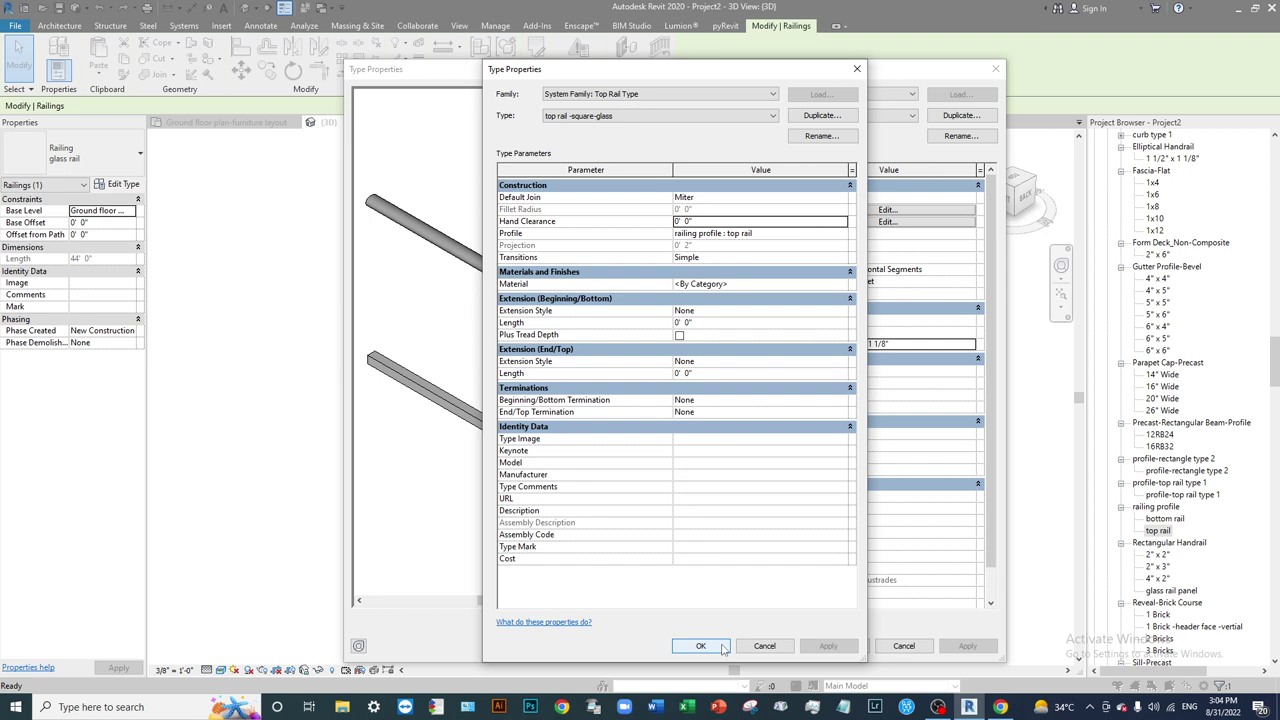
left_click(751, 286)
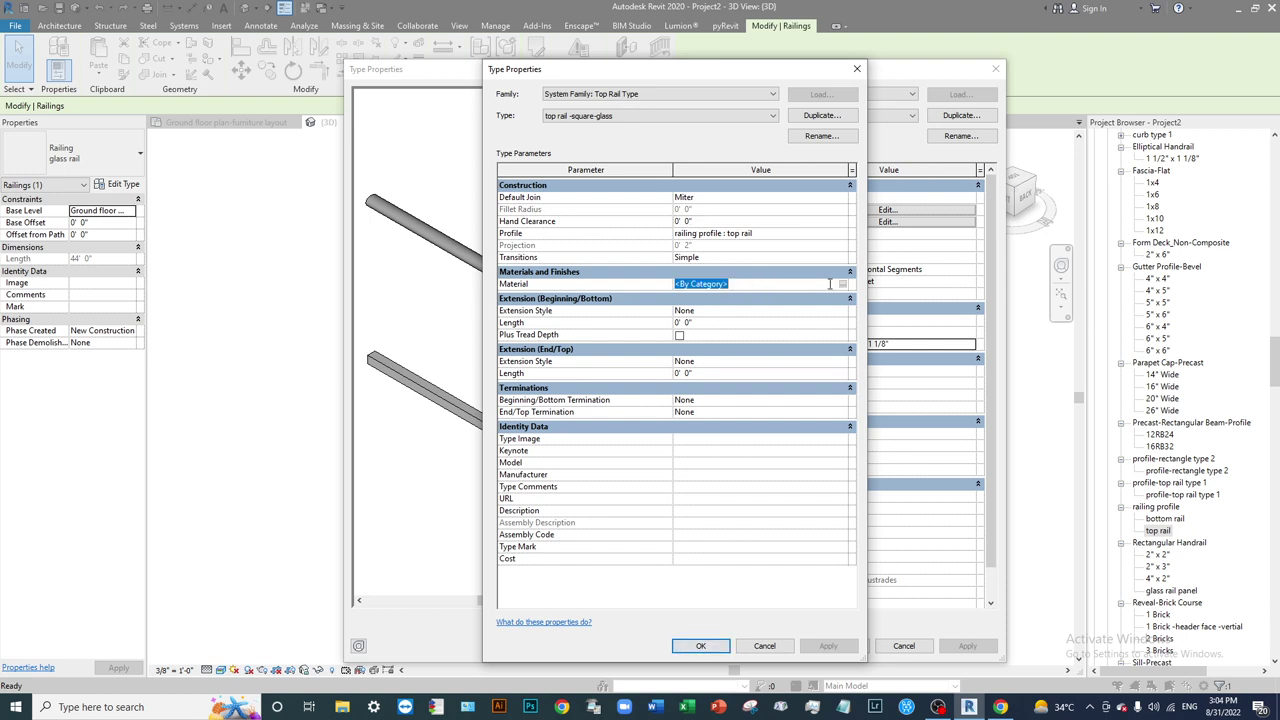
left_click(843, 285)
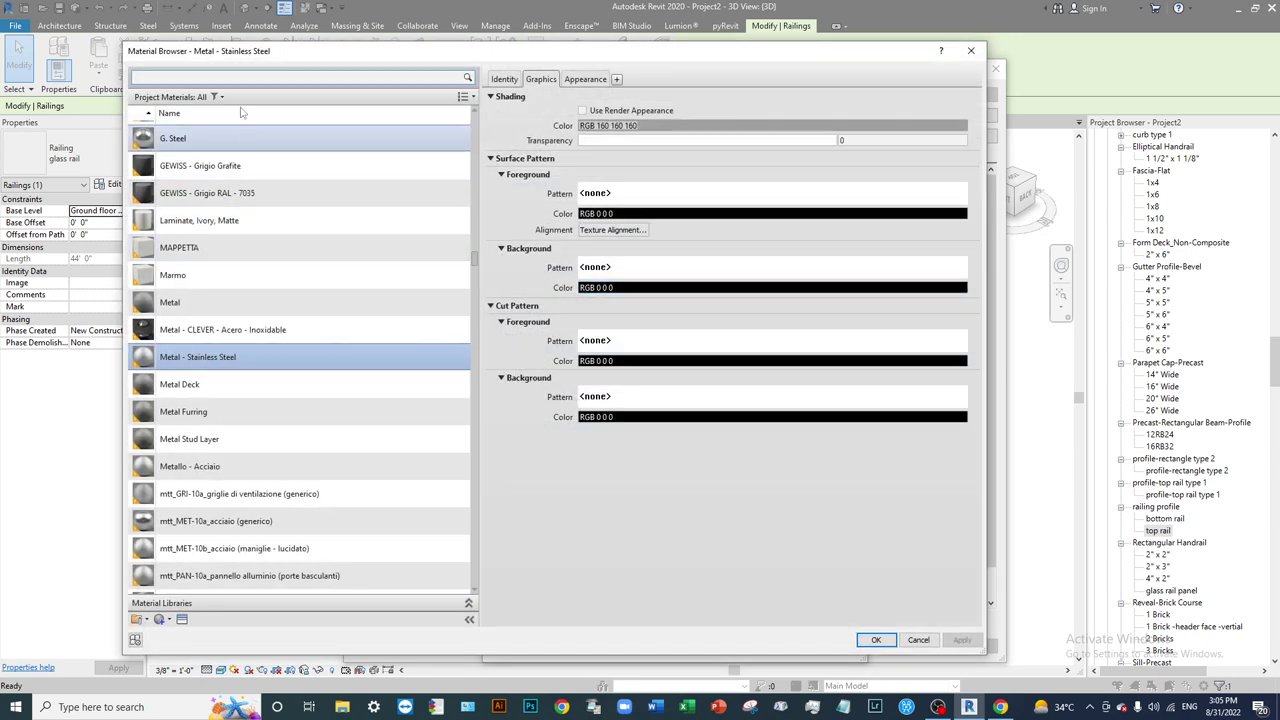
Search 'wood' and assign MTT_fin_persiane bordi as the top rail material.
scroll(250, 140, "up", 1)
left_click(249, 75)
type("w")
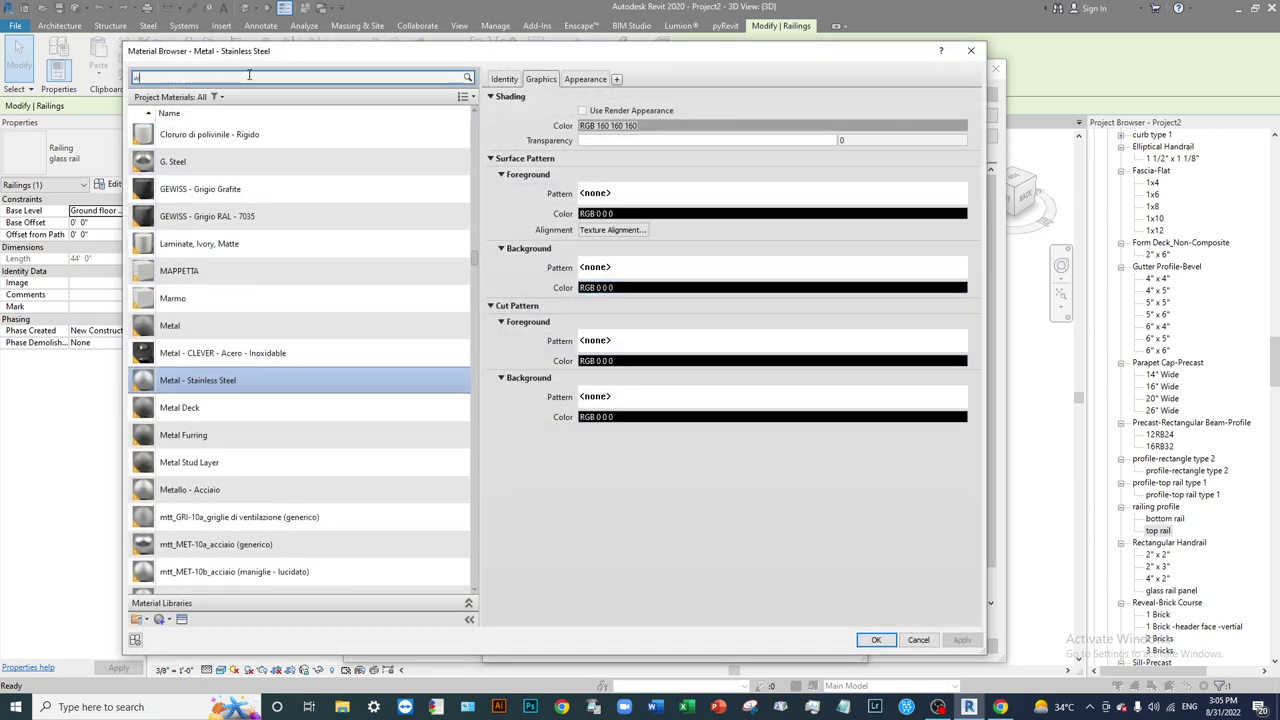
type("ood")
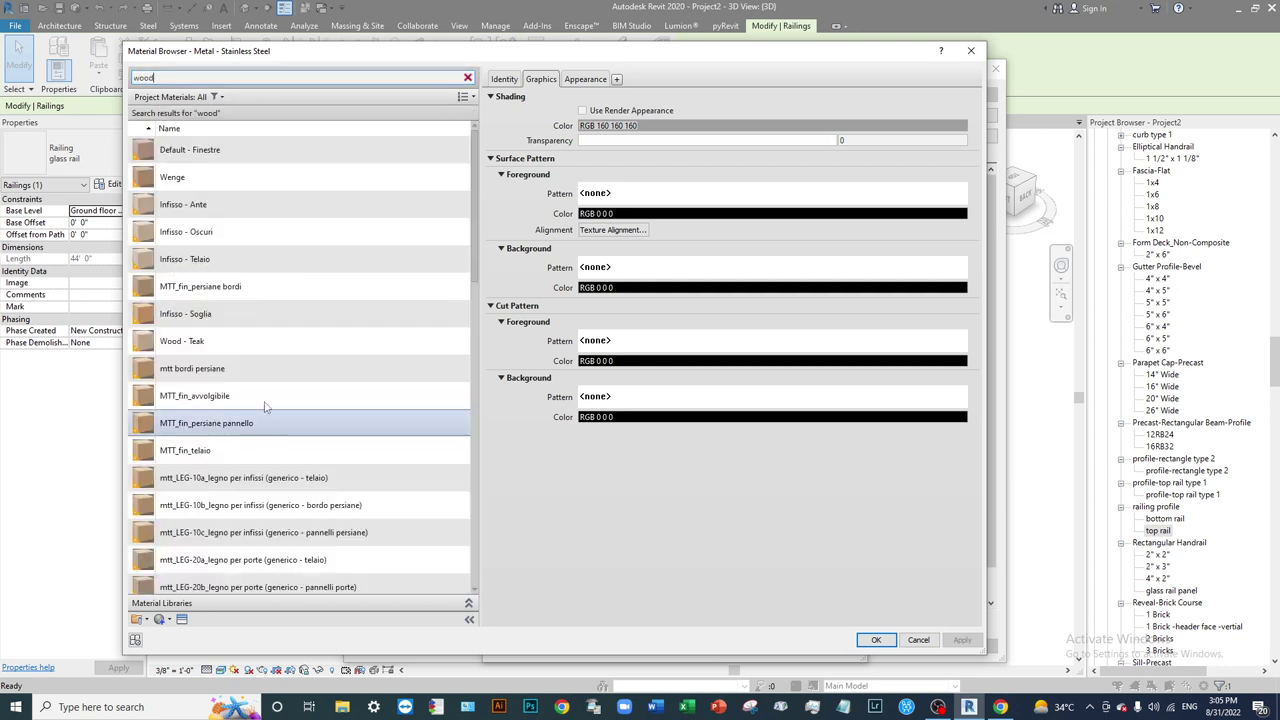
scroll(338, 421, "down", 4)
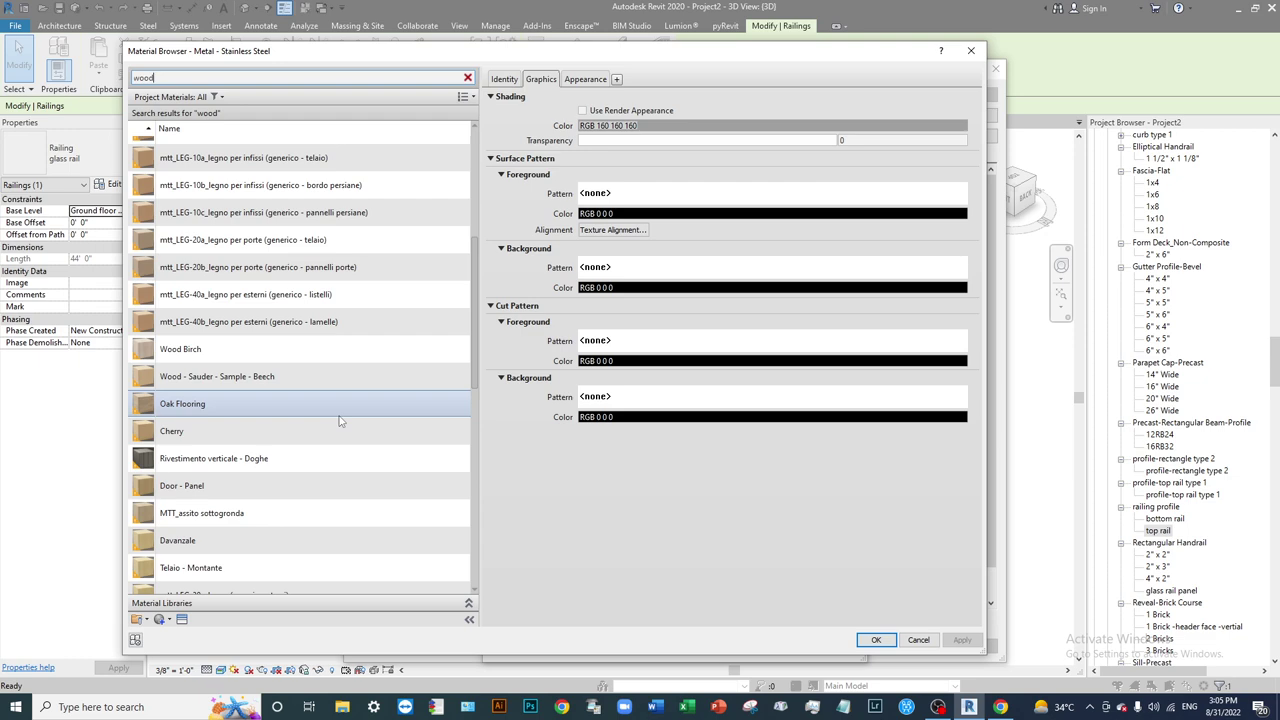
scroll(338, 421, "up", 4)
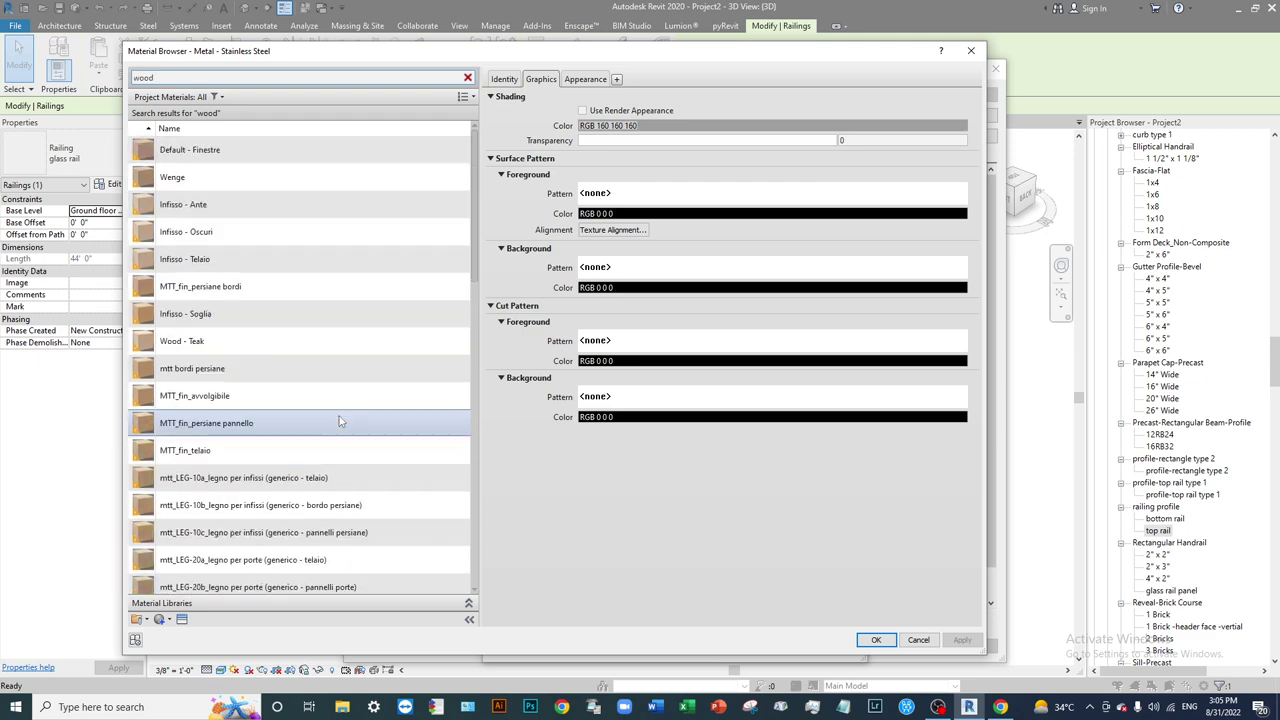
double_click(230, 288)
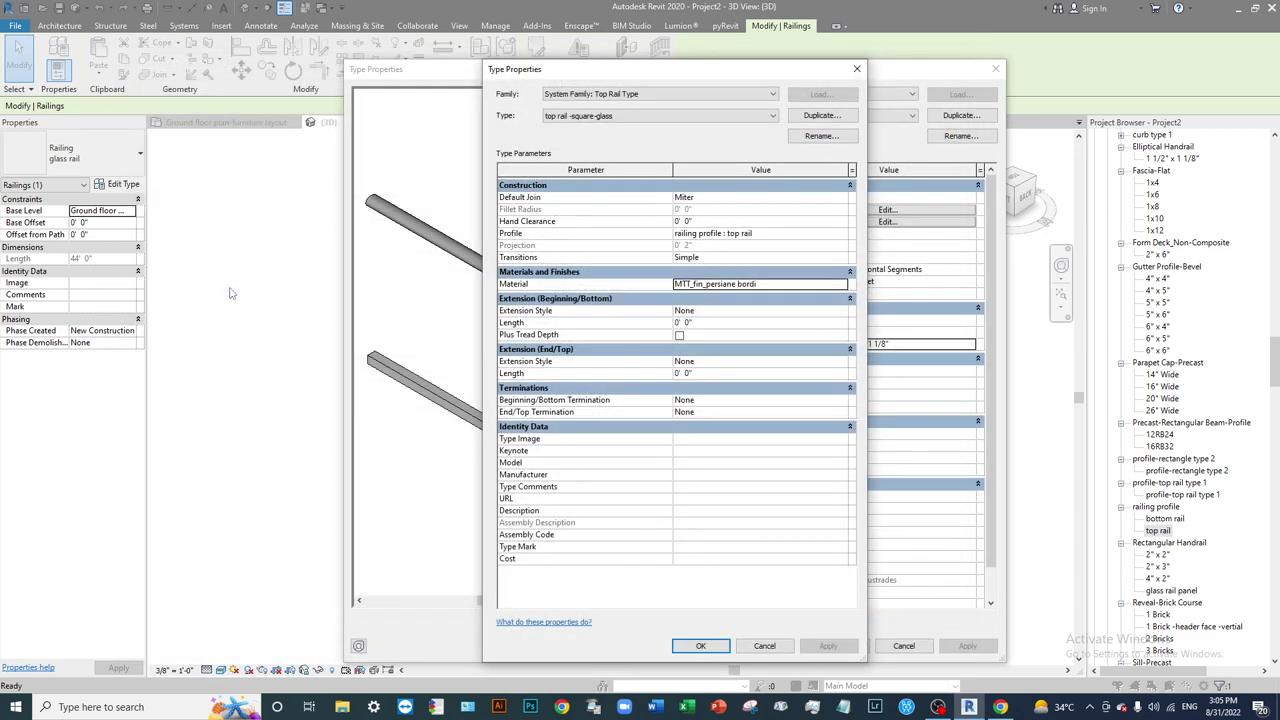
Confirm the top rail type, apply it to the glass rail type, and close the dialogs.
left_click(701, 646)
left_click(984, 650)
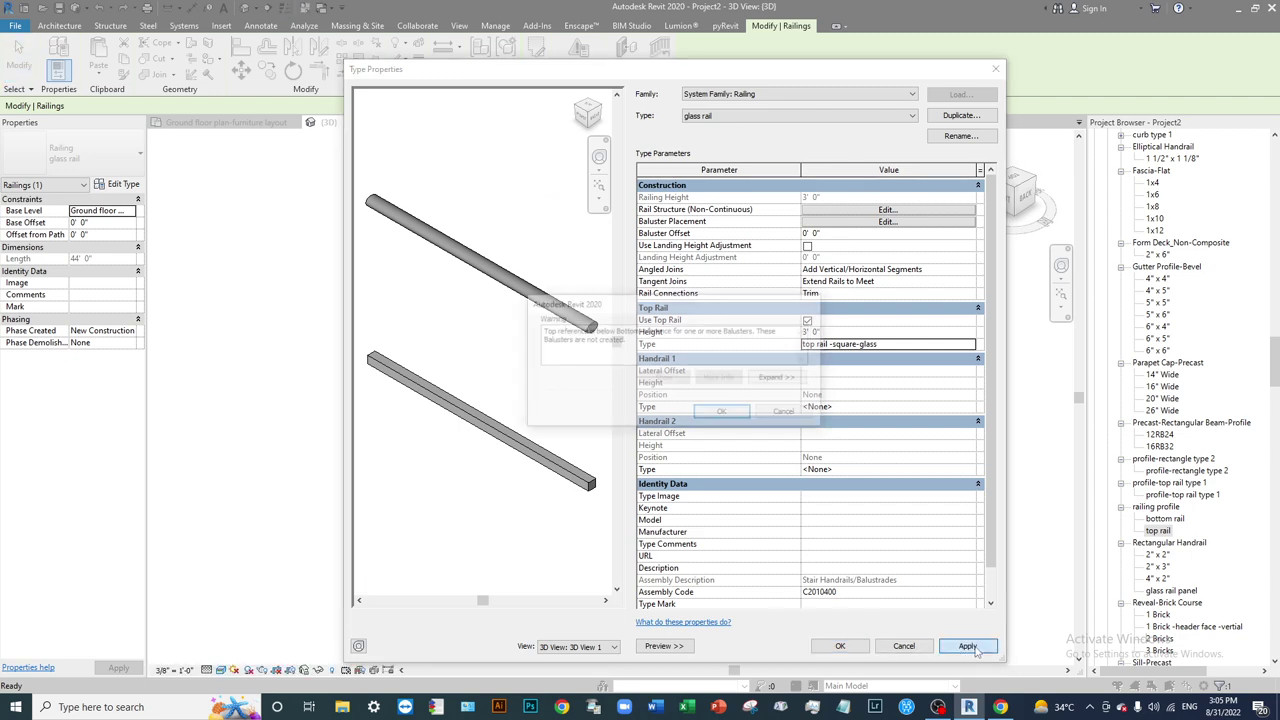
left_click(736, 413)
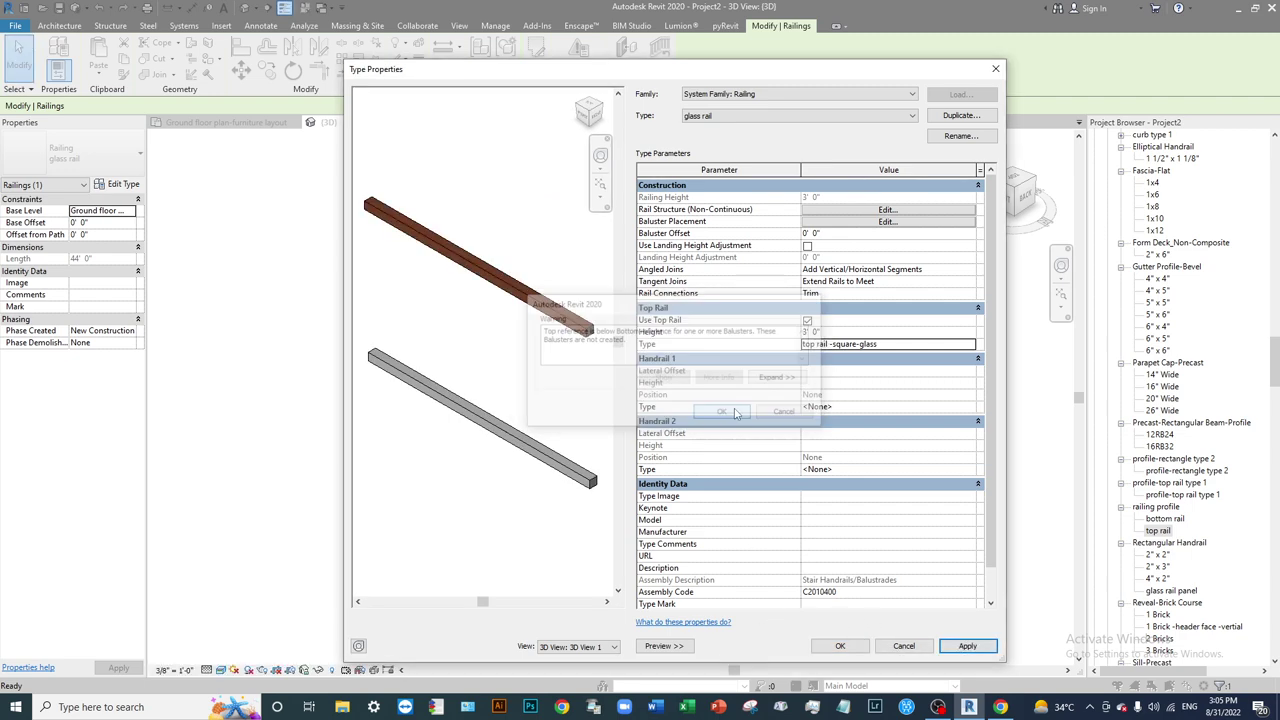
left_click(858, 649)
Deselect and reselect the glass rail railing in the 3D view.
left_click(836, 425)
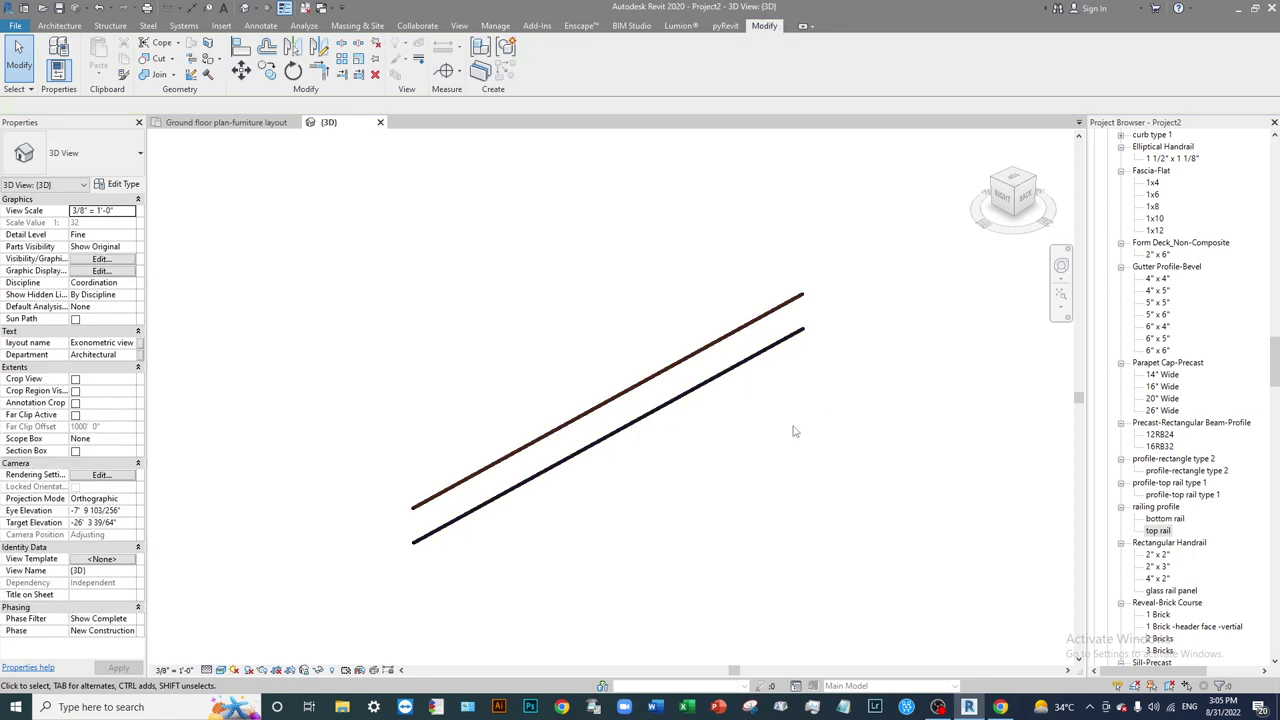
left_click(702, 388)
scroll(572, 476, "up", 3)
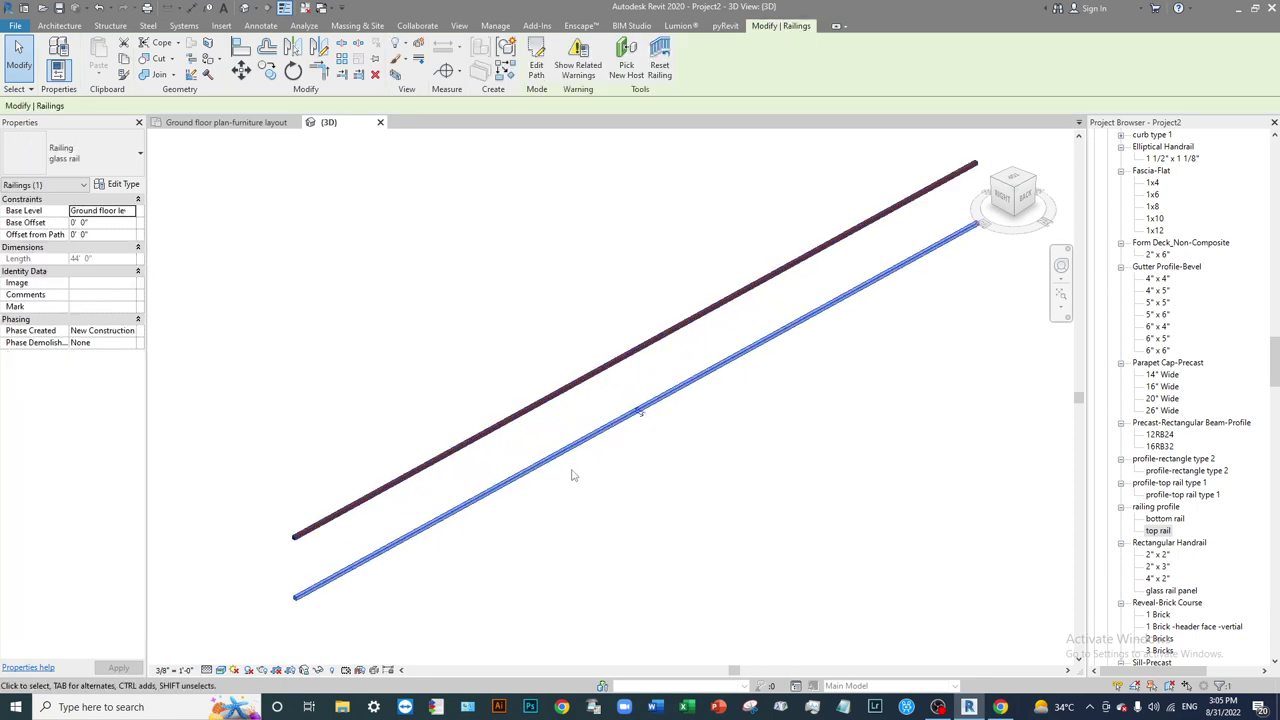
Reopen the glass rail type properties and preview the railing in Elevation: Front.
left_click(119, 188)
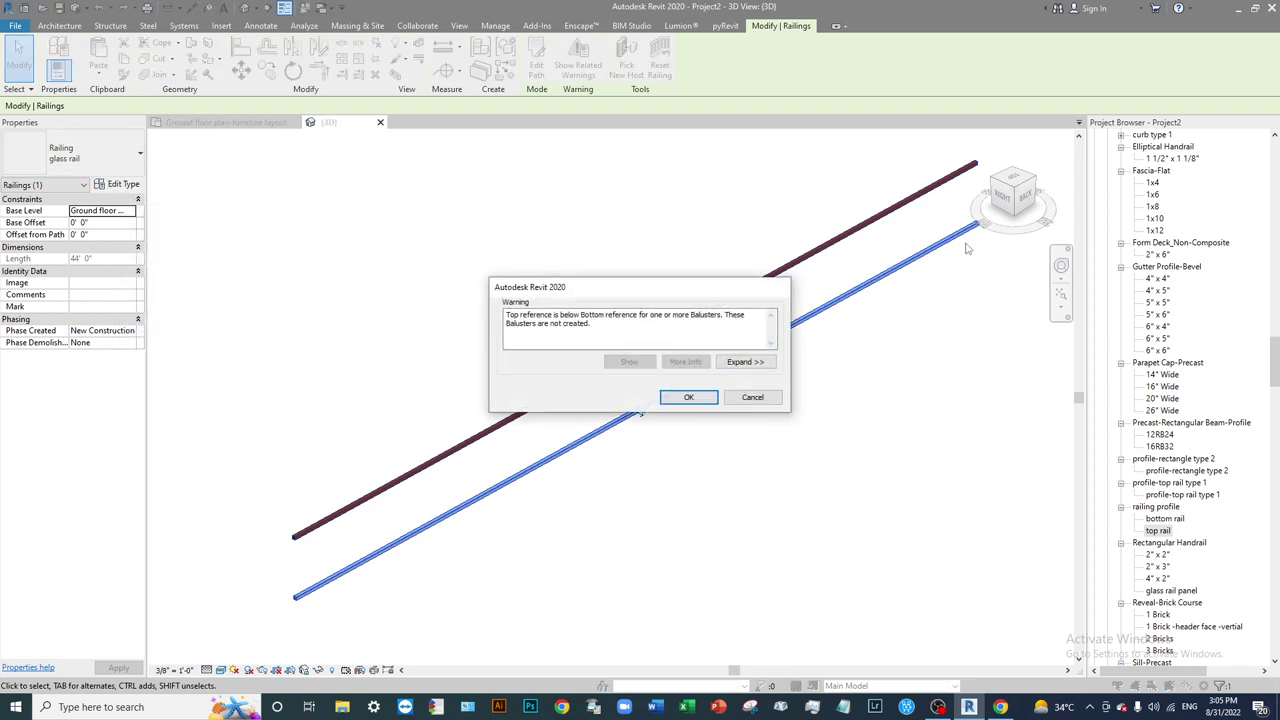
left_click(693, 398)
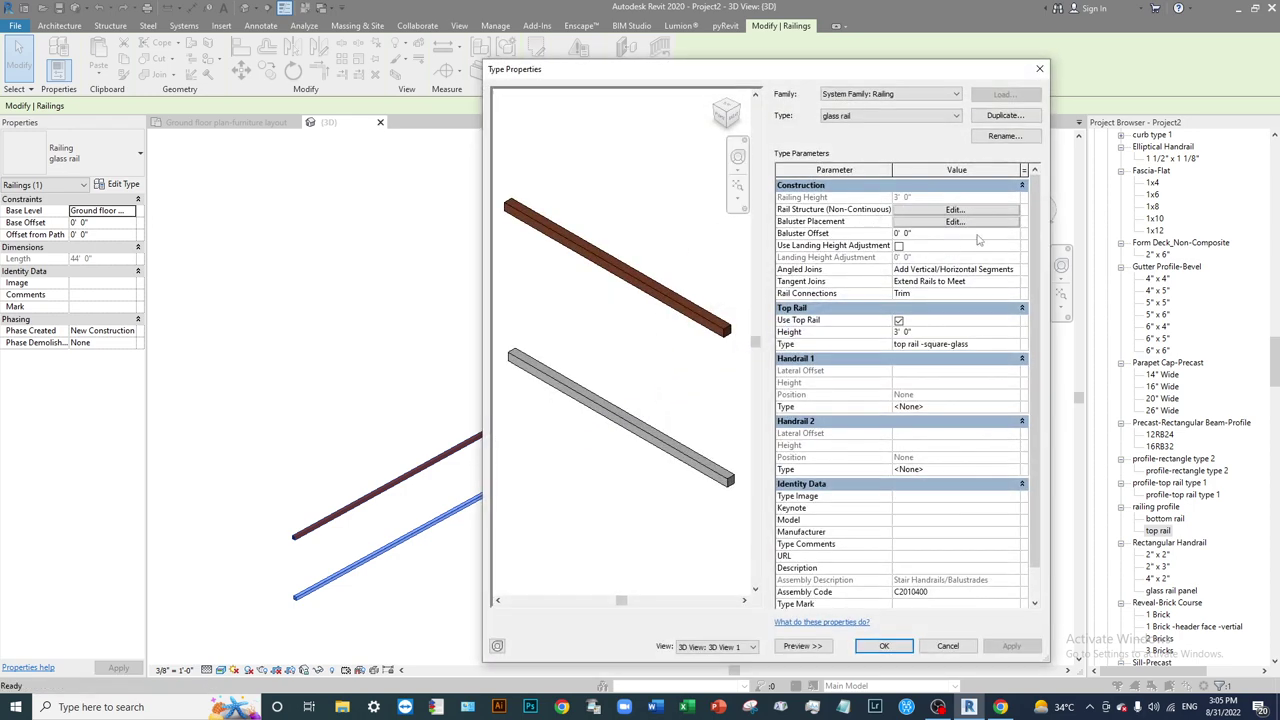
left_click(718, 647)
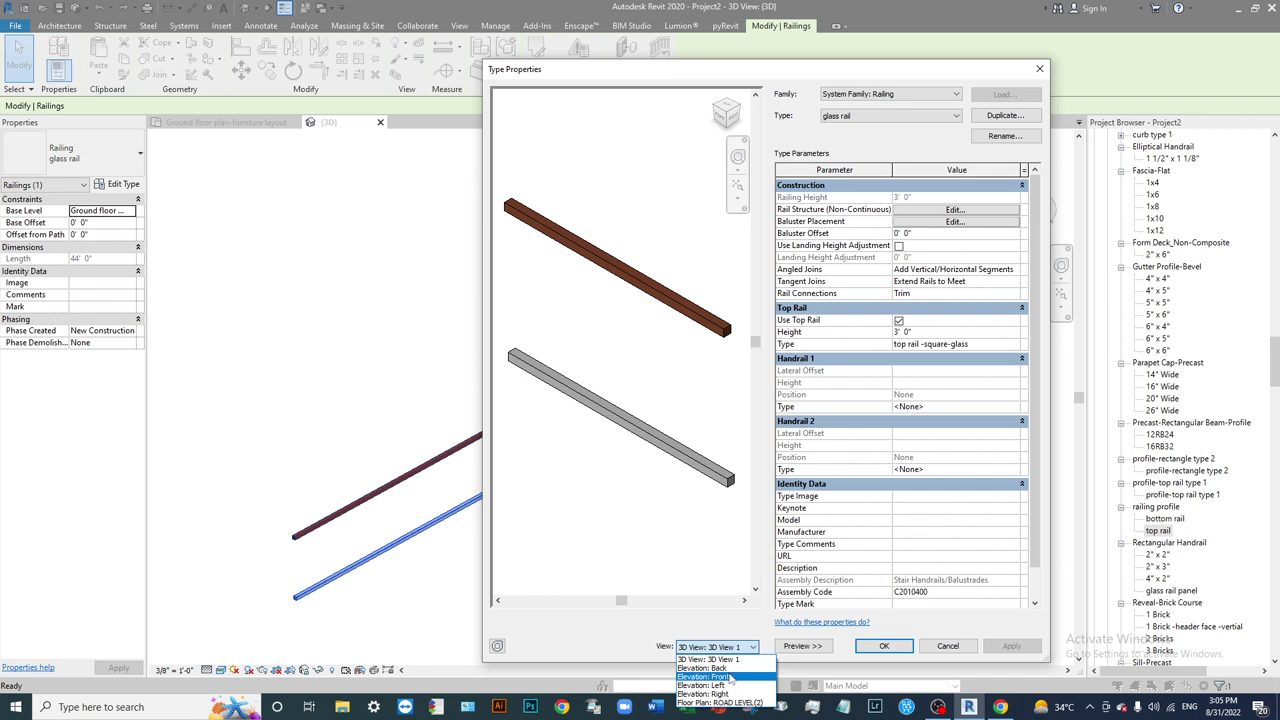
left_click(734, 677)
Switch the preview to Elevation: Left, center the rail profiles, then edit Baluster Placement.
left_click(733, 648)
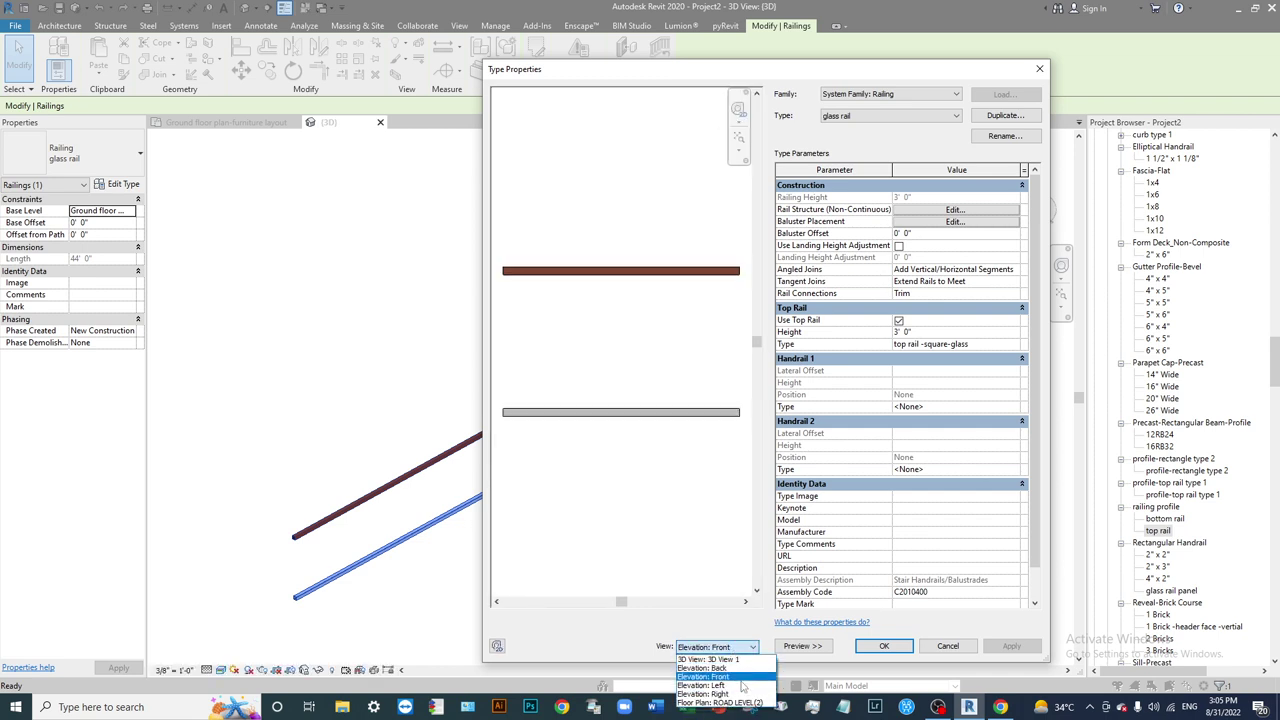
left_click(703, 685)
scroll(642, 486, "down", 2)
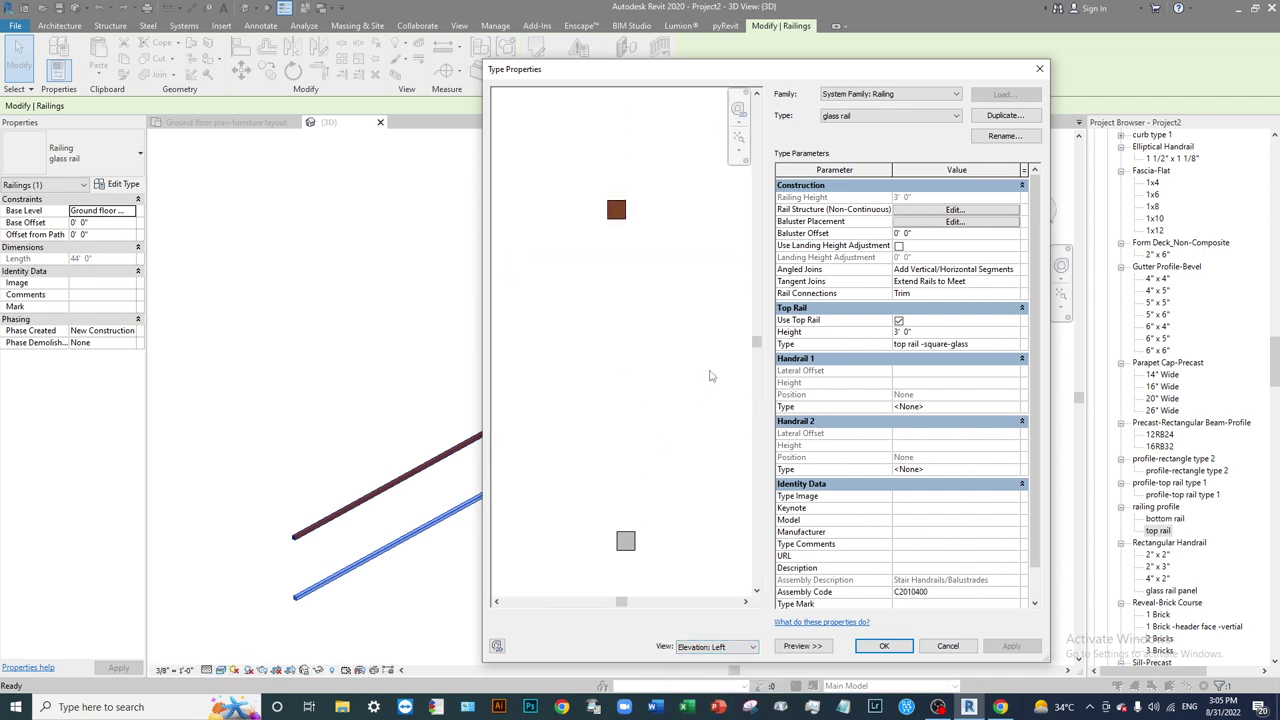
middle_click_drag(709, 371, 689, 363)
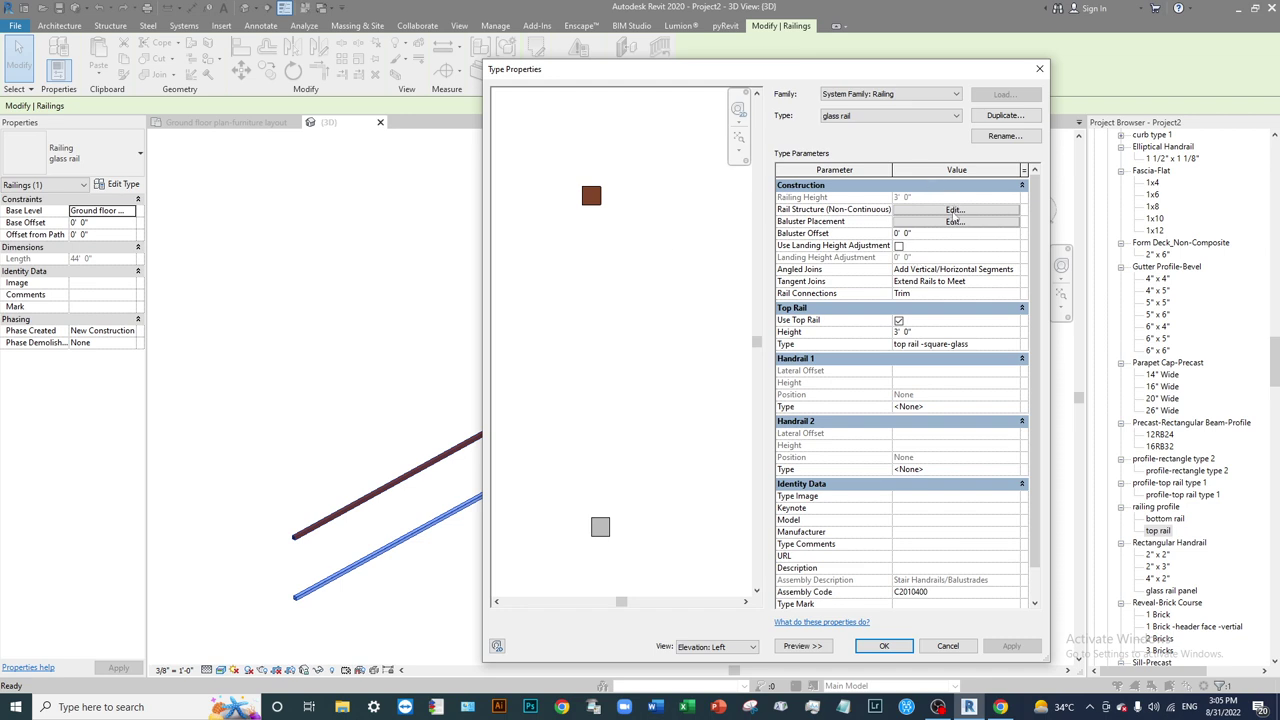
left_click(960, 222)
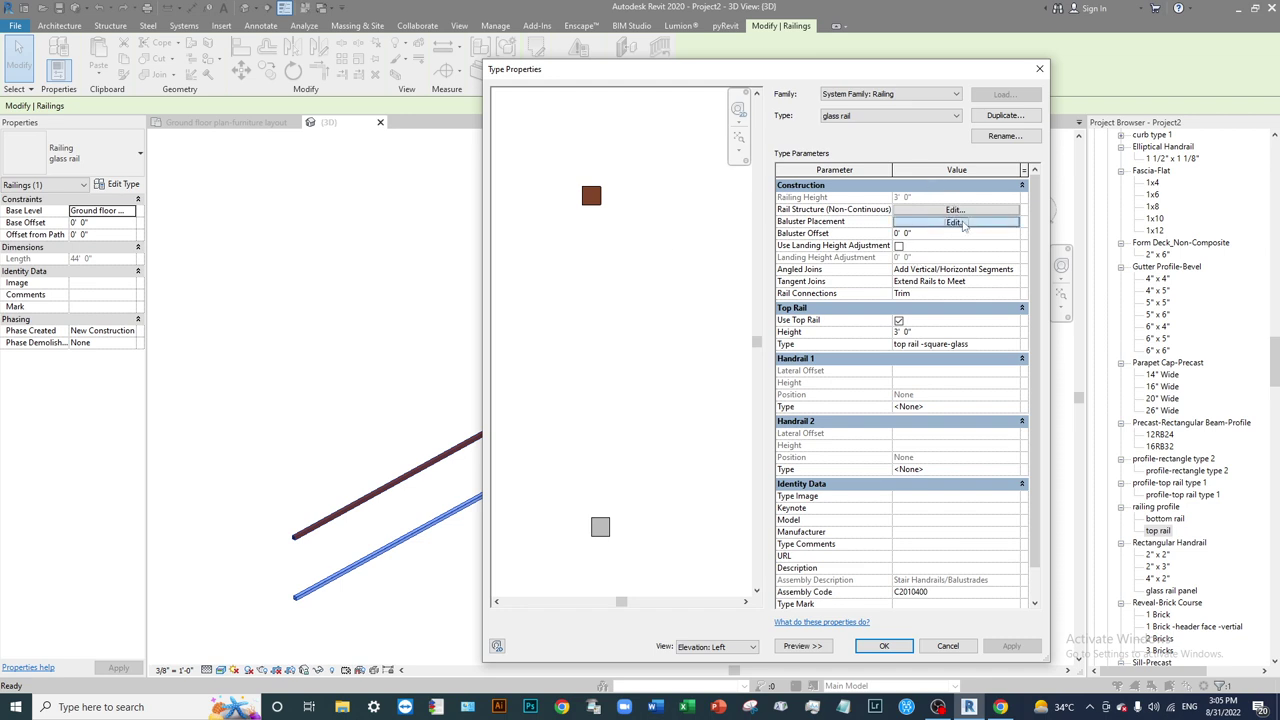
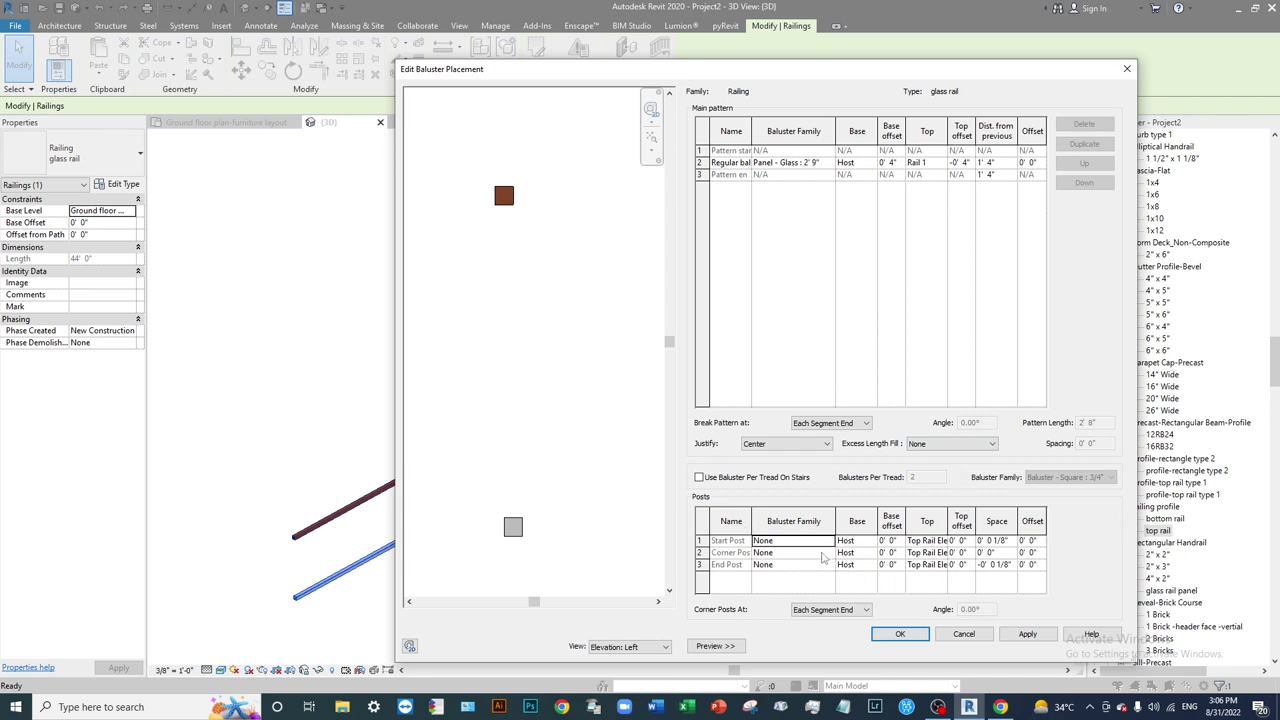
Capture the Edit Baluster Placement dialog as a new snip in Snipping Tool.
left_click(749, 708)
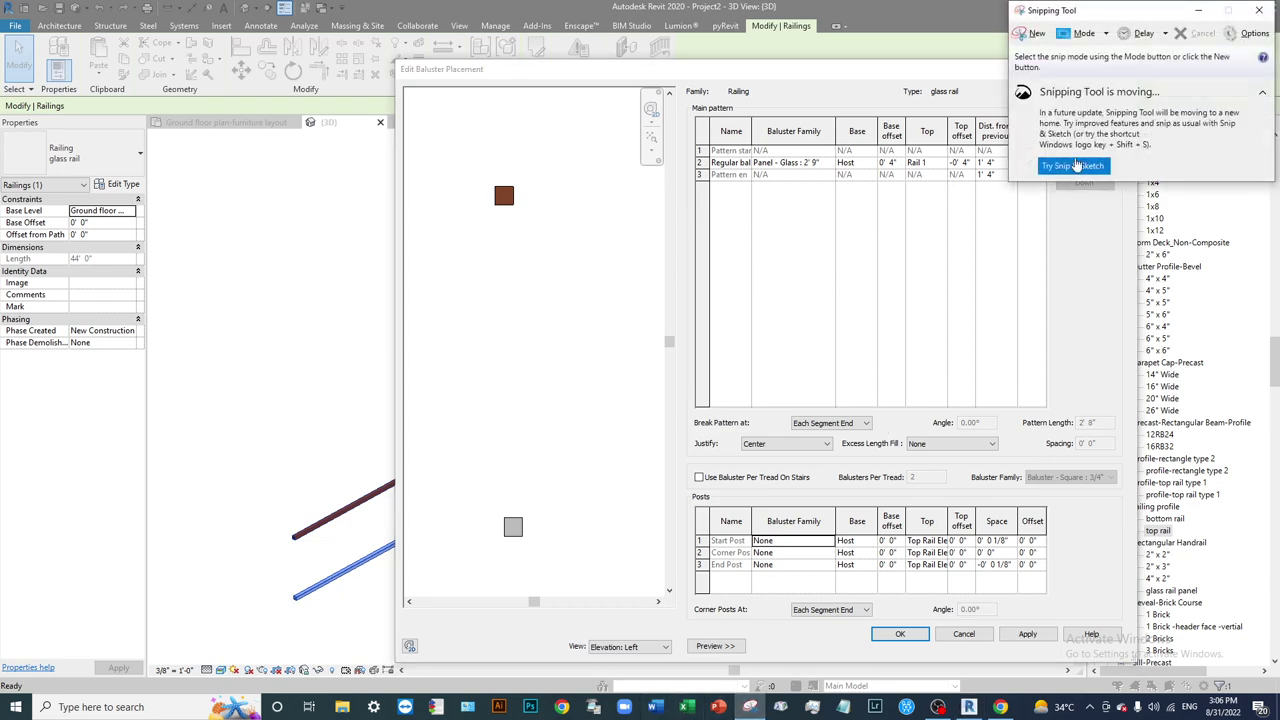
left_click(1038, 35)
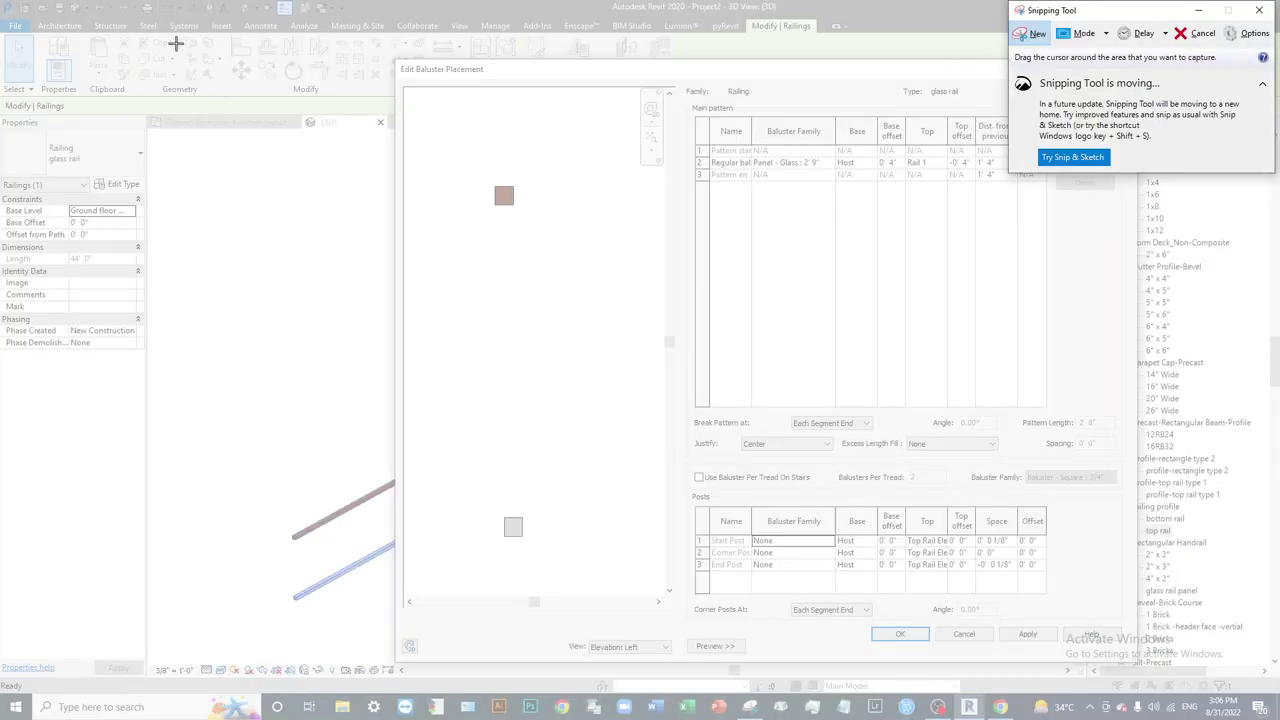
left_click_drag(130, 35, 1160, 690)
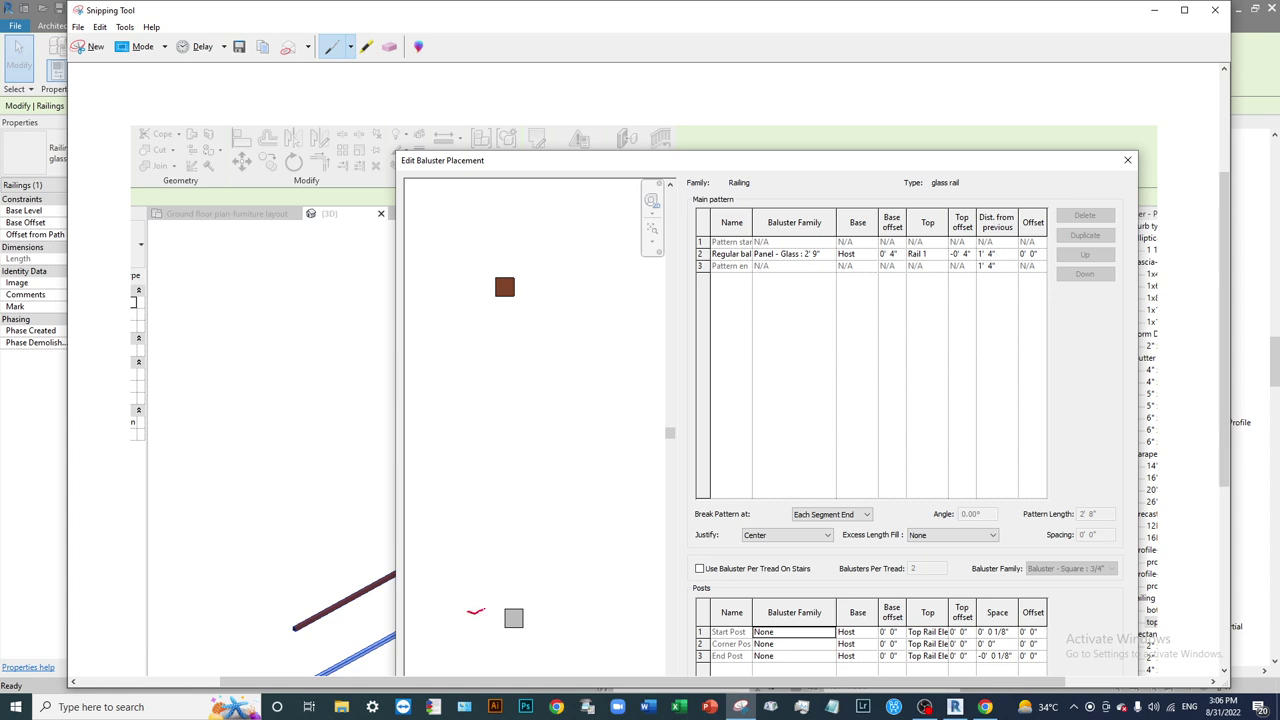
Mark the bottom post in red and draw a line from it up to the top rail, then close the snip.
mouse_move(535, 606)
left_mouse_down()
mouse_move(562, 605)
mouse_move(470, 605)
left_mouse_up()
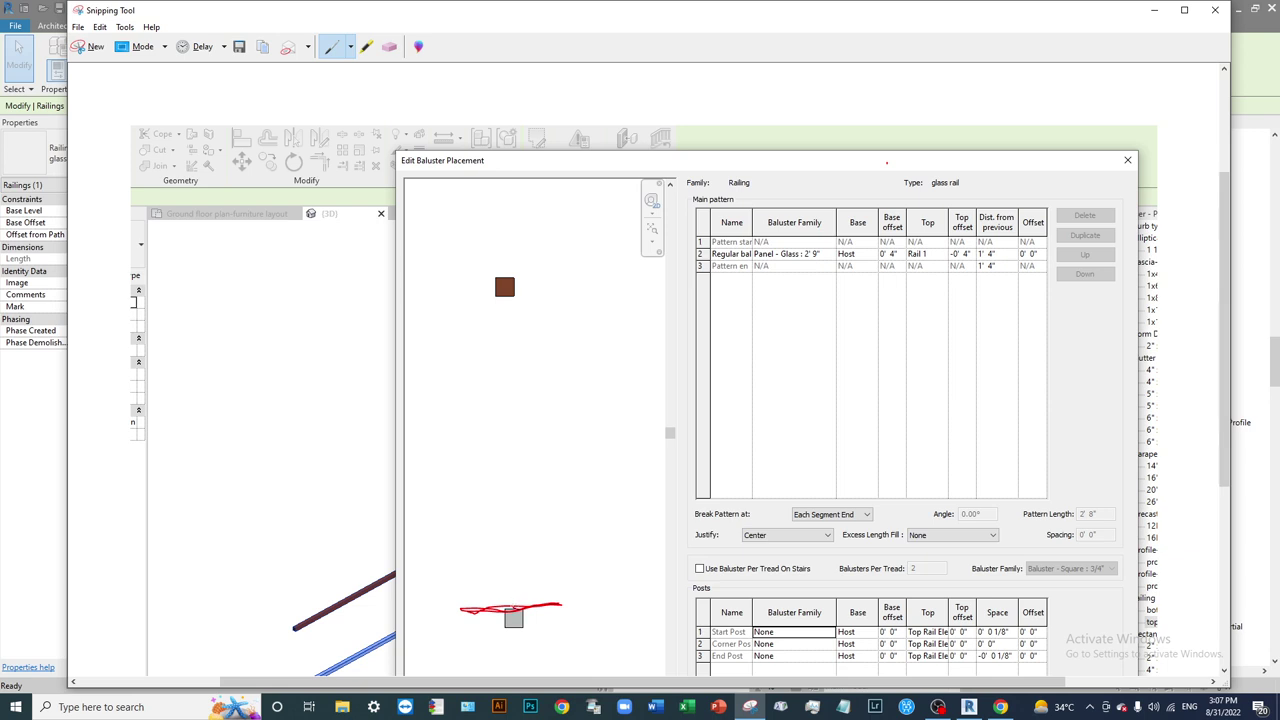
left_click_drag(512, 606, 509, 298)
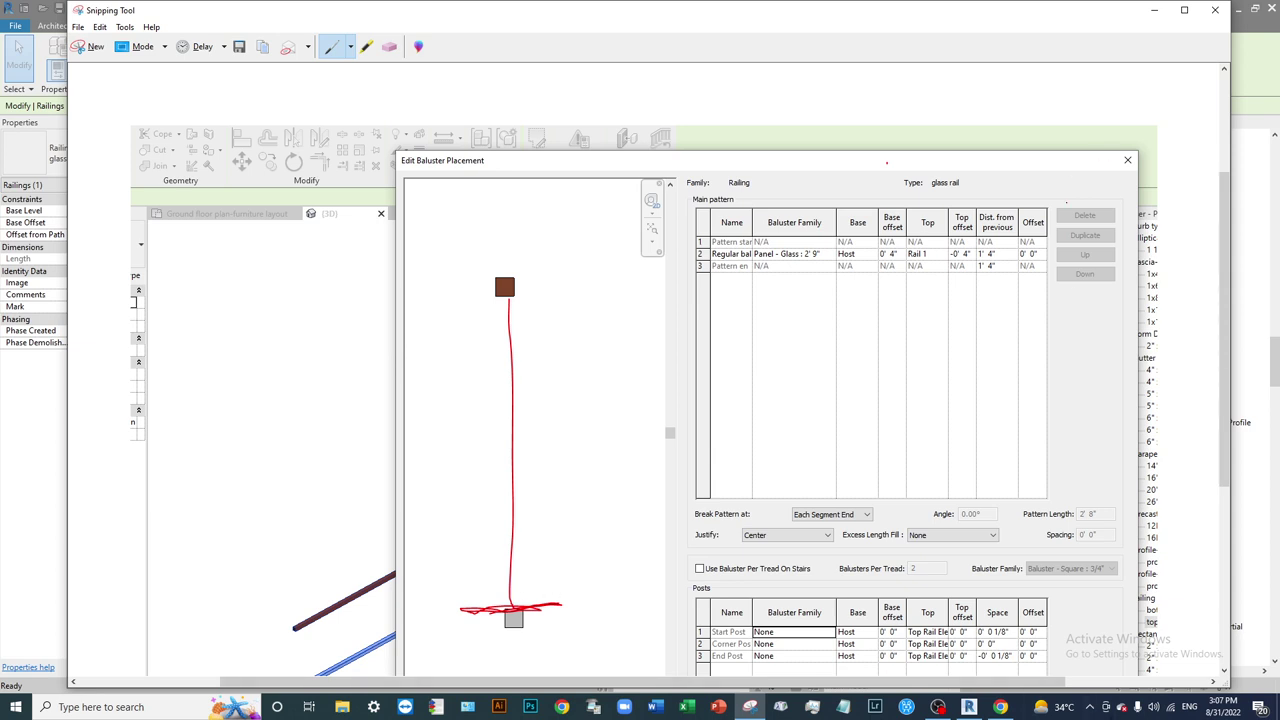
left_click(1216, 11)
Discard the snip, then set the regular baluster's base to Rail 1 and top to Top Rail Element.
left_click(706, 362)
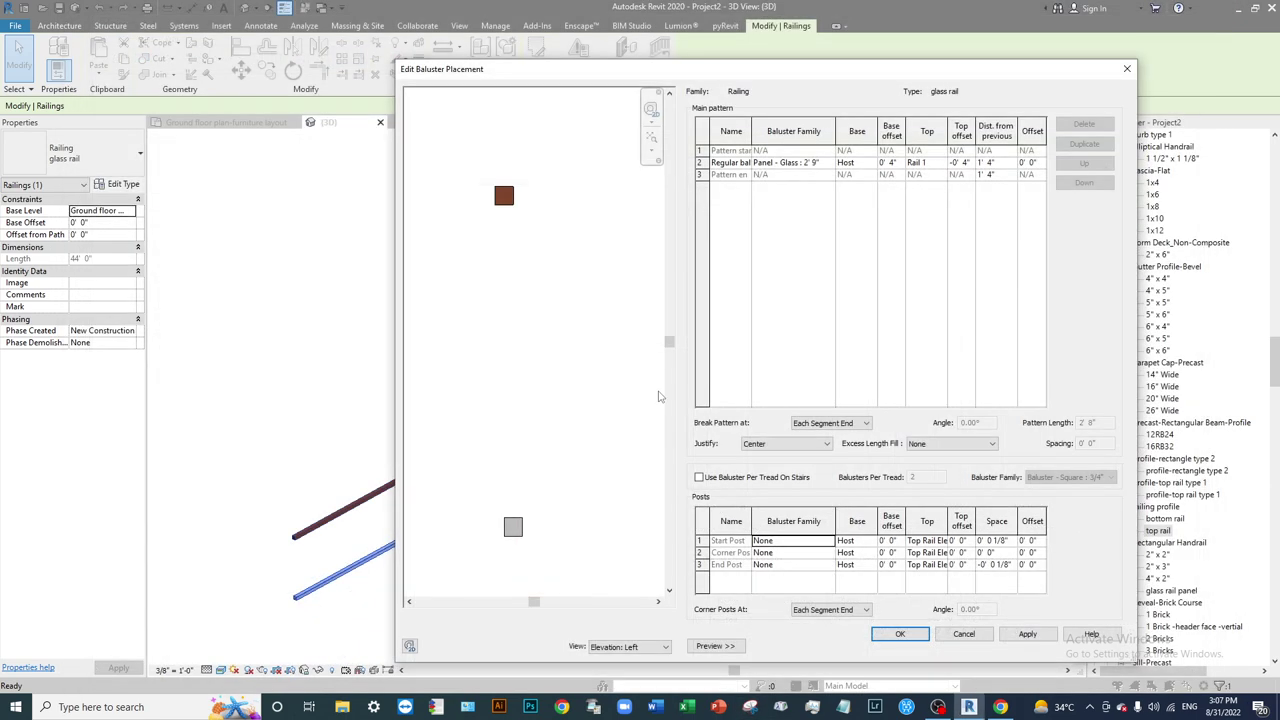
left_click(824, 166)
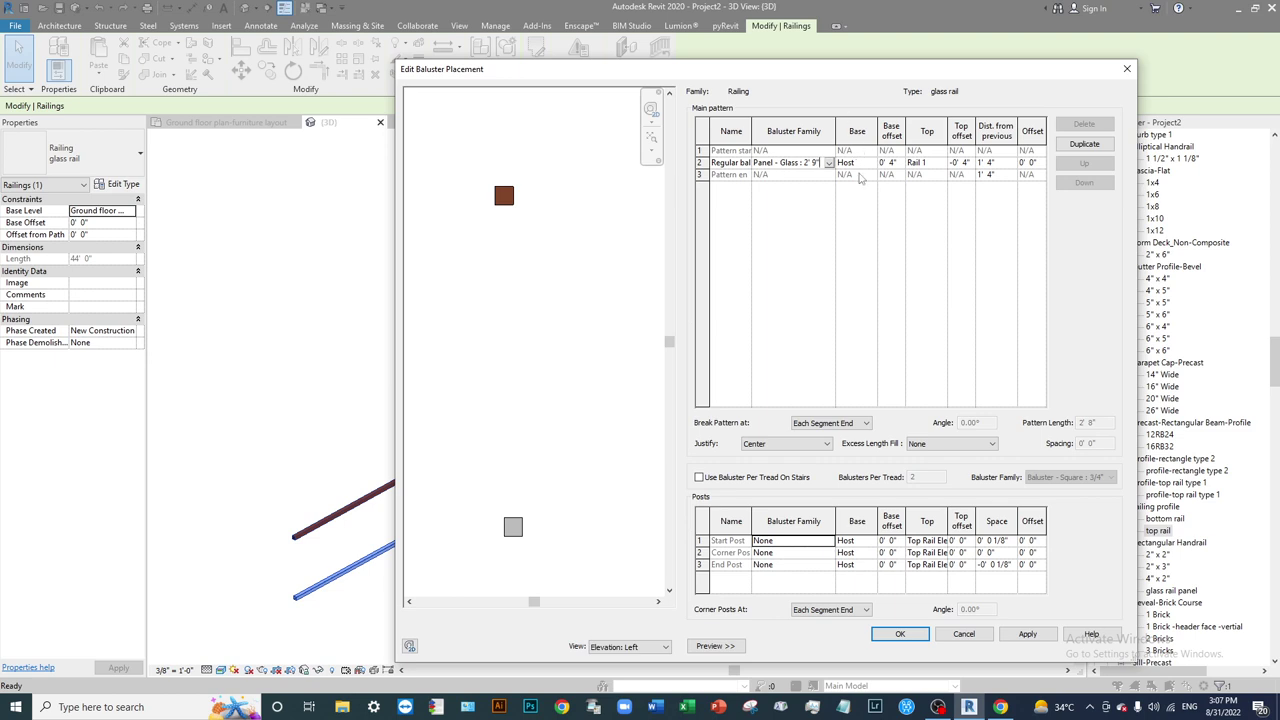
left_click(860, 163)
left_click(872, 163)
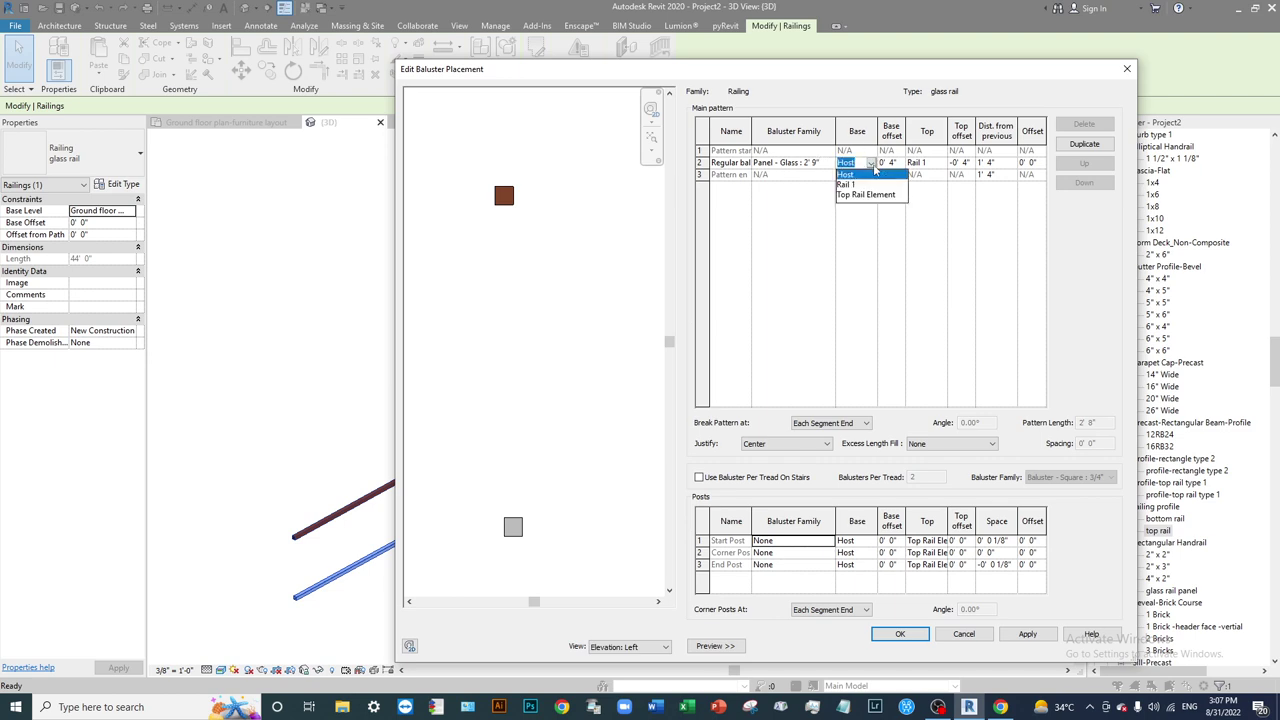
left_click(846, 185)
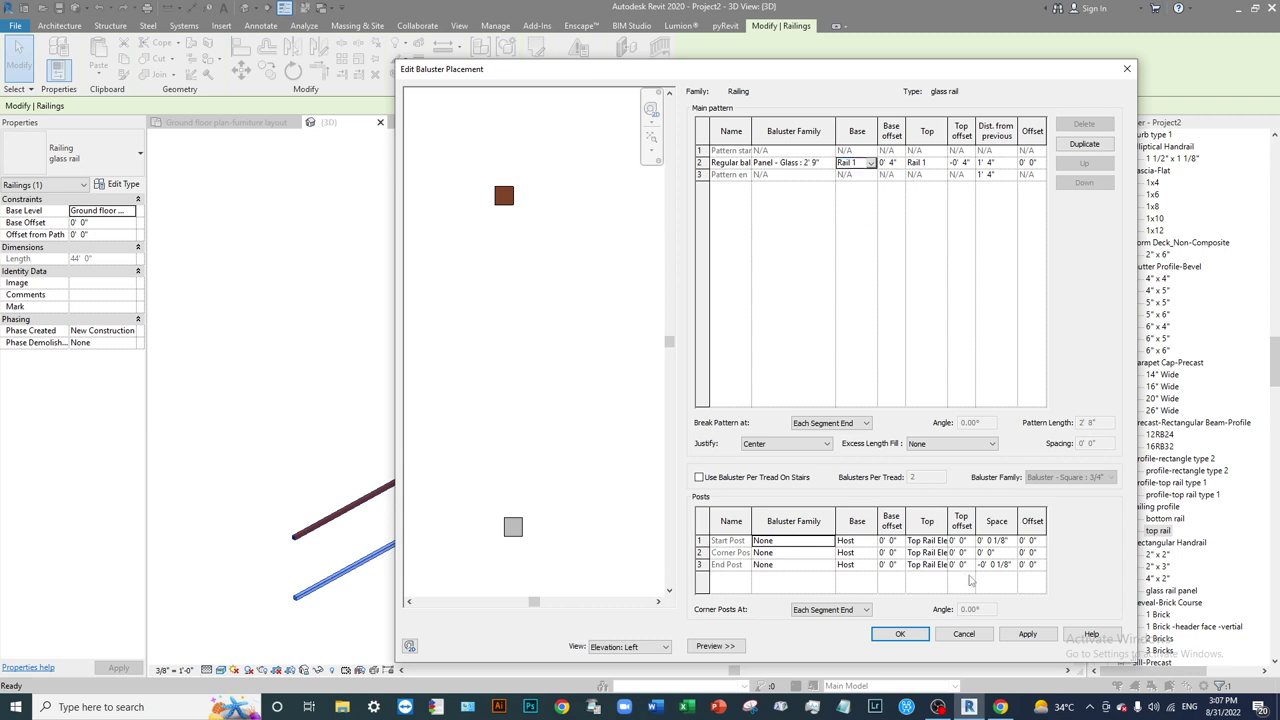
left_click(1050, 638)
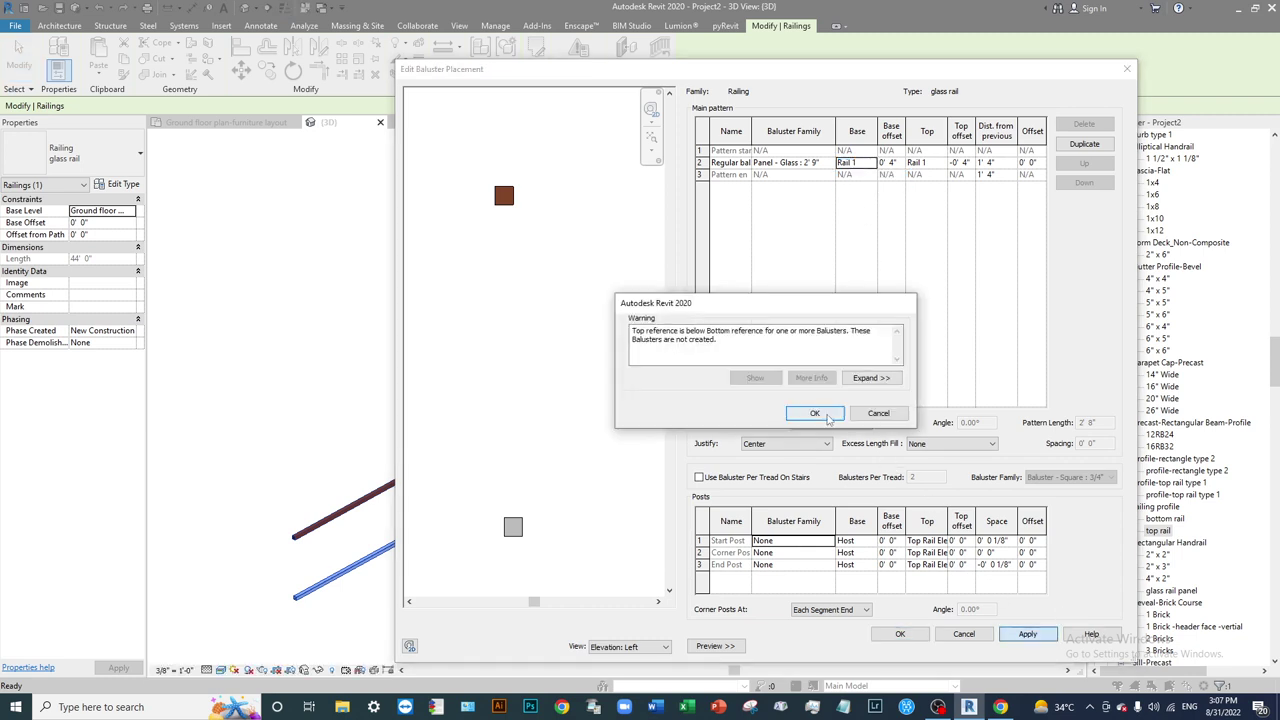
left_click(826, 412)
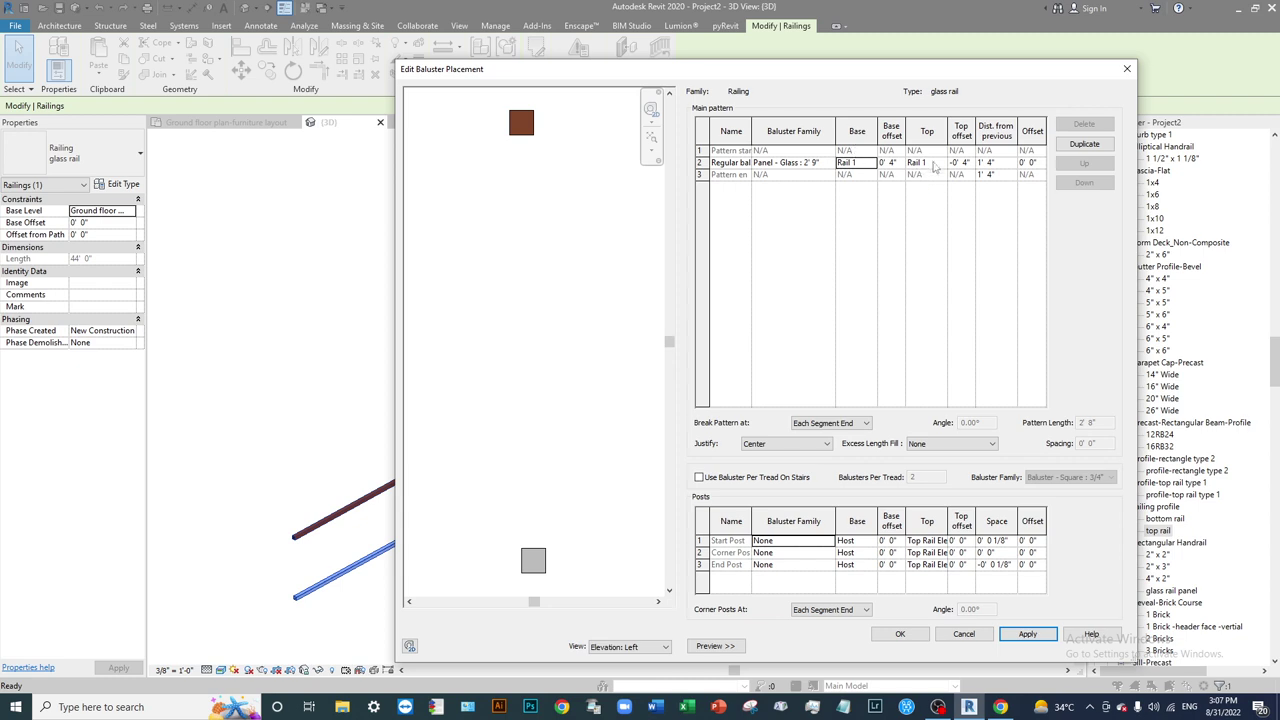
left_click(940, 164)
left_click(941, 164)
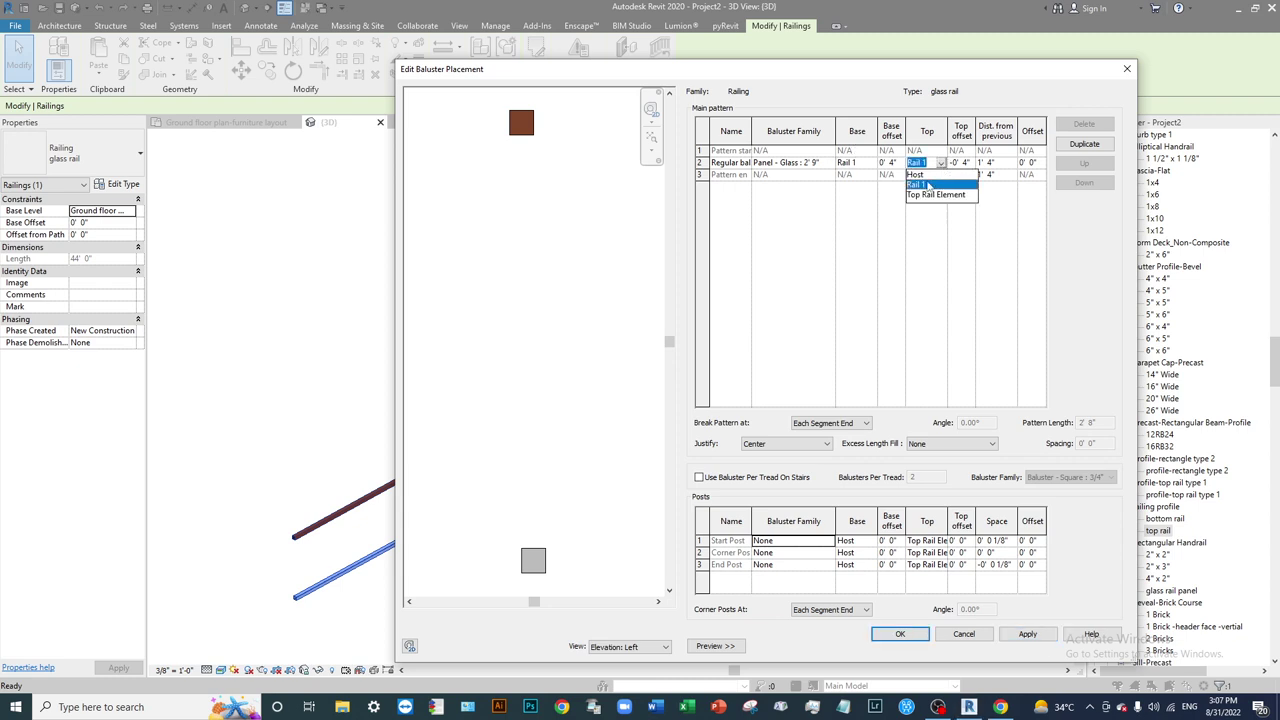
left_click(934, 195)
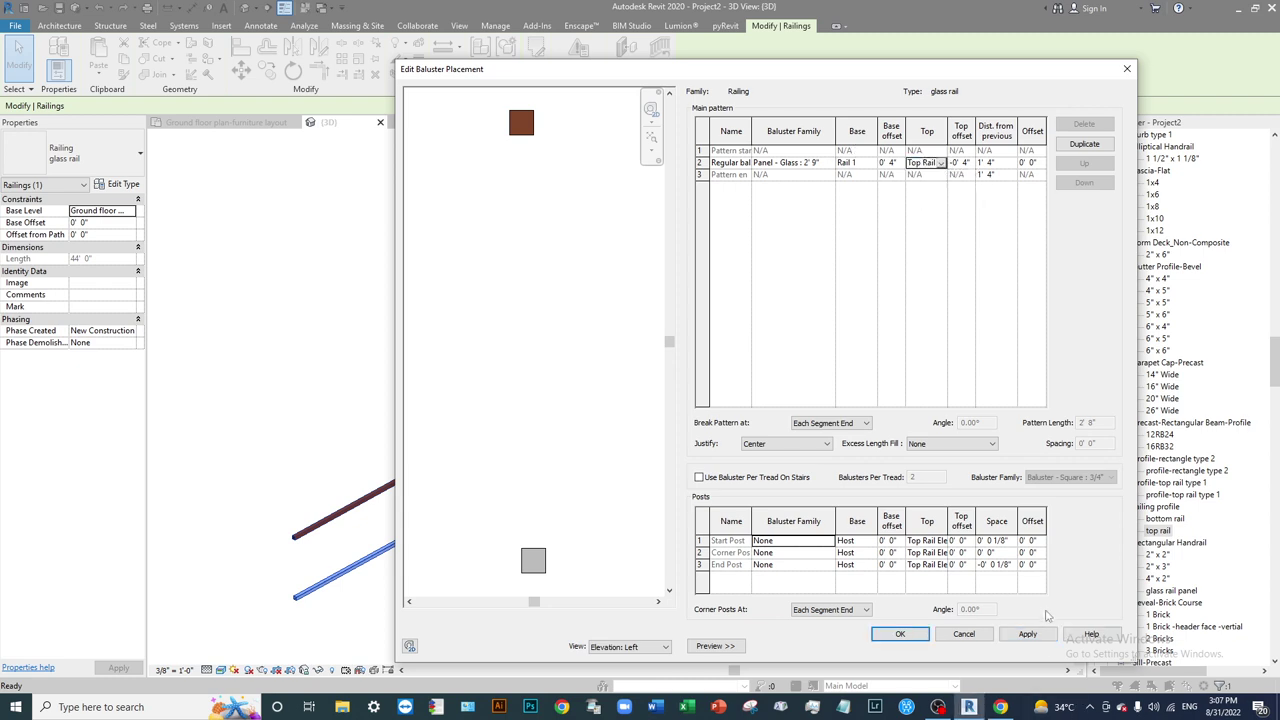
left_click(1028, 634)
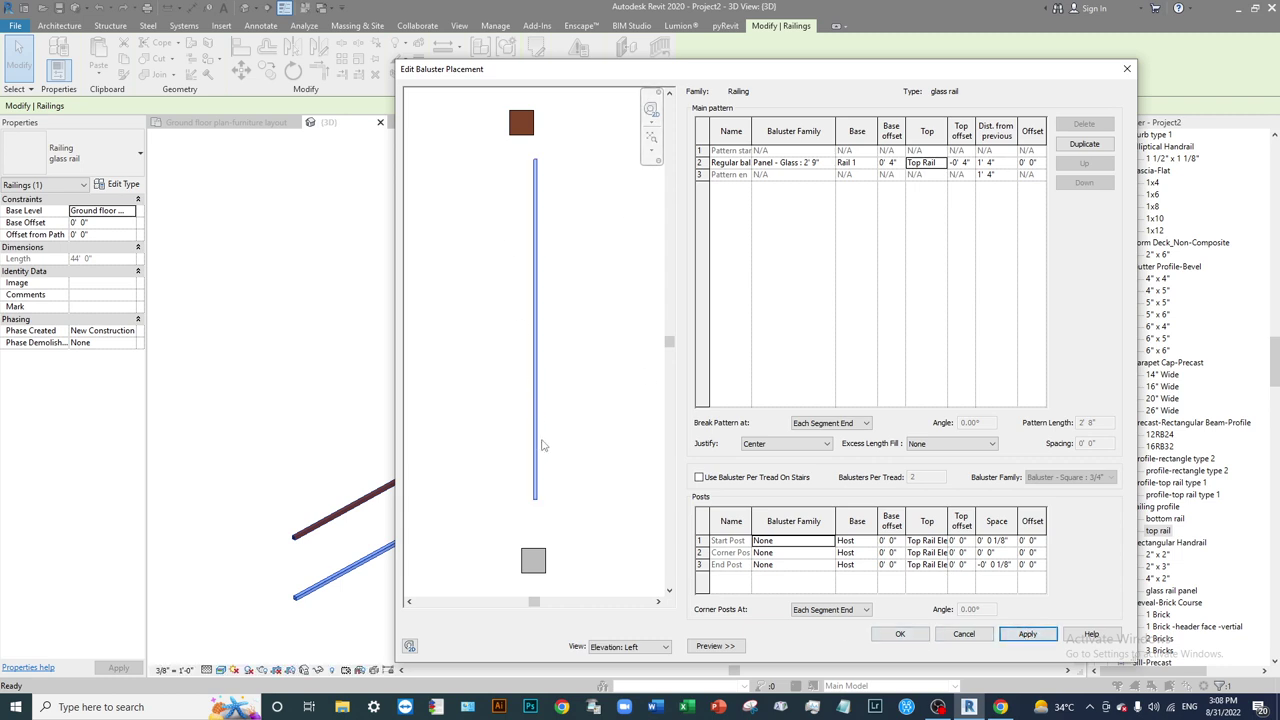
Set the regular baluster's base offset and top offset both to 0 and apply.
left_click(898, 164)
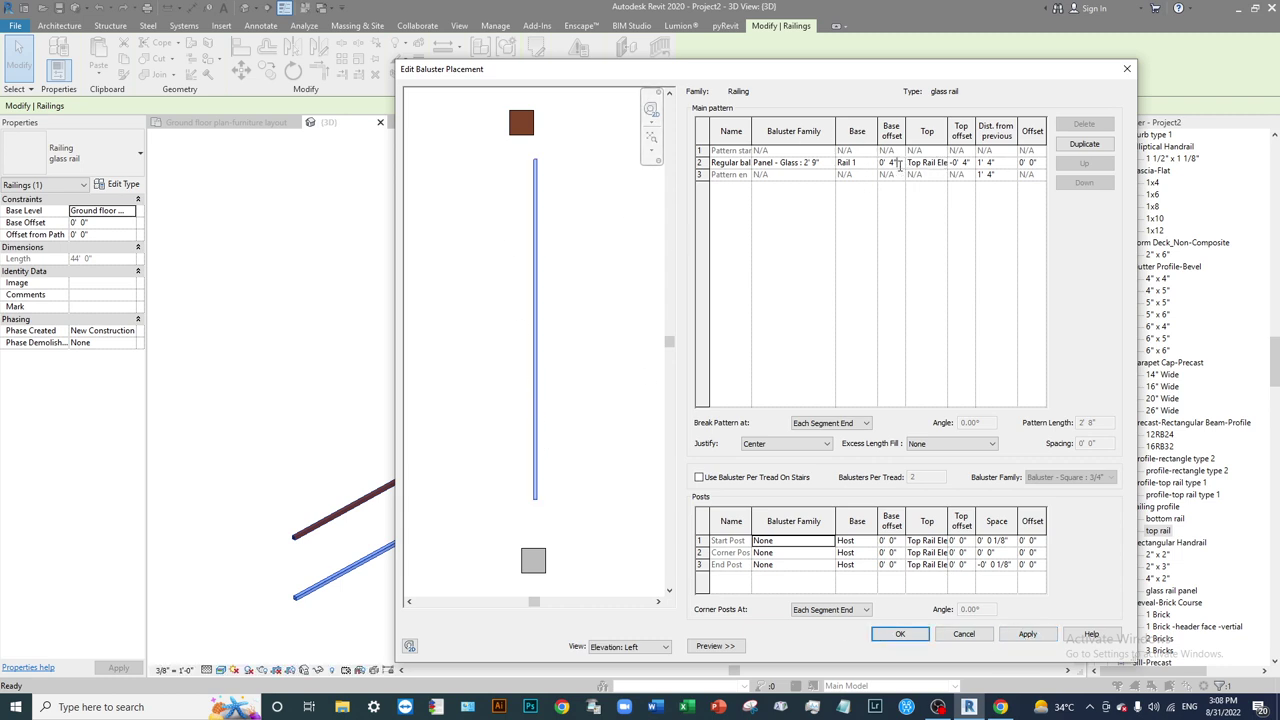
left_click(899, 164)
type("0")
key("Tab")
left_click(1030, 636)
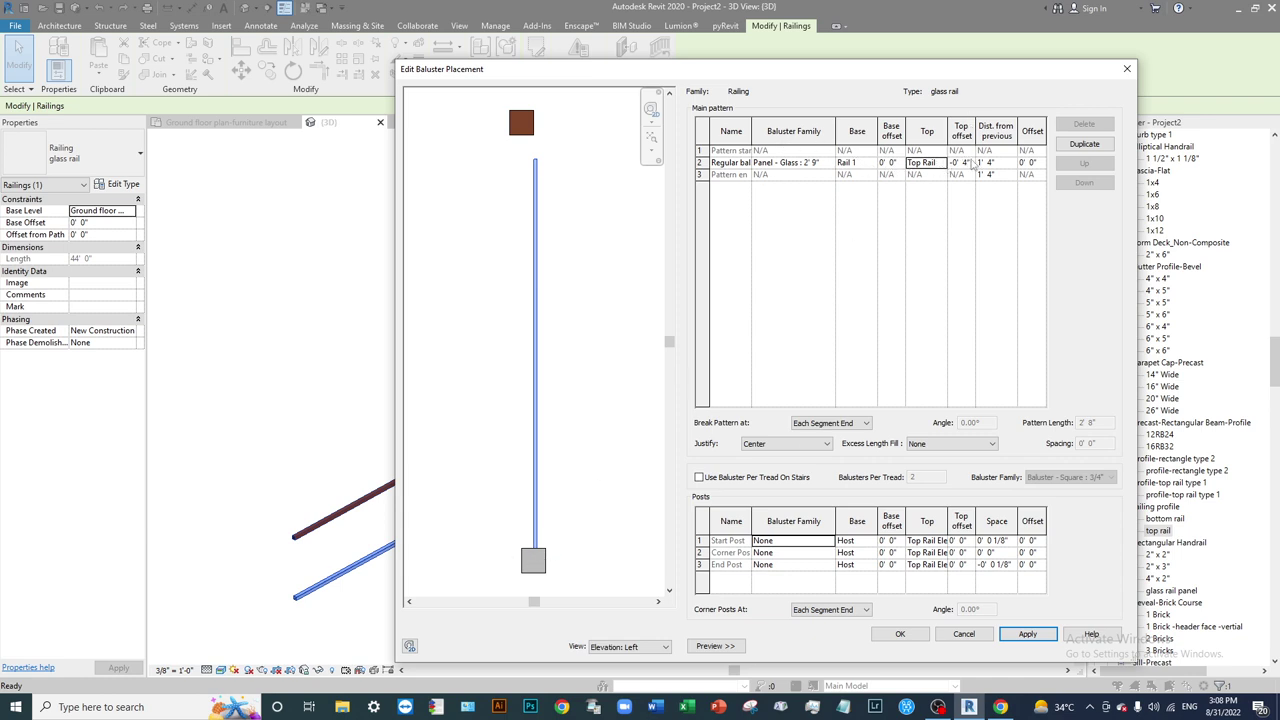
left_click(962, 164)
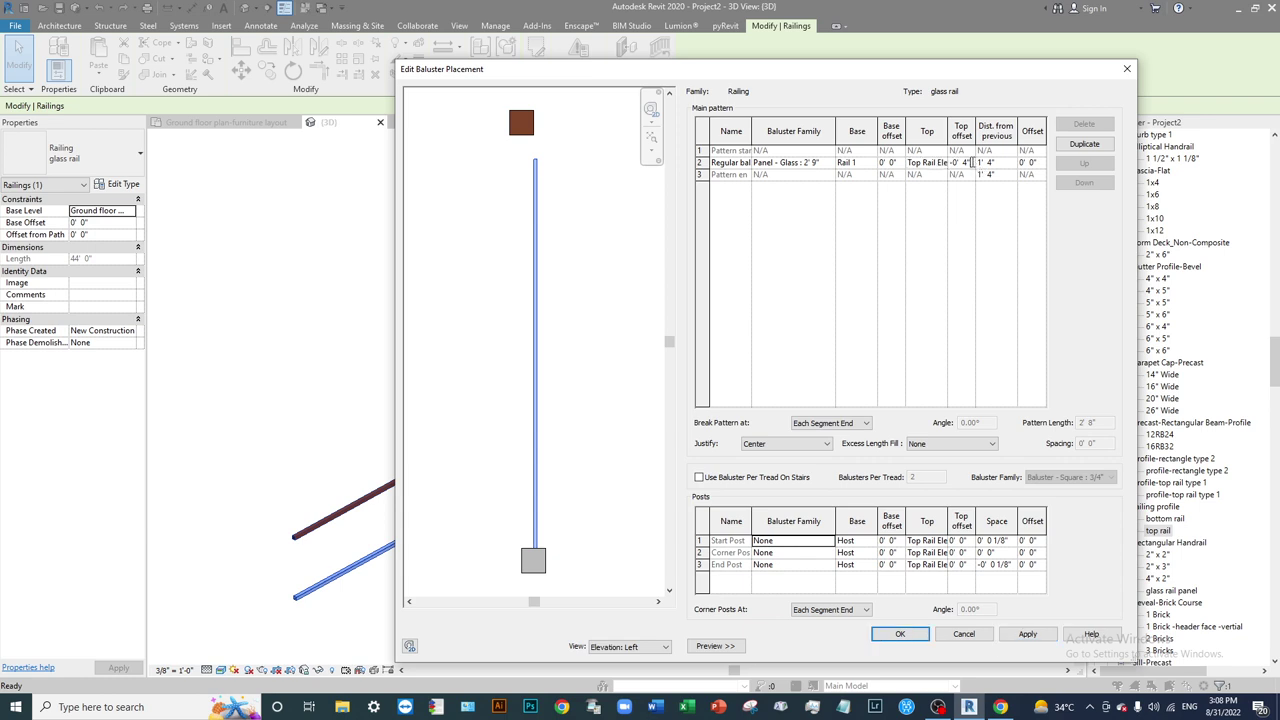
type("0")
key("Tab")
left_click(1028, 634)
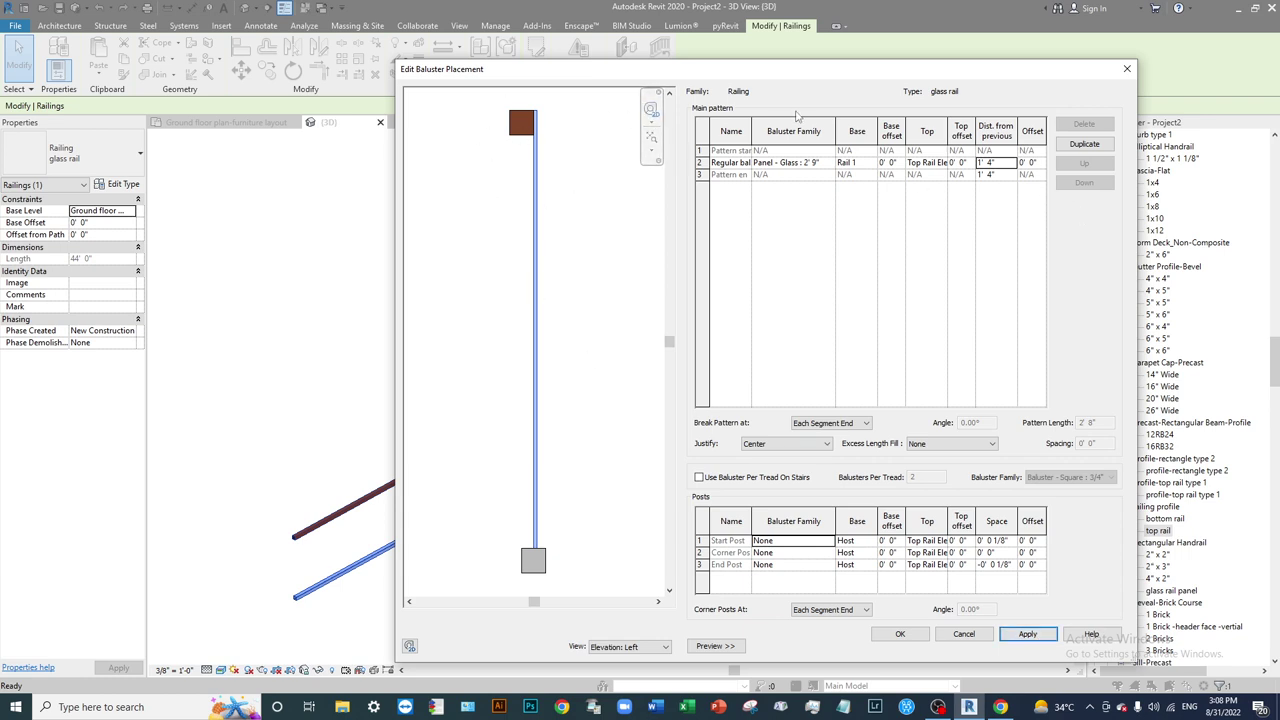
left_click(1004, 164)
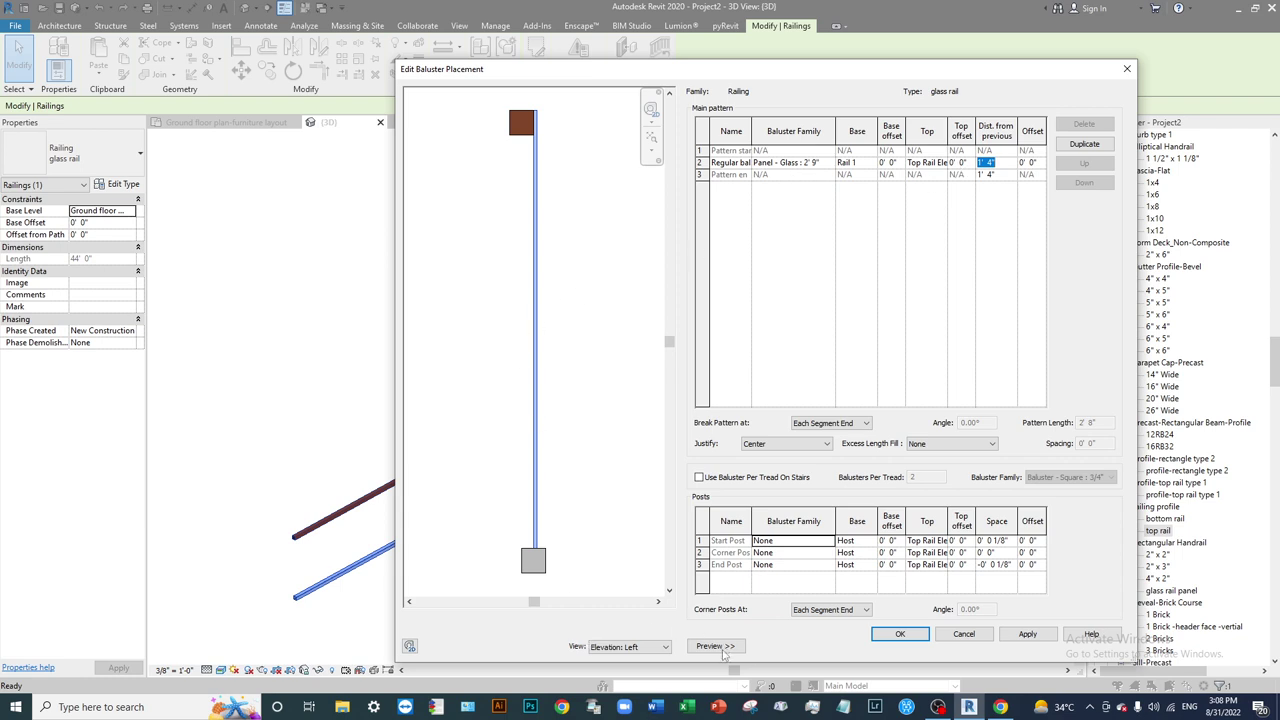
Widen the dialog and preview the glass rail pattern in Elevation: Front, zoomed out.
left_click_drag(395, 395, 142, 370)
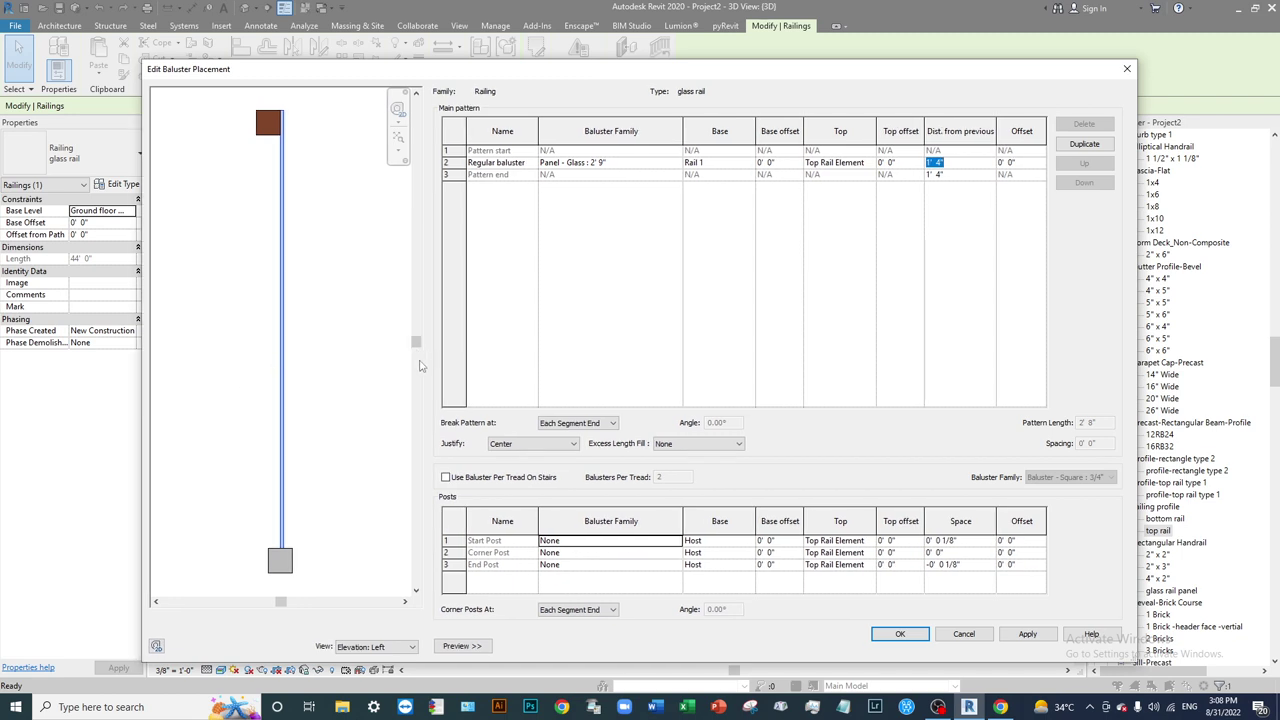
left_click(416, 376)
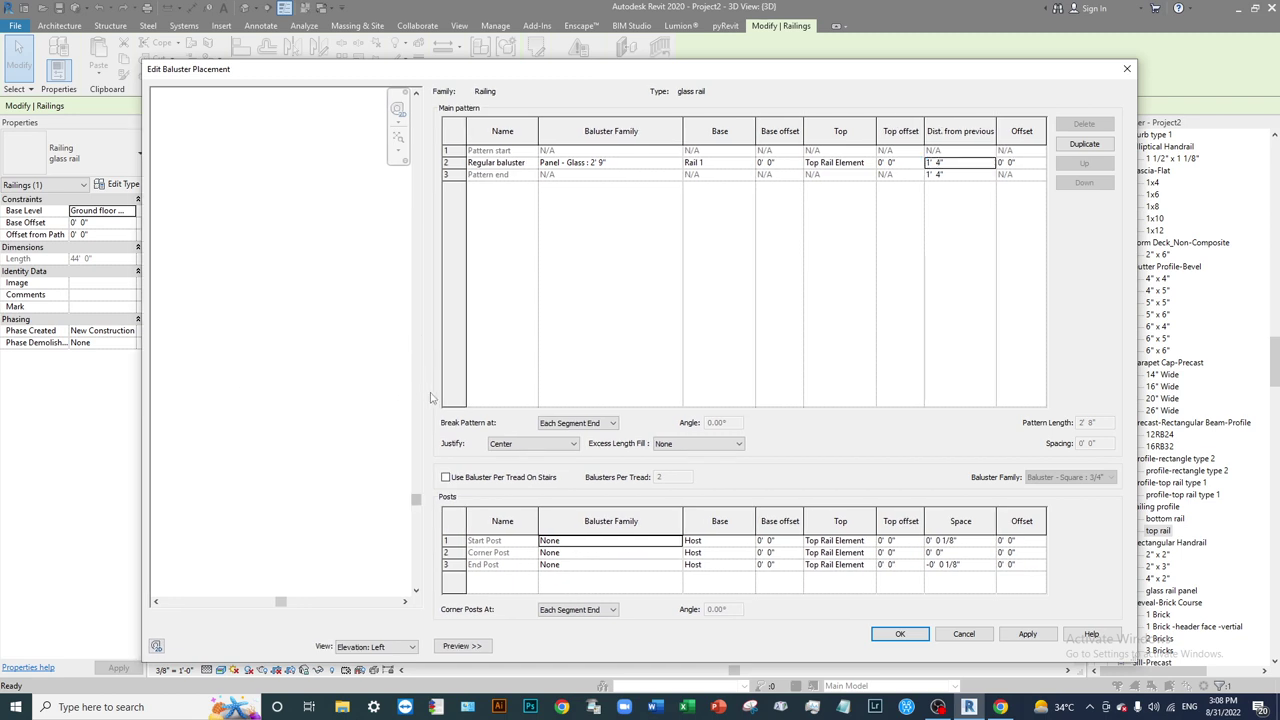
left_click_drag(288, 603, 321, 603)
scroll(310, 480, "down", 3)
left_click(364, 647)
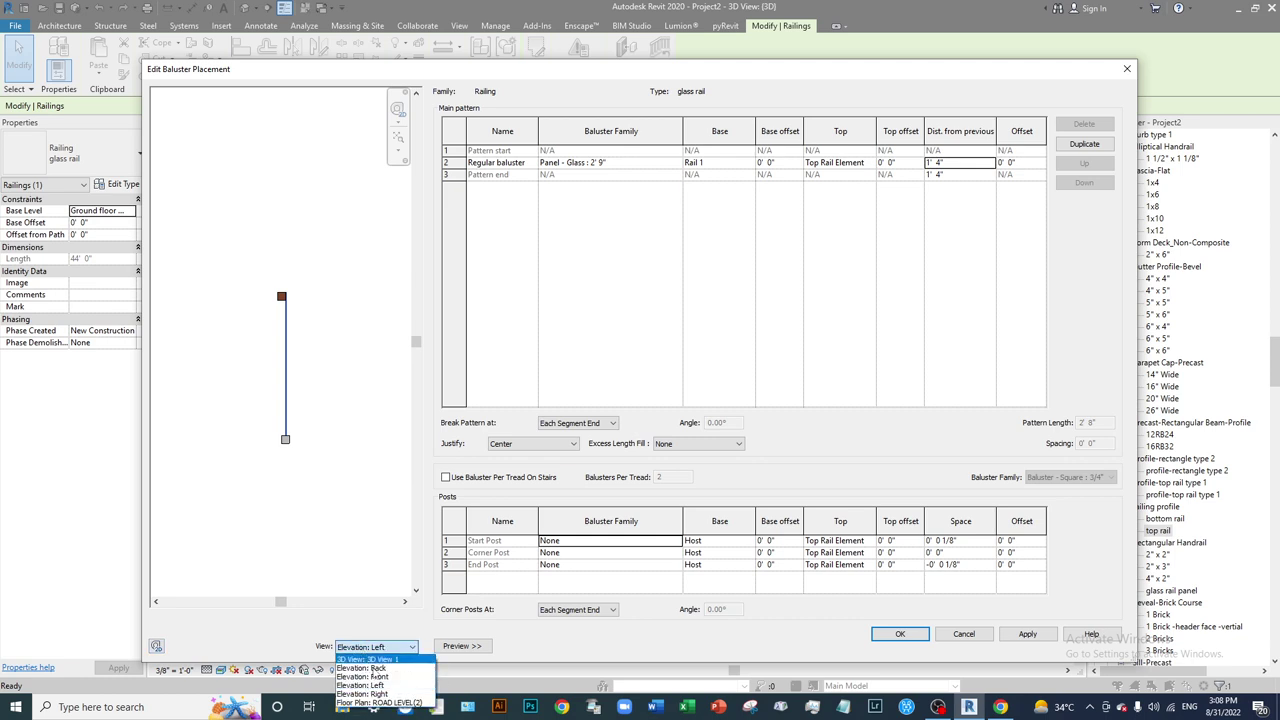
left_click(372, 677)
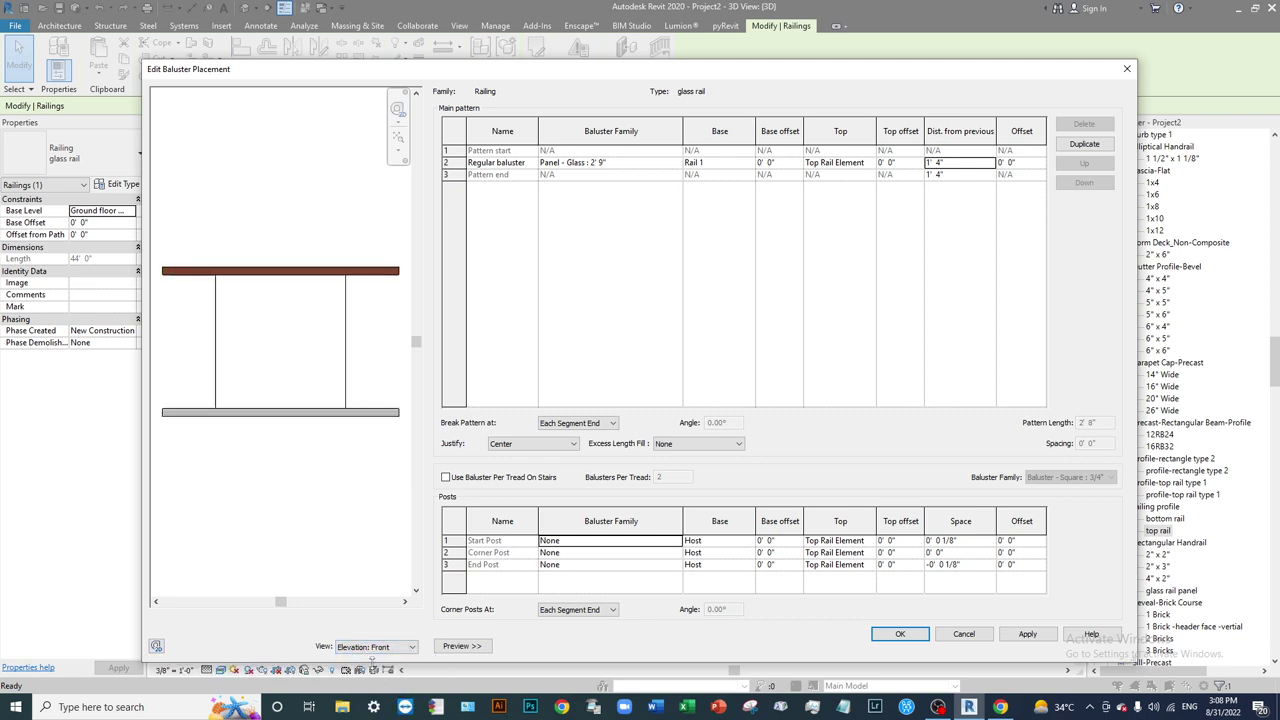
scroll(337, 451, "down", 4)
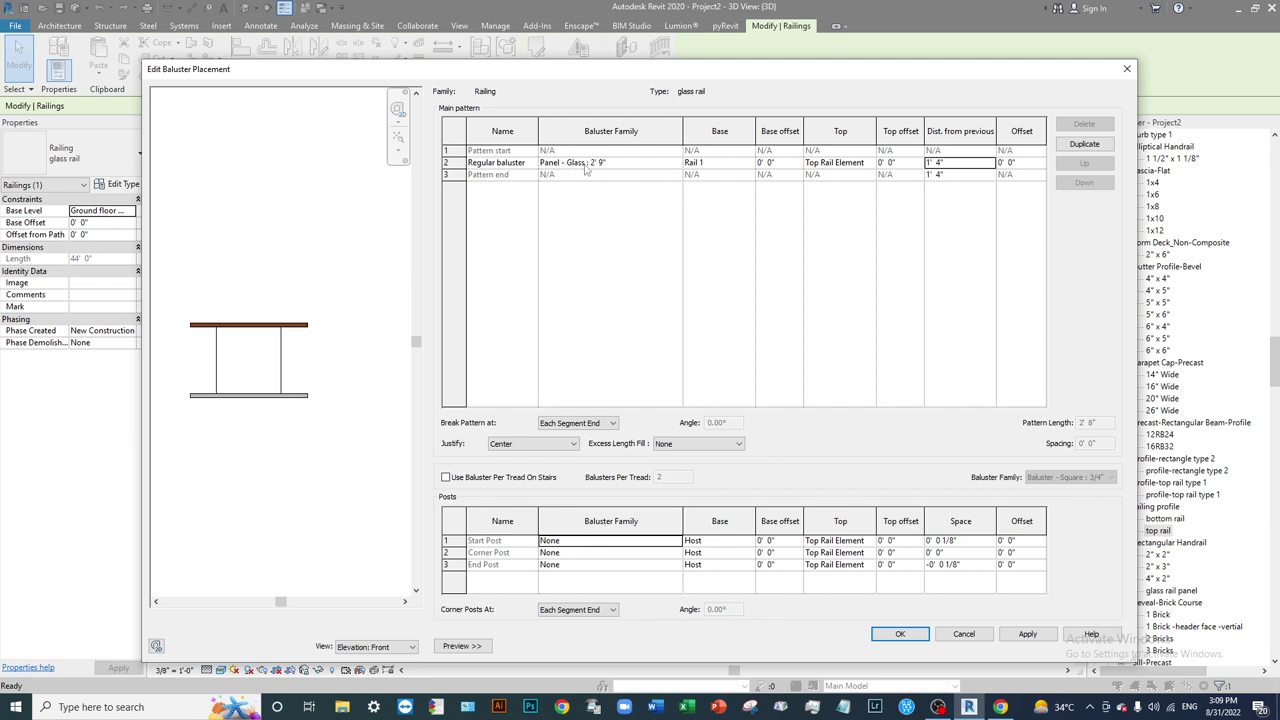
left_click(616, 163)
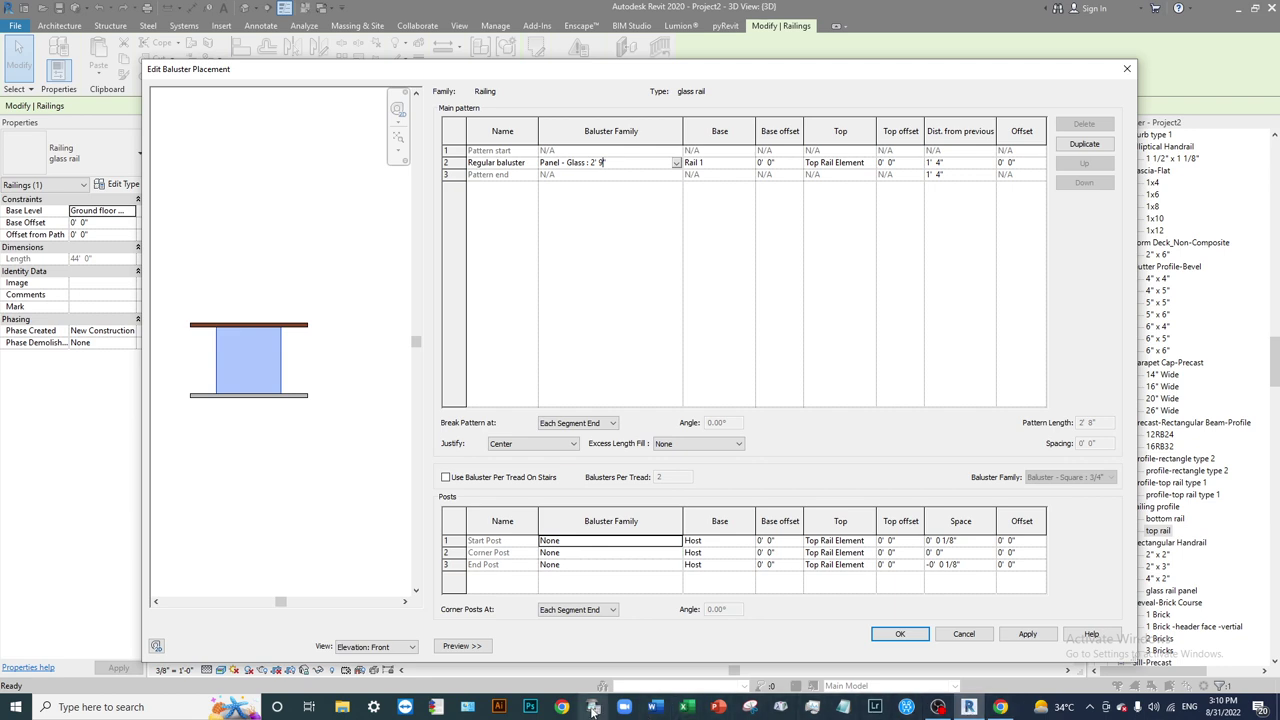
Capture the railing preview and pattern table as a new snip.
left_click(750, 707)
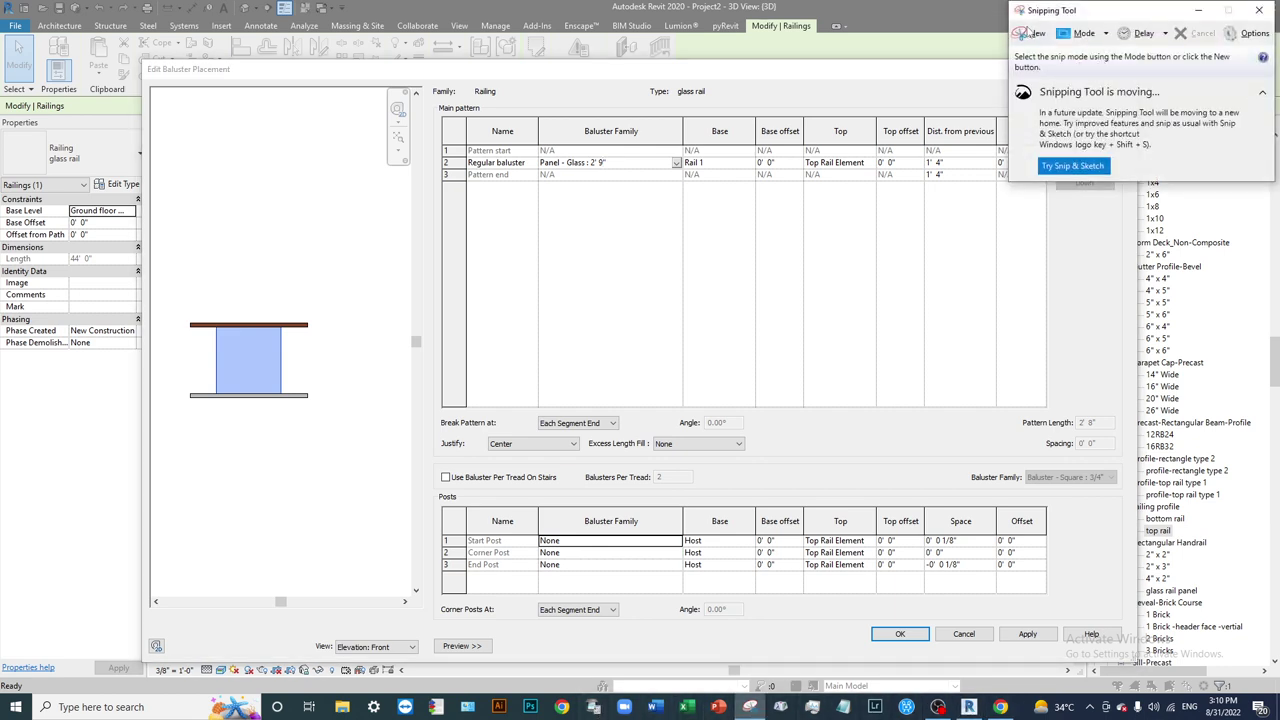
left_click(1022, 33)
left_click_drag(39, 93, 1185, 614)
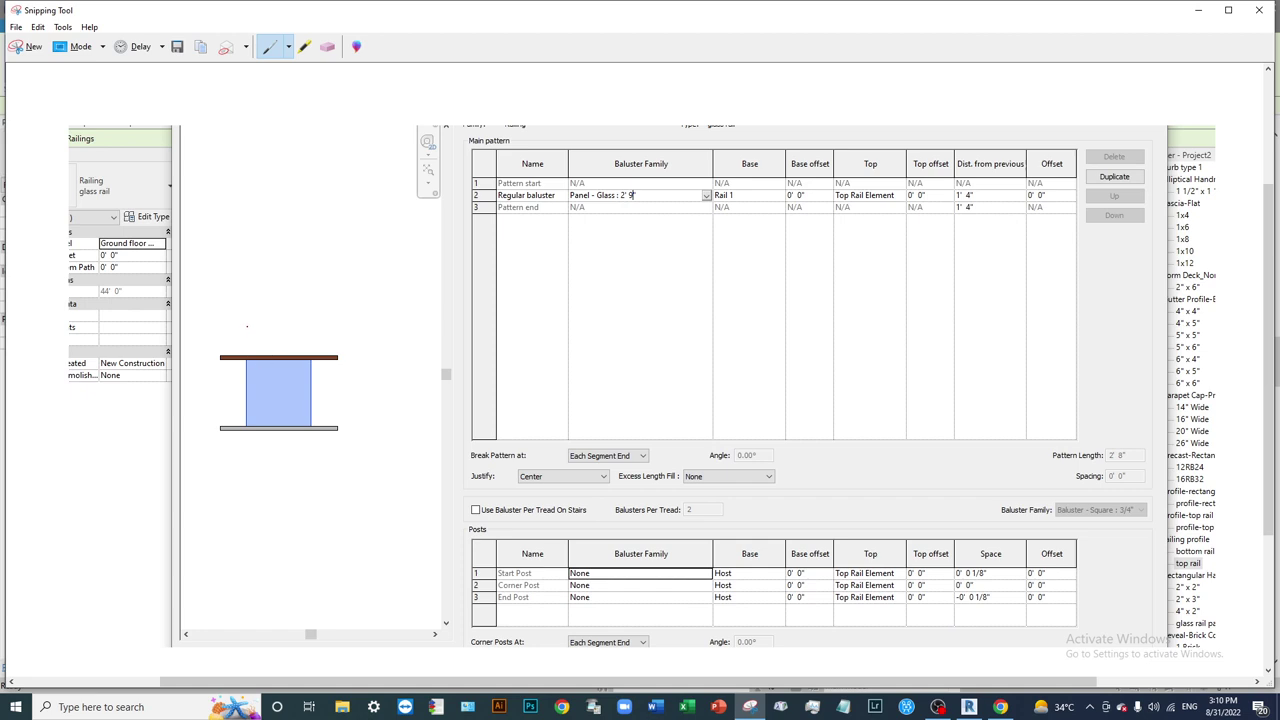
Sketch red lines through the glass panel, then close the snip without saving.
mouse_move(247, 327)
left_mouse_down()
mouse_move(247, 342)
mouse_move(314, 338)
mouse_move(314, 326)
mouse_move(314, 355)
mouse_move(245, 339)
mouse_move(306, 350)
left_mouse_up()
left_click_drag(284, 284, 288, 520)
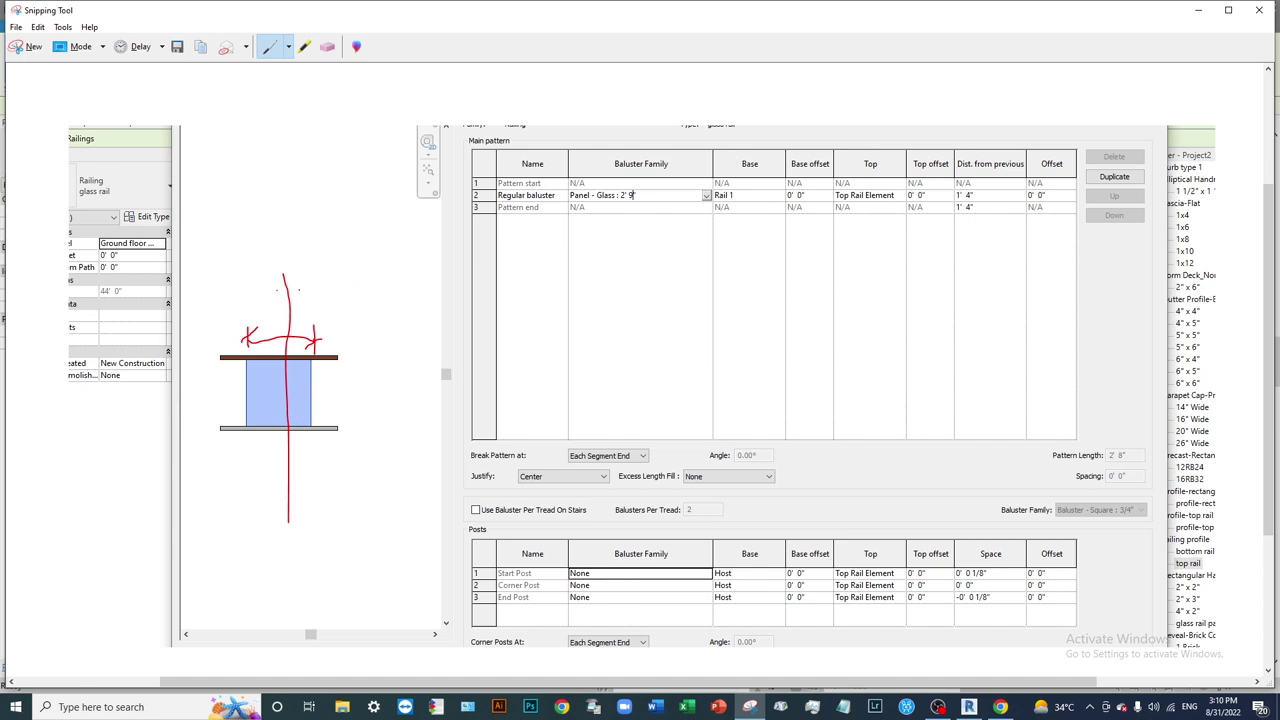
left_click_drag(365, 270, 367, 555)
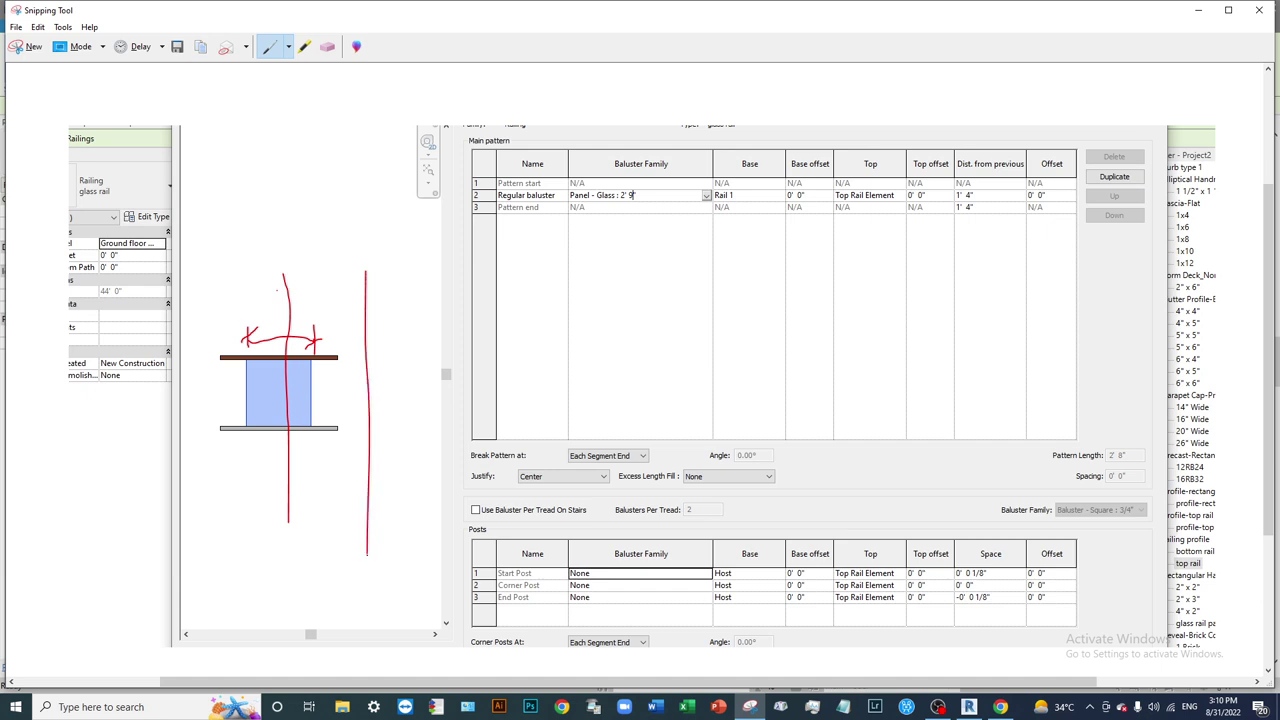
mouse_move(289, 306)
left_mouse_down()
mouse_move(364, 310)
mouse_move(360, 322)
mouse_move(303, 313)
left_mouse_up()
left_click(1260, 10)
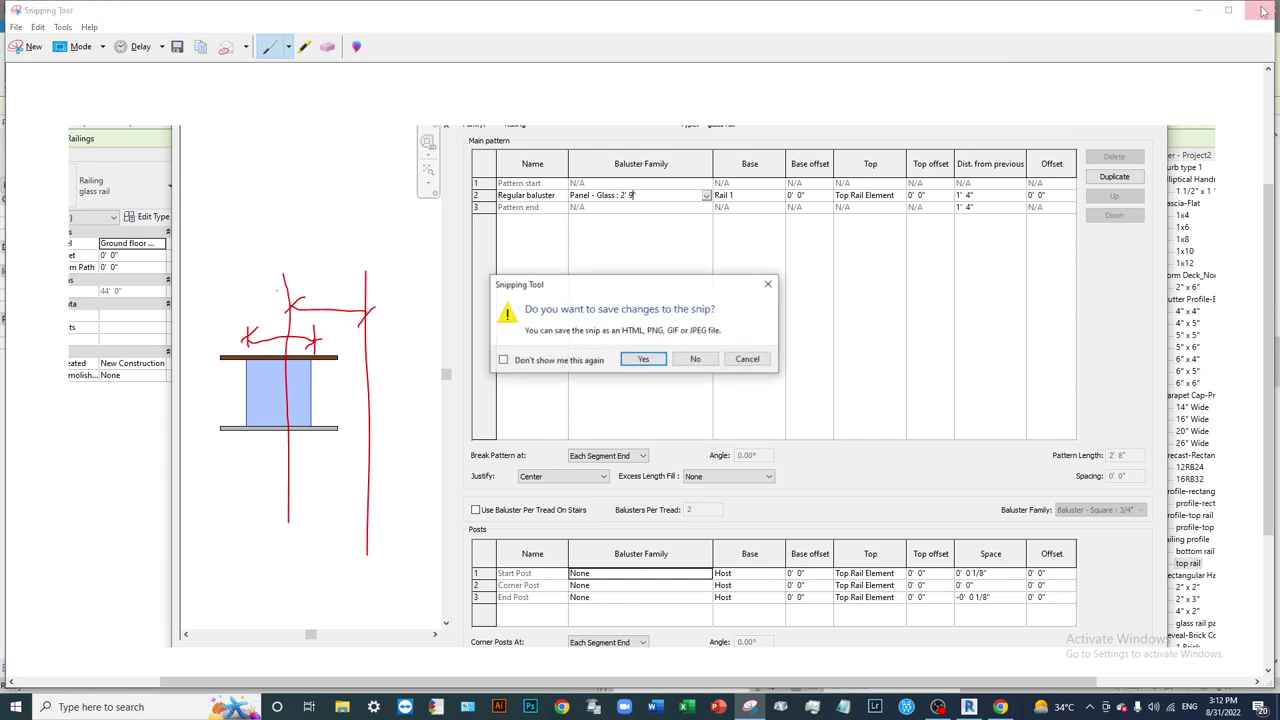
left_click(700, 359)
Set Dist. from previous to 1' 4 1/4" for both the regular baluster and the pattern end.
left_click(947, 162)
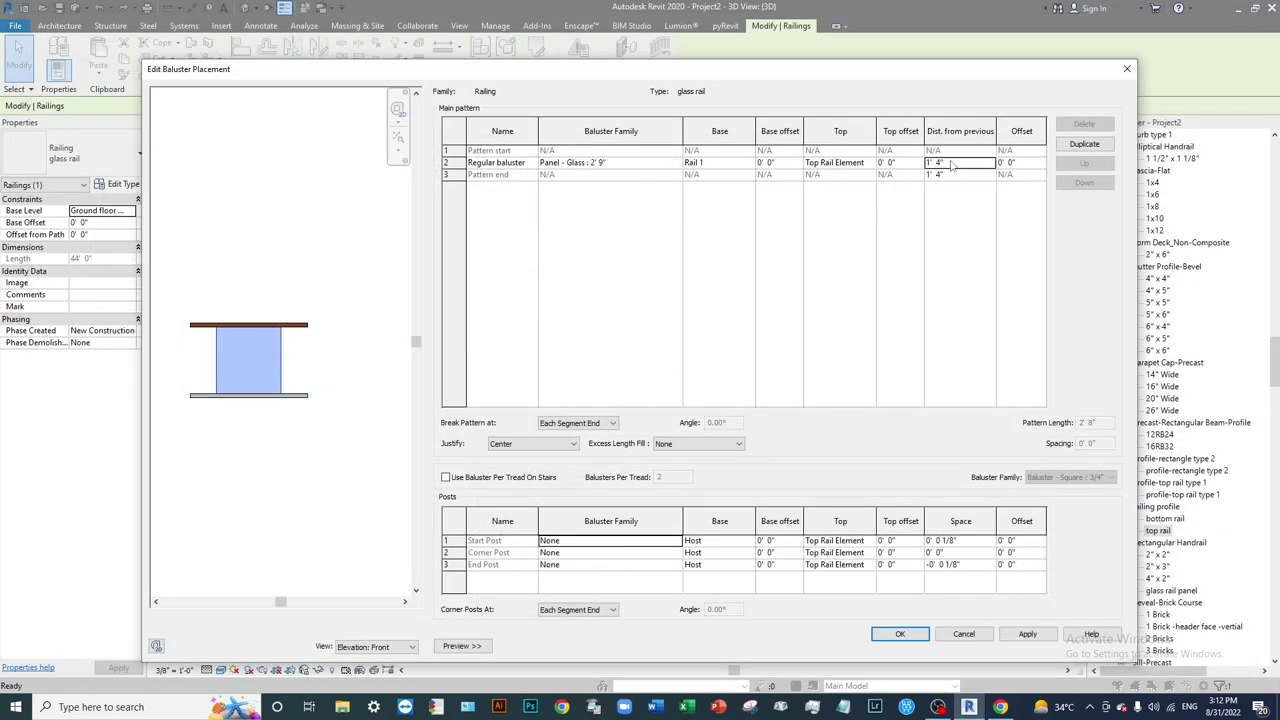
double_click(947, 162)
left_click(947, 162)
left_click(945, 163)
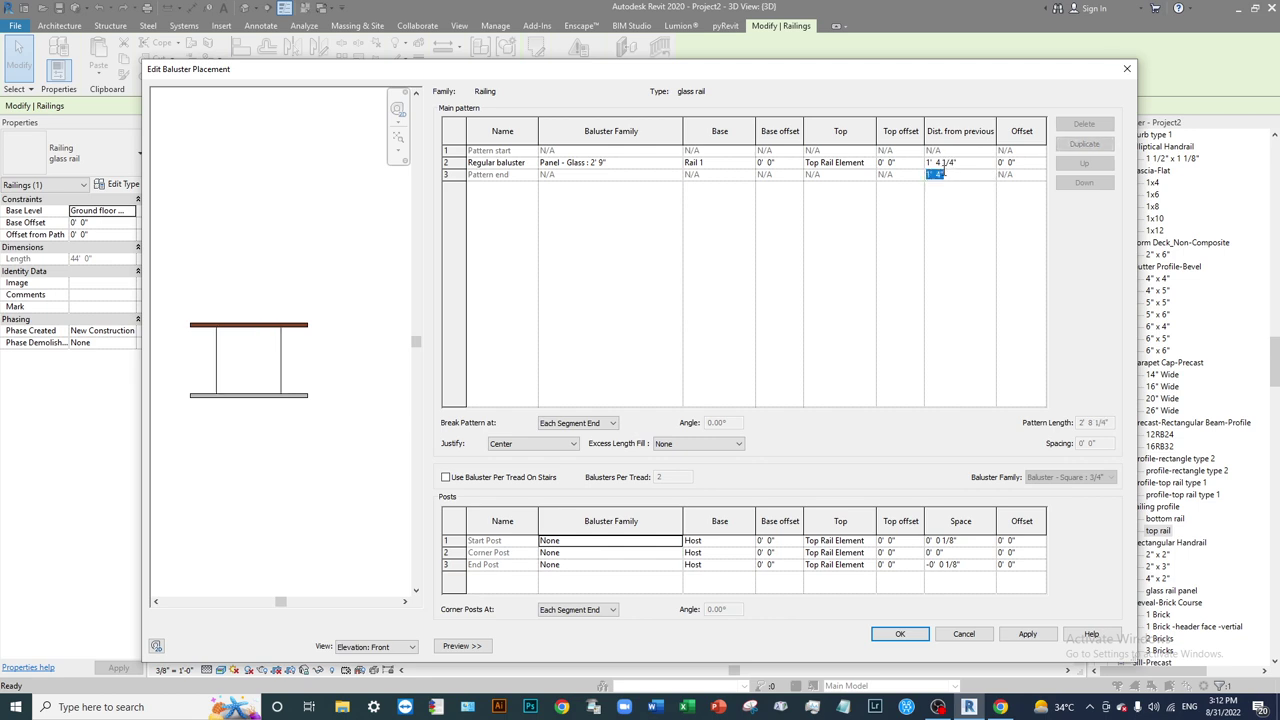
left_click(942, 175)
left_click(968, 162)
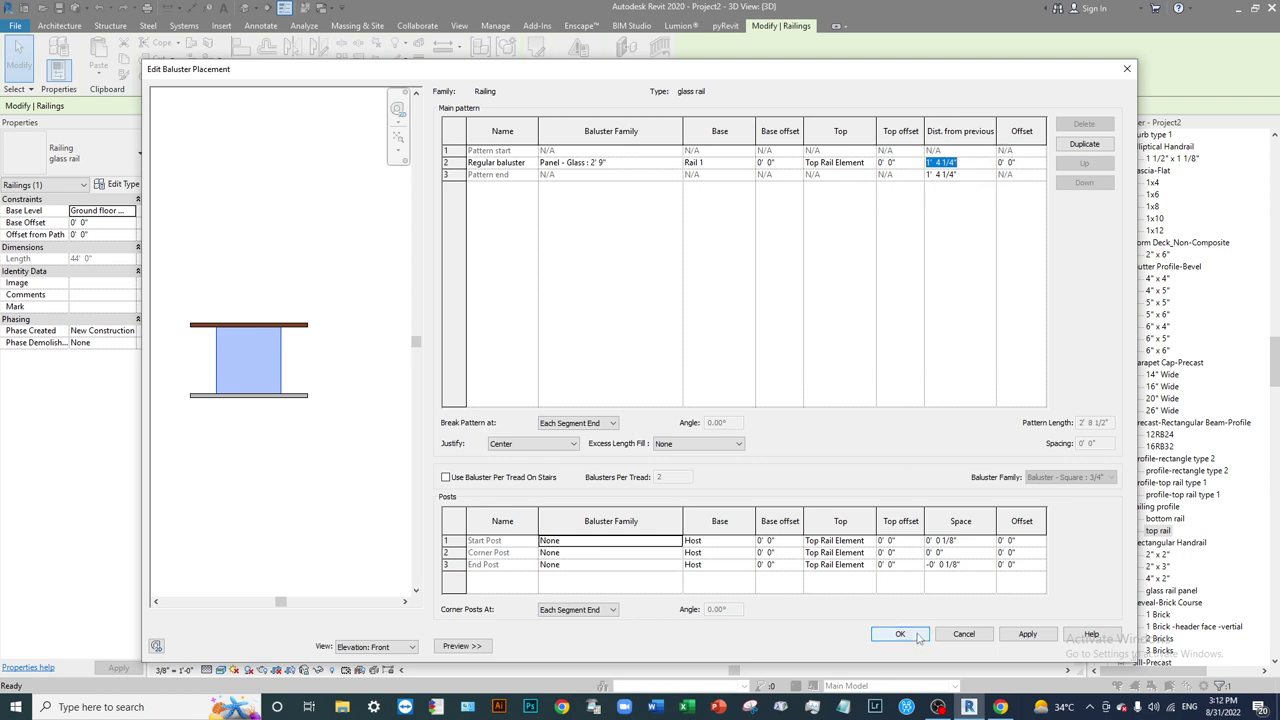
left_click(380, 647)
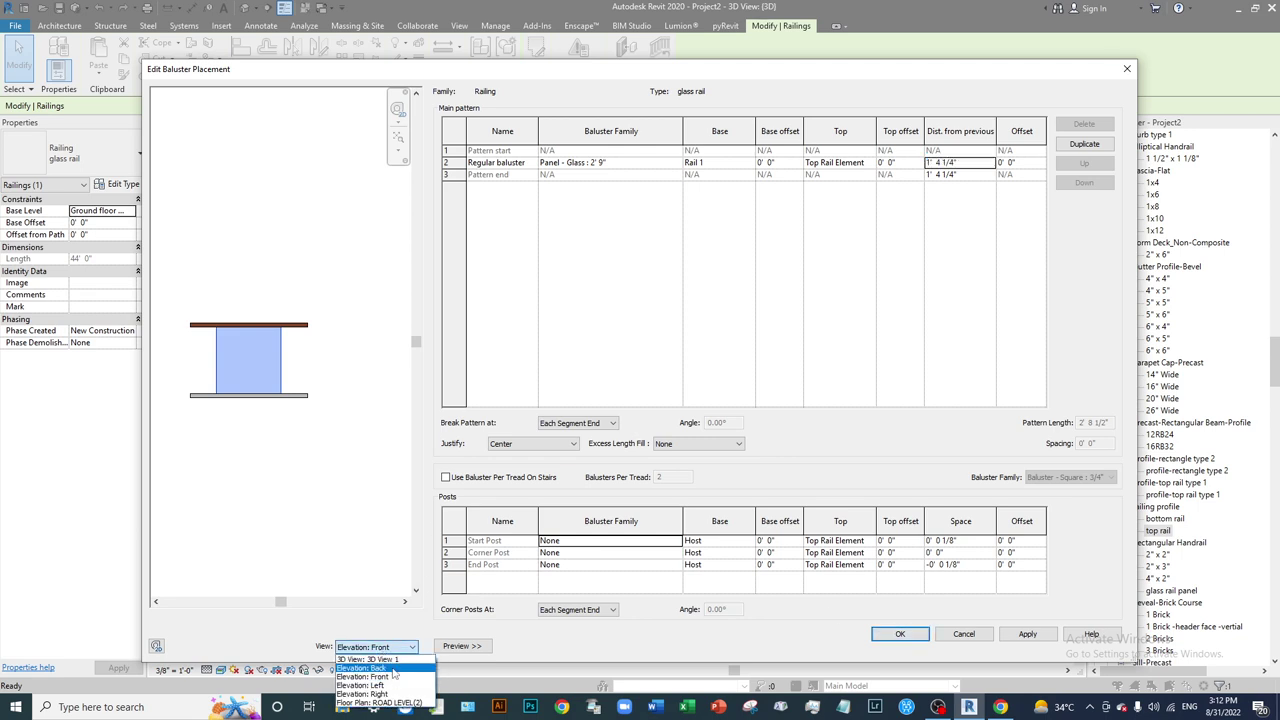
Preview in Elevation: Left and try a 2" top offset on the glass panel.
left_click(395, 686)
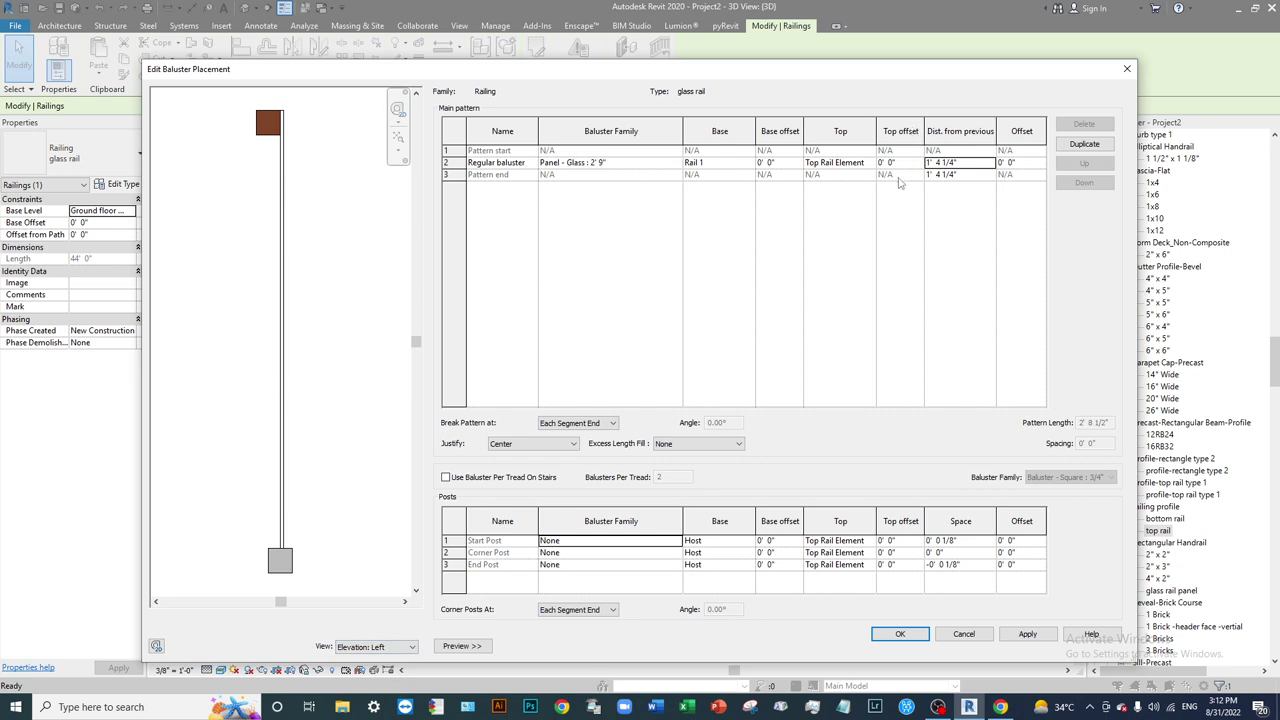
left_click(840, 162)
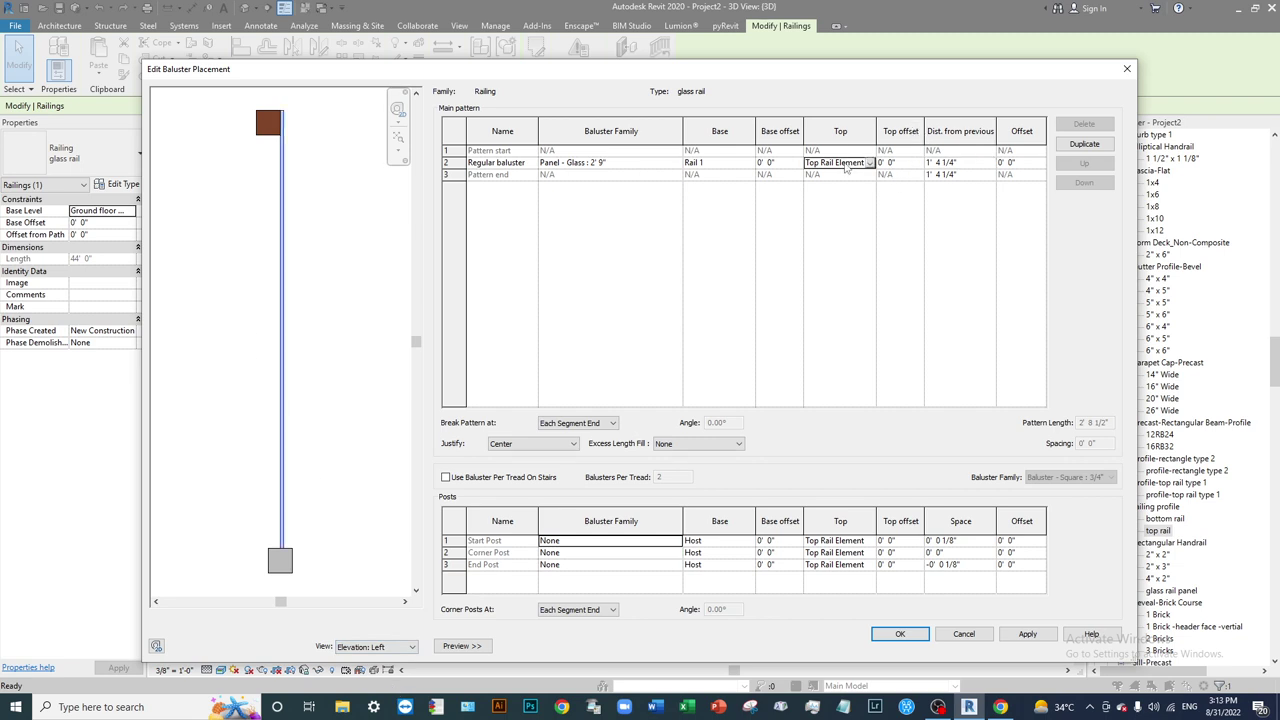
left_click(905, 162)
type("2")
key("Tab")
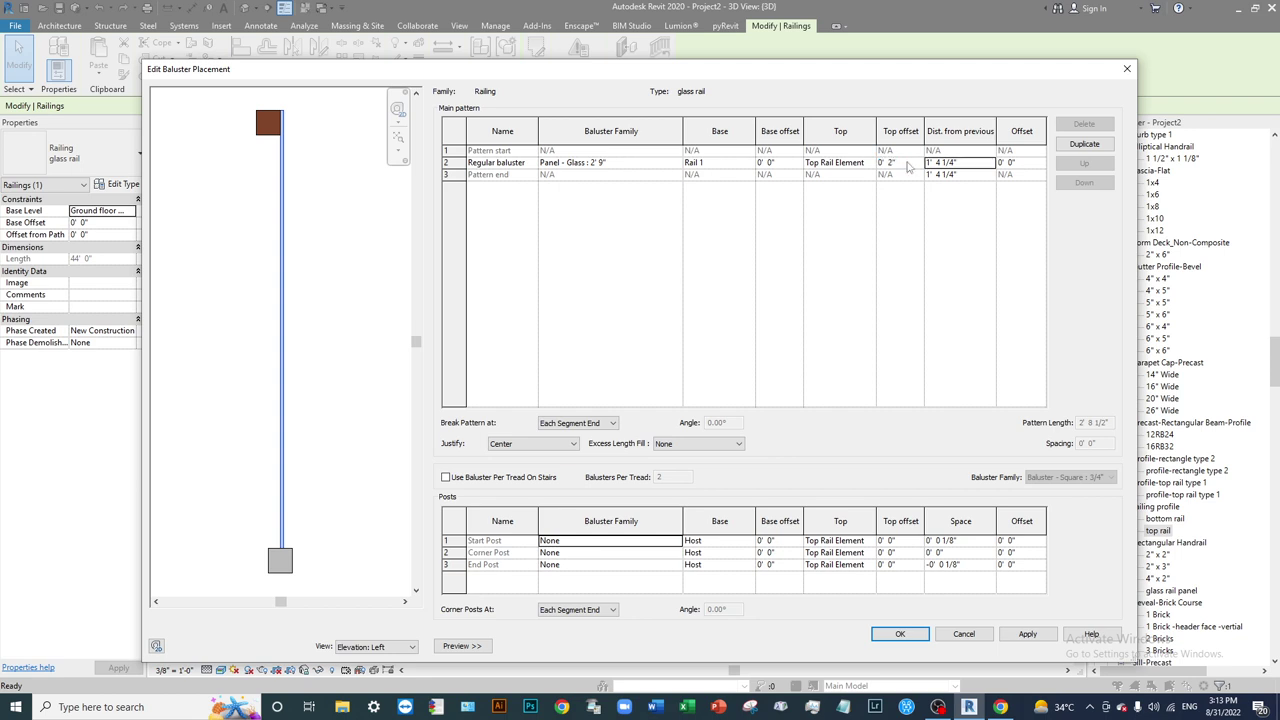
left_click(1040, 638)
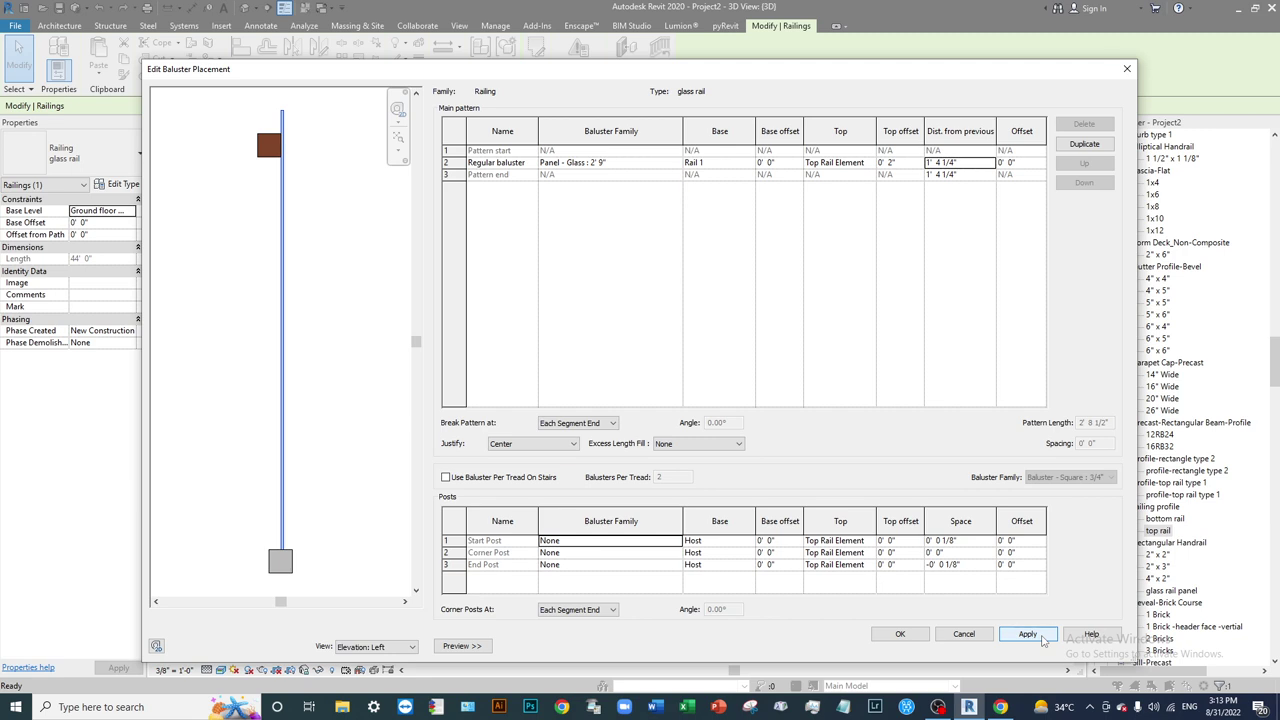
Change the glass panel's top offset to -0' 2", apply it, and confirm the baluster placement.
left_click(880, 165)
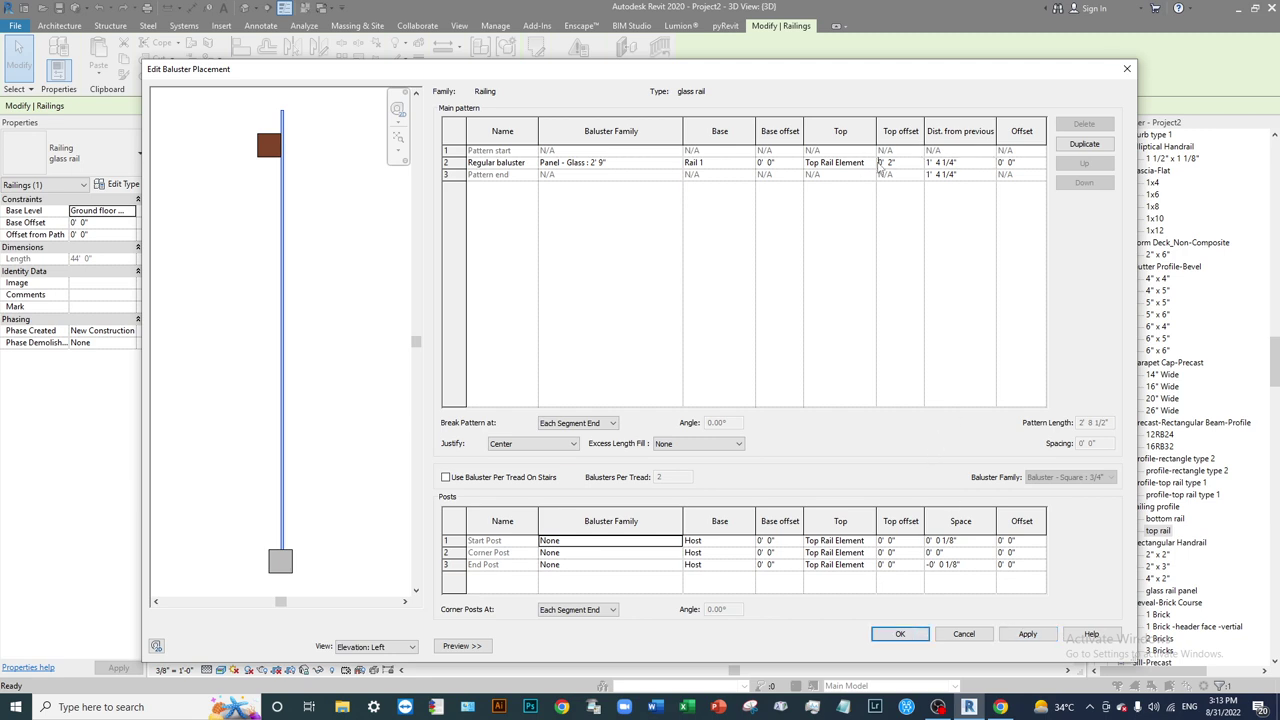
left_click(880, 166)
type("-")
key("Tab")
left_click(1030, 638)
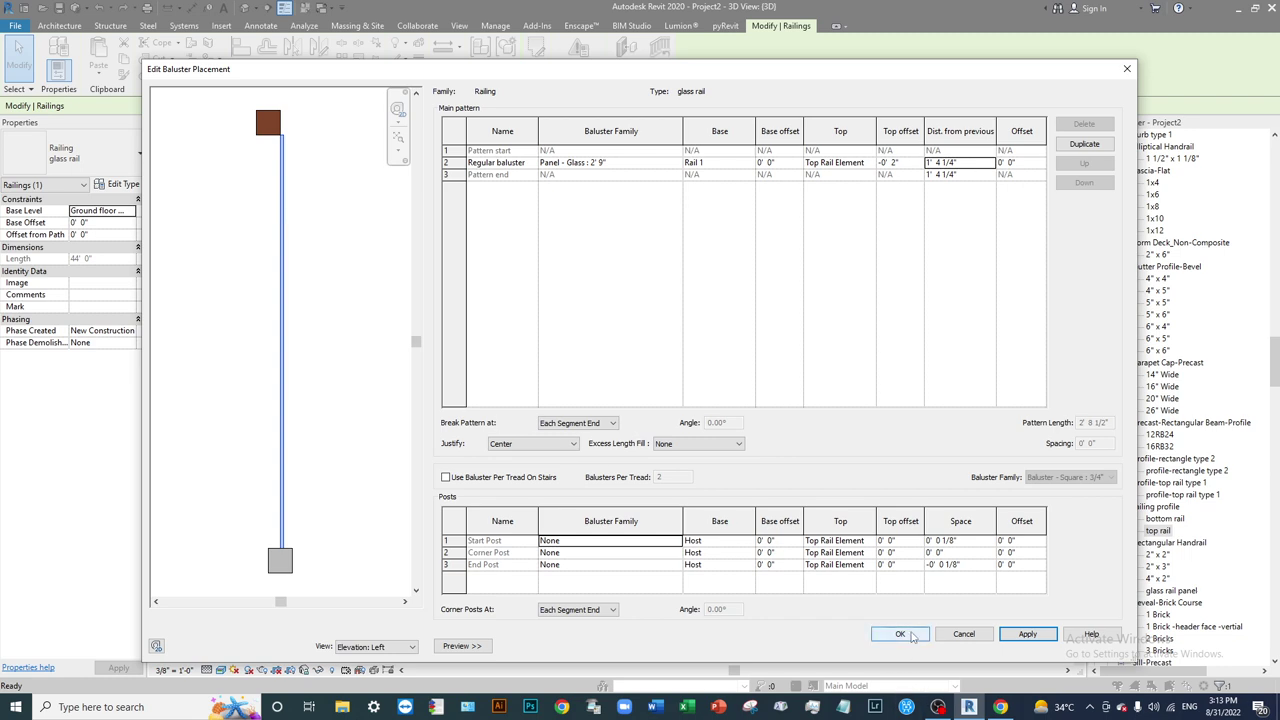
left_click(908, 635)
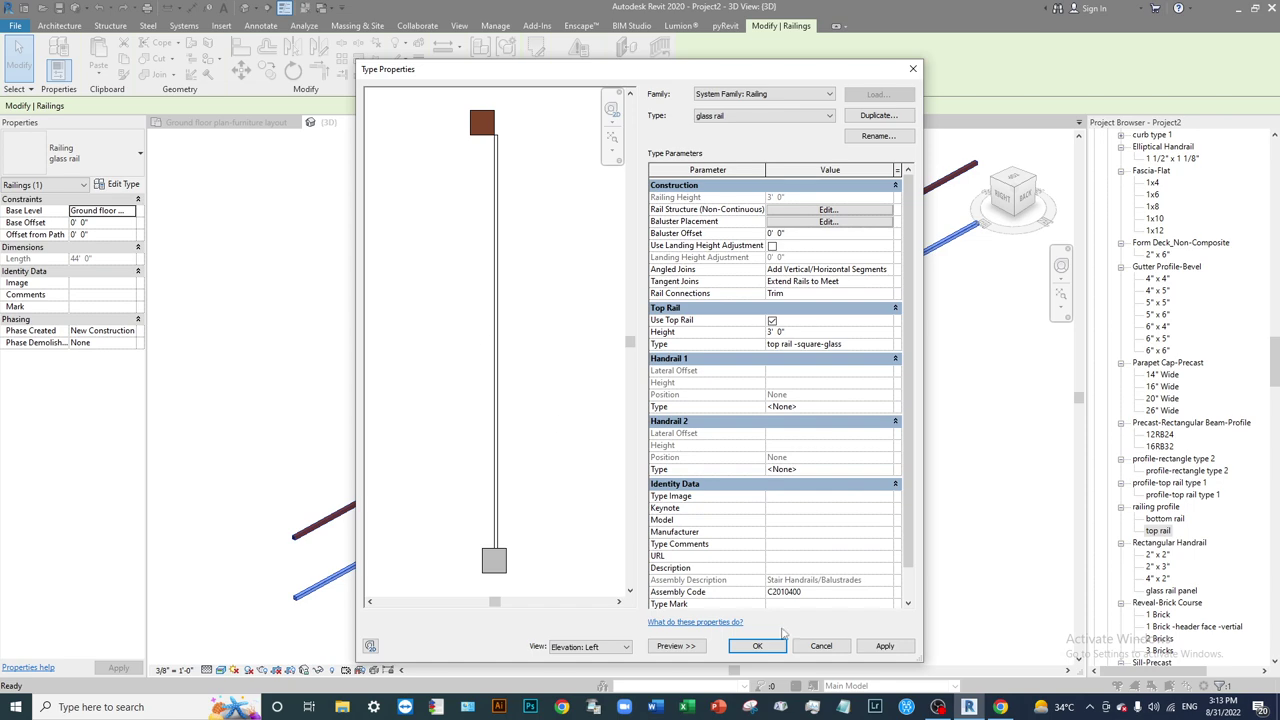
Accept the railing type changes, deselect, and zoom in on the railing in 3D.
left_click(758, 646)
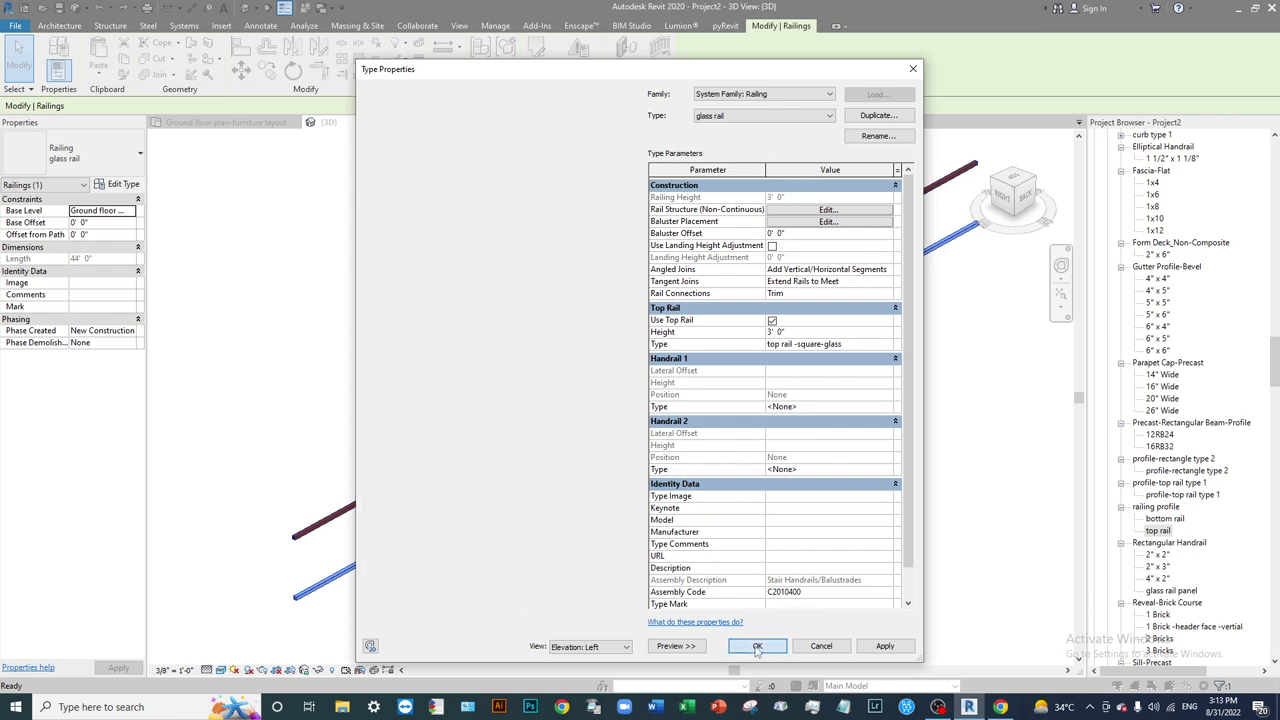
left_click(670, 518)
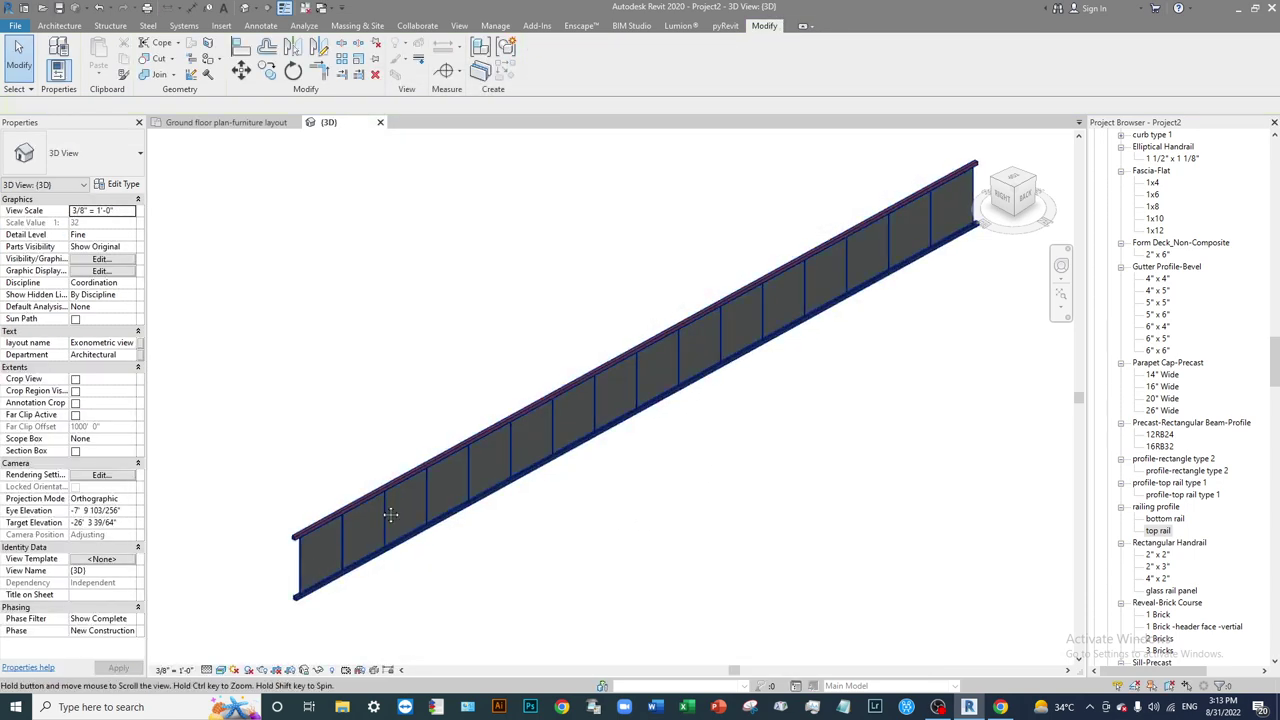
middle_click_drag(887, 245, 797, 250)
scroll(795, 244, "up", 6)
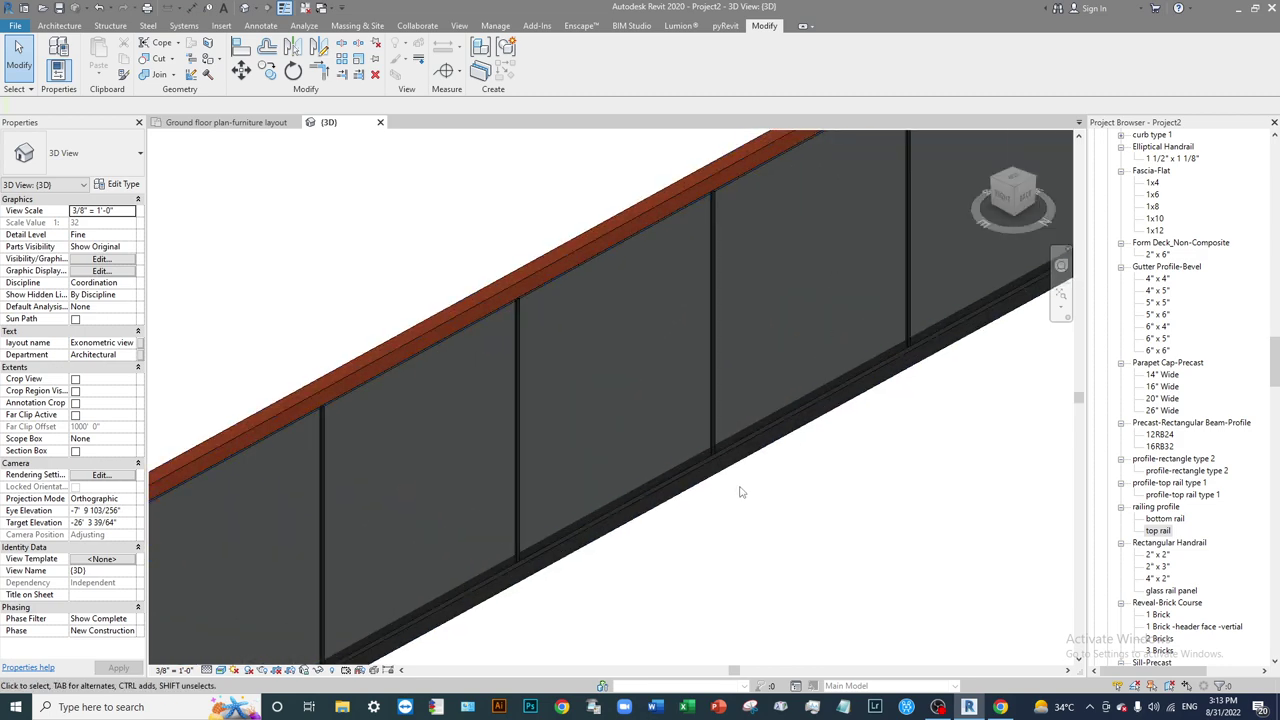
scroll(813, 437, "down", 4)
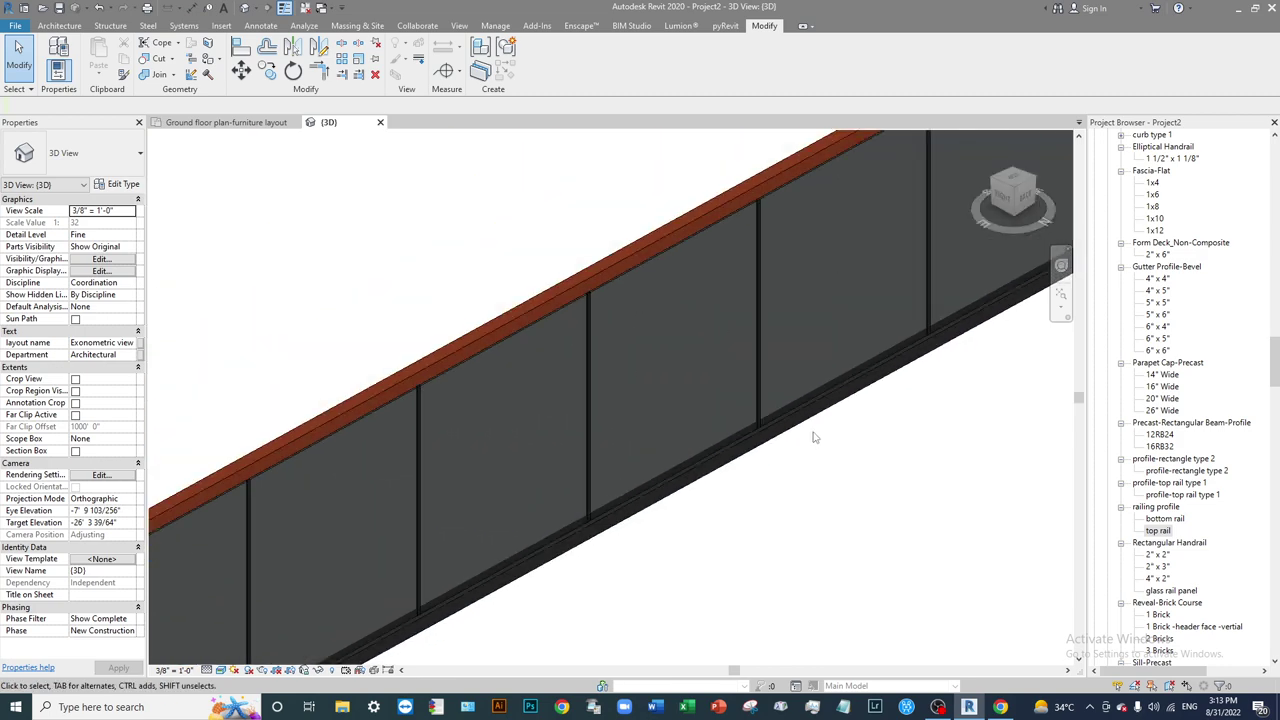
scroll(813, 437, "down", 3)
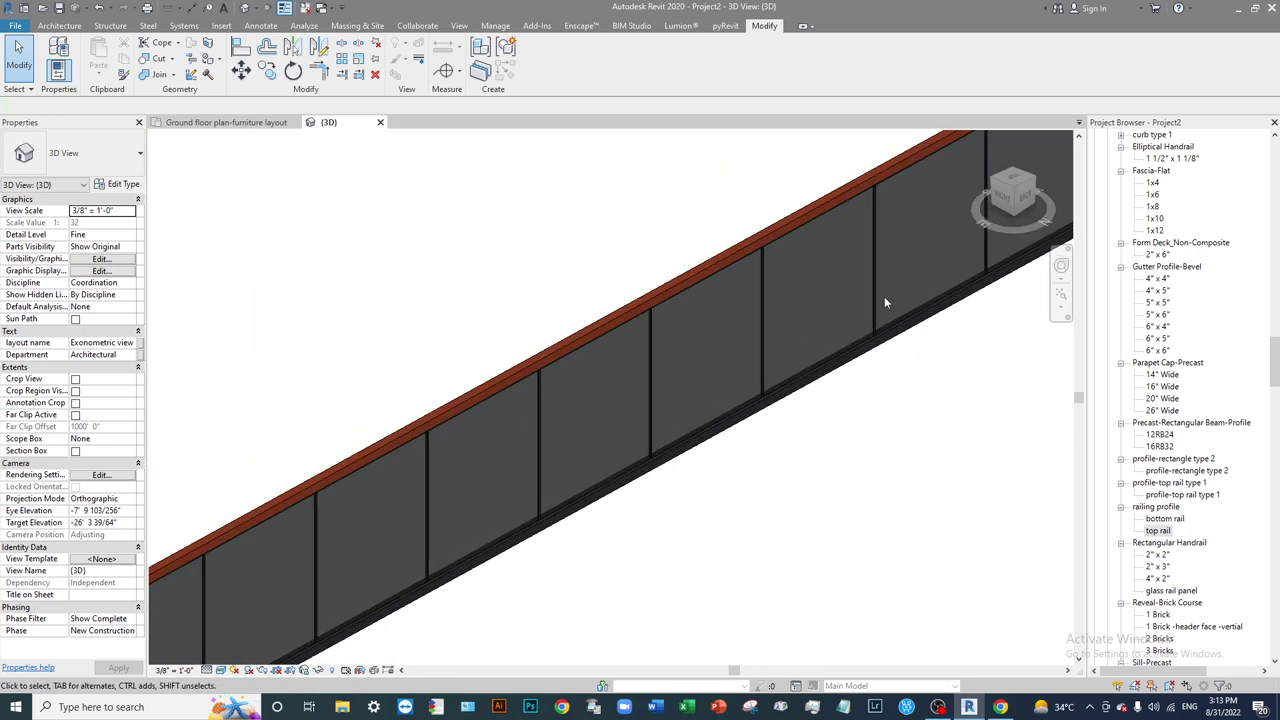
scroll(345, 530, "up", 5)
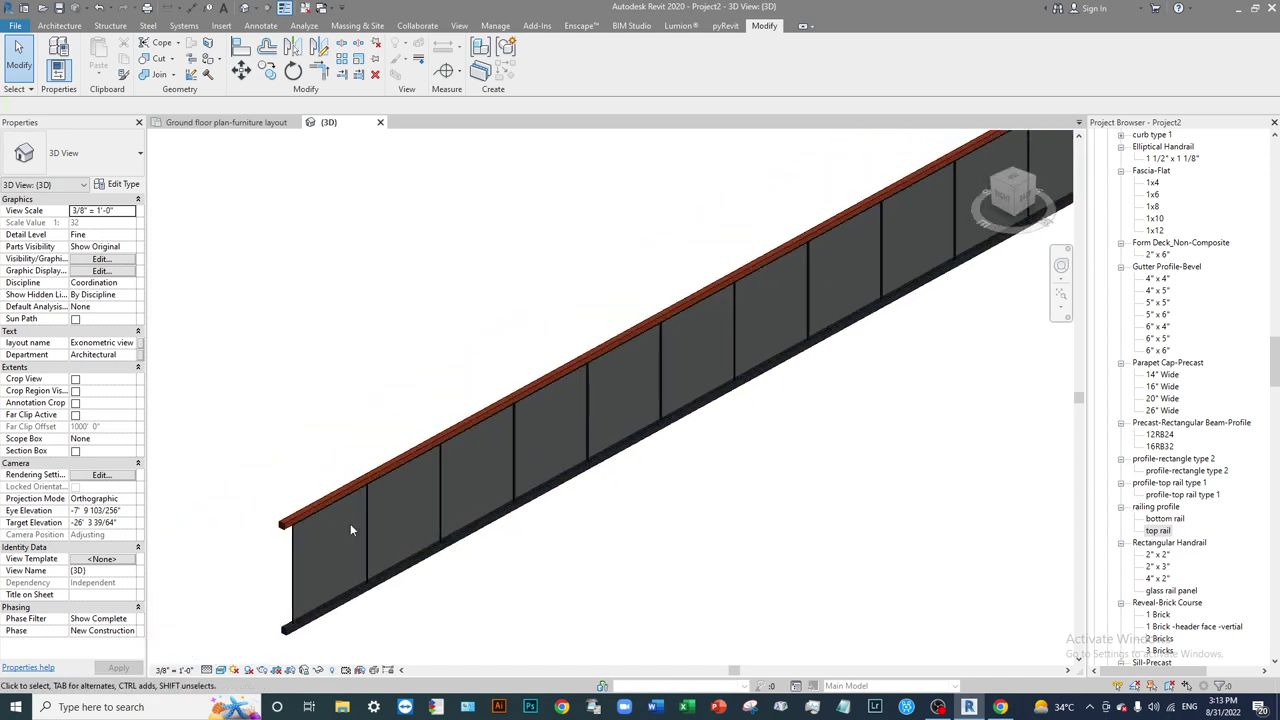
Orbit around the railing end to check the glass panels beneath the wooden top rail.
middle_click_drag(328, 545, 448, 332, "shift")
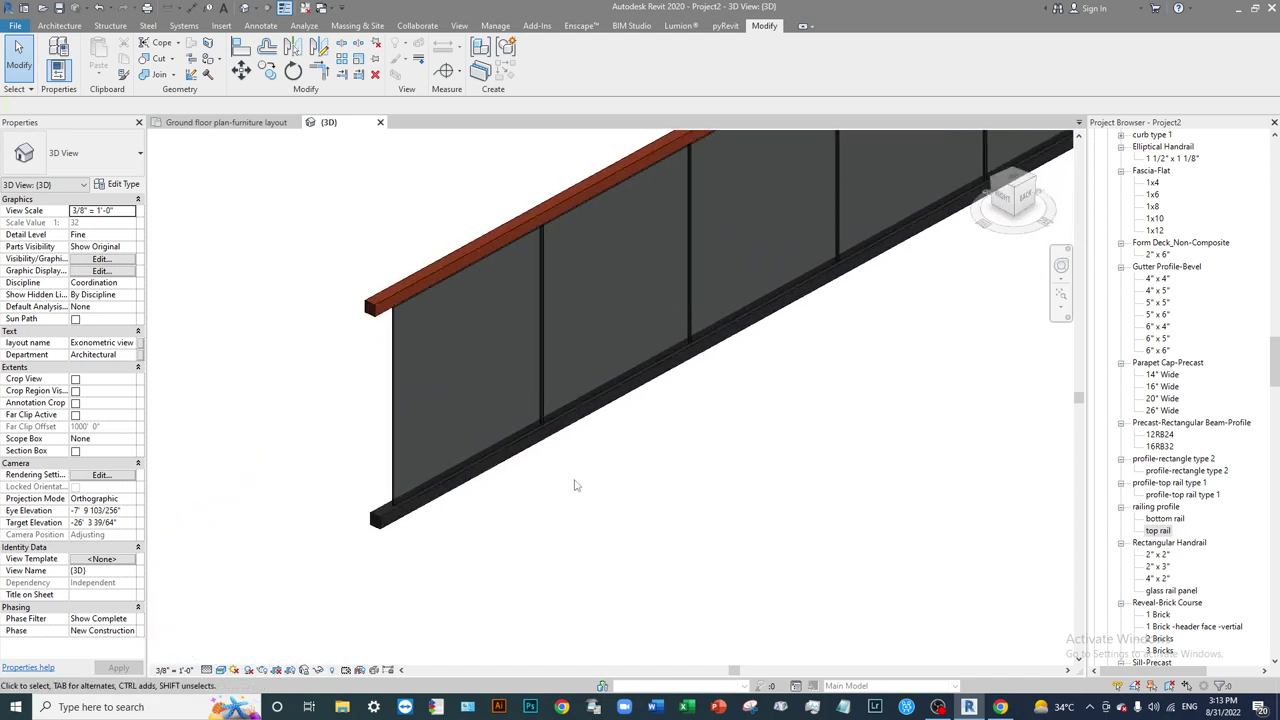
middle_click_drag(575, 485, 520, 430, "shift")
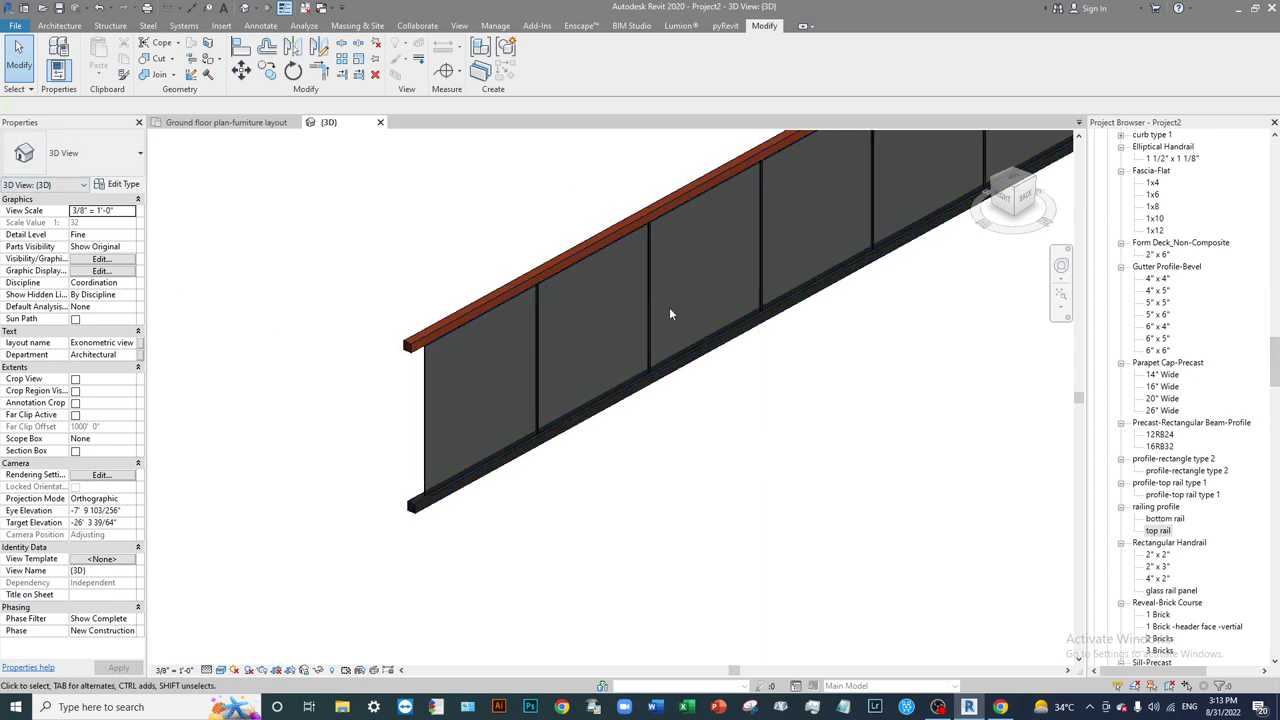
middle_click_drag(592, 420, 500, 420, "shift")
middle_click_drag(1023, 305, 668, 323)
scroll(668, 323, "up", 2)
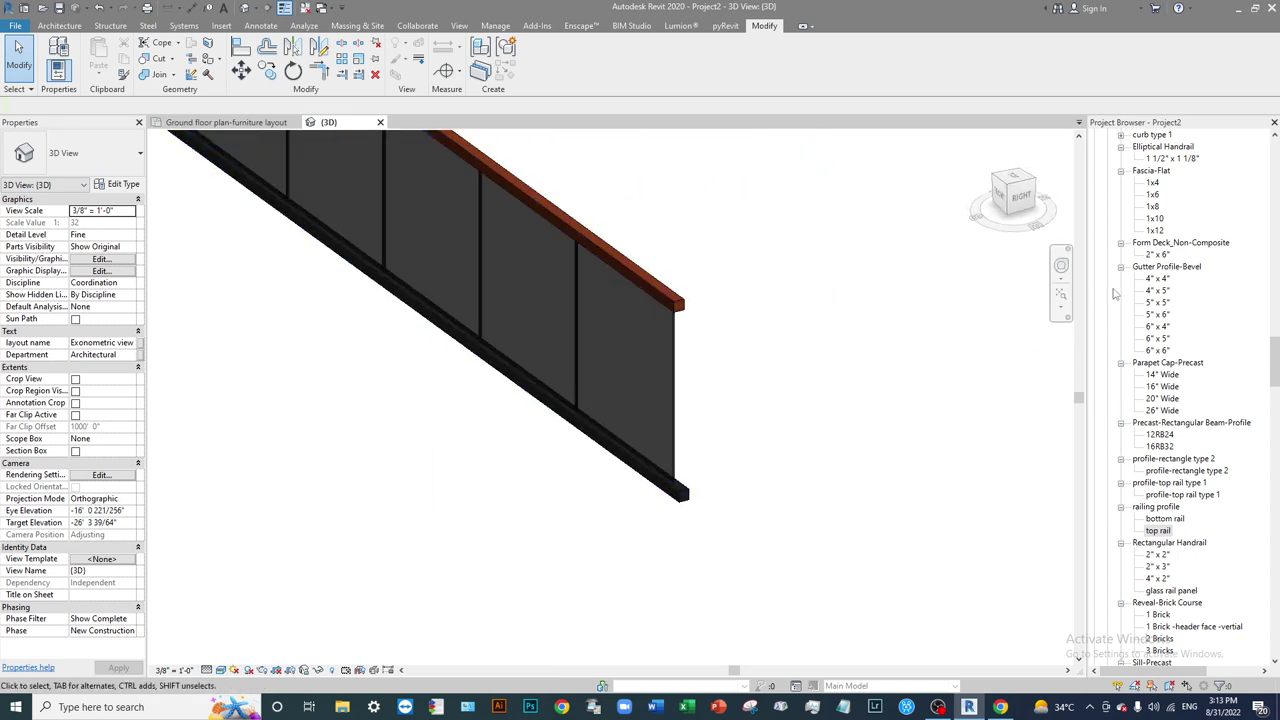
left_click_drag(1274, 360, 1275, 150)
scroll(1275, 148, "down", 15)
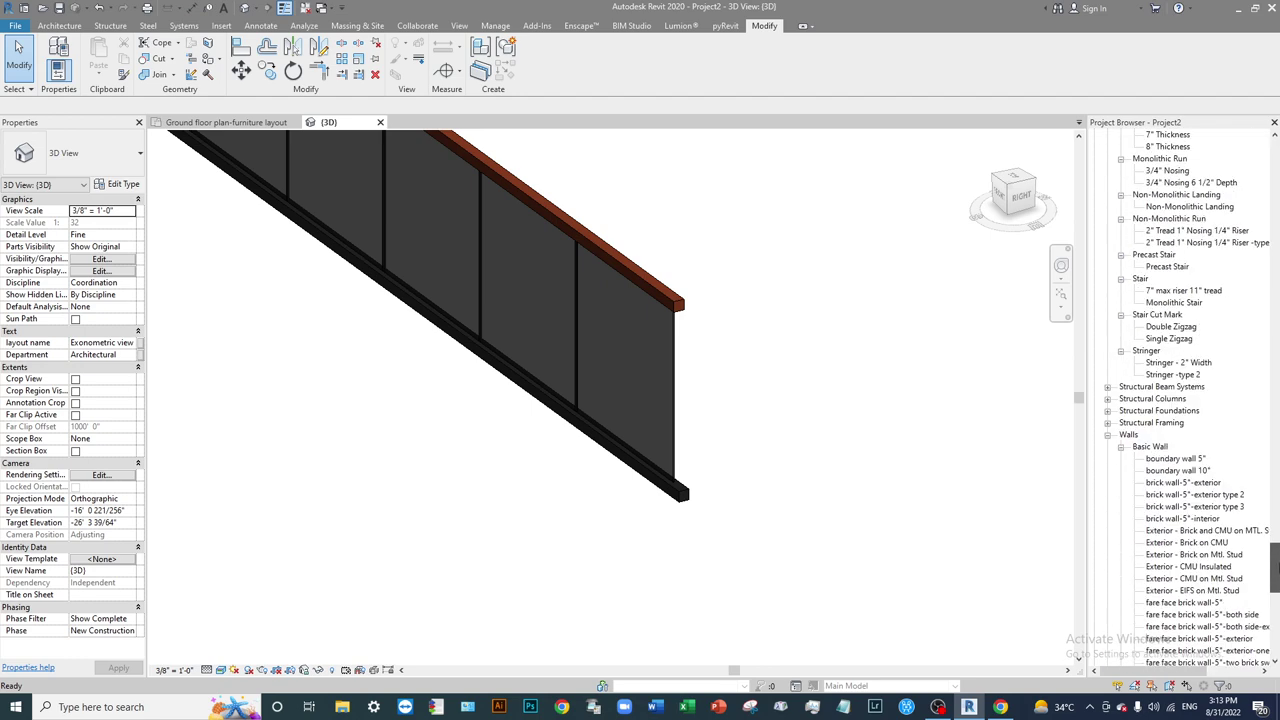
left_click(195, 123)
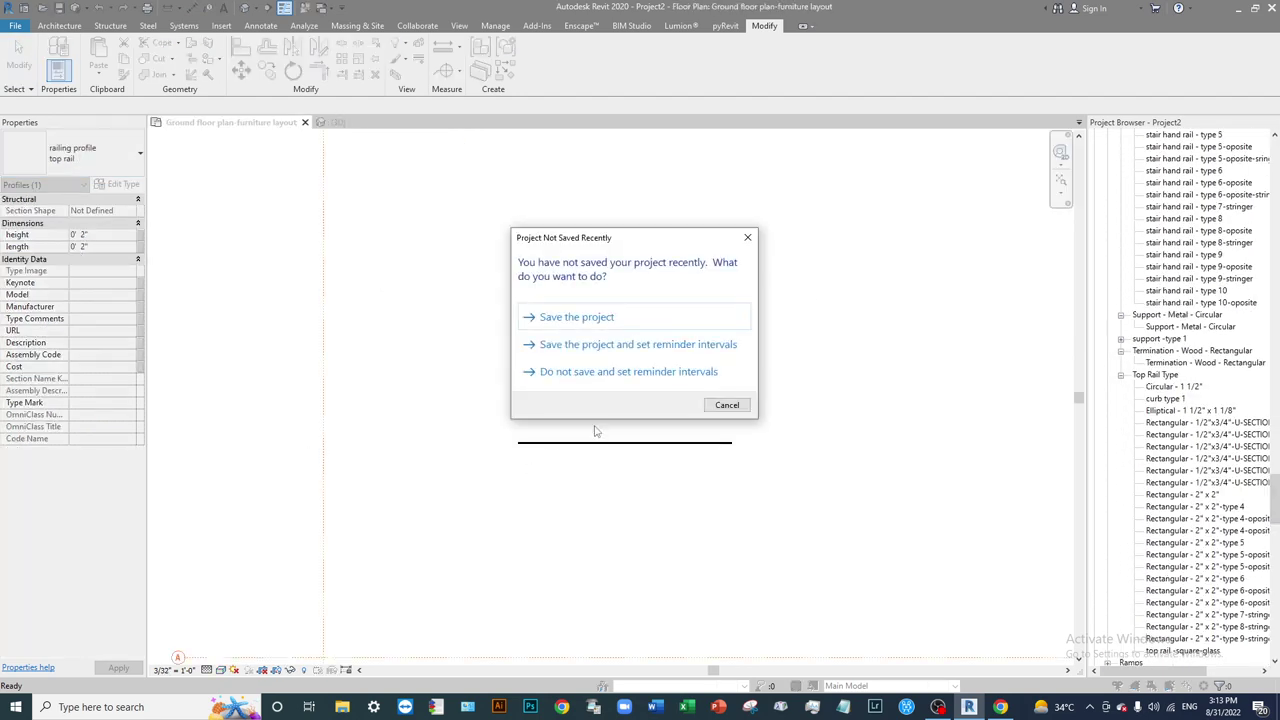
left_click(726, 402)
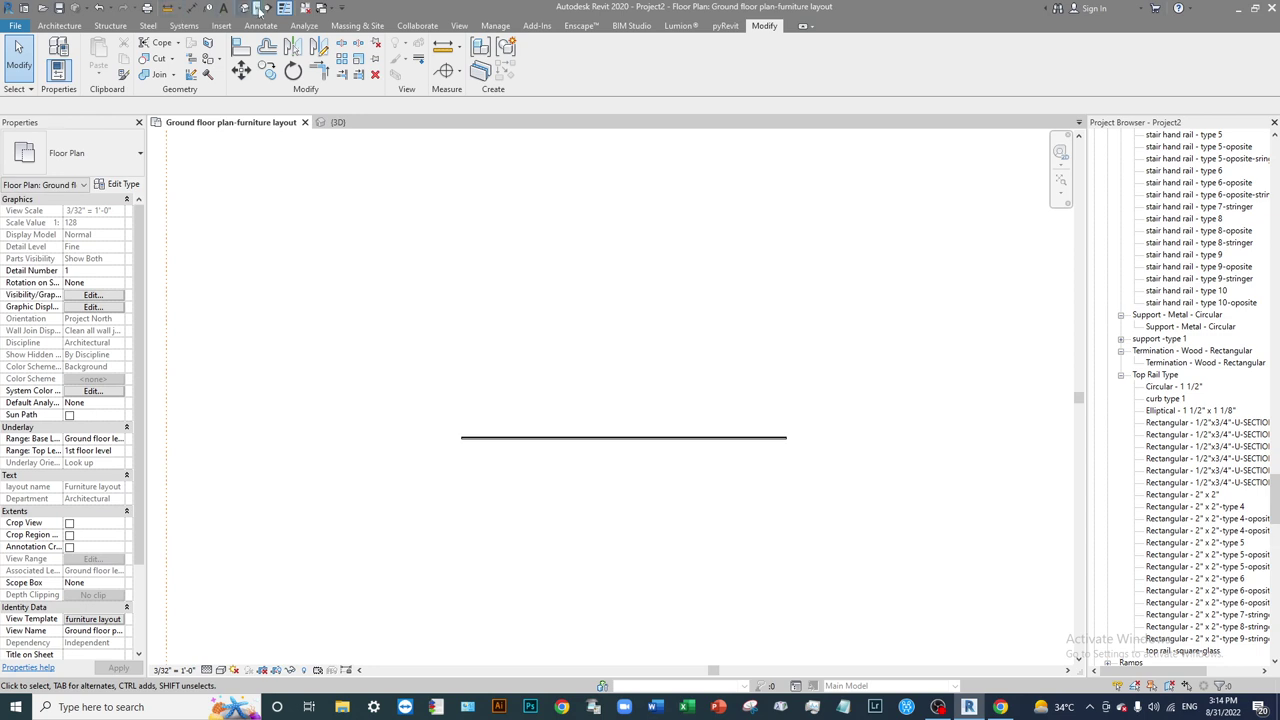
left_click(267, 7)
left_click(533, 334)
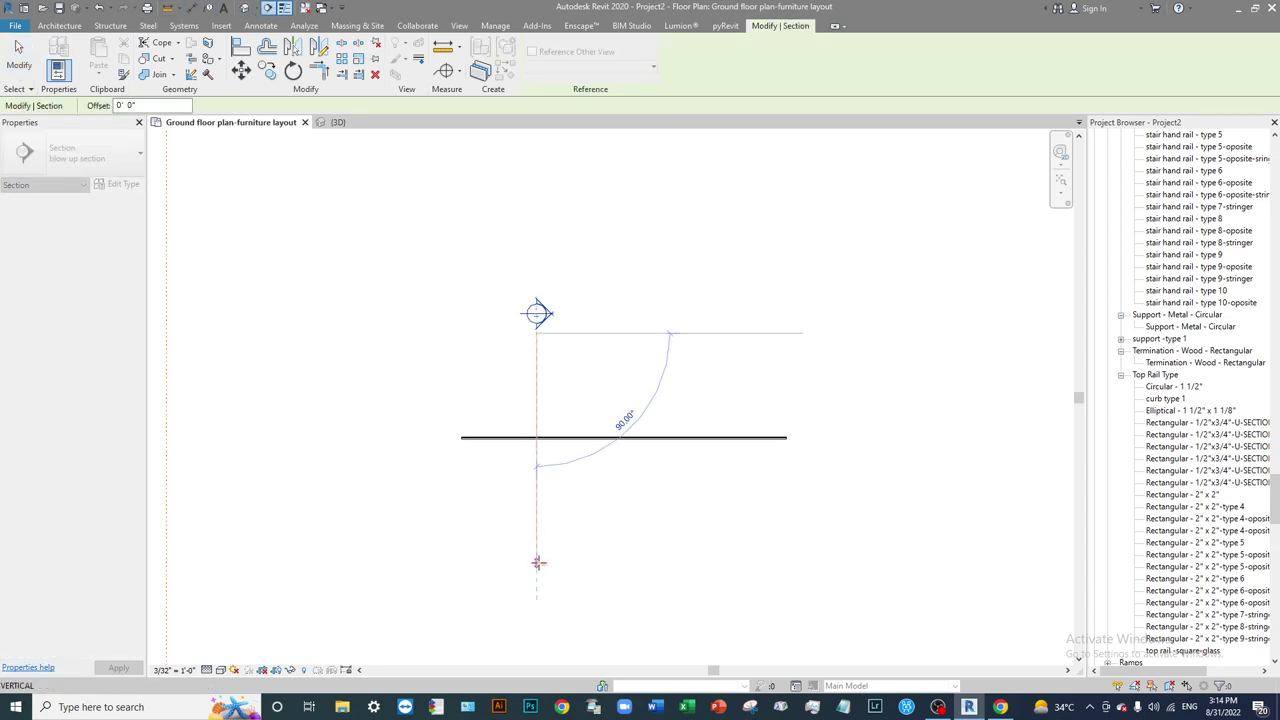
left_click(533, 563)
key("Escape")
key("Escape")
double_click(549, 322)
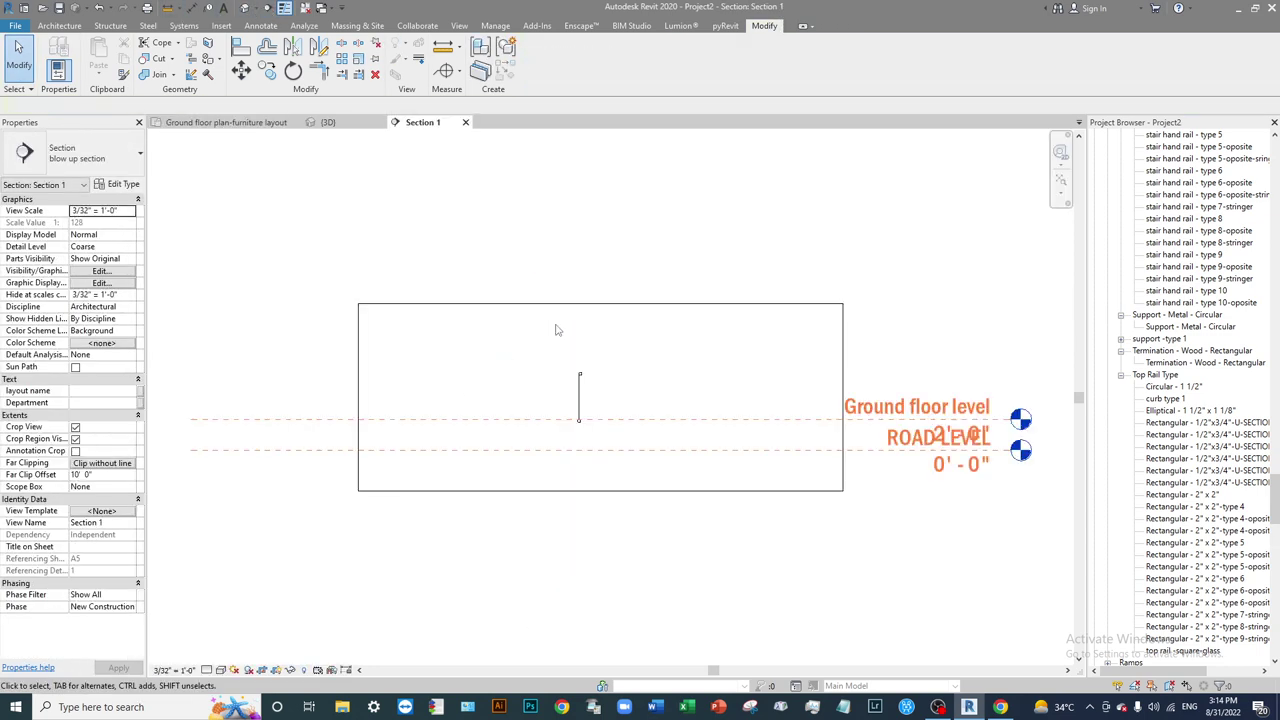
scroll(540, 400, "up", 4)
middle_click_drag(530, 292, 600, 500)
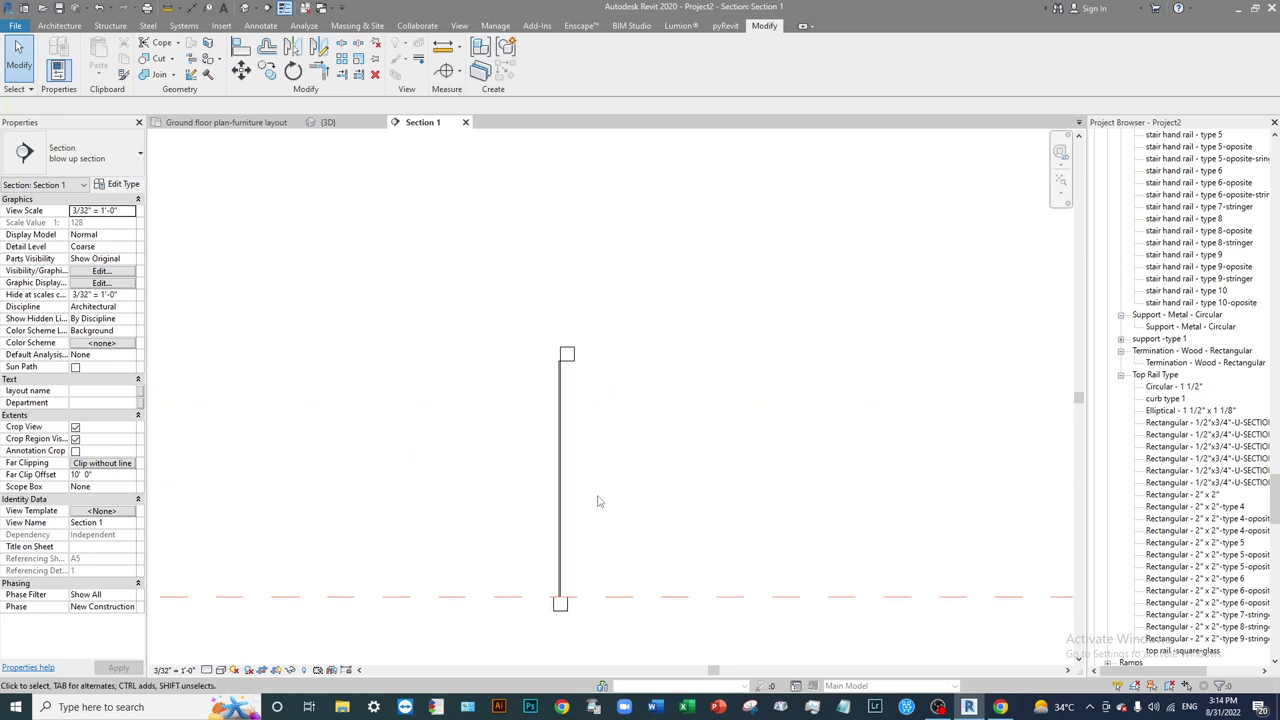
middle_click_drag(625, 441, 623, 349)
scroll(562, 522, "up", 2)
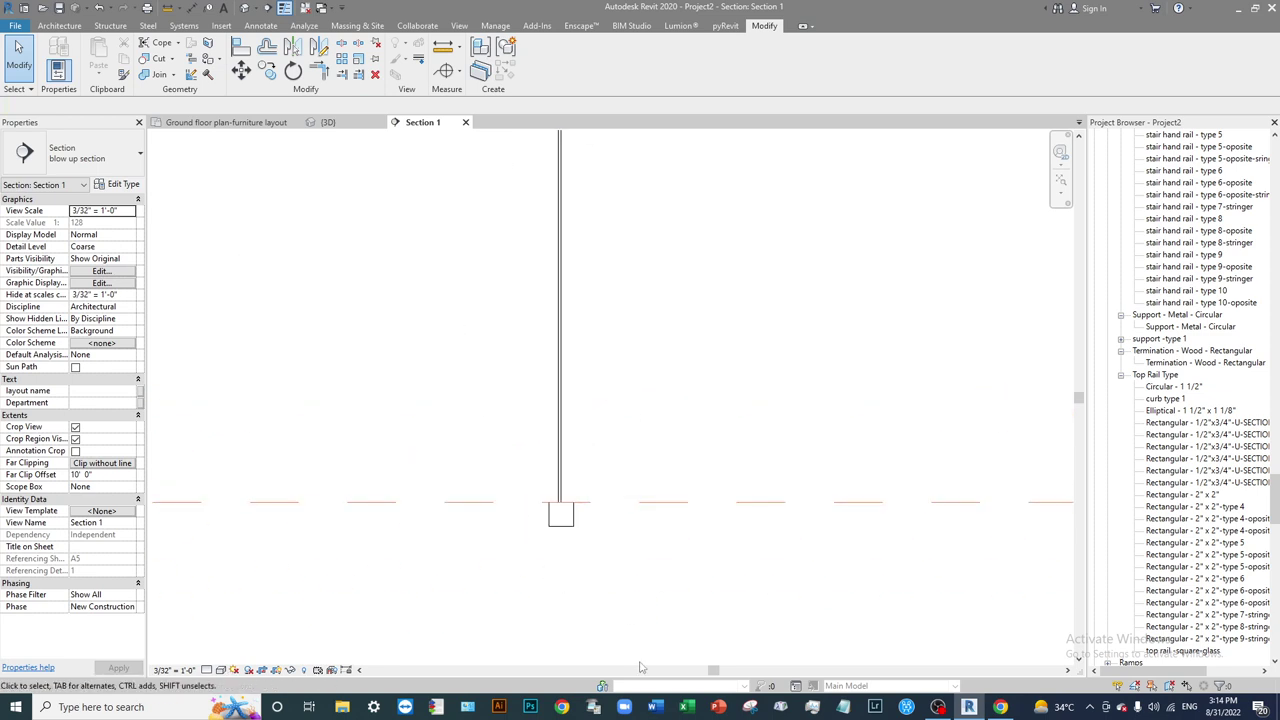
scroll(590, 488, "down", 3)
scroll(592, 486, "up", 4)
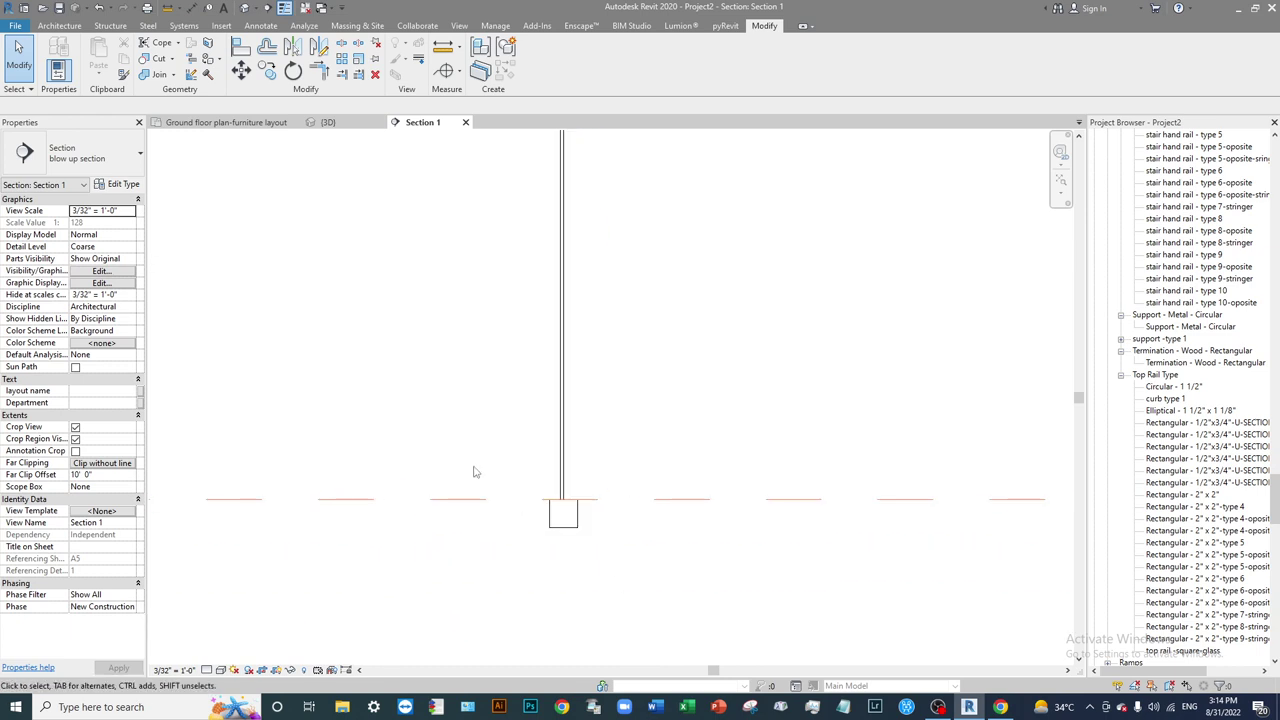
scroll(480, 472, "down", 4)
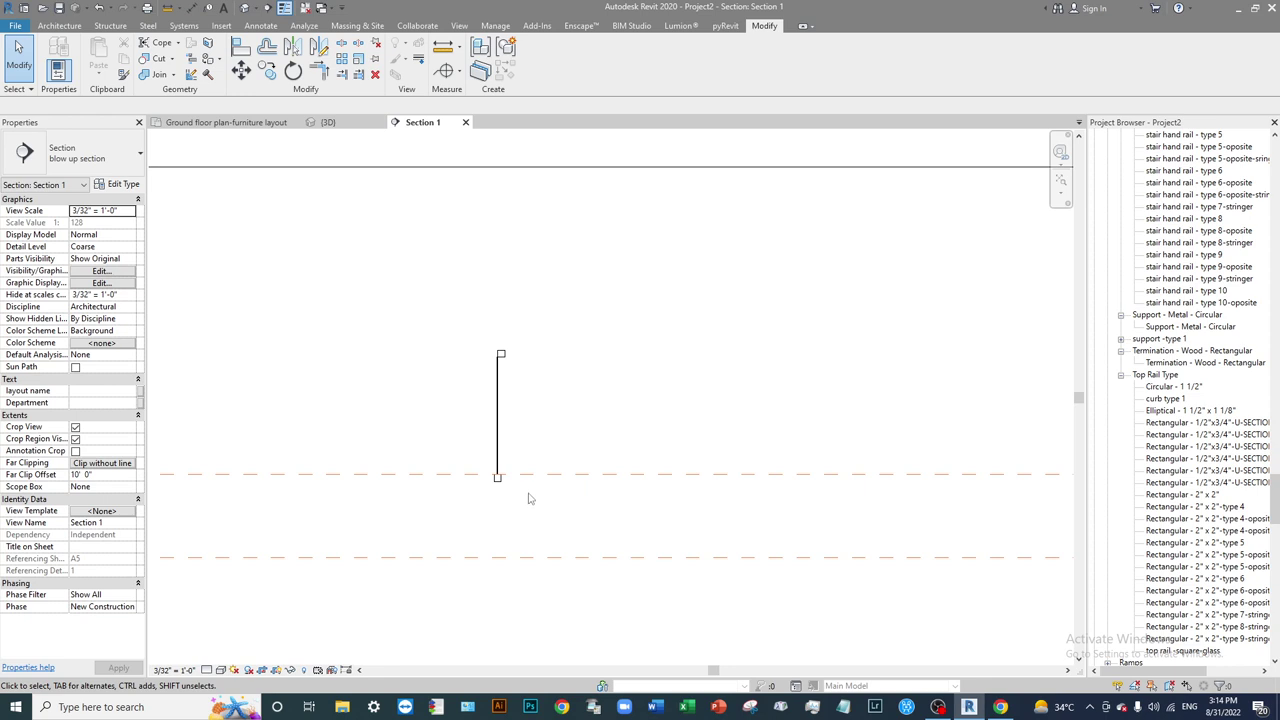
scroll(472, 443, "down", 3)
scroll(403, 438, "up", 1)
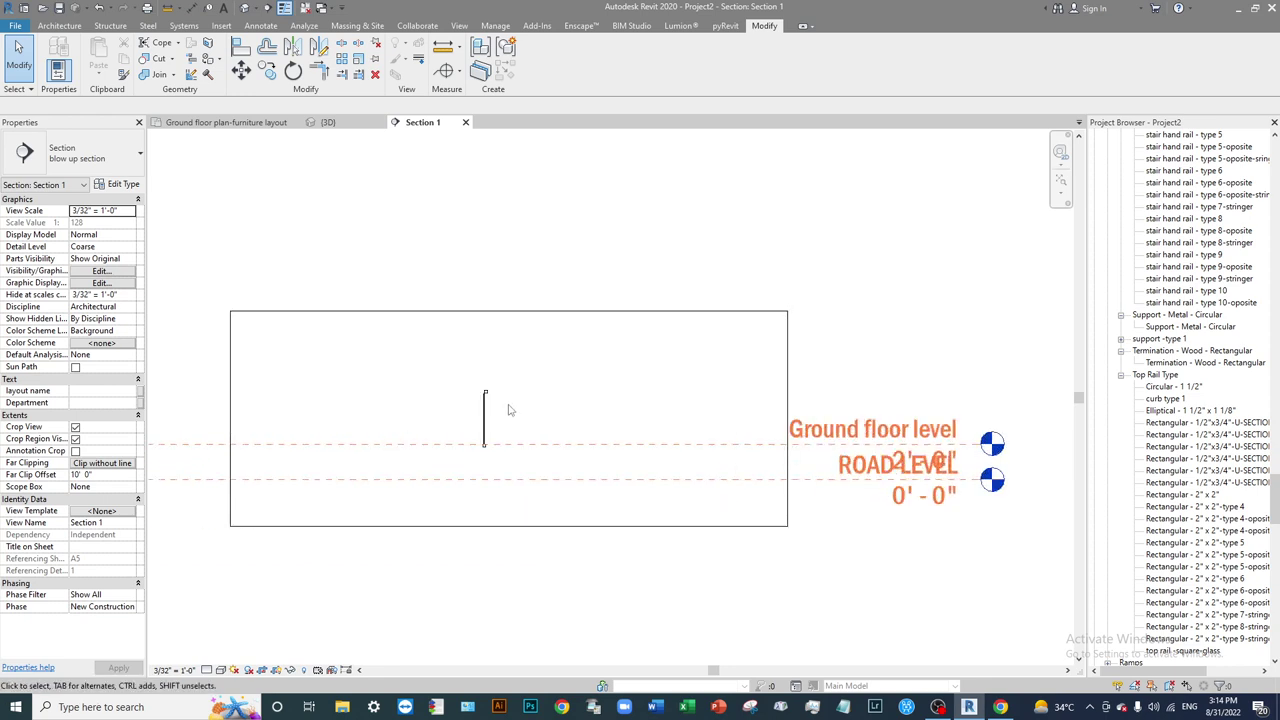
scroll(486, 449, "up", 5)
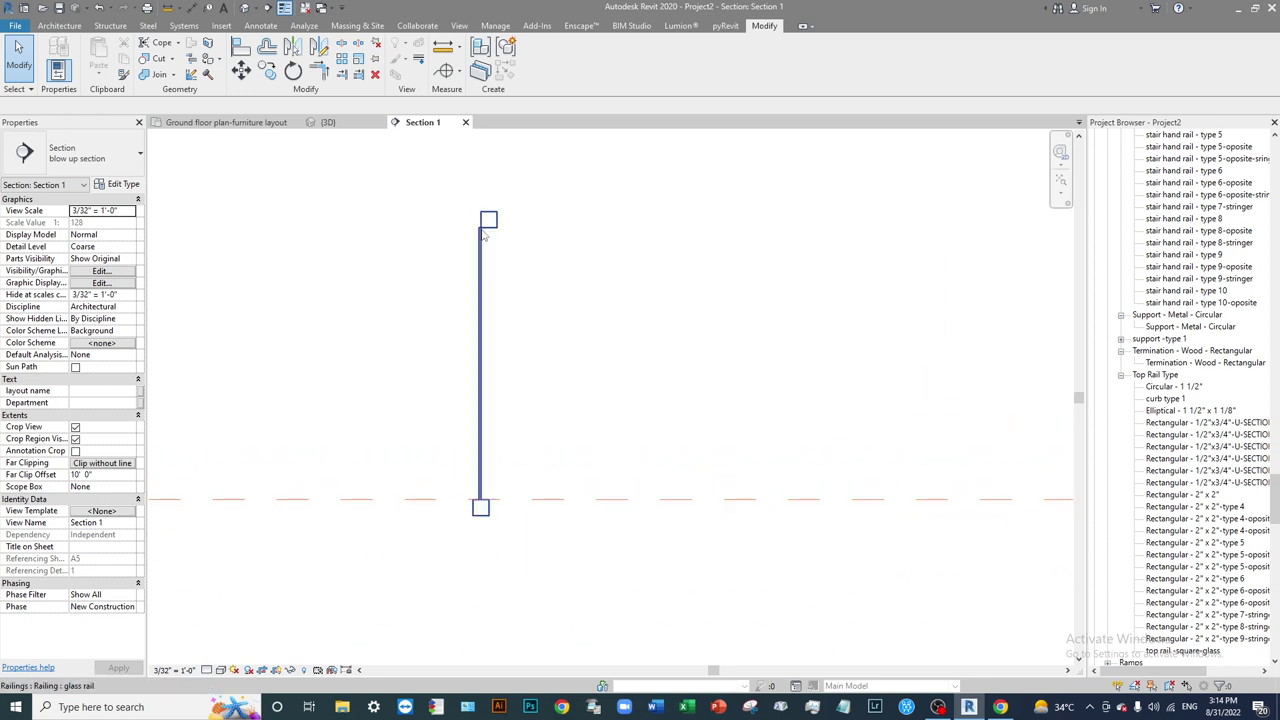
left_click(482, 233)
scroll(479, 232, "up", 2)
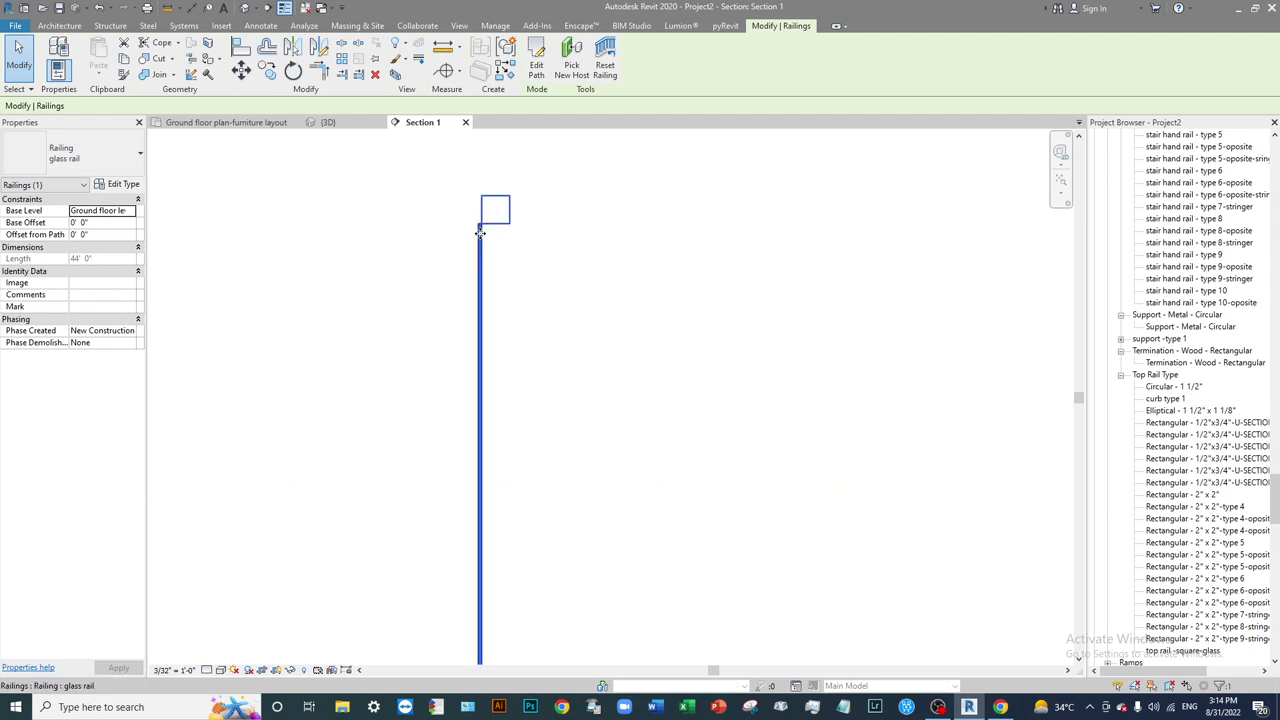
scroll(479, 232, "down", 3)
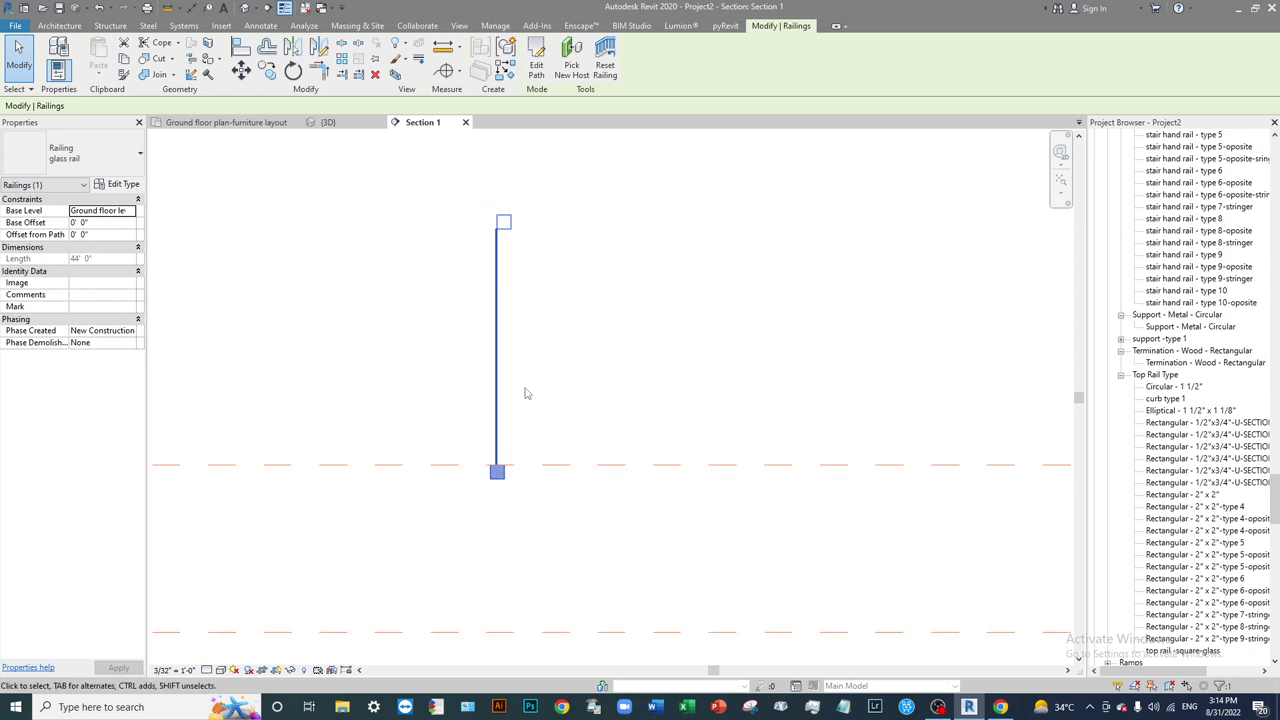
left_click(510, 274)
left_click(496, 335)
scroll(498, 466, "up", 2)
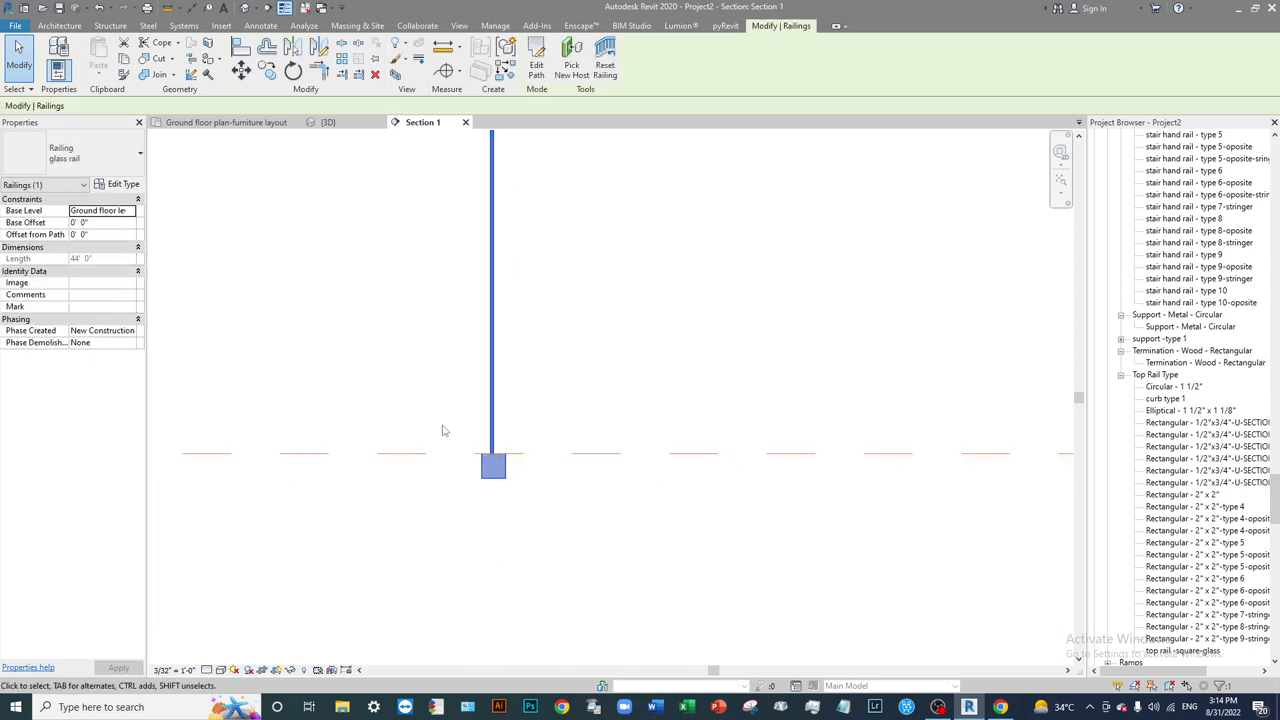
middle_click_drag(463, 320, 509, 554)
scroll(525, 320, "down", 1)
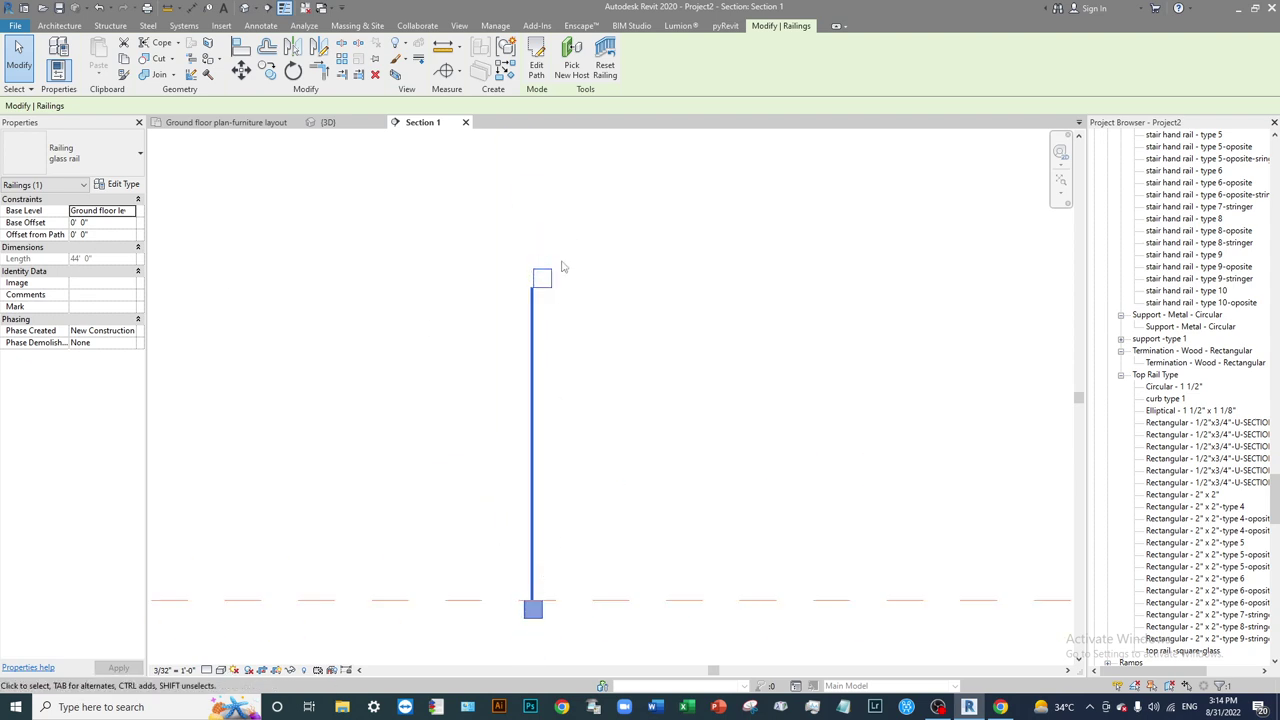
left_click(130, 184)
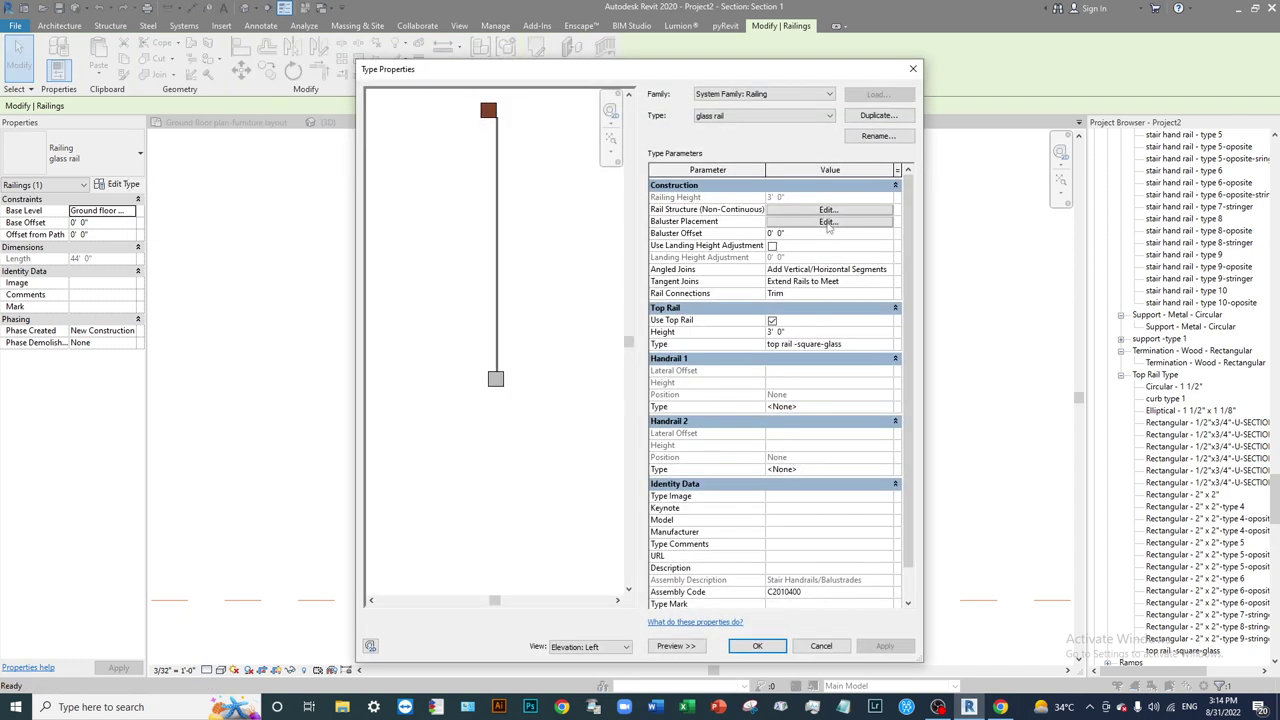
left_click(877, 343)
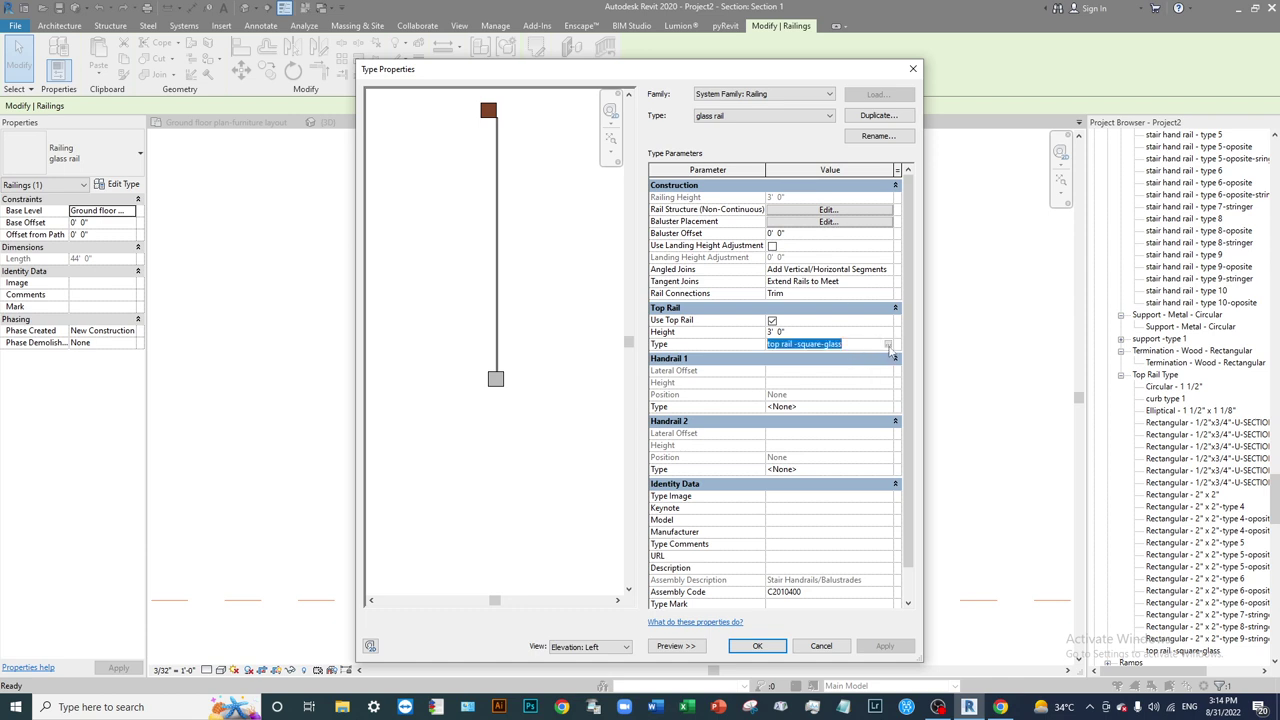
left_click(888, 344)
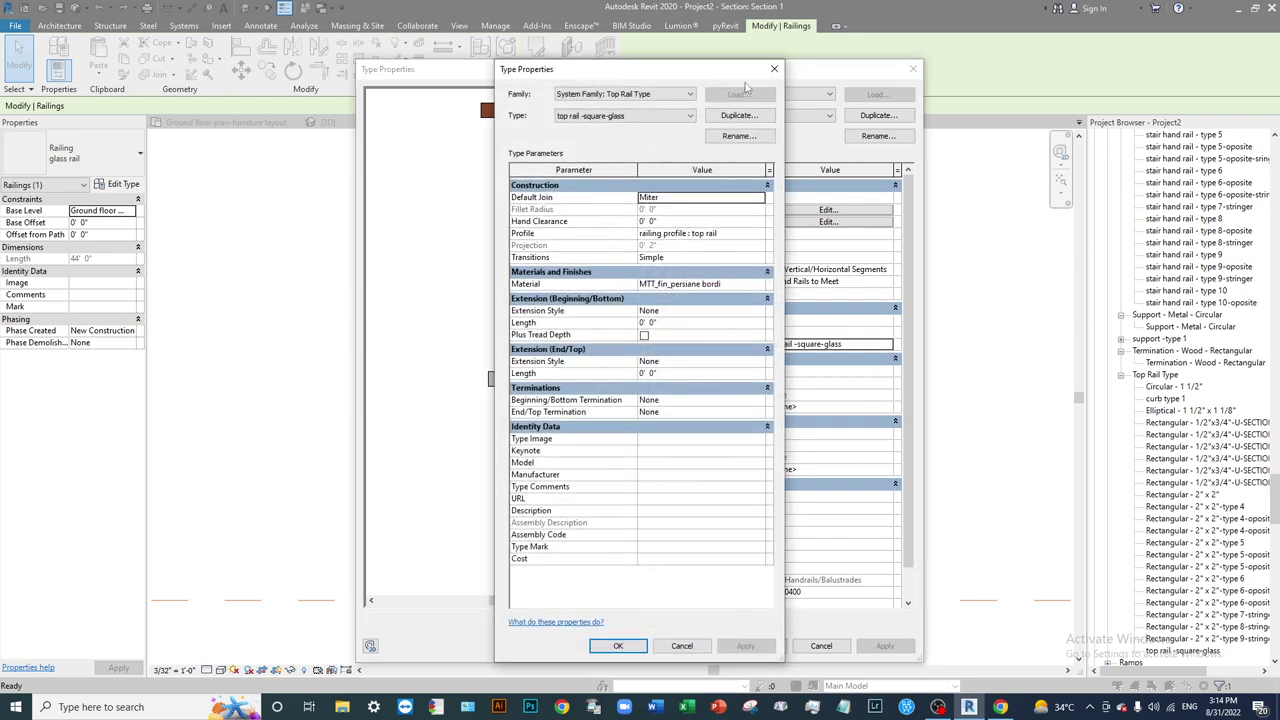
left_click(617, 647)
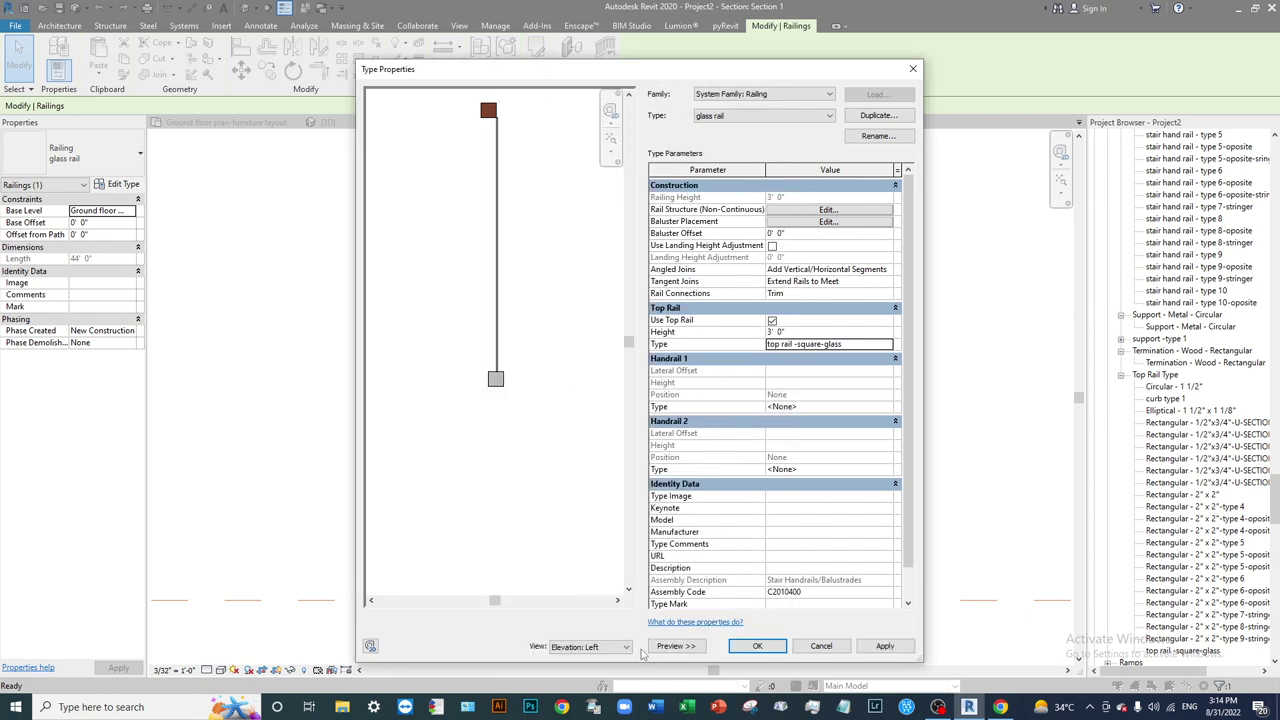
left_click(829, 212)
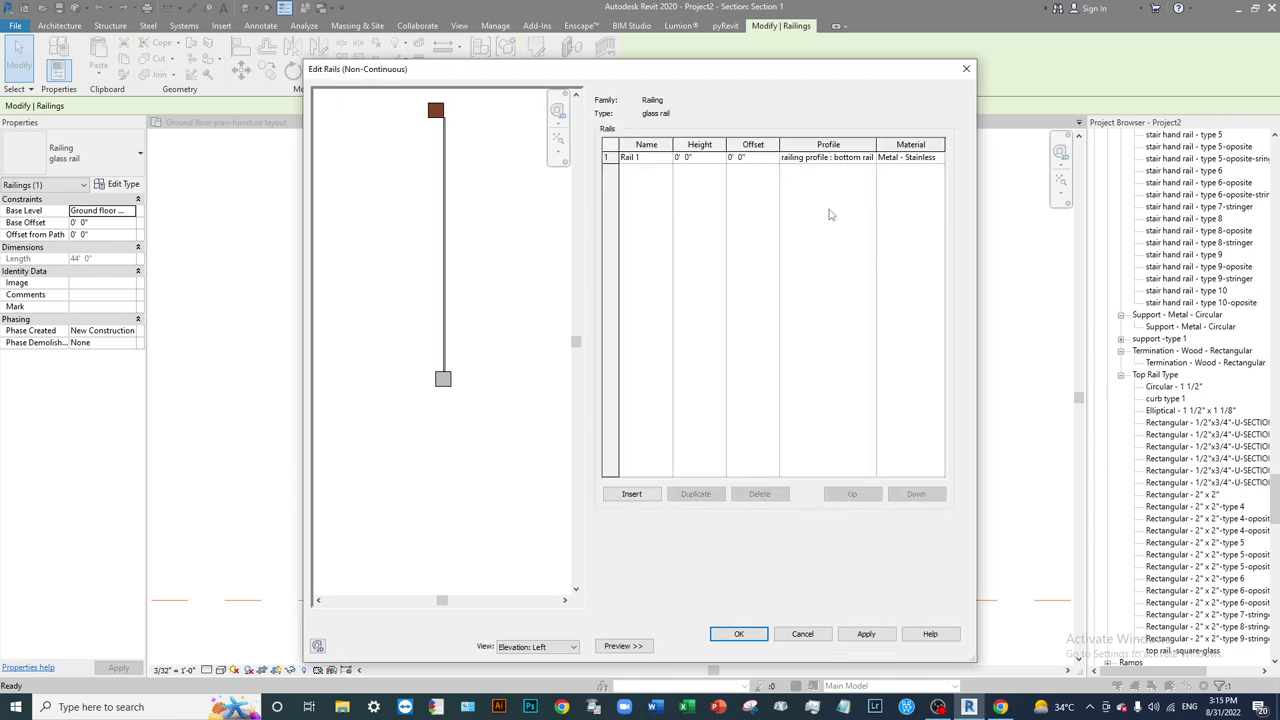
left_click(742, 634)
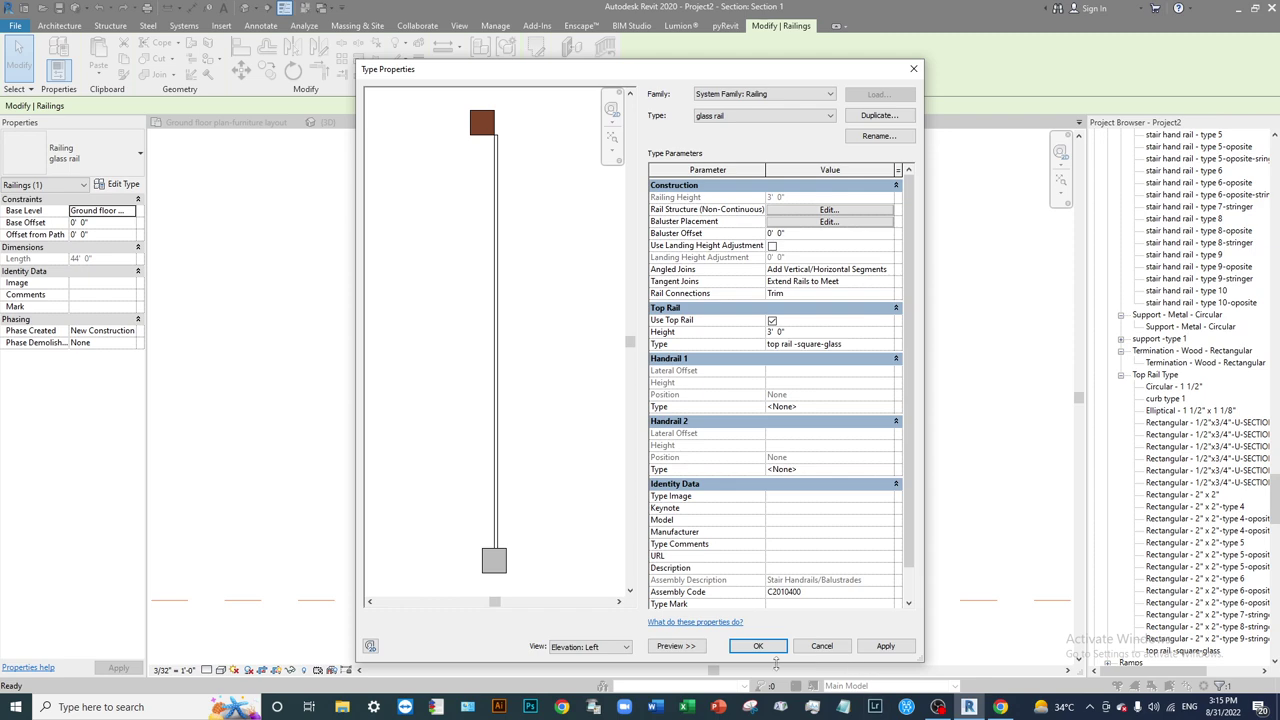
left_click(758, 646)
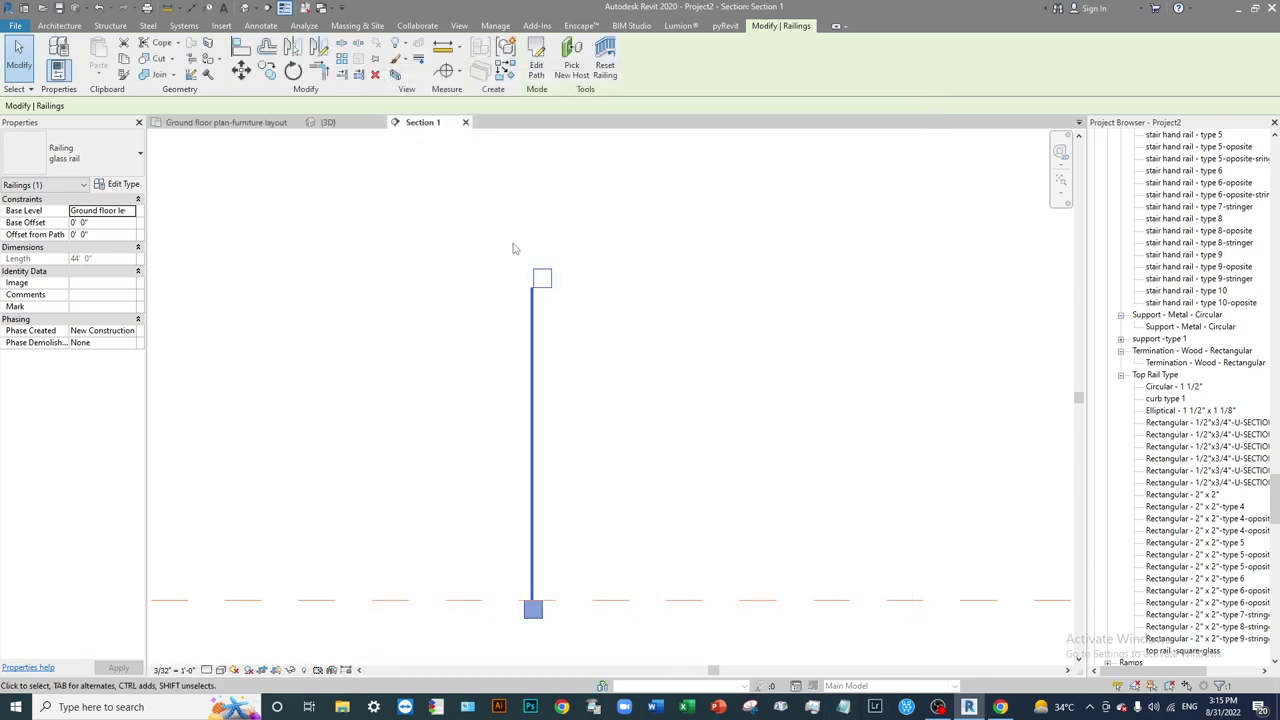
Measure from the glass panel's top end to the top rail's midpoint, reading 0'-1 17/128".
left_click(444, 47)
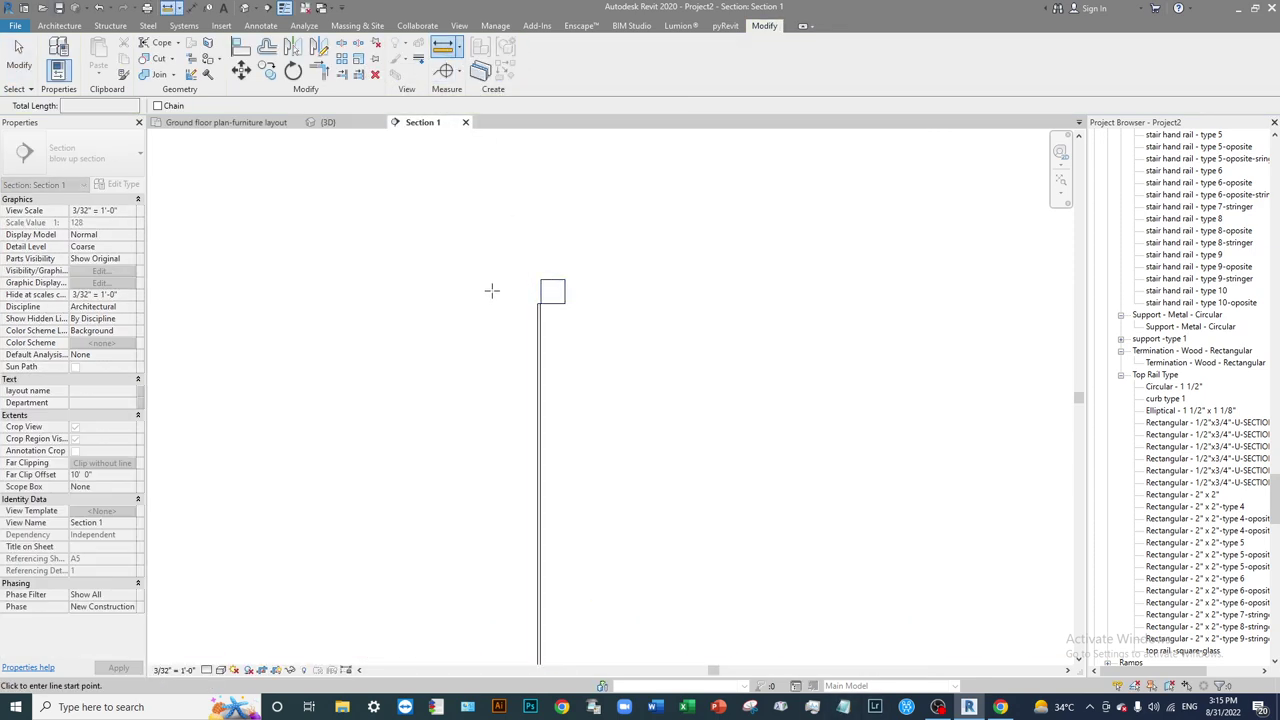
scroll(492, 289, "up", 3)
scroll(559, 325, "up", 3)
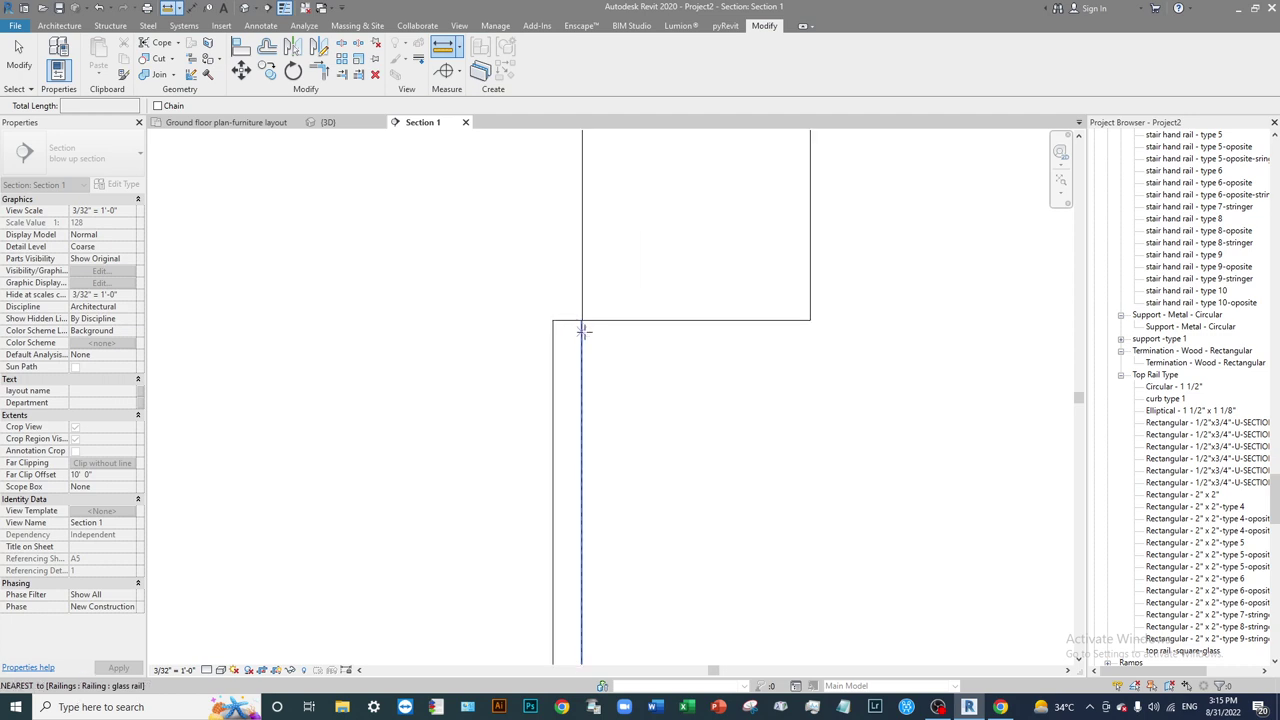
scroll(580, 331, "up", 2)
scroll(609, 441, "down", 4)
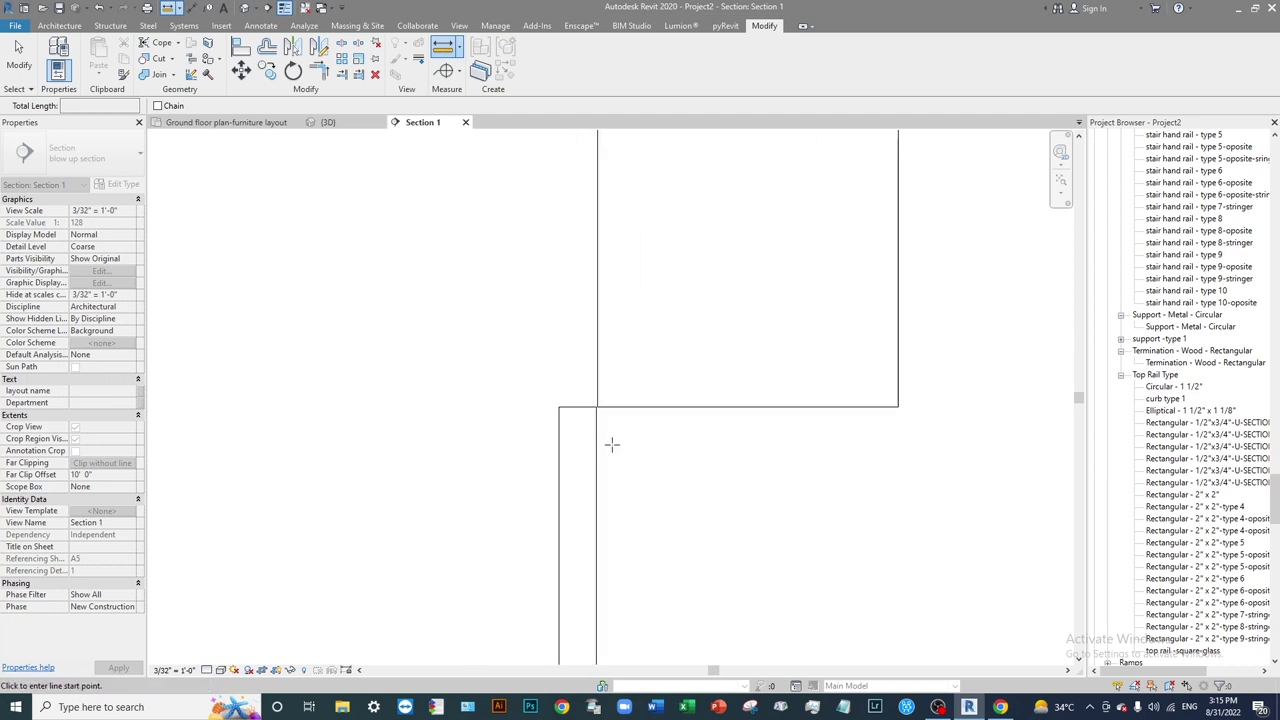
scroll(609, 441, "up", 3)
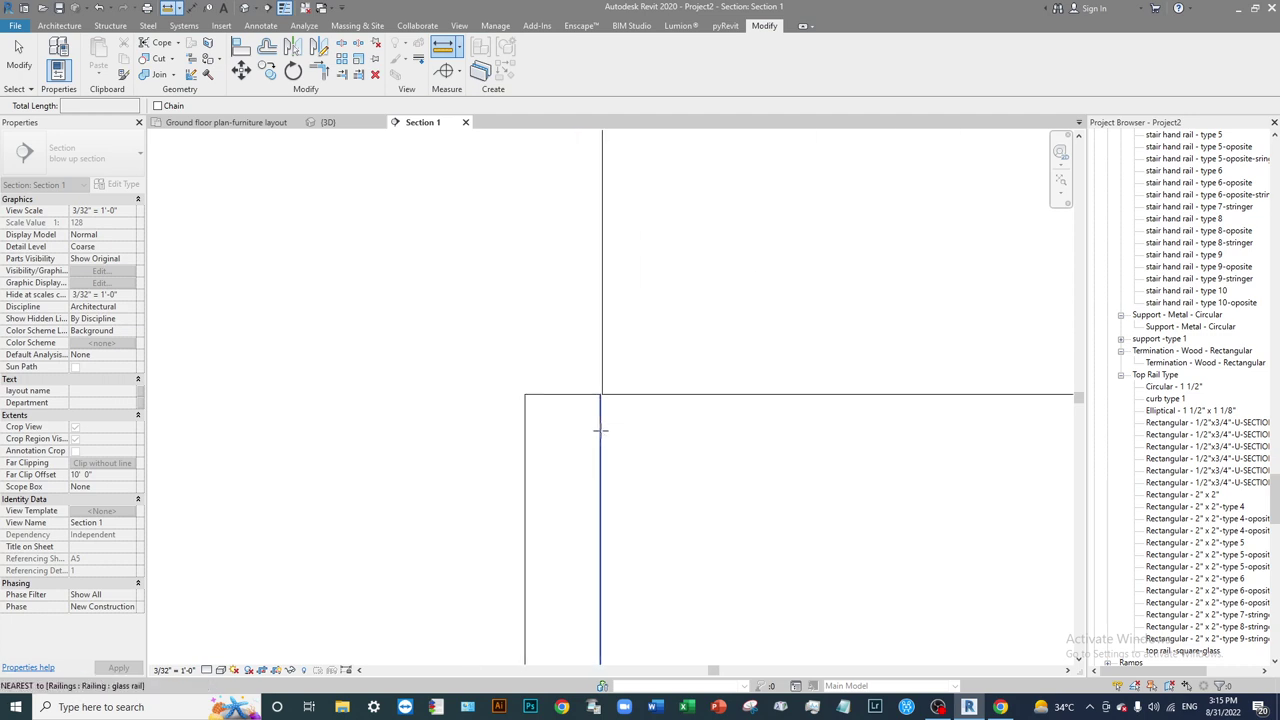
left_click(562, 394)
scroll(470, 345, "down", 2)
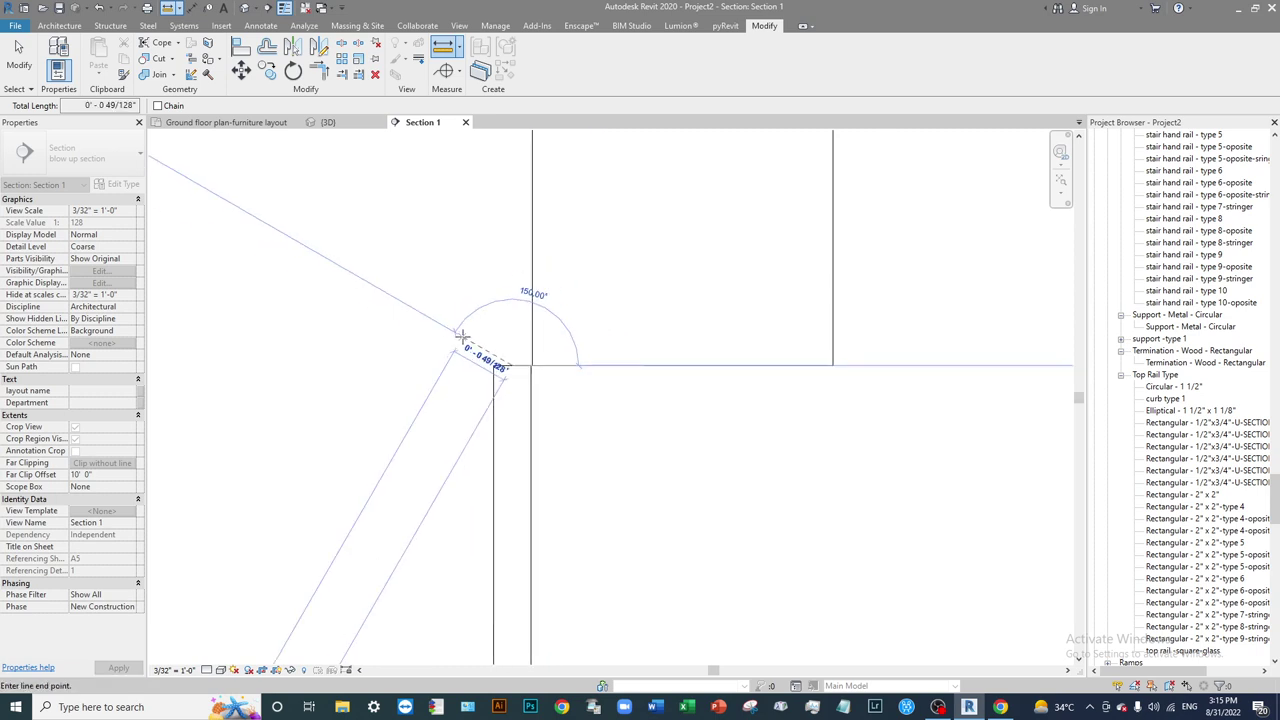
left_click(683, 366)
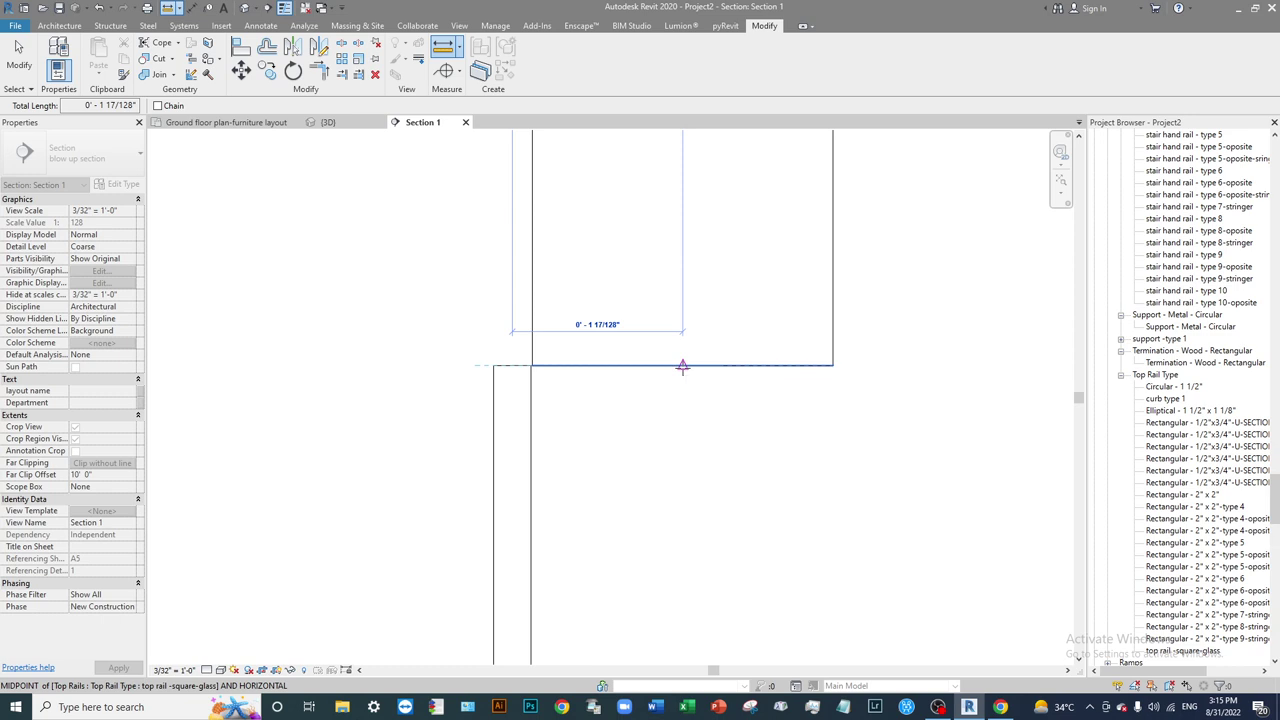
key("Escape")
scroll(705, 320, "down", 5)
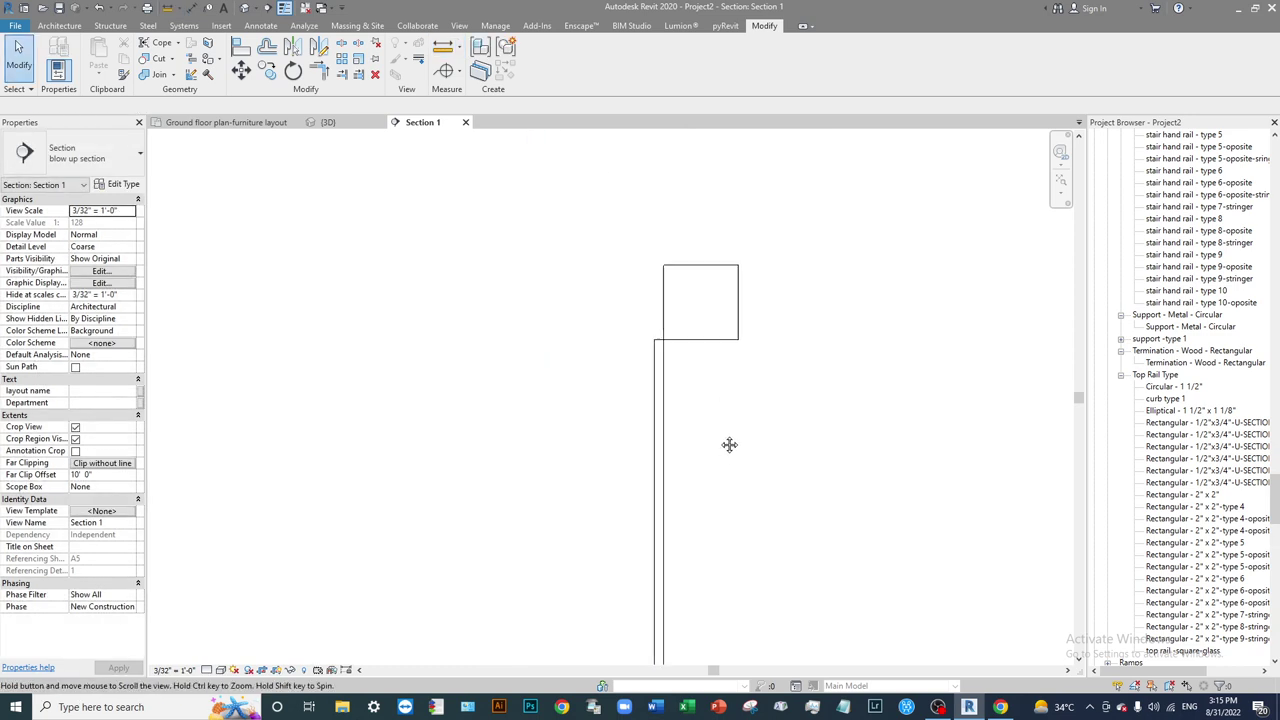
scroll(703, 316, "down", 3)
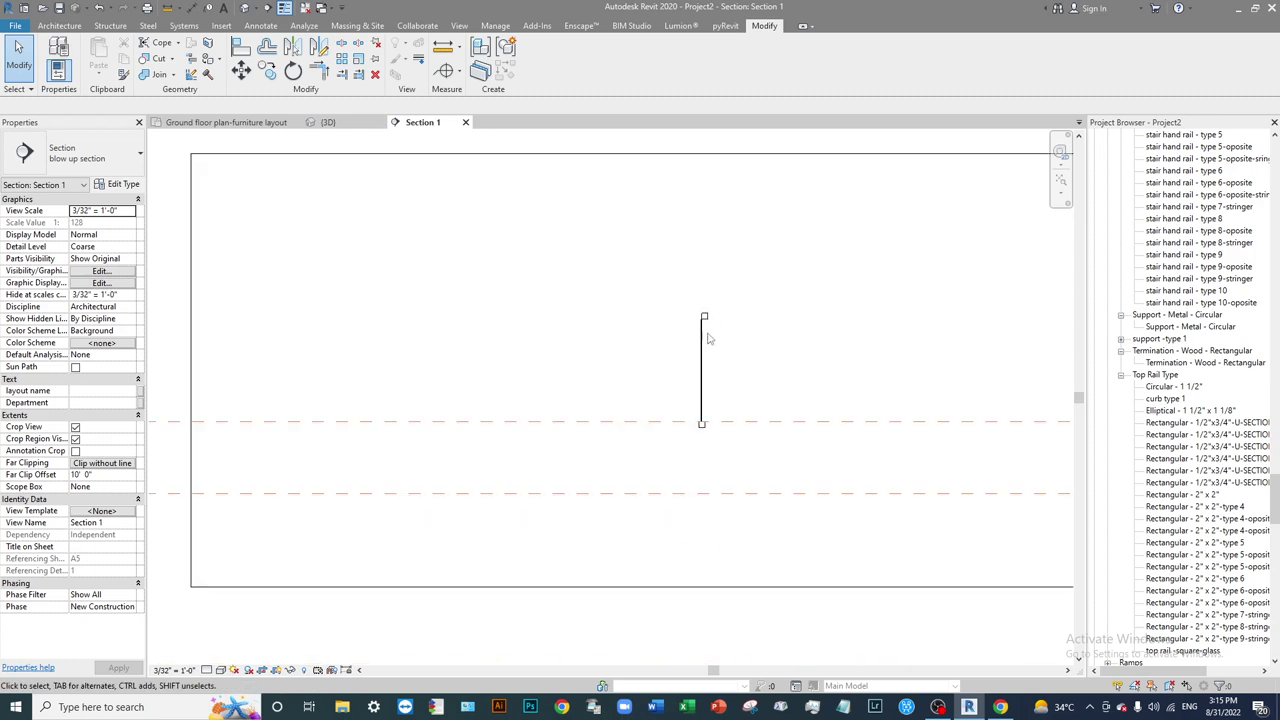
Select the glass rail and open its Type Properties at the Top Rail Type value.
left_click(698, 347)
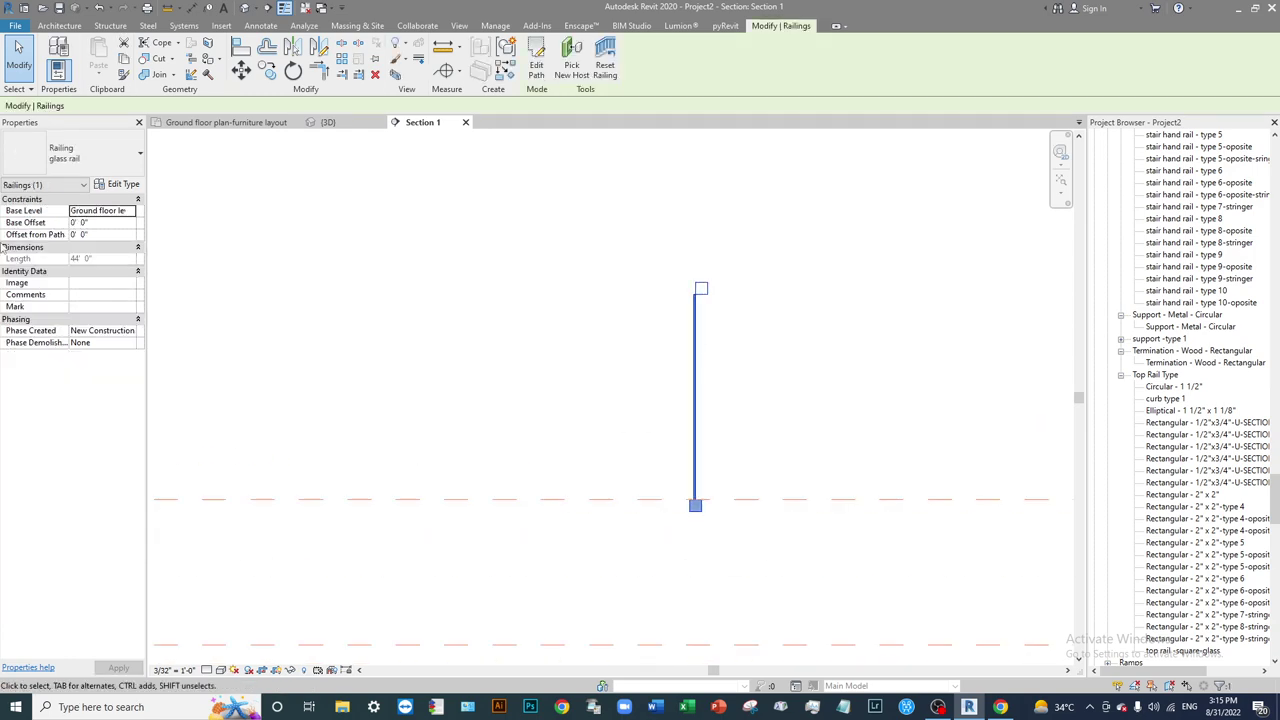
left_click(123, 185)
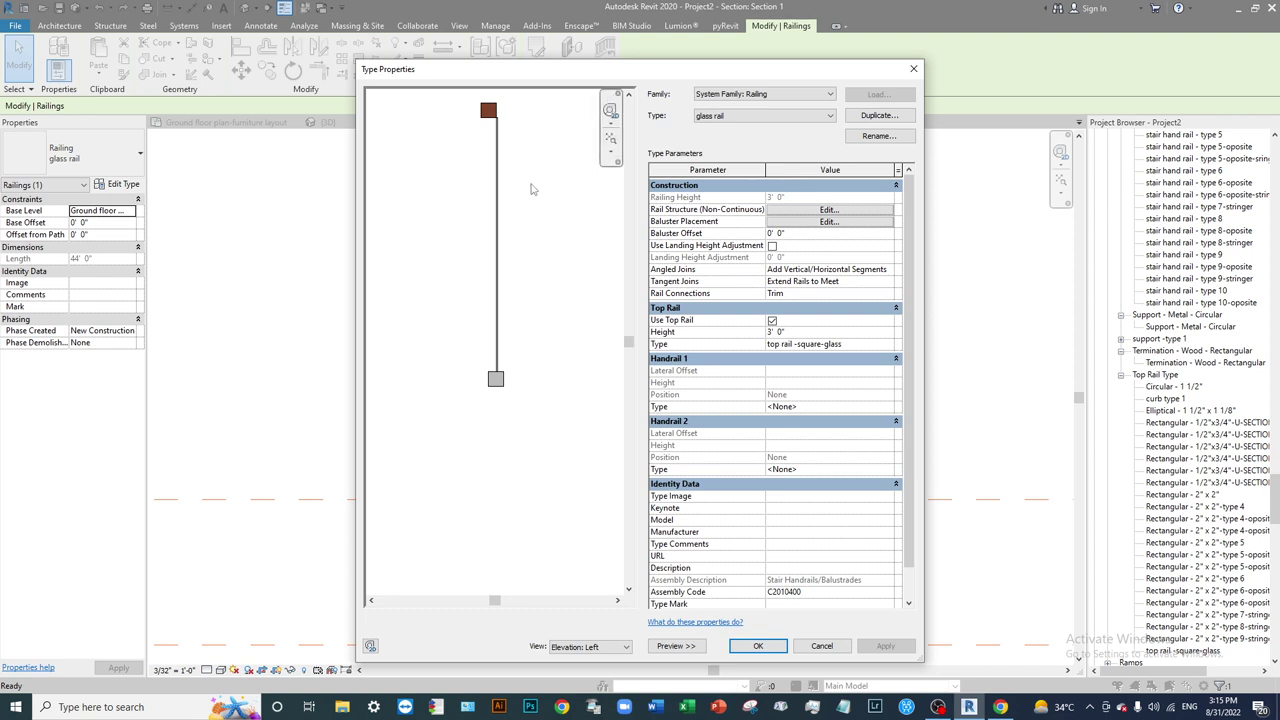
scroll(603, 279, "up", 4)
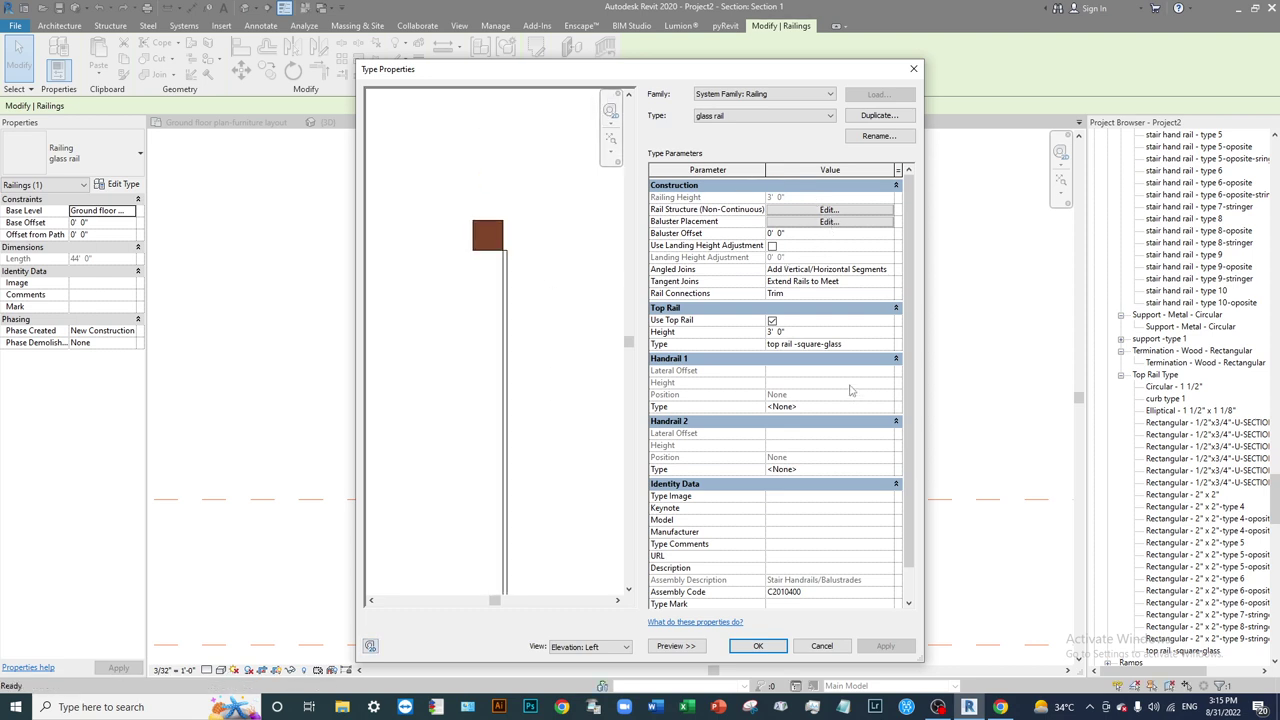
left_click(868, 345)
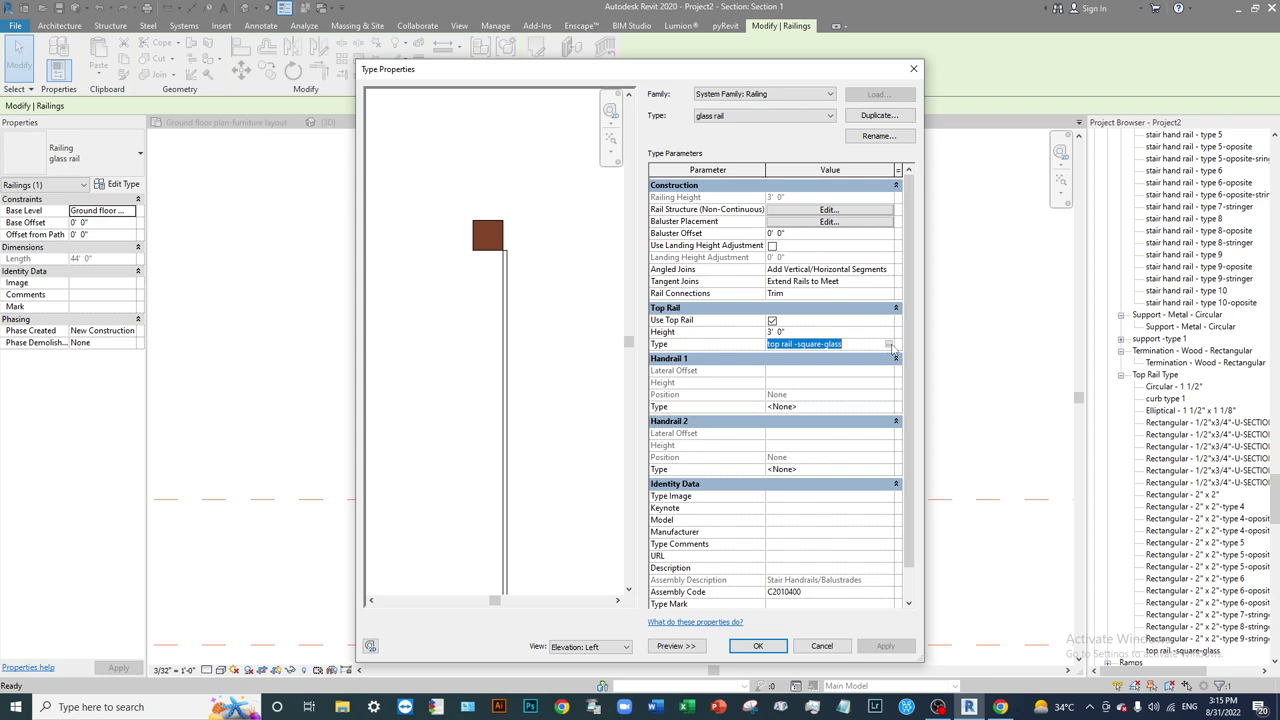
Give top rail -square-glass a Hand Clearance of -0' 1 17/128" and apply it.
left_click(888, 344)
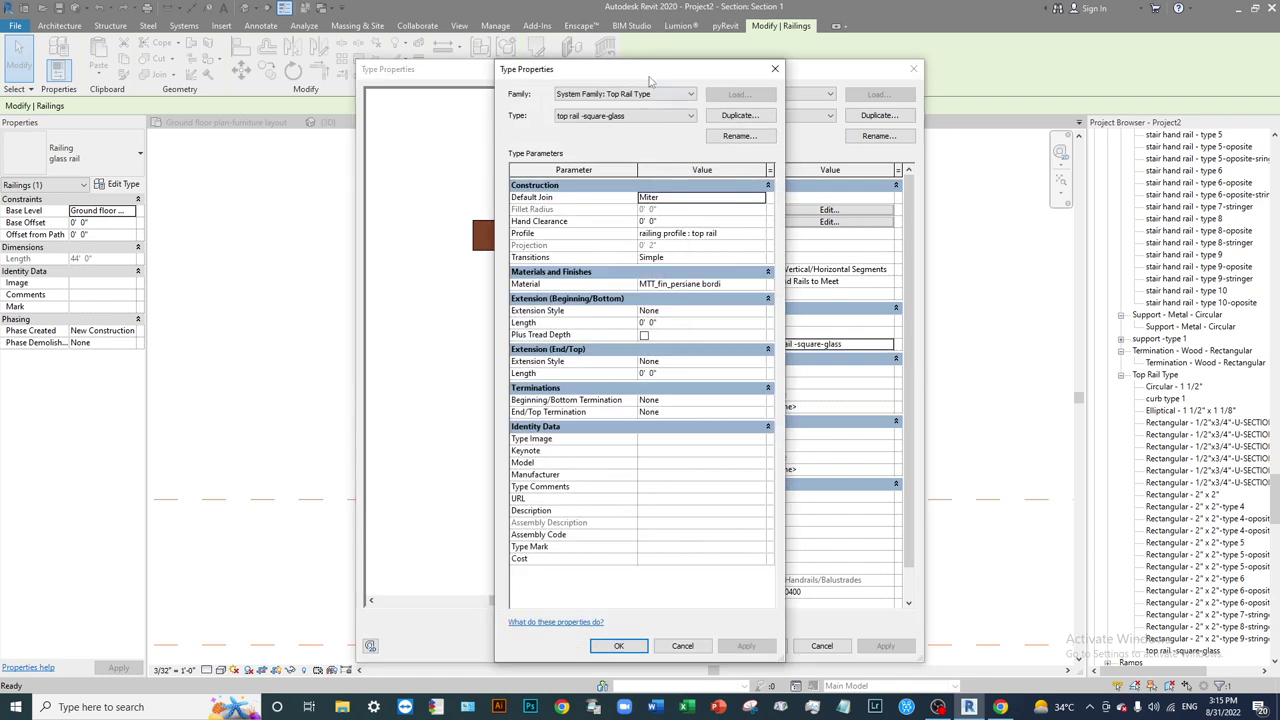
left_click_drag(653, 80, 673, 92)
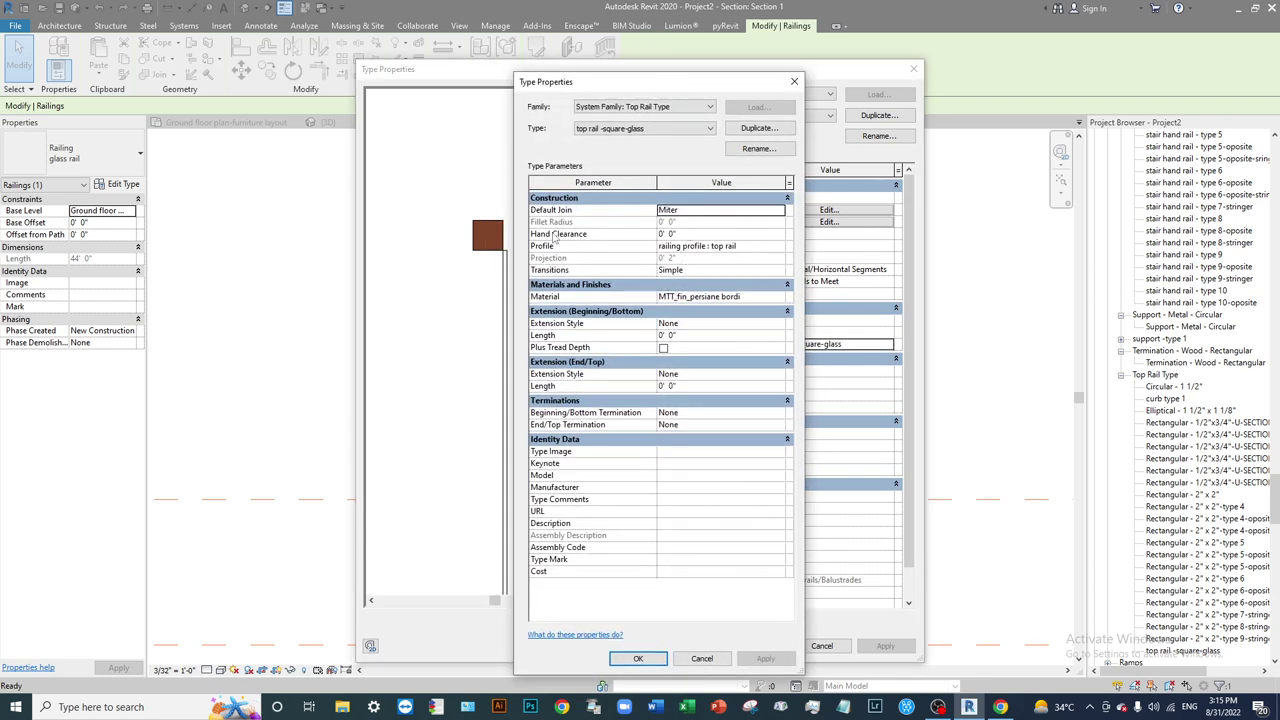
left_click(693, 234)
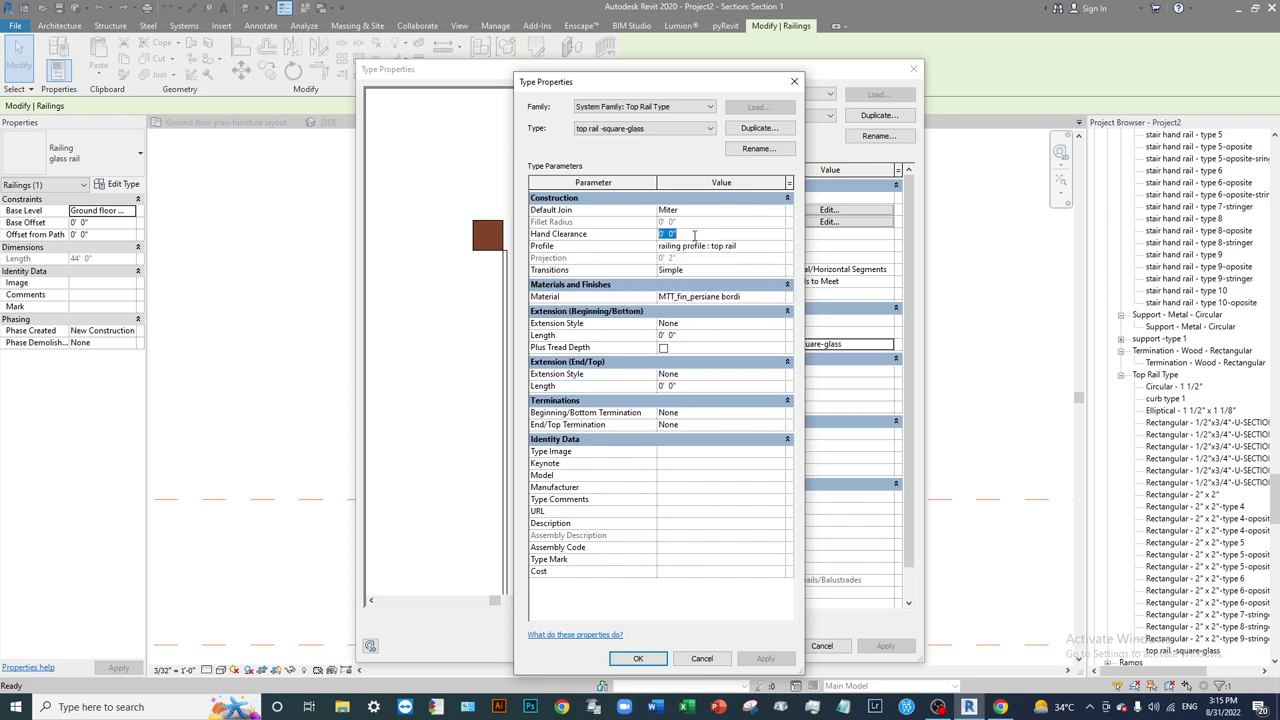
type("-")
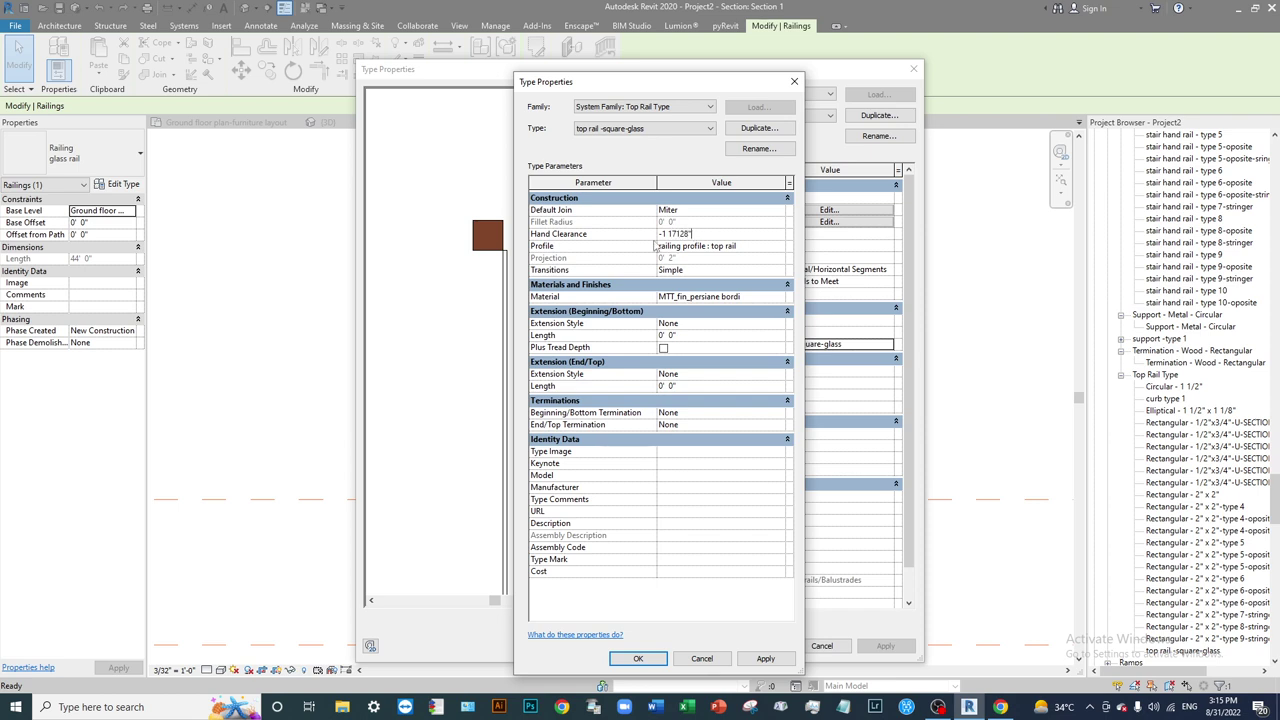
type("1 17128\"")
key("Return")
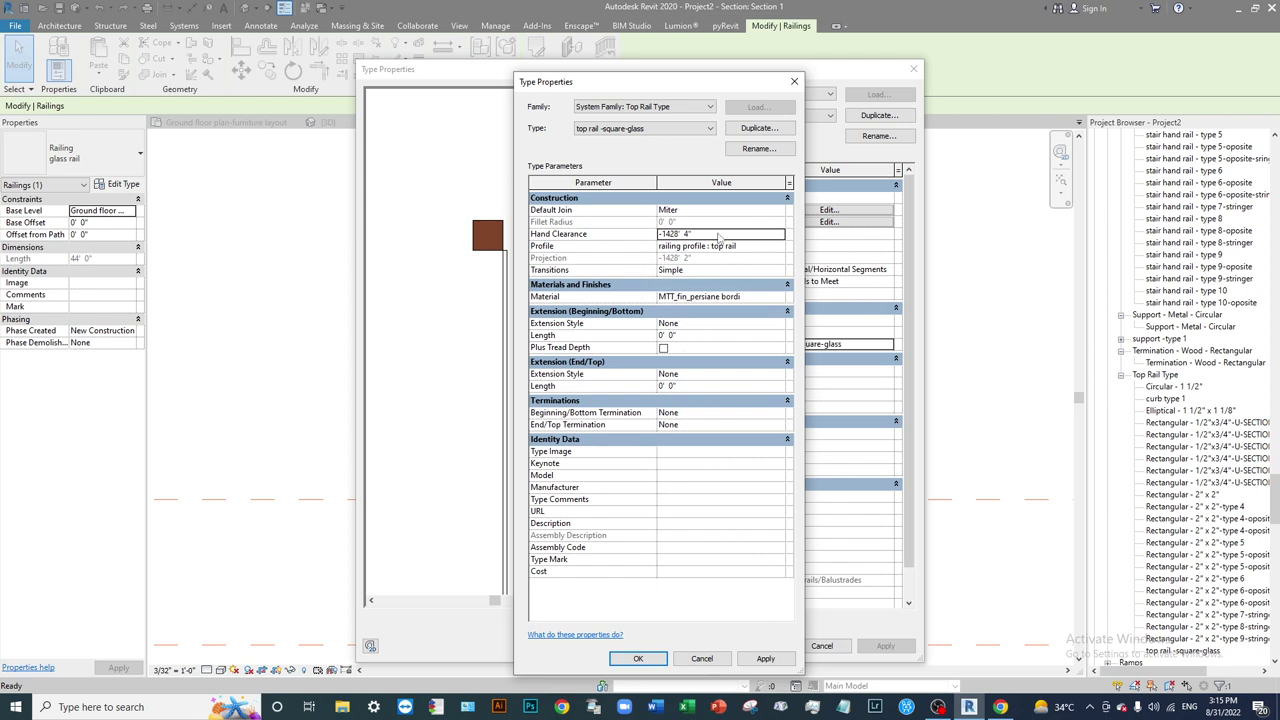
double_click(718, 234)
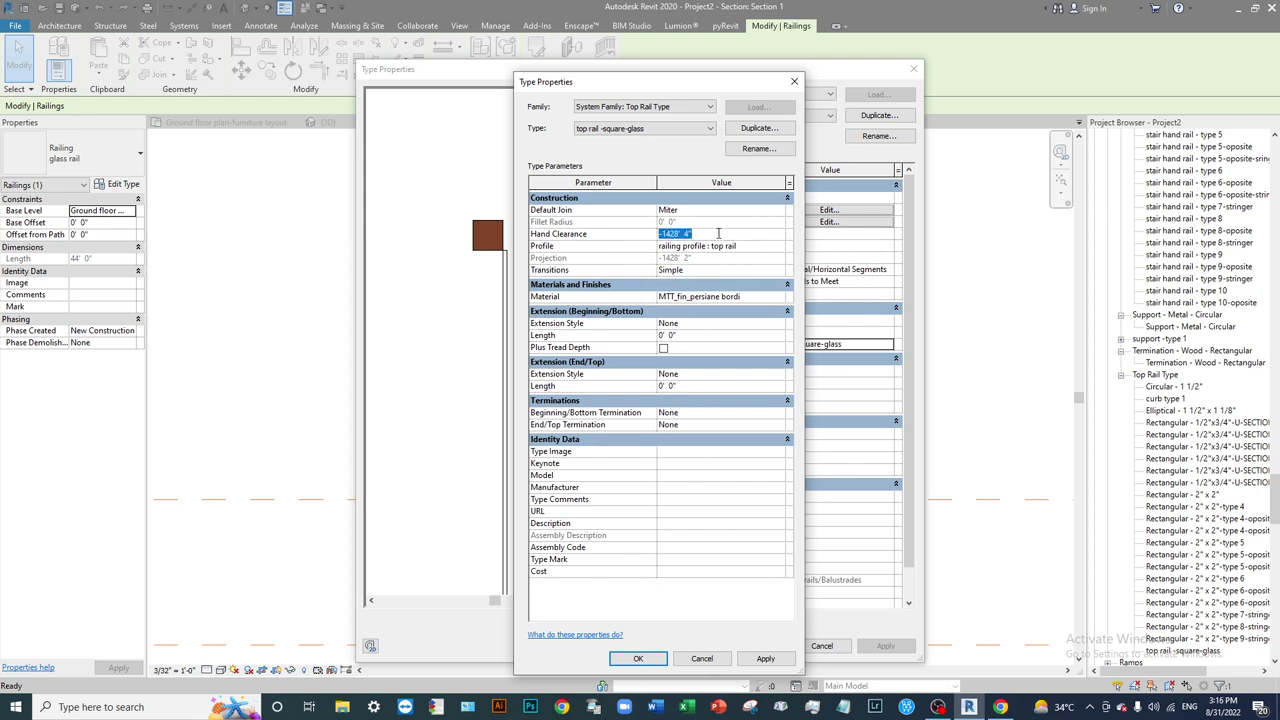
type("-")
type("1 17/128\"")
key("Return")
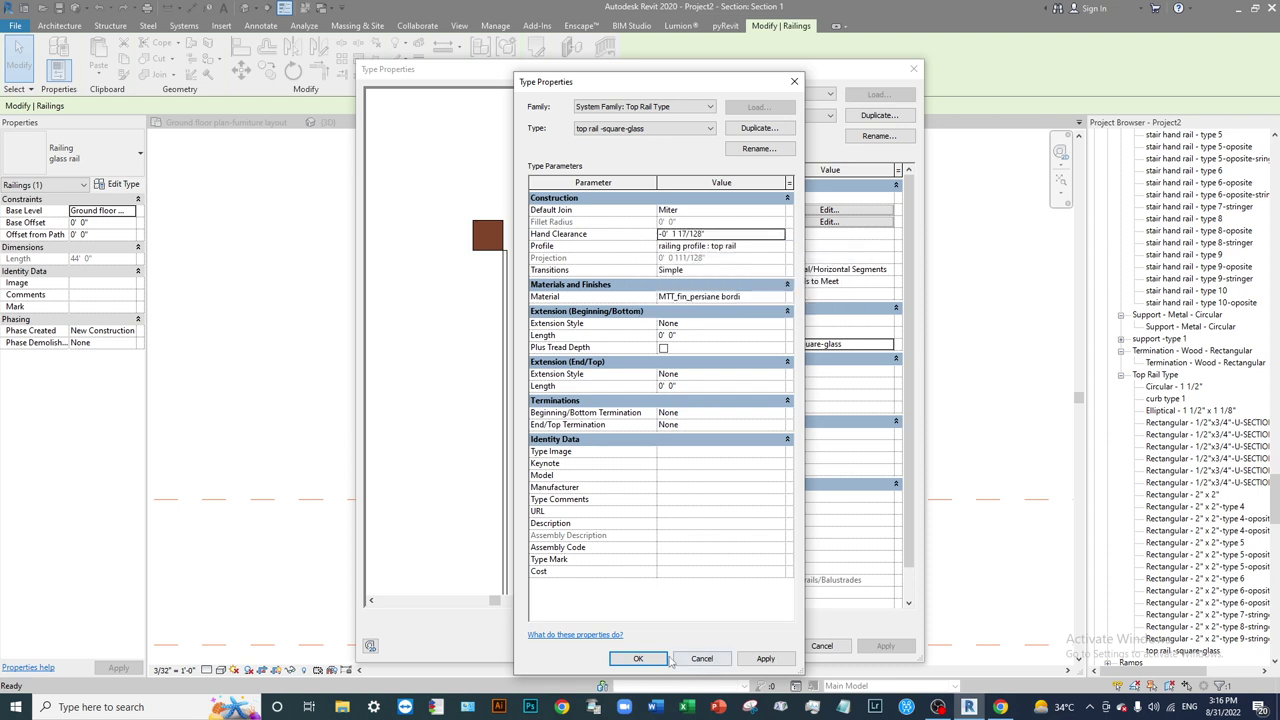
left_click(784, 659)
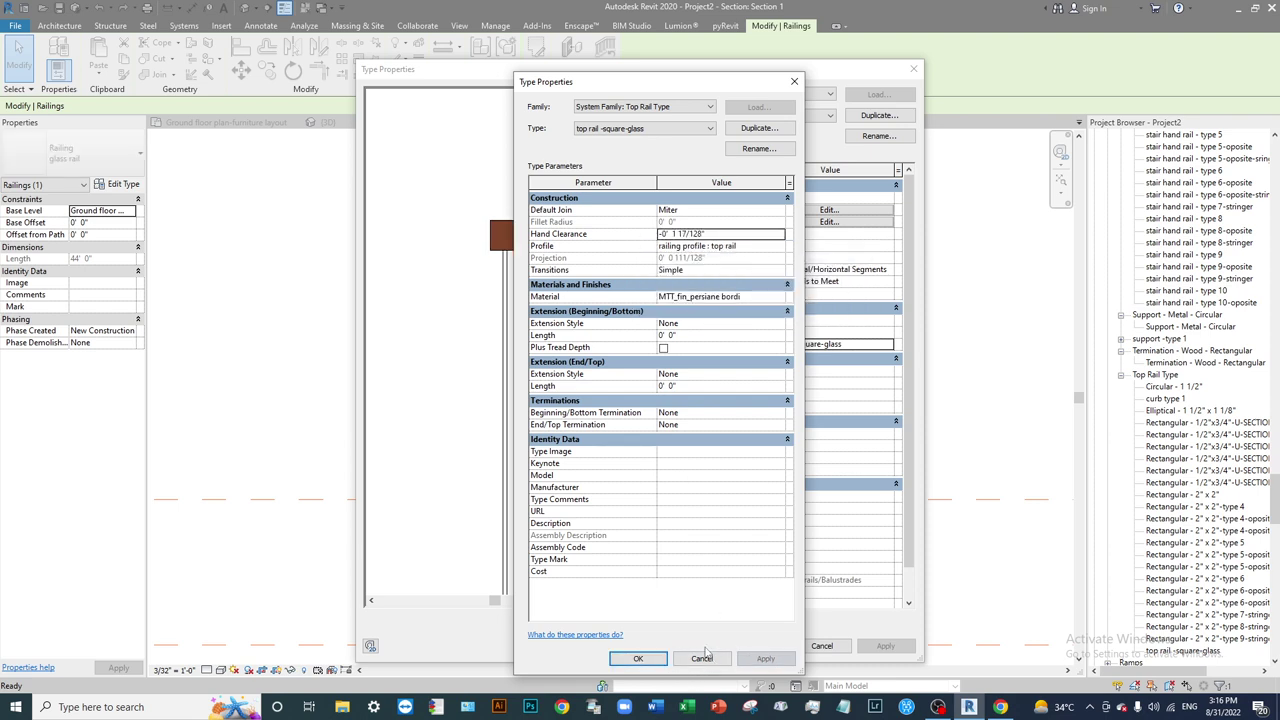
left_click(640, 658)
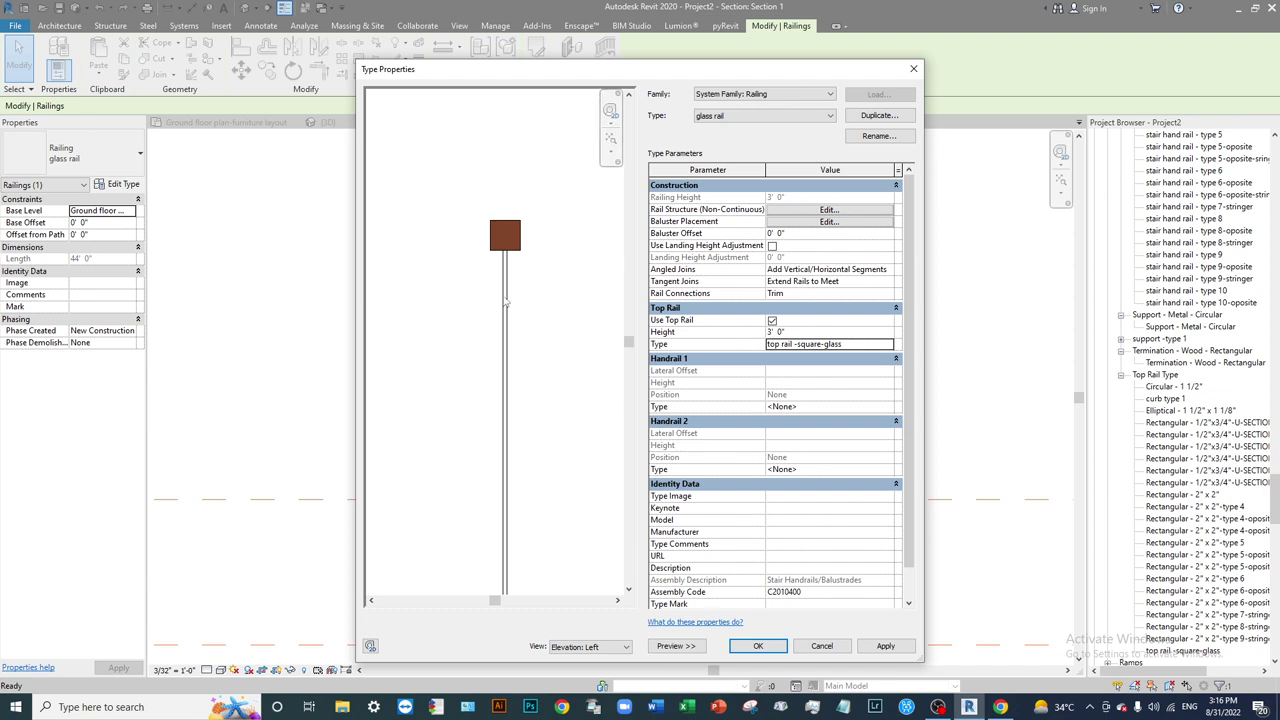
scroll(504, 300, "down", 2)
scroll(525, 187, "up", 2)
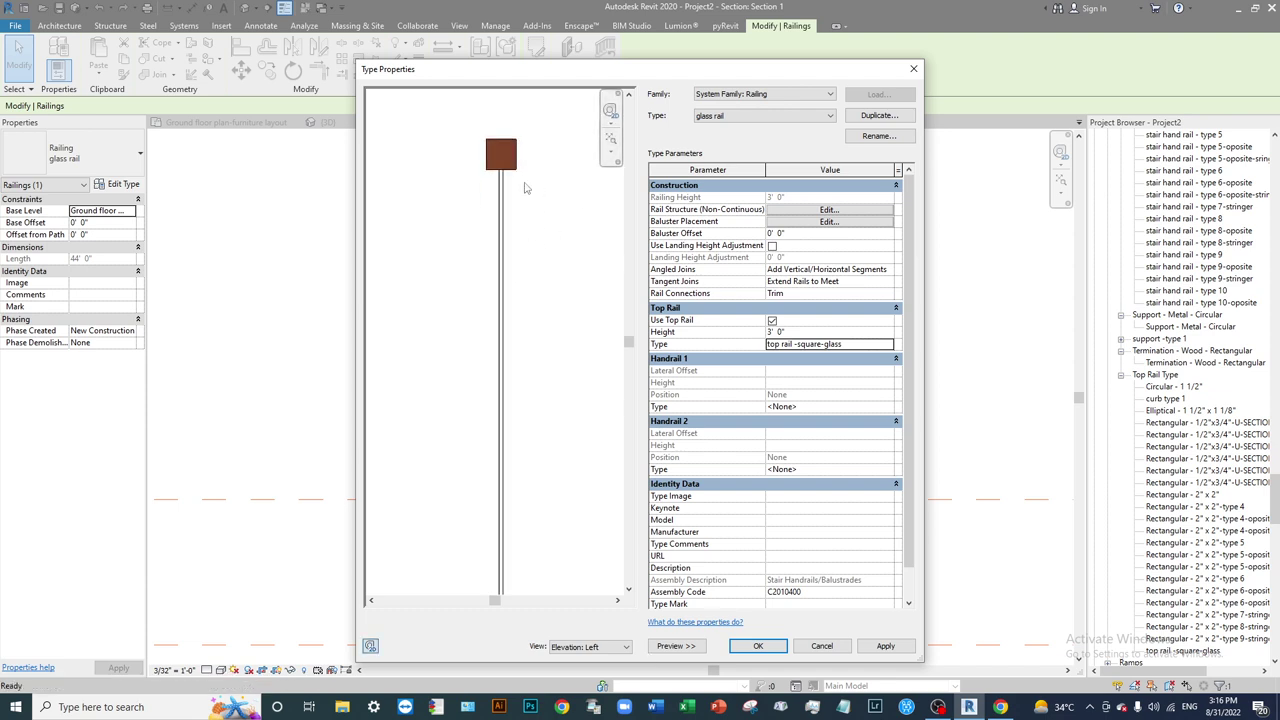
scroll(526, 187, "down", 2)
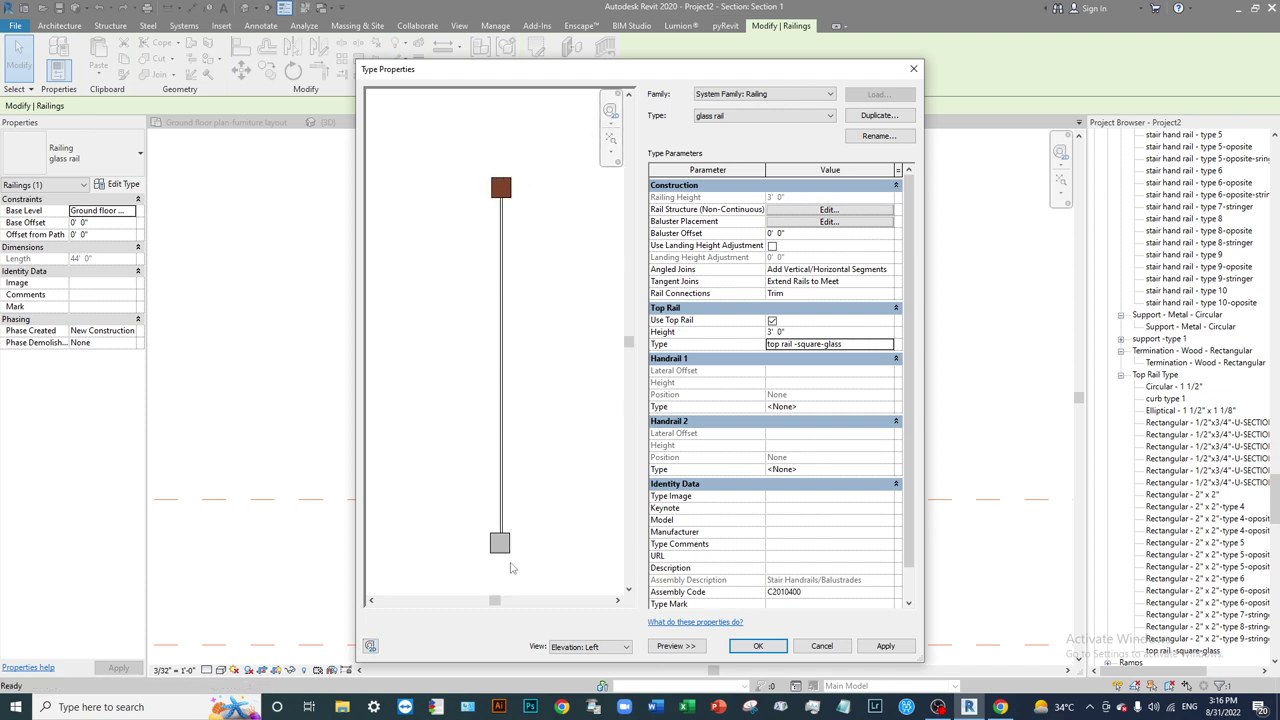
middle_click_drag(534, 492, 520, 428)
middle_click_drag(526, 309, 526, 363)
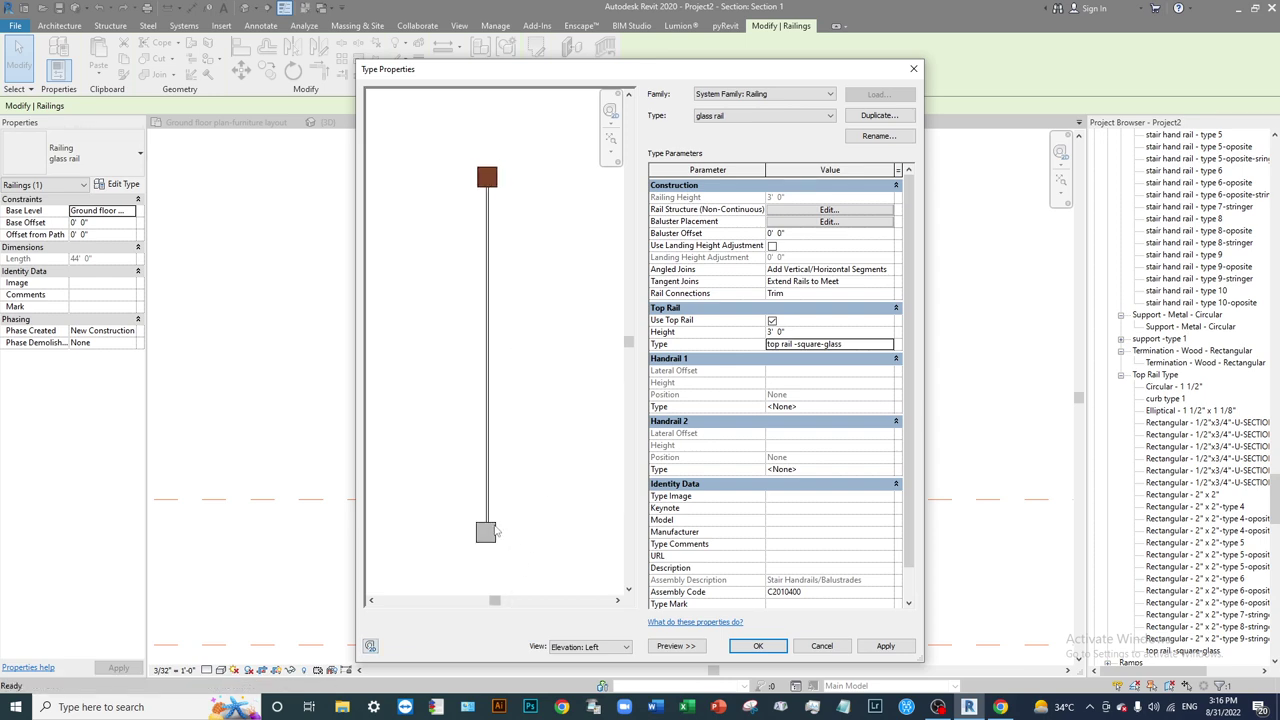
left_click(828, 222)
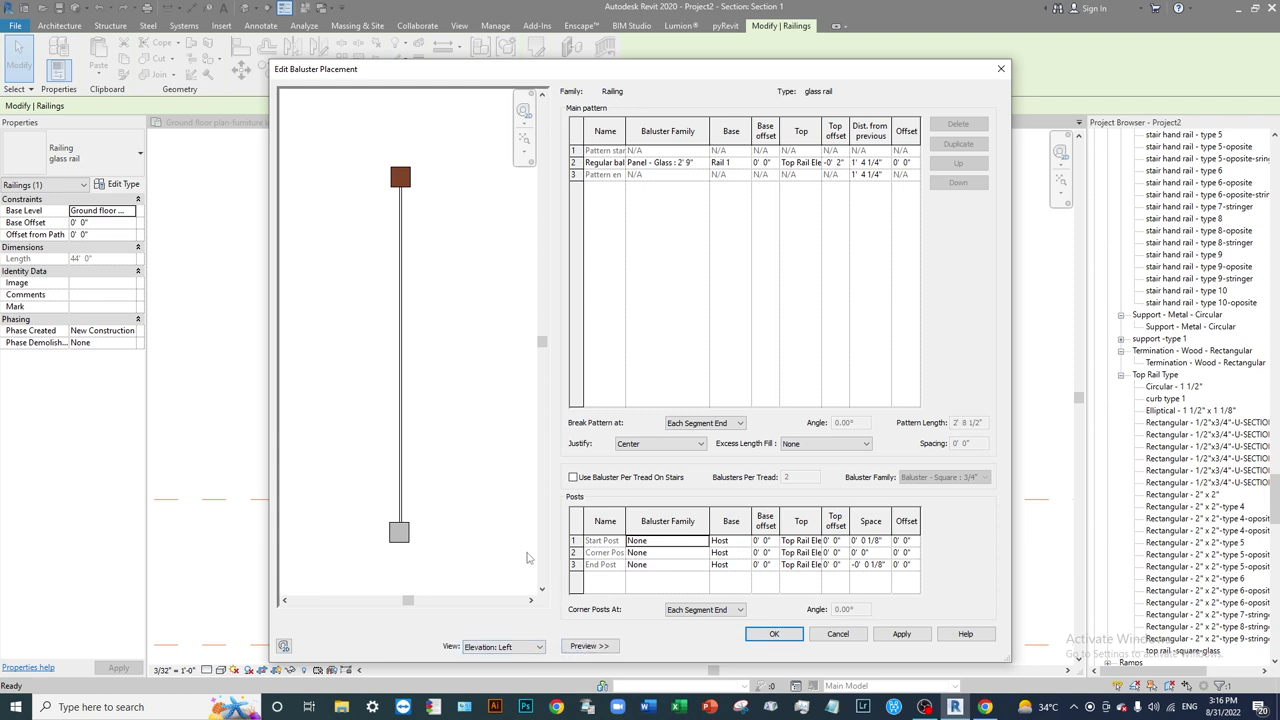
left_click(763, 638)
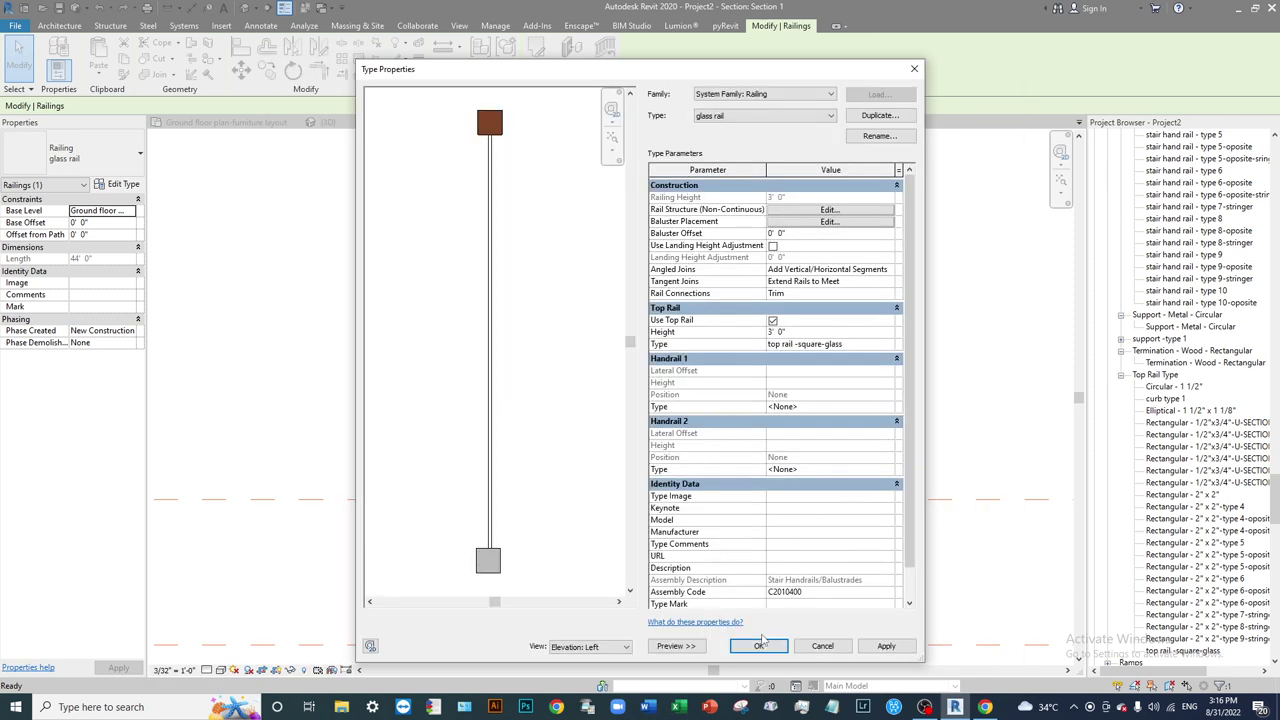
Set the glass rail's Rail 1 offset to 0' 0 17/128" and close the railing type settings.
left_click(827, 210)
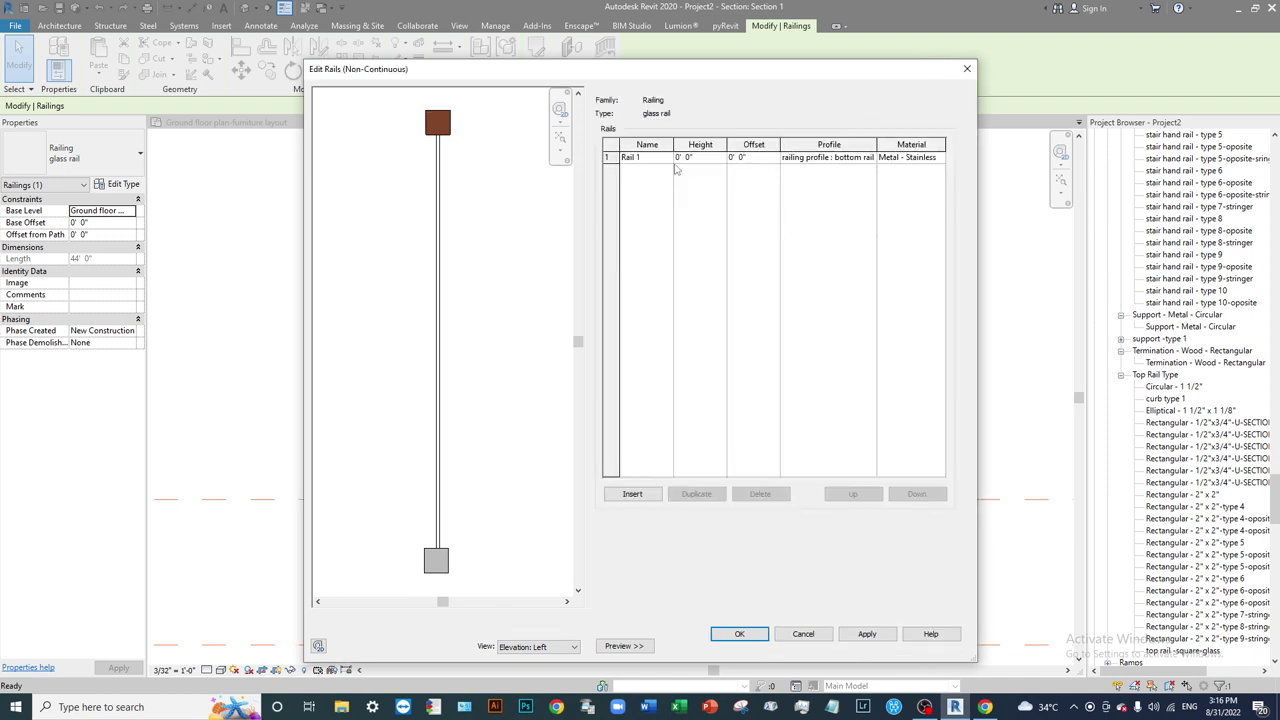
left_click(762, 159)
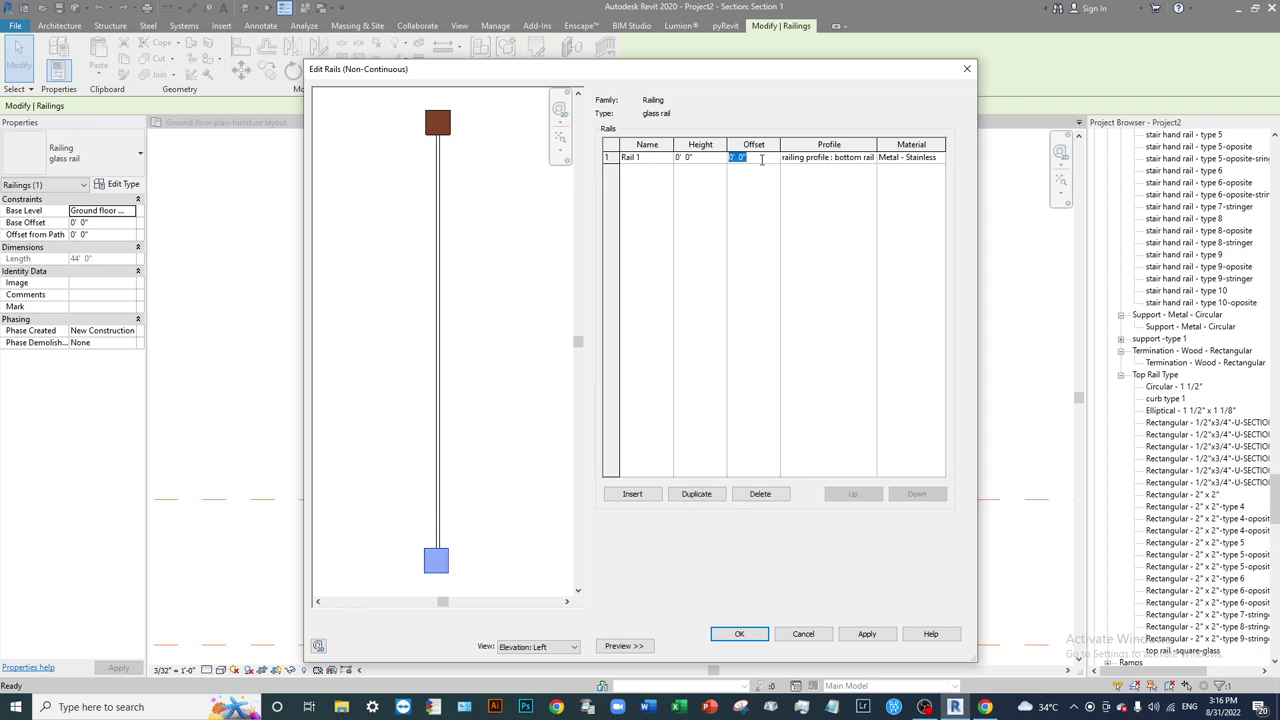
type("17/128\"")
key("Tab")
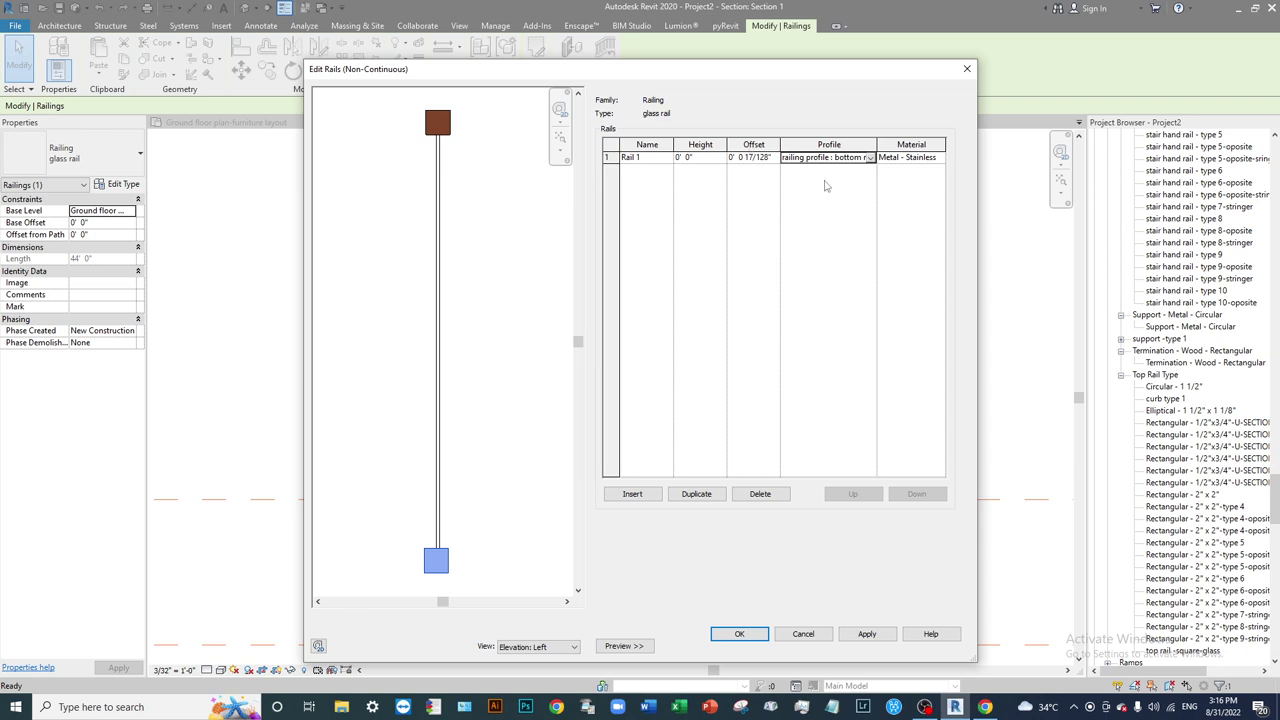
left_click(866, 634)
left_click(739, 634)
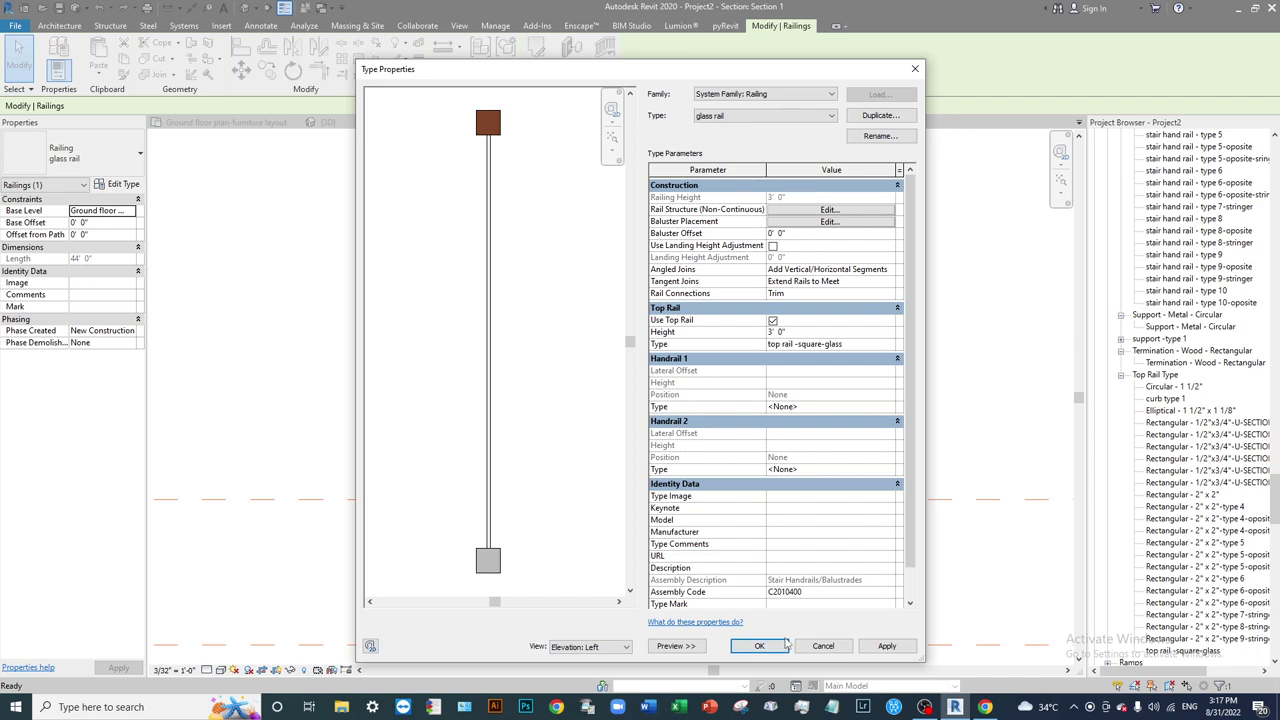
left_click(784, 645)
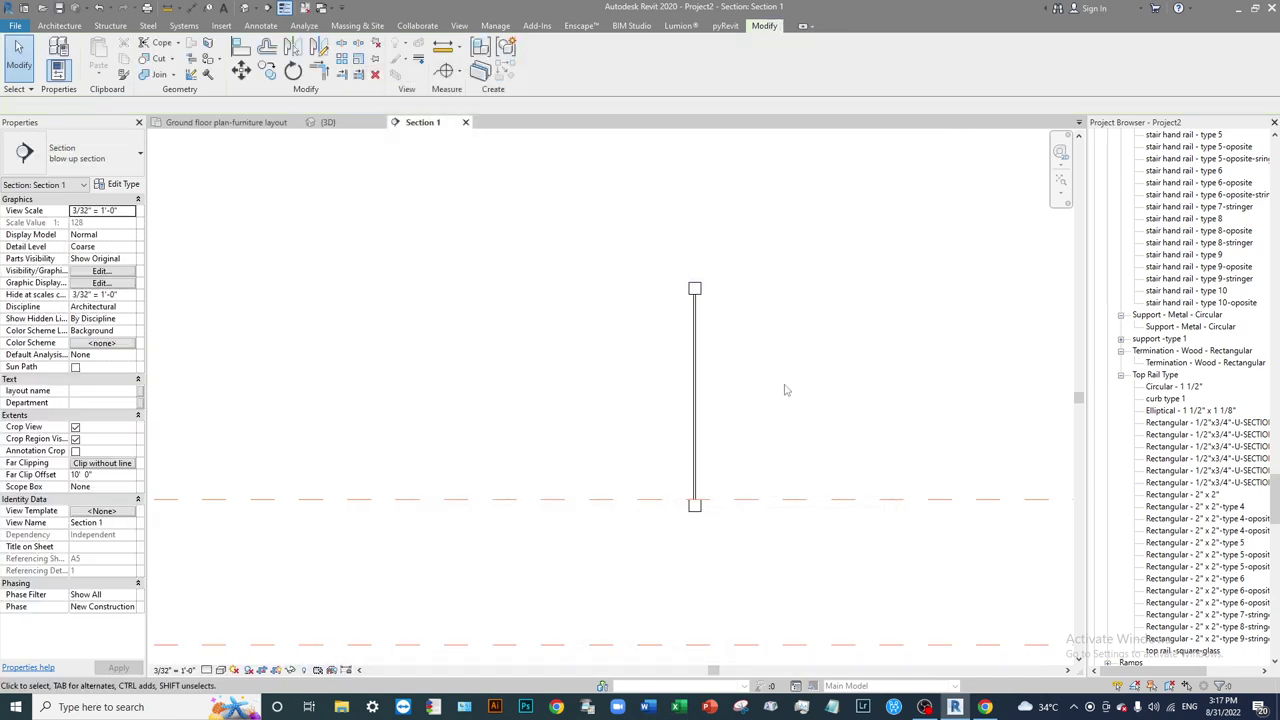
Select the glass railing in Section 1, zooming and panning to centre it.
scroll(785, 395, "up", 3)
scroll(634, 637, "up", 5)
scroll(543, 491, "up", 1)
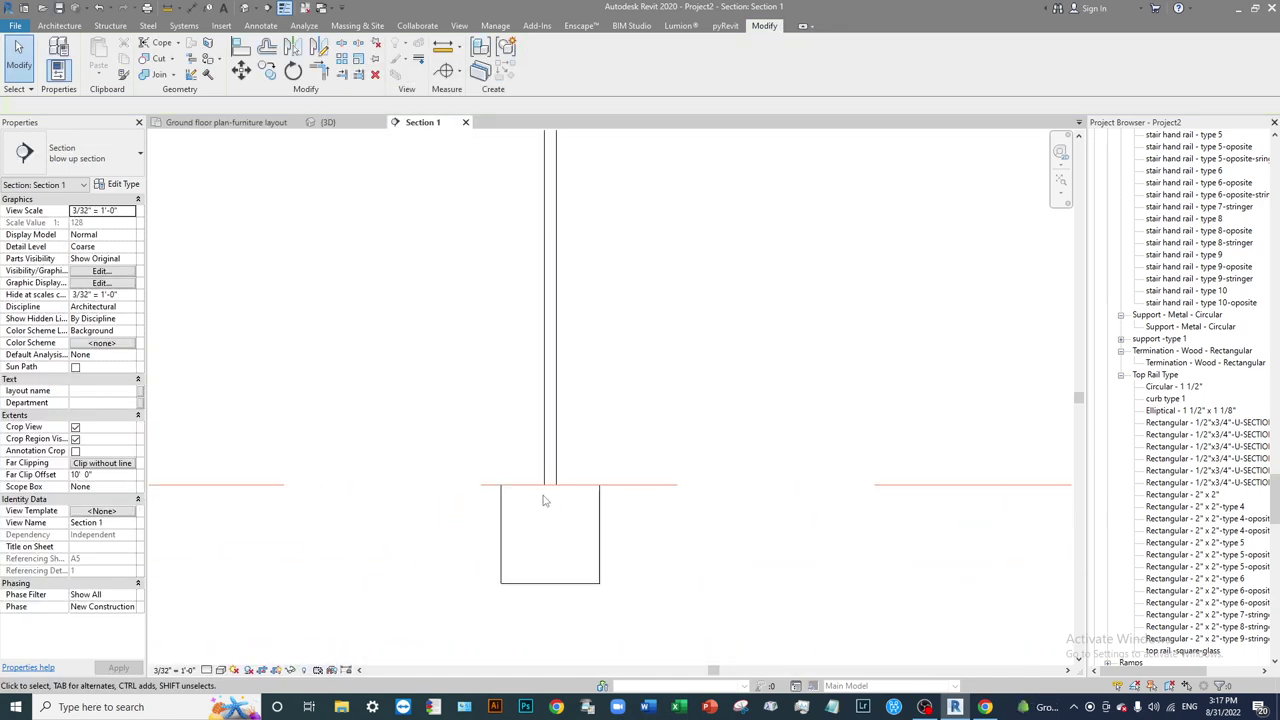
left_click(601, 519)
middle_click_drag(506, 494, 606, 460)
scroll(606, 460, "up", 2)
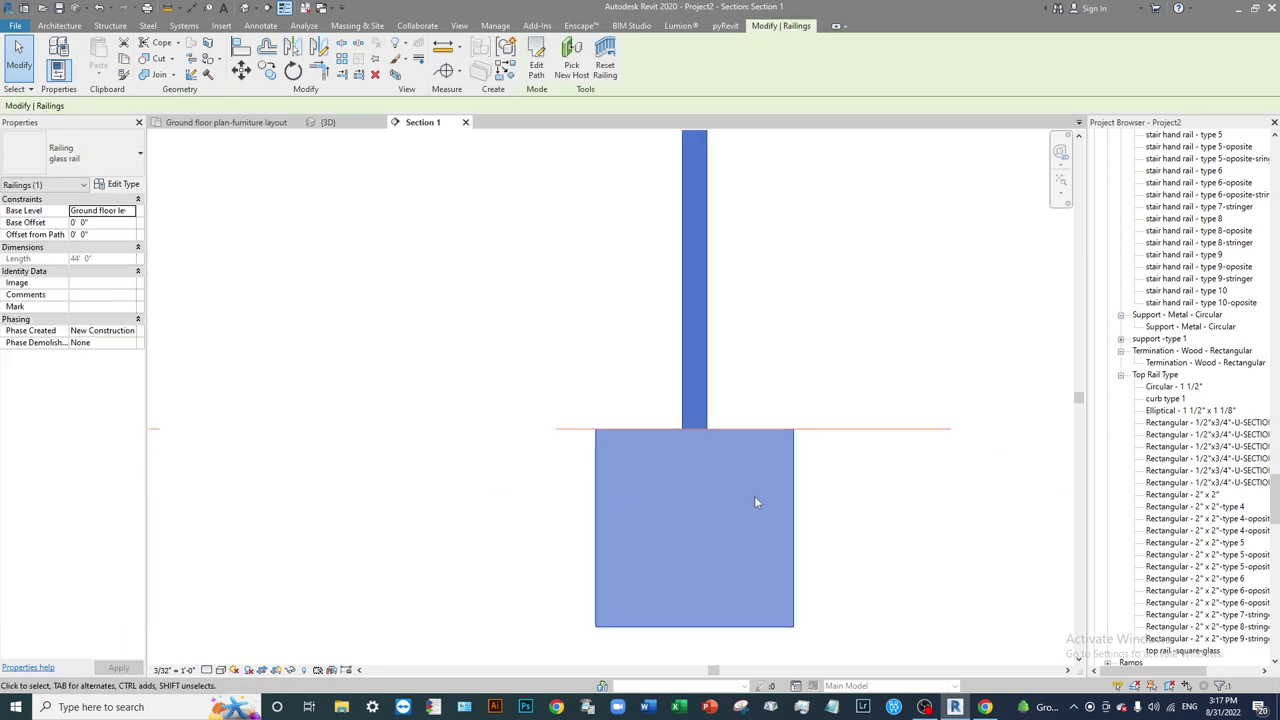
scroll(754, 495, "down", 5)
scroll(764, 468, "down", 4)
middle_click_drag(797, 336, 783, 421)
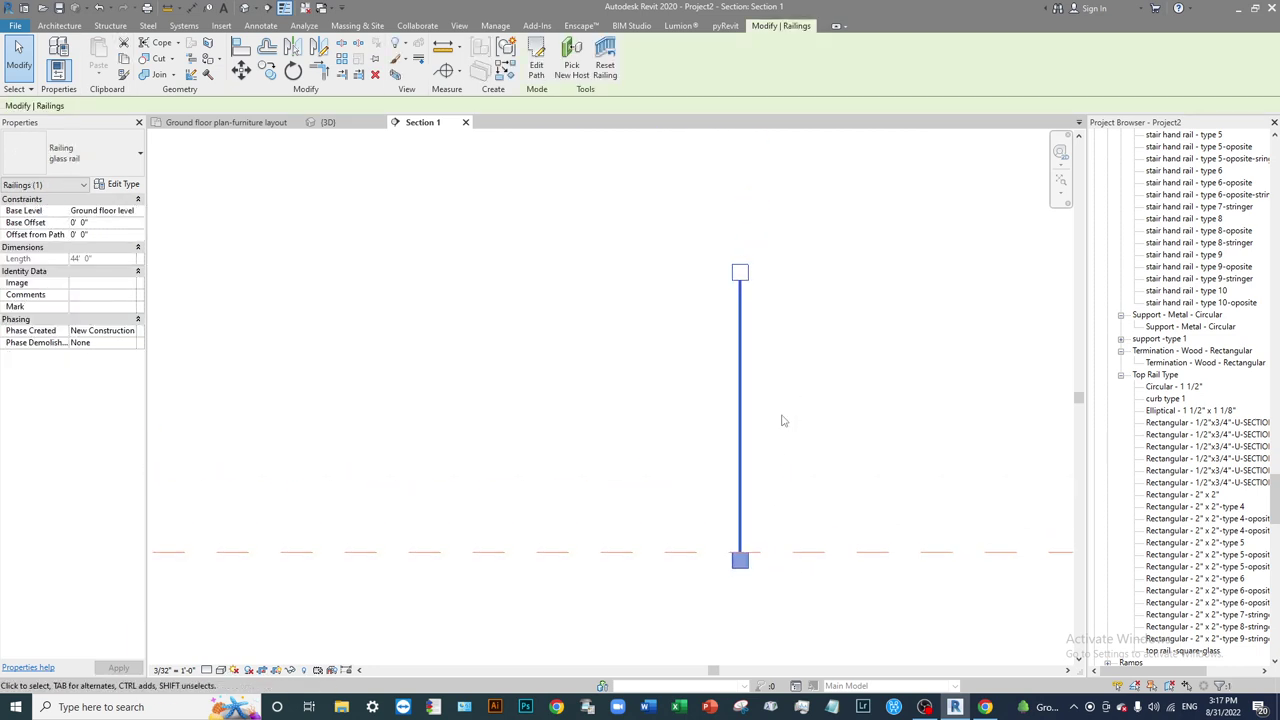
scroll(829, 271, "up", 2)
scroll(871, 287, "up", 2)
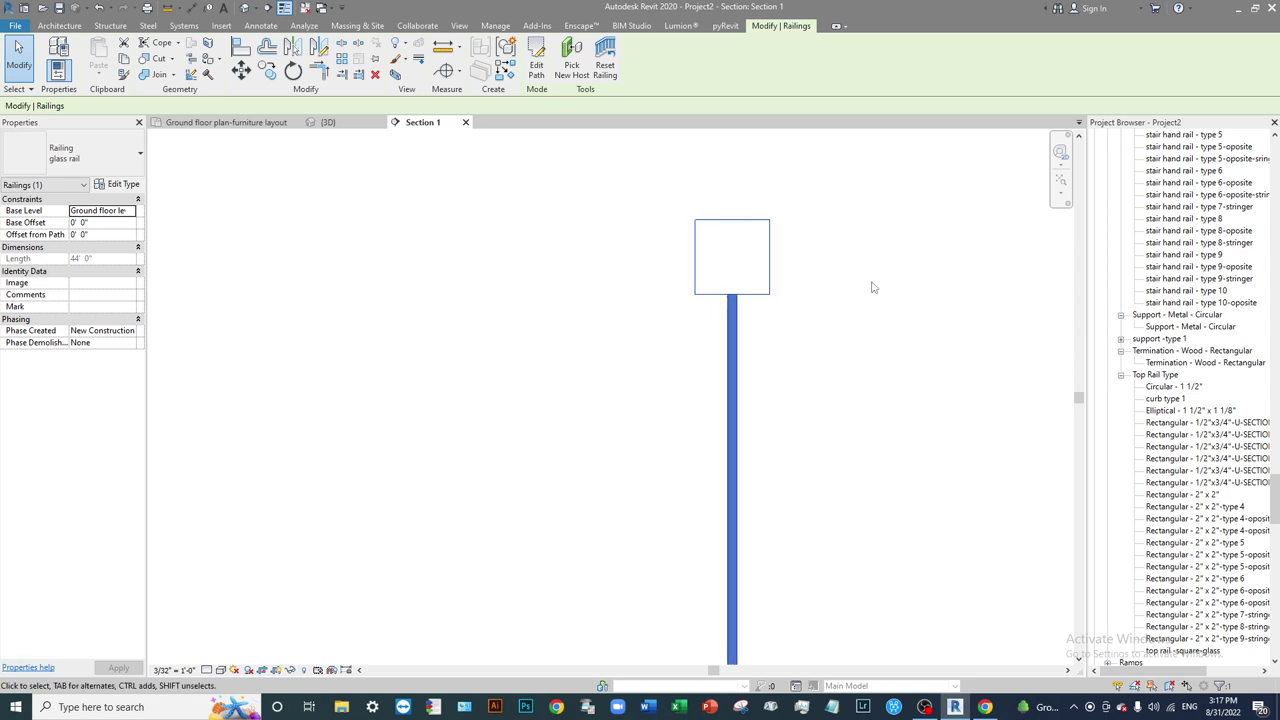
scroll(694, 400, "down", 2)
middle_click_drag(694, 400, 740, 351)
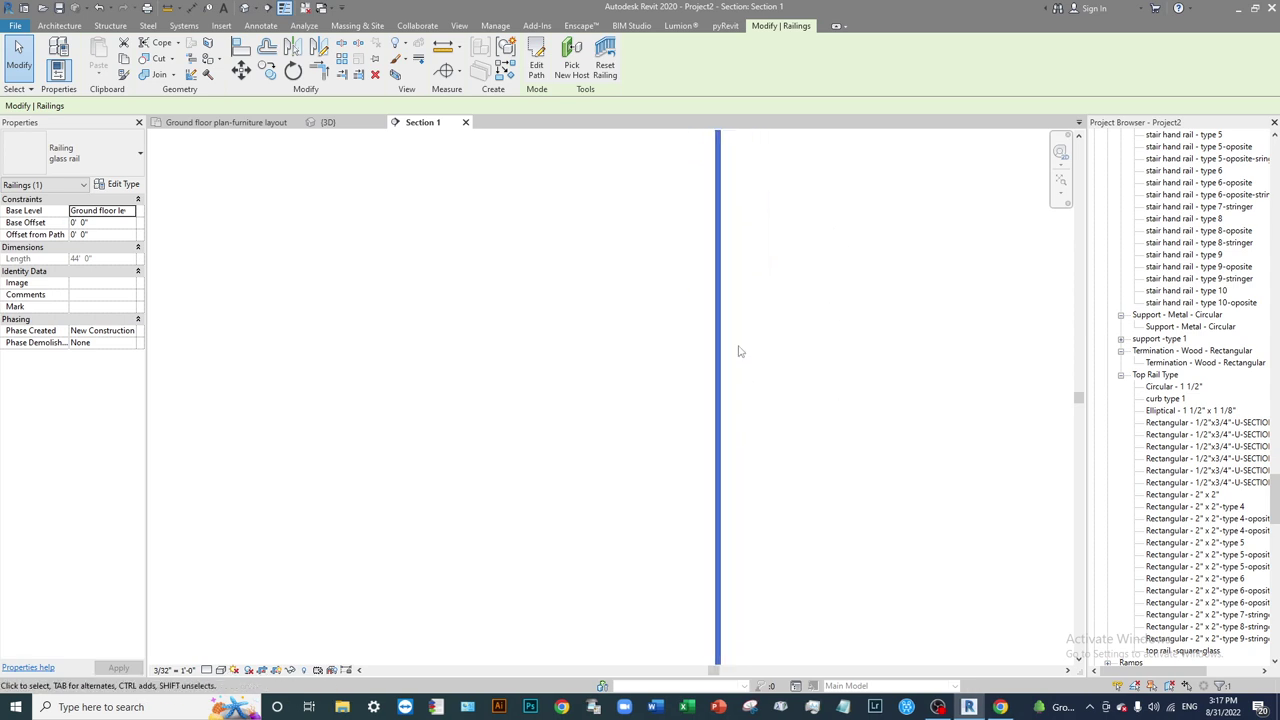
scroll(731, 398, "down", 3)
left_click(244, 8)
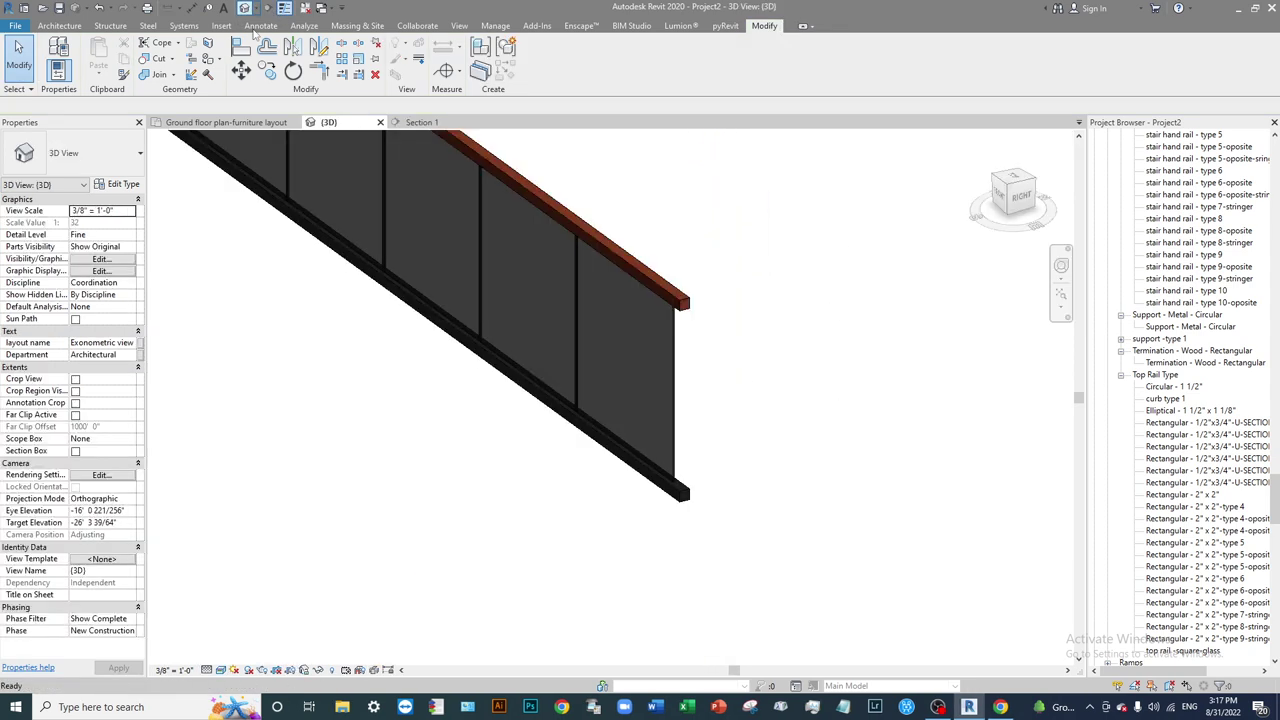
middle_click_drag(610, 363, 680, 380, "shift")
scroll(834, 229, "up", 3)
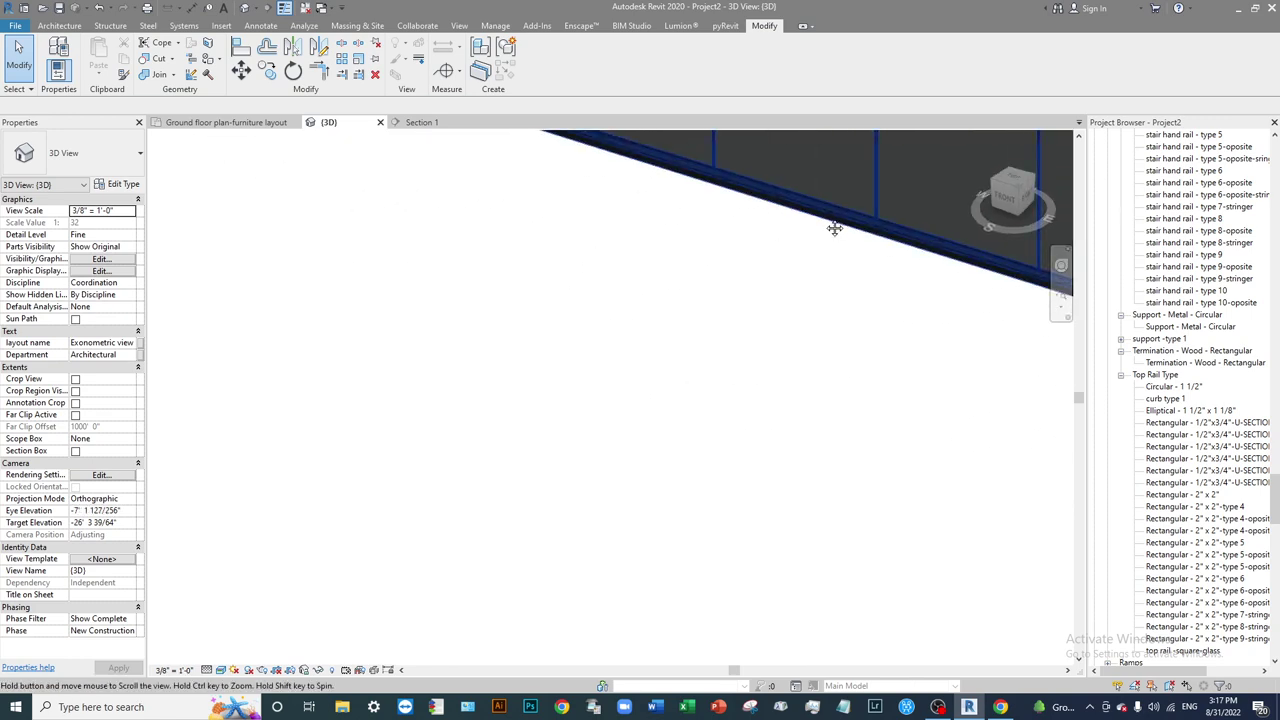
scroll(517, 363, "down", 2)
scroll(517, 363, "up", 3)
middle_click_drag(517, 363, 424, 387)
scroll(421, 303, "up", 6)
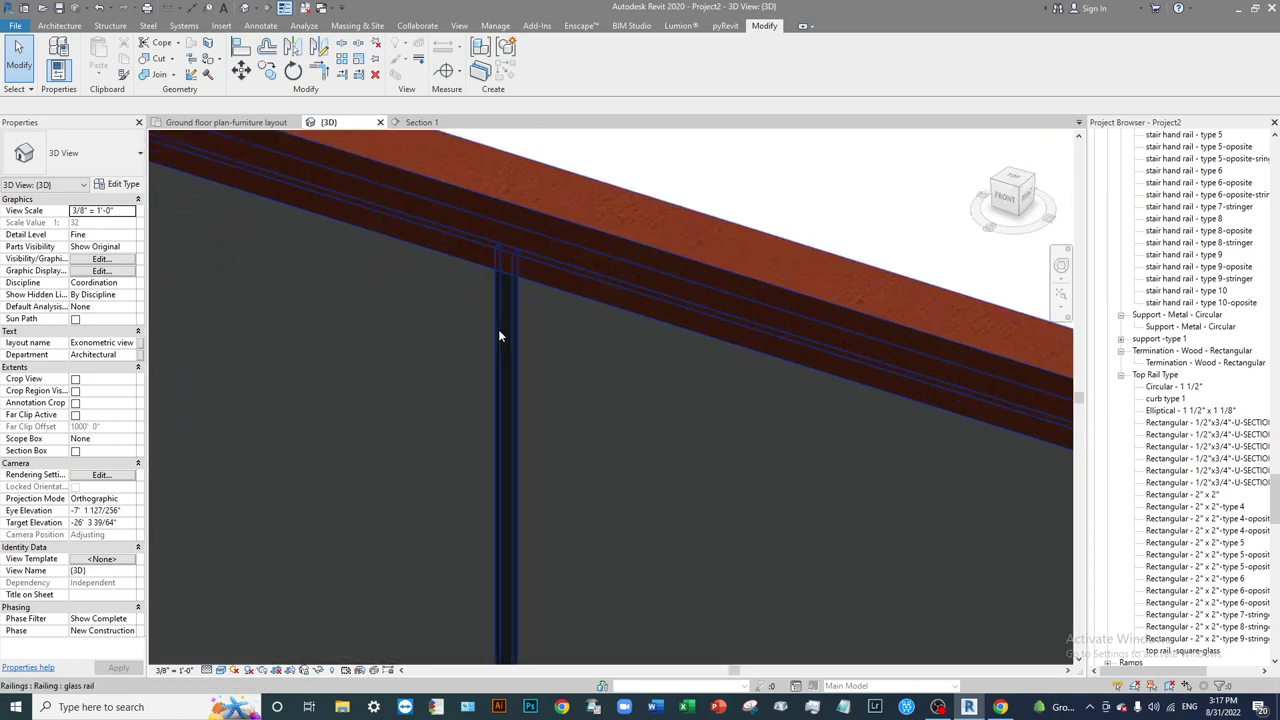
scroll(522, 287, "down", 5)
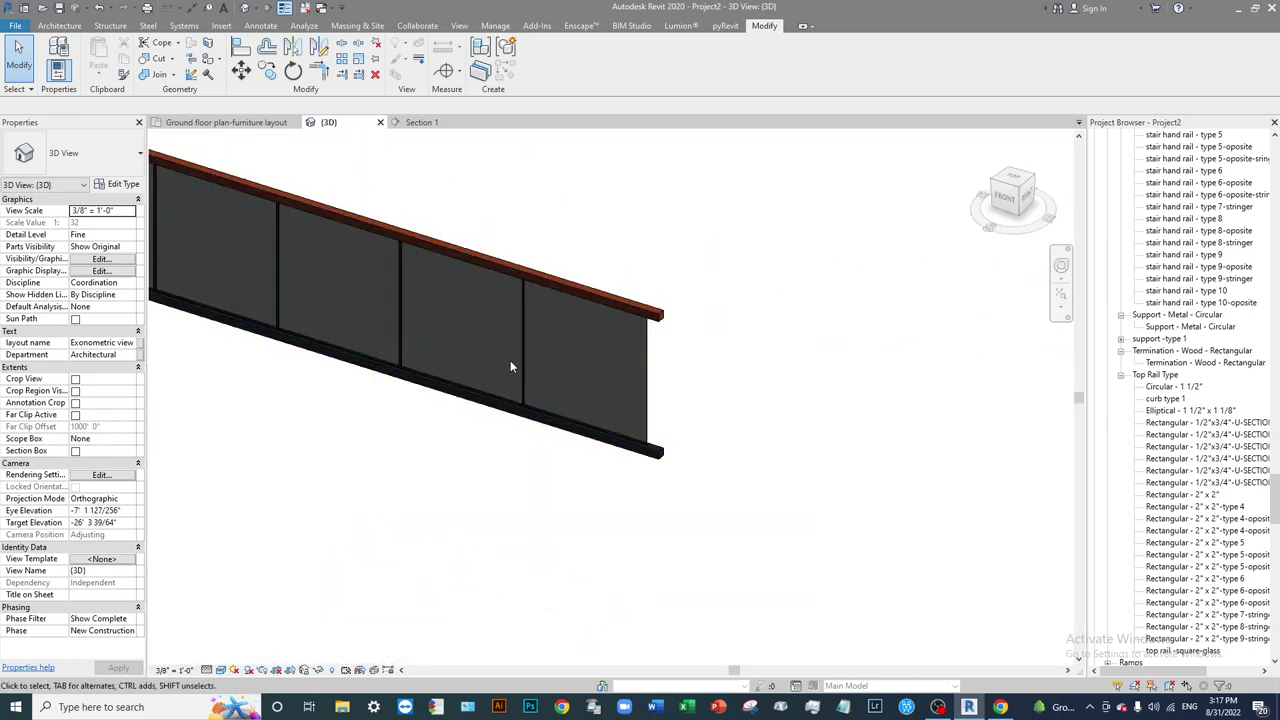
middle_click_drag(517, 363, 674, 349, "shift")
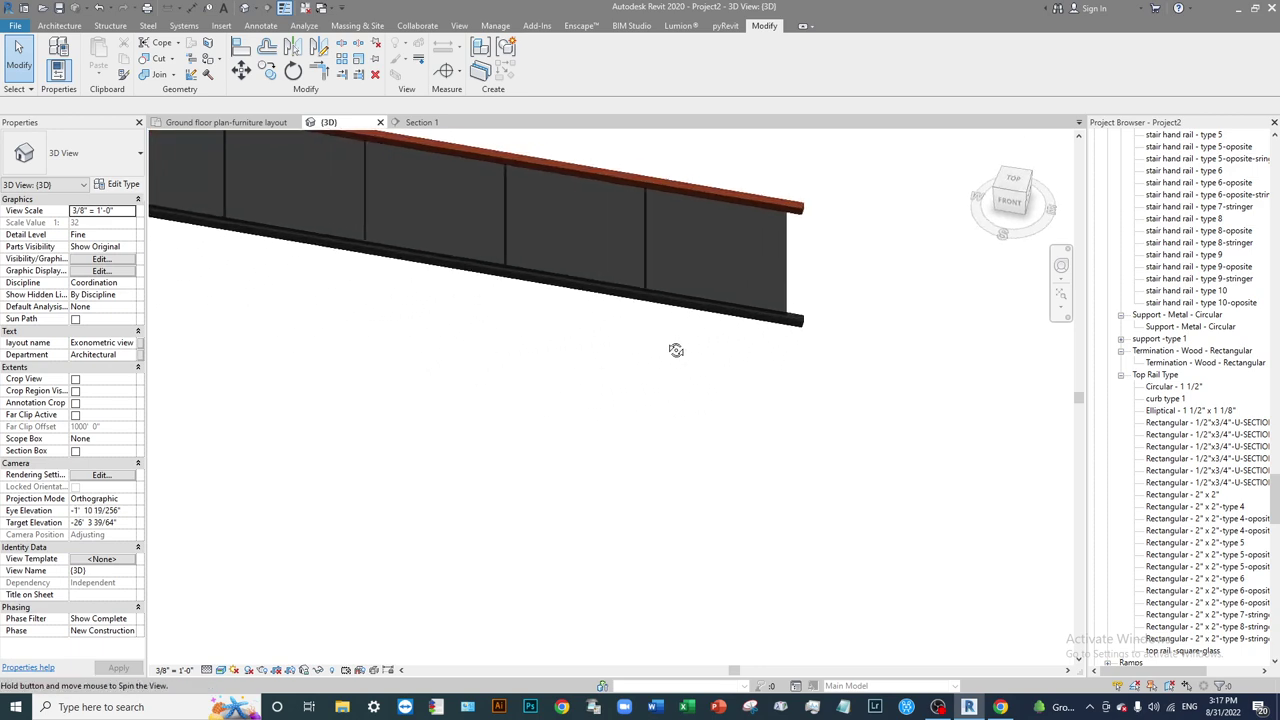
scroll(675, 270, "up", 5)
scroll(675, 274, "down", 6)
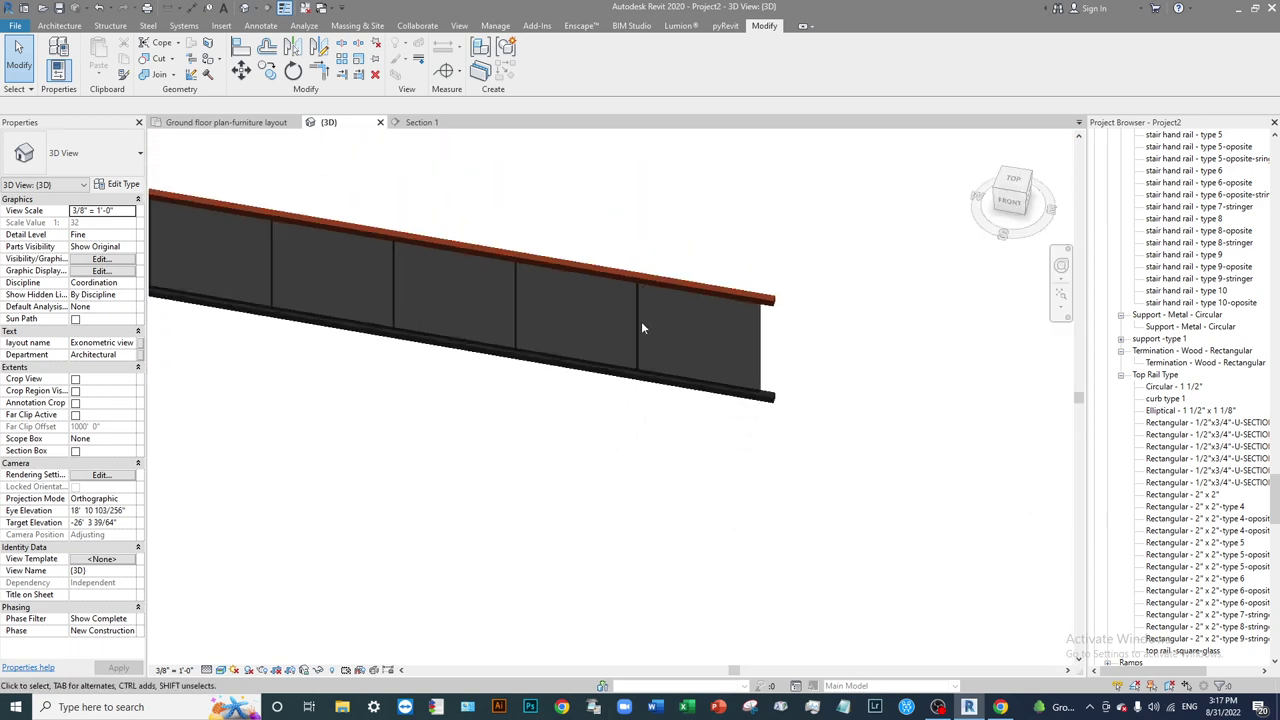
scroll(641, 321, "up", 2)
scroll(771, 400, "up", 1)
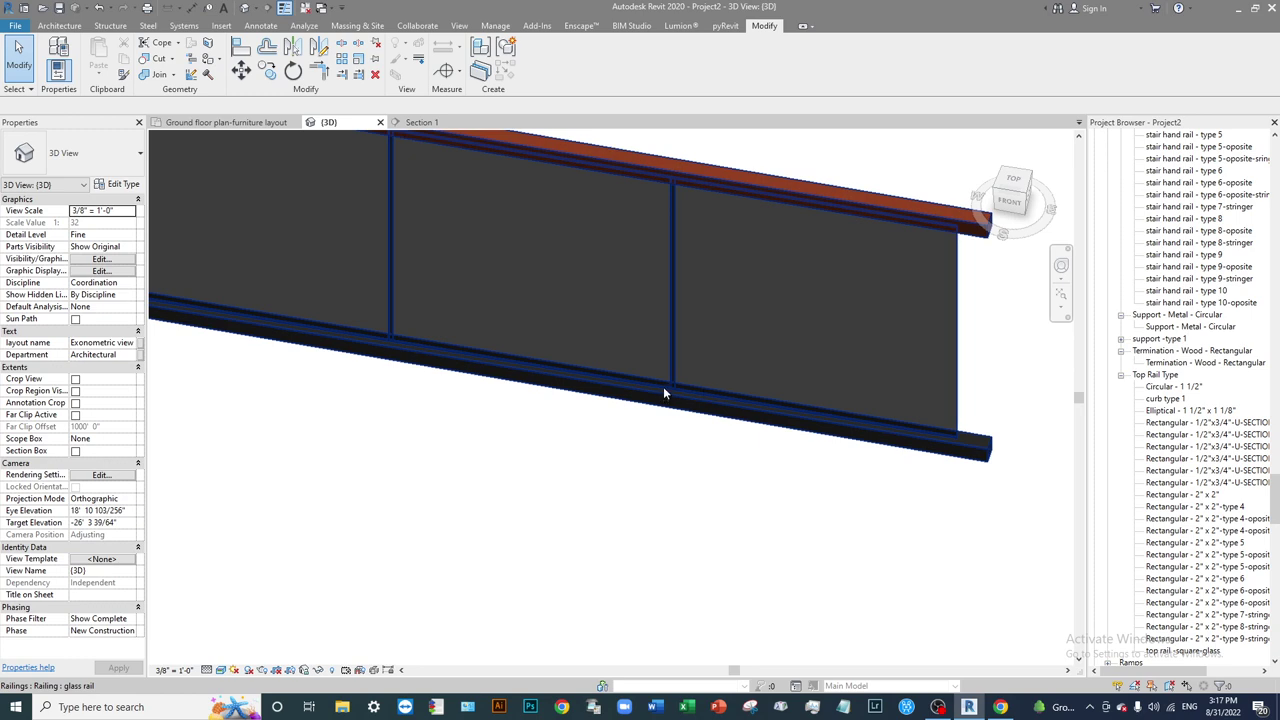
scroll(664, 386, "up", 3)
scroll(603, 438, "down", 2)
scroll(738, 349, "down", 3)
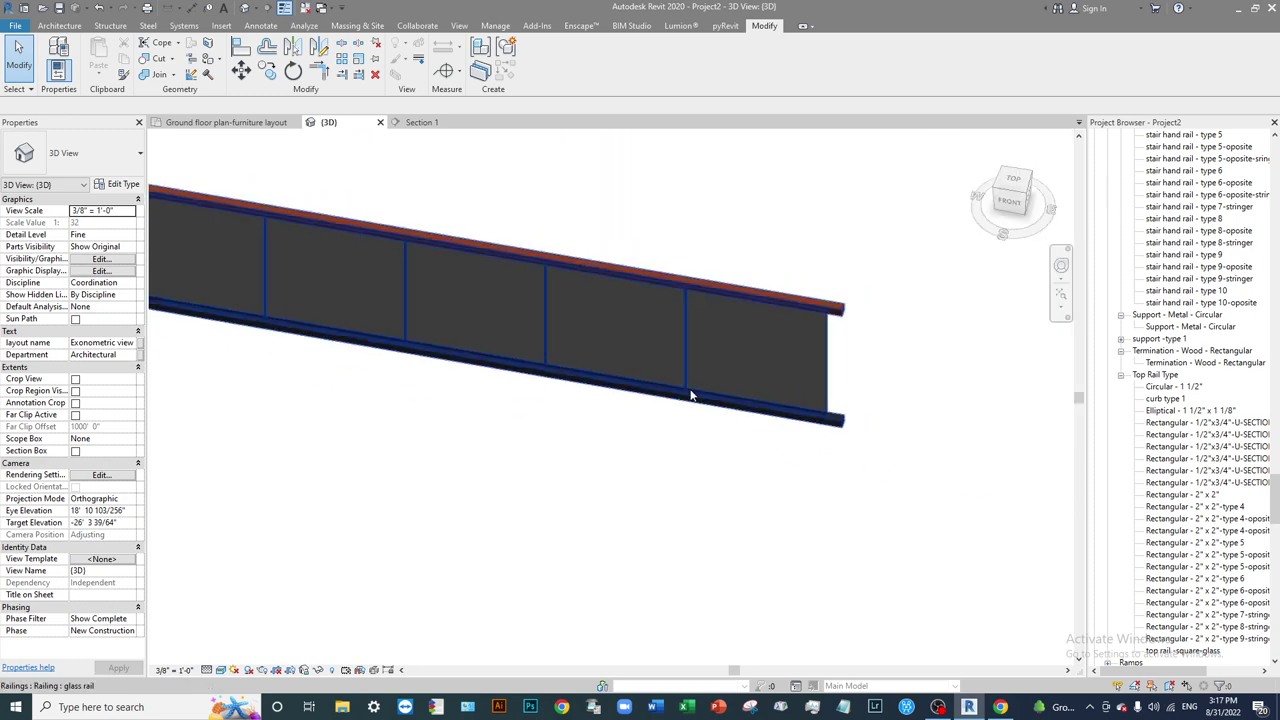
scroll(693, 337, "up", 2)
scroll(688, 345, "up", 2)
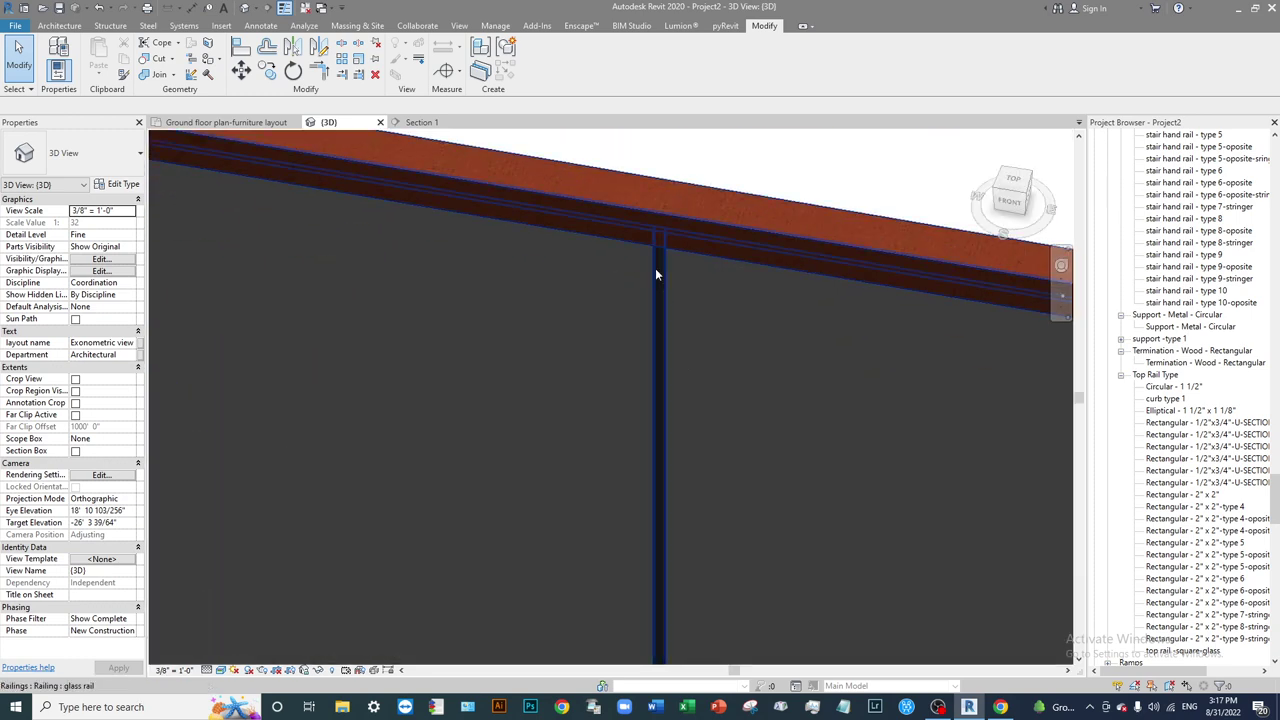
scroll(655, 268, "down", 2)
scroll(661, 300, "up", 1)
middle_click_drag(661, 300, 660, 457, "shift")
scroll(625, 556, "up", 2)
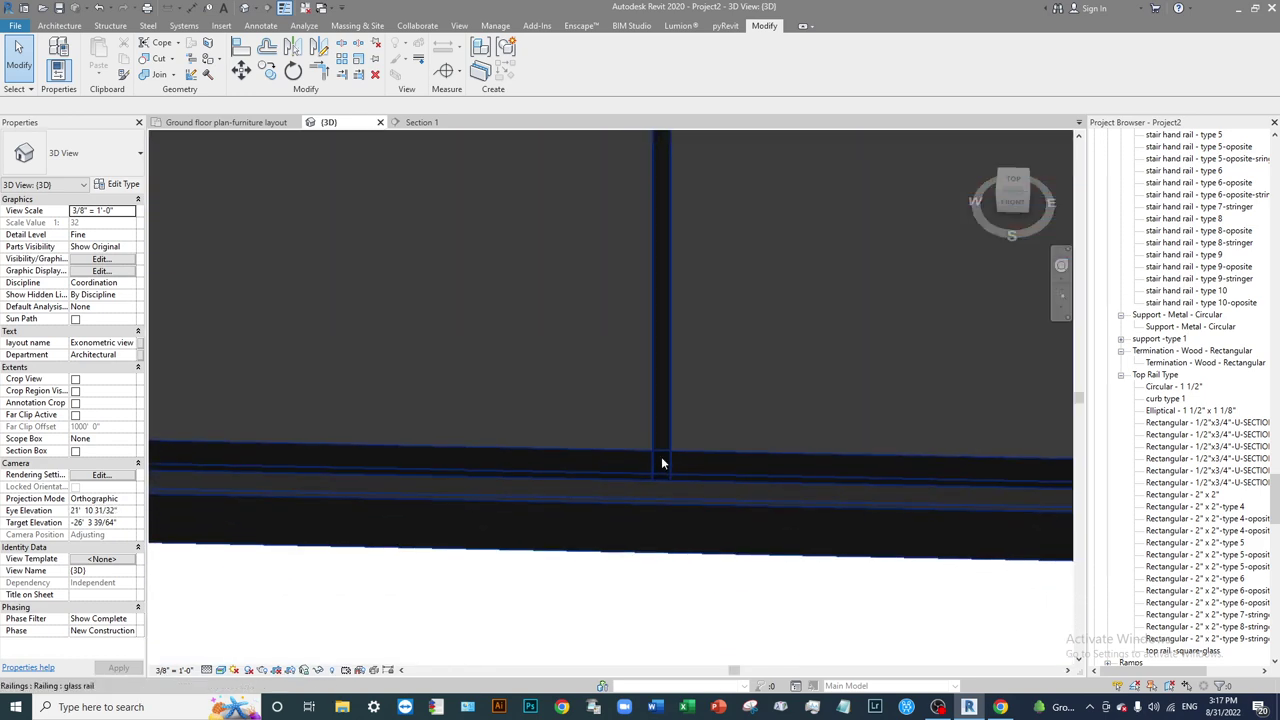
scroll(649, 477, "up", 2)
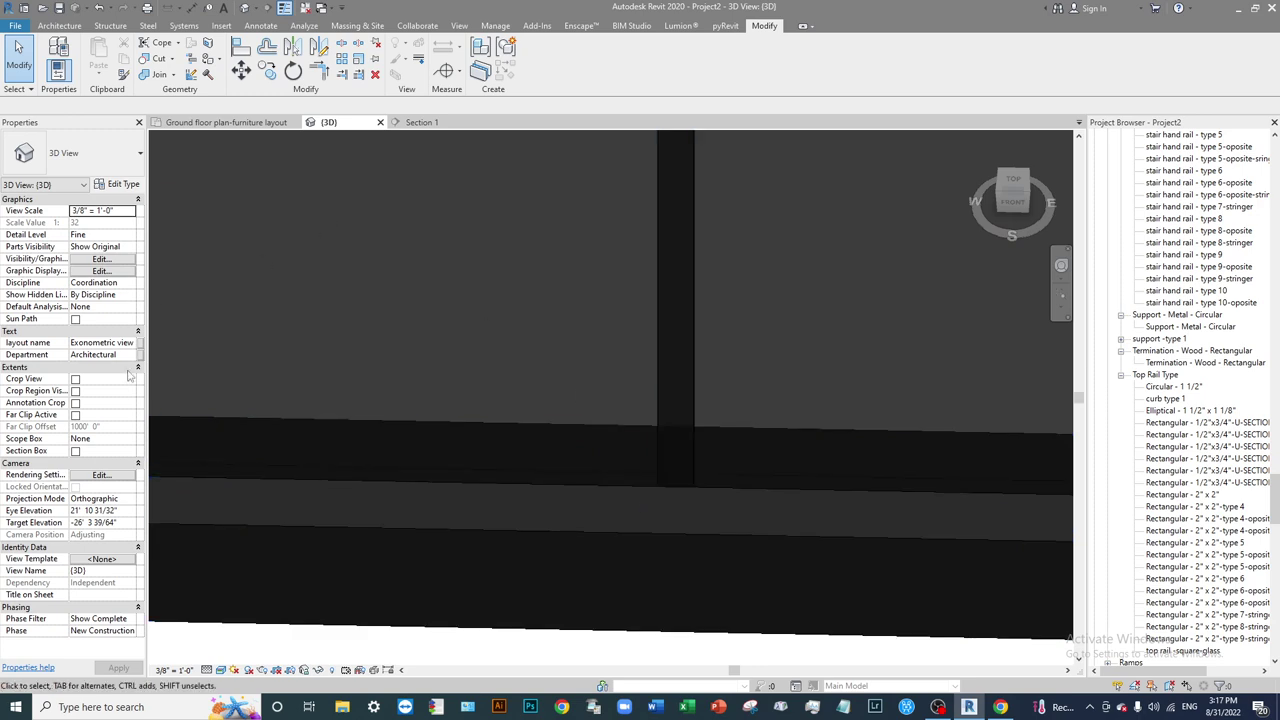
scroll(611, 506, "down", 4)
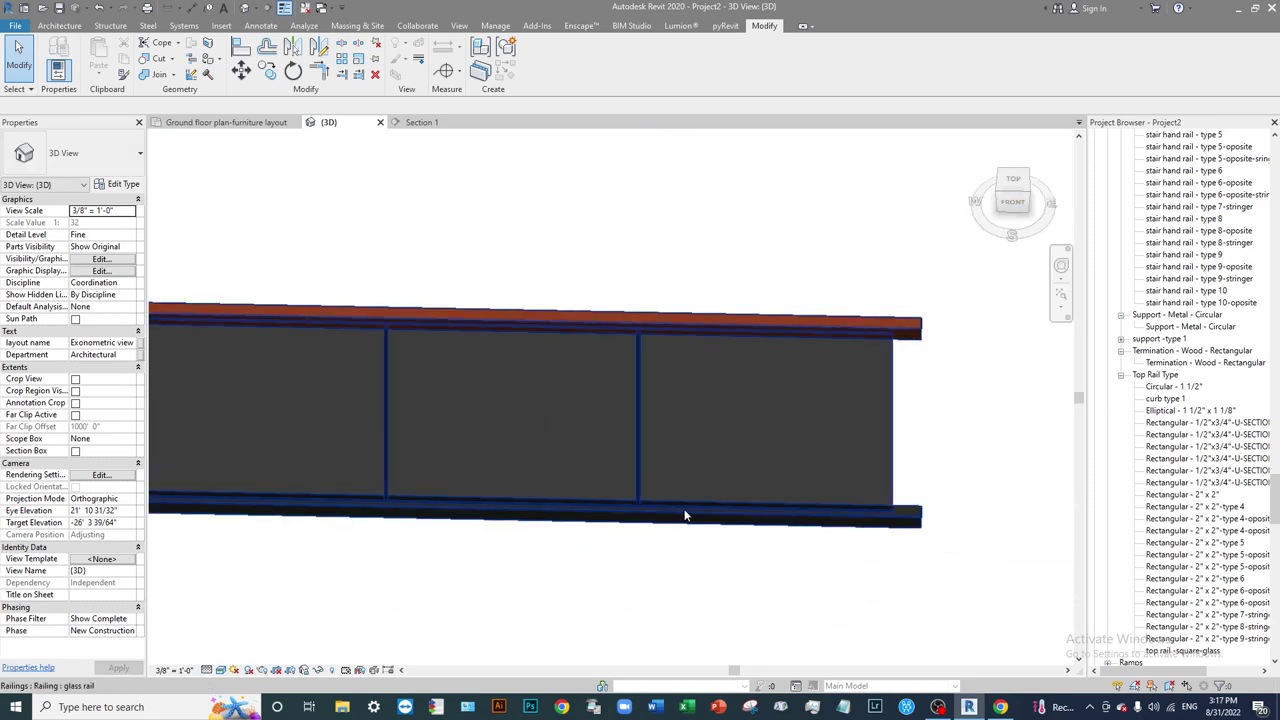
left_click(685, 516)
scroll(725, 300, "up", 3)
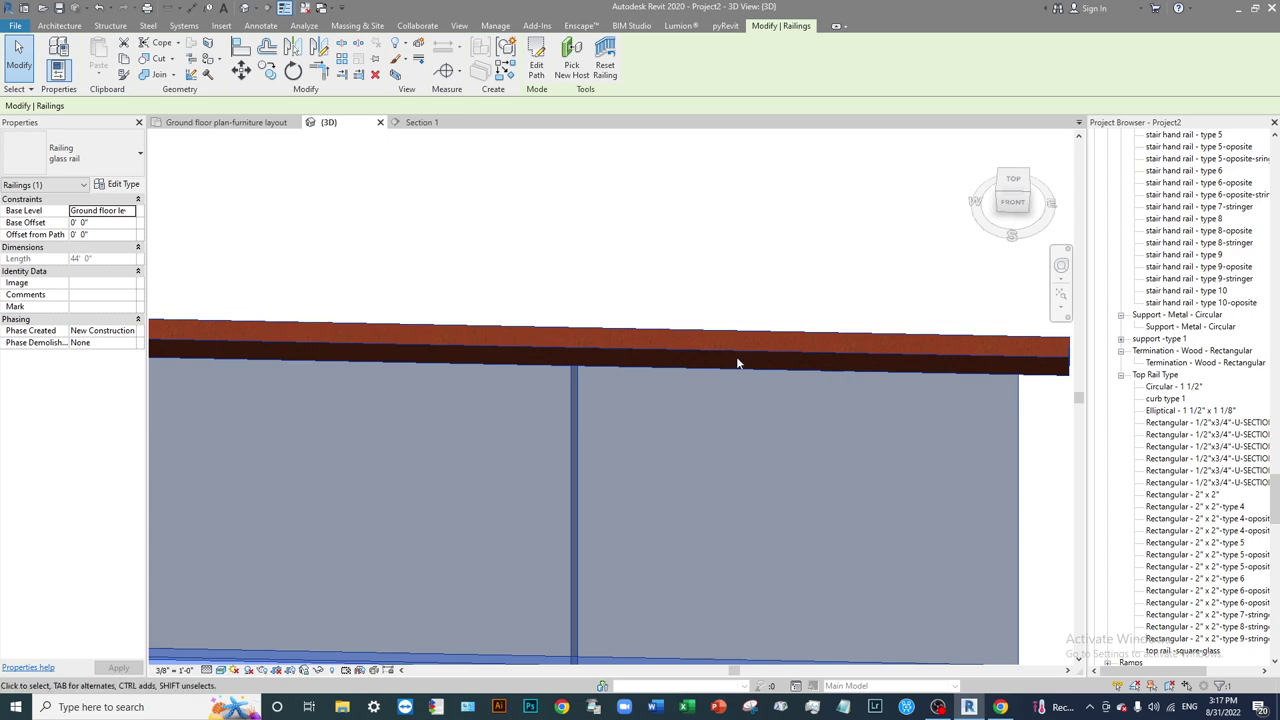
key("Escape")
left_click(704, 346)
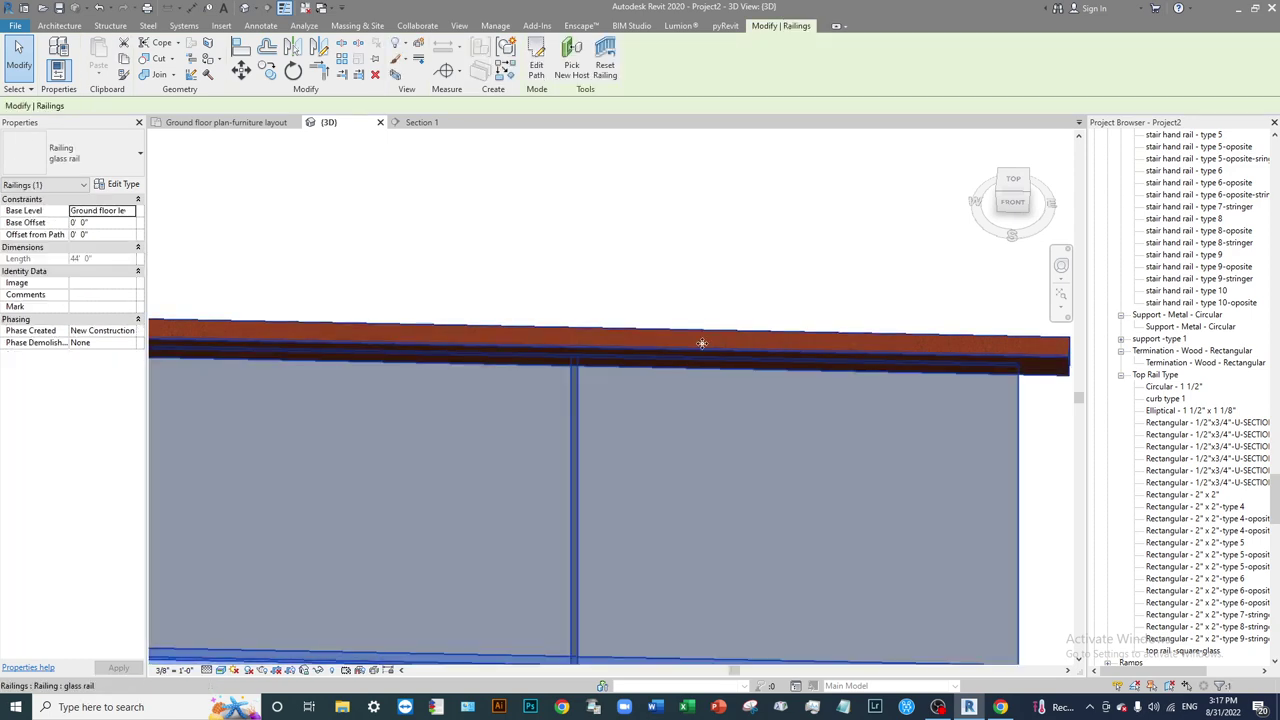
scroll(702, 343, "down", 2)
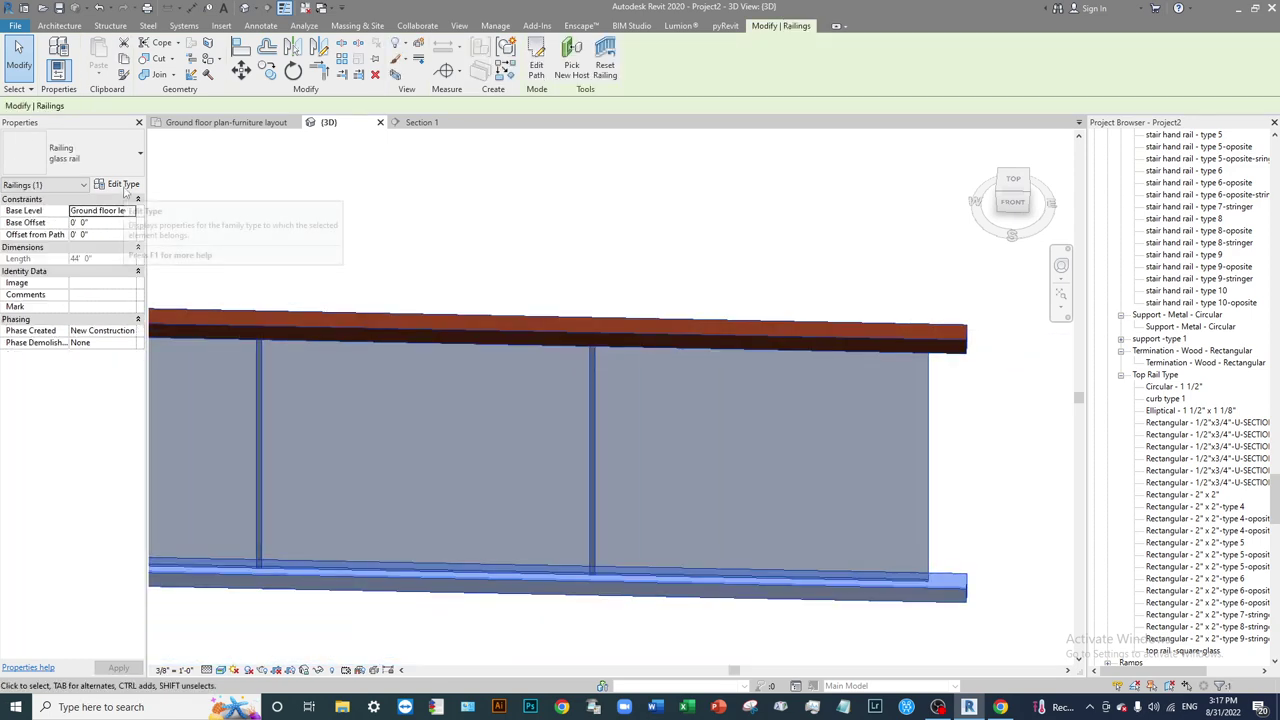
left_click(124, 185)
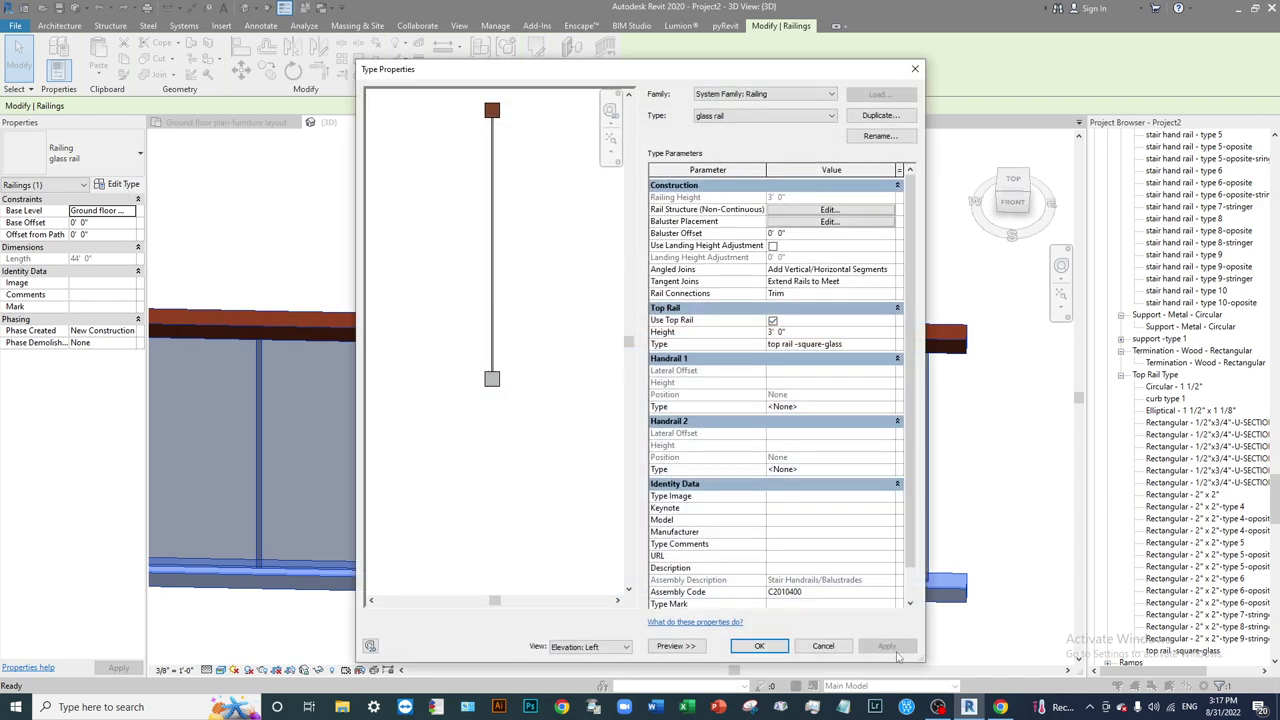
left_click(759, 646)
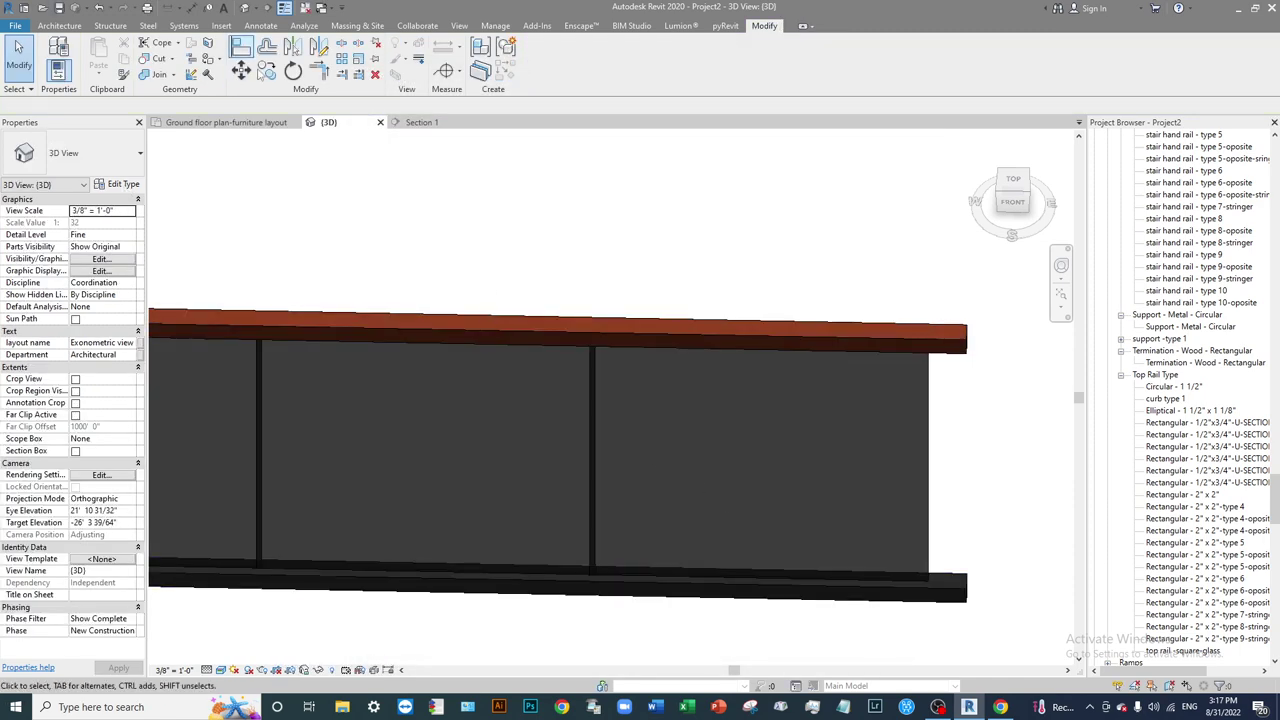
Switch to the Ground floor plan-furniture layout view.
left_click(245, 123)
scroll(535, 437, "up", 3)
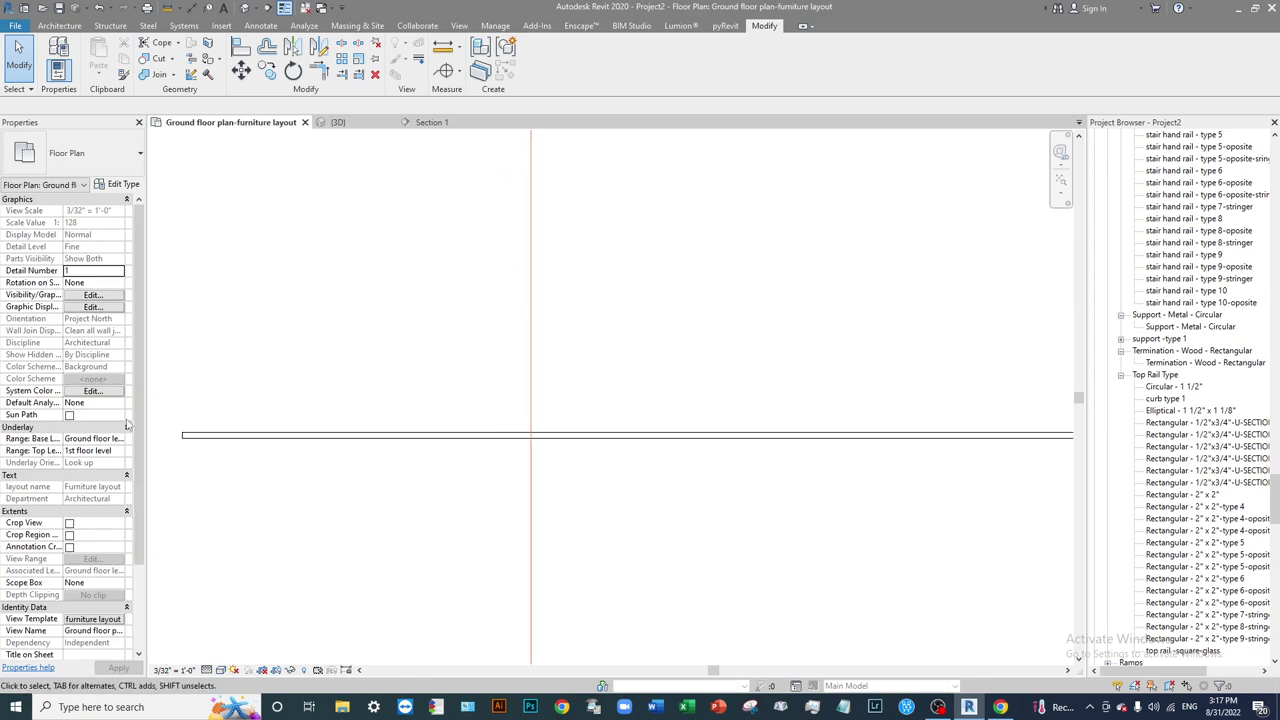
left_click(220, 670)
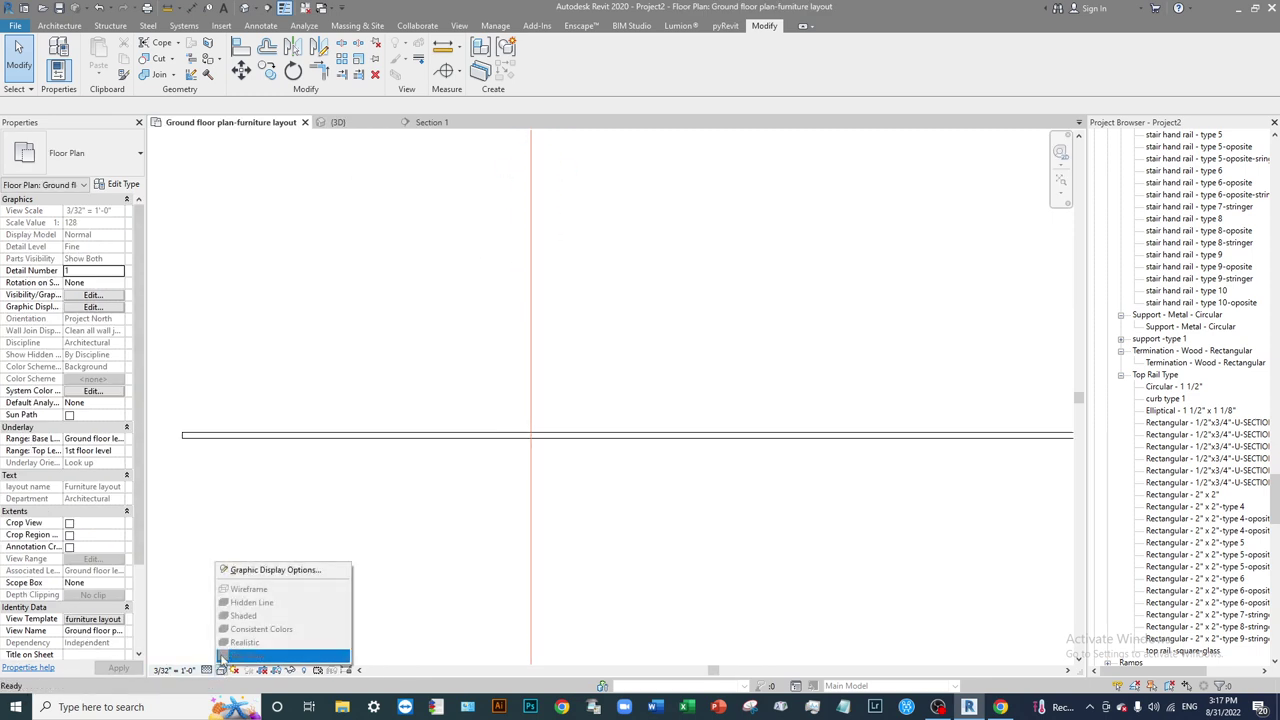
Set the plan's View Template to <None>.
left_click(97, 620)
left_click(162, 197)
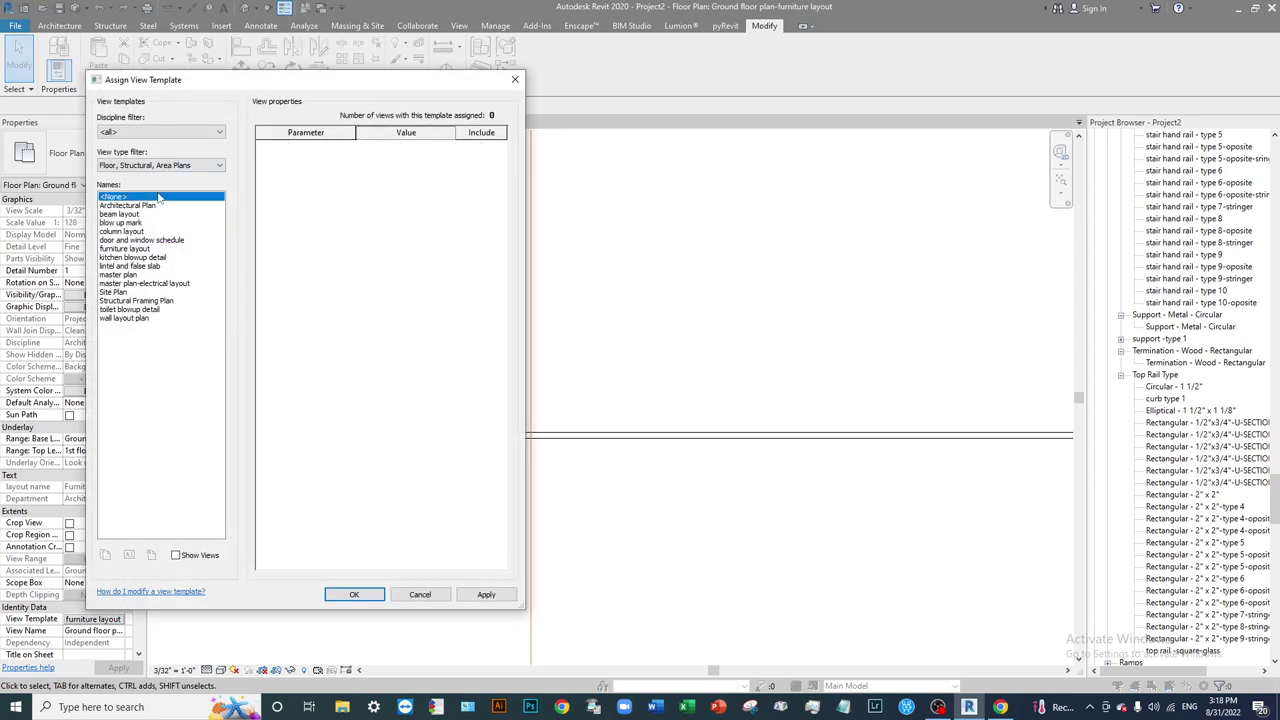
left_click(350, 594)
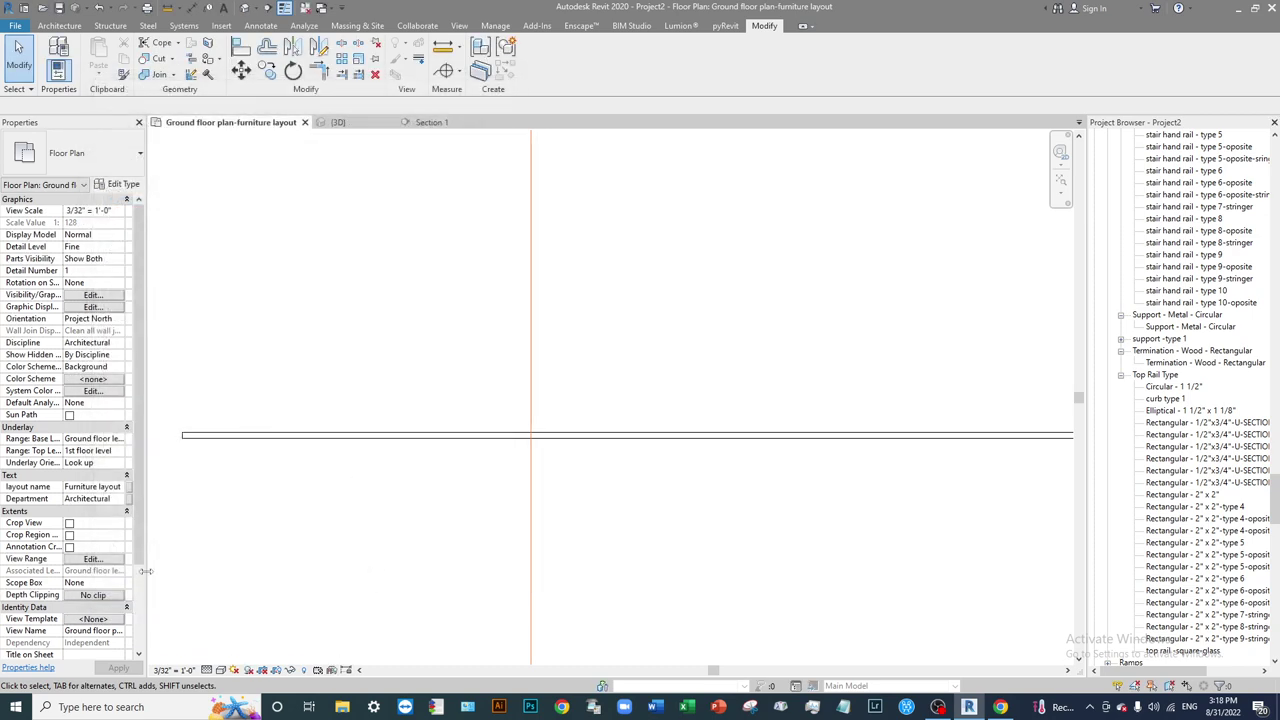
left_click(220, 669)
Show the plan in Hidden Line style and try an aligned dimension on the rail, then cancel it.
left_click(268, 603)
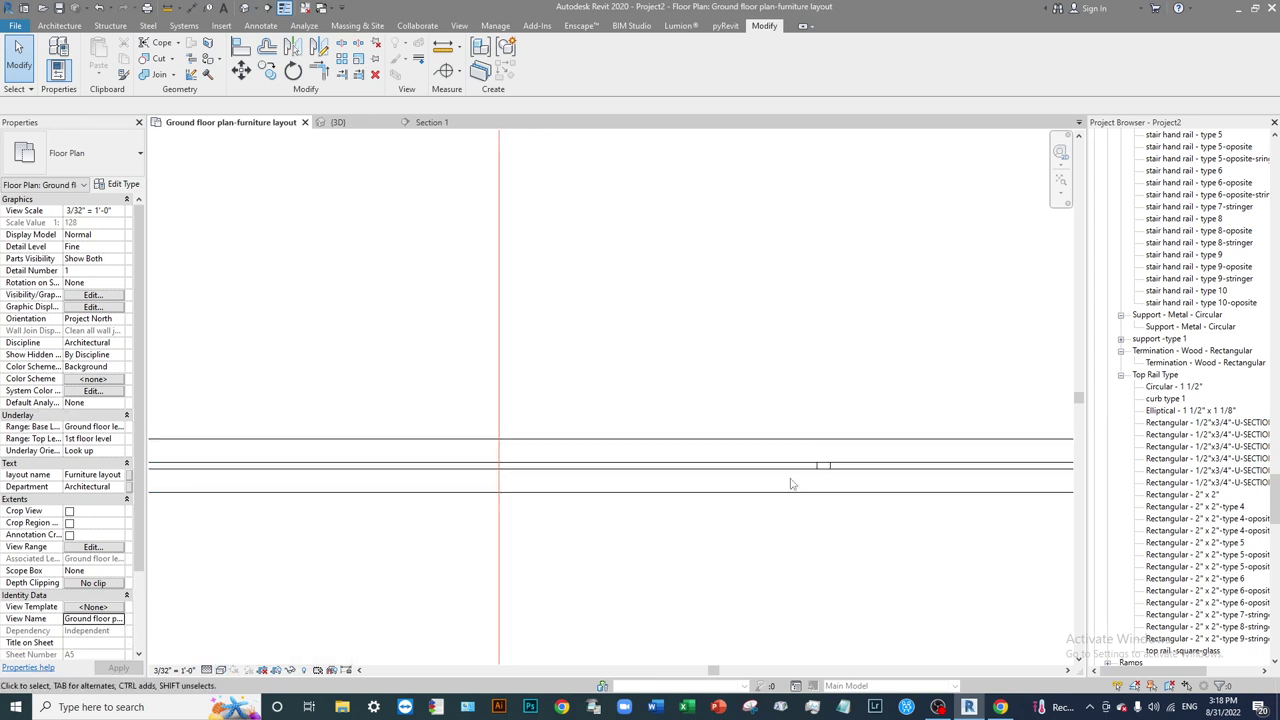
scroll(580, 455, "up", 3)
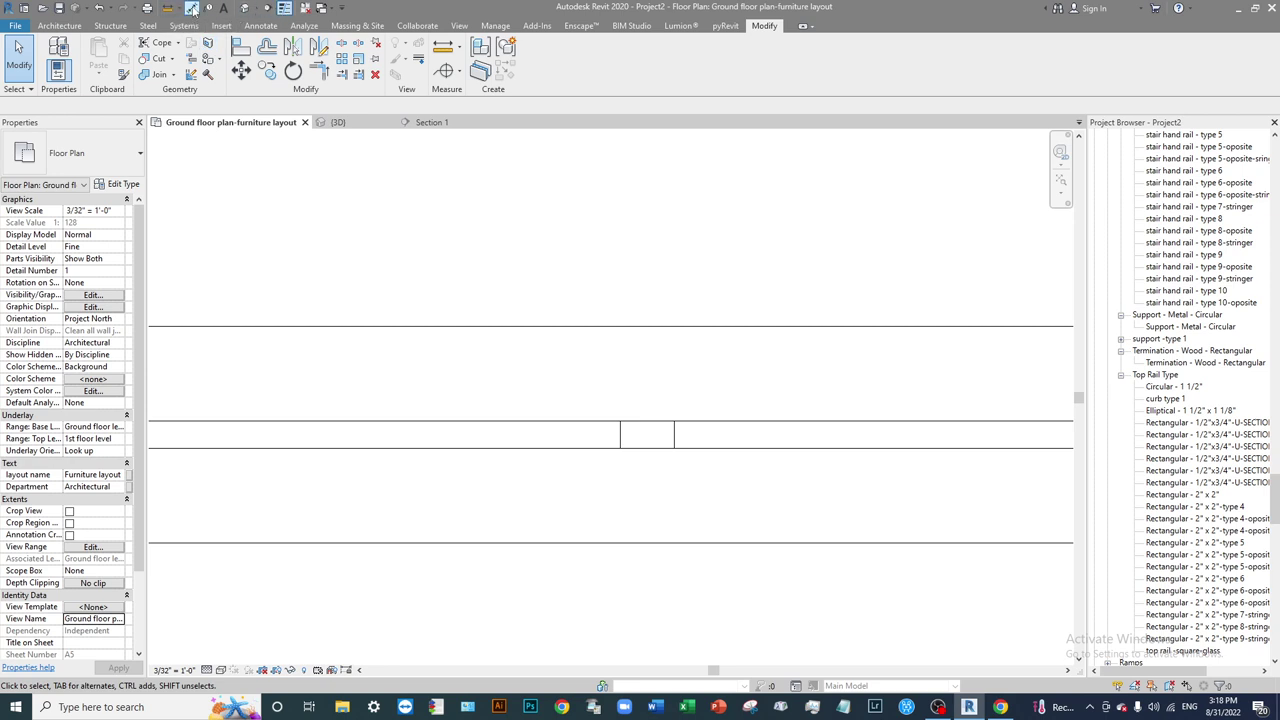
left_click(192, 8)
left_click(622, 433)
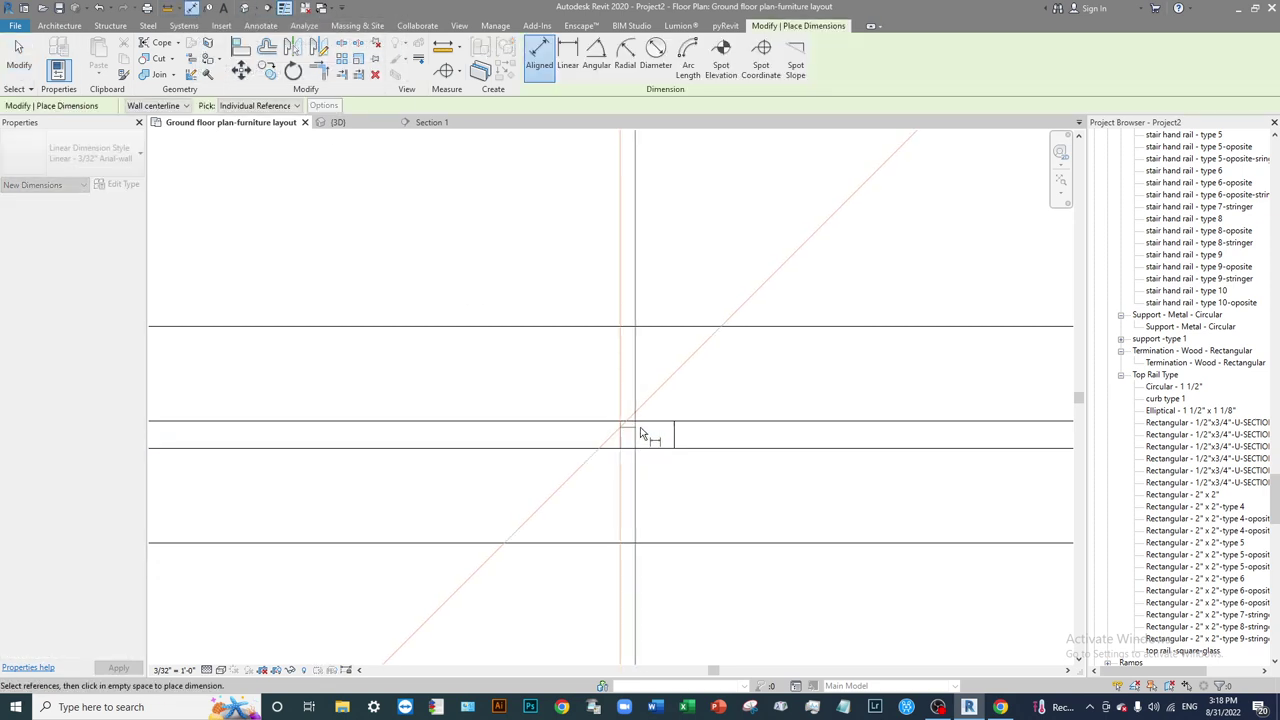
scroll(670, 445, "down", 2)
scroll(655, 478, "down", 4)
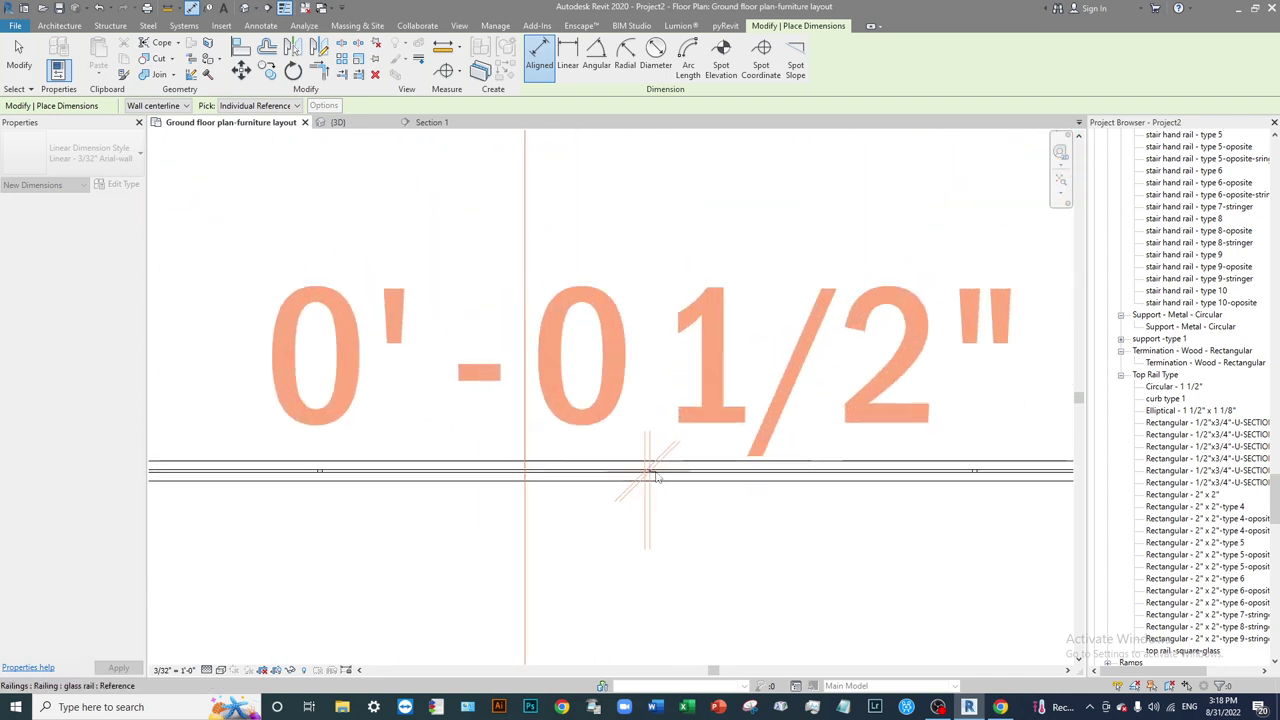
key("Escape")
key("Escape")
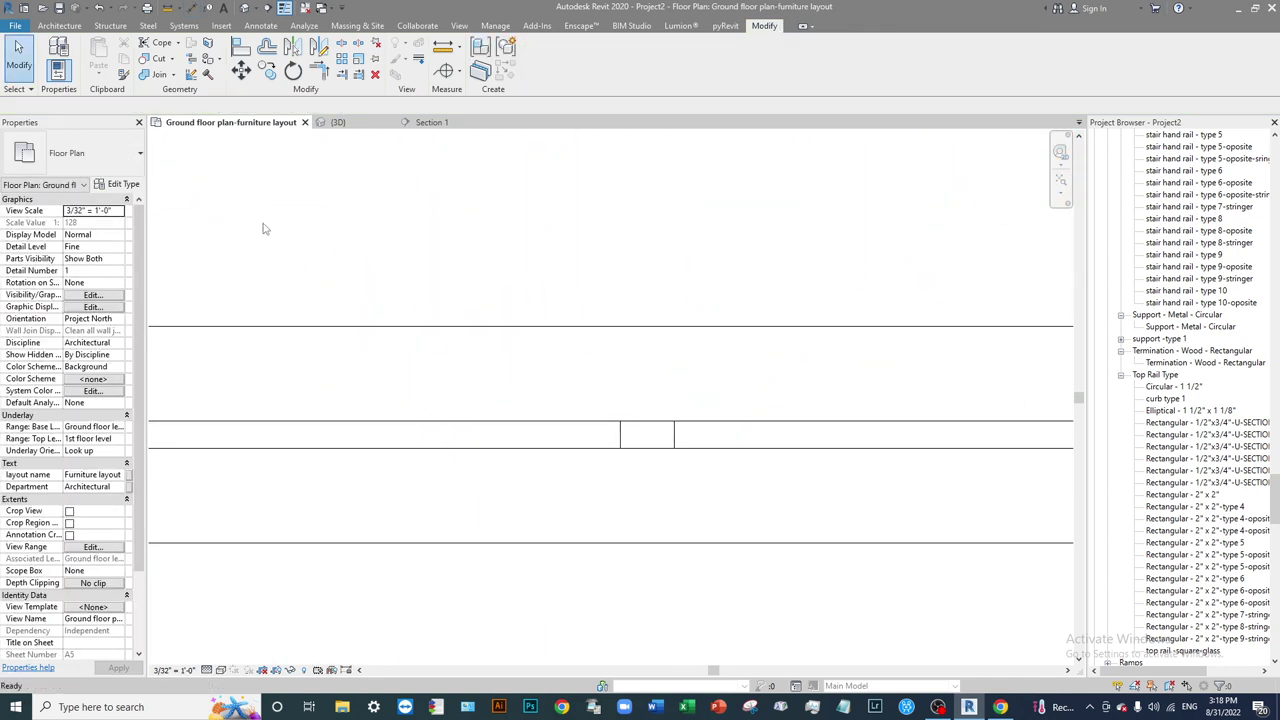
Measure between two references across the railing joint gap, roughly half an inch.
left_click(443, 46)
left_click(621, 421)
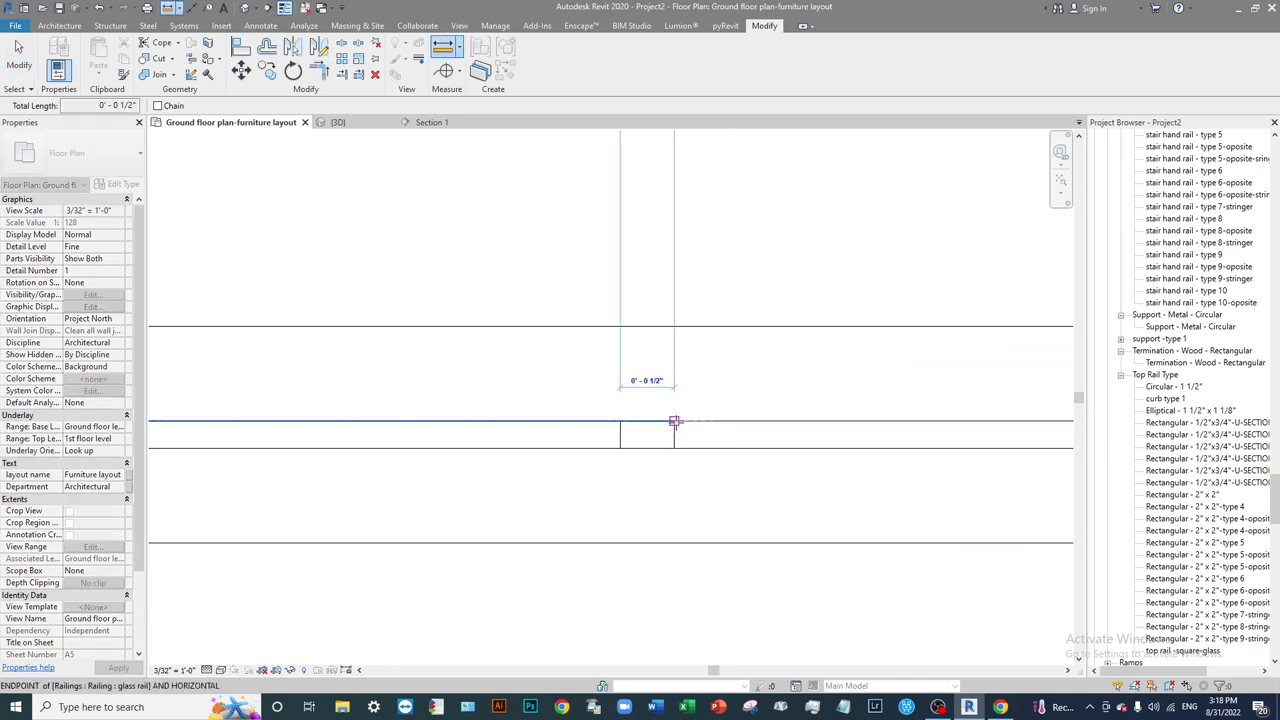
left_click(675, 411)
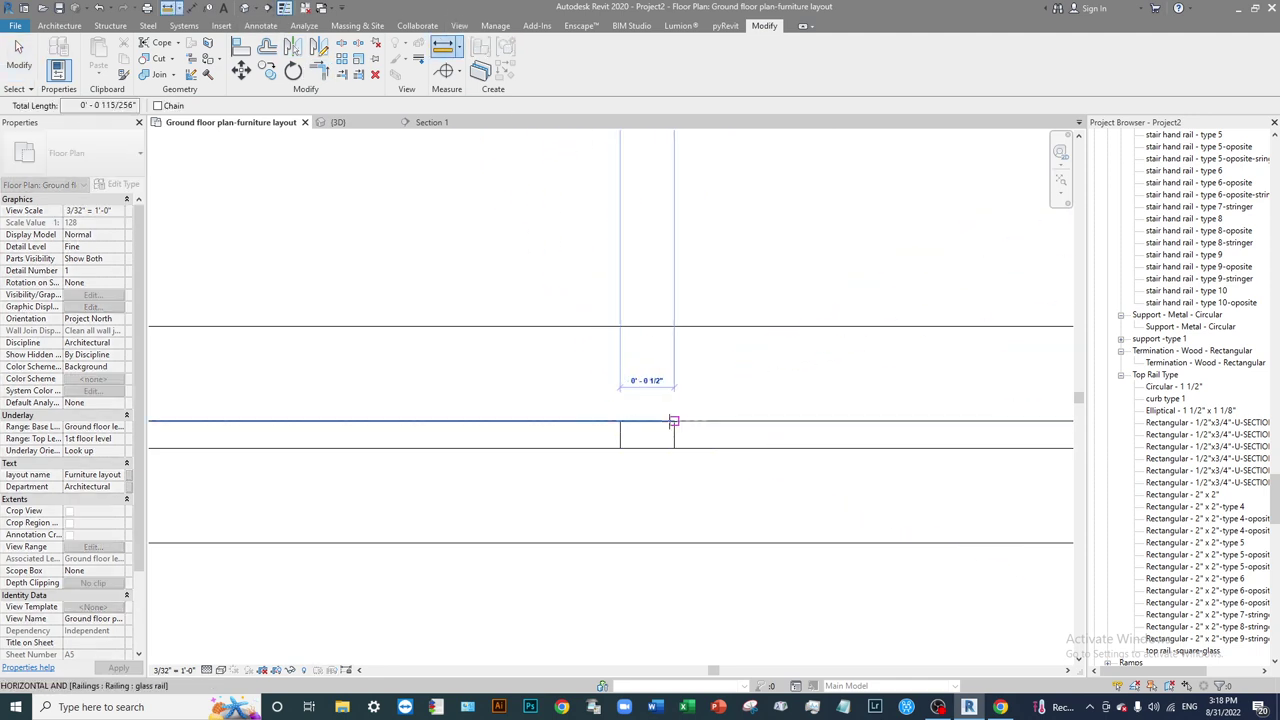
key("Escape")
scroll(617, 421, "down", 3)
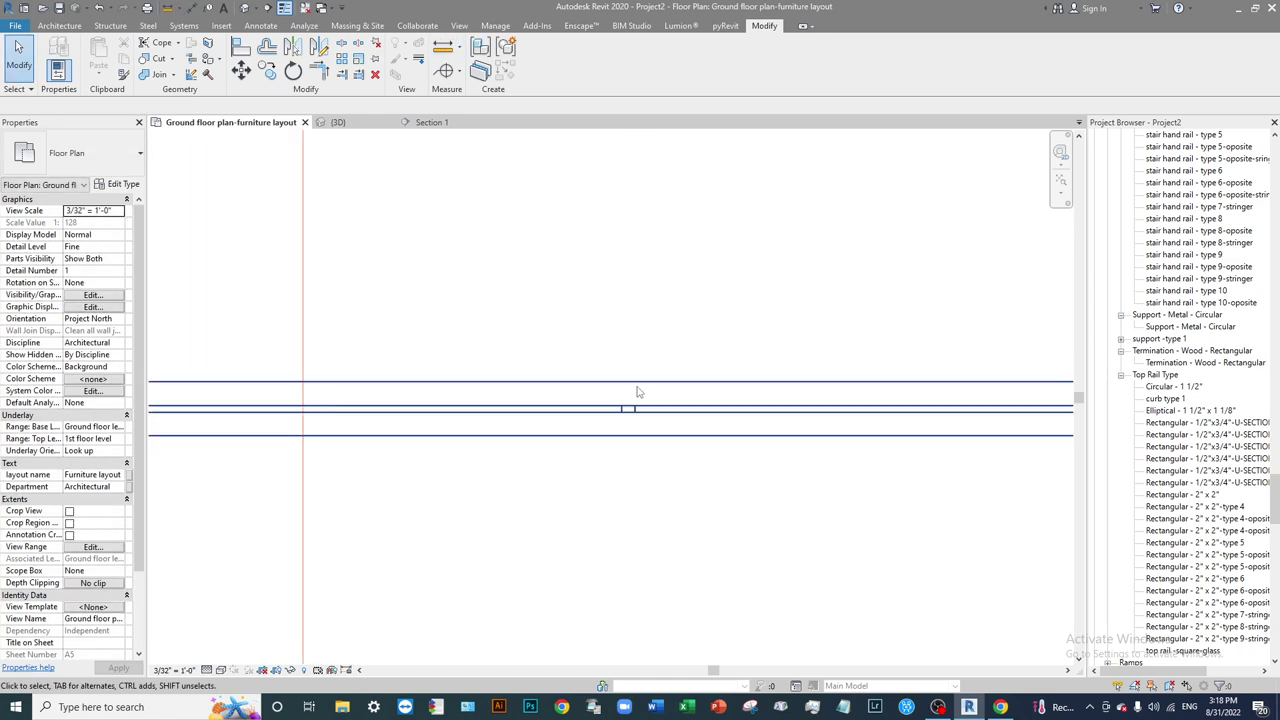
Select the glass railing in plan and open its Type Properties.
left_click(617, 383)
middle_click_drag(674, 383, 659, 371)
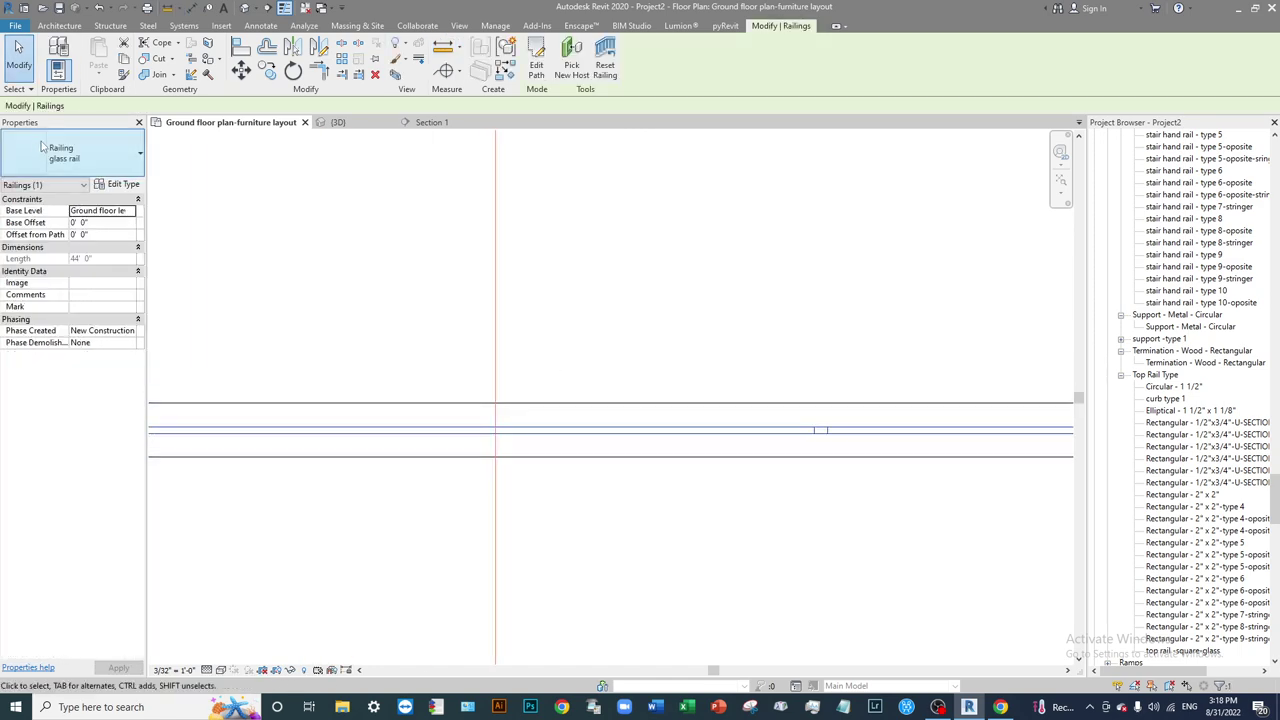
left_click(123, 185)
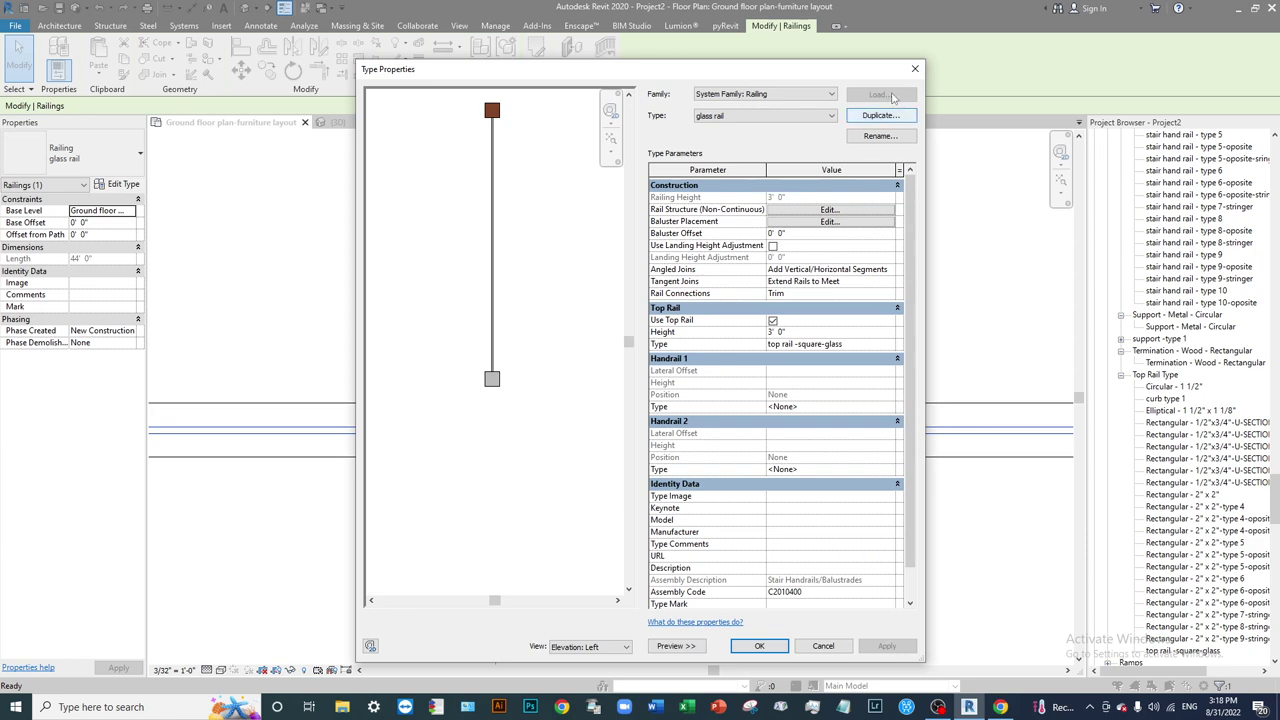
left_click_drag(881, 72, 521, 77)
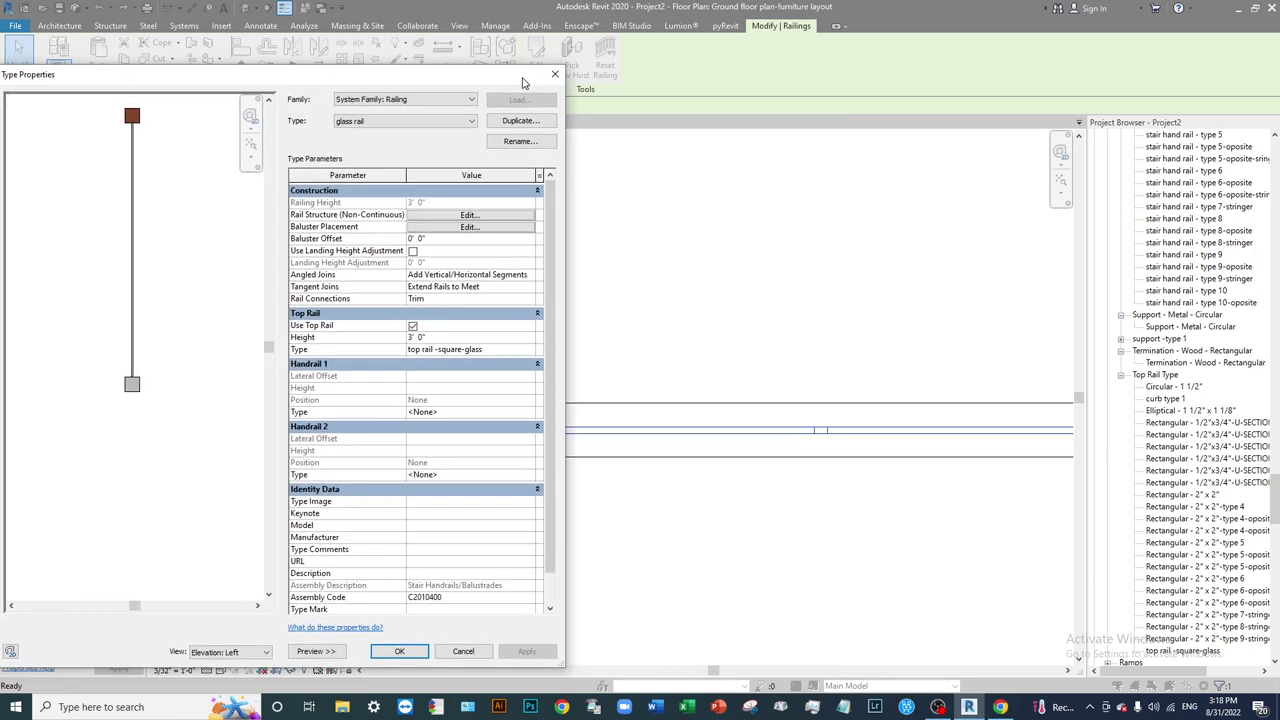
Set the glass panel and pattern end Dist. from previous to 1' 4" and apply.
left_click(488, 228)
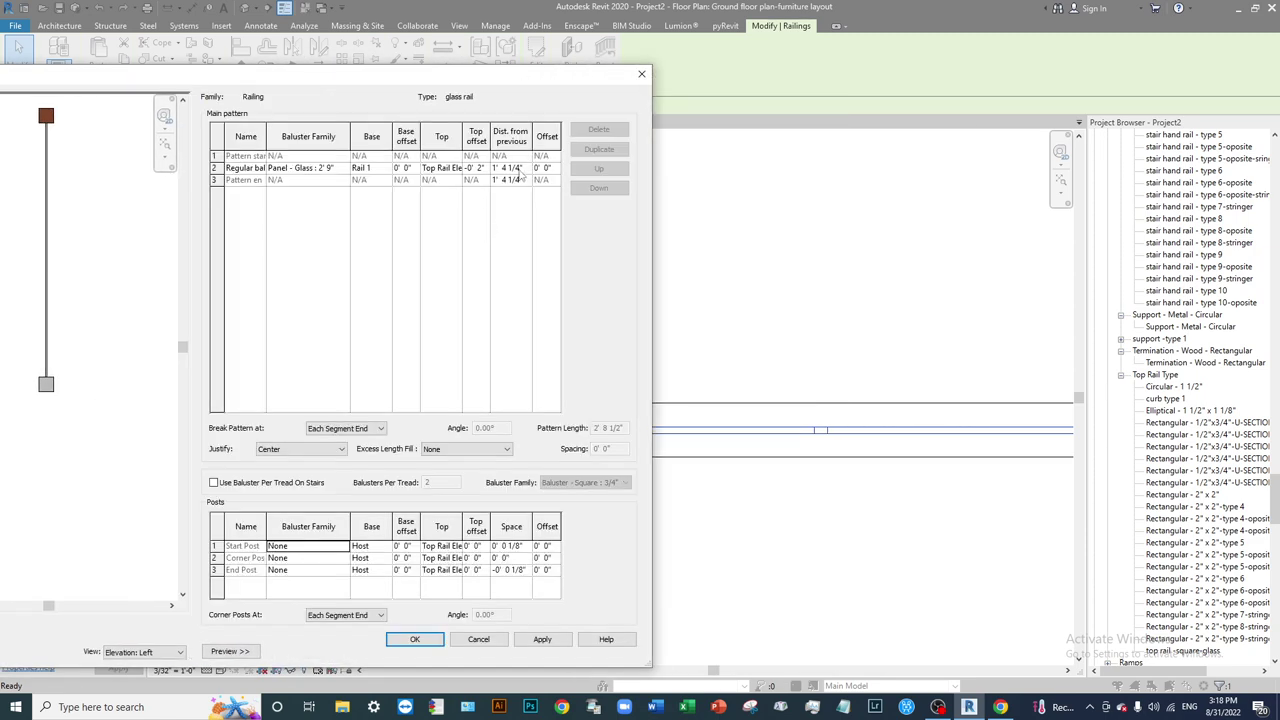
left_click(519, 168)
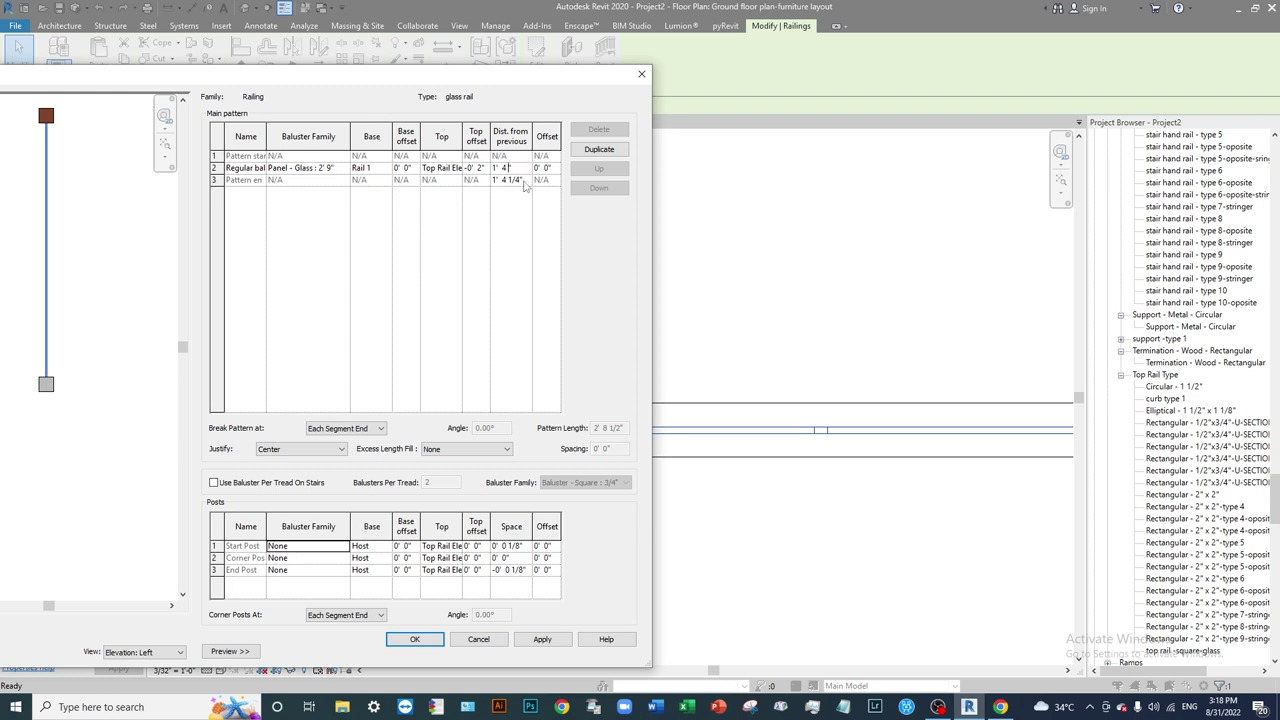
left_click(519, 180)
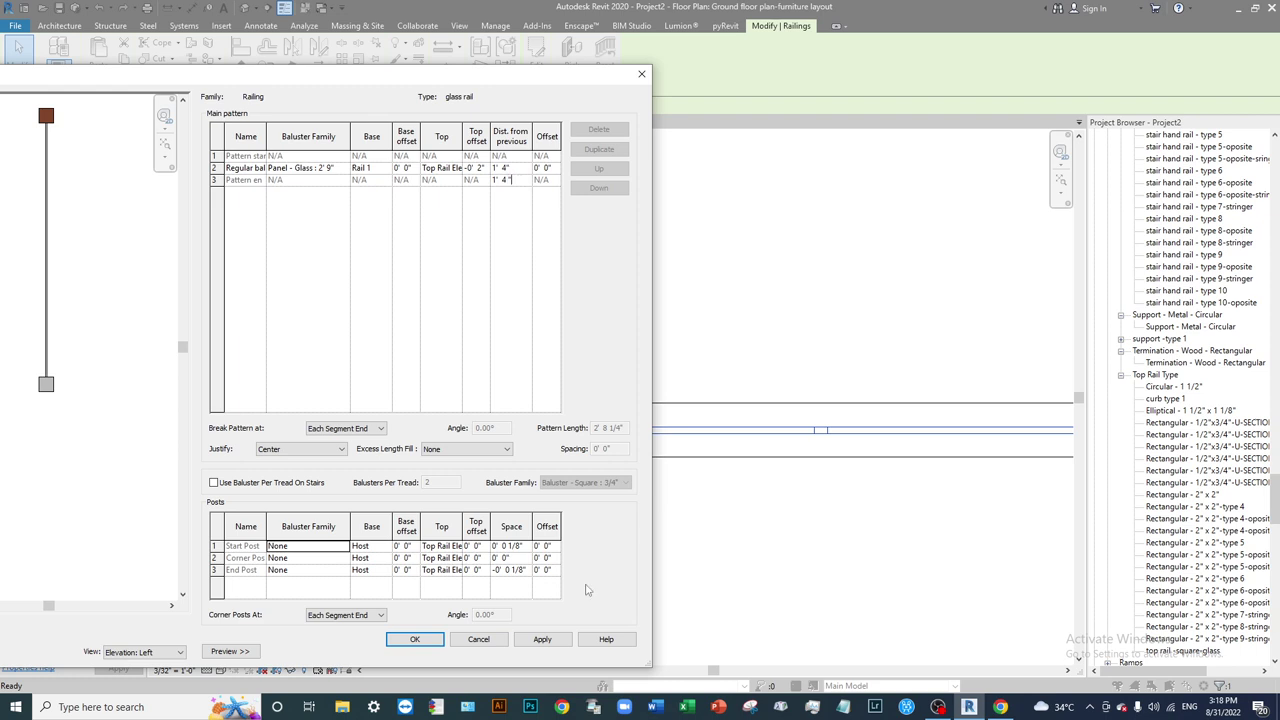
left_click(560, 645)
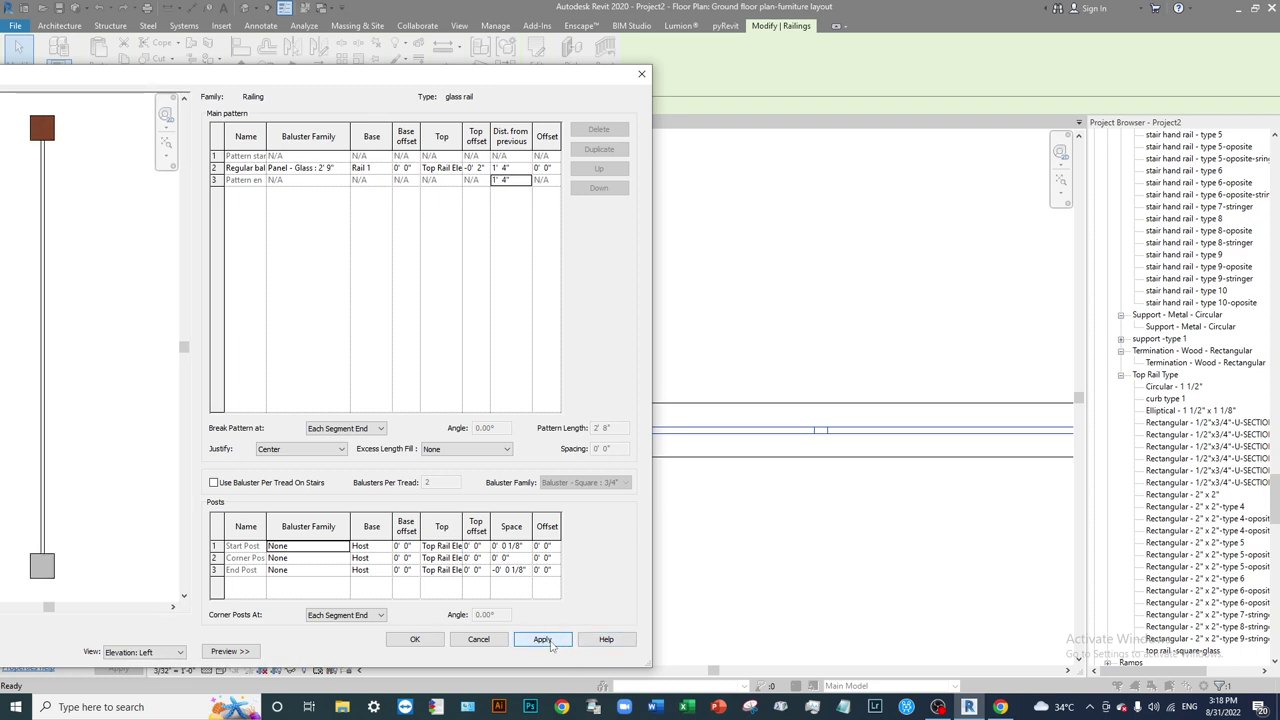
left_click(414, 639)
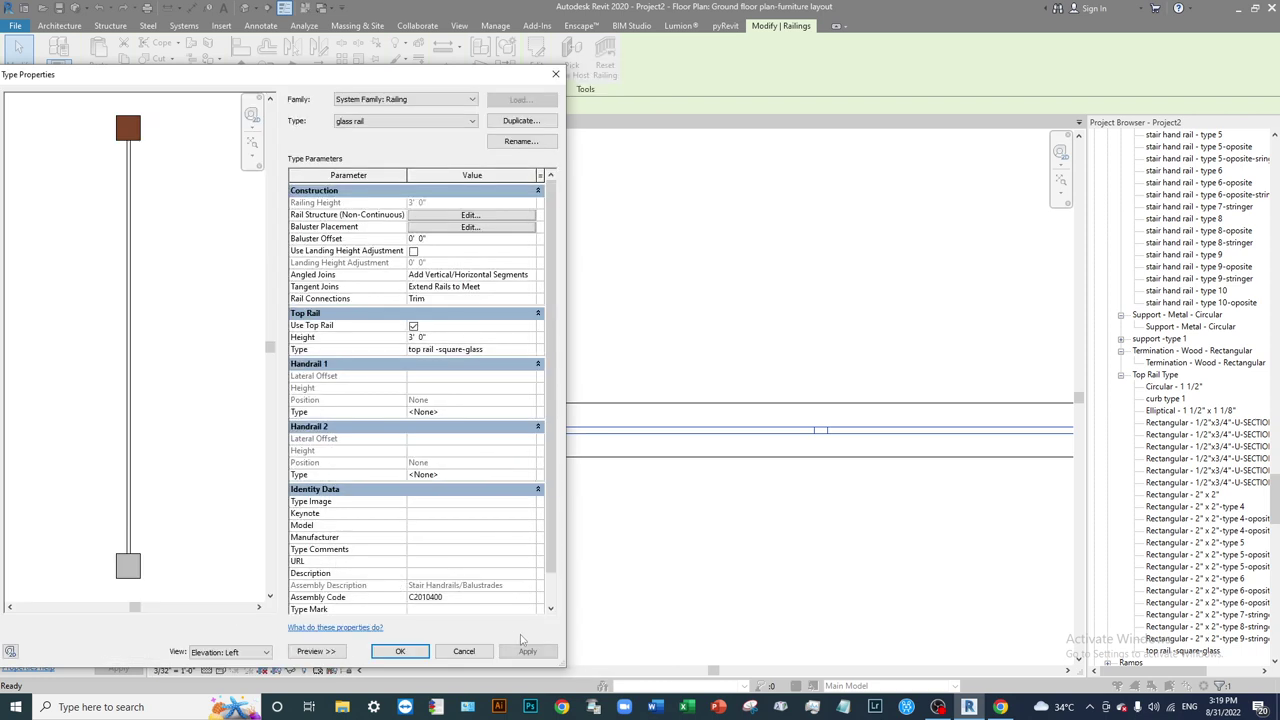
left_click(530, 651)
Change the glass panel and pattern end baluster spacing to 1' 4 3/4".
left_click(468, 228)
left_click(505, 168)
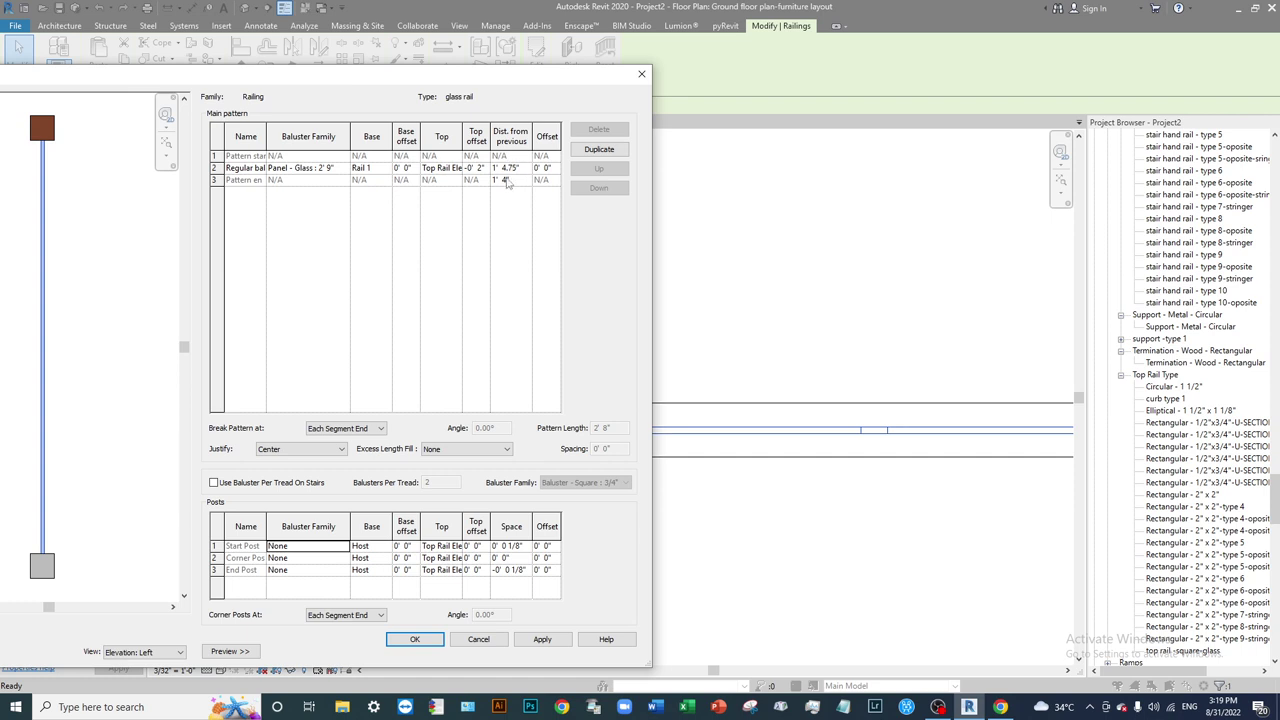
left_click(505, 180)
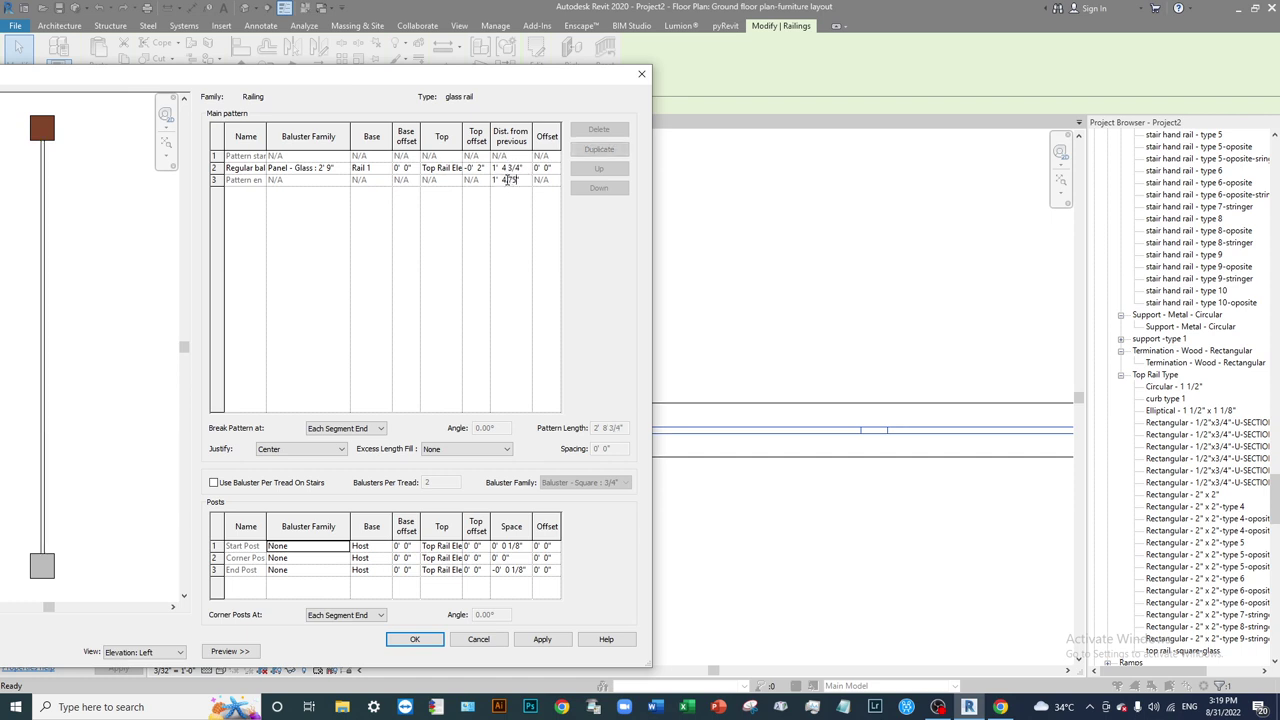
type("1' 4.75")
left_click(528, 167)
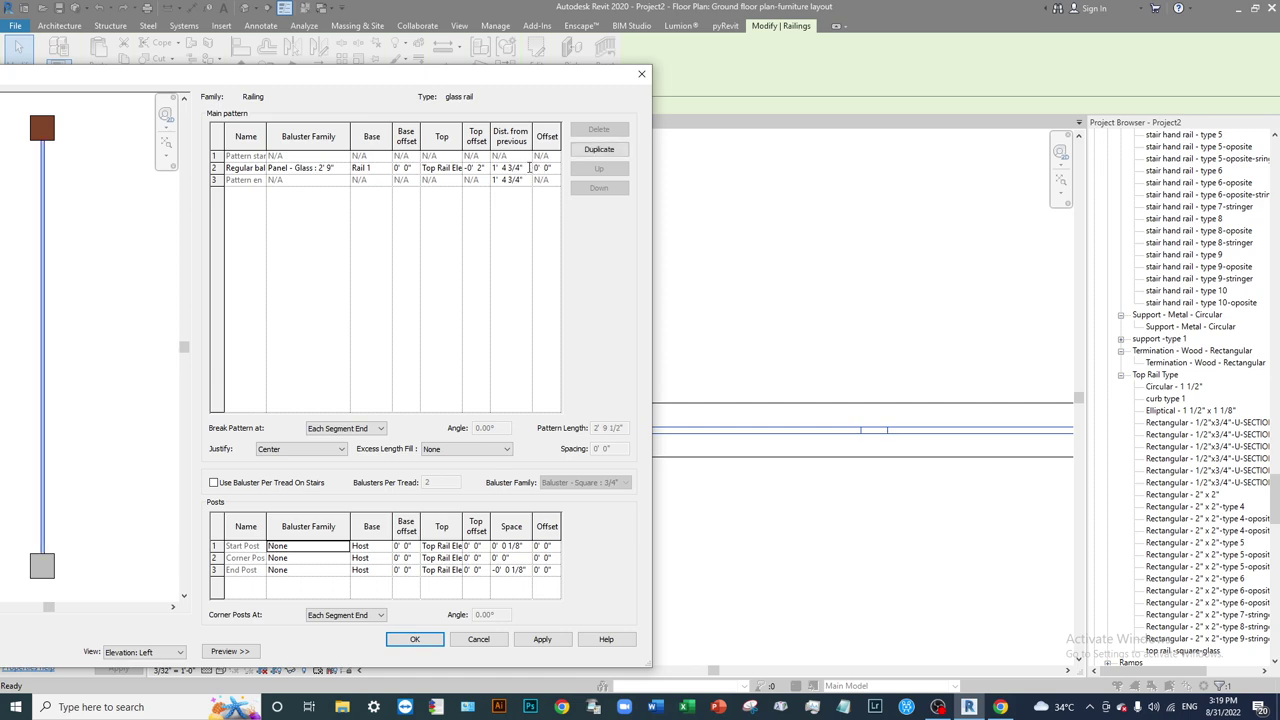
left_click(412, 640)
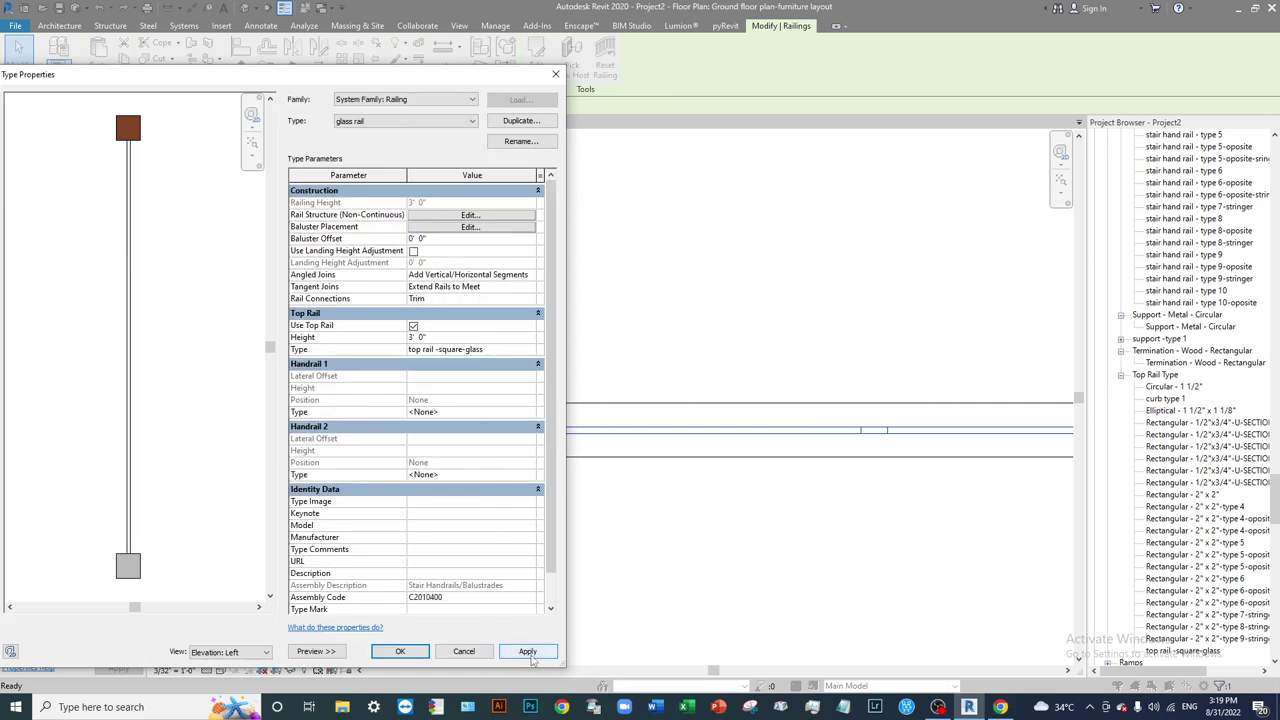
left_click(400, 651)
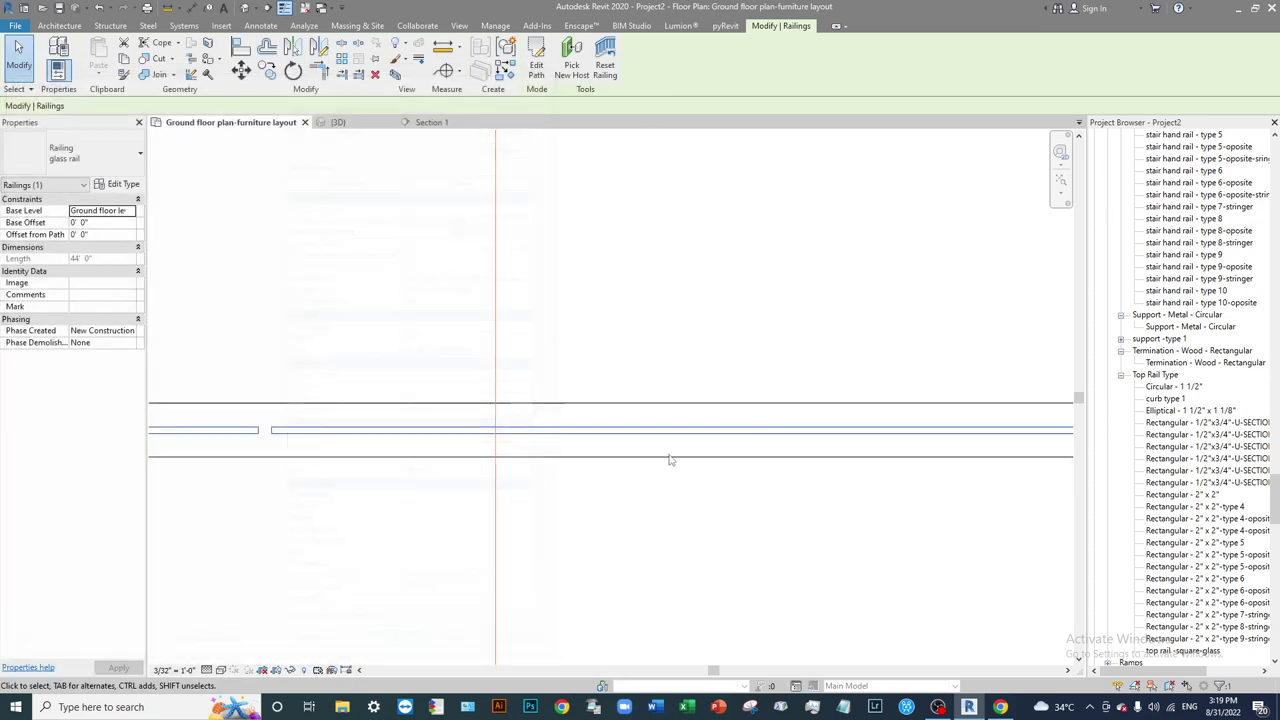
scroll(397, 466, "up", 4)
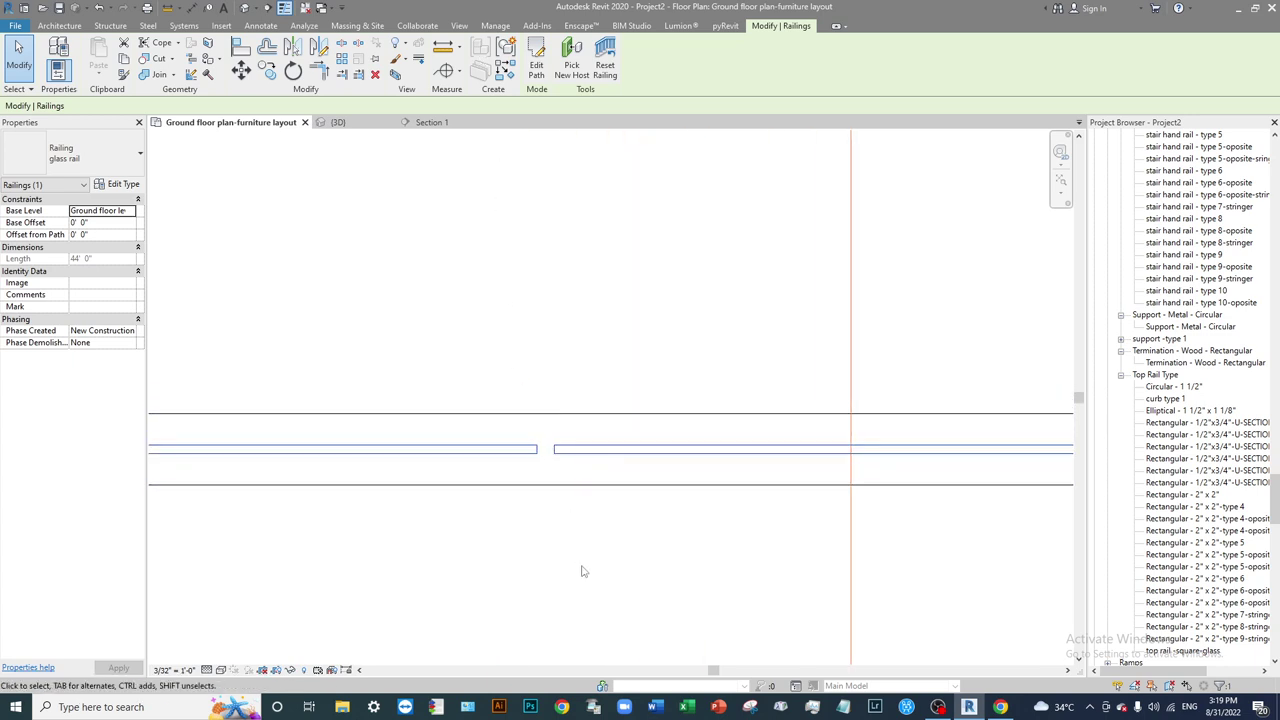
scroll(472, 448, "up", 2)
left_click(443, 48)
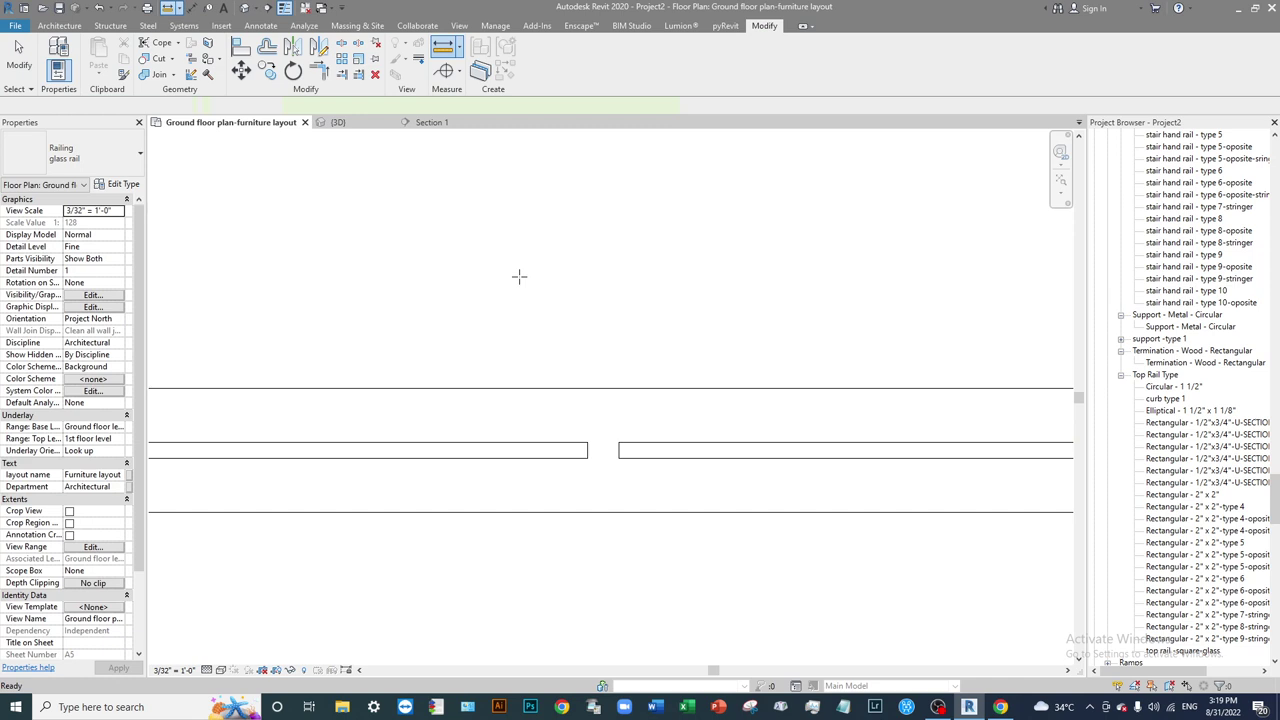
left_click(587, 442)
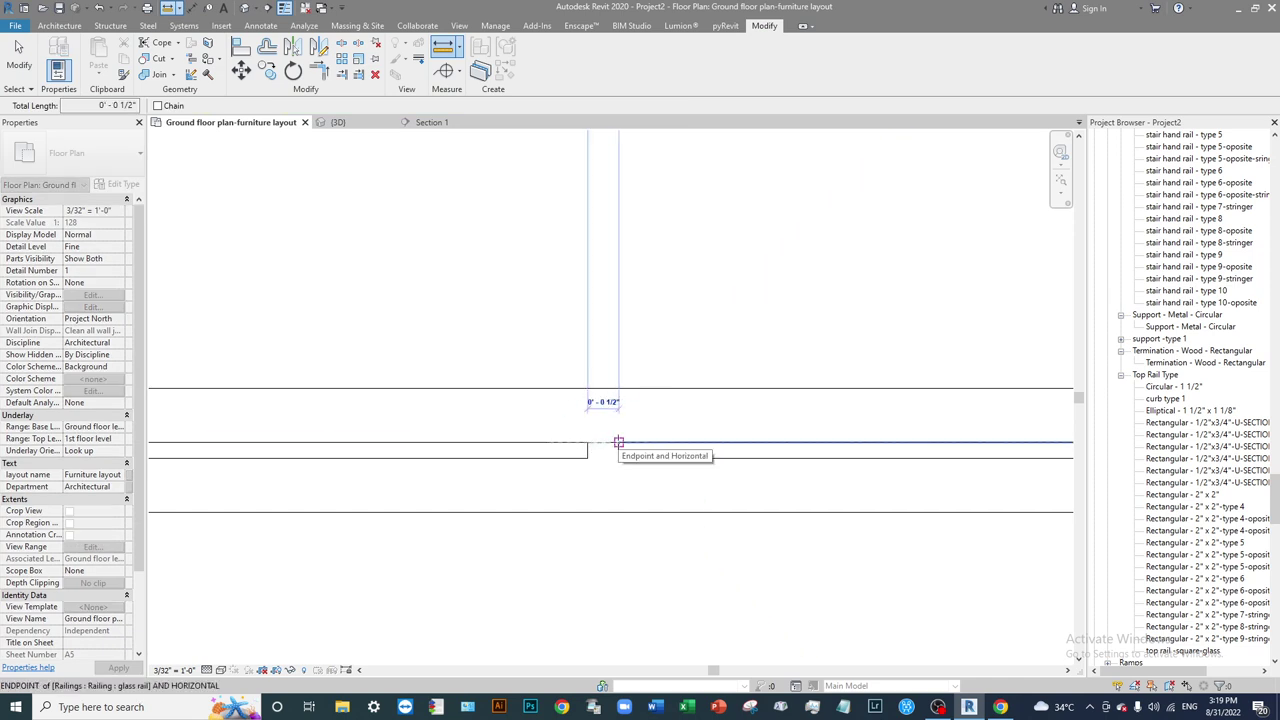
key("Escape")
key("Escape")
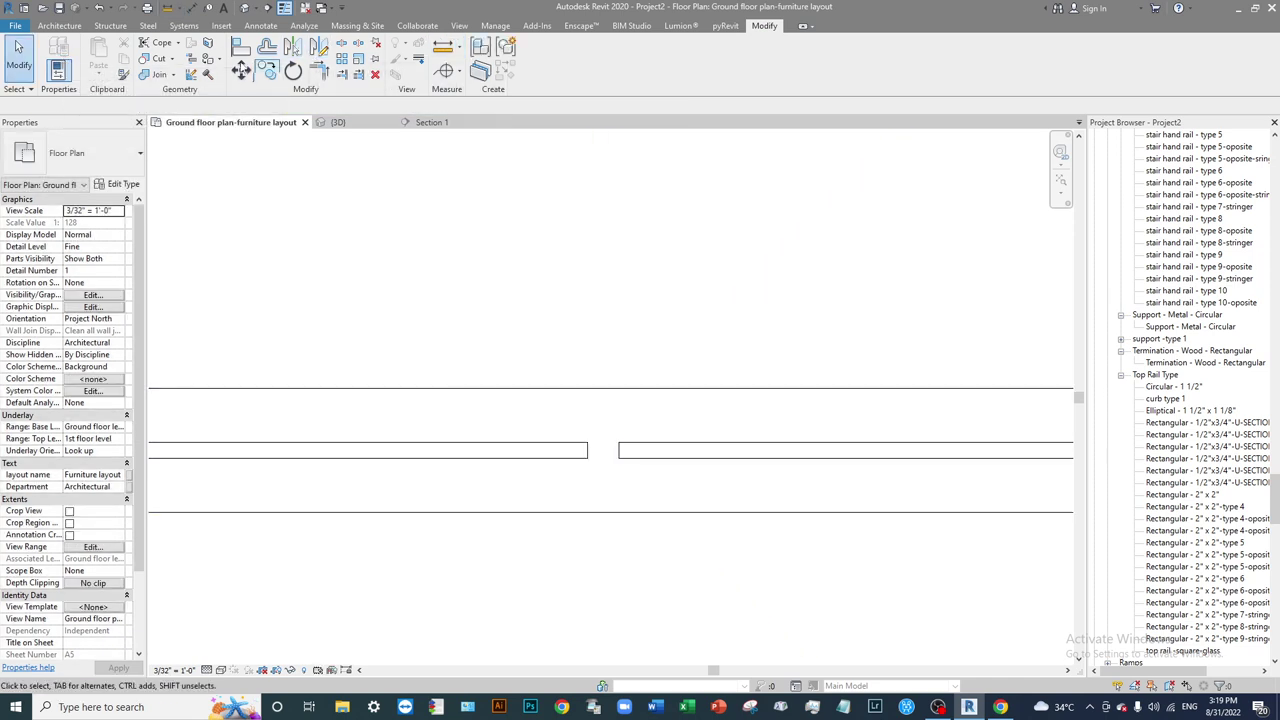
left_click(548, 389)
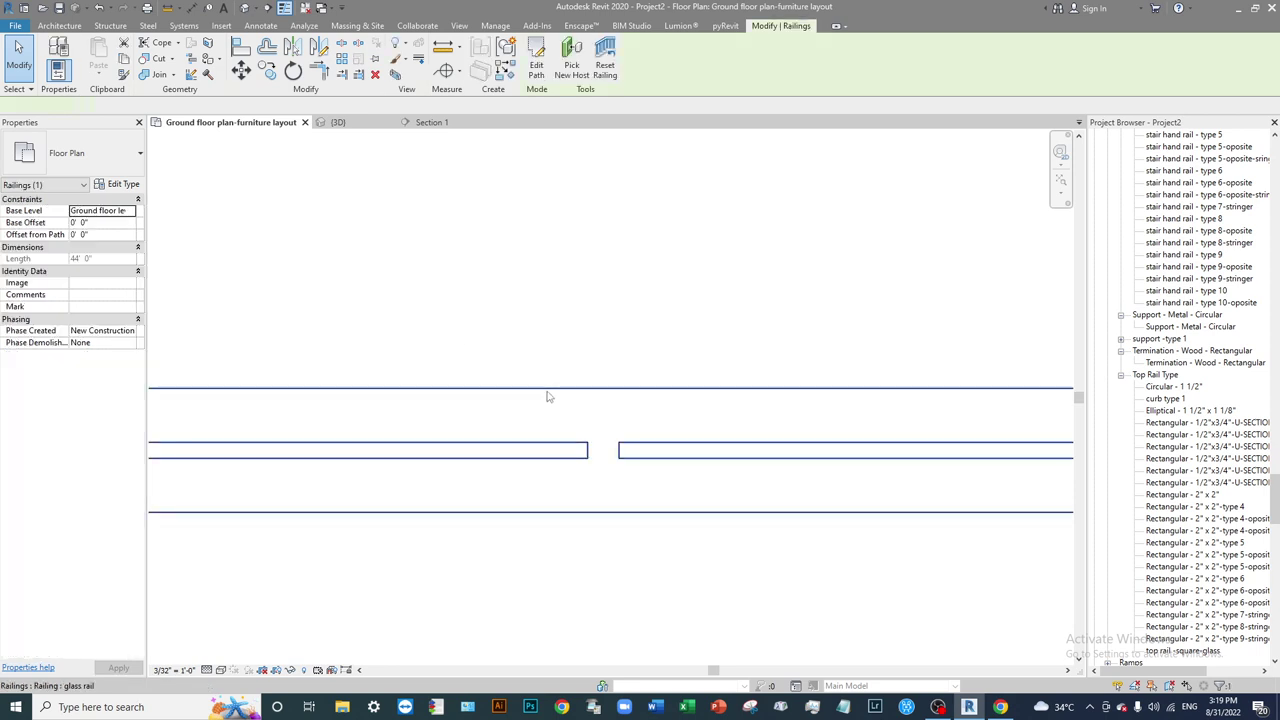
scroll(666, 386, "up", 3)
scroll(674, 460, "down", 3)
scroll(674, 460, "up", 2)
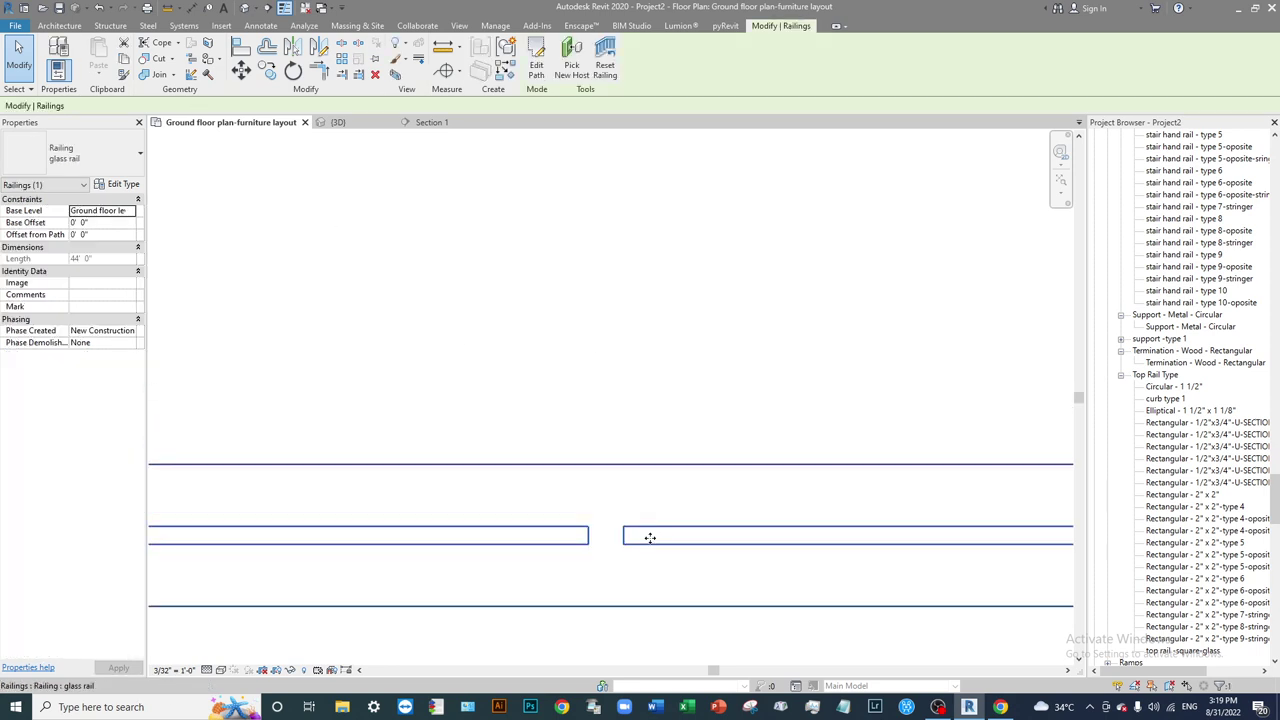
middle_click_drag(651, 537, 794, 400)
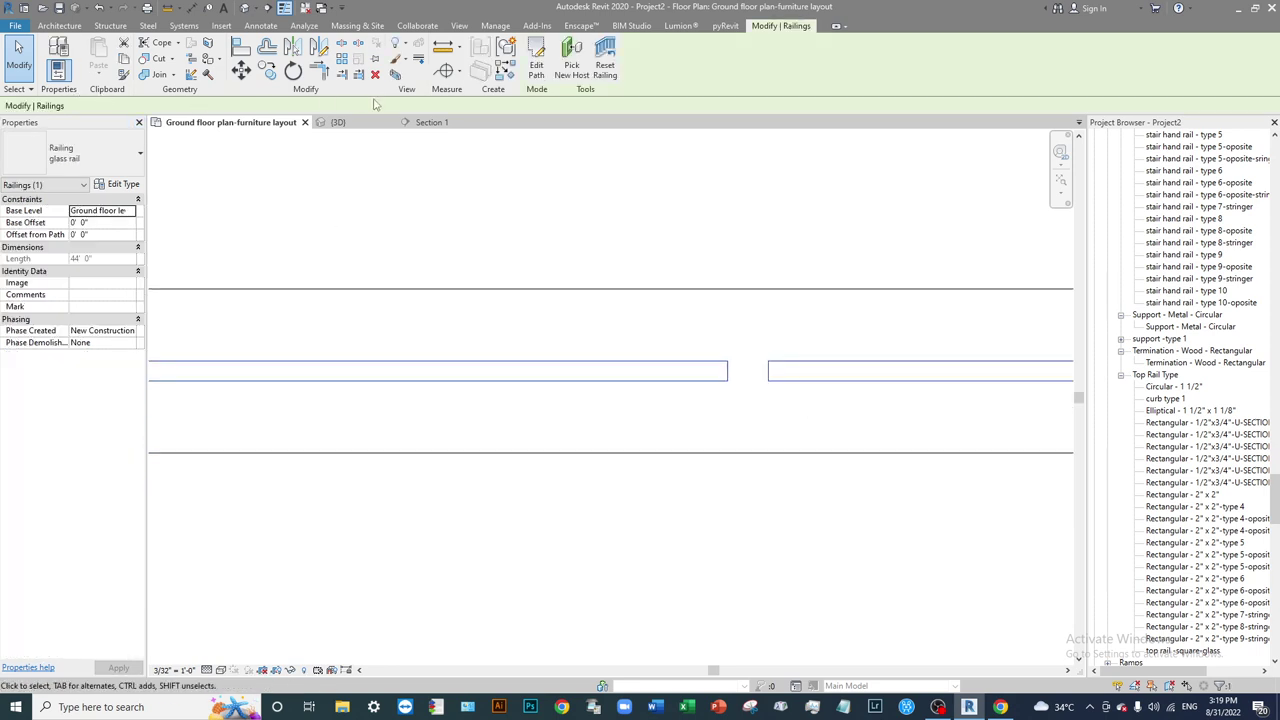
In Baluster Placement, enter 1' 4 1/2" as Dist. from previous for glass panel and pattern end.
left_click(119, 186)
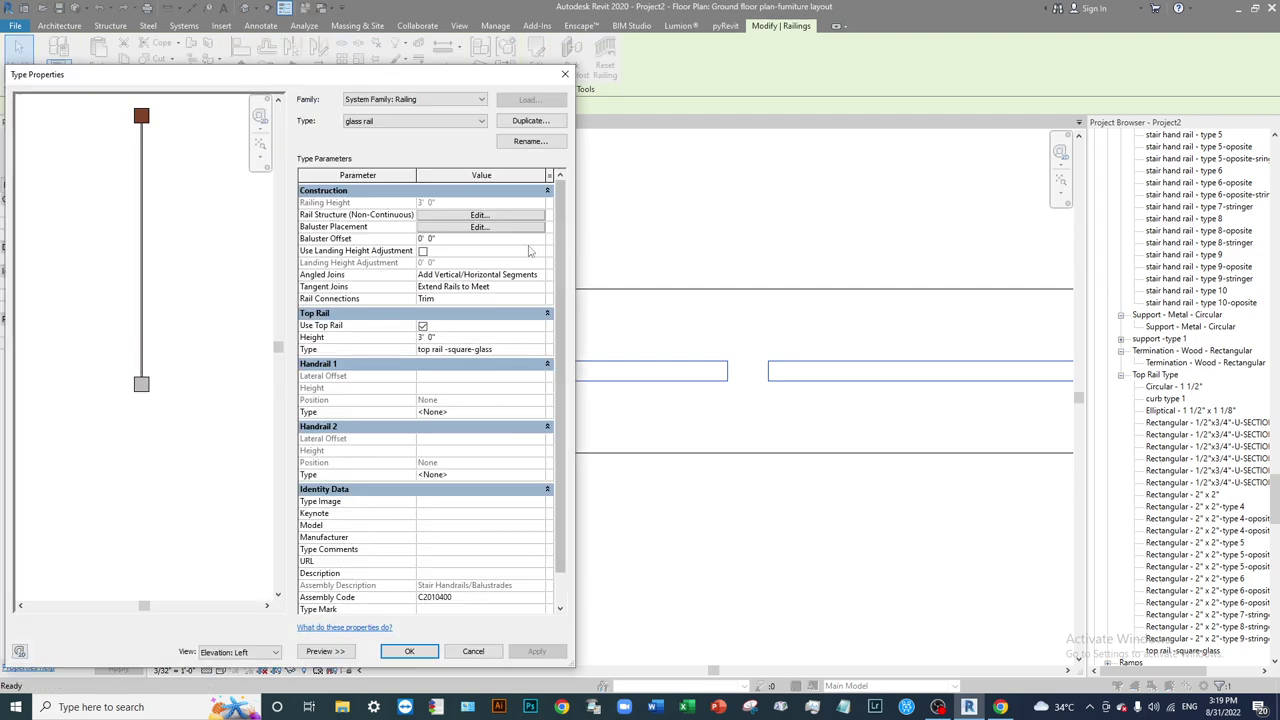
left_click(480, 228)
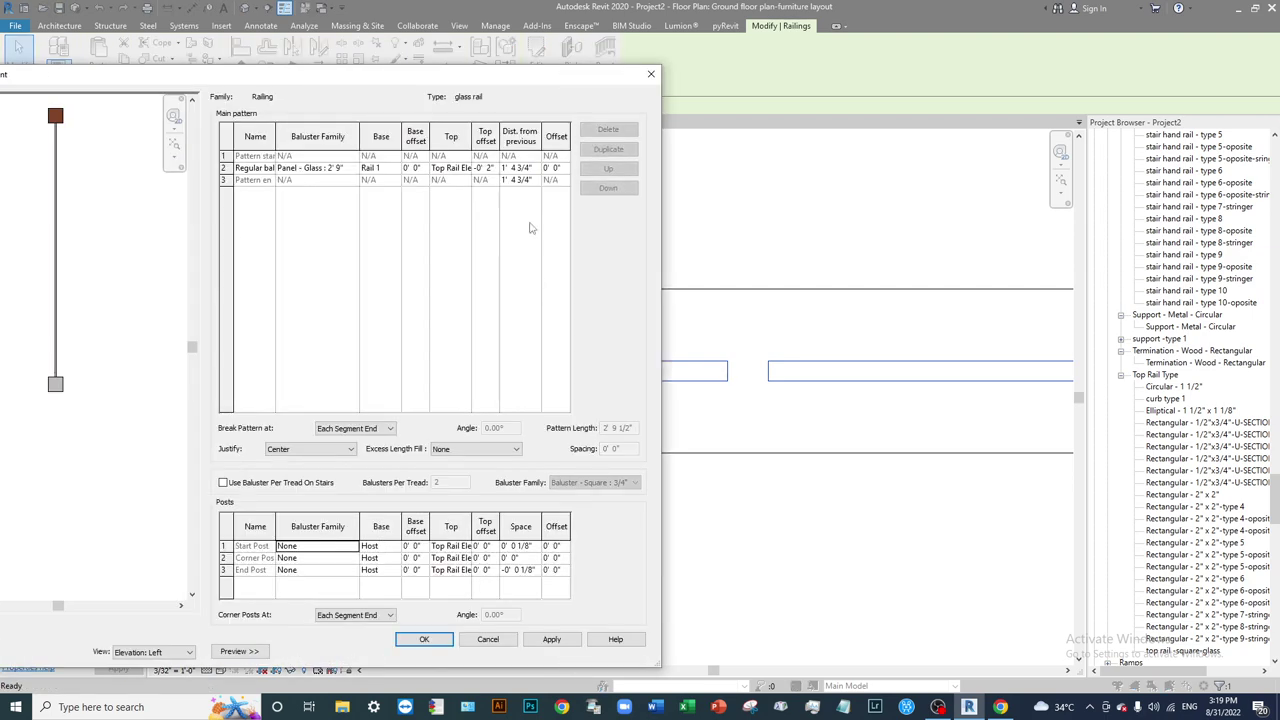
left_click(517, 168)
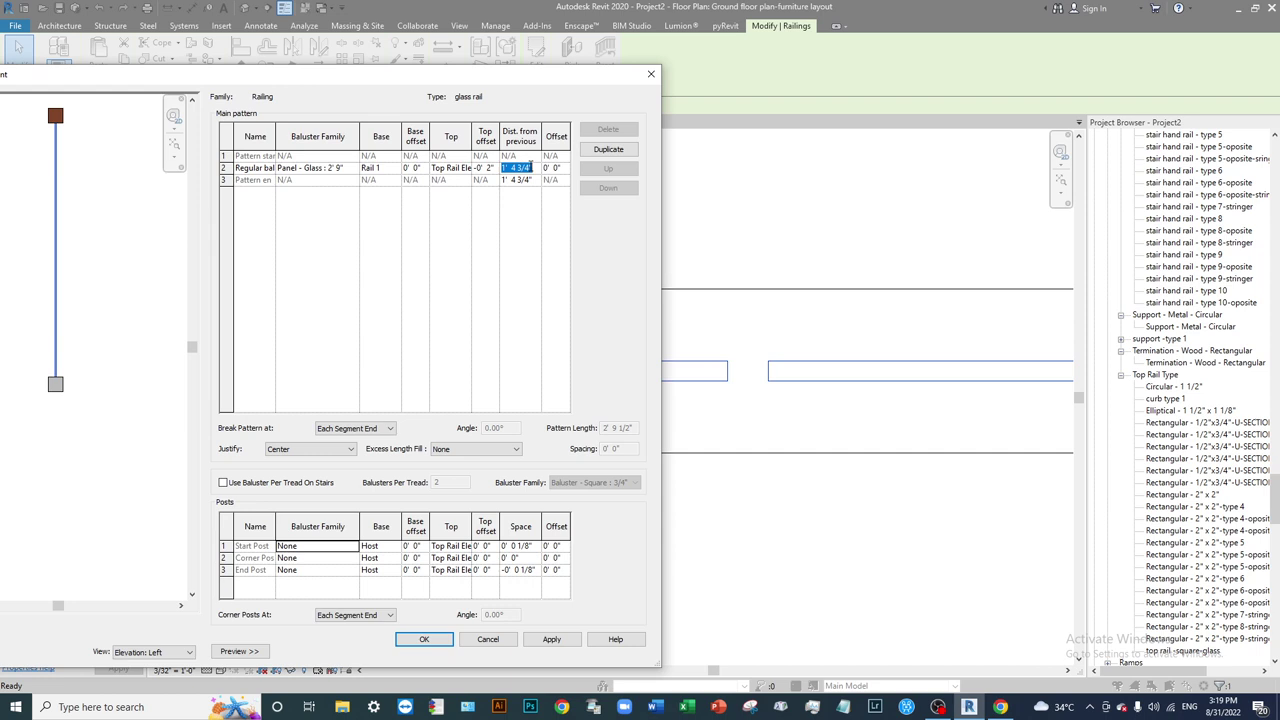
left_click(527, 167)
left_click(529, 181)
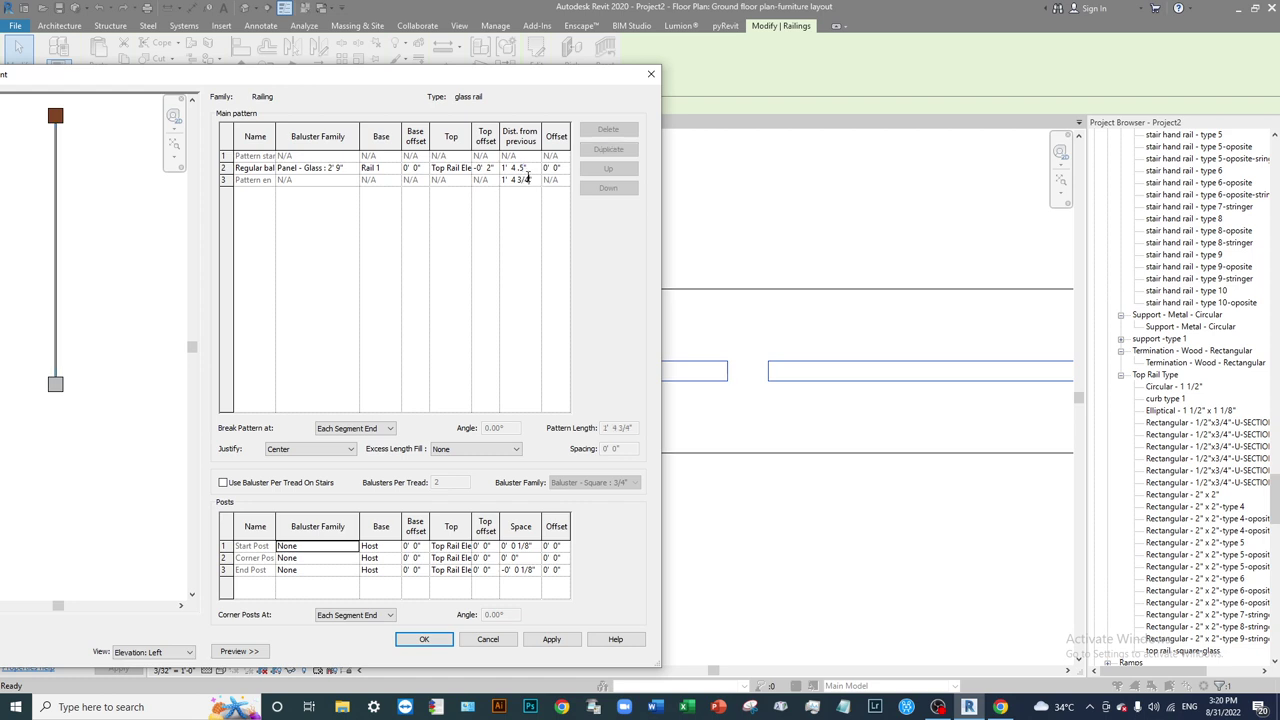
left_click(521, 168)
left_click(510, 180)
left_click(522, 168)
left_click(540, 181)
left_click(532, 168)
left_click(527, 181)
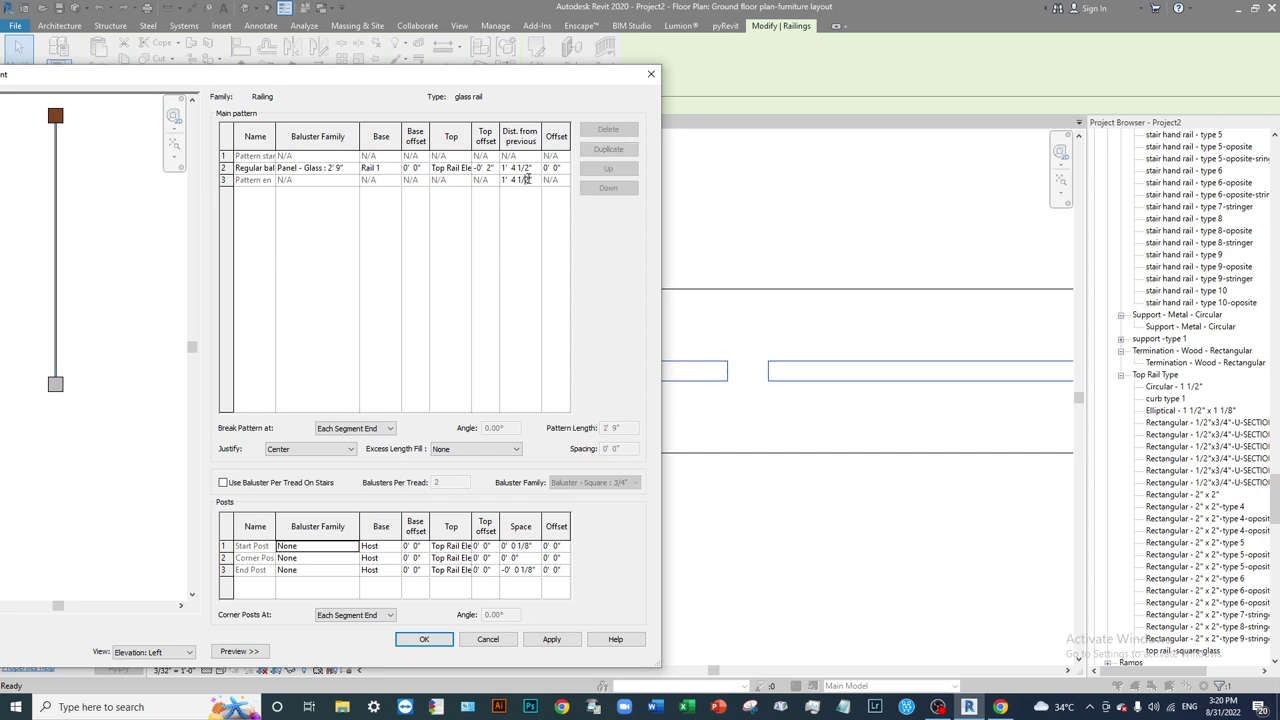
Apply the 1' 4 1/2" spacing and close both dialogs, back on the plan.
left_click(551, 639)
key("Return")
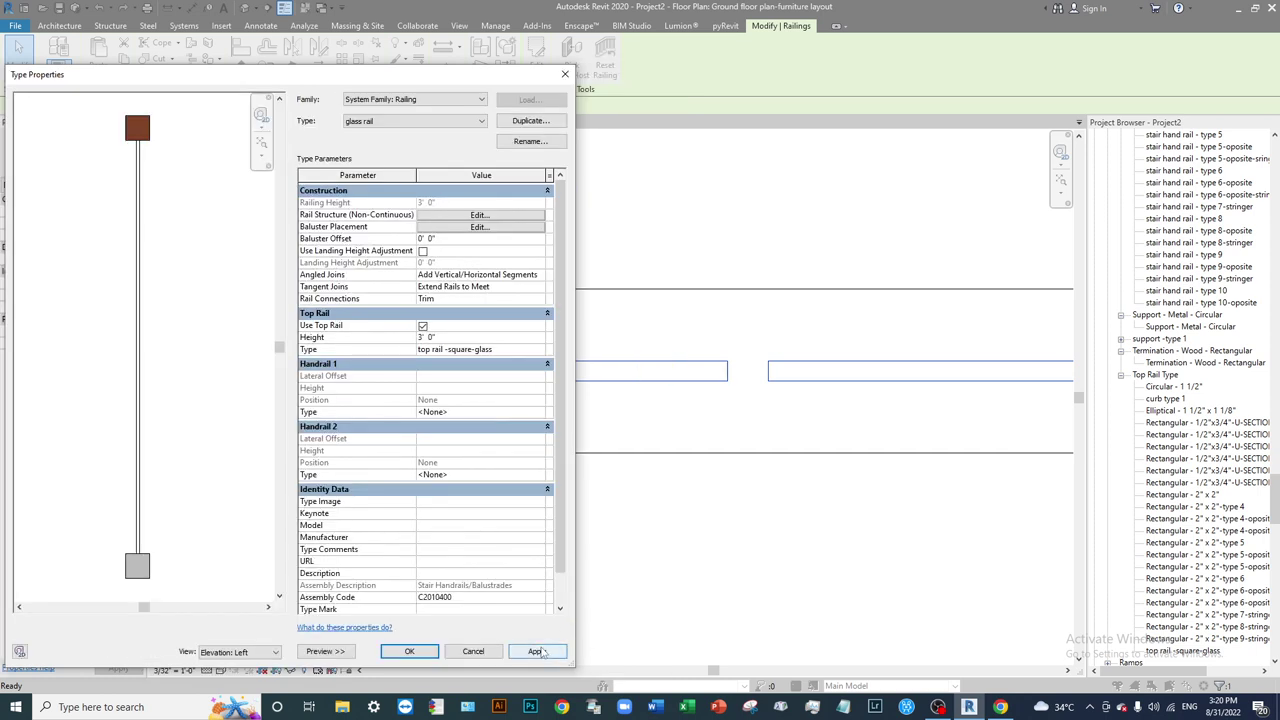
left_click(536, 651)
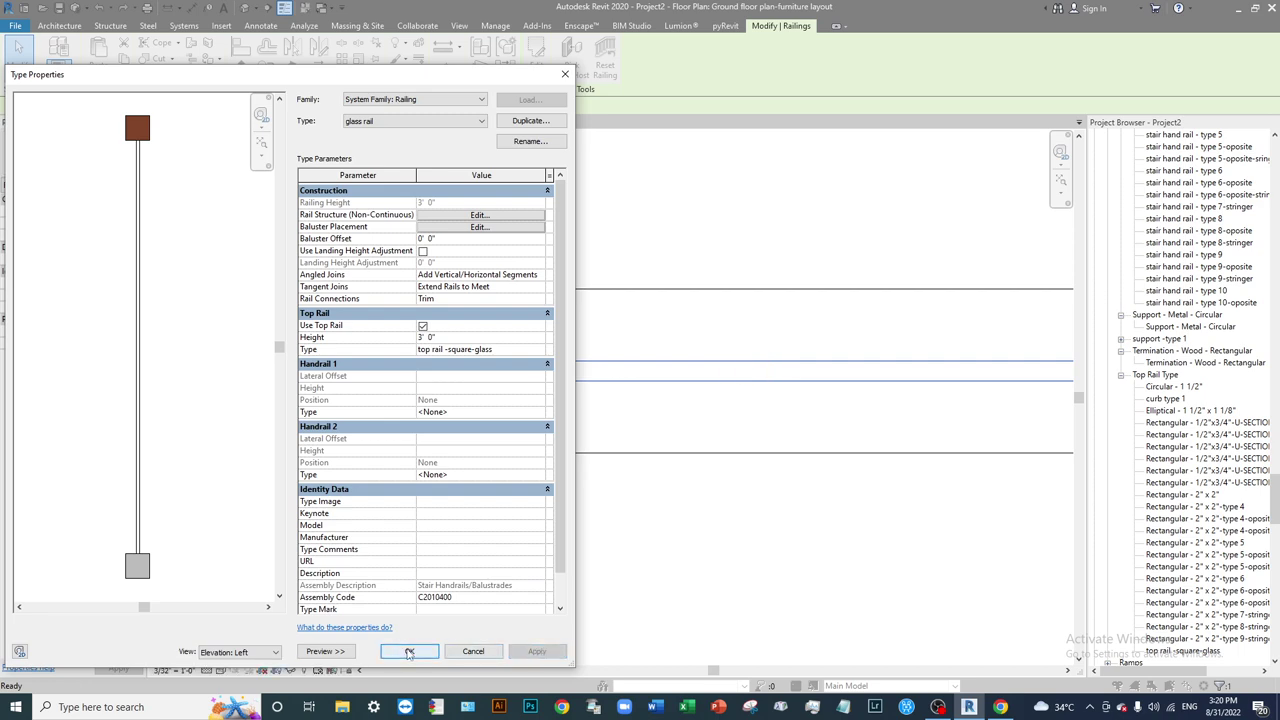
left_click(405, 651)
middle_click_drag(625, 470, 920, 417)
scroll(683, 401, "up", 5)
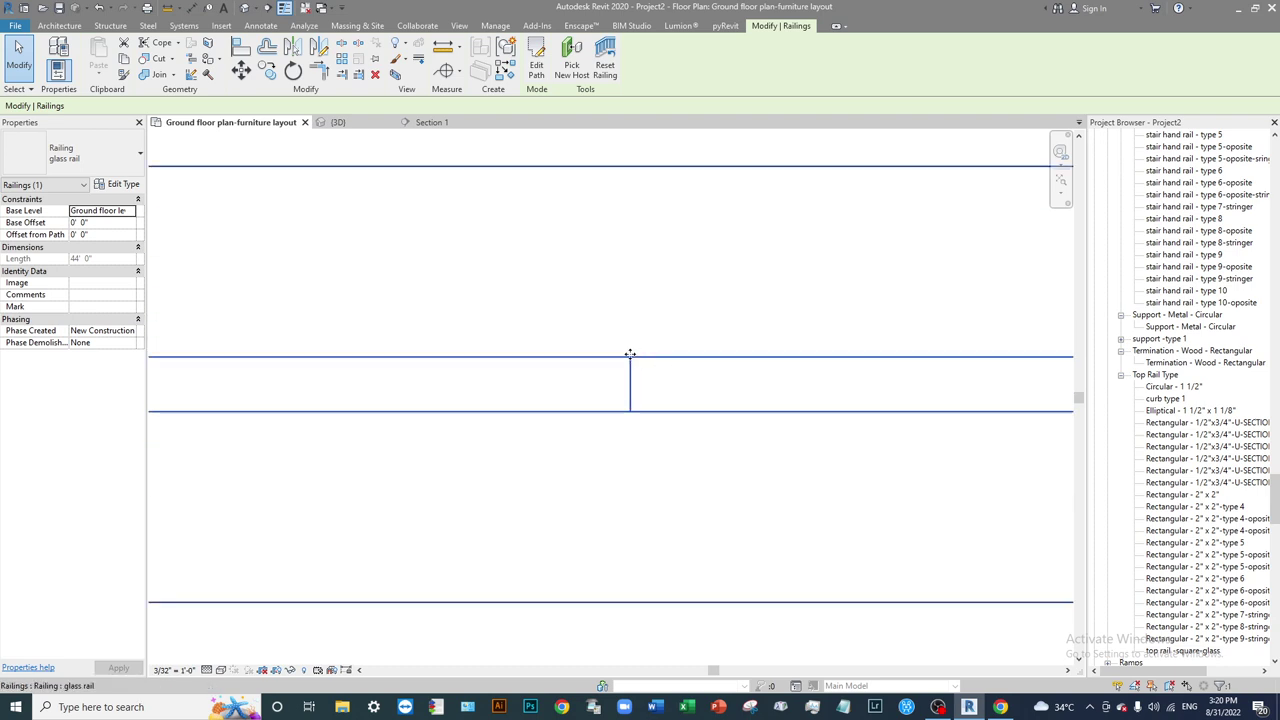
scroll(666, 415, "down", 3)
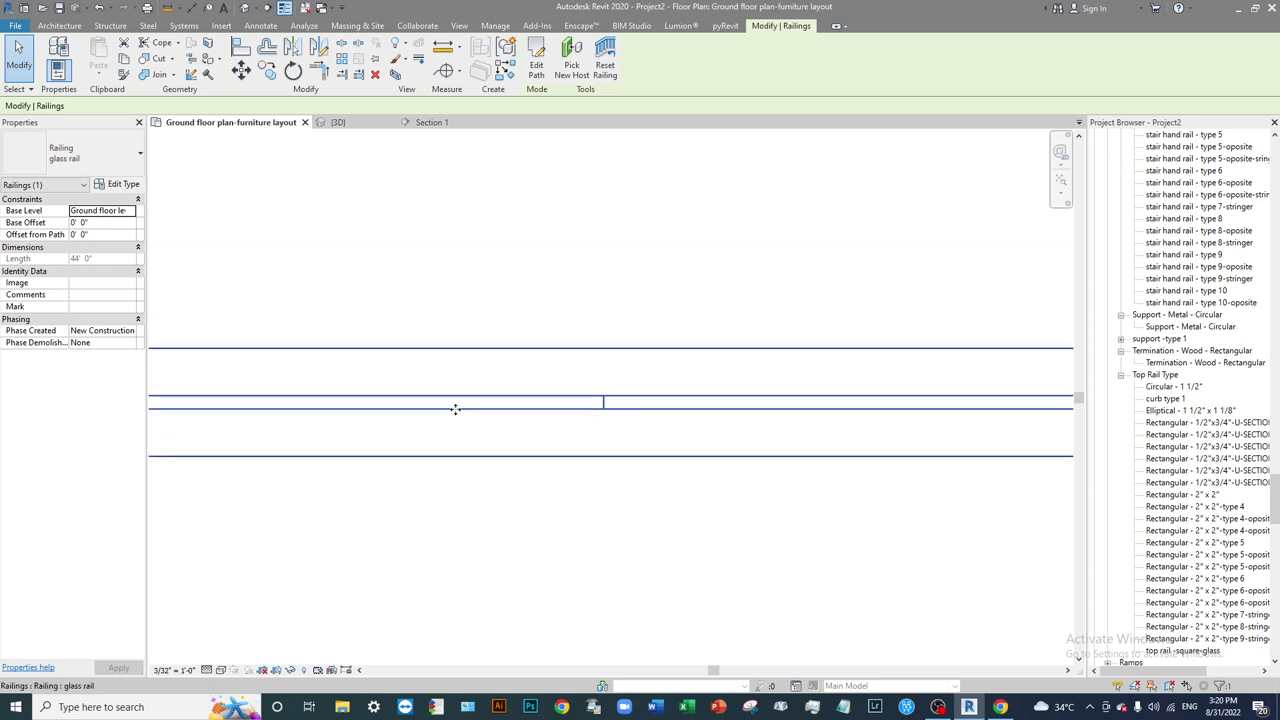
scroll(454, 409, "up", 4)
scroll(541, 341, "down", 3)
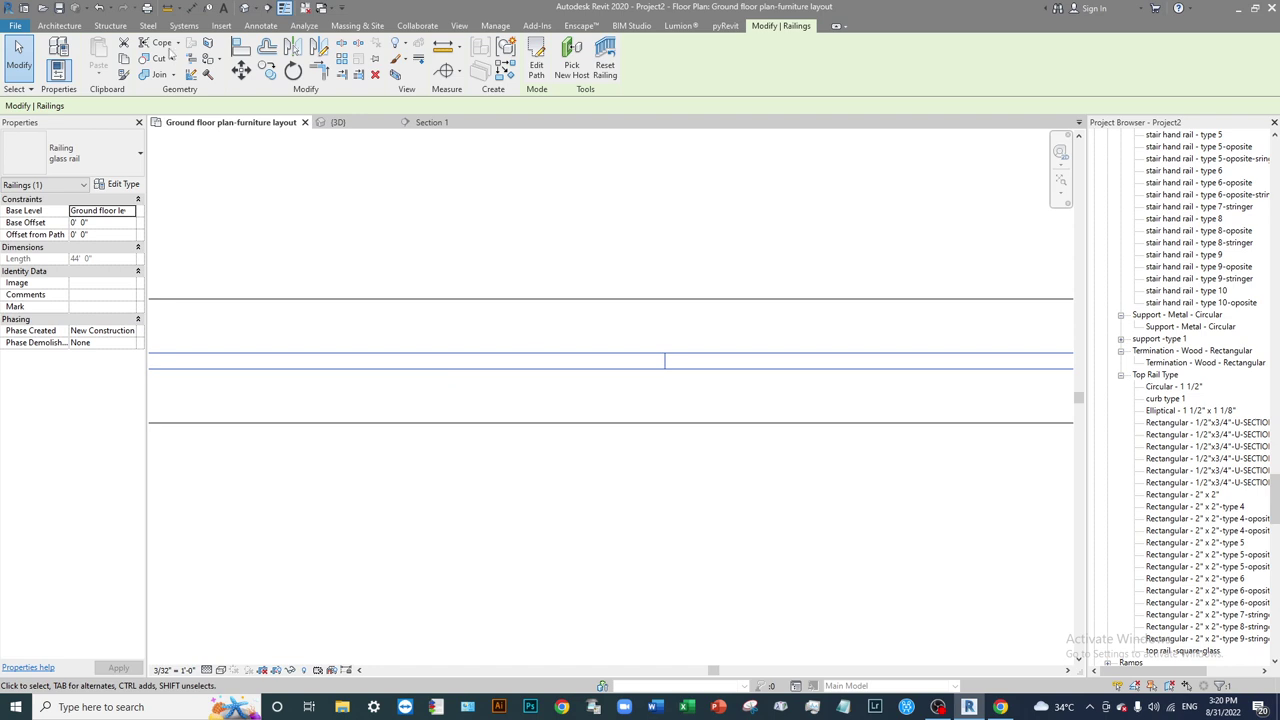
left_click(245, 8)
scroll(665, 448, "down", 3)
middle_click_drag(600, 511, 815, 420, "shift")
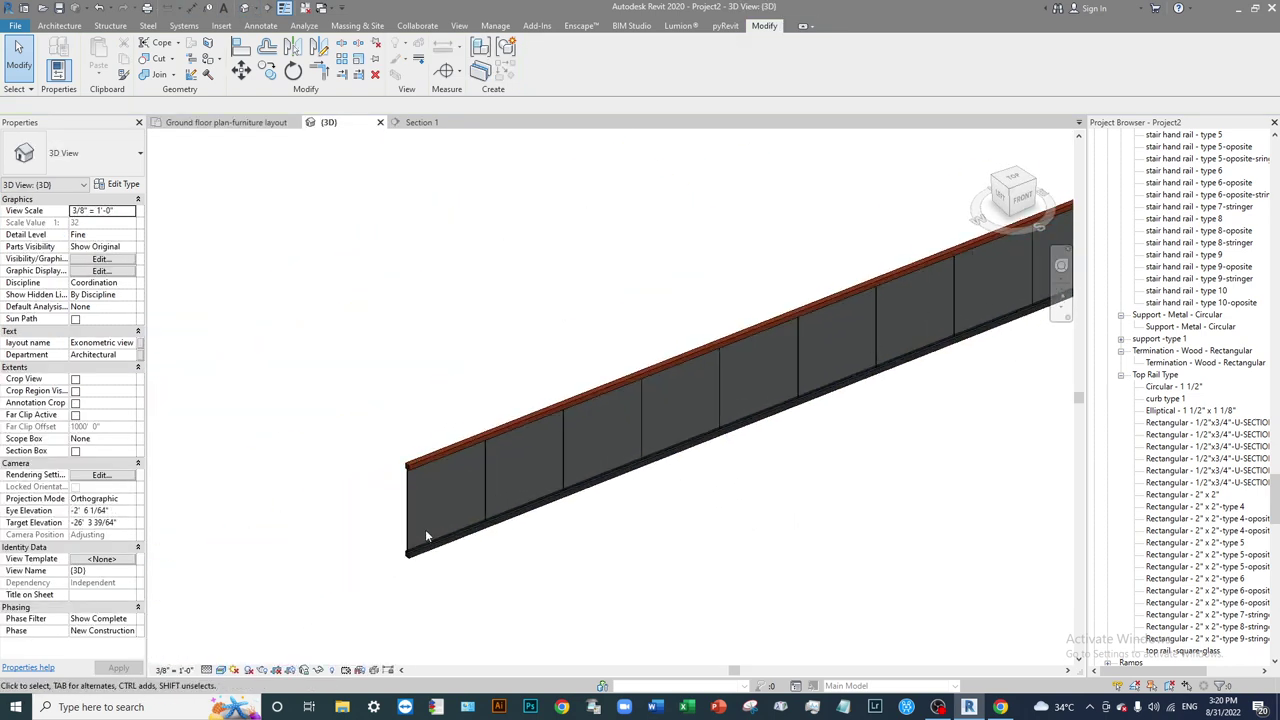
scroll(423, 600, "up", 3)
scroll(312, 578, "down", 3)
scroll(305, 550, "down", 3)
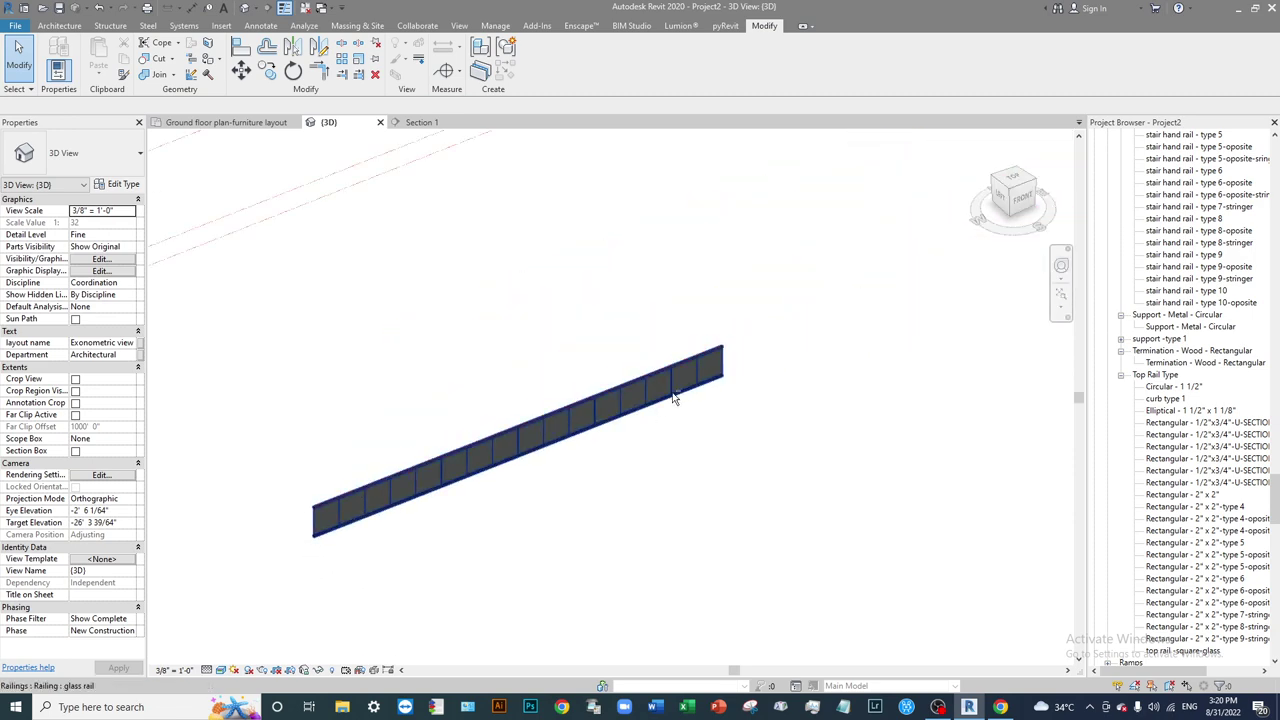
middle_click_drag(677, 397, 757, 493, "shift")
scroll(757, 493, "up", 3)
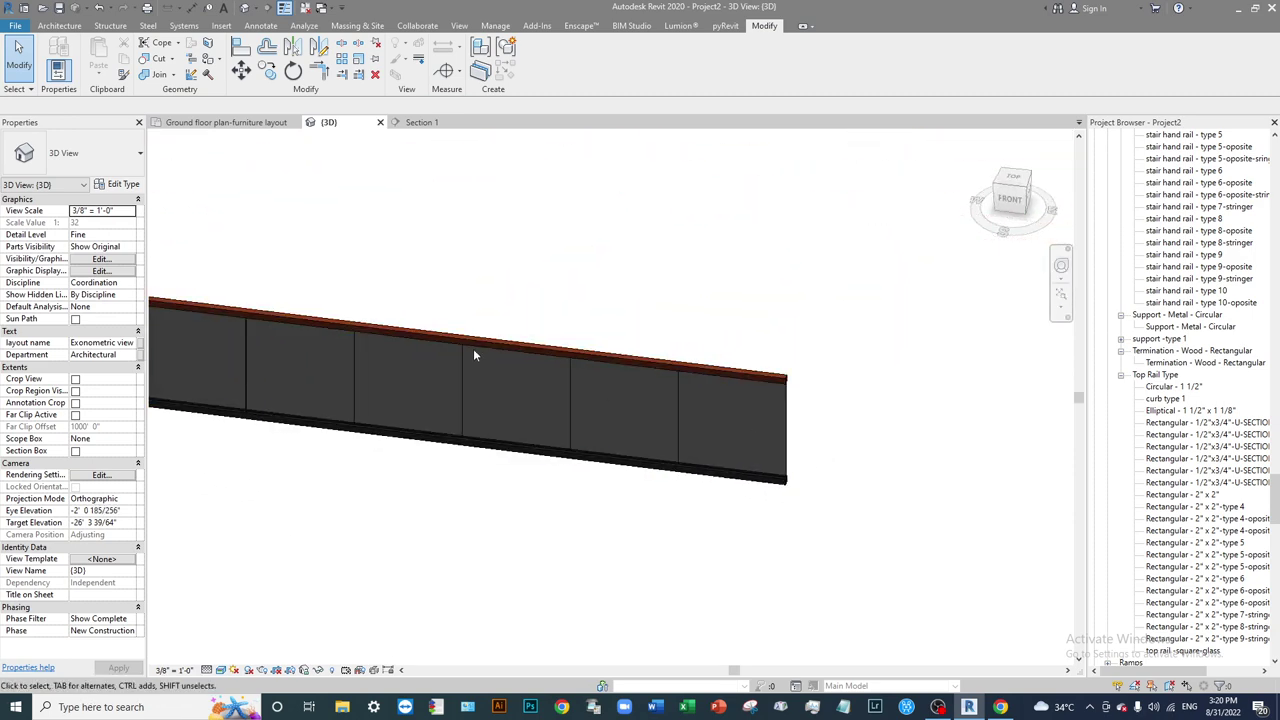
left_click(226, 122)
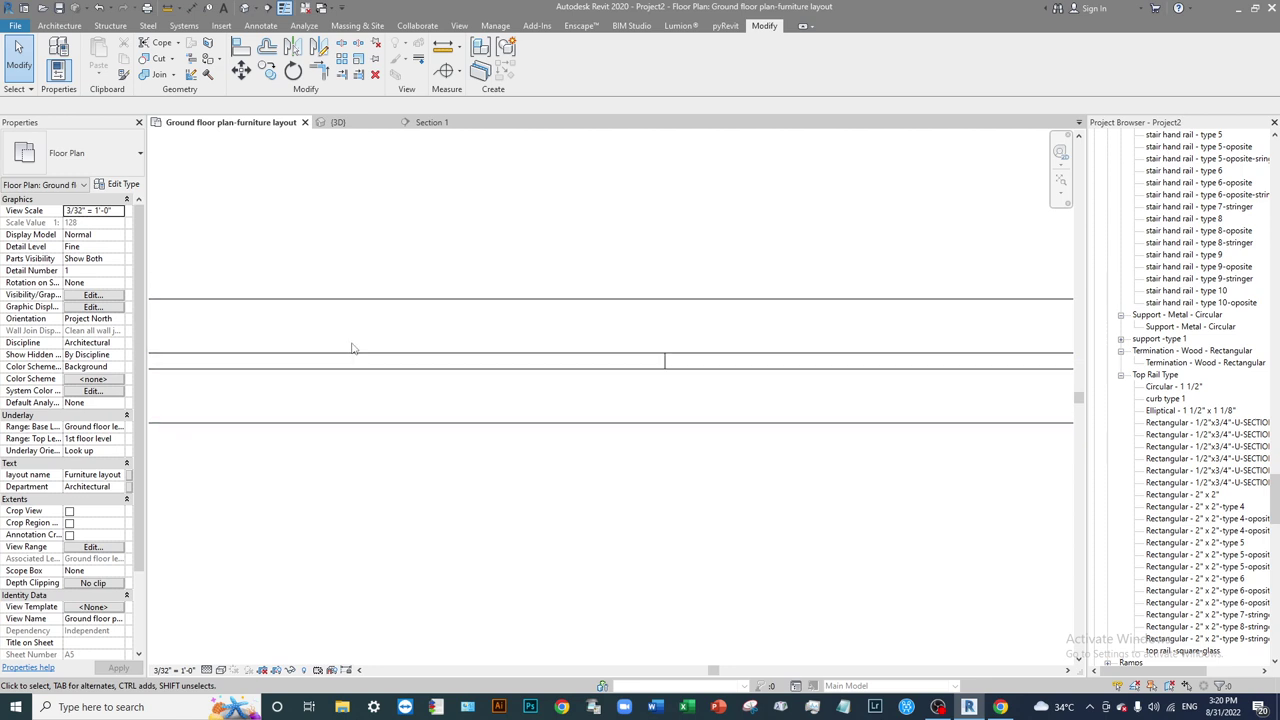
scroll(352, 347, "down", 3)
scroll(352, 347, "down", 3)
scroll(820, 351, "up", 2)
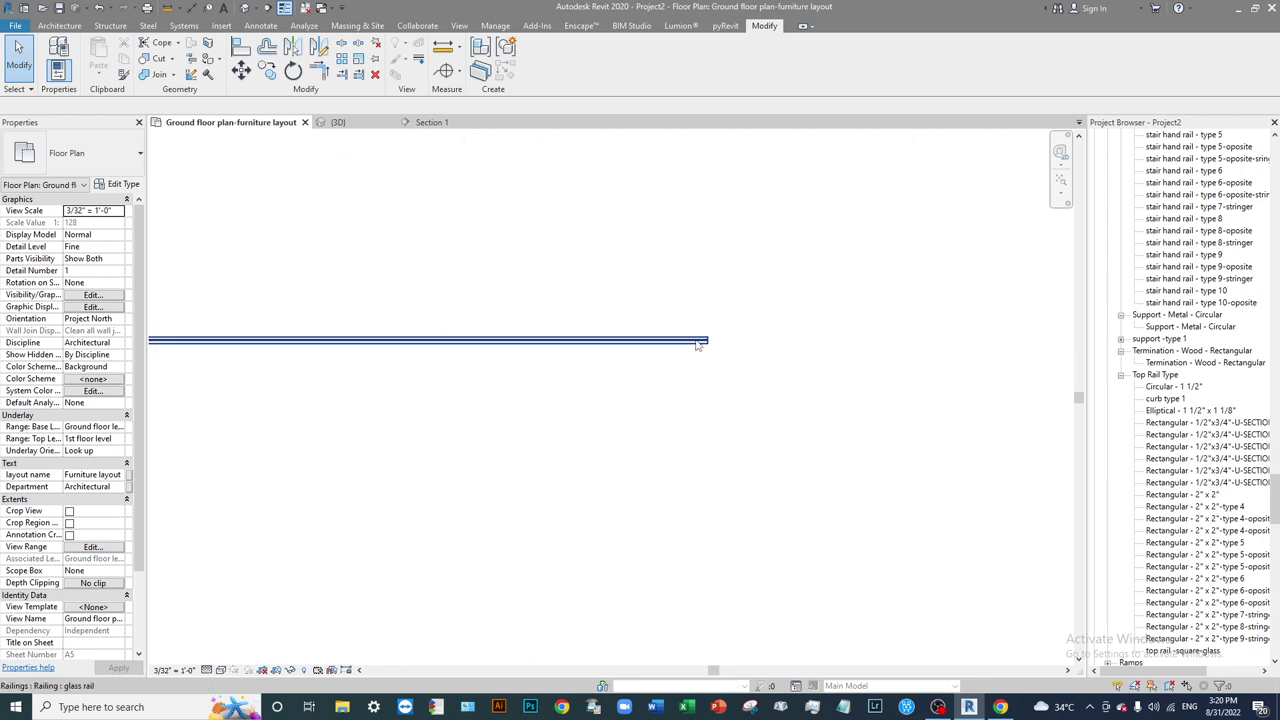
left_click(698, 343)
Edit the railing path and draw a vertical line down from its right end.
double_click(698, 343)
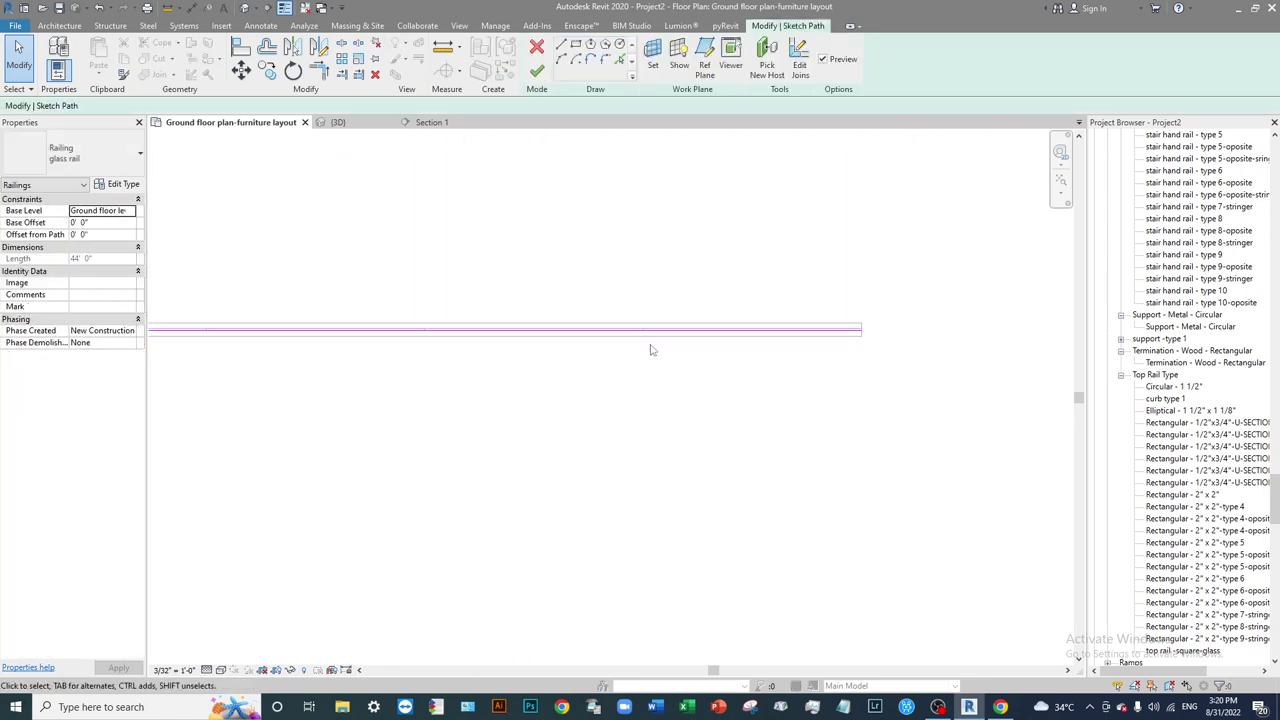
scroll(885, 332, "up", 3)
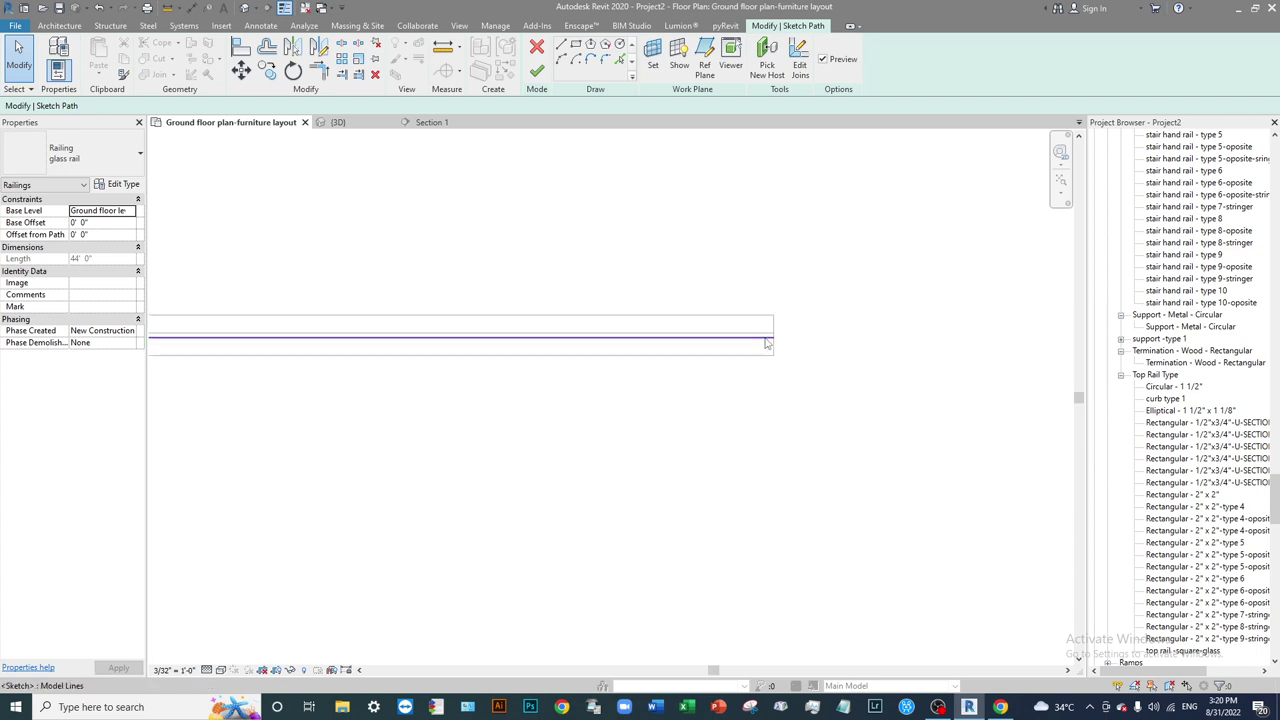
left_click(561, 45)
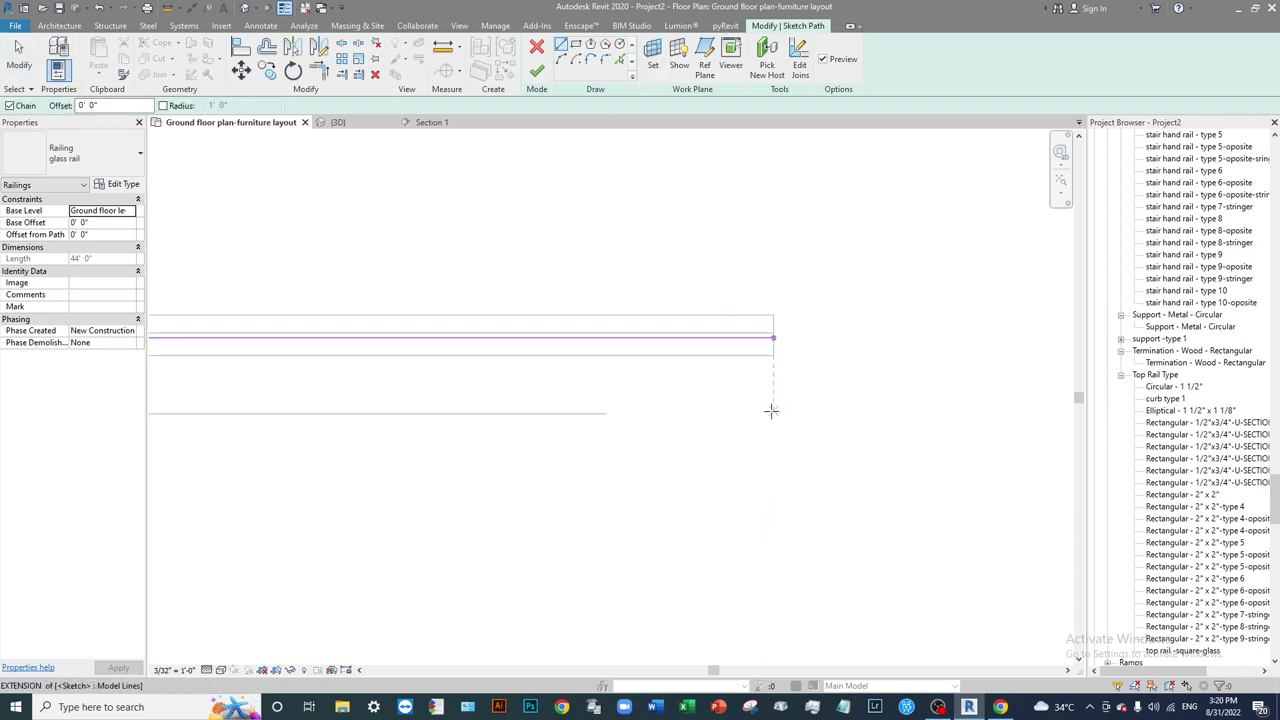
left_click(775, 340)
scroll(780, 250, "down", 3)
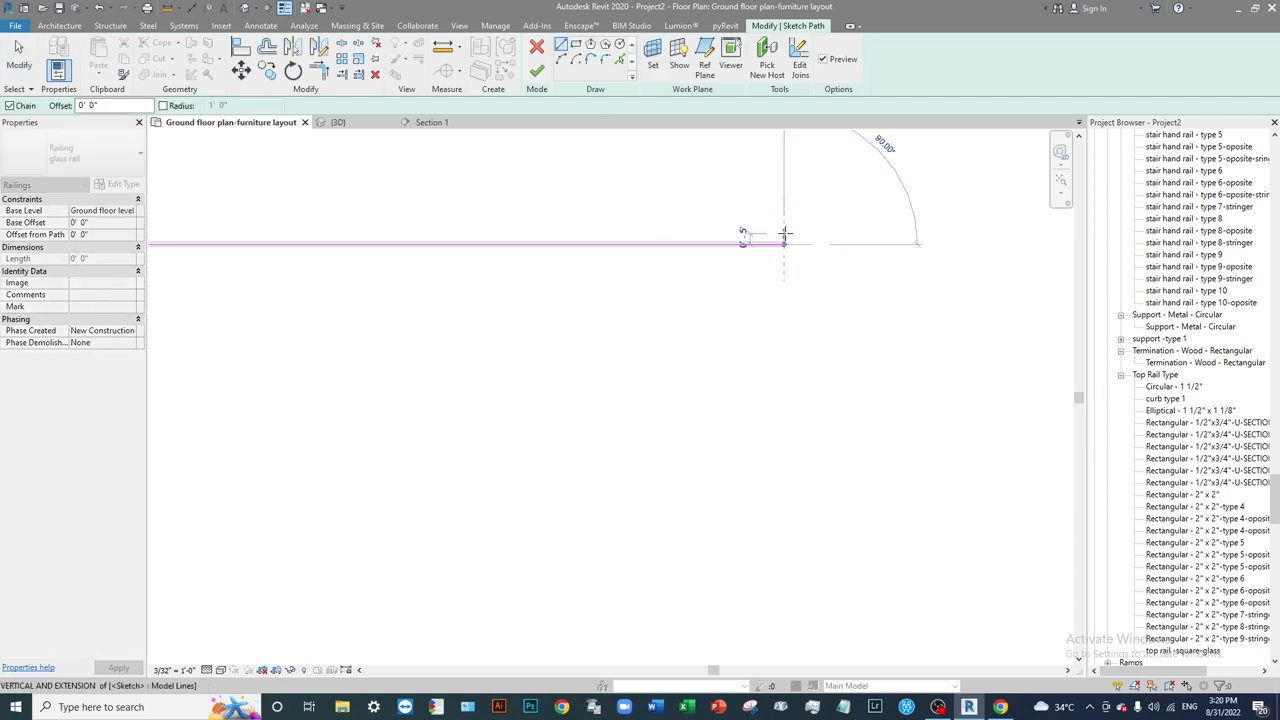
left_click(786, 528)
key("Escape")
key("Escape")
scroll(800, 260, "up", 2)
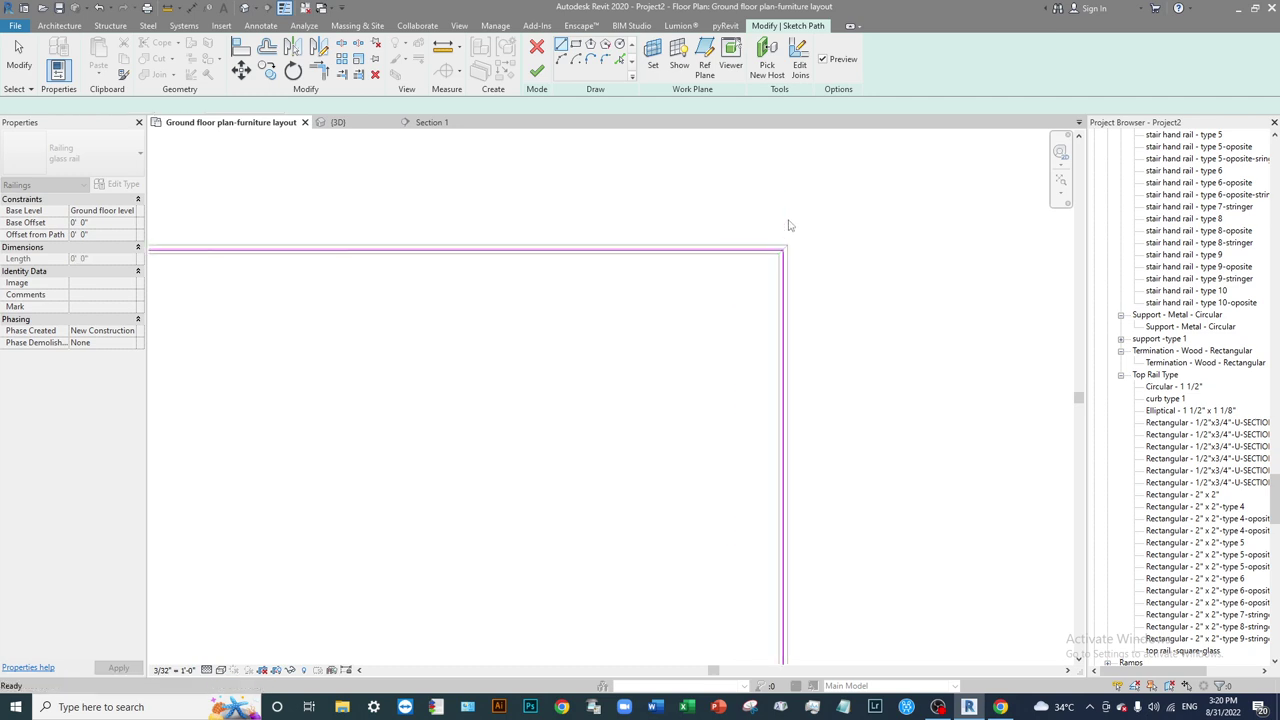
scroll(792, 254, "up", 4)
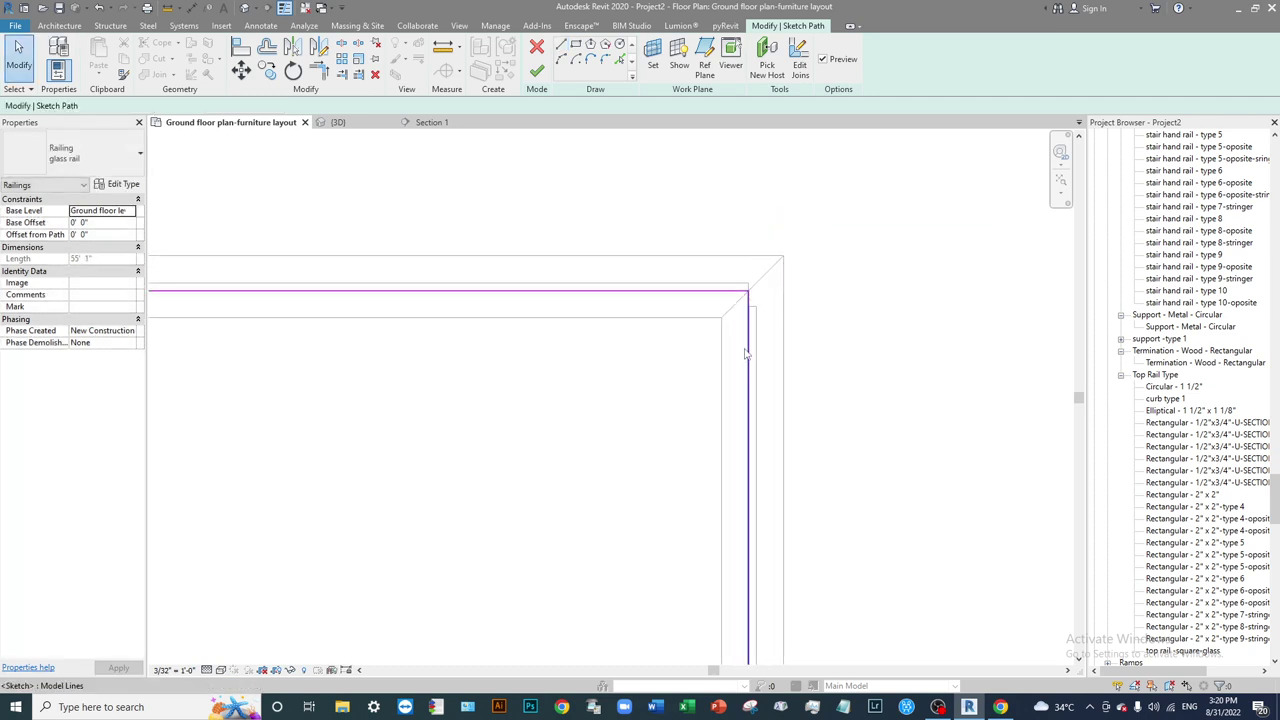
scroll(745, 295, "down", 2)
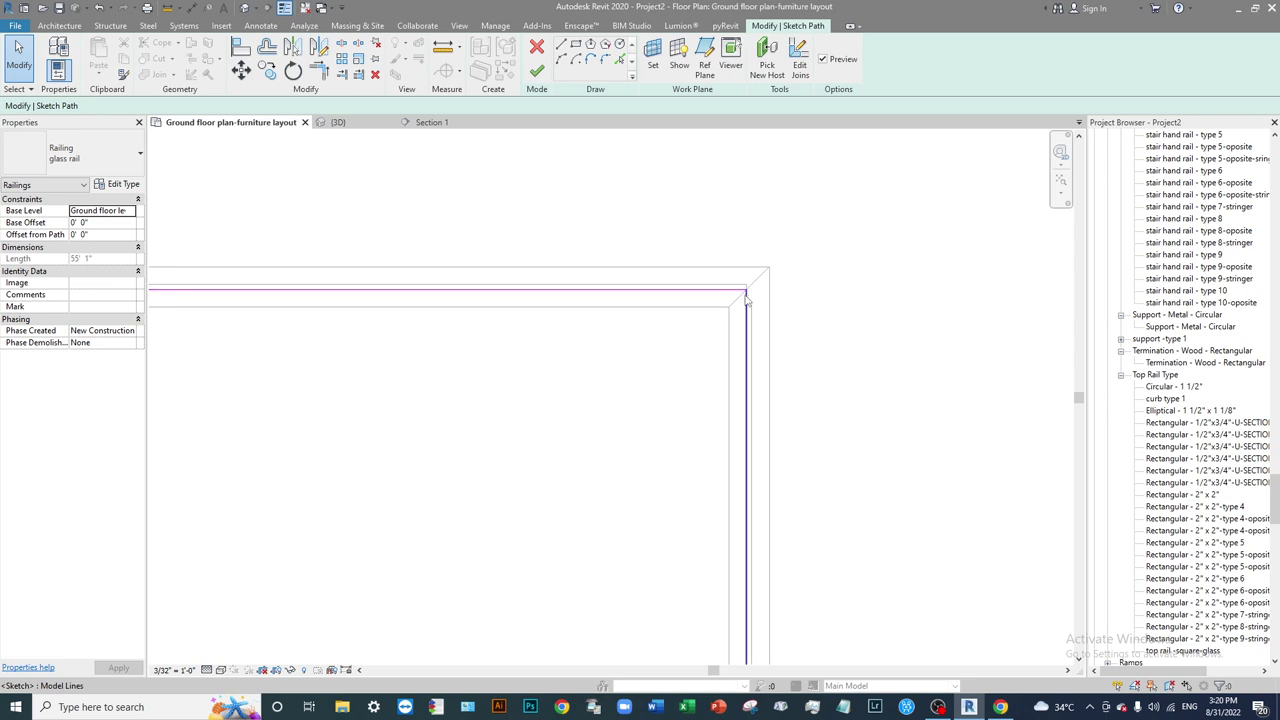
Adjust the sketch lines and finish the path, giving a 55' 0" railing with one corner.
left_click(745, 316)
scroll(750, 310, "up", 3)
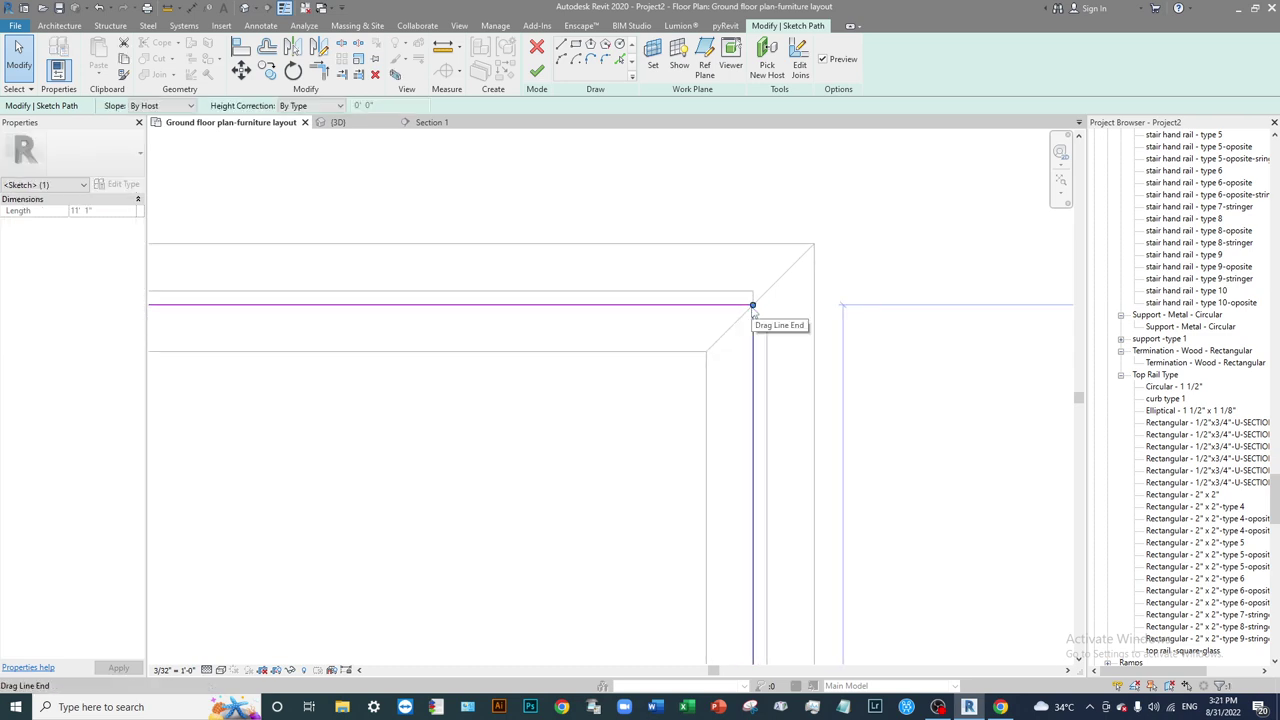
key("m")
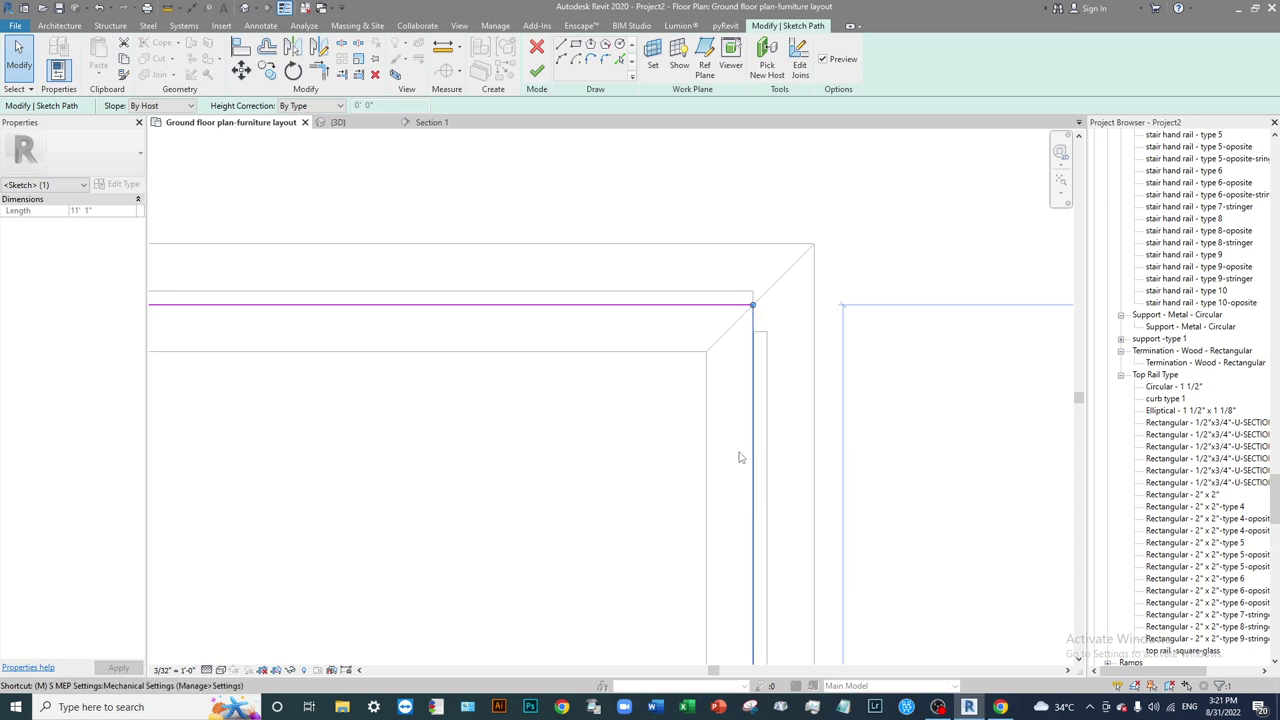
key("Escape")
key("Escape")
left_click(712, 305)
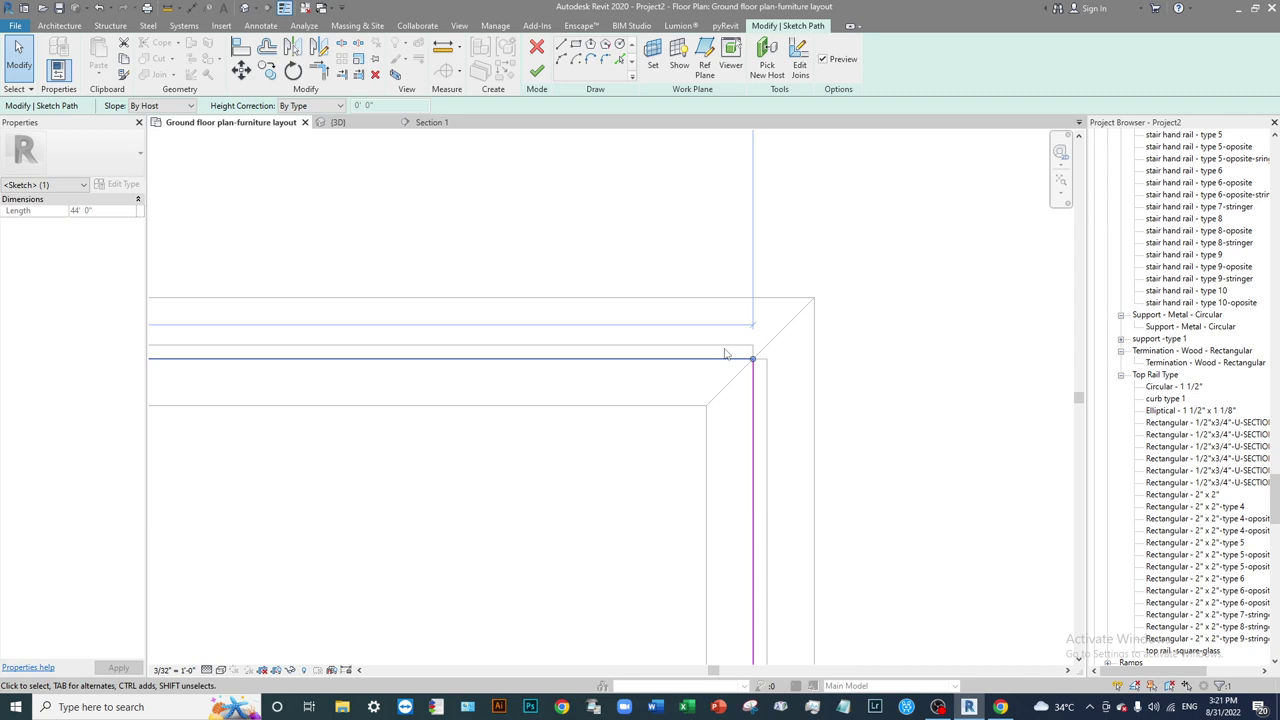
left_click(943, 417)
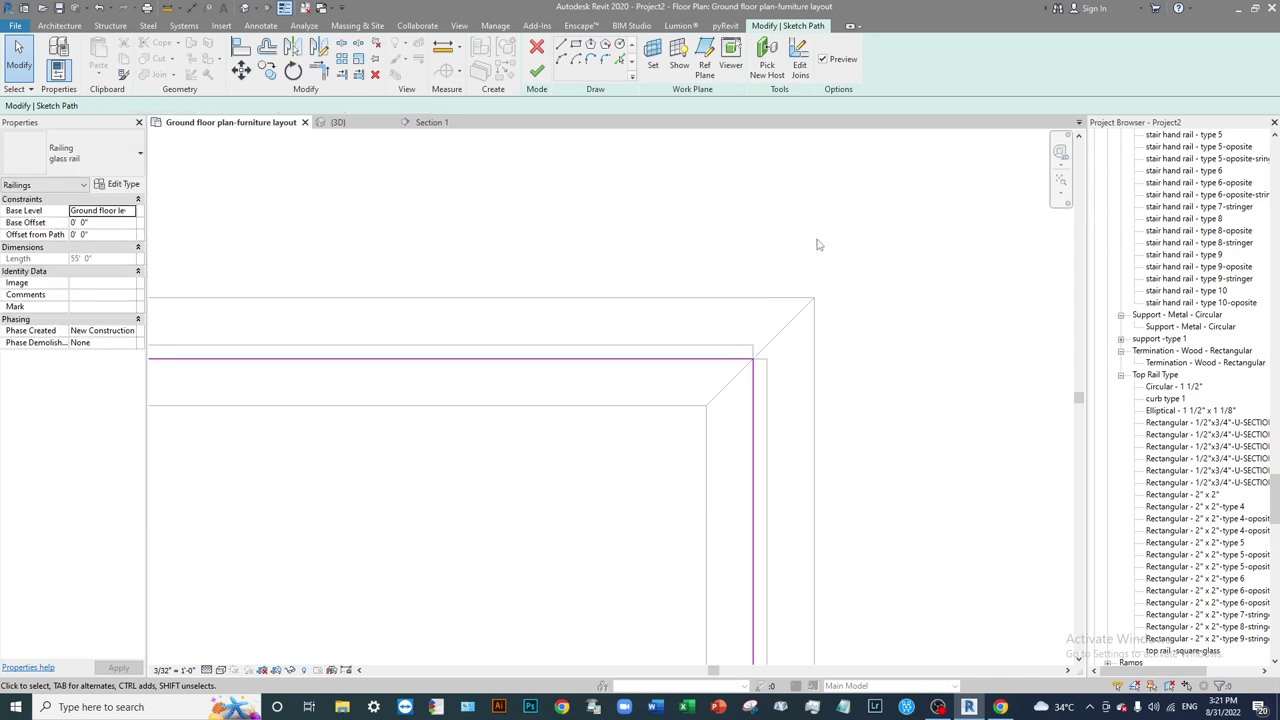
scroll(817, 245, "down", 3)
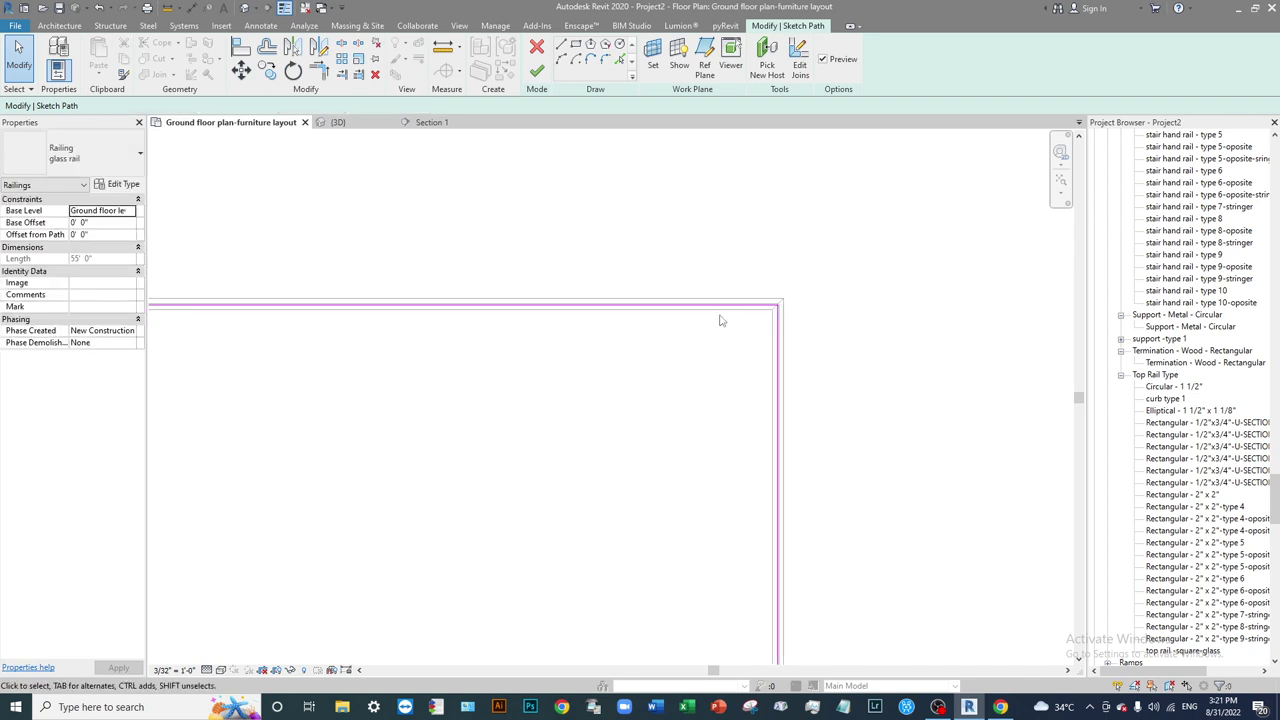
scroll(720, 320, "down", 2)
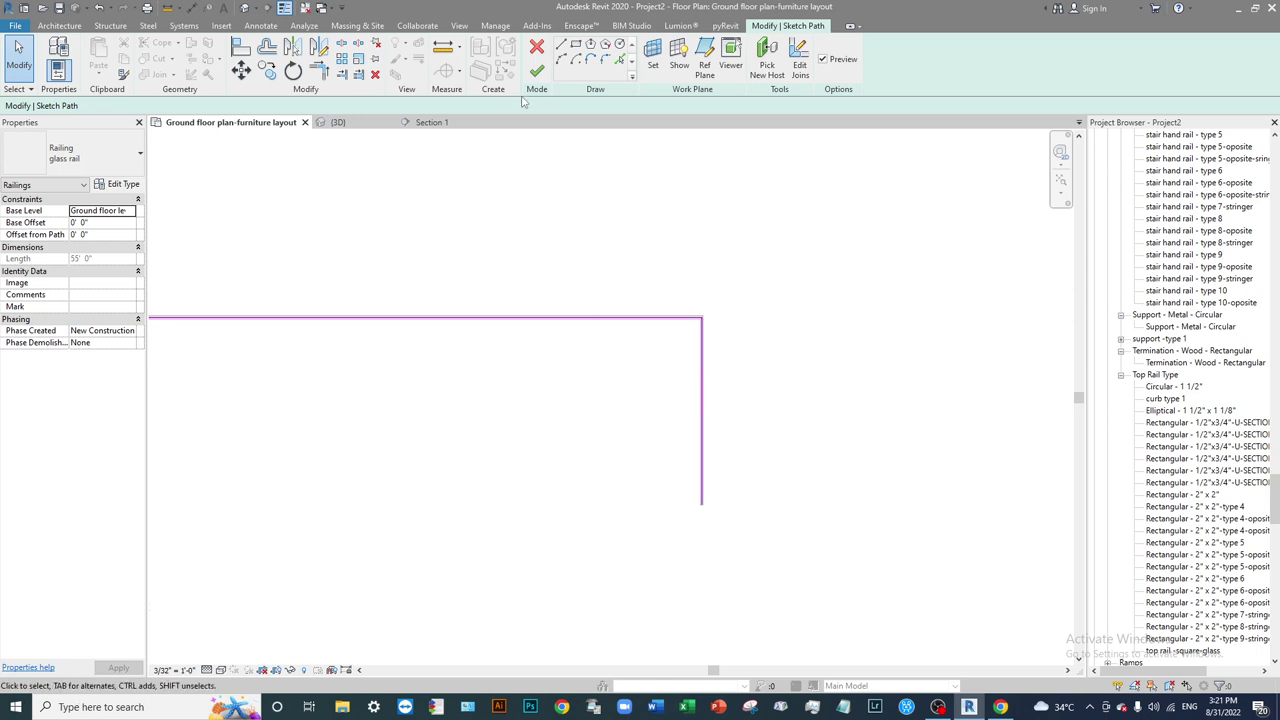
left_click(537, 70)
Switch to the default 3D view and orbit to see the whole L-shaped railing.
middle_click_drag(777, 402, 784, 406)
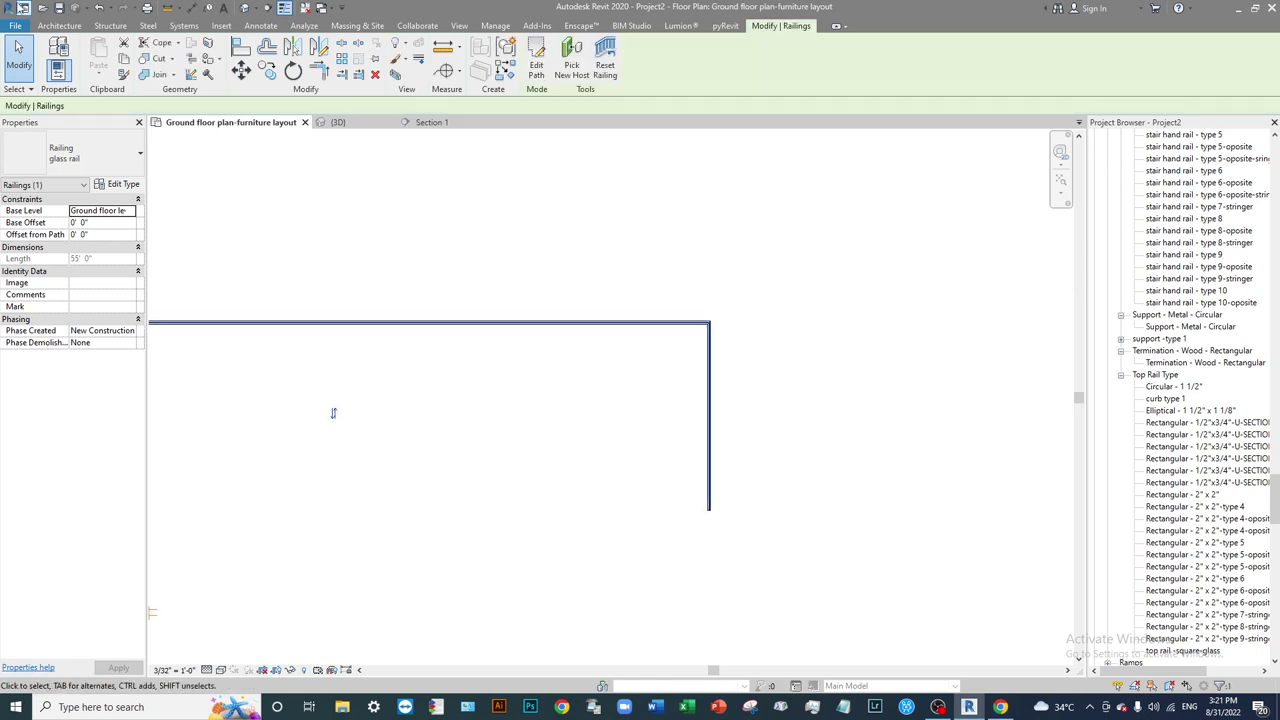
left_click(248, 9)
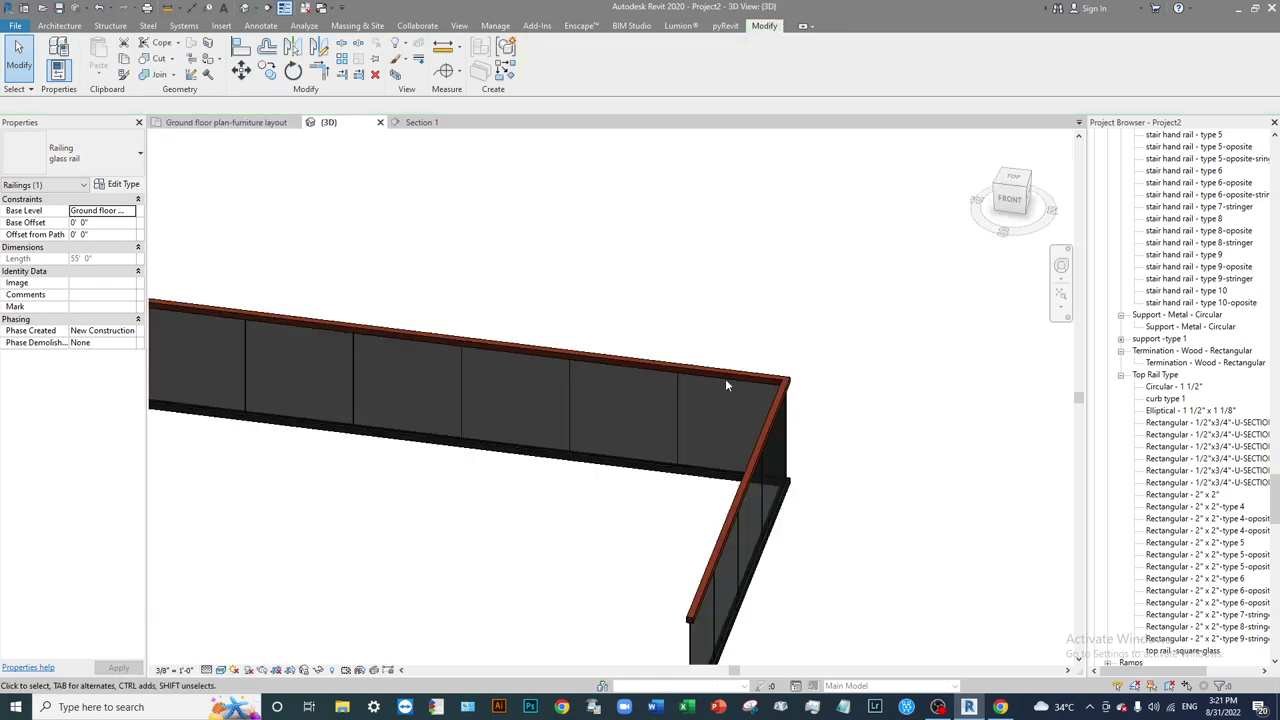
middle_click_drag(690, 432, 435, 471, "shift")
scroll(243, 406, "up", 2)
scroll(435, 471, "up", 4)
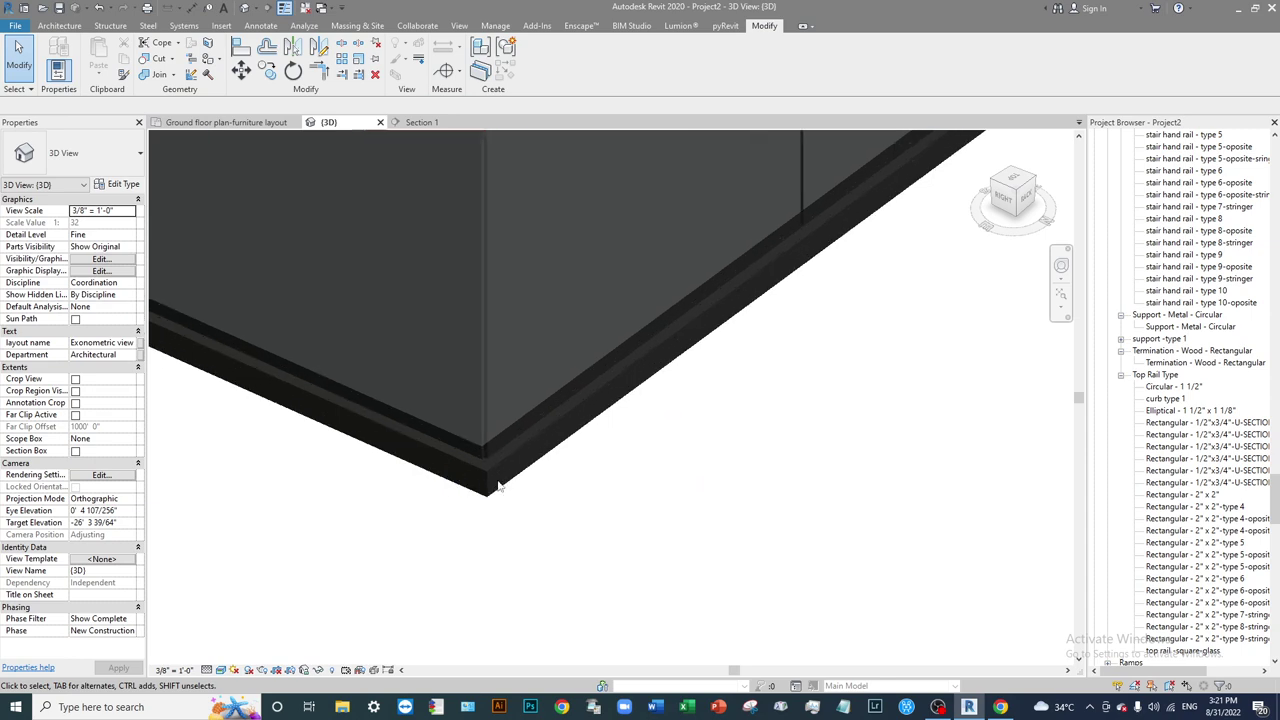
scroll(812, 513, "down", 4)
middle_click_drag(751, 506, 545, 428, "shift")
scroll(556, 418, "up", 4)
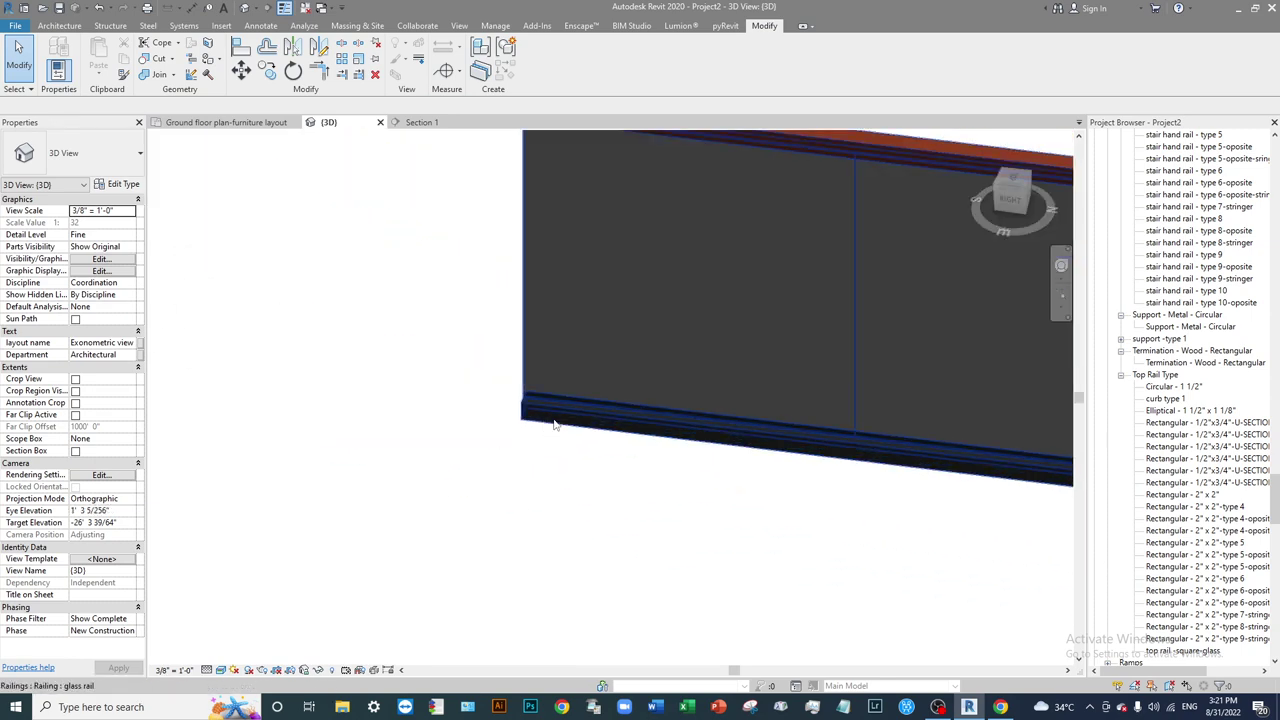
Edit the railing path and stretch the short leg to 21'-4".
double_click(556, 415)
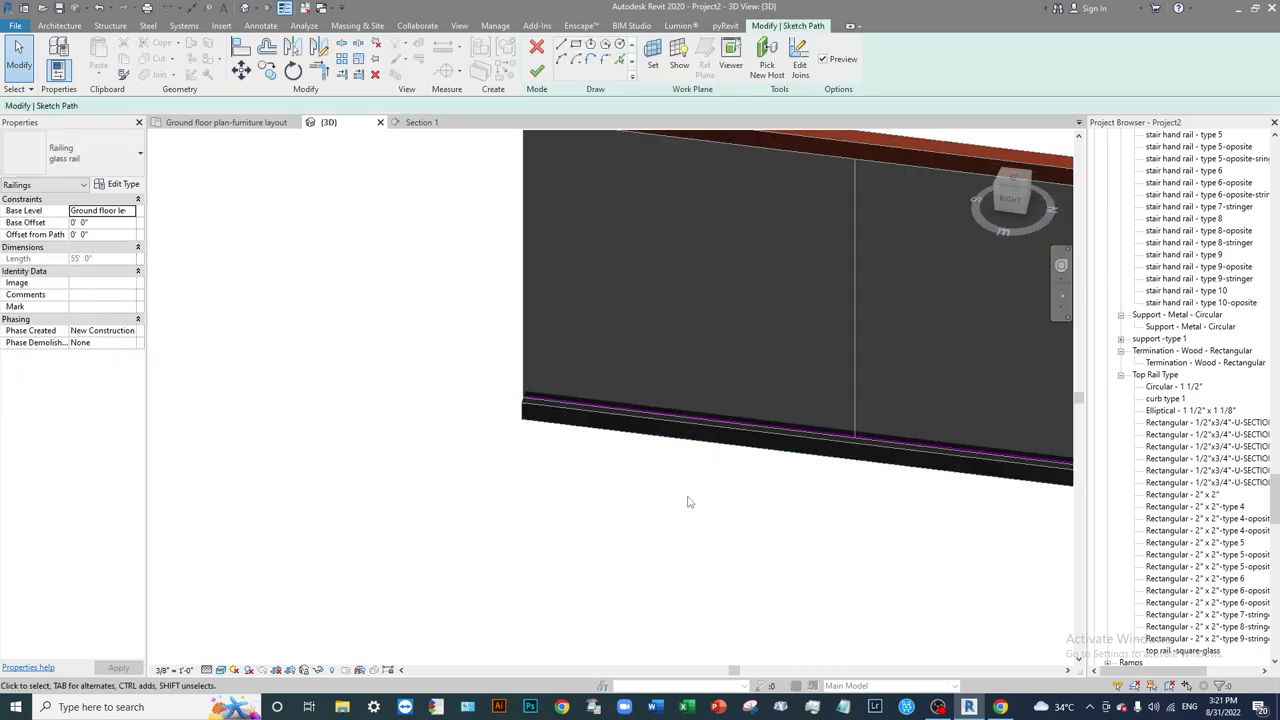
scroll(670, 490, "down", 3)
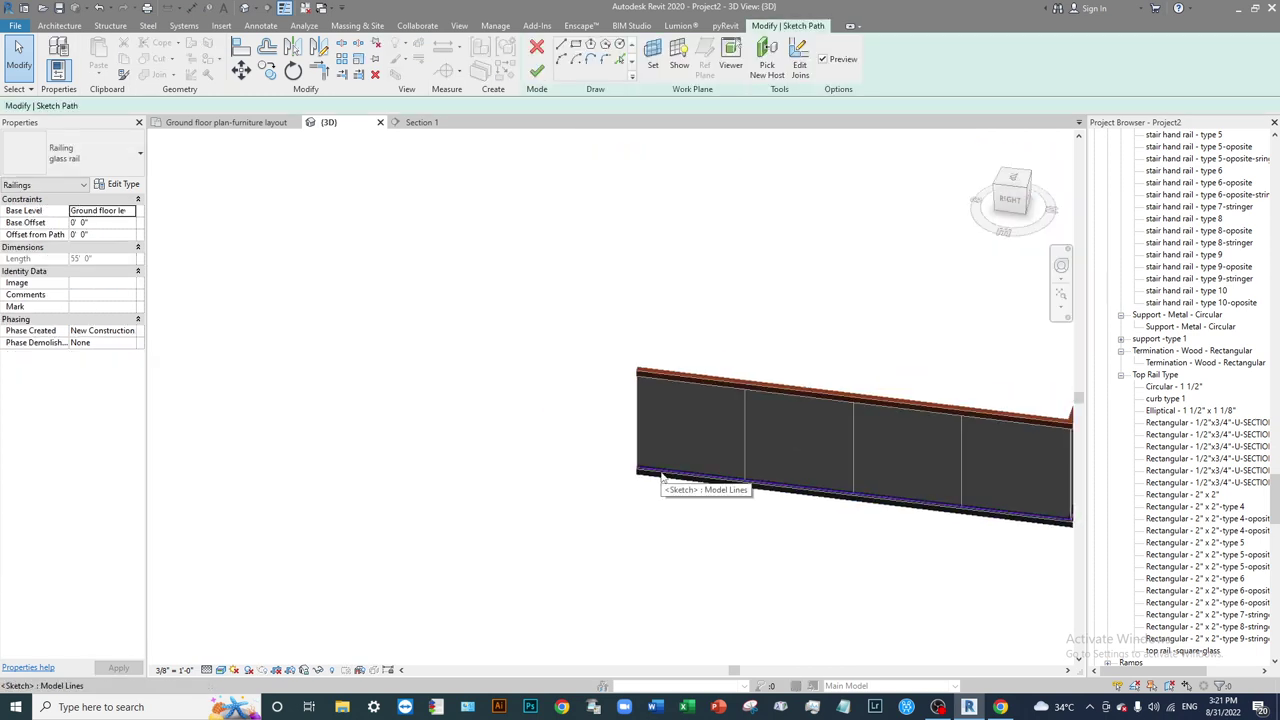
left_click(659, 476)
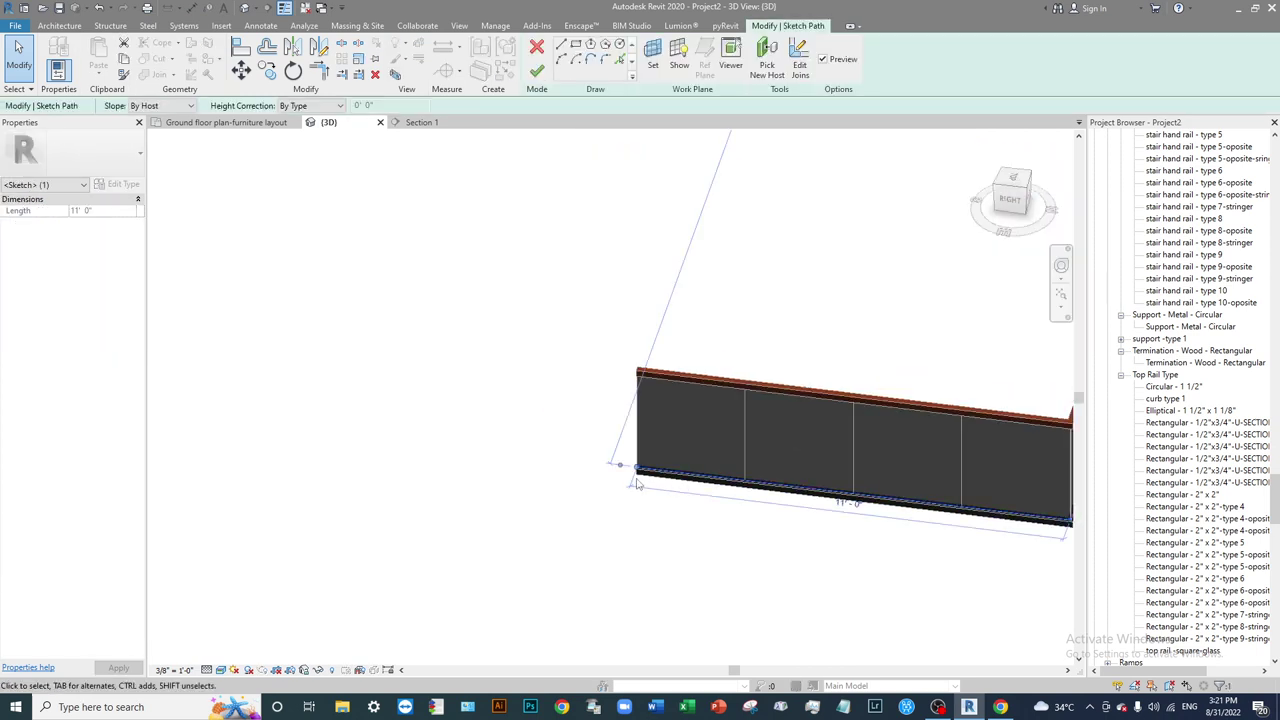
left_click_drag(638, 472, 212, 410)
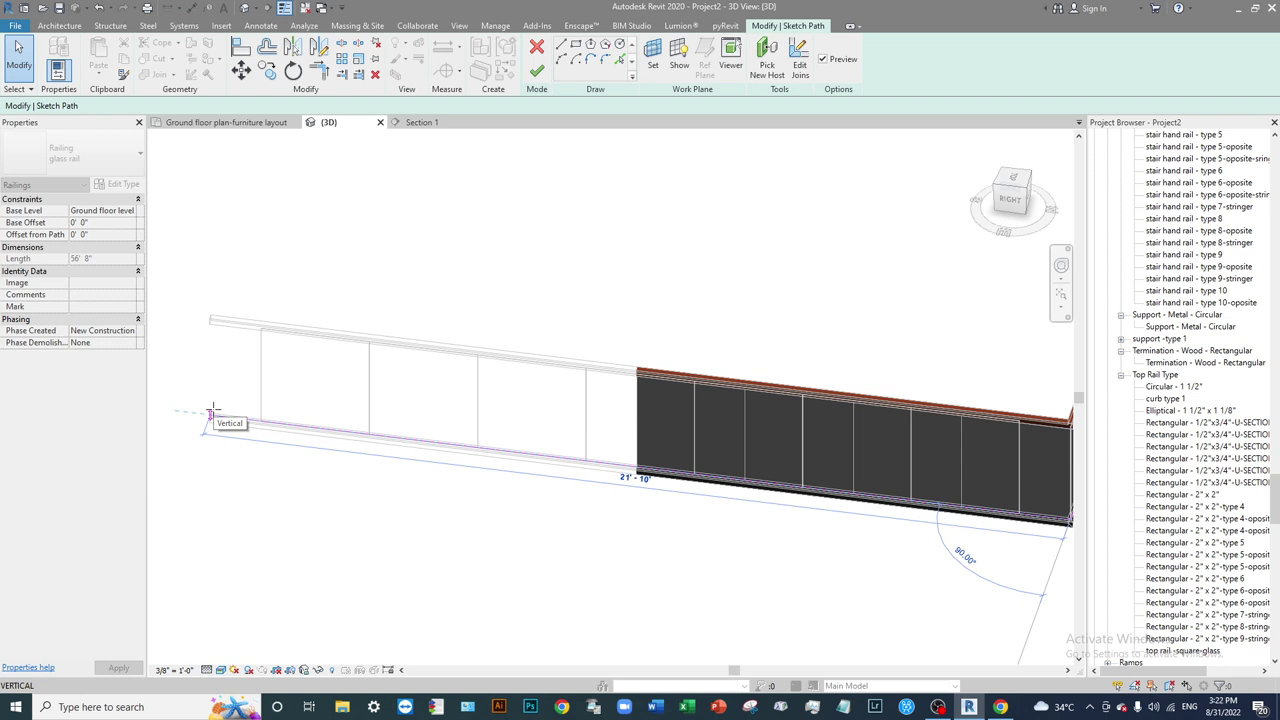
mouse_move(212, 410)
left_mouse_down()
mouse_move(286, 424)
mouse_move(230, 415)
left_mouse_up()
Orbit and zoom around the edited path to inspect the railing corner from a low front view.
scroll(503, 422, "up", 3)
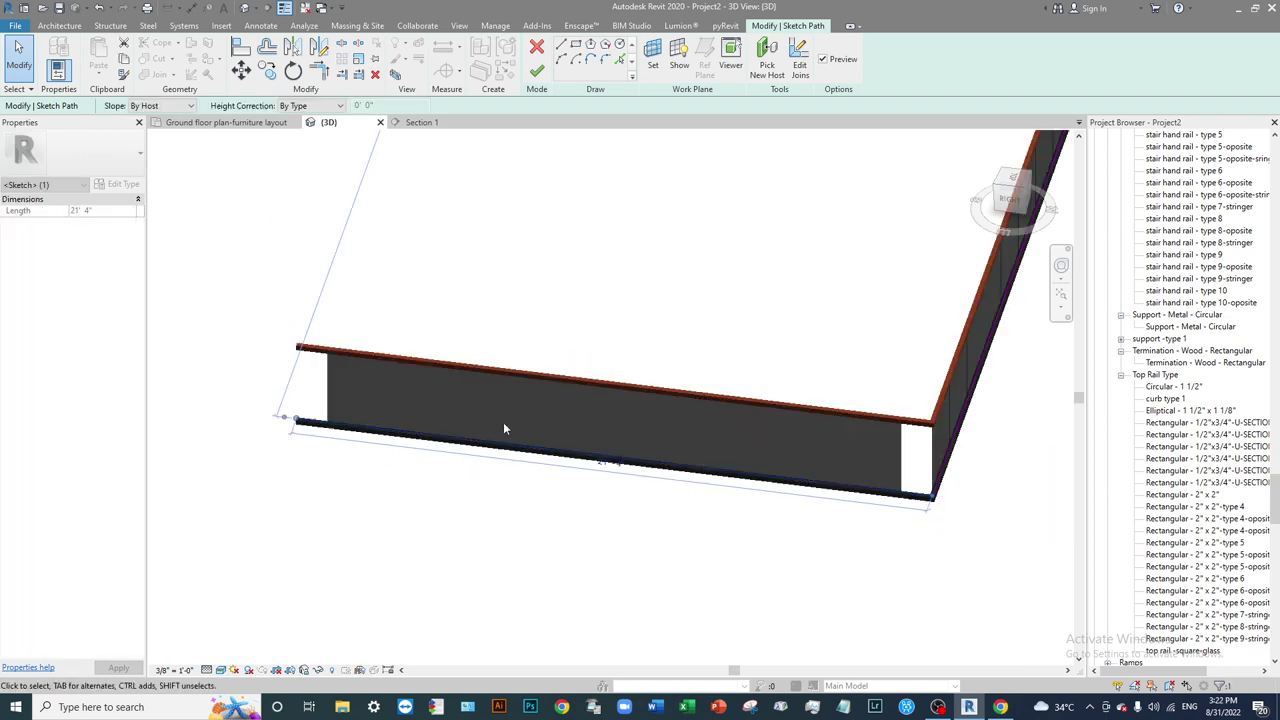
scroll(503, 422, "down", 3)
scroll(771, 414, "up", 2)
mouse_move(846, 475)
middle_mouse_down()
mouse_move(745, 511)
mouse_move(454, 480)
mouse_move(708, 522)
middle_mouse_up()
scroll(745, 511, "down", 5)
scroll(708, 522, "up", 5)
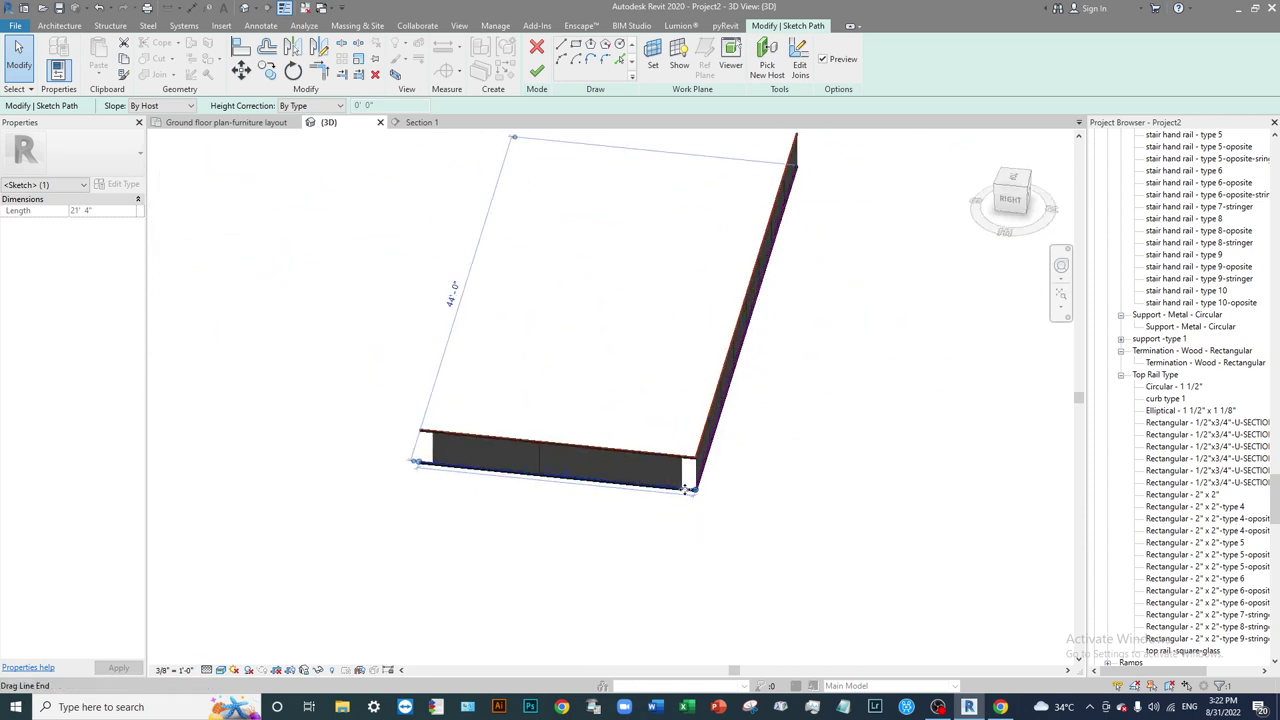
middle_click_drag(886, 497, 817, 523, "shift")
scroll(817, 523, "up", 4)
scroll(674, 348, "down", 3)
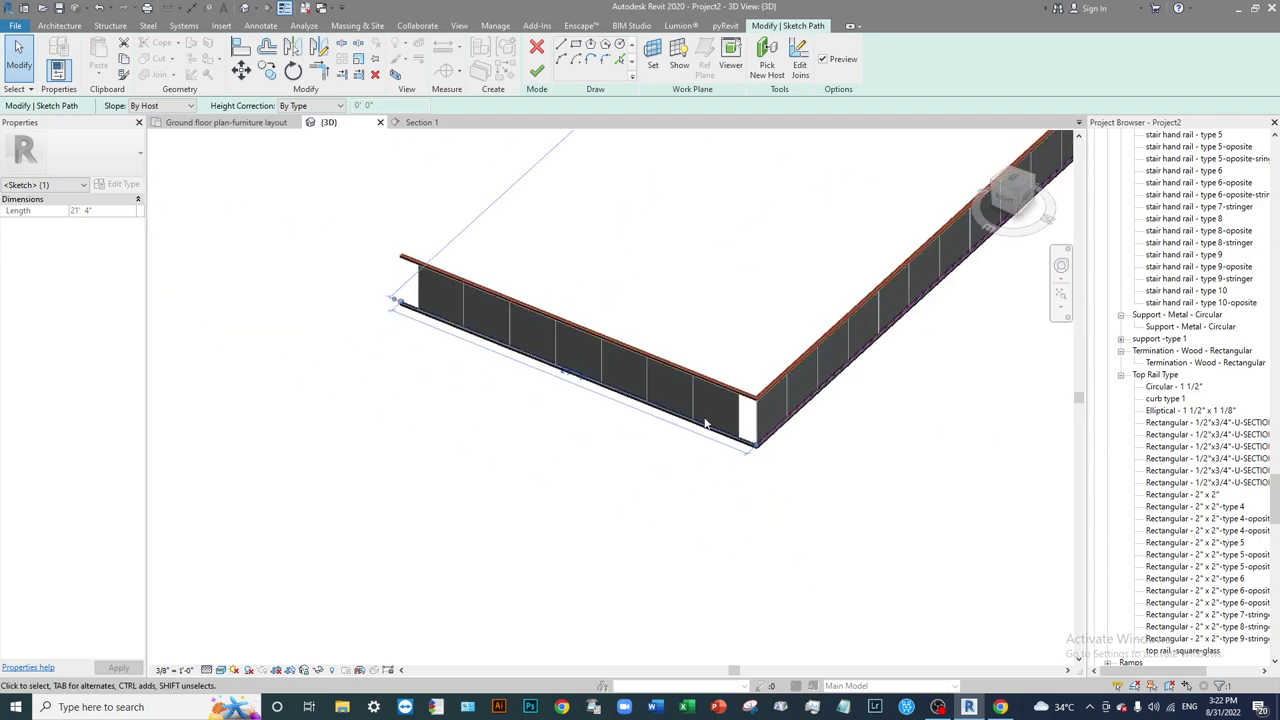
scroll(453, 347, "up", 4)
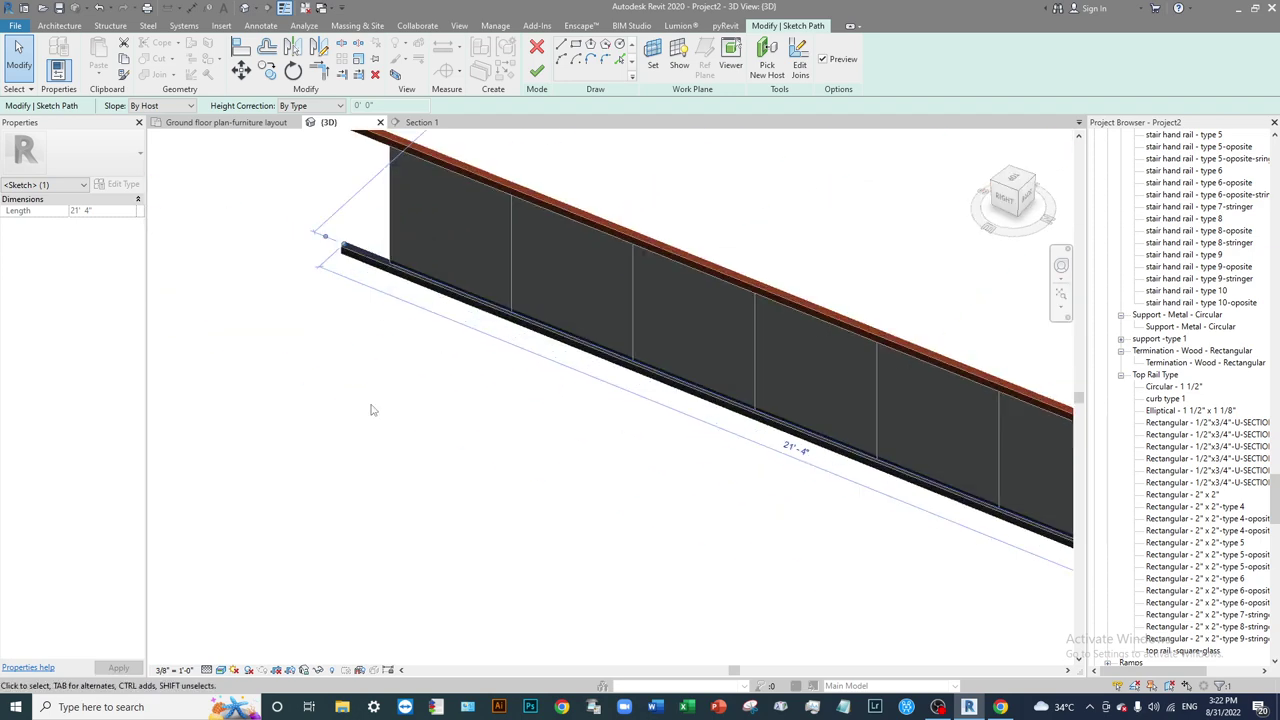
scroll(377, 396, "down", 3)
middle_click_drag(664, 312, 676, 455, "shift")
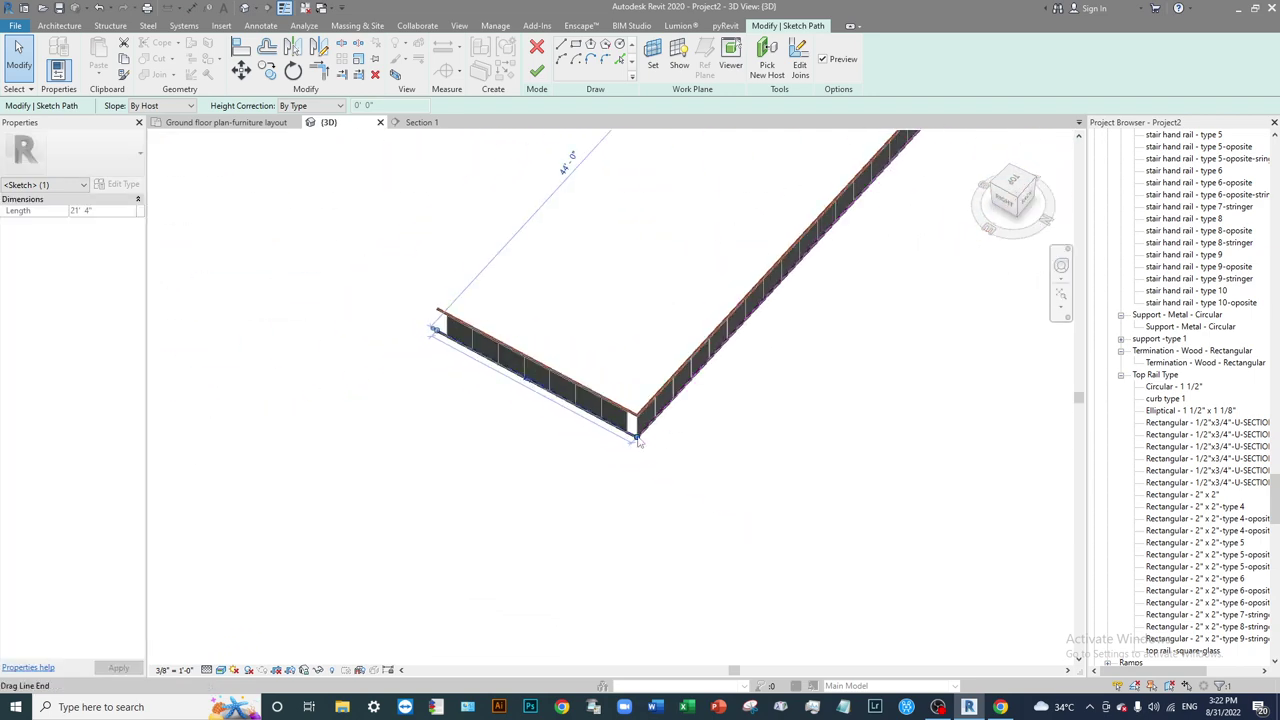
middle_click_drag(533, 449, 470, 420, "shift")
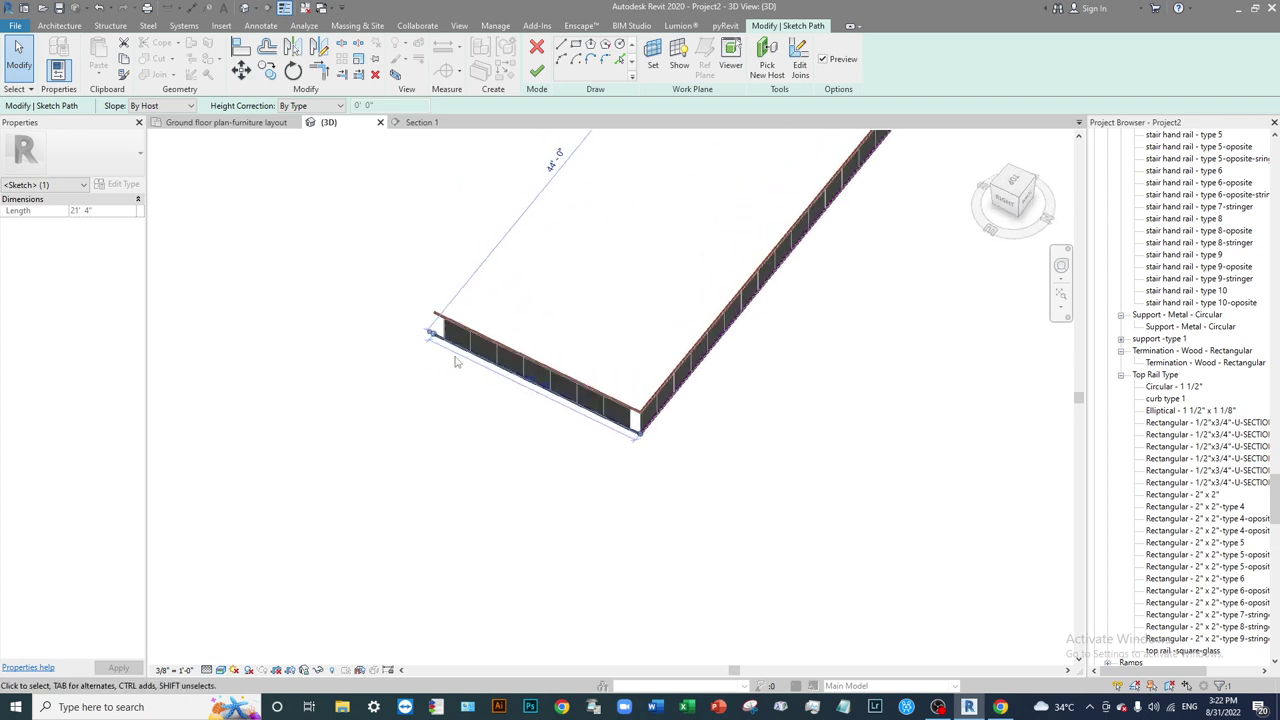
middle_click_drag(461, 373, 600, 415, "shift")
scroll(558, 403, "up", 4)
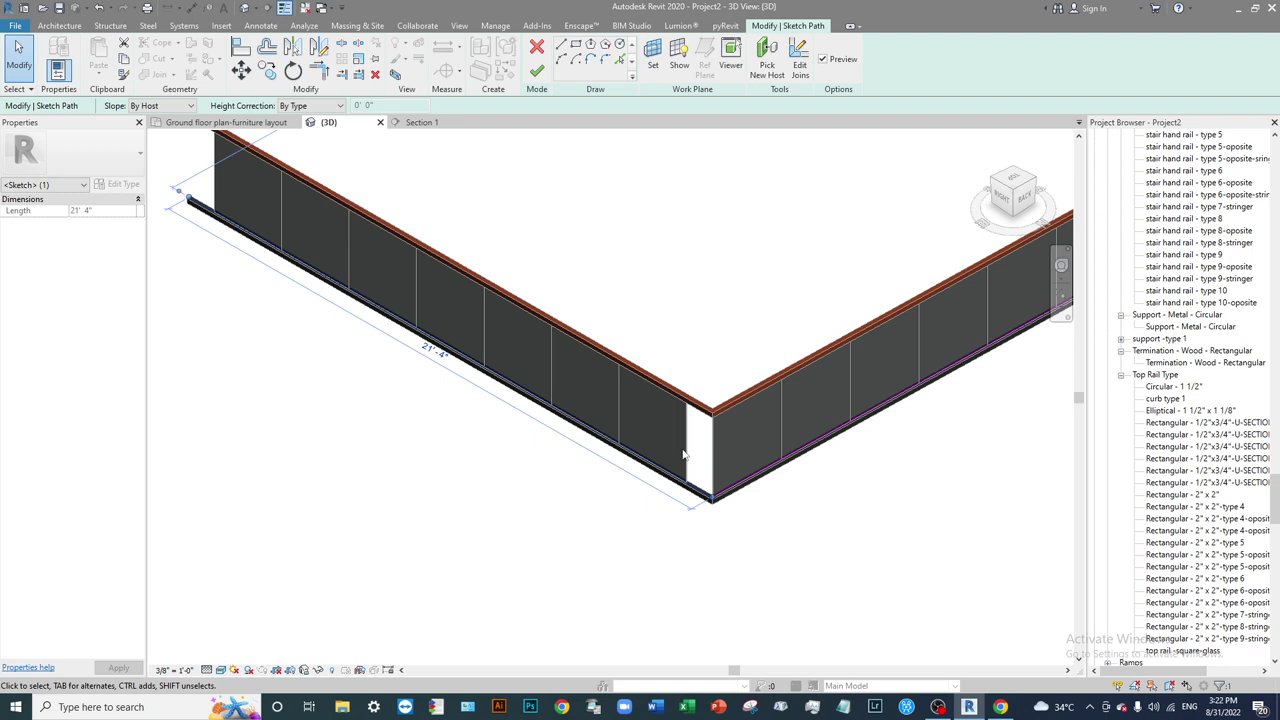
scroll(684, 455, "down", 5)
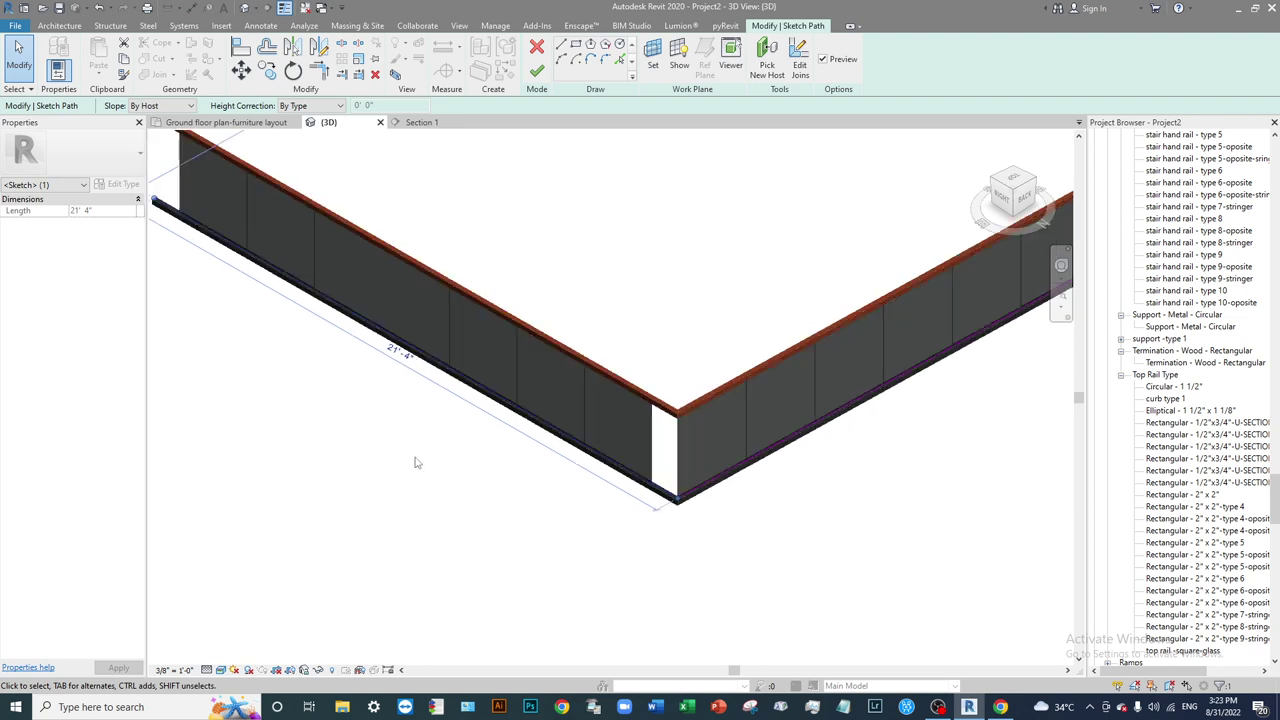
scroll(518, 485, "down", 2)
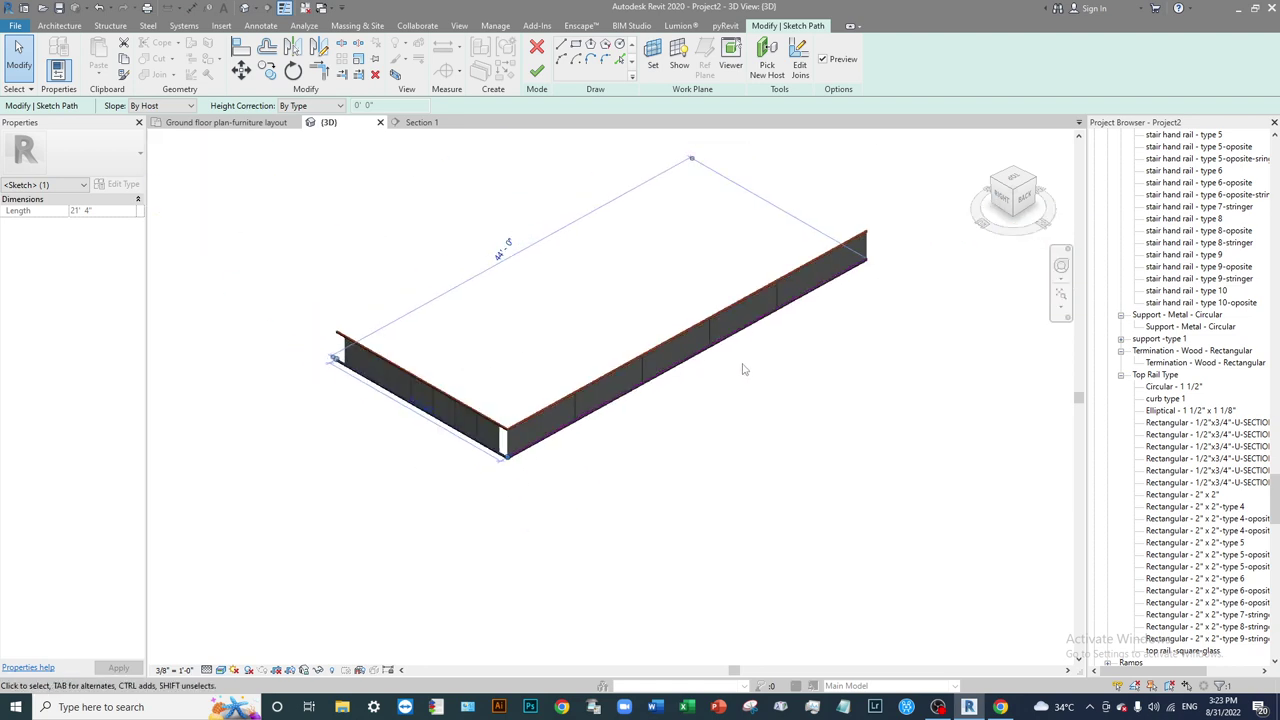
Finish the current railing path edit, regenerating the railing, and reselect the glass railing.
left_click(537, 72)
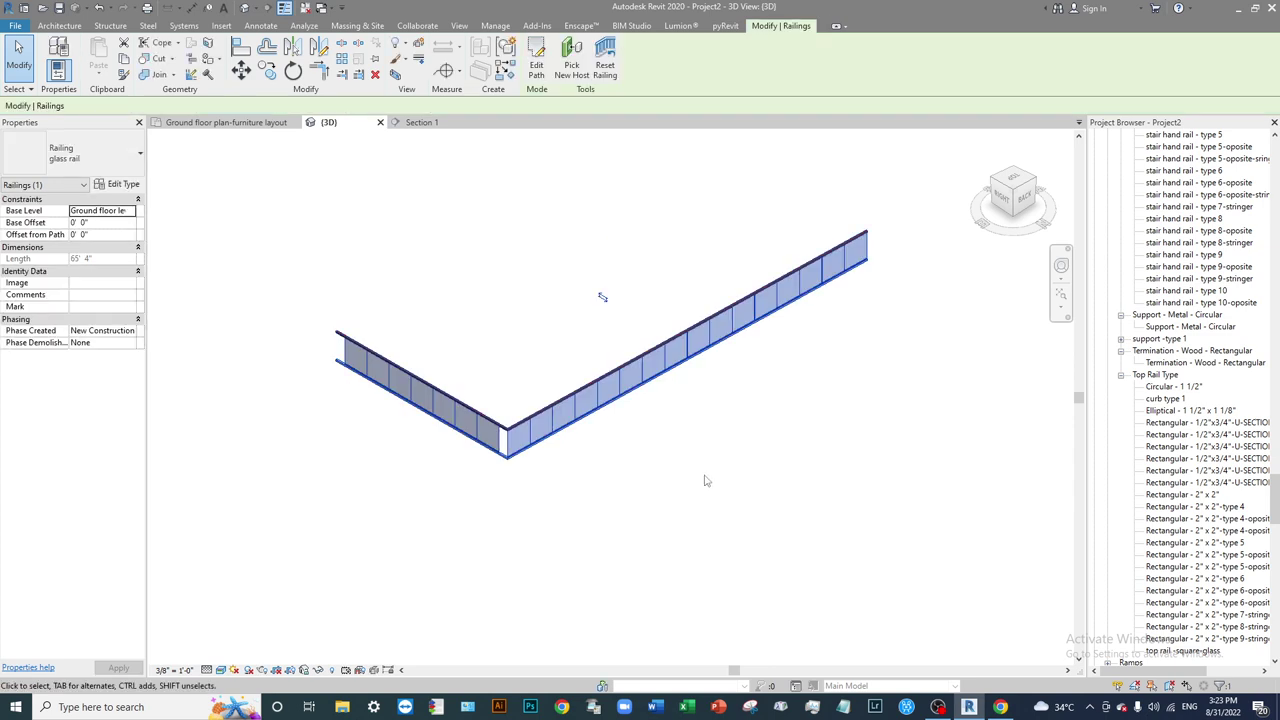
middle_click_drag(600, 294, 366, 314)
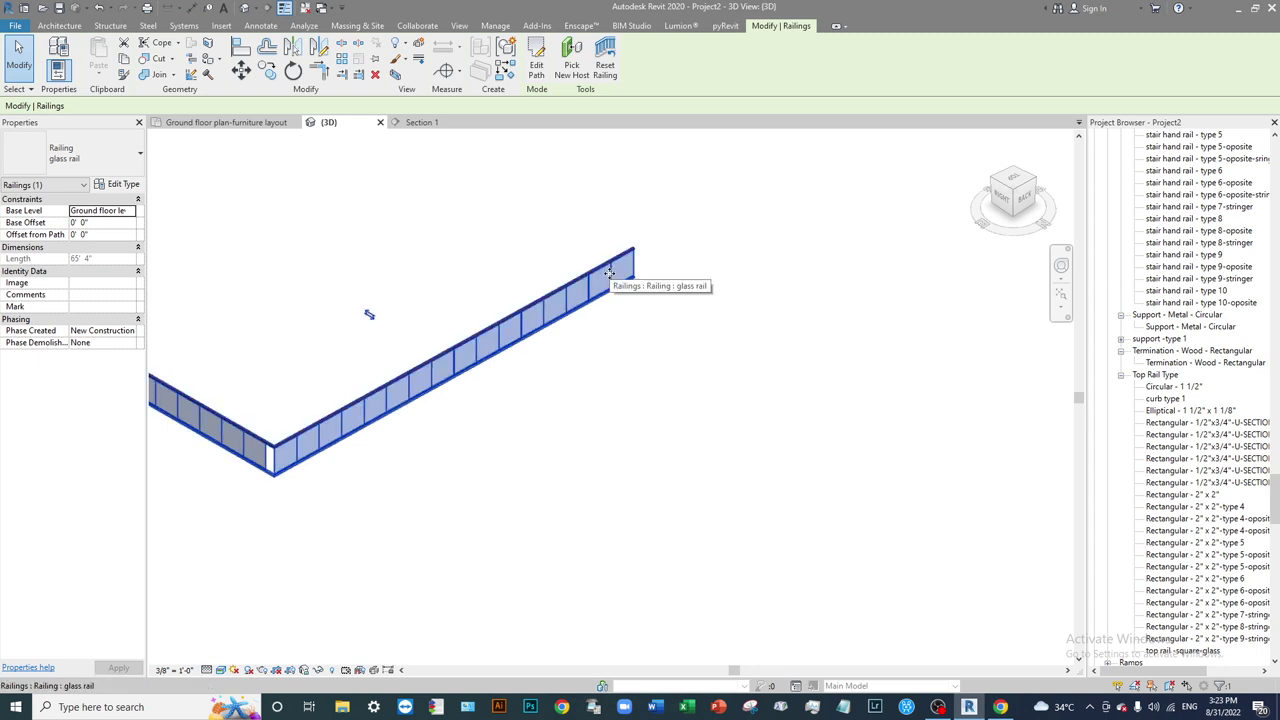
left_click(628, 302)
left_click(594, 274)
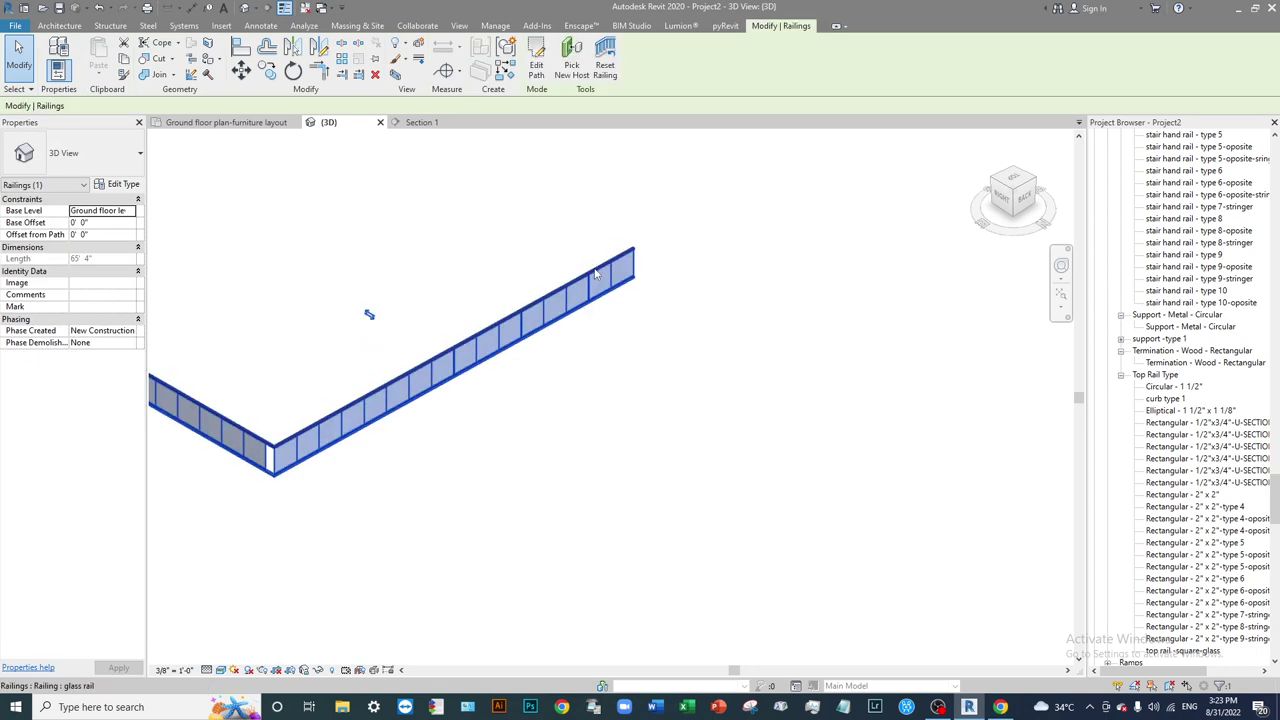
Sketch a Start-End-Radius arc path for the new curved glass railing and inspect the preview.
double_click(594, 274)
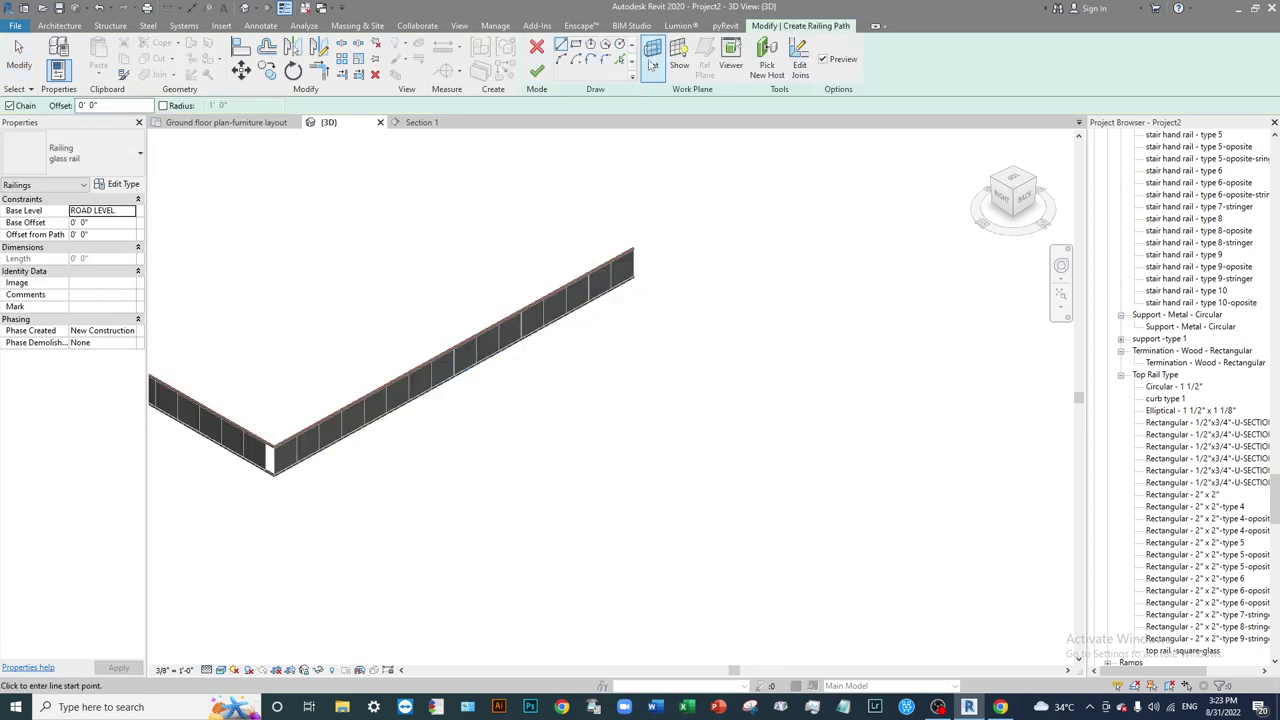
left_click(562, 60)
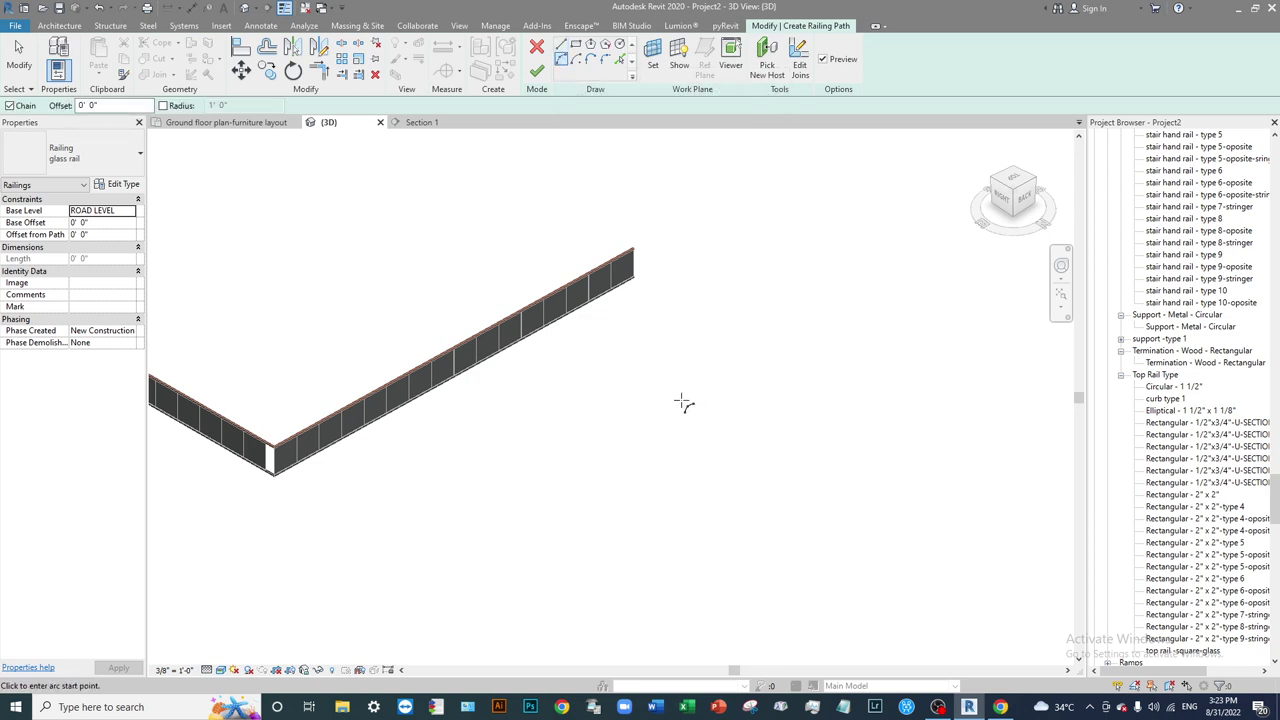
left_click(578, 425)
left_click(849, 376)
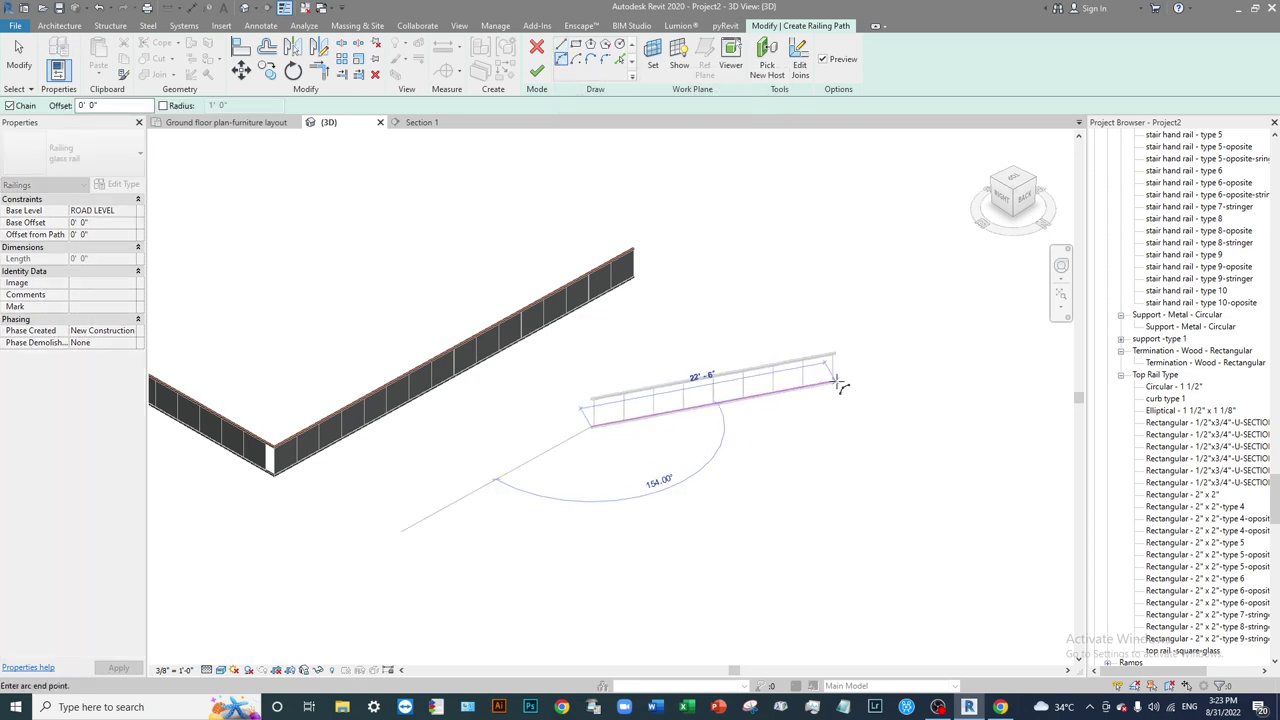
left_click(728, 347)
key("Escape")
scroll(700, 380, "up", 3)
mouse_move(700, 380)
middle_mouse_down("shift")
mouse_move(684, 399)
mouse_move(760, 317)
mouse_move(520, 392)
middle_mouse_up("shift")
left_click(537, 71)
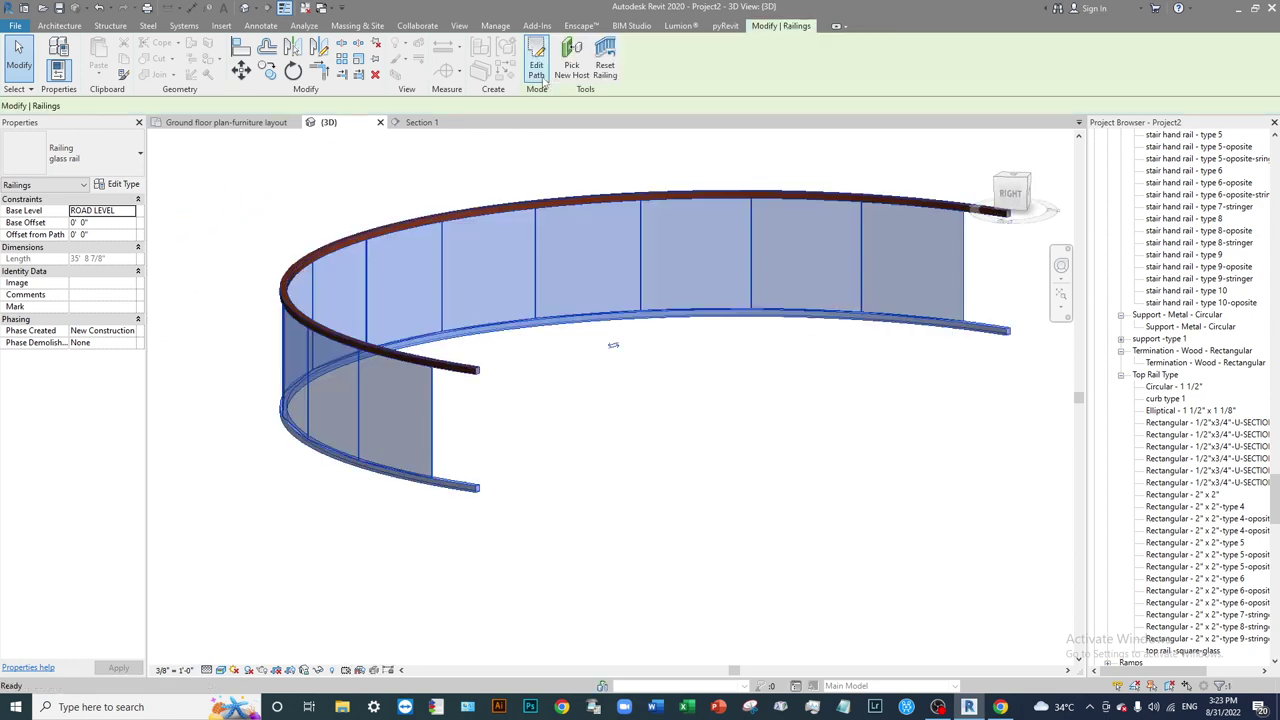
mouse_move(700, 470)
middle_mouse_down("shift")
mouse_move(680, 500)
mouse_move(557, 480)
mouse_move(260, 547)
mouse_move(534, 420)
mouse_move(871, 400)
mouse_move(667, 343)
mouse_move(729, 380)
mouse_move(571, 600)
mouse_move(560, 430)
mouse_move(541, 397)
mouse_move(543, 423)
mouse_move(857, 397)
mouse_move(480, 543)
mouse_move(556, 377)
mouse_move(574, 489)
mouse_move(654, 346)
mouse_move(946, 431)
mouse_move(808, 275)
mouse_move(572, 466)
mouse_move(444, 449)
mouse_move(745, 448)
mouse_move(806, 357)
mouse_move(650, 440)
mouse_move(558, 471)
mouse_move(740, 449)
mouse_move(709, 443)
middle_mouse_up("shift")
scroll(541, 397, "up", 5)
scroll(294, 466, "down", 4)
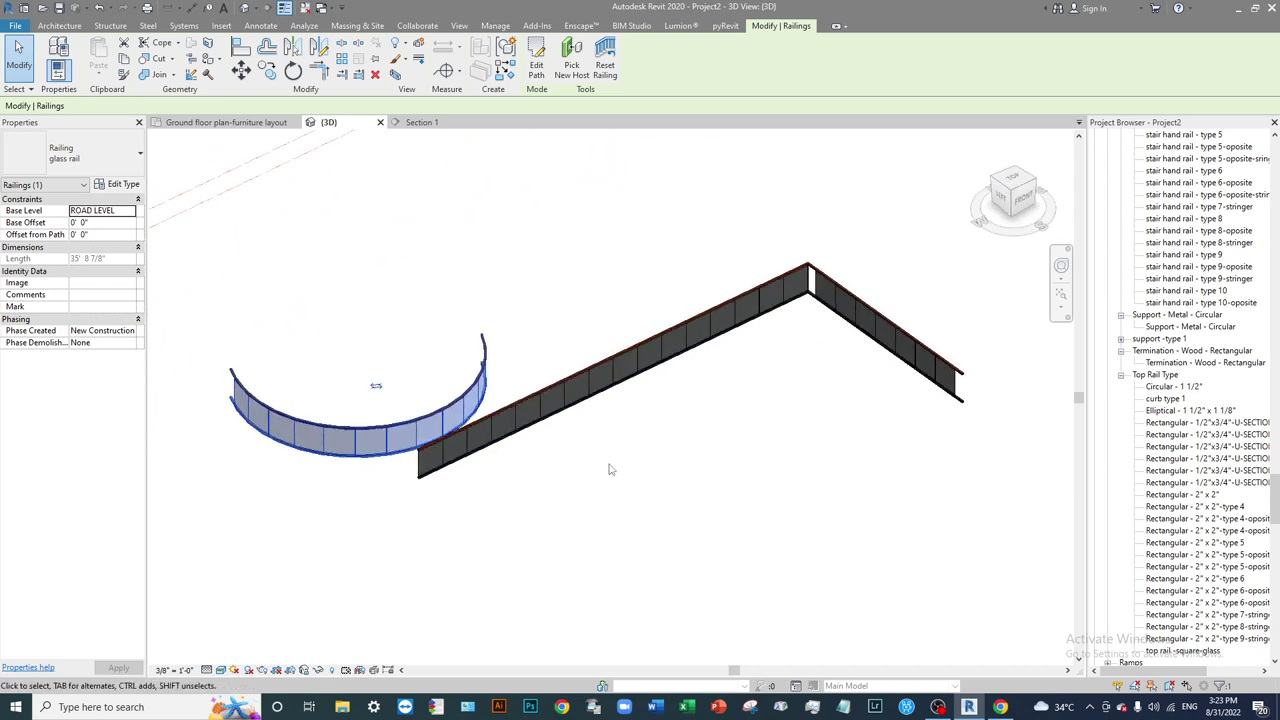